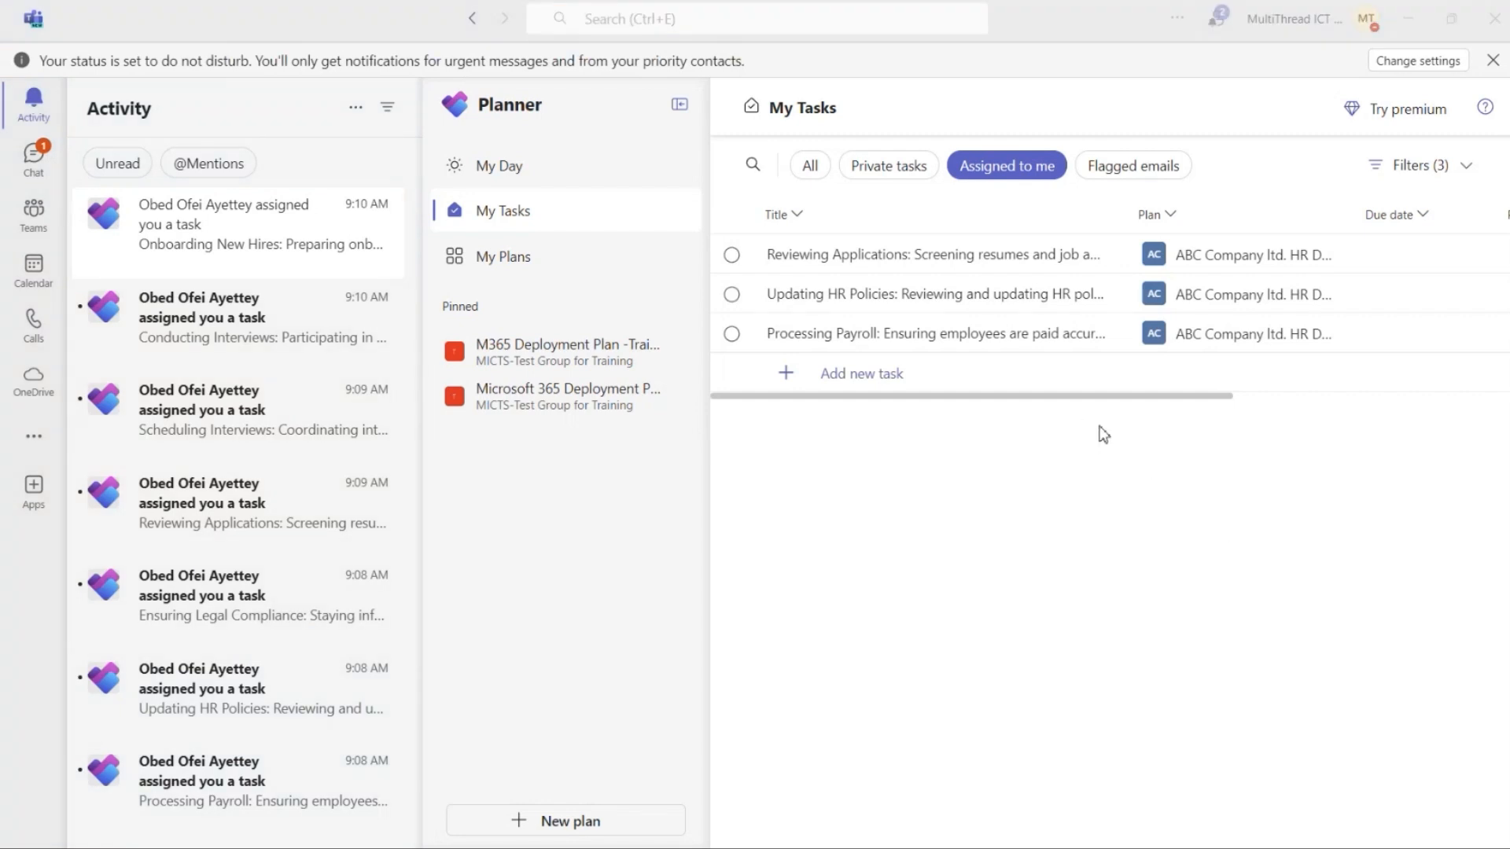
# Review the activity feed's notifications, its filter box and its additional options for marking as read and notification settings.
pyautogui.click(1090, 25)
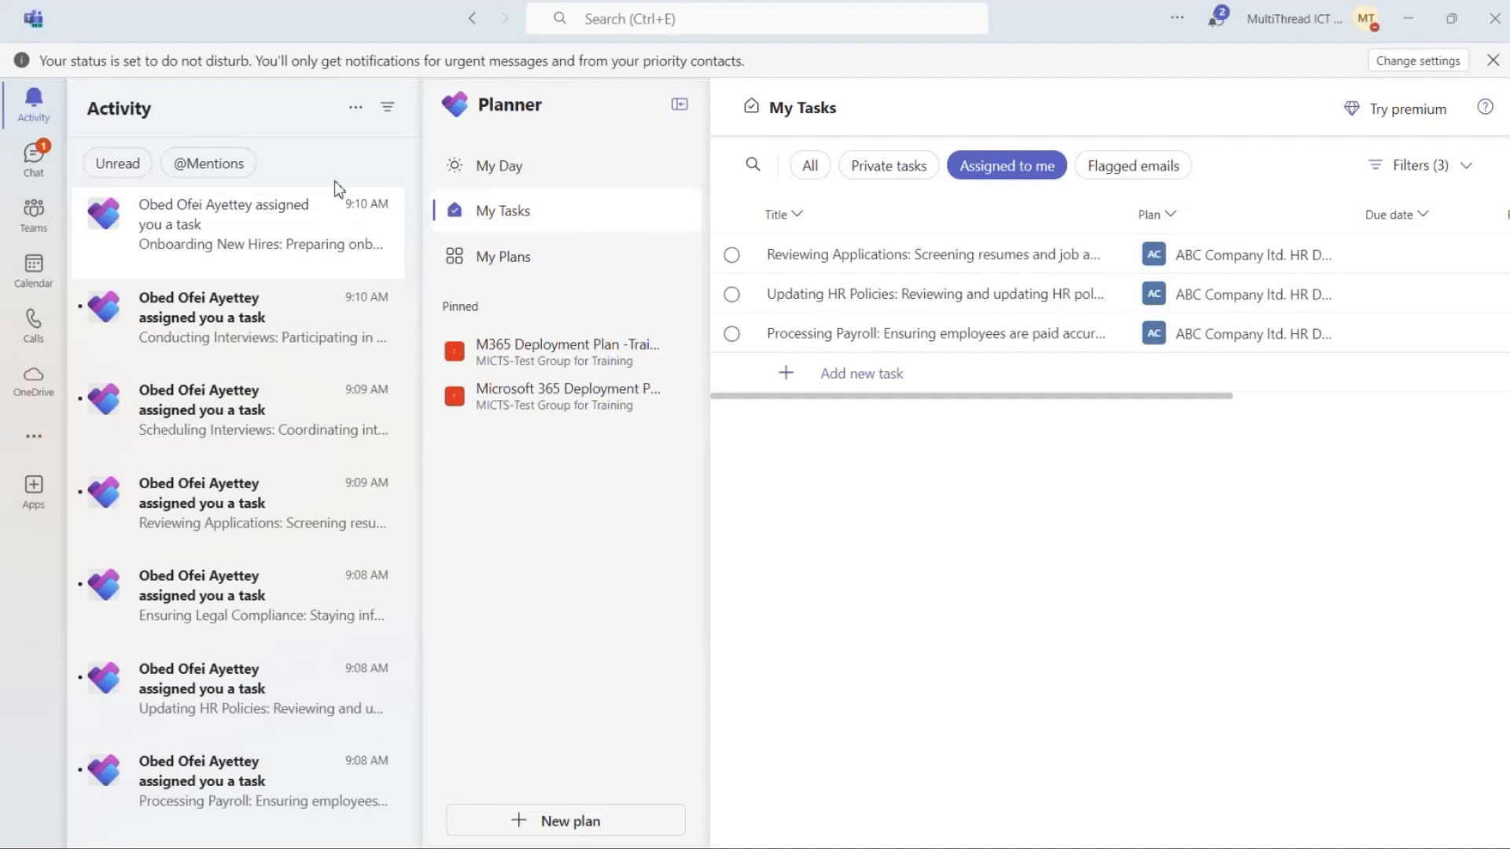
pyautogui.scroll(-3, 322, 206)
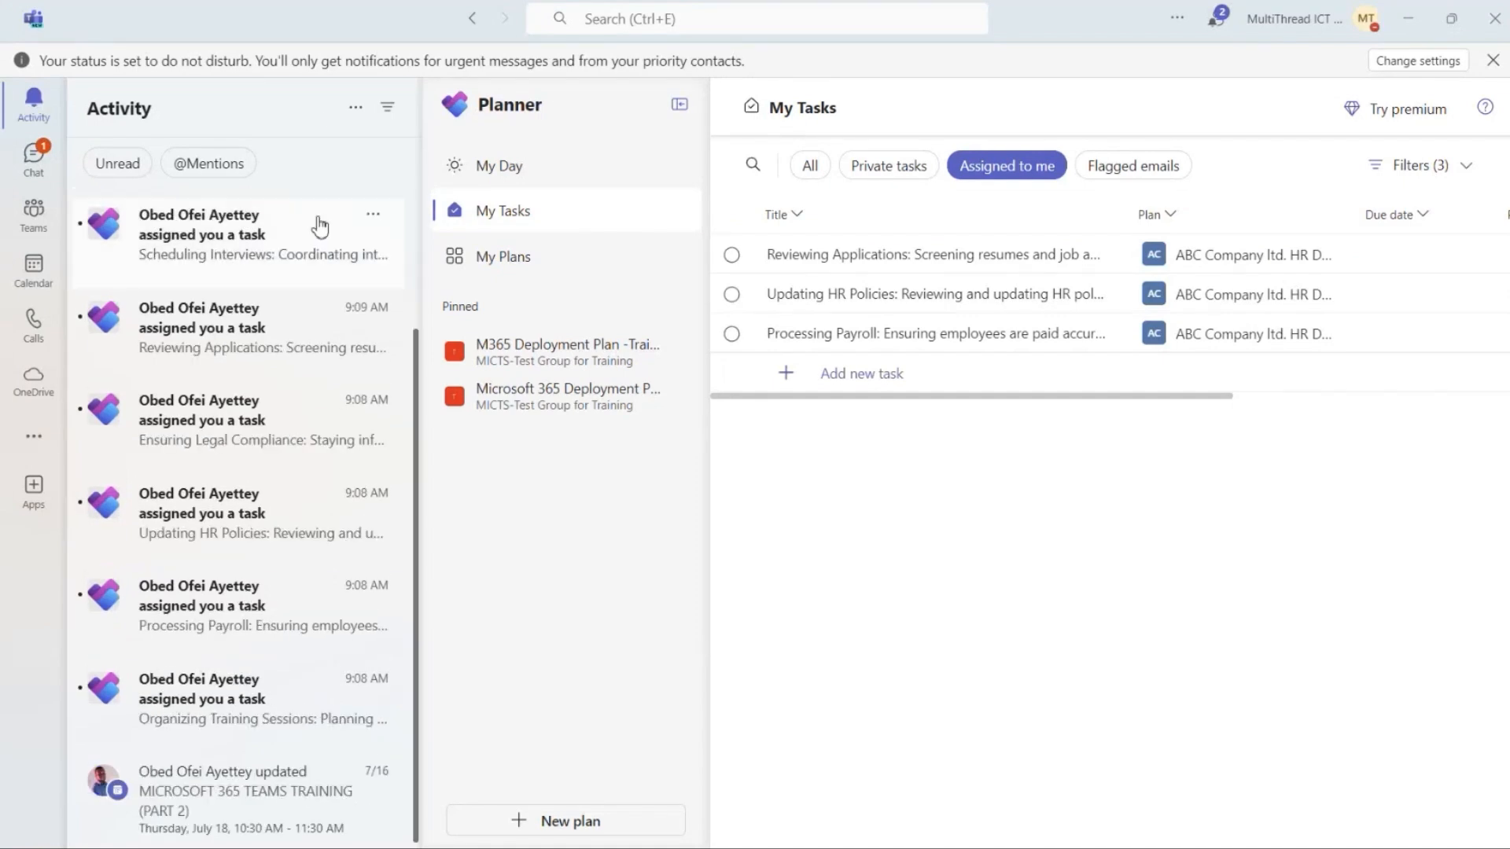
pyautogui.scroll(1, 279, 314)
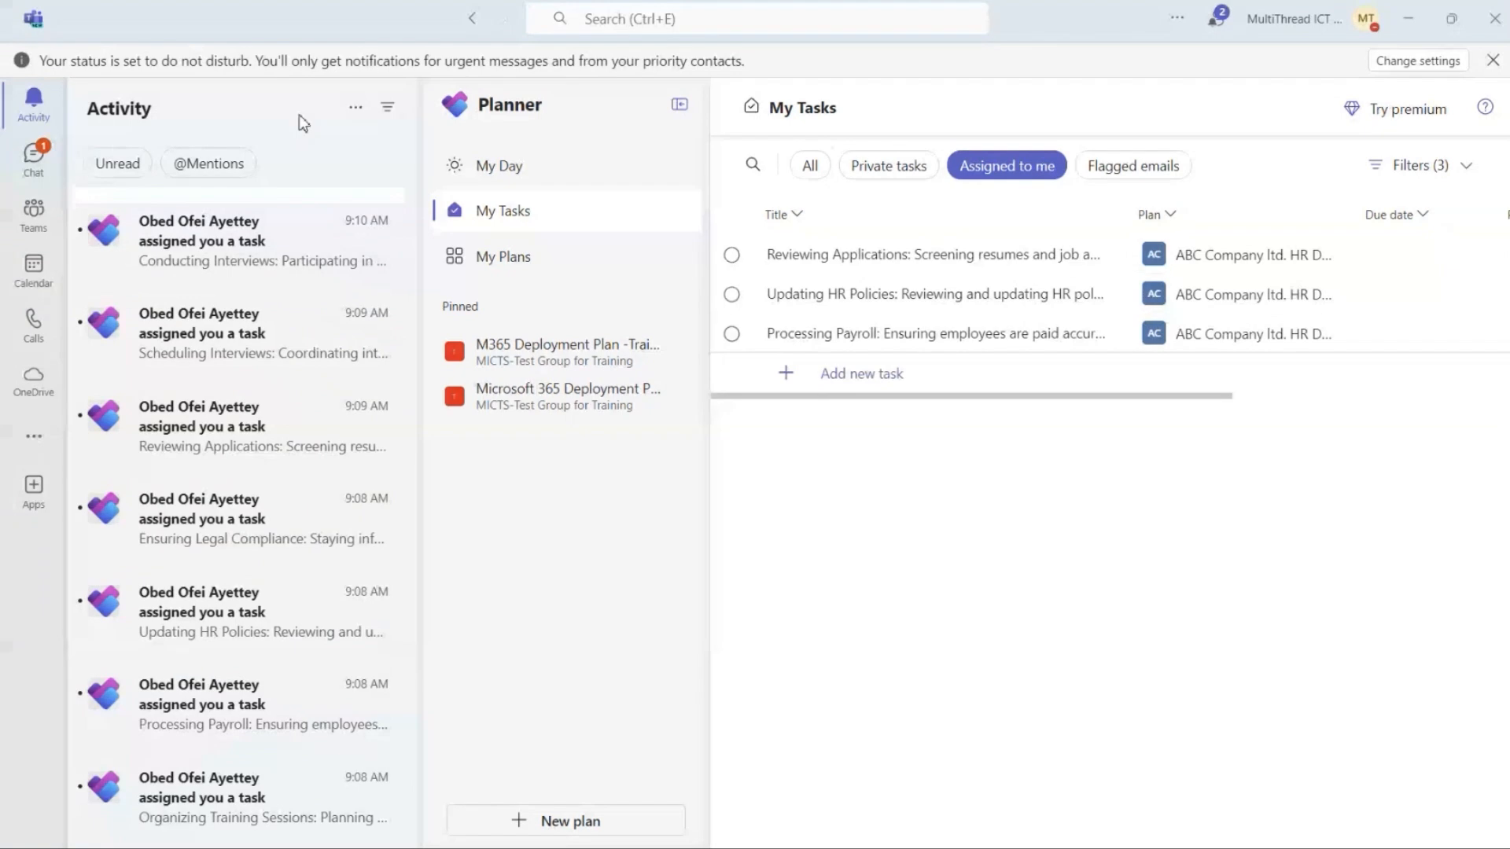
pyautogui.click(388, 116)
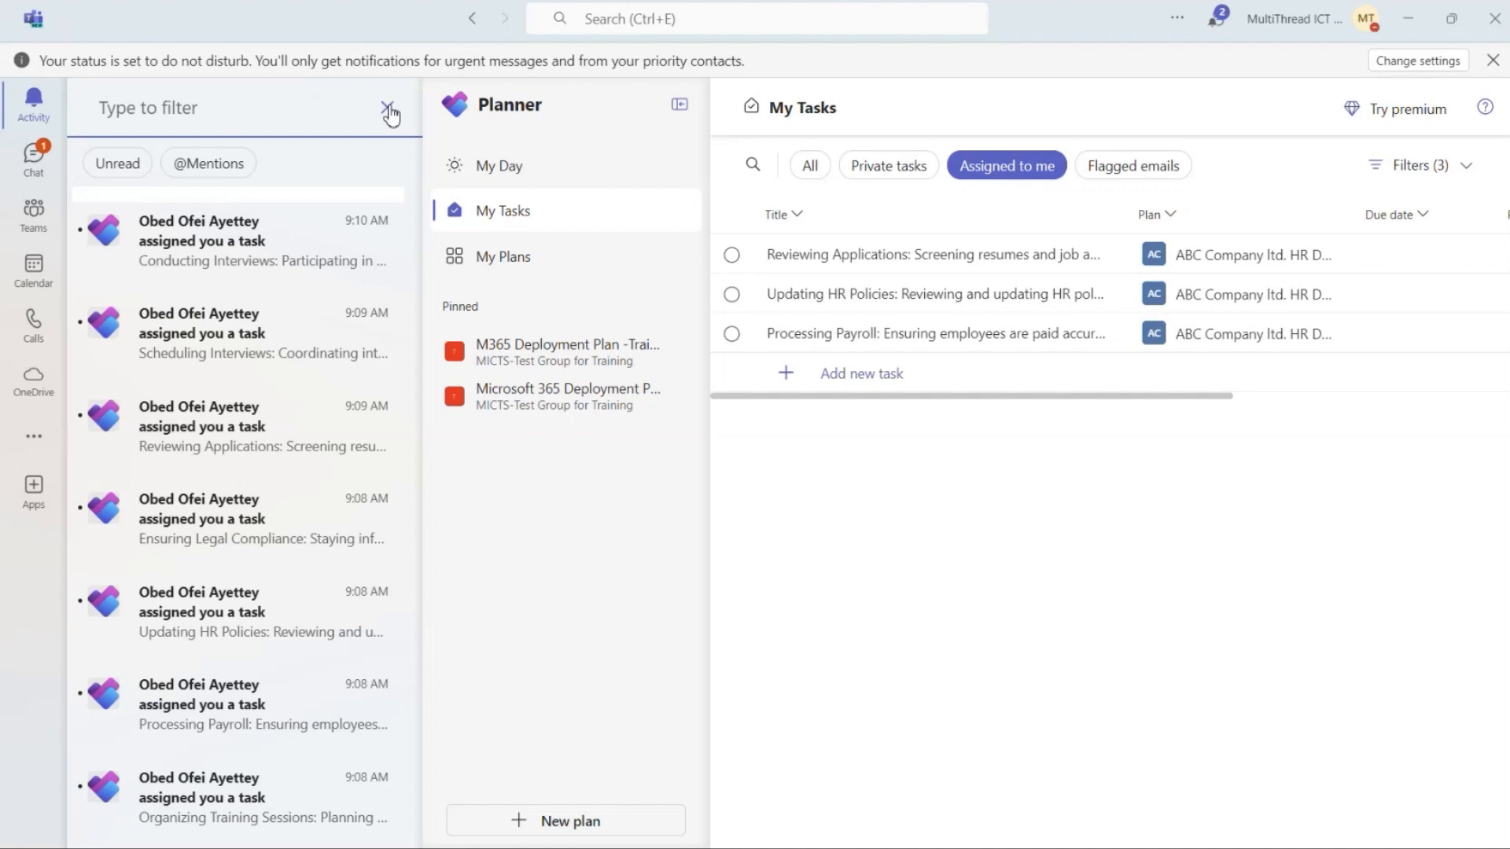
pyautogui.click(391, 114)
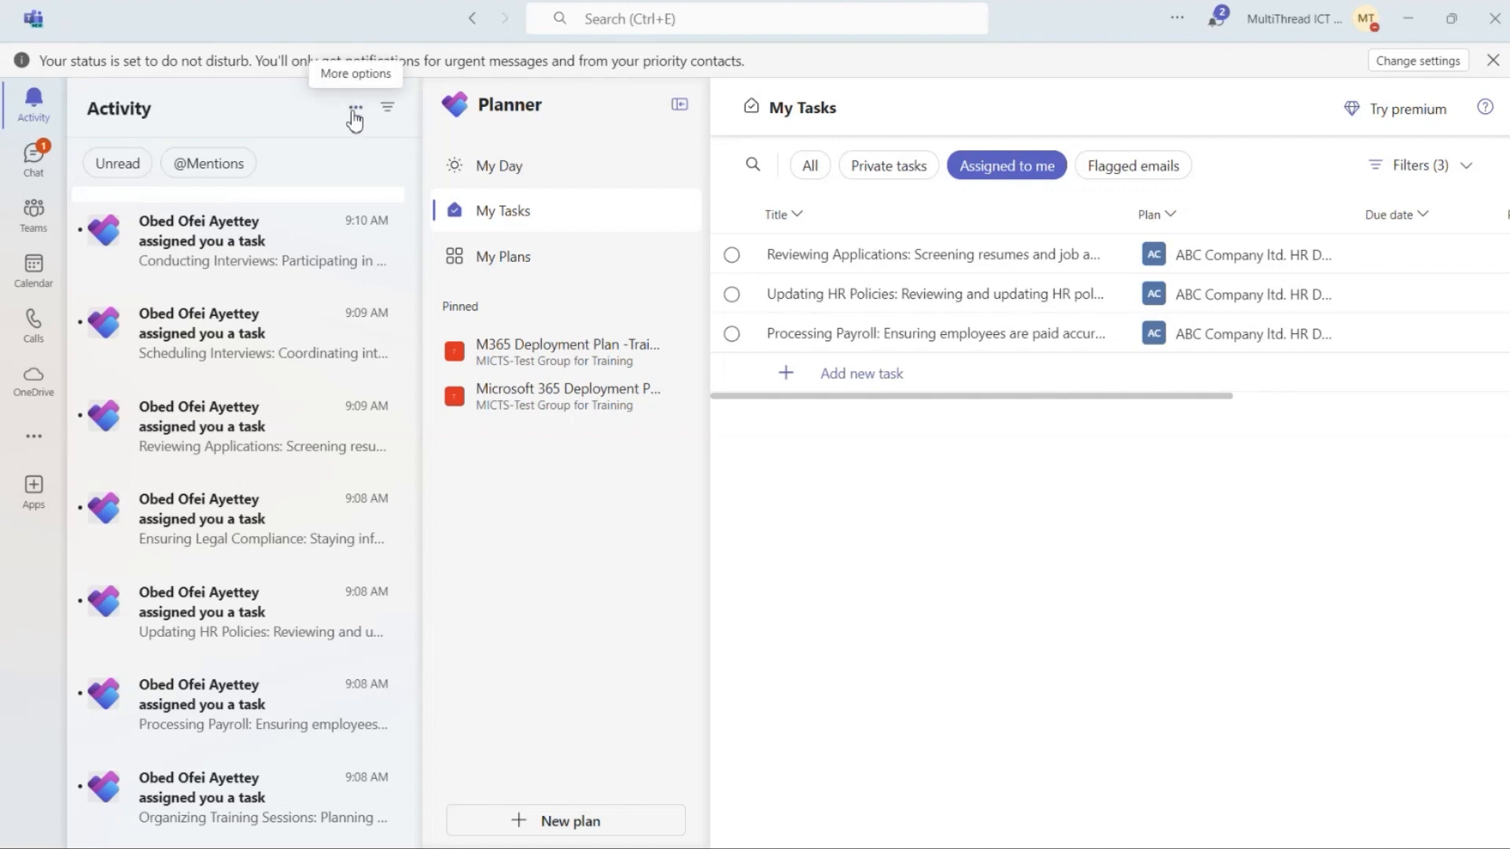
pyautogui.click(356, 114)
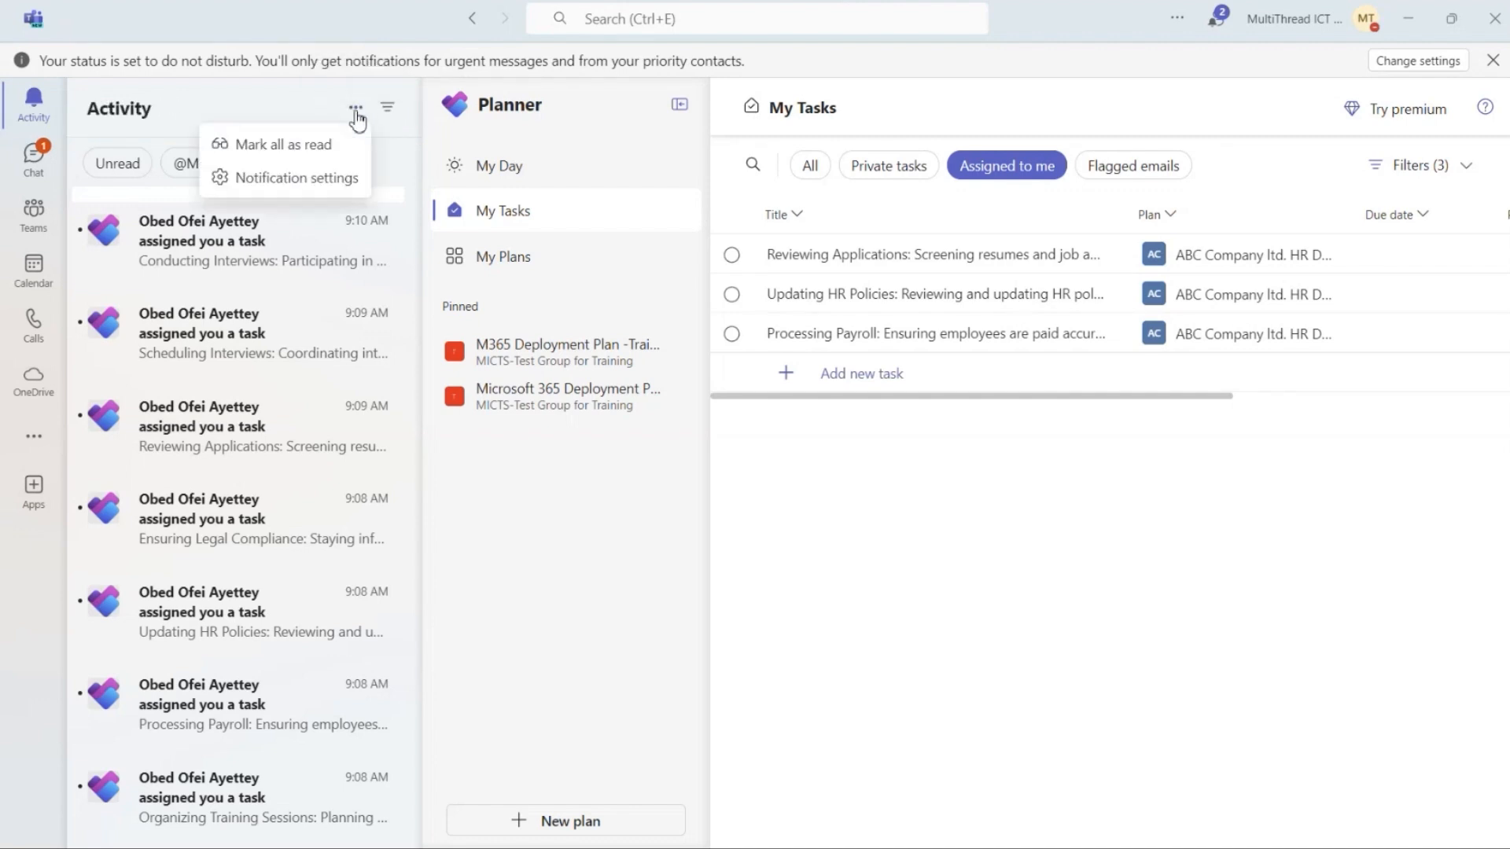
pyautogui.click(383, 165)
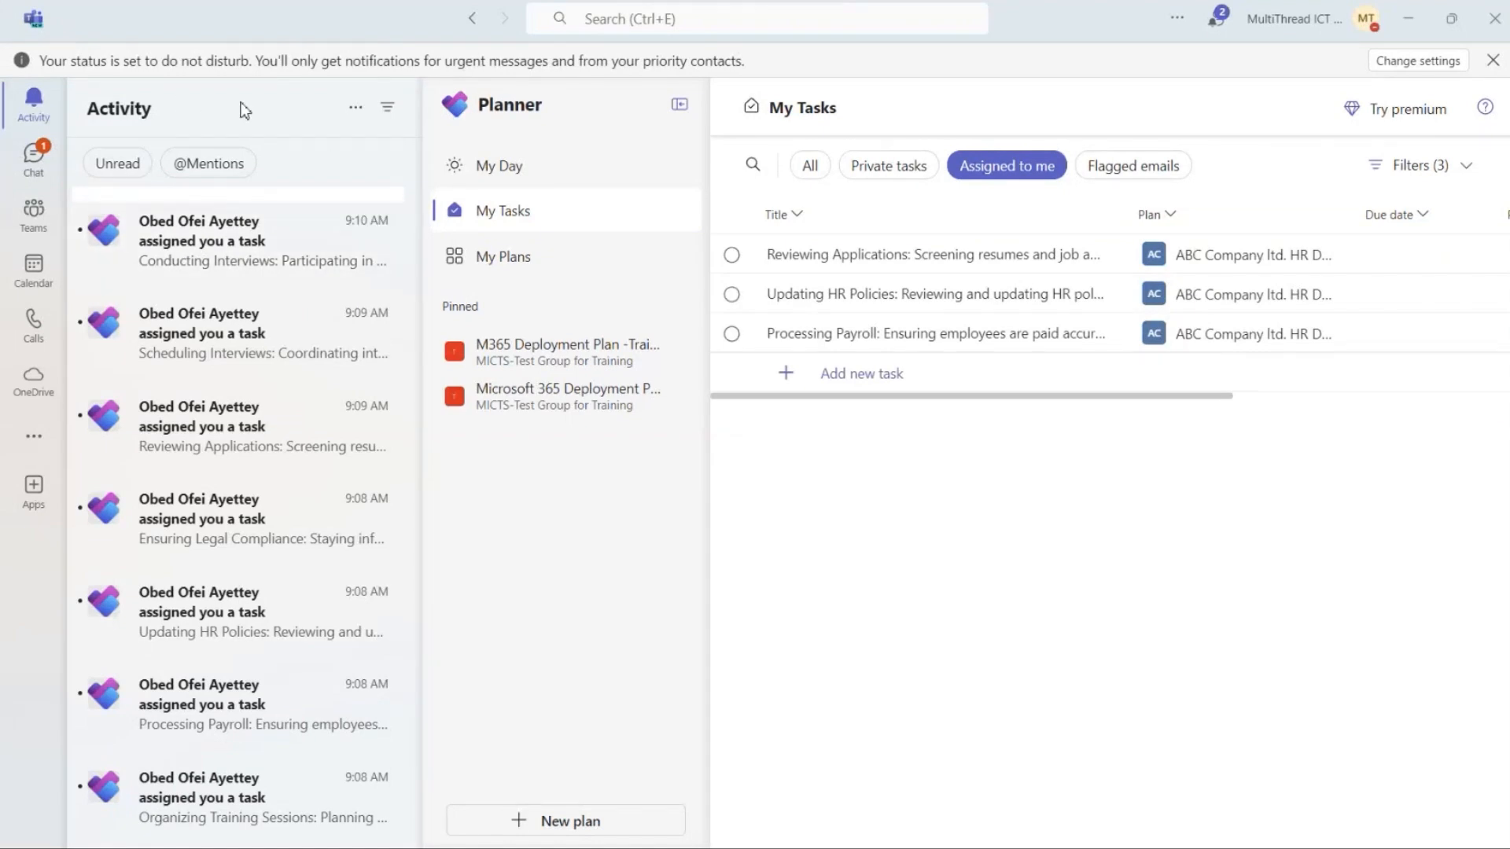
# Read through the message histories of the MICROSOFT 365 TEAMS TRAINING (PART 2) and MICROSOFT 365 TEAMS TRAINING meeting chats.
pyautogui.click(32, 168)
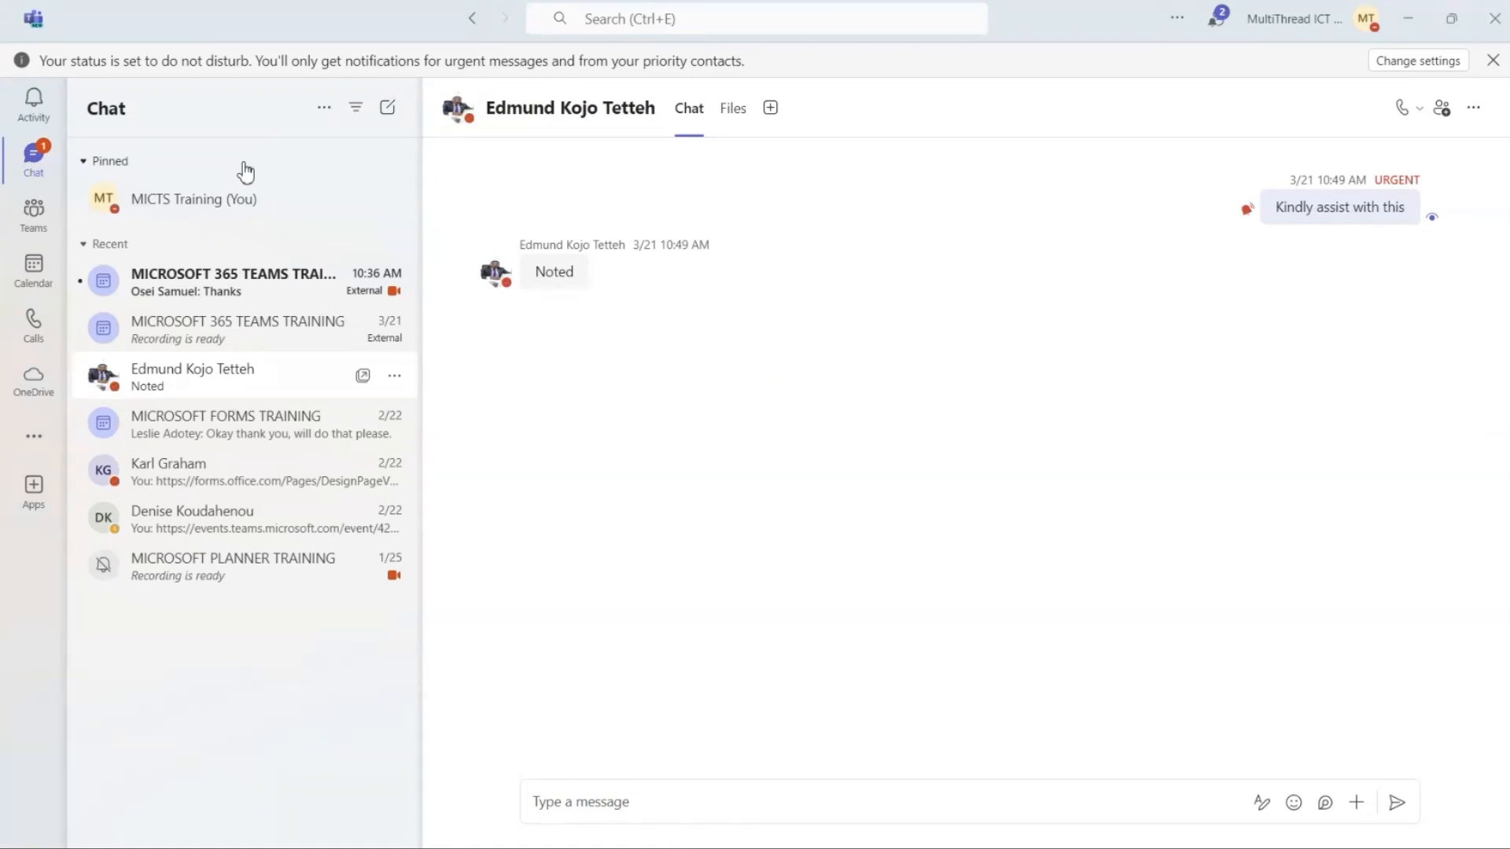
pyautogui.click(258, 284)
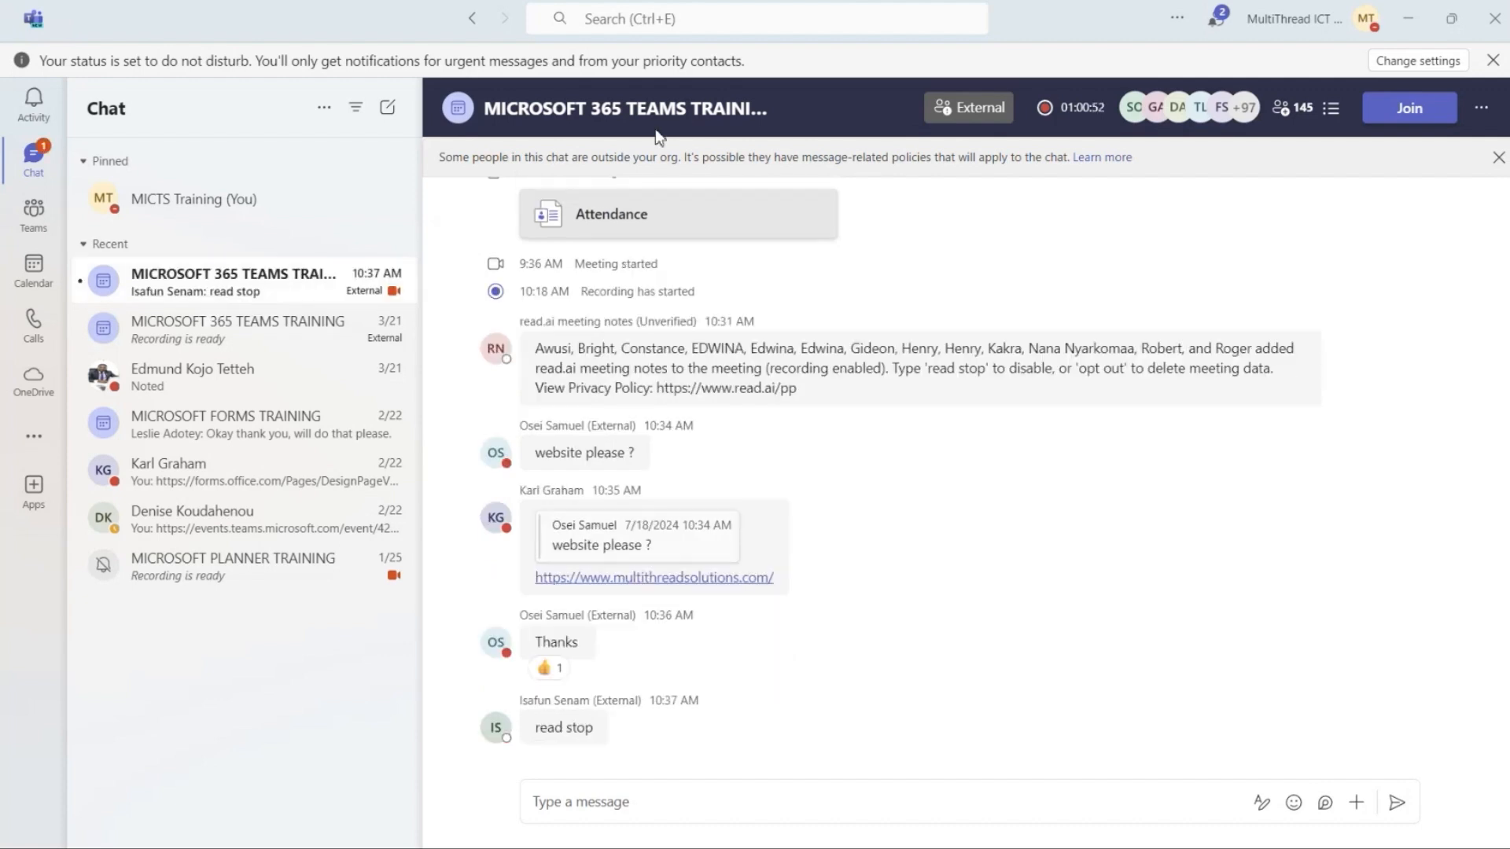
pyautogui.scroll(5, 1231, 266)
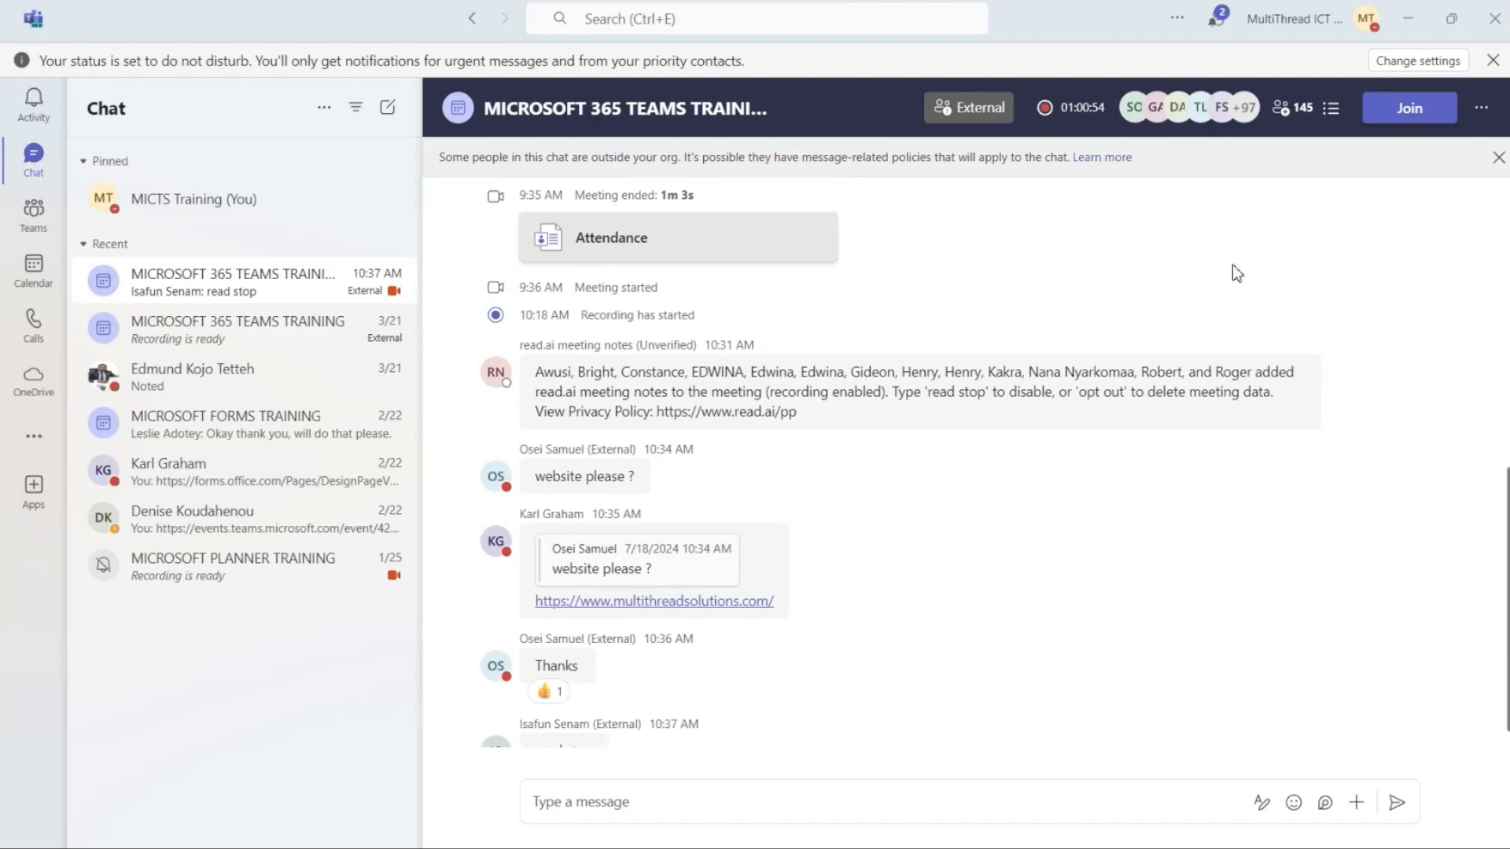
pyautogui.scroll(-4, 1231, 273)
pyautogui.scroll(4, 1247, 267)
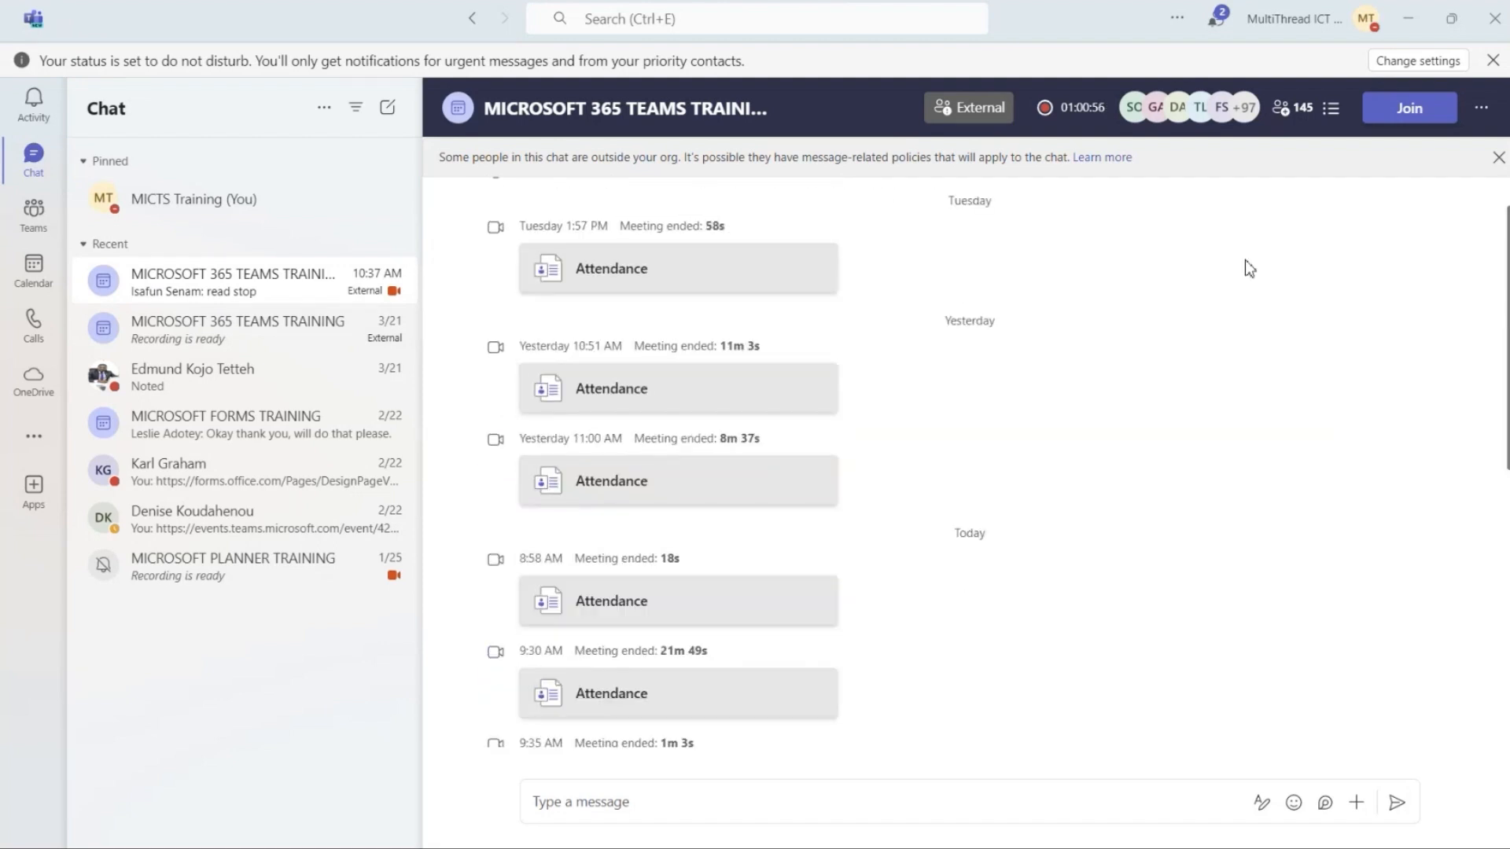
pyautogui.click(233, 334)
pyautogui.scroll(10, 1375, 291)
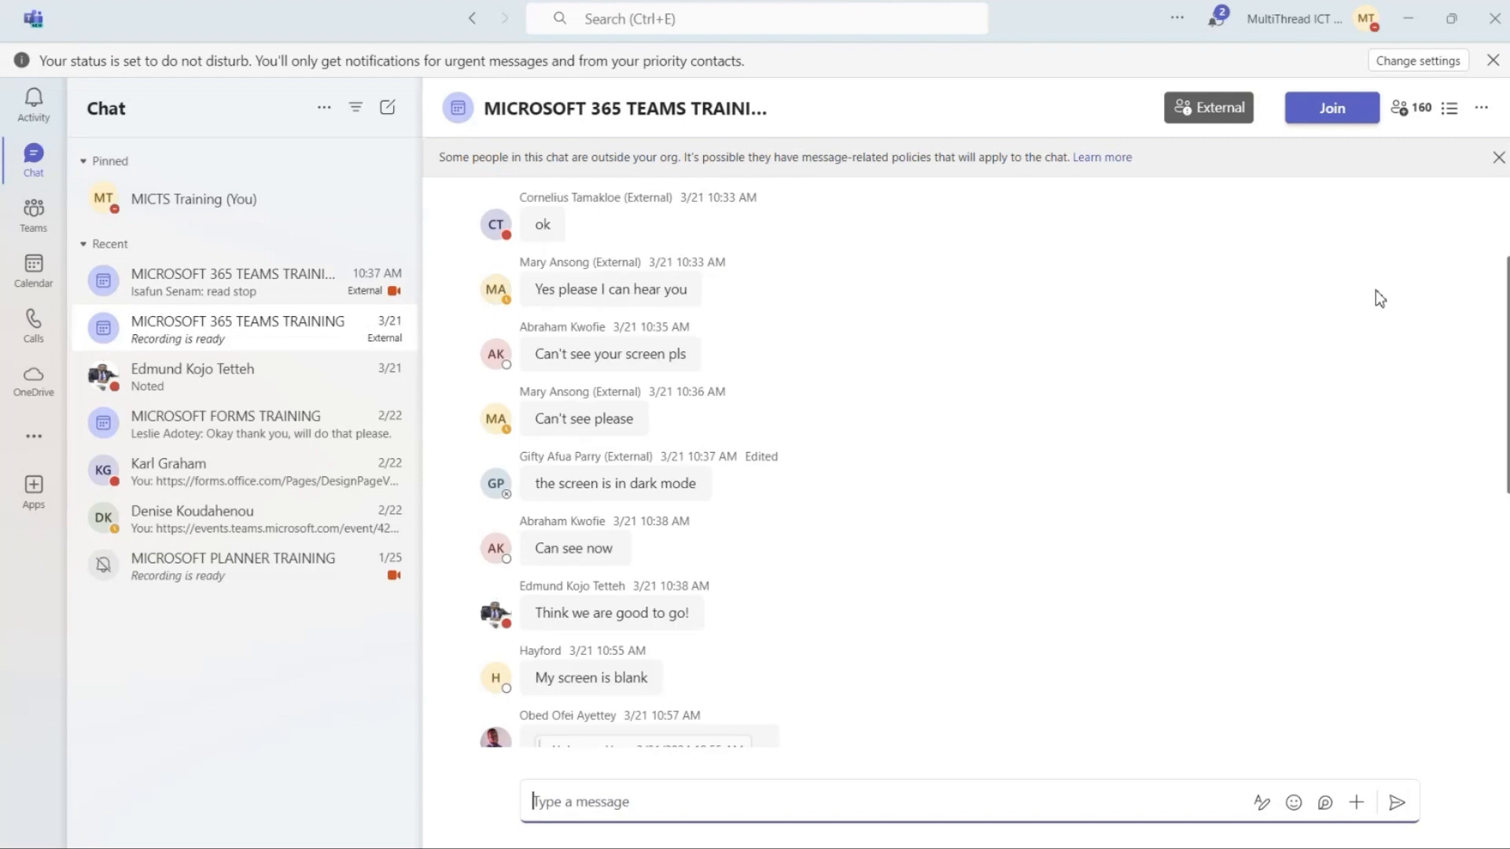
pyautogui.scroll(1, 1373, 297)
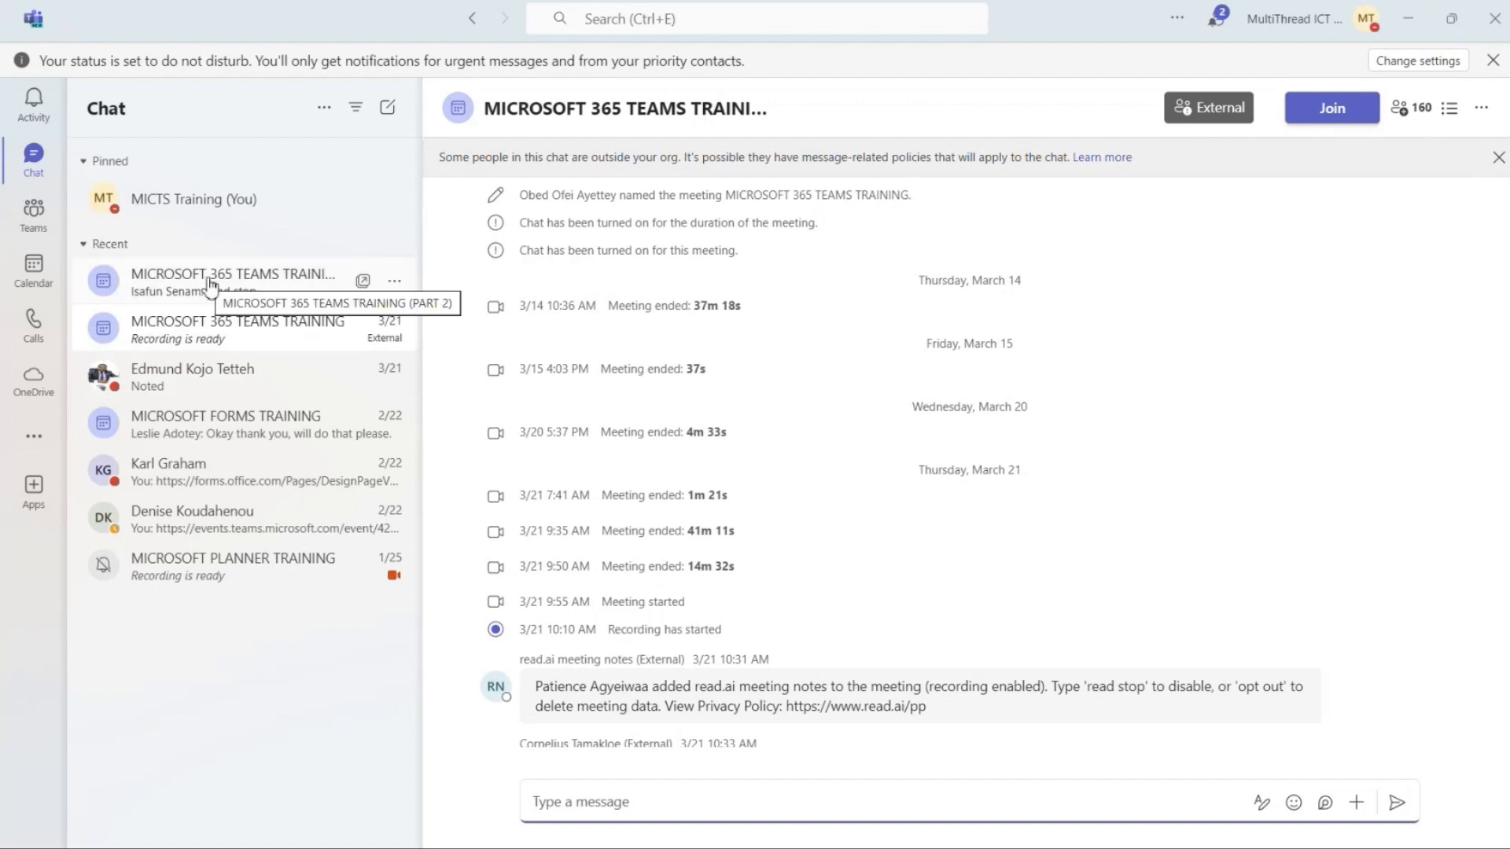
# View the teams list, the work-week calendar, and the call history filtered to missed calls.
pyautogui.click(34, 217)
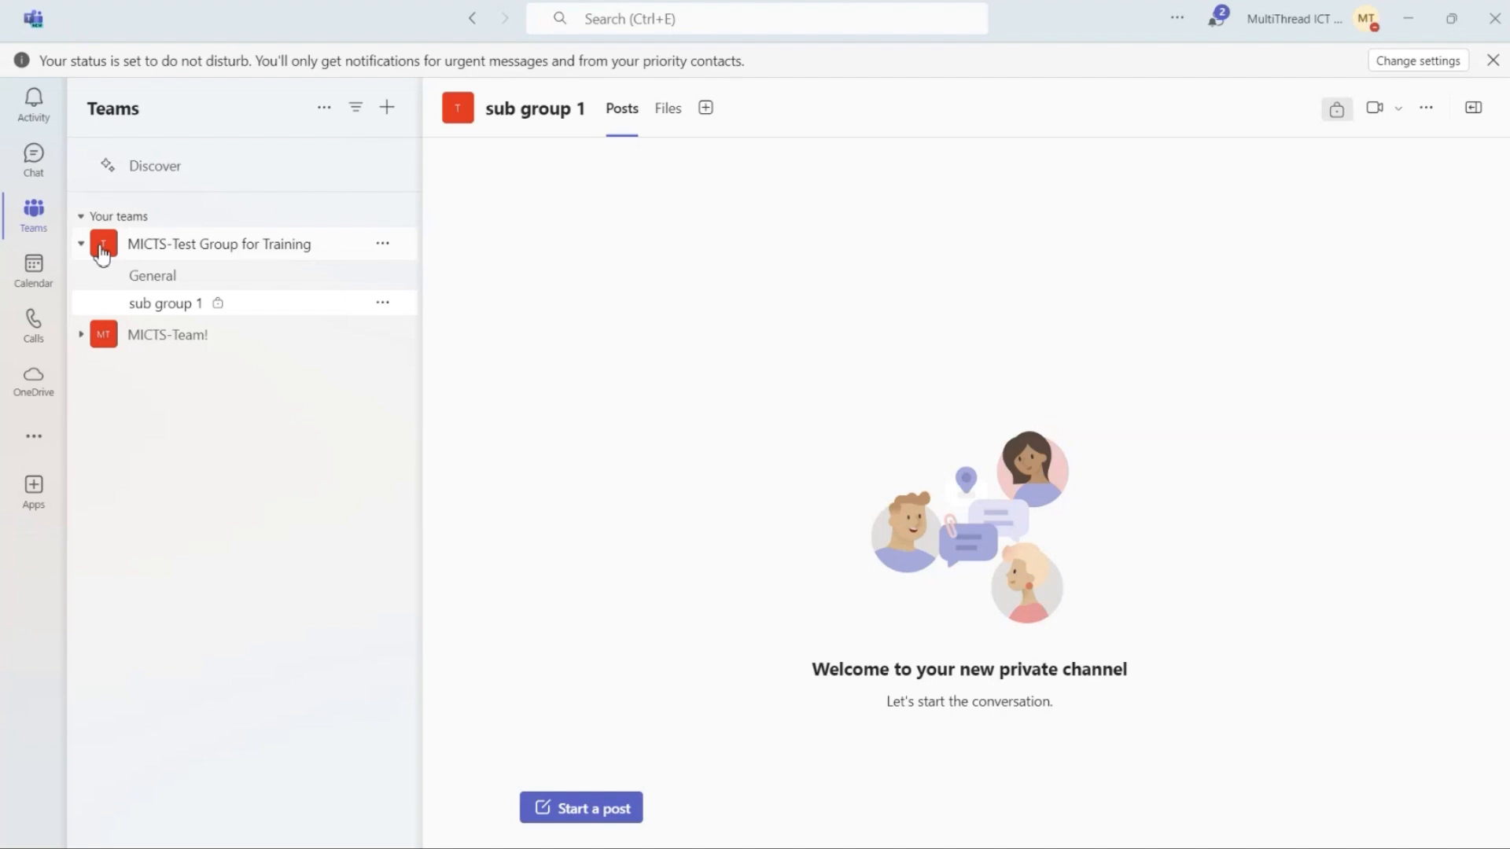
pyautogui.click(49, 283)
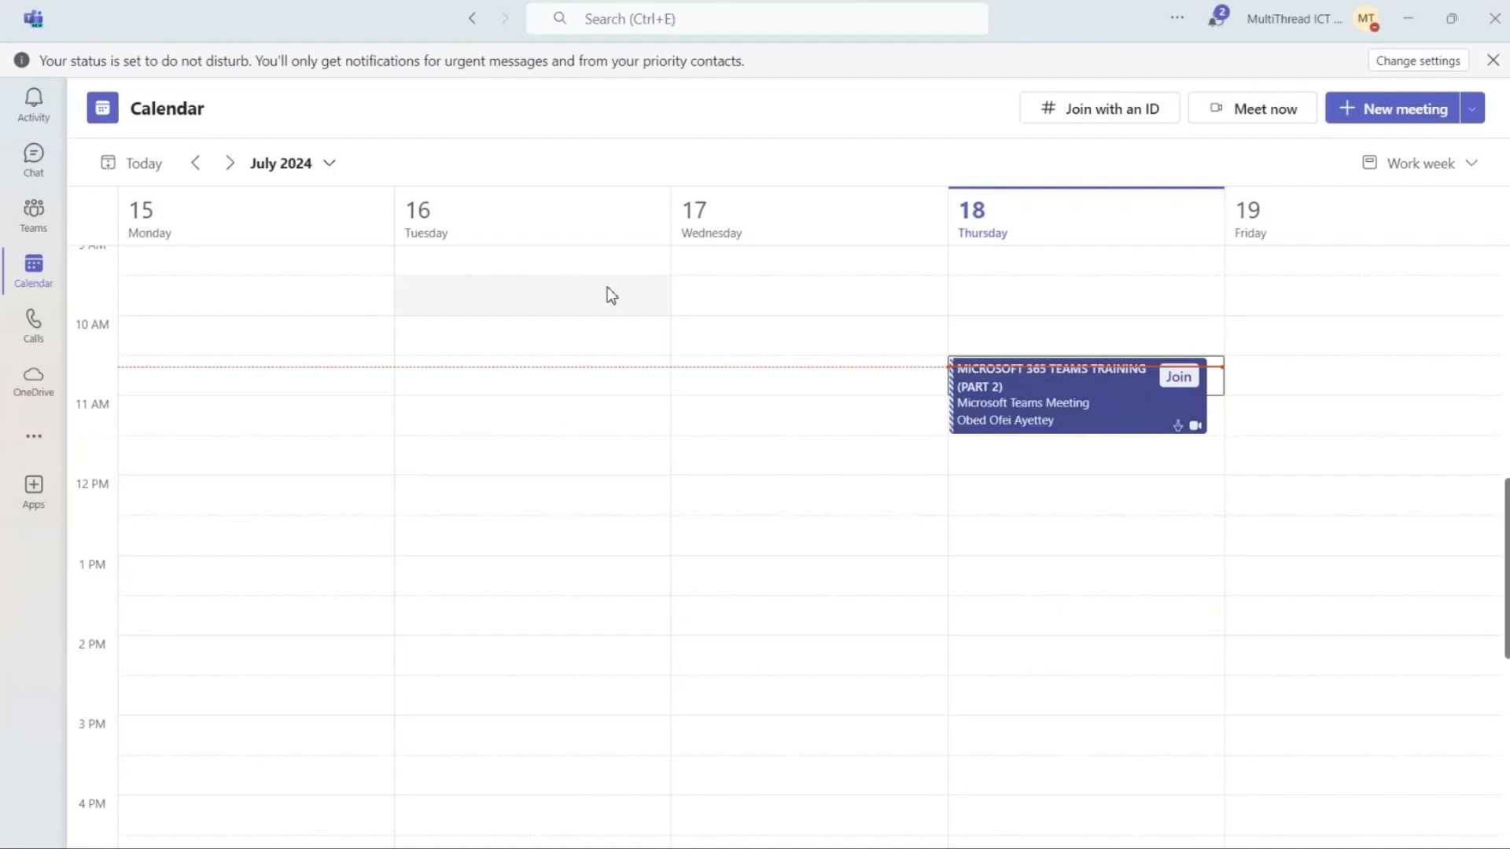
pyautogui.click(43, 331)
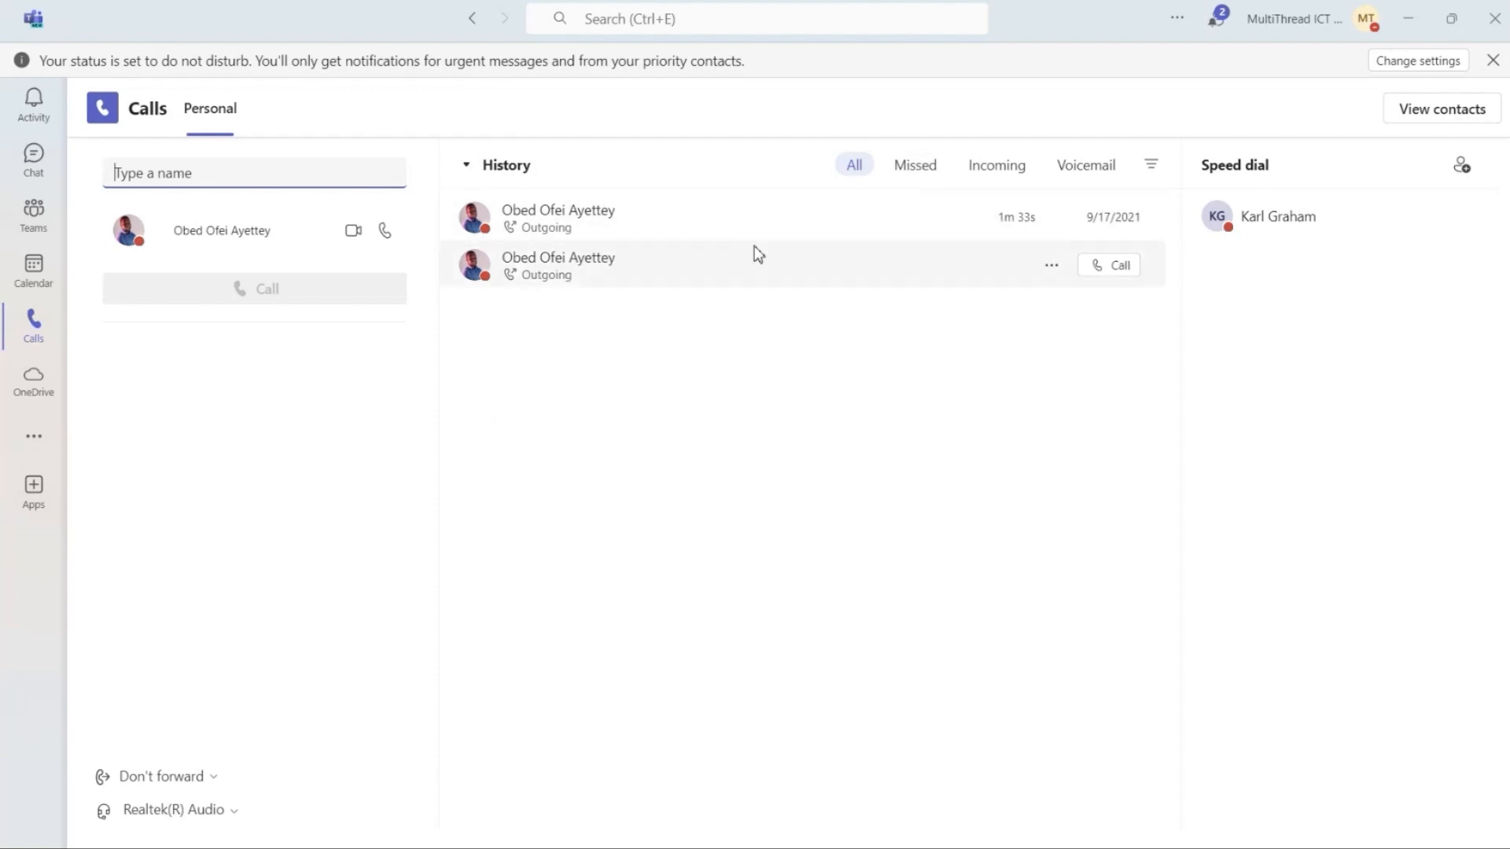
pyautogui.click(917, 170)
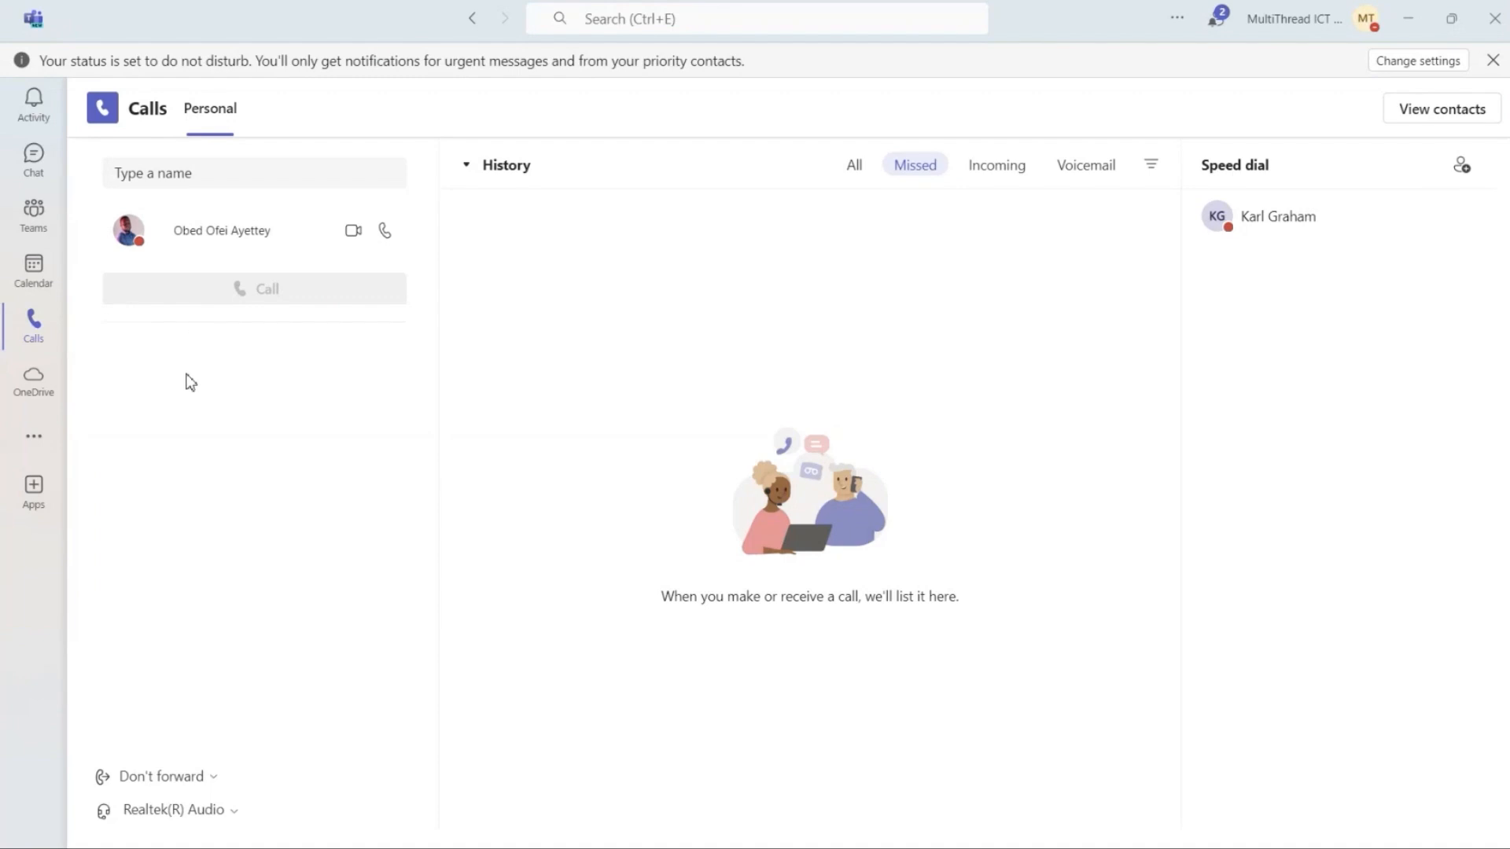
# View the recent OneDrive files and browse the list of additional apps available to add.
pyautogui.click(33, 391)
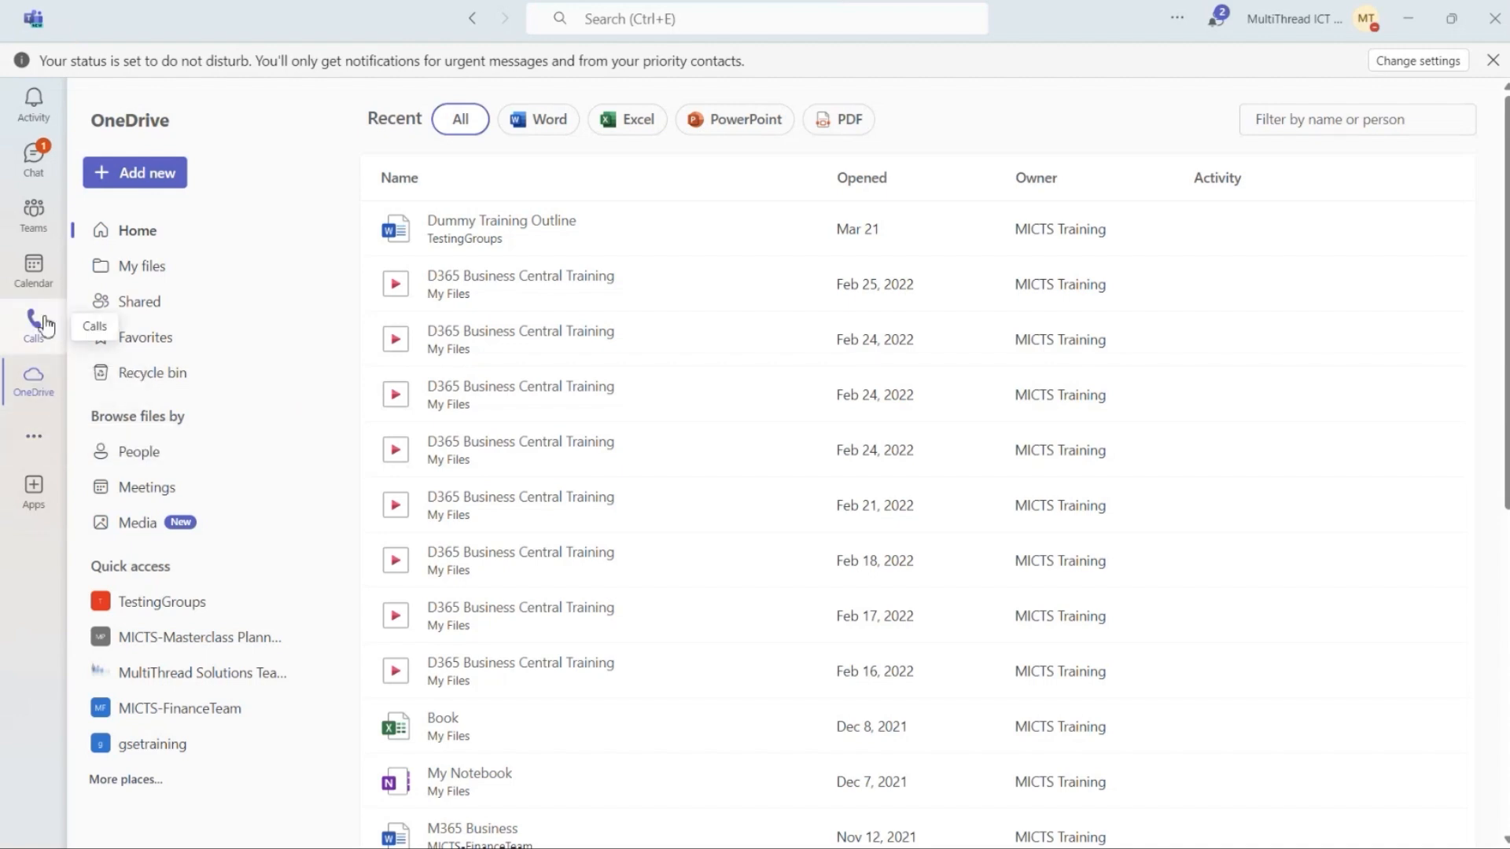
pyautogui.click(35, 445)
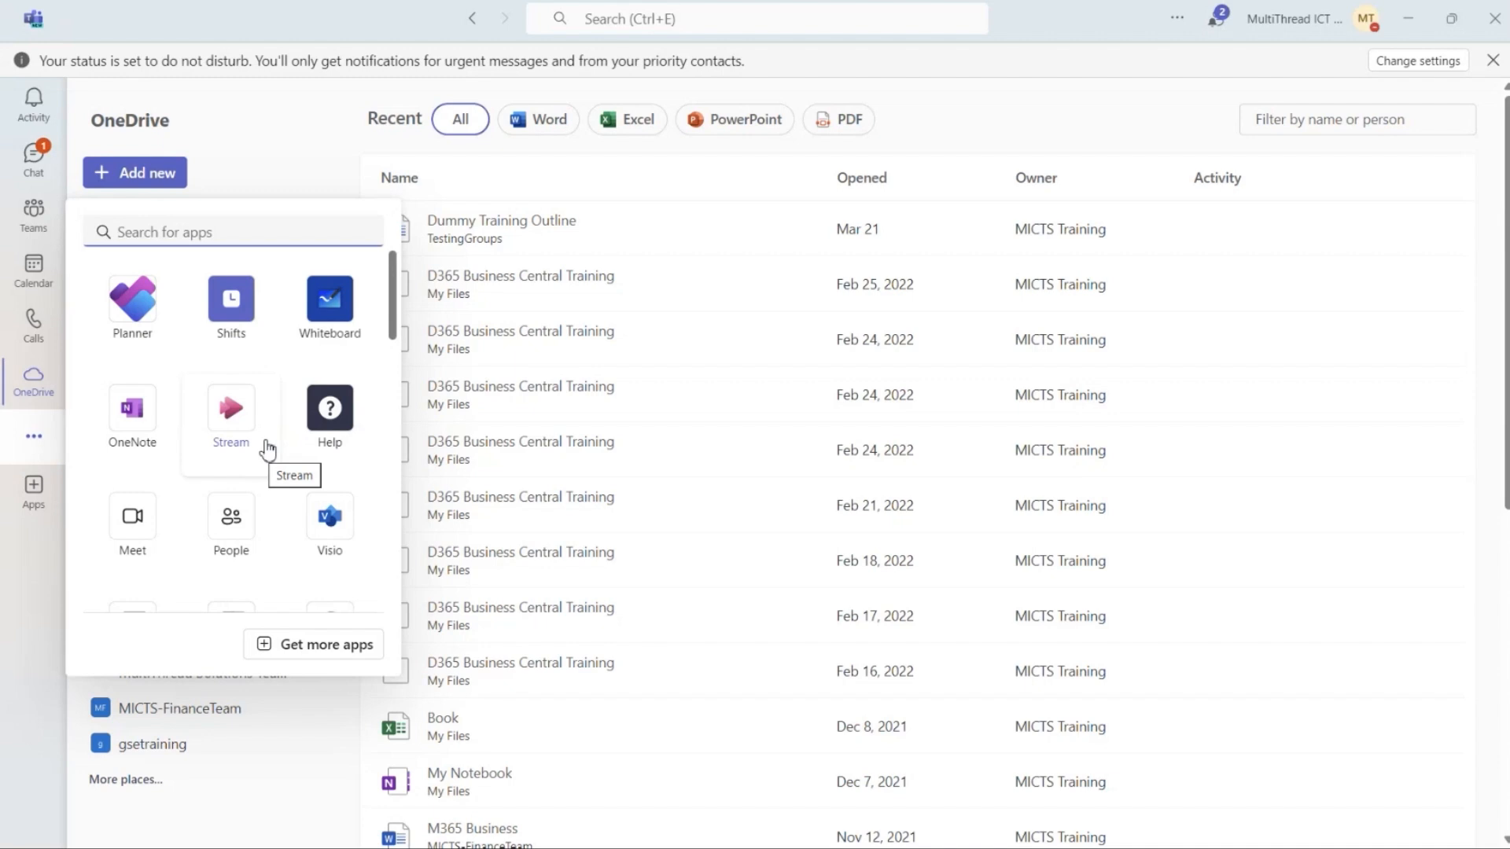
pyautogui.scroll(-8, 263, 454)
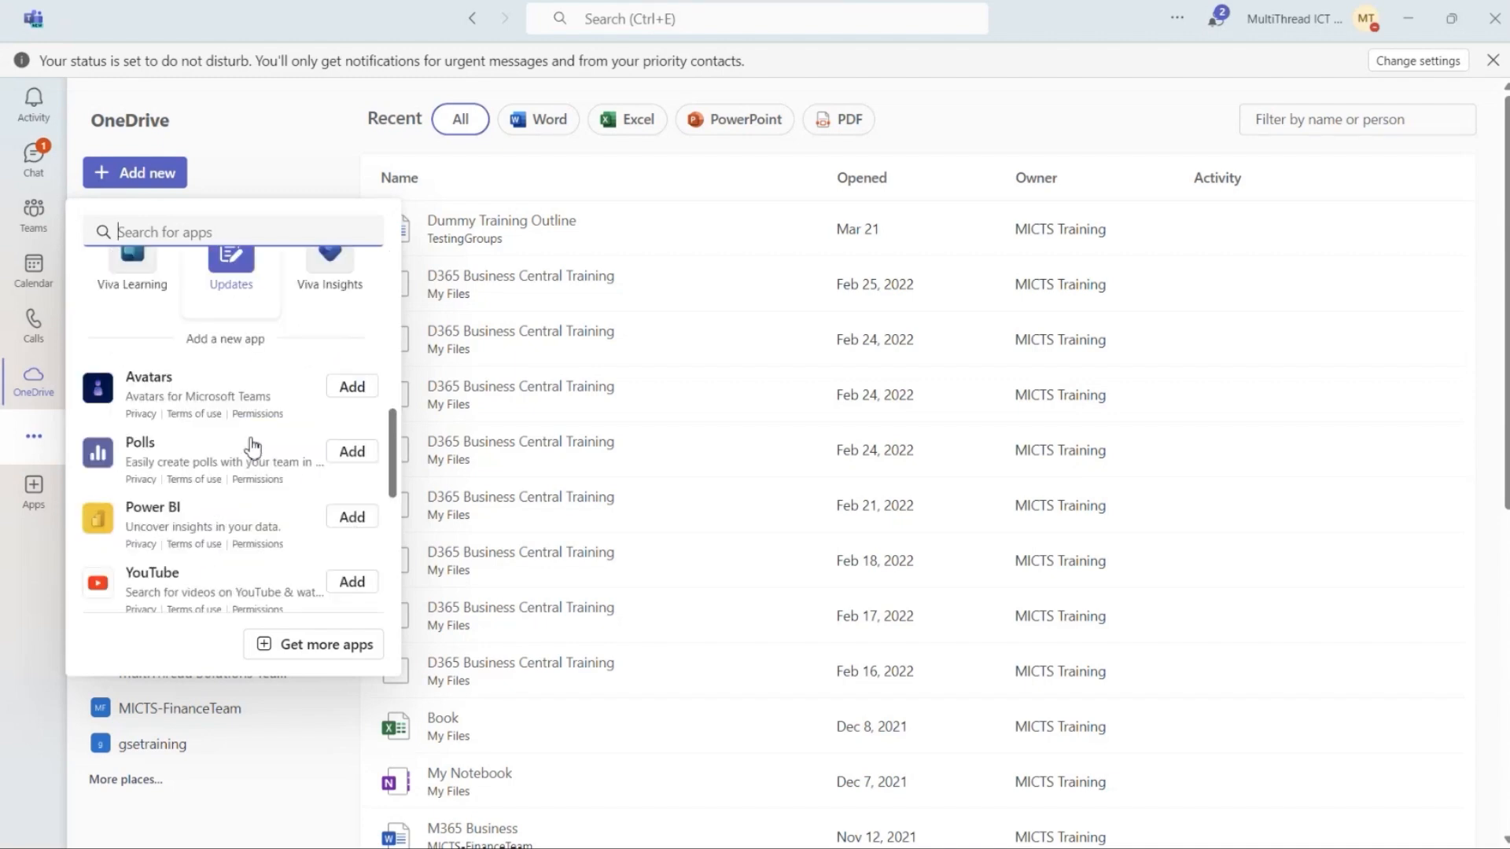
pyautogui.scroll(-5, 238, 456)
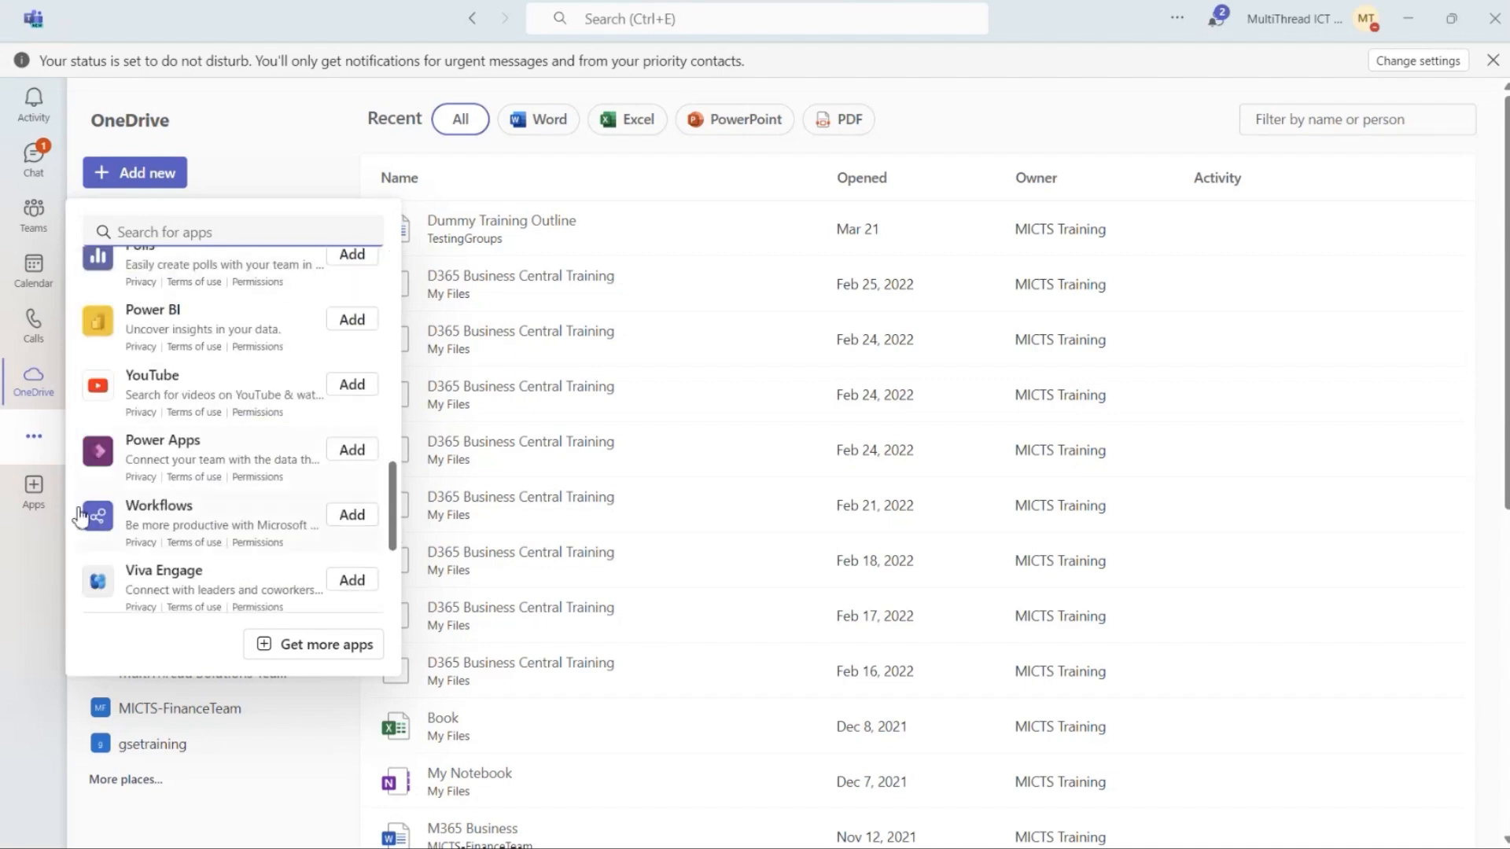
pyautogui.click(35, 519)
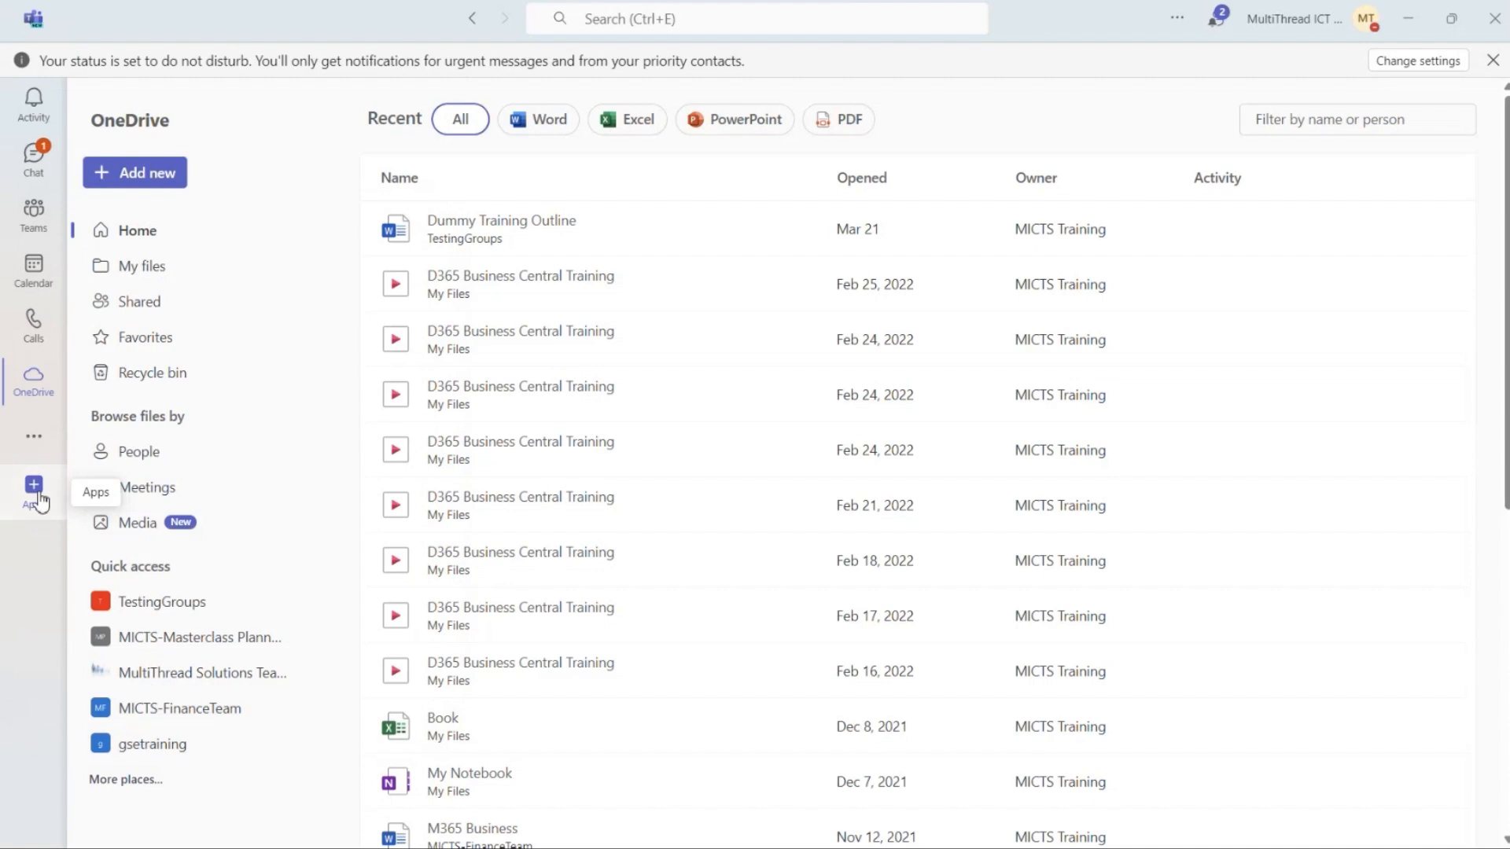
# Open the app store and browse its featured apps and categories.
pyautogui.click(38, 496)
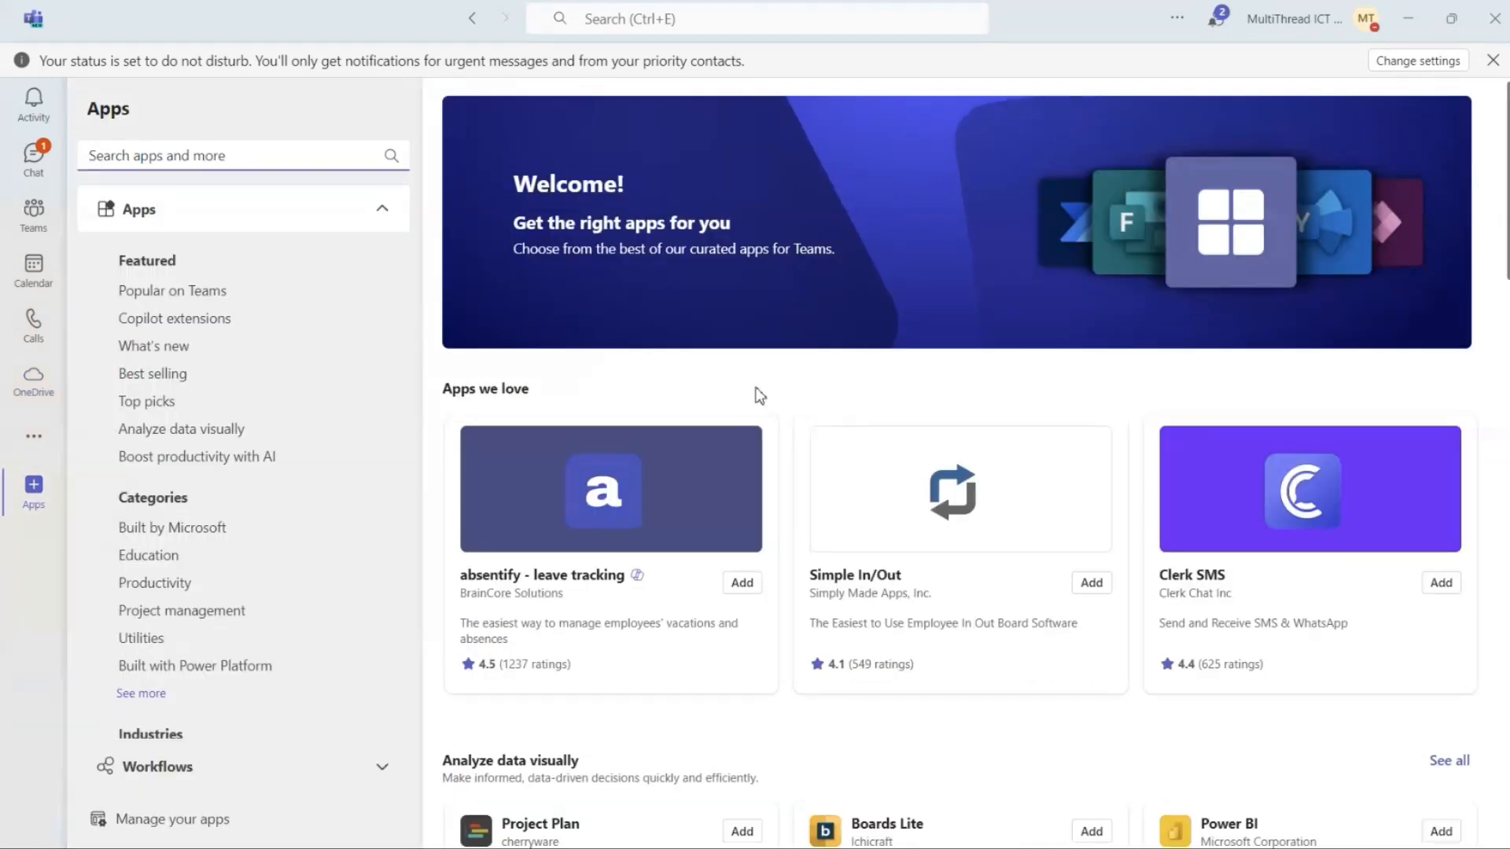
pyautogui.scroll(-5, 760, 395)
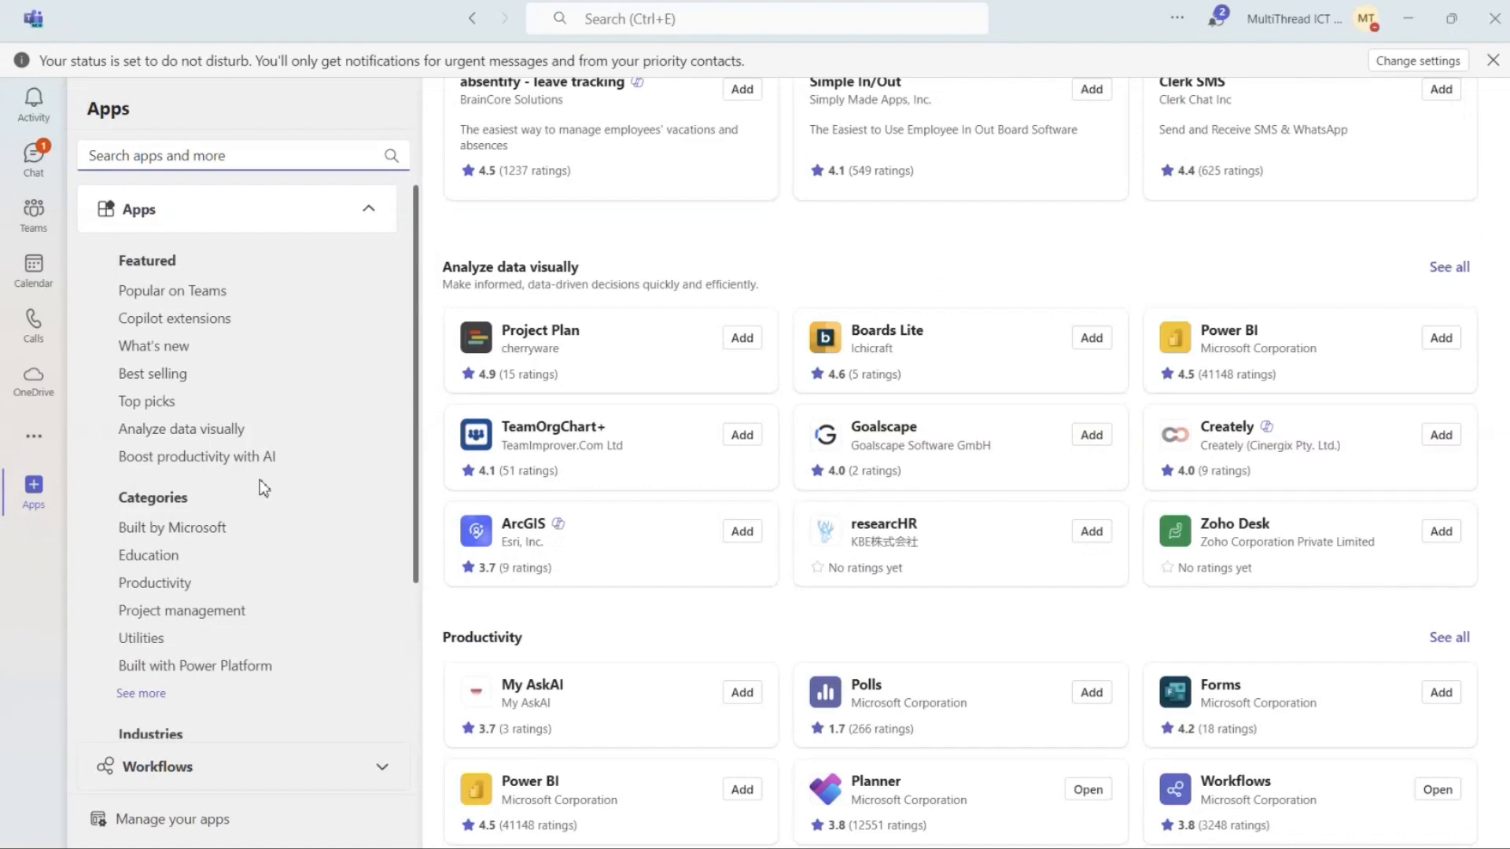
pyautogui.scroll(-1, 260, 484)
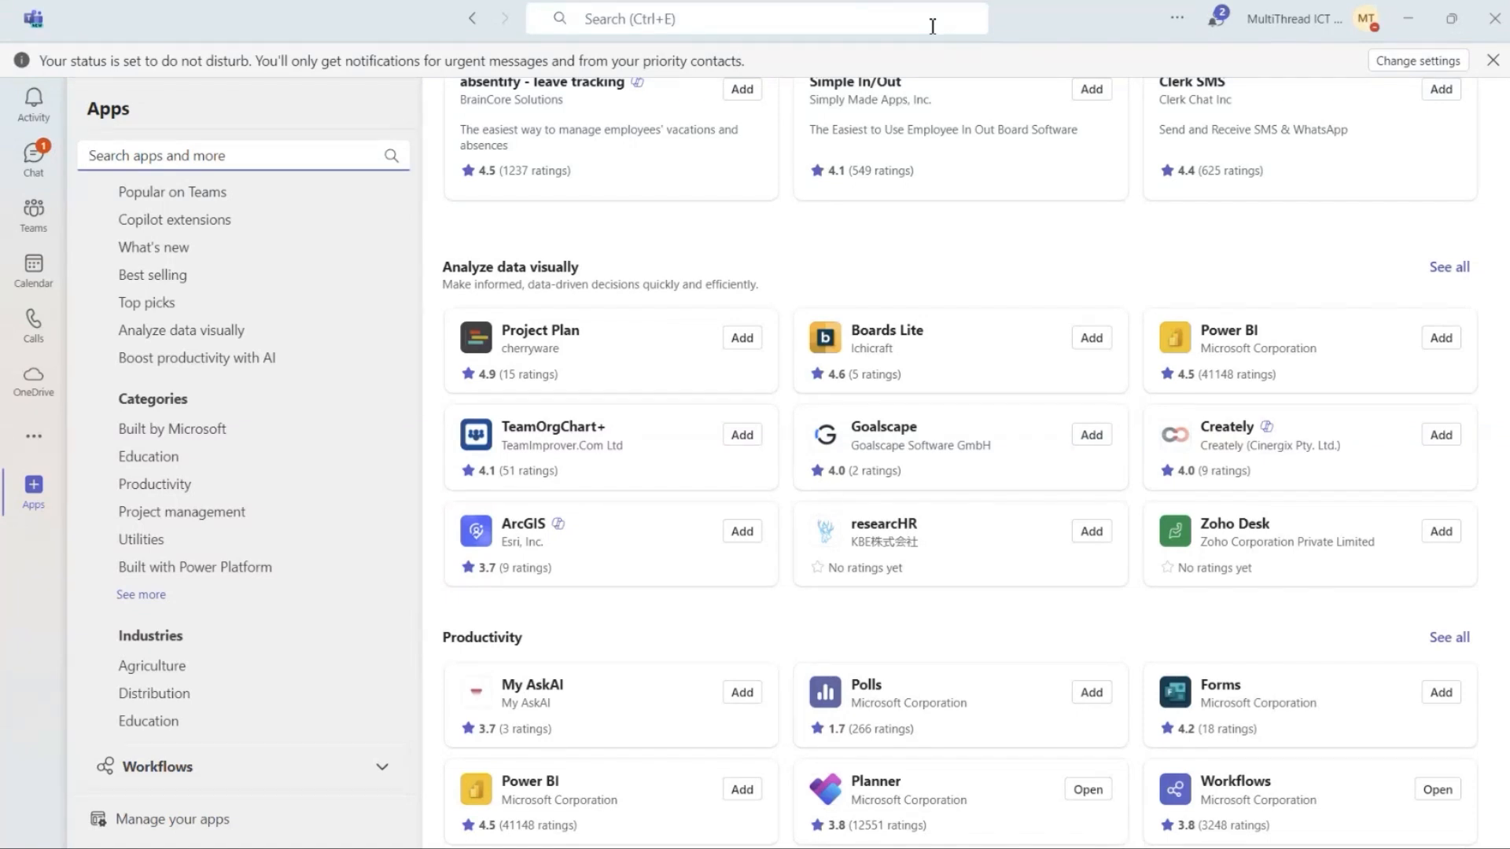
# Search for "s" and switch the results between Files, Group Chats, and Teams and Channels, ending on Group Chats.
pyautogui.click(933, 26)
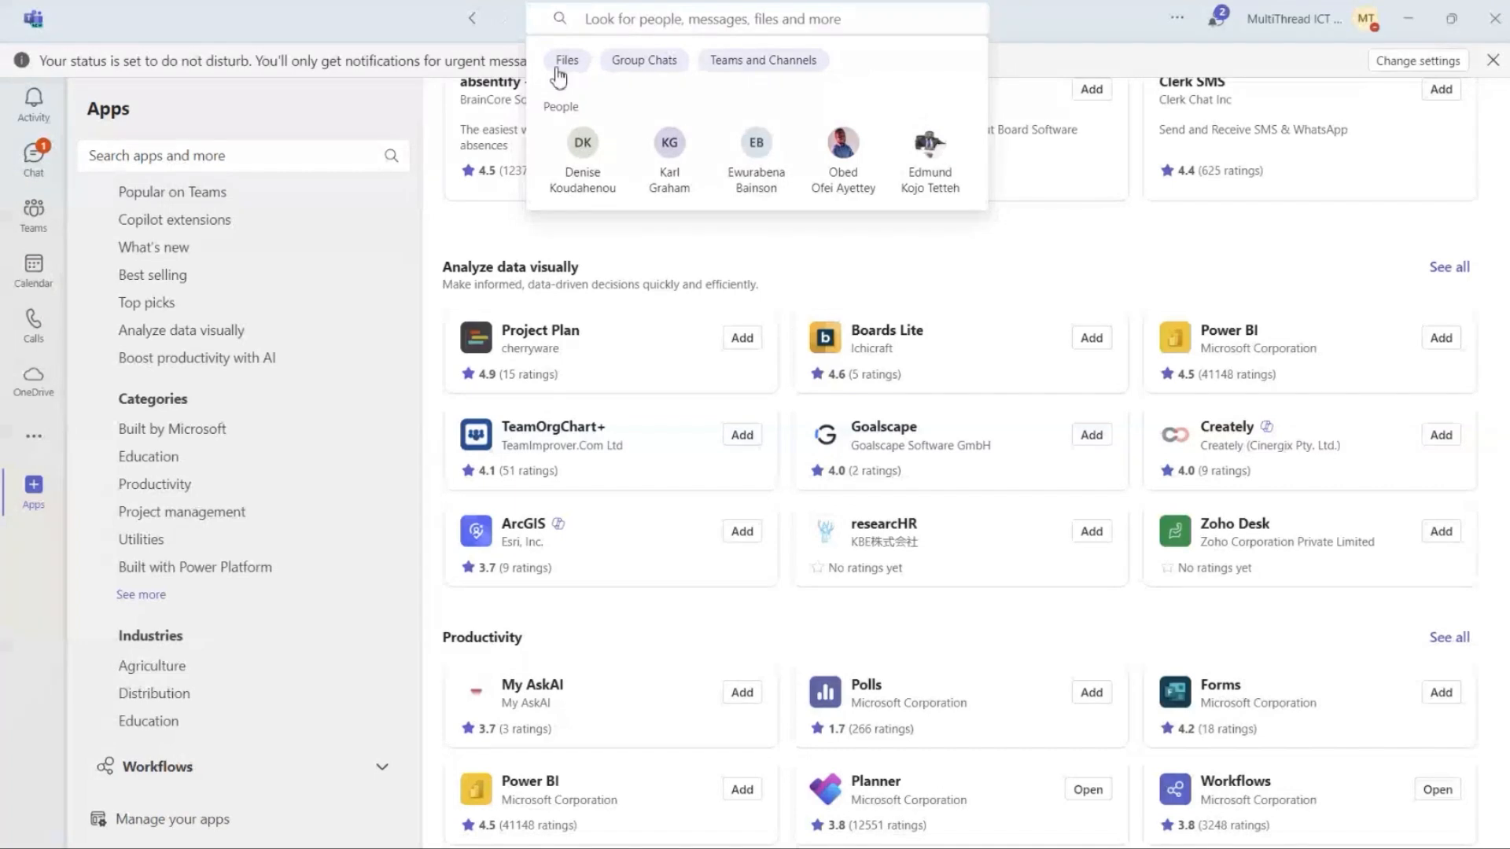
pyautogui.write('s')
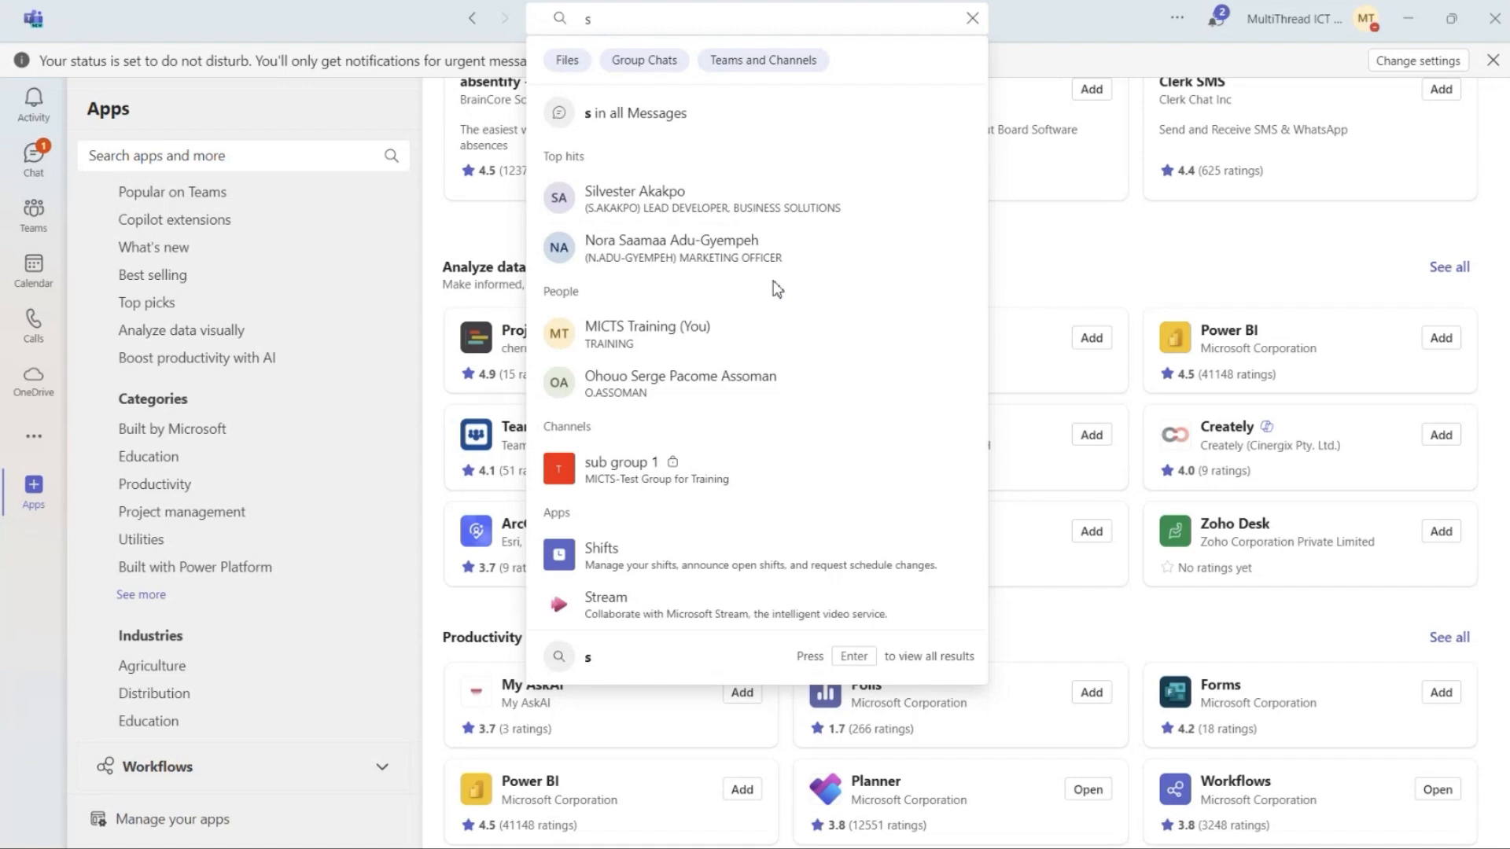
pyautogui.click(567, 63)
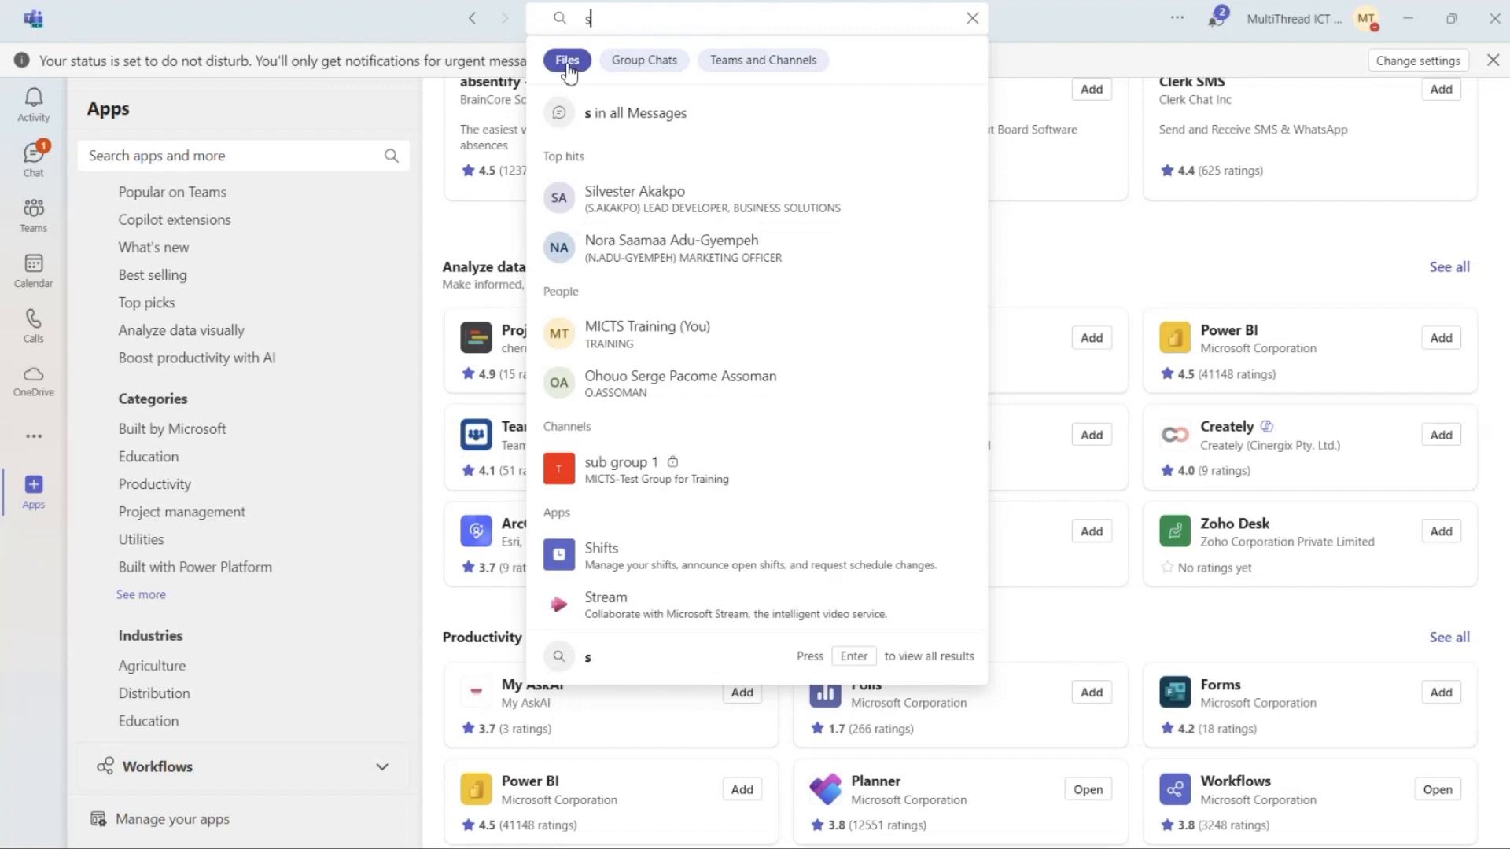
pyautogui.click(668, 69)
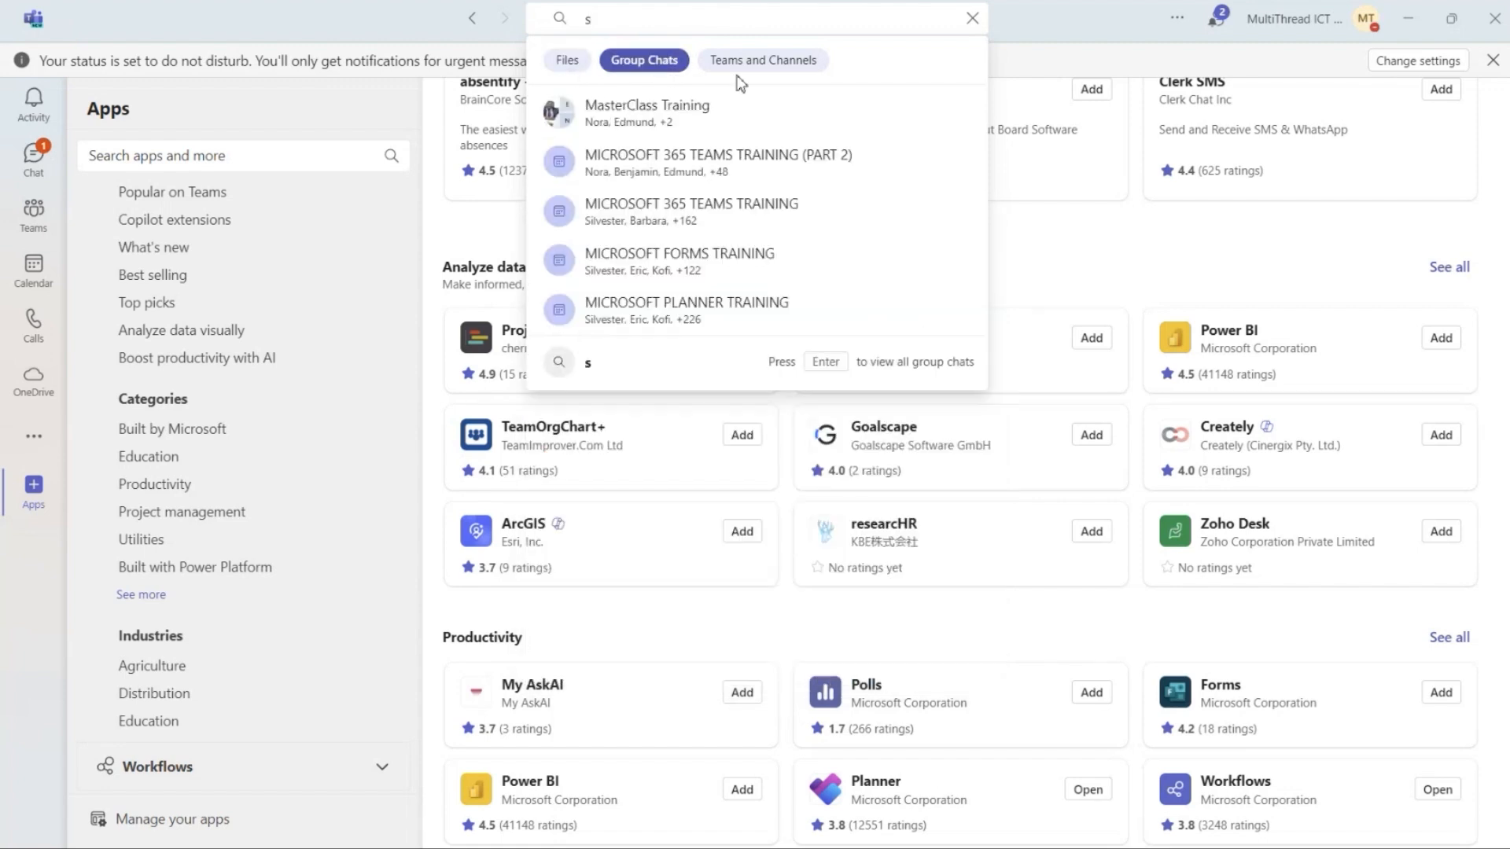
pyautogui.click(796, 69)
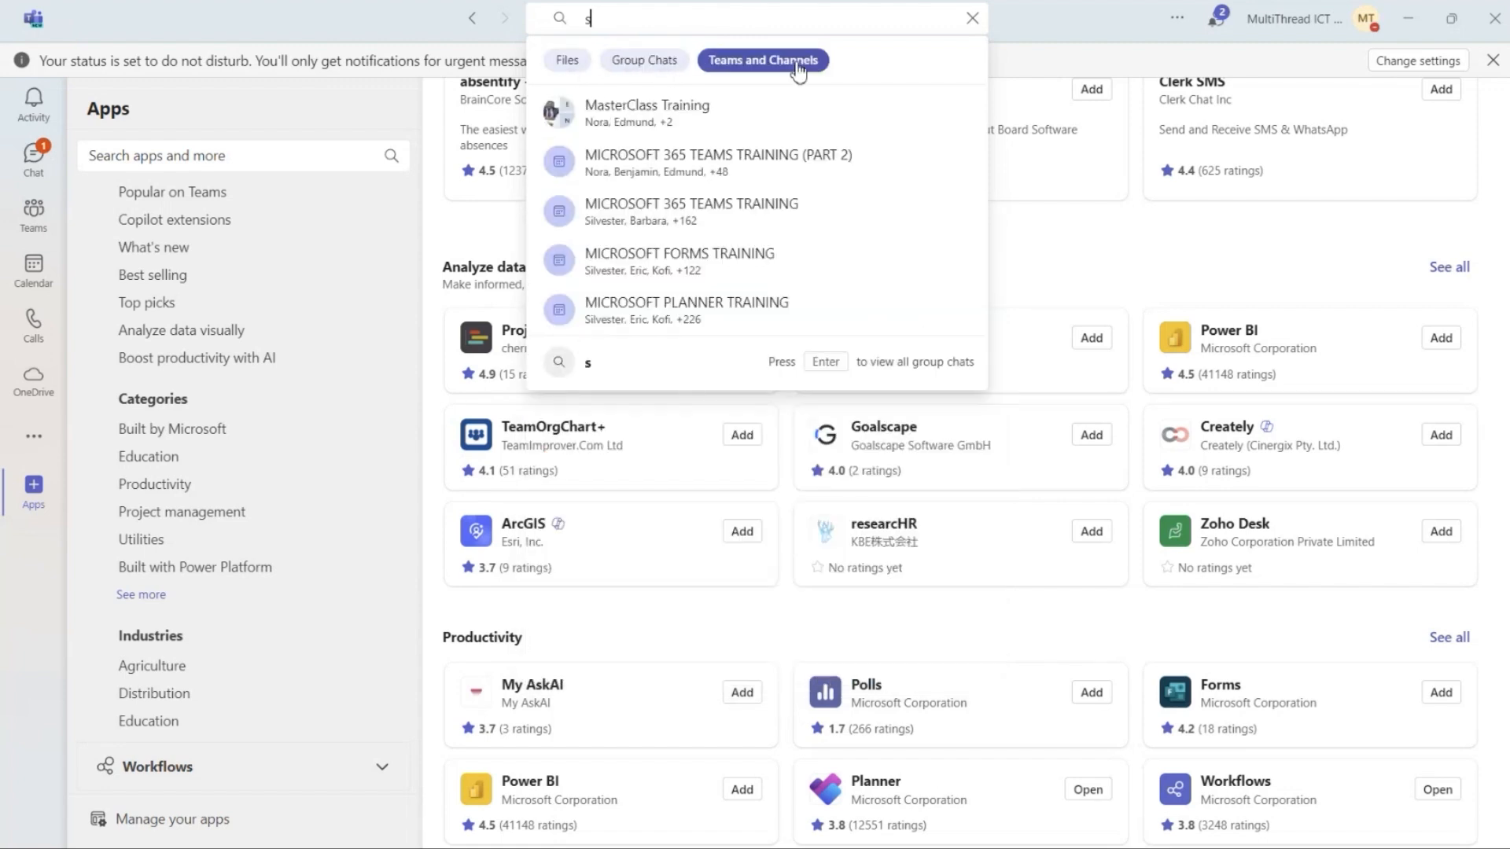
pyautogui.click(648, 63)
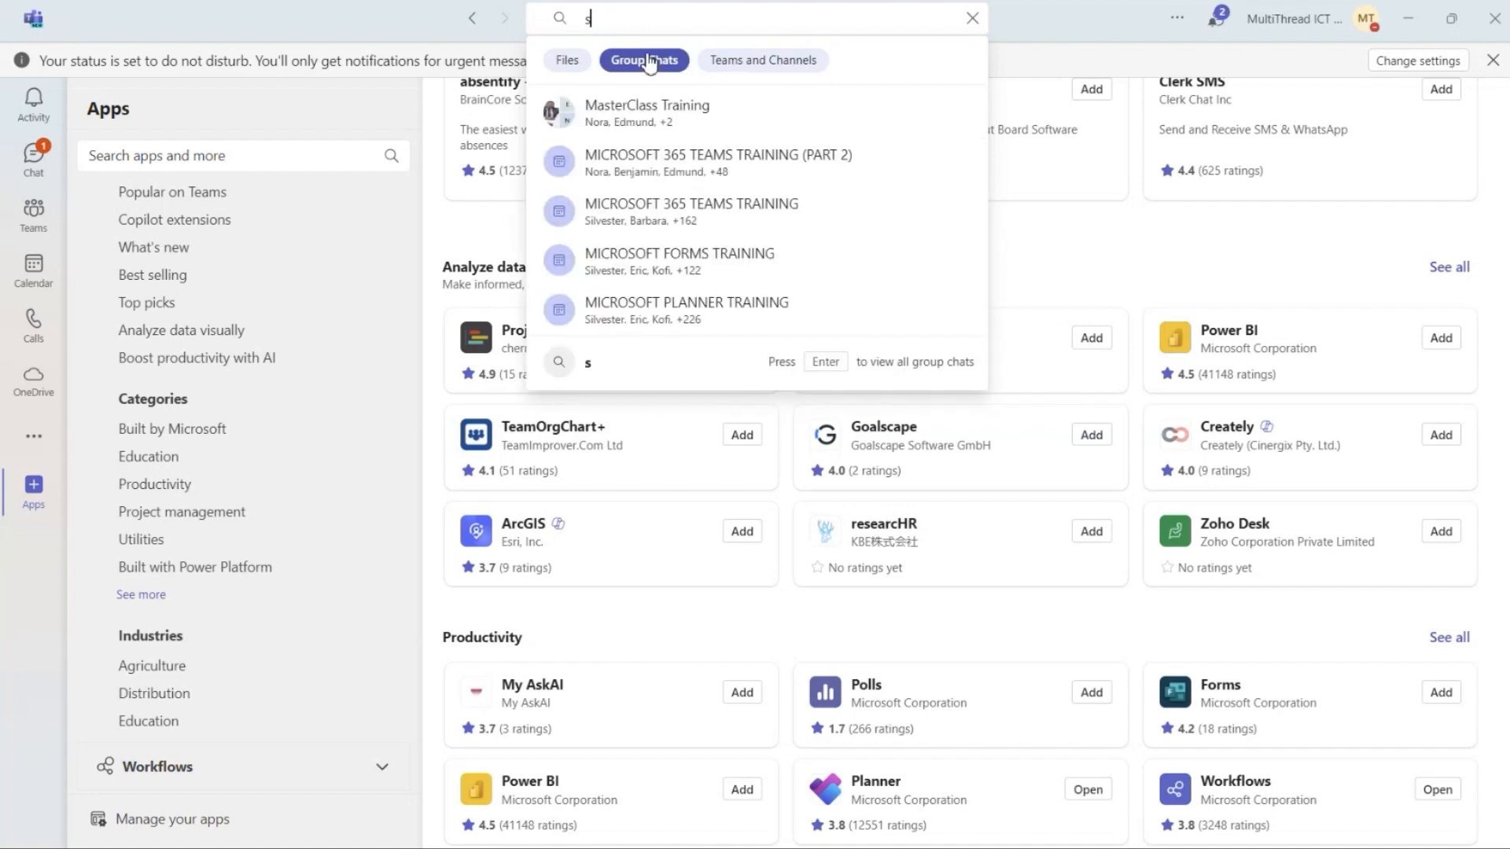
# Send the quick message "Hi" to the Technical Lead, Microsoft Cloud Solutions contact with the /chat command, replacing the current search text.
pyautogui.press('BackSpace')
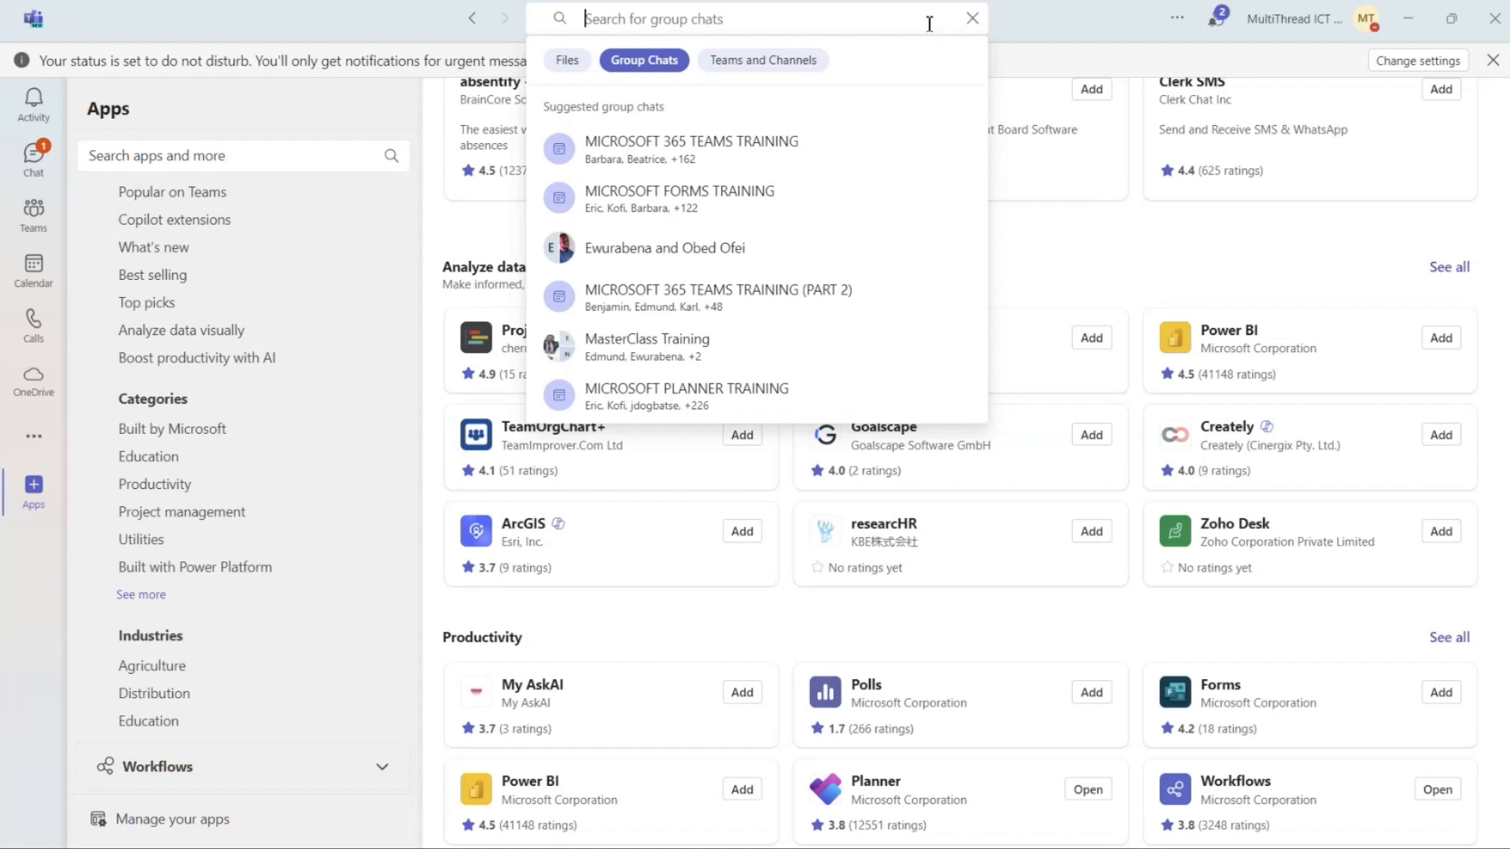
pyautogui.write('/')
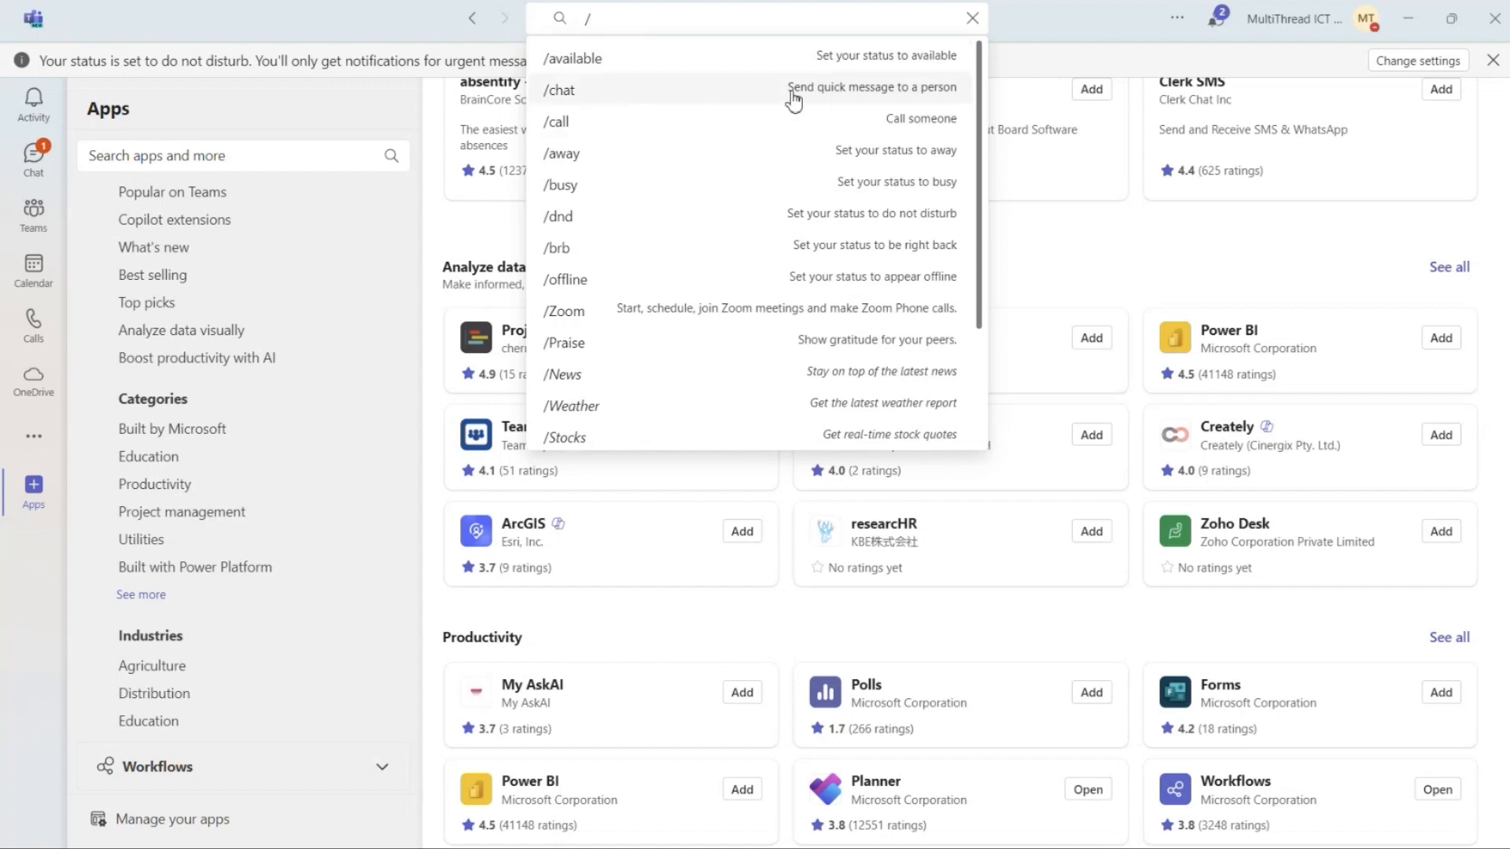
pyautogui.click(757, 97)
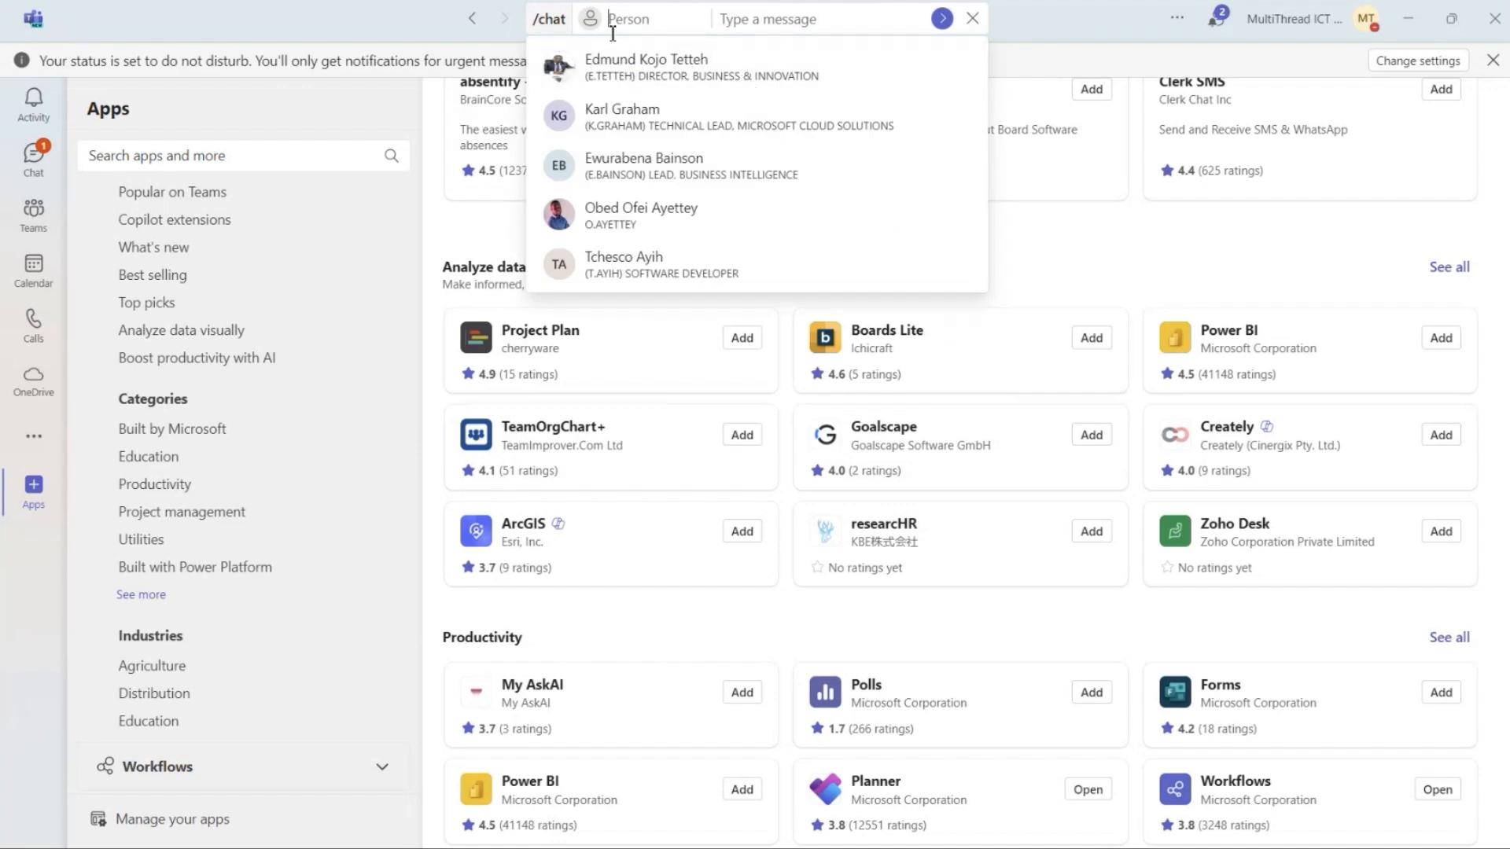
pyautogui.click(699, 128)
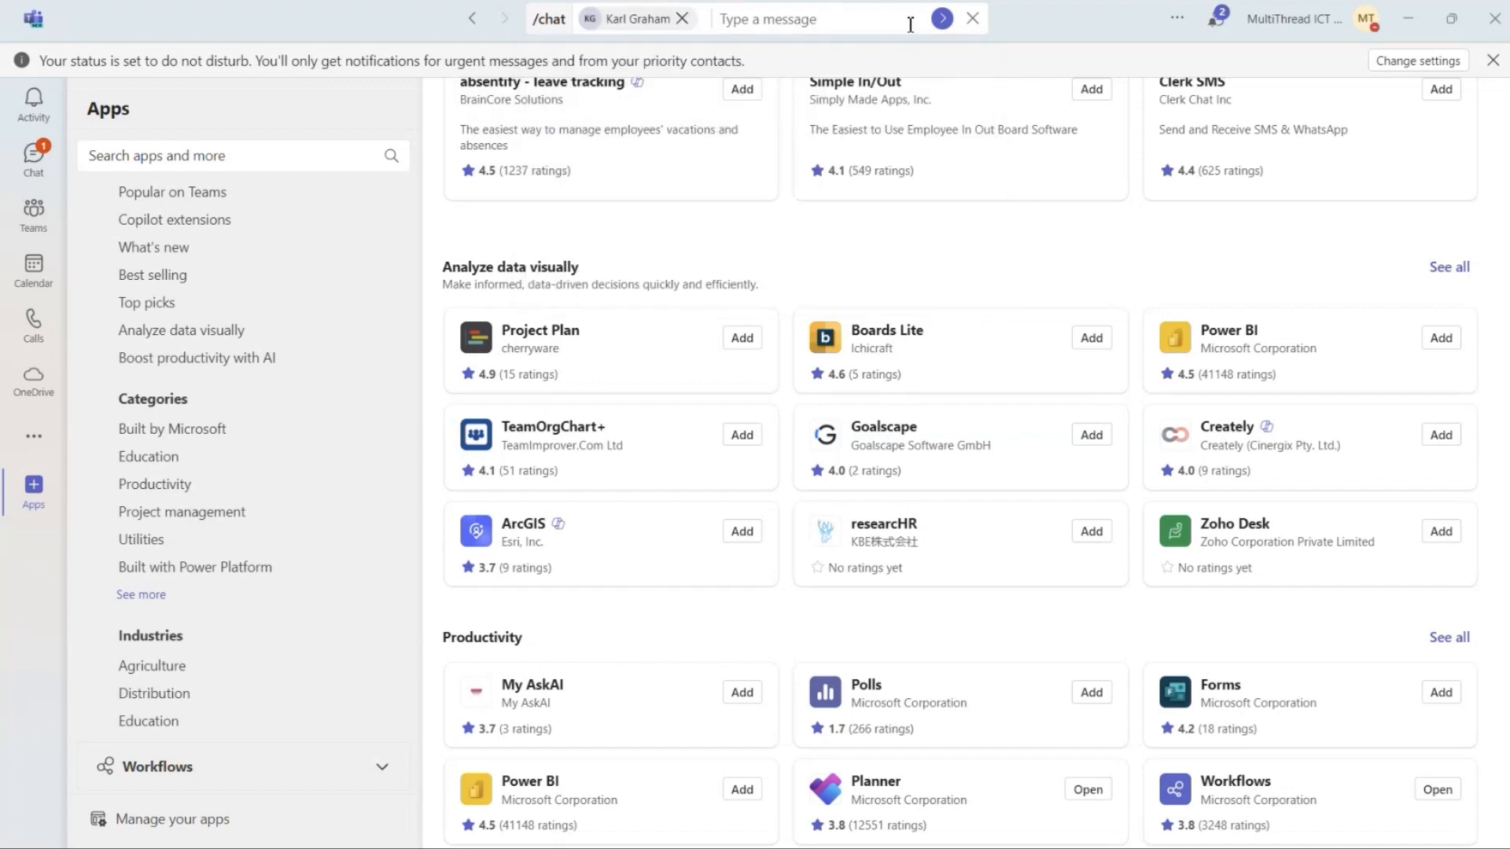
pyautogui.write('Hi')
pyautogui.click(944, 20)
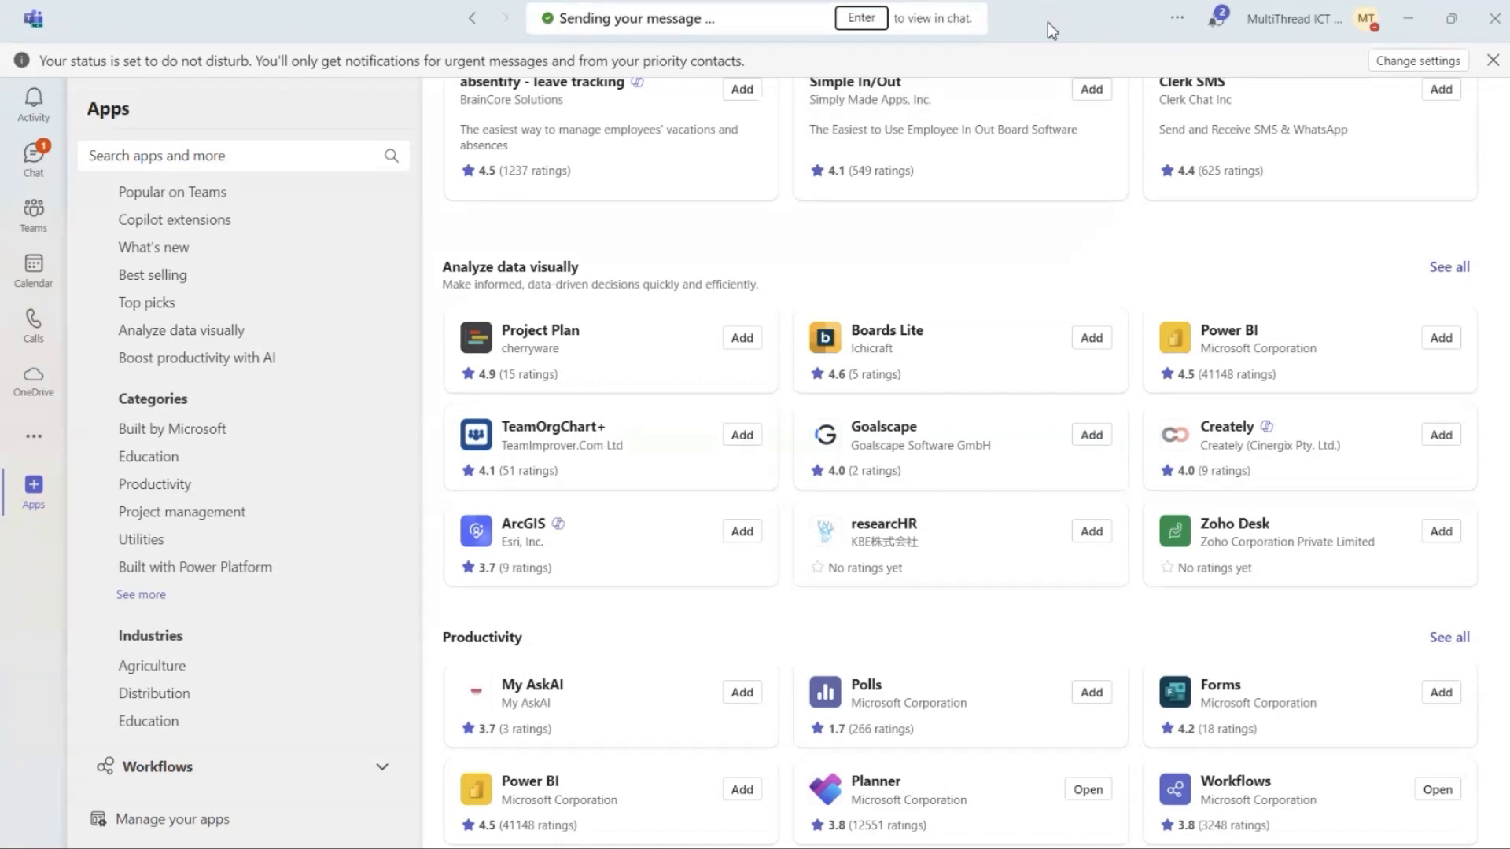
# View the settings and more options, the account manager's status and work location options, and the activity in other accounts and orgs.
pyautogui.click(1179, 21)
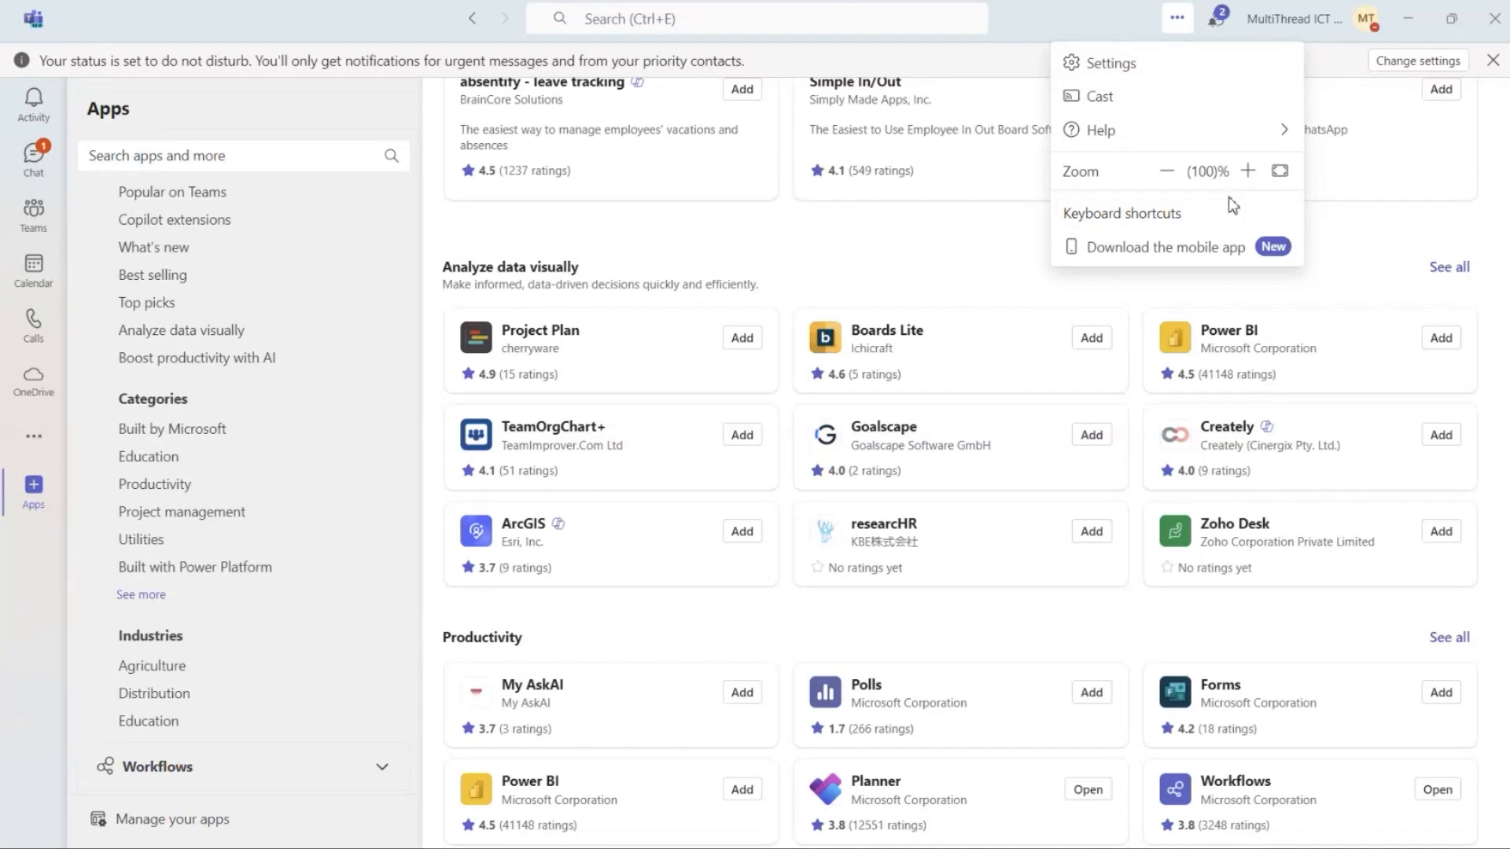
pyautogui.click(1300, 28)
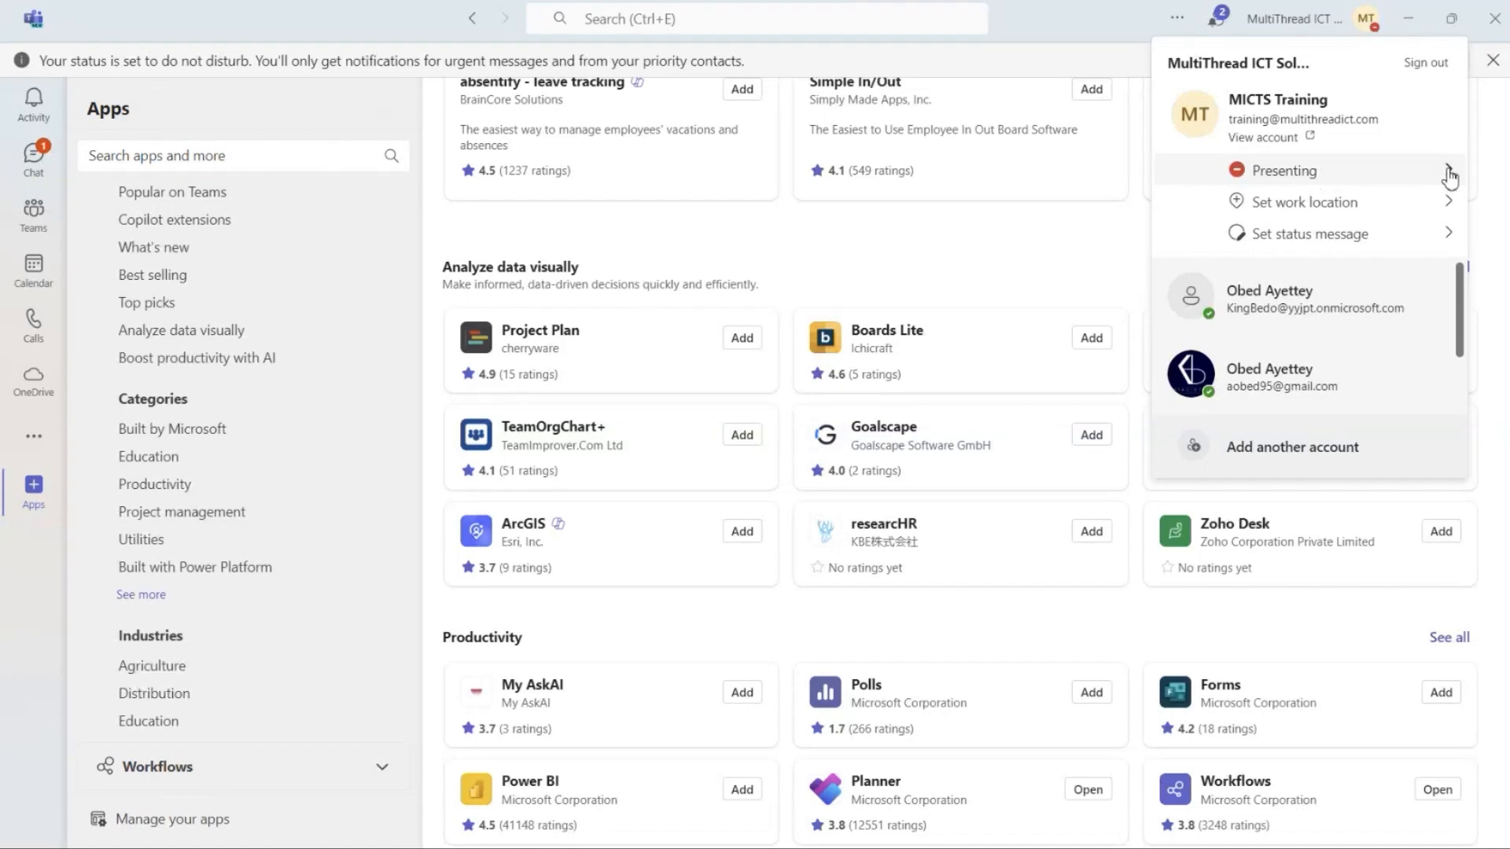
pyautogui.click(1365, 206)
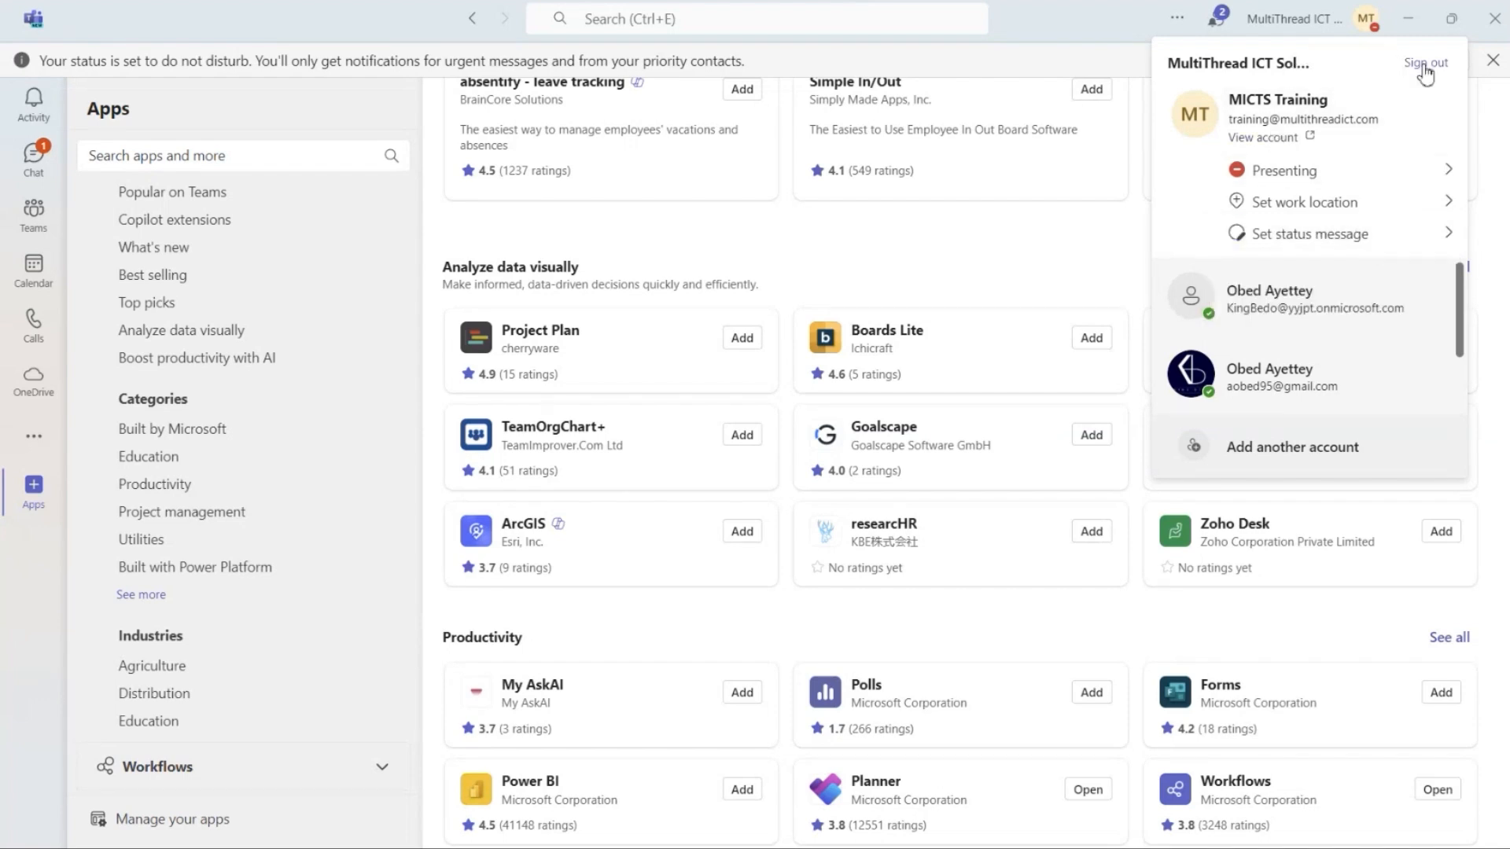
pyautogui.click(1331, 27)
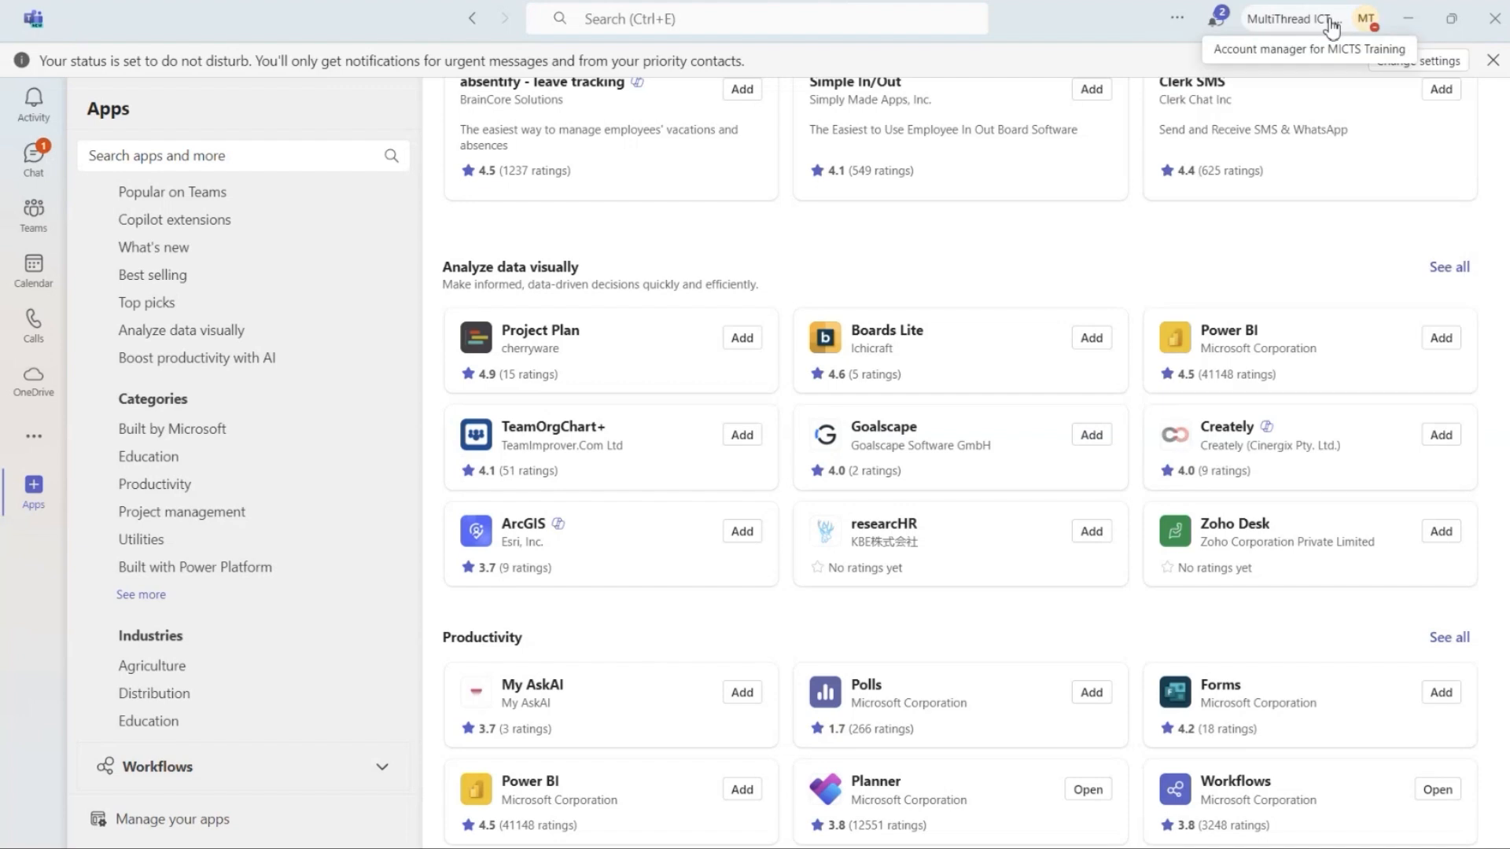
pyautogui.click(1221, 33)
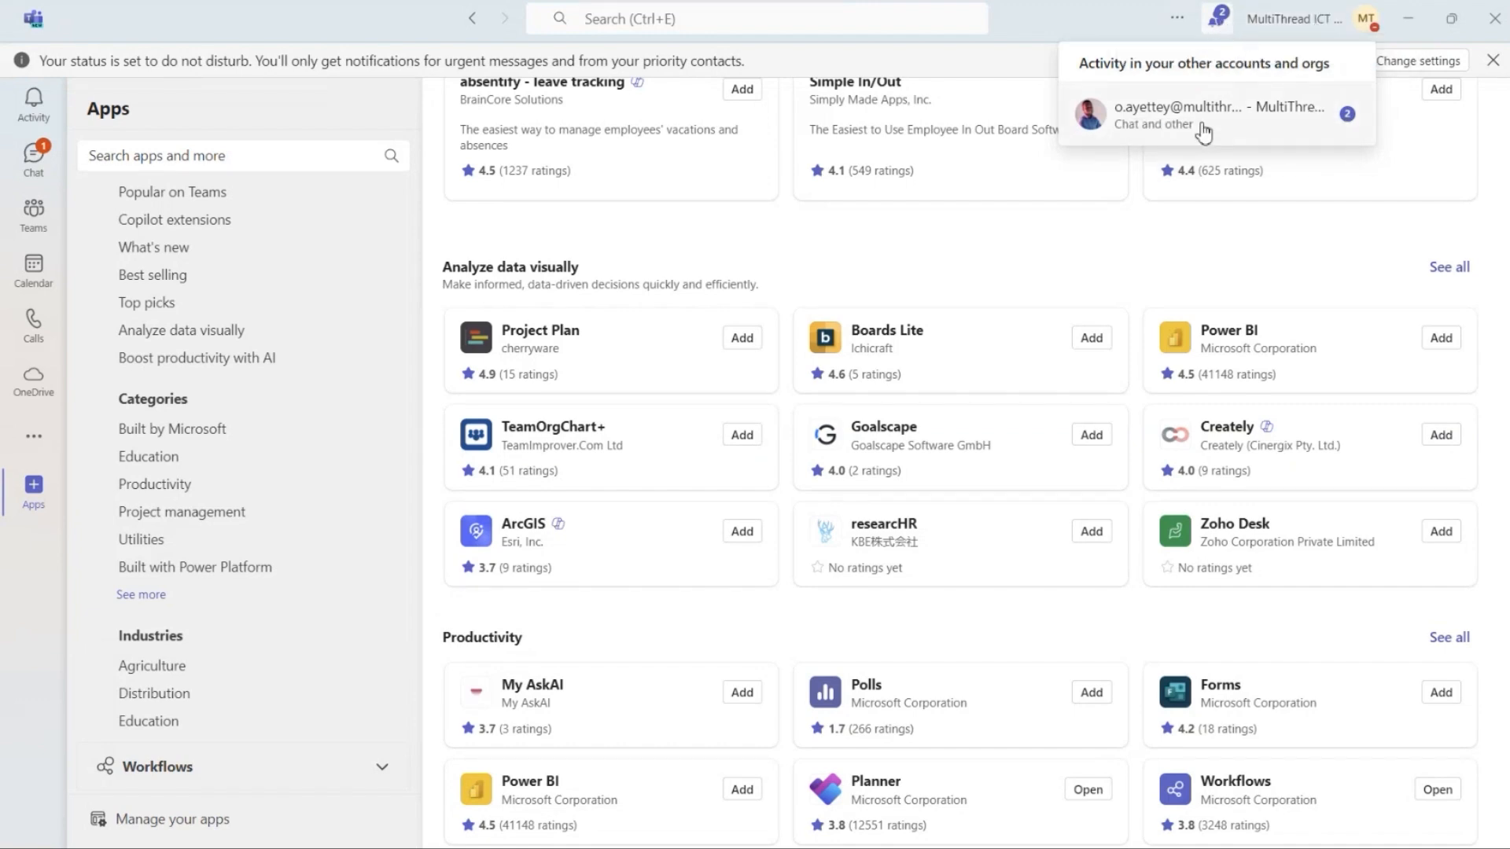
pyautogui.click(1304, 26)
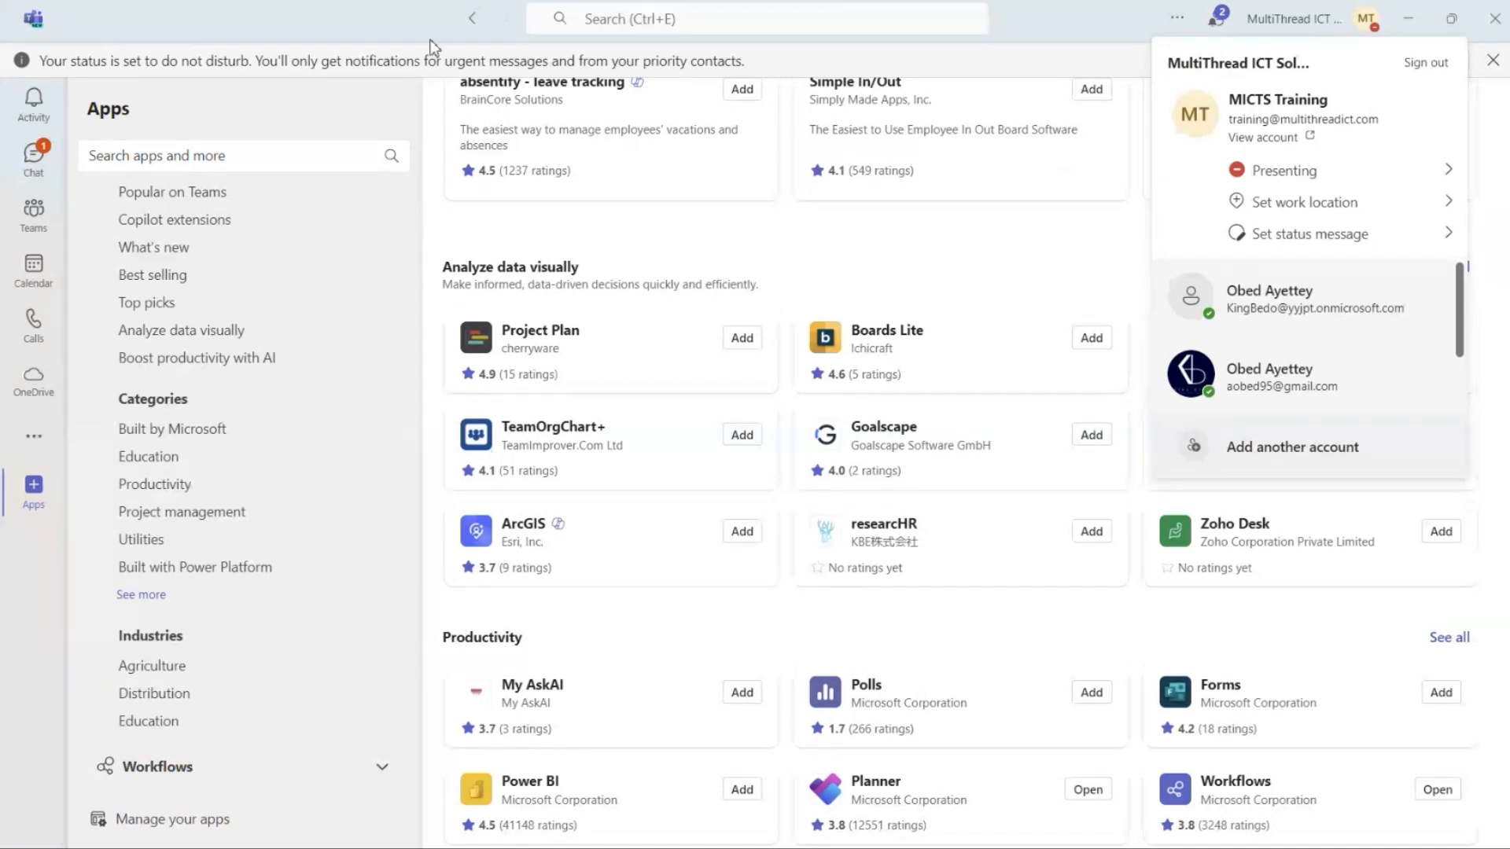
pyautogui.click(810, 257)
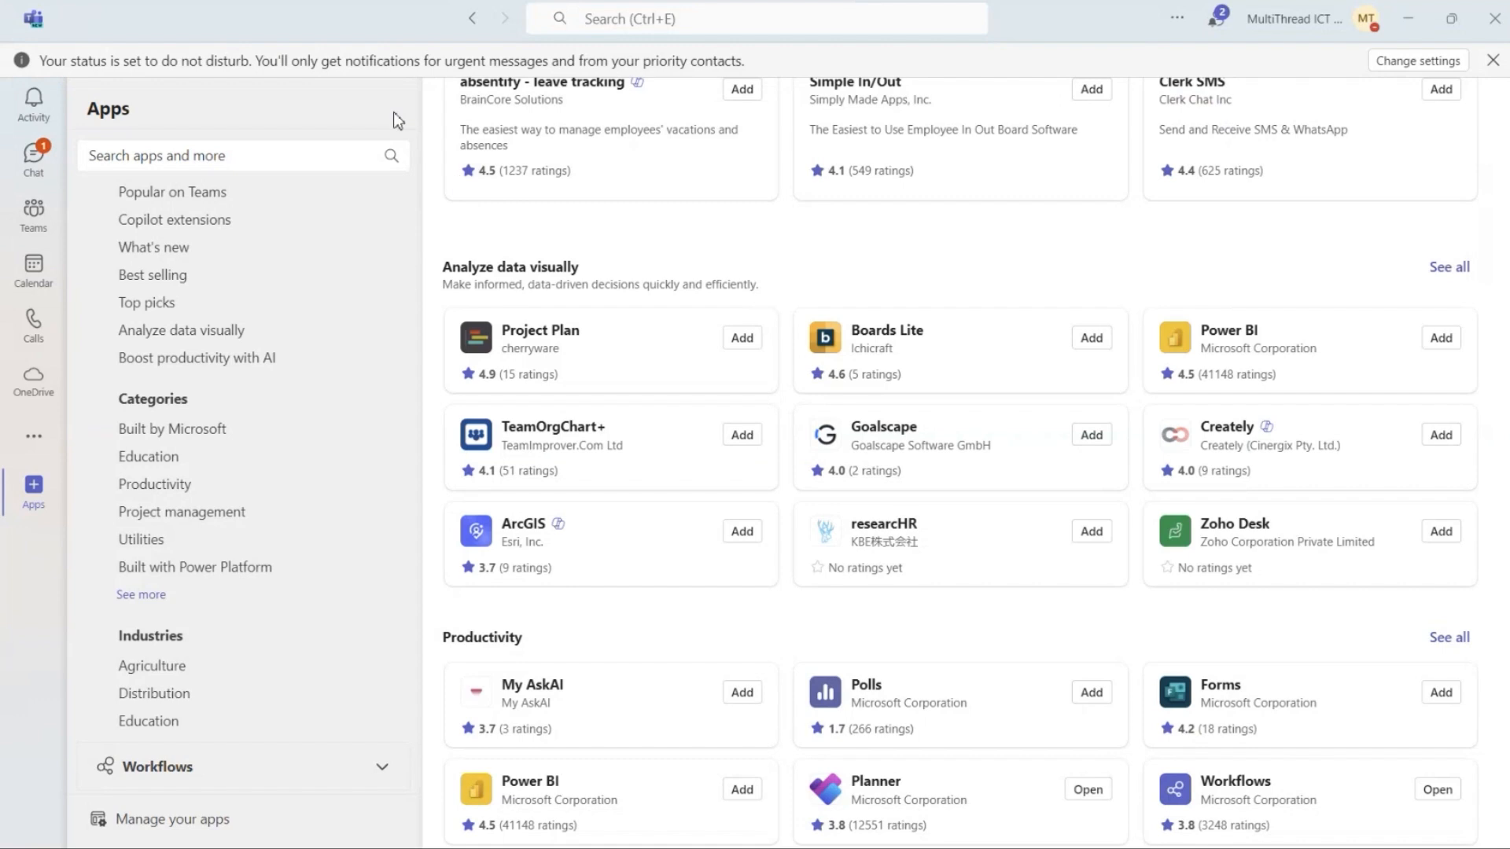
# View the chat list and the activity feed, inspecting the Onboarding New Hires and Conducting Interviews task details and closing them.
pyautogui.click(26, 167)
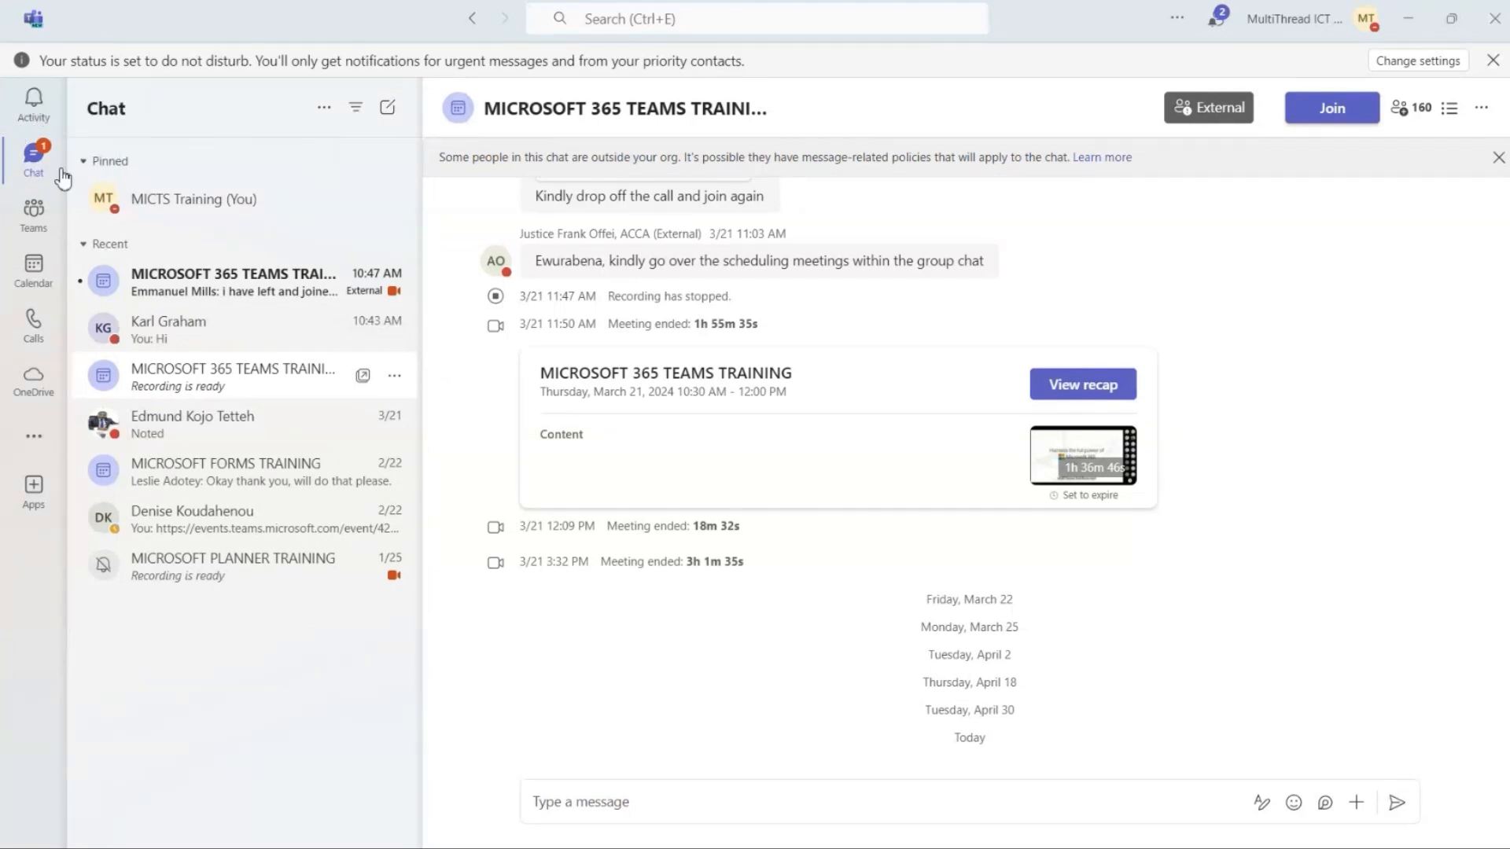
pyautogui.click(35, 107)
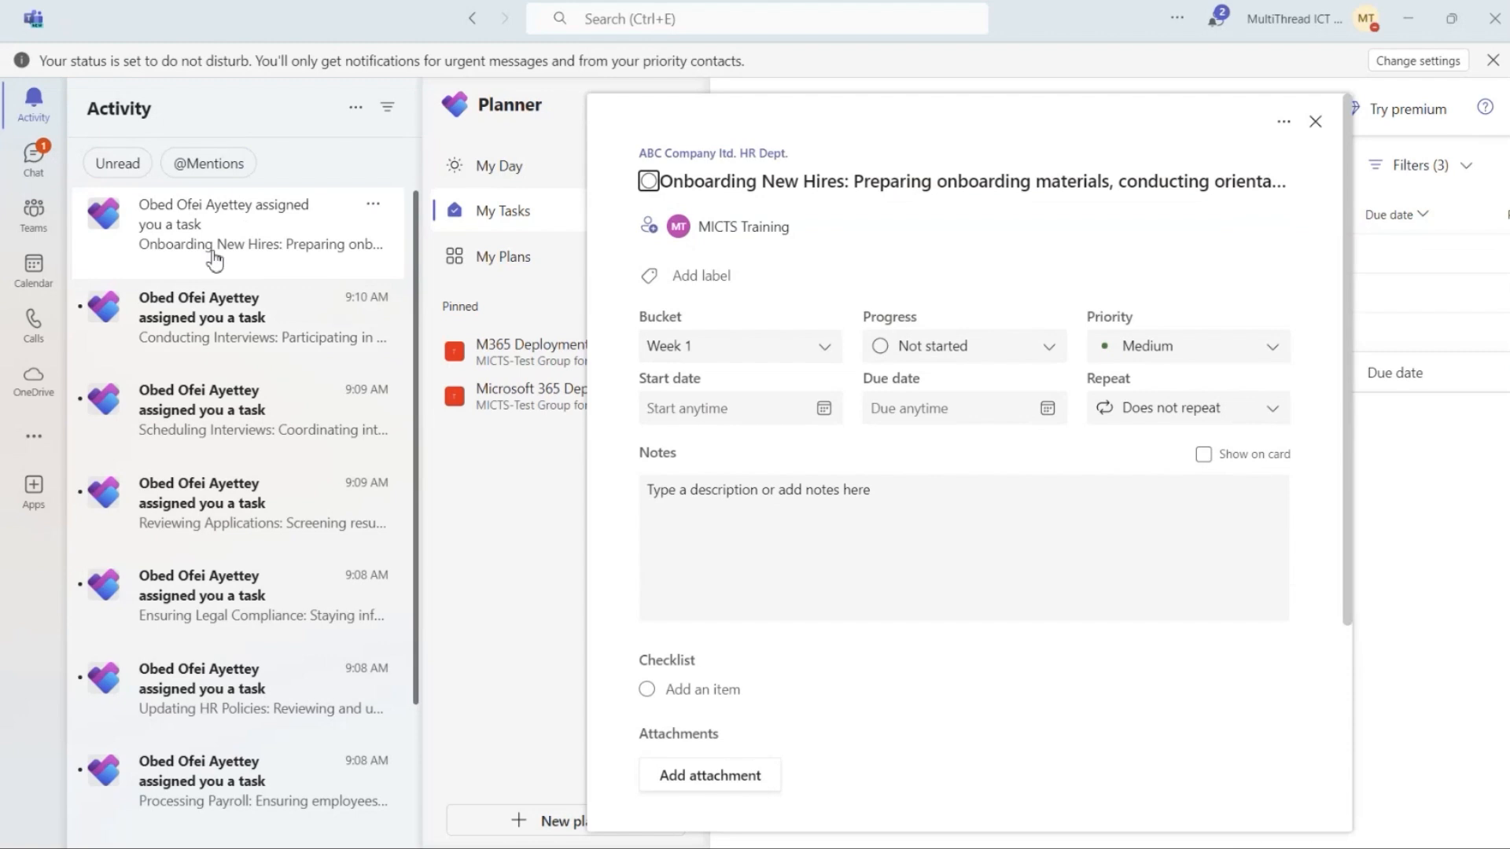
pyautogui.click(284, 316)
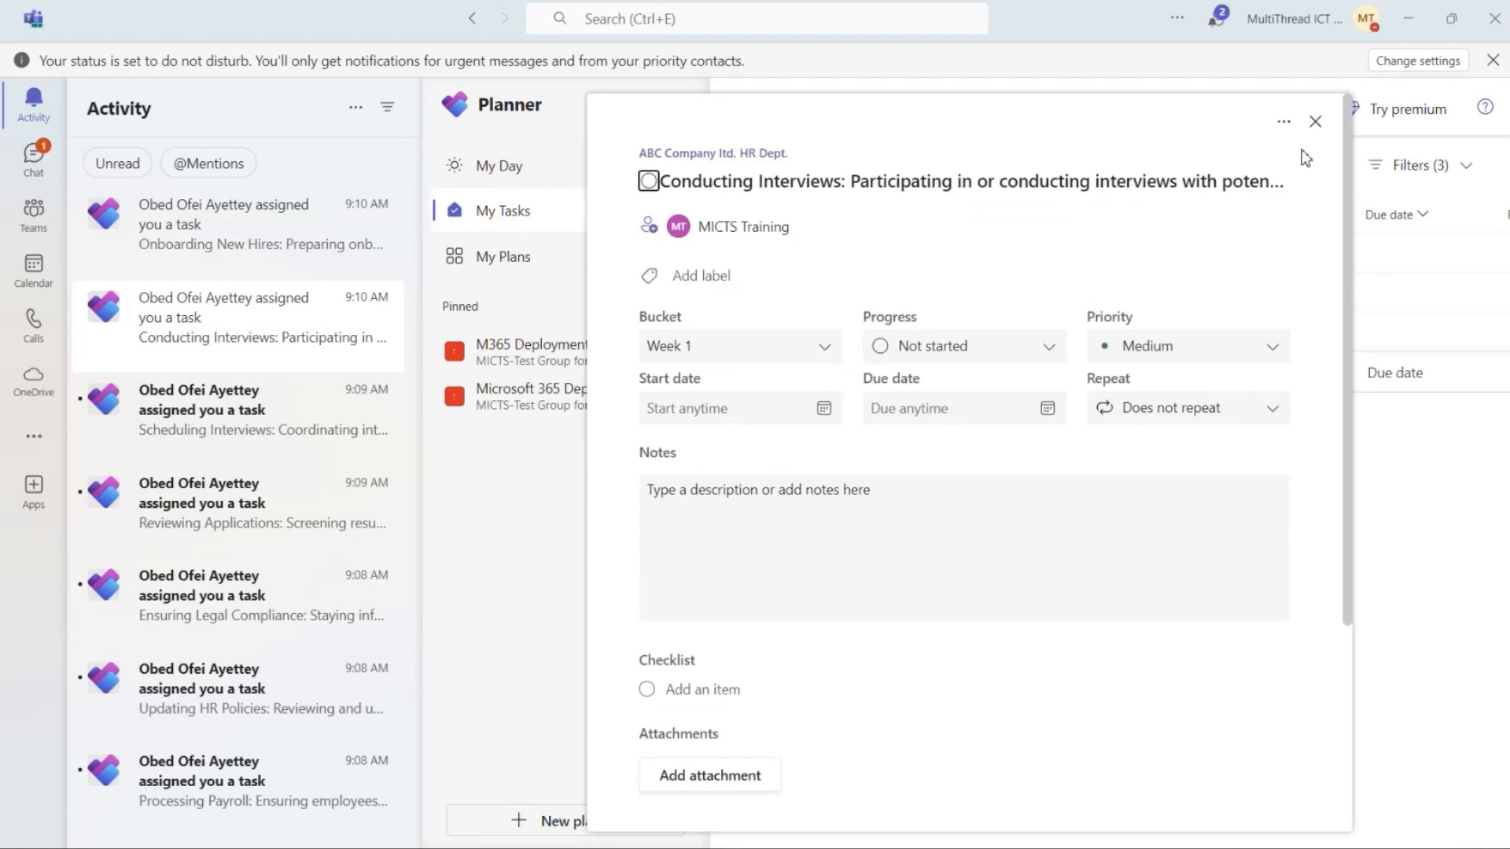
pyautogui.click(1315, 124)
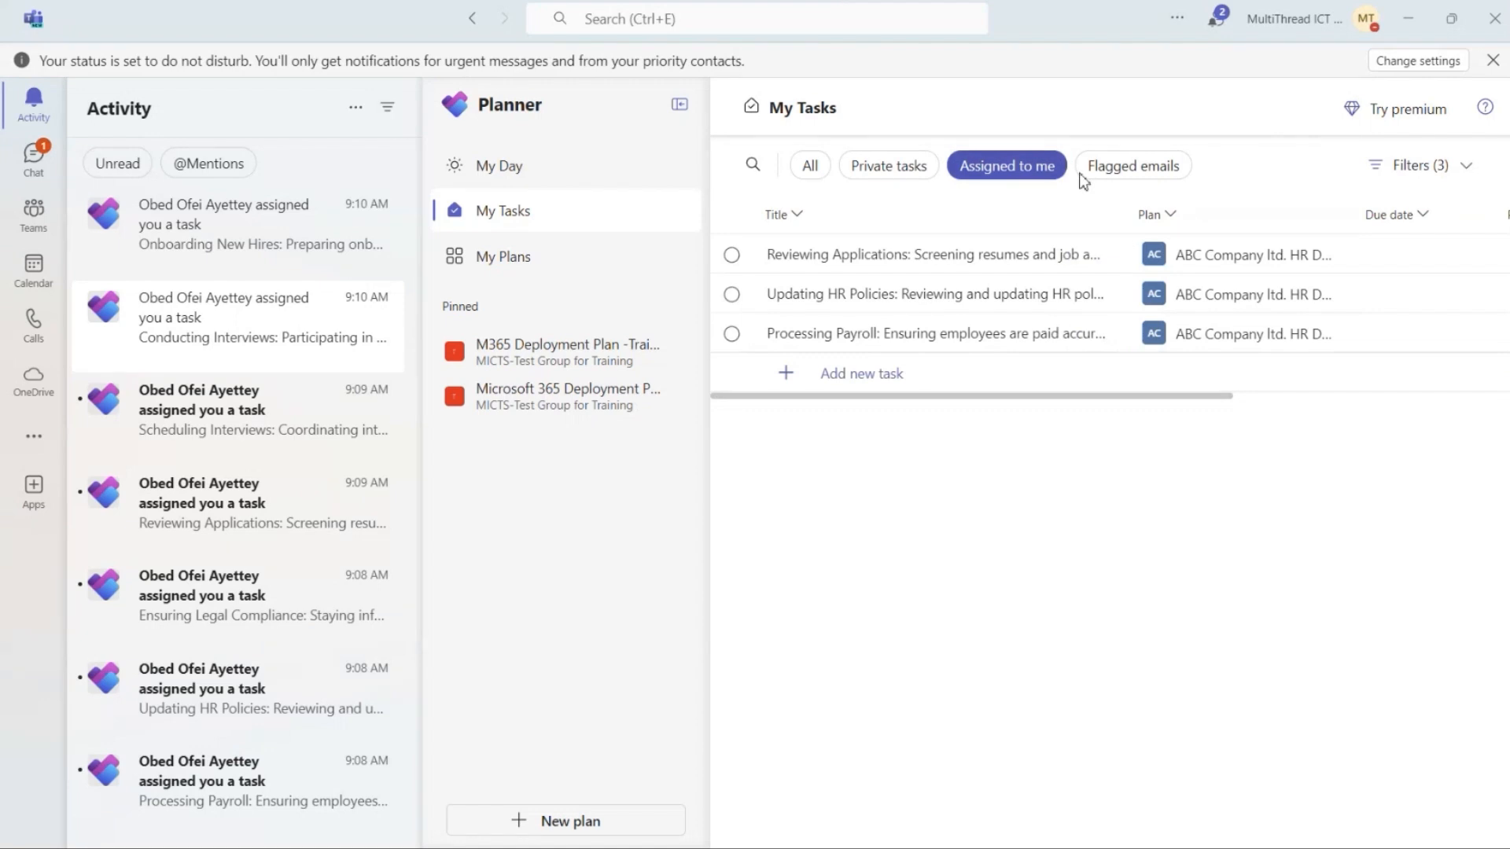
# Remove the Important priority filter from the Planner tasks assigned to me.
pyautogui.click(1423, 167)
pyautogui.moveTo(1329, 277)
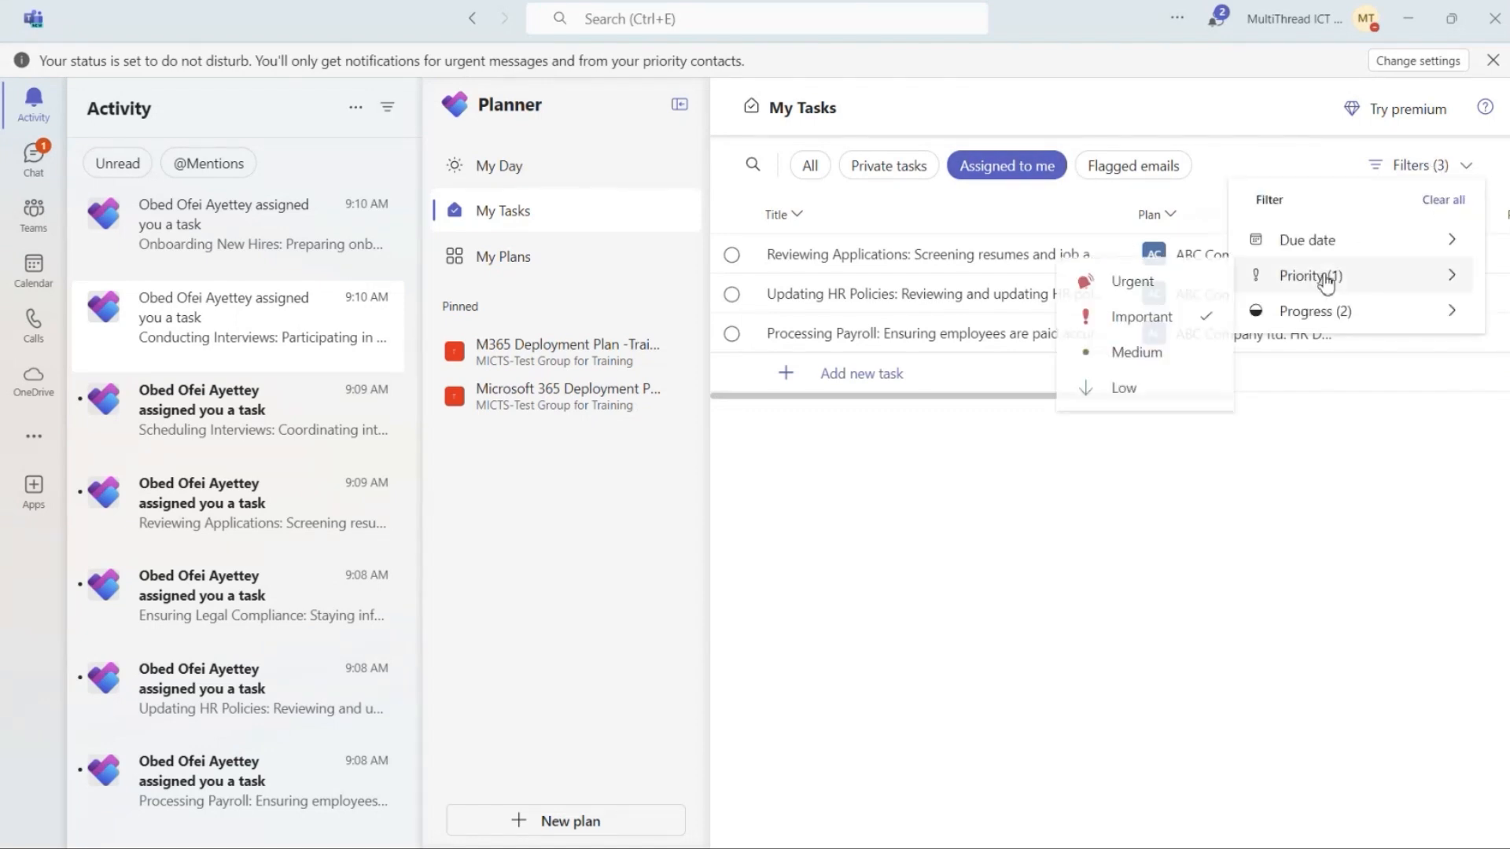
pyautogui.click(1169, 322)
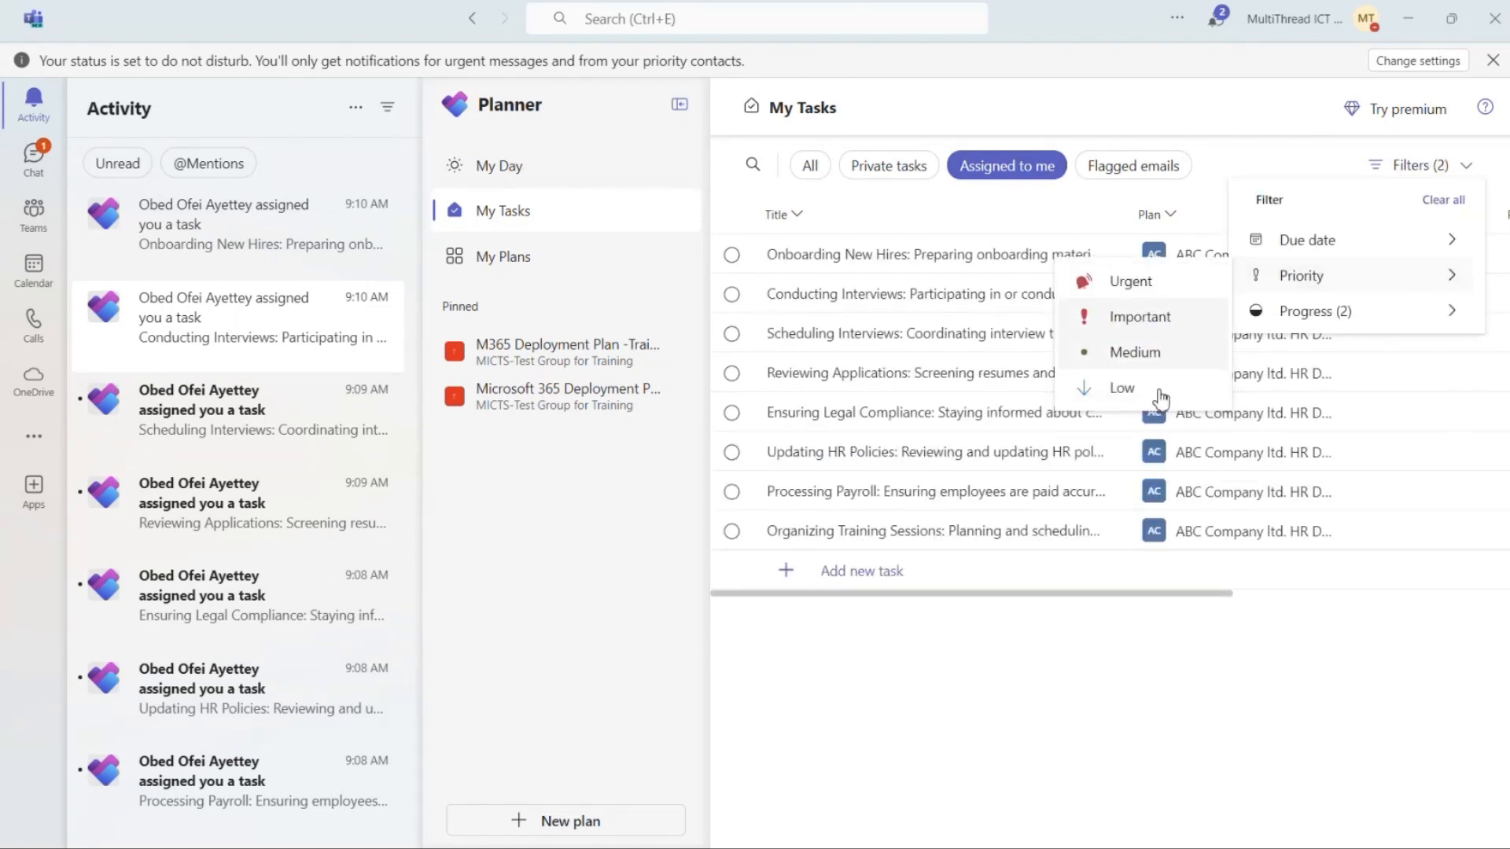
pyautogui.click(1125, 618)
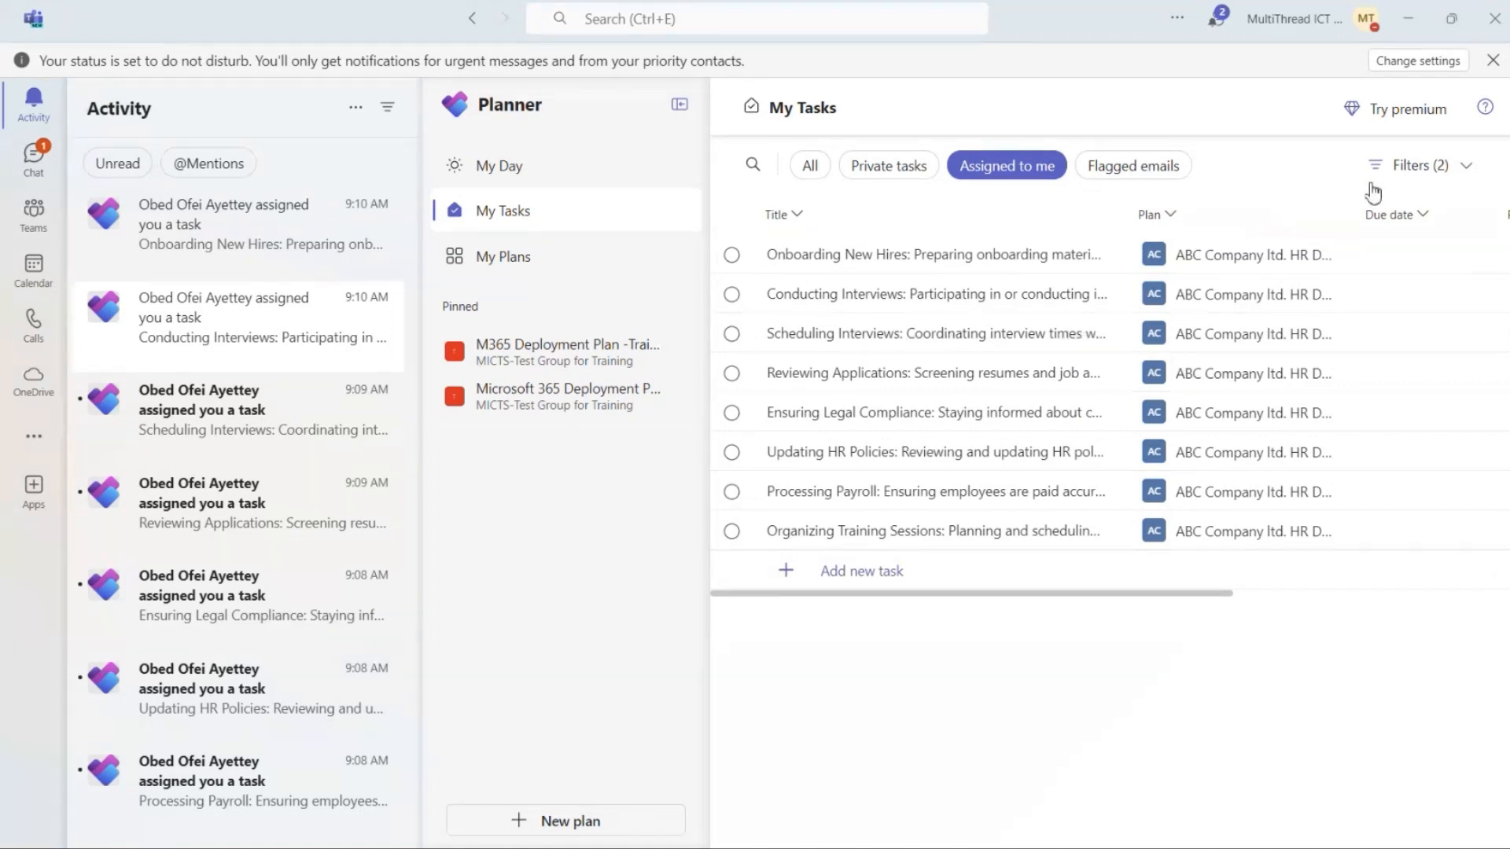
# Filter the Planner tasks assigned to me by Important priority again.
pyautogui.click(1467, 169)
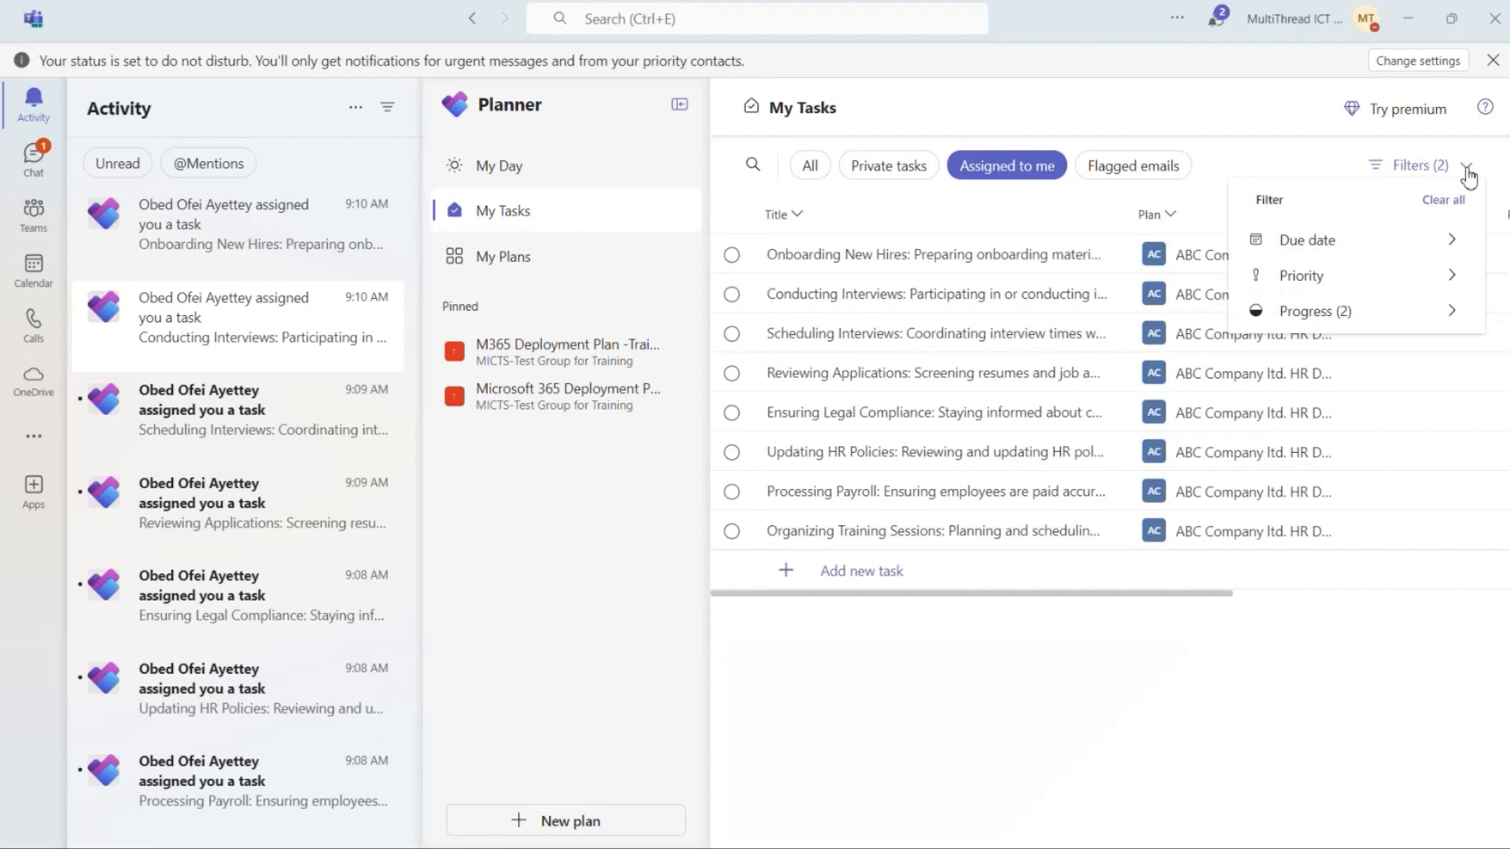
pyautogui.moveTo(1401, 283)
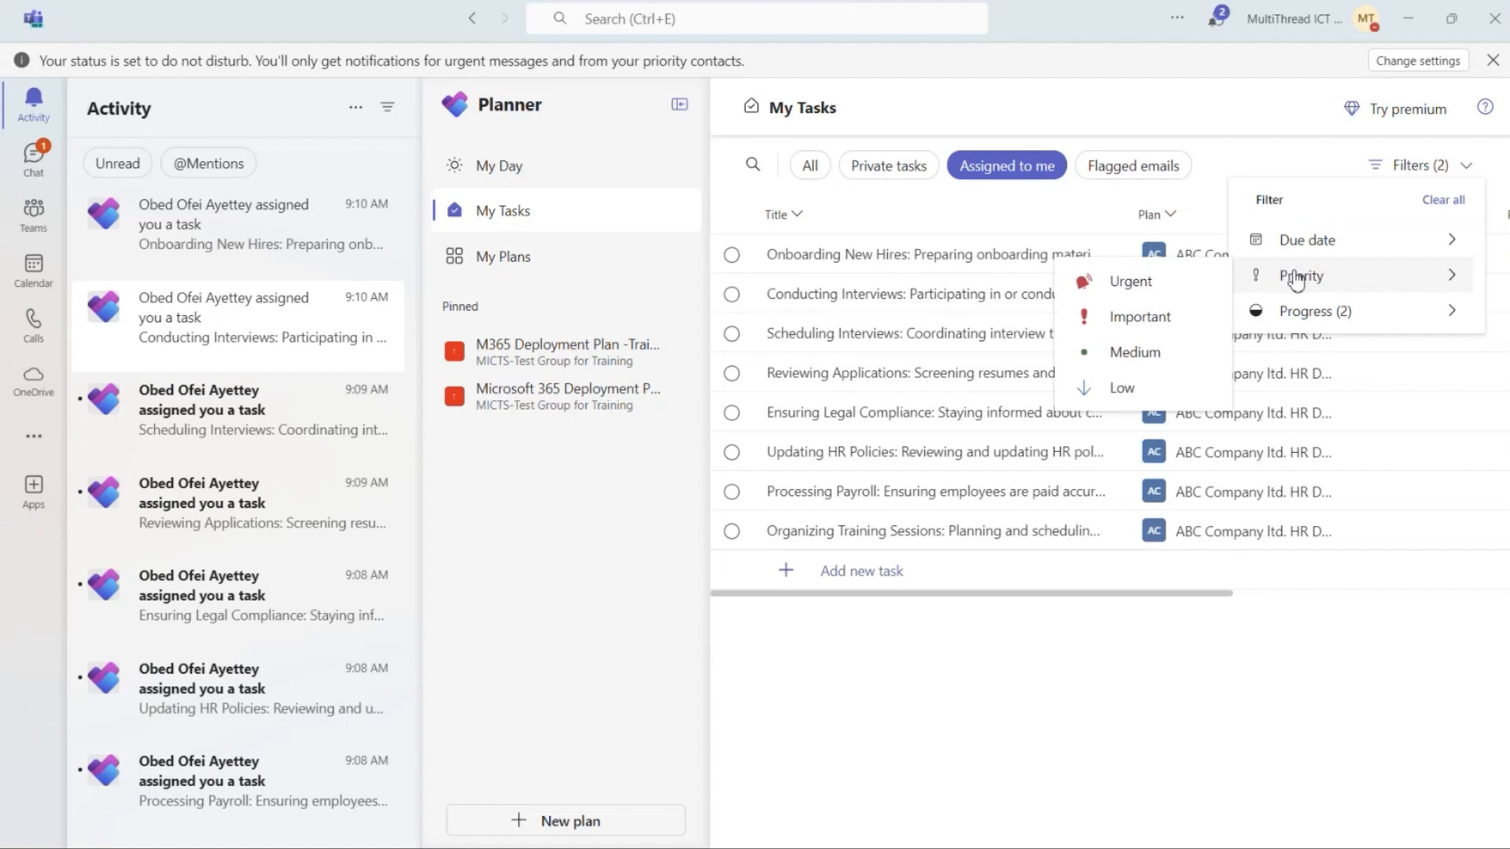
pyautogui.click(1196, 325)
pyautogui.click(1256, 507)
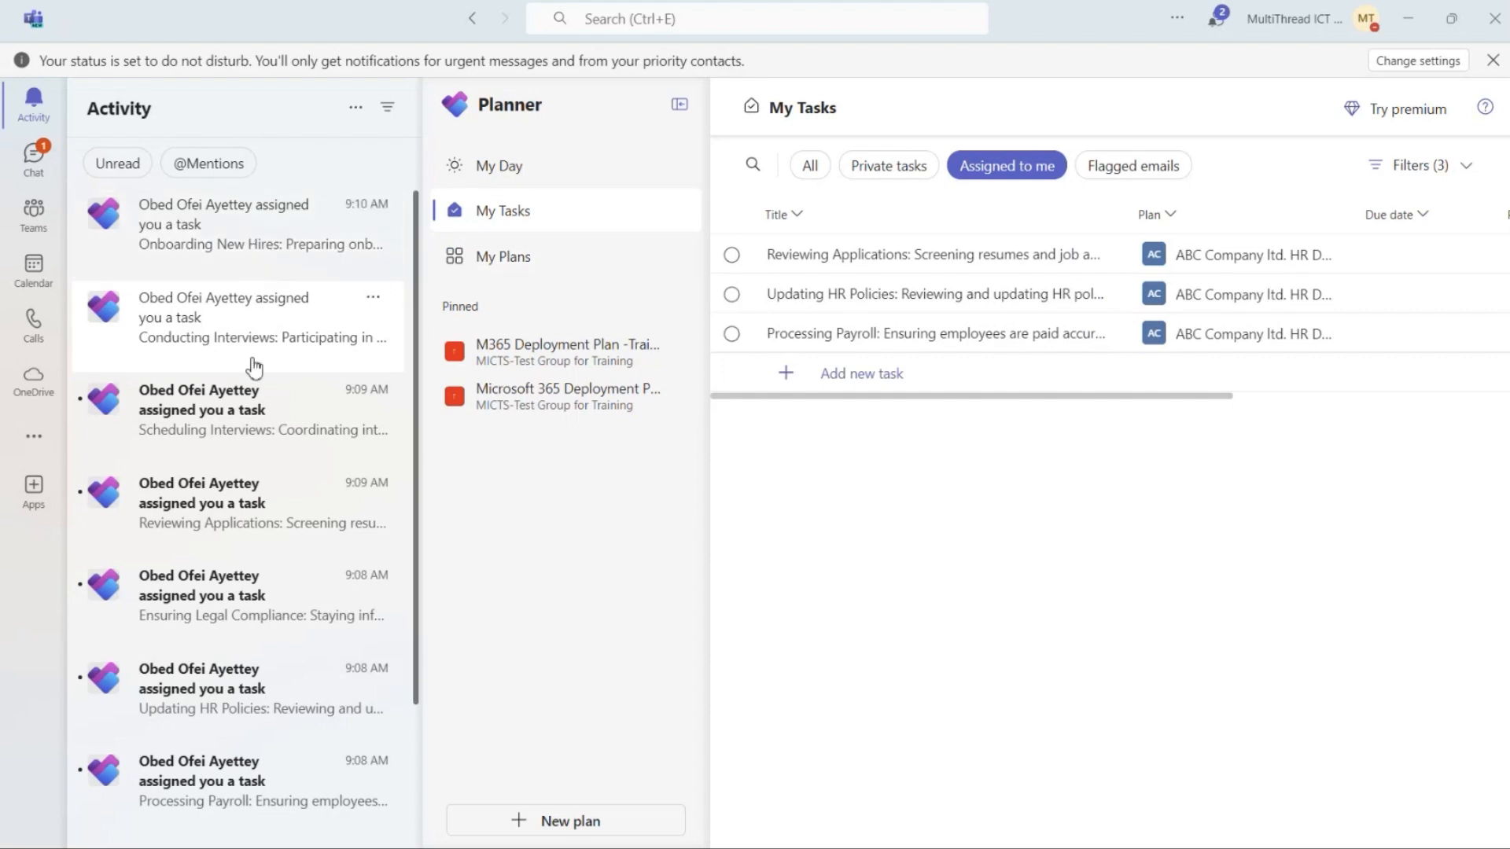
# Return to the chats, search for a colleague by the start of the first name, and dismiss the suggestions.
pyautogui.click(31, 165)
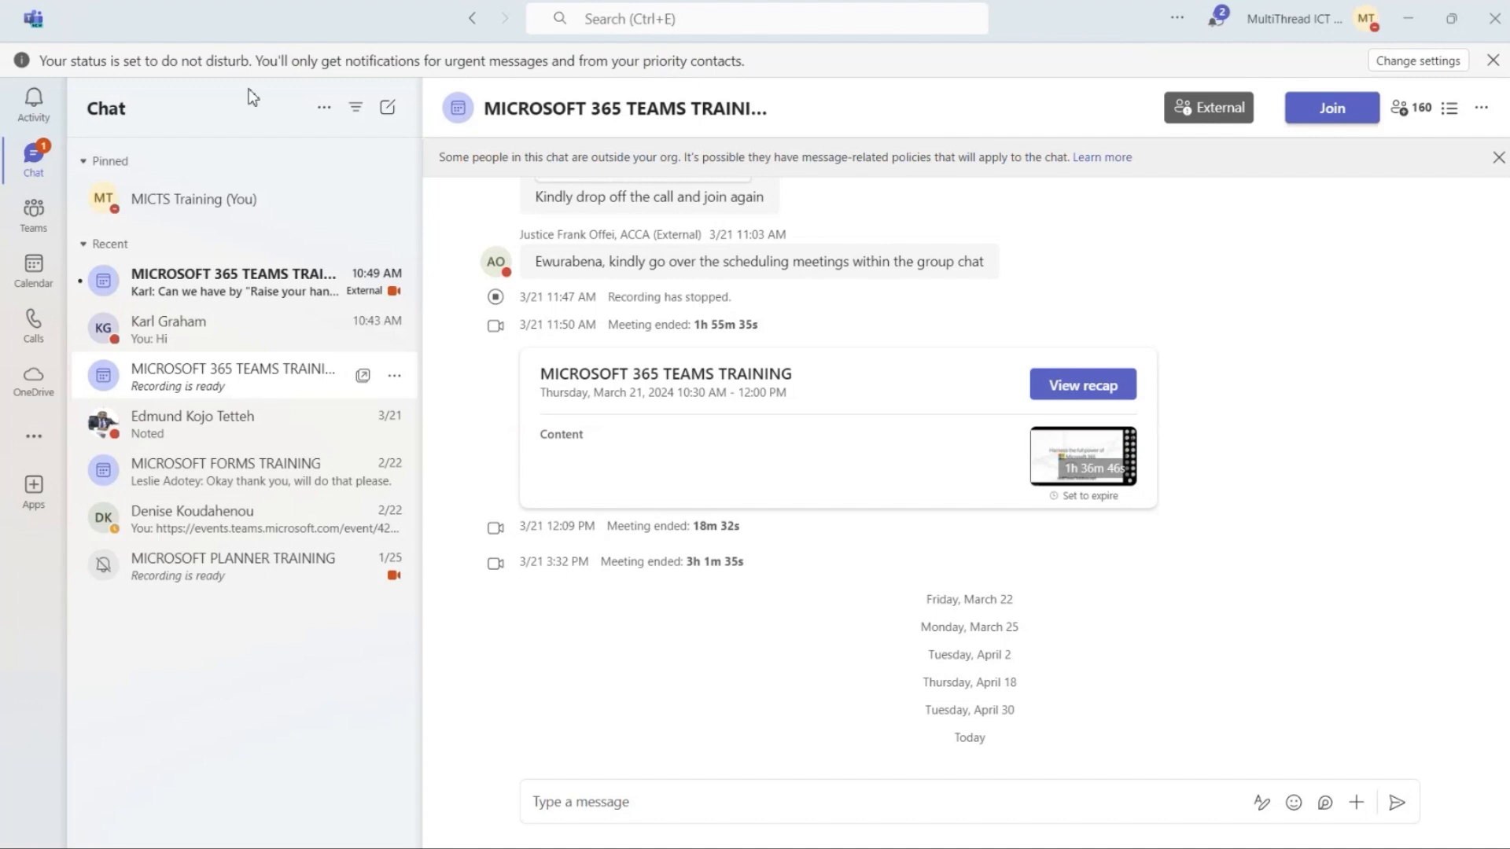
pyautogui.click(583, 18)
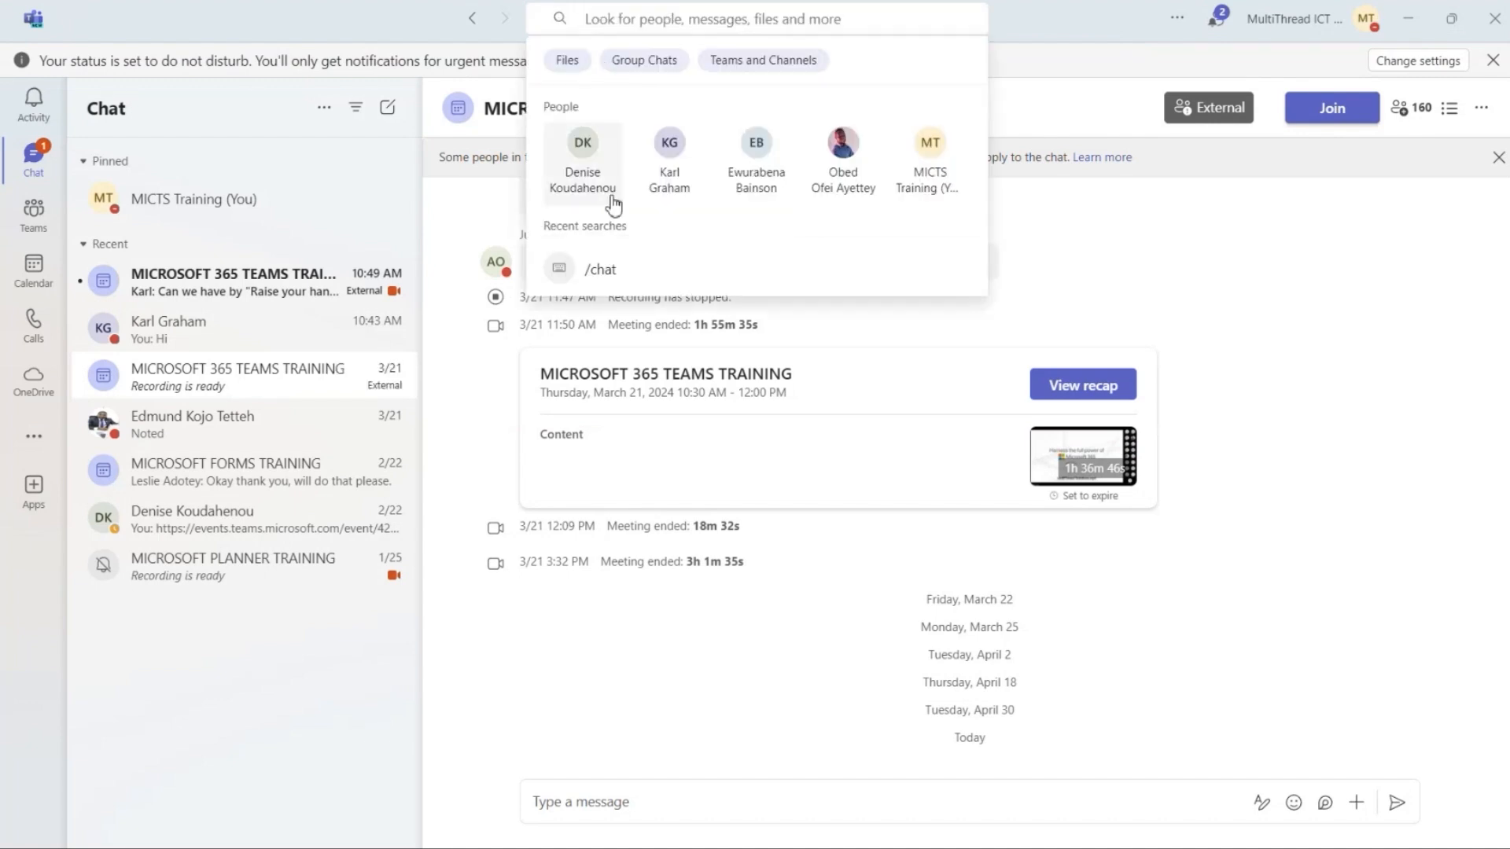
pyautogui.write('nor')
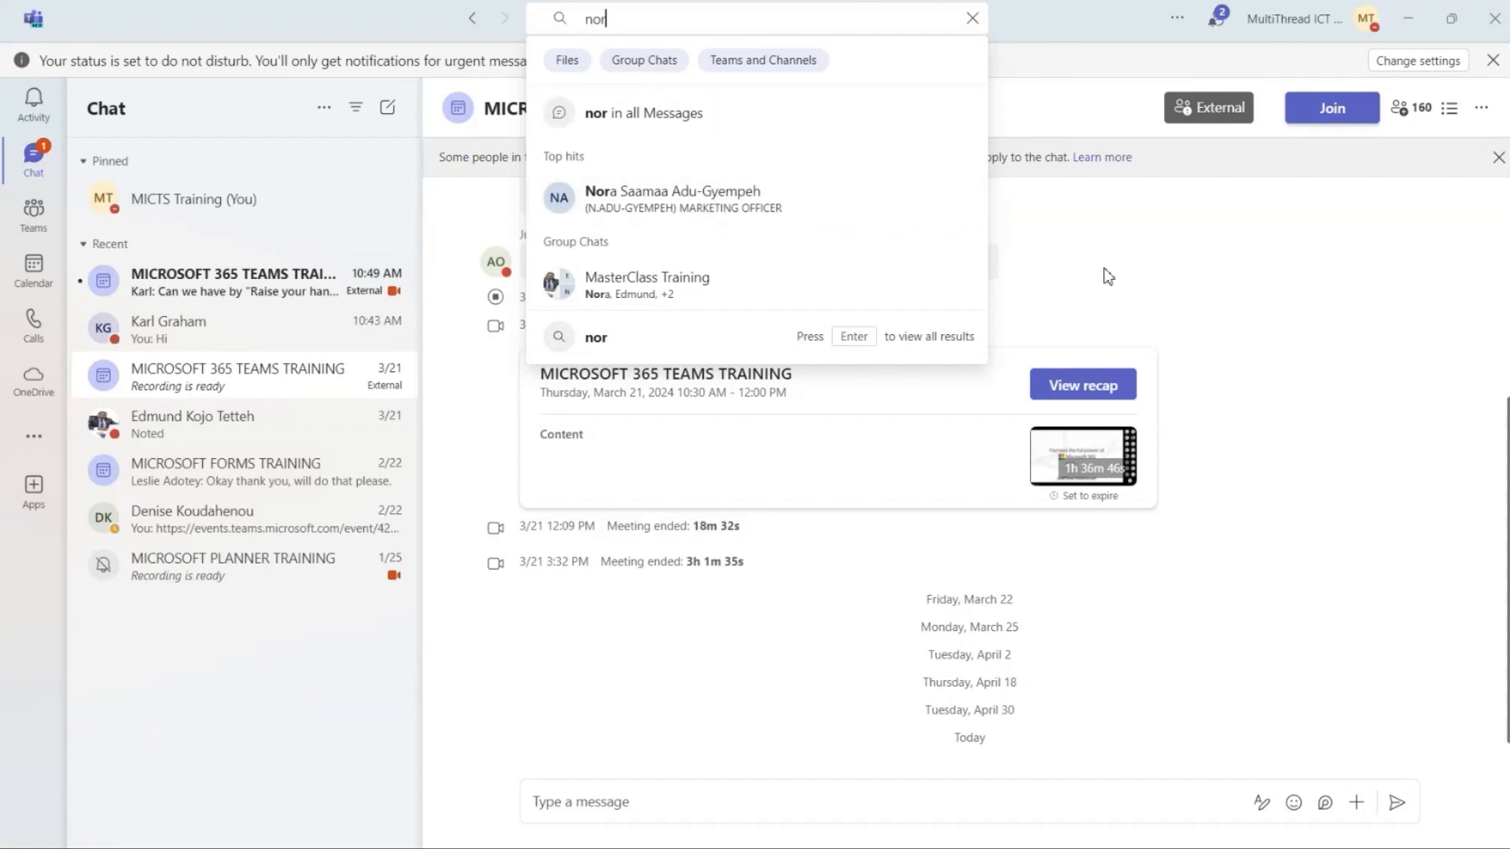
pyautogui.click(1176, 259)
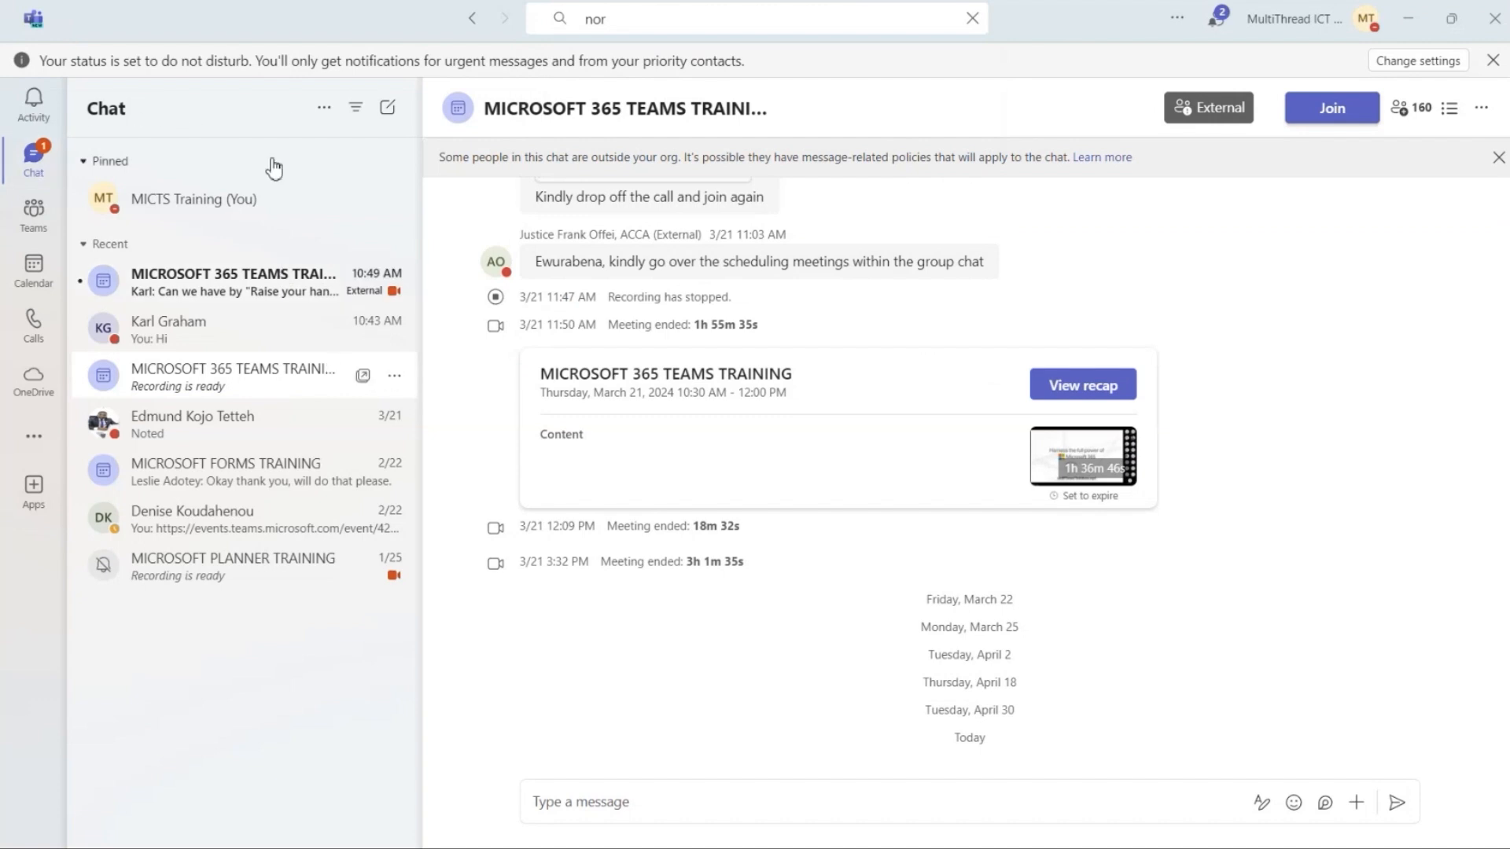
# Start a new chat and add the Marketing Officer as the recipient, found by first name.
pyautogui.click(391, 114)
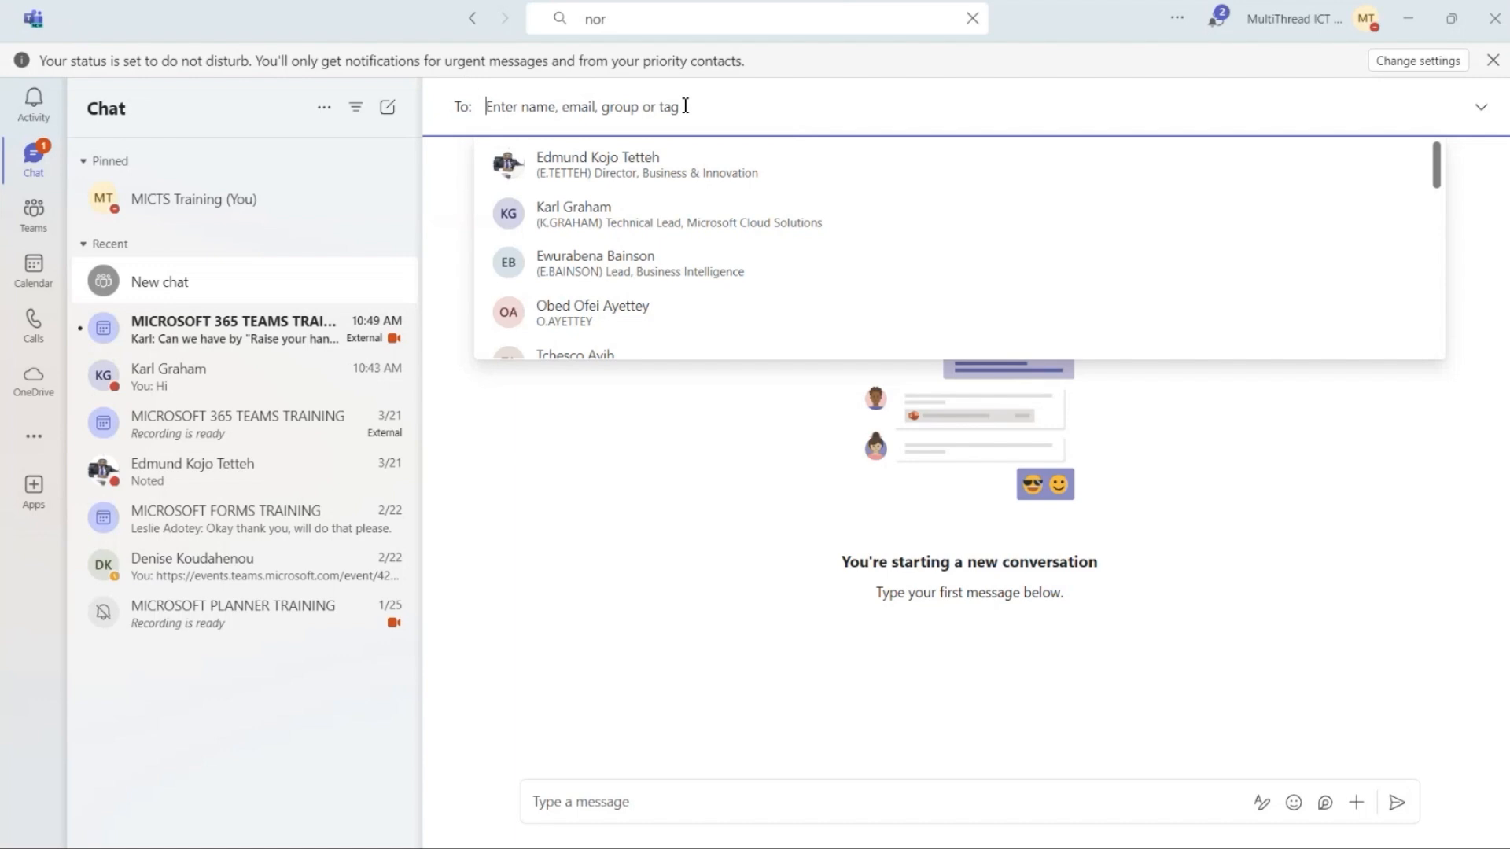
pyautogui.write('nora')
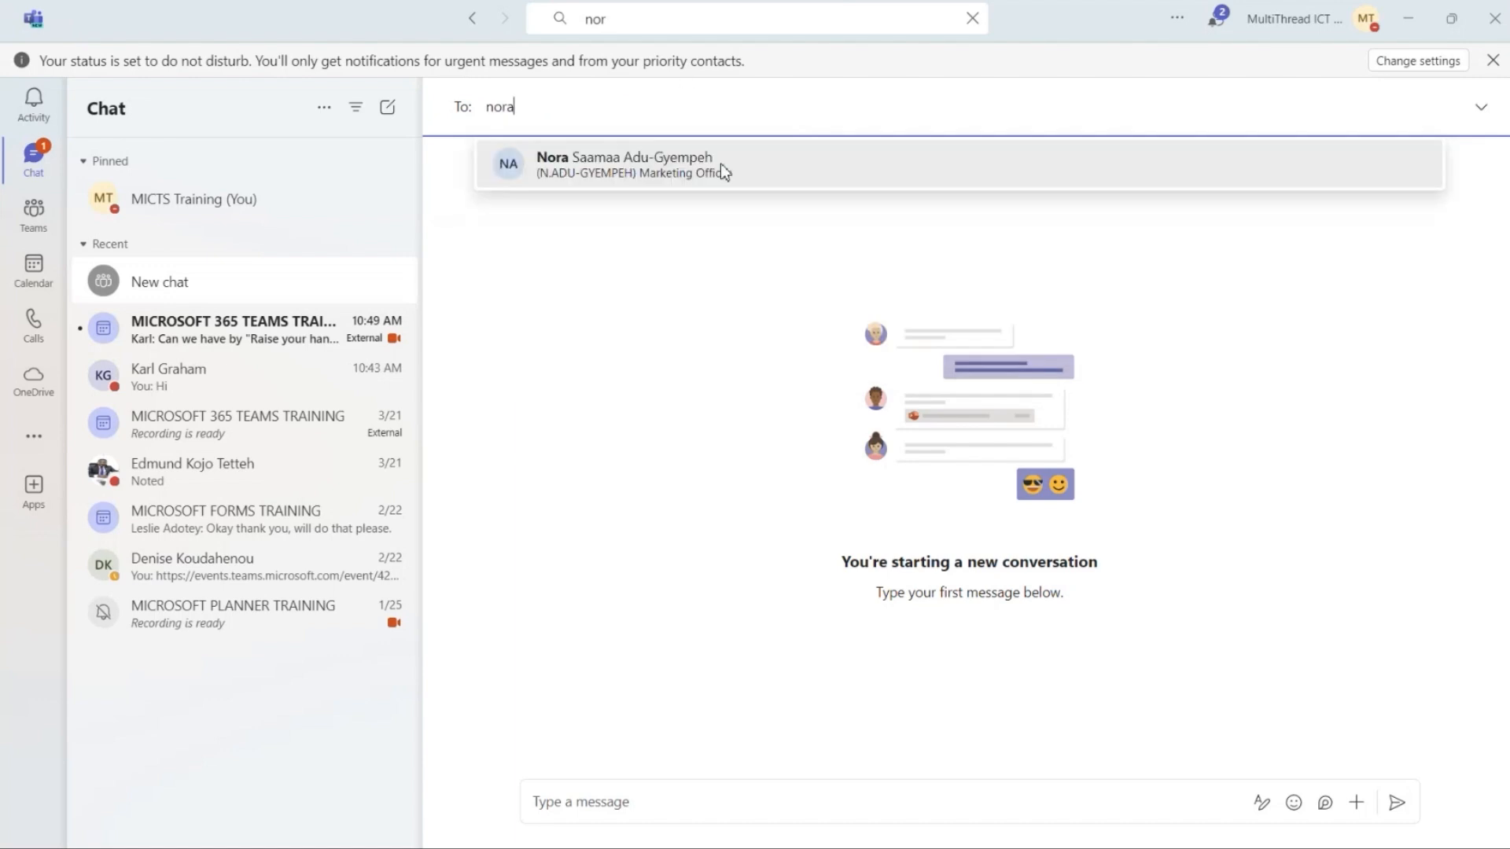
pyautogui.click(720, 163)
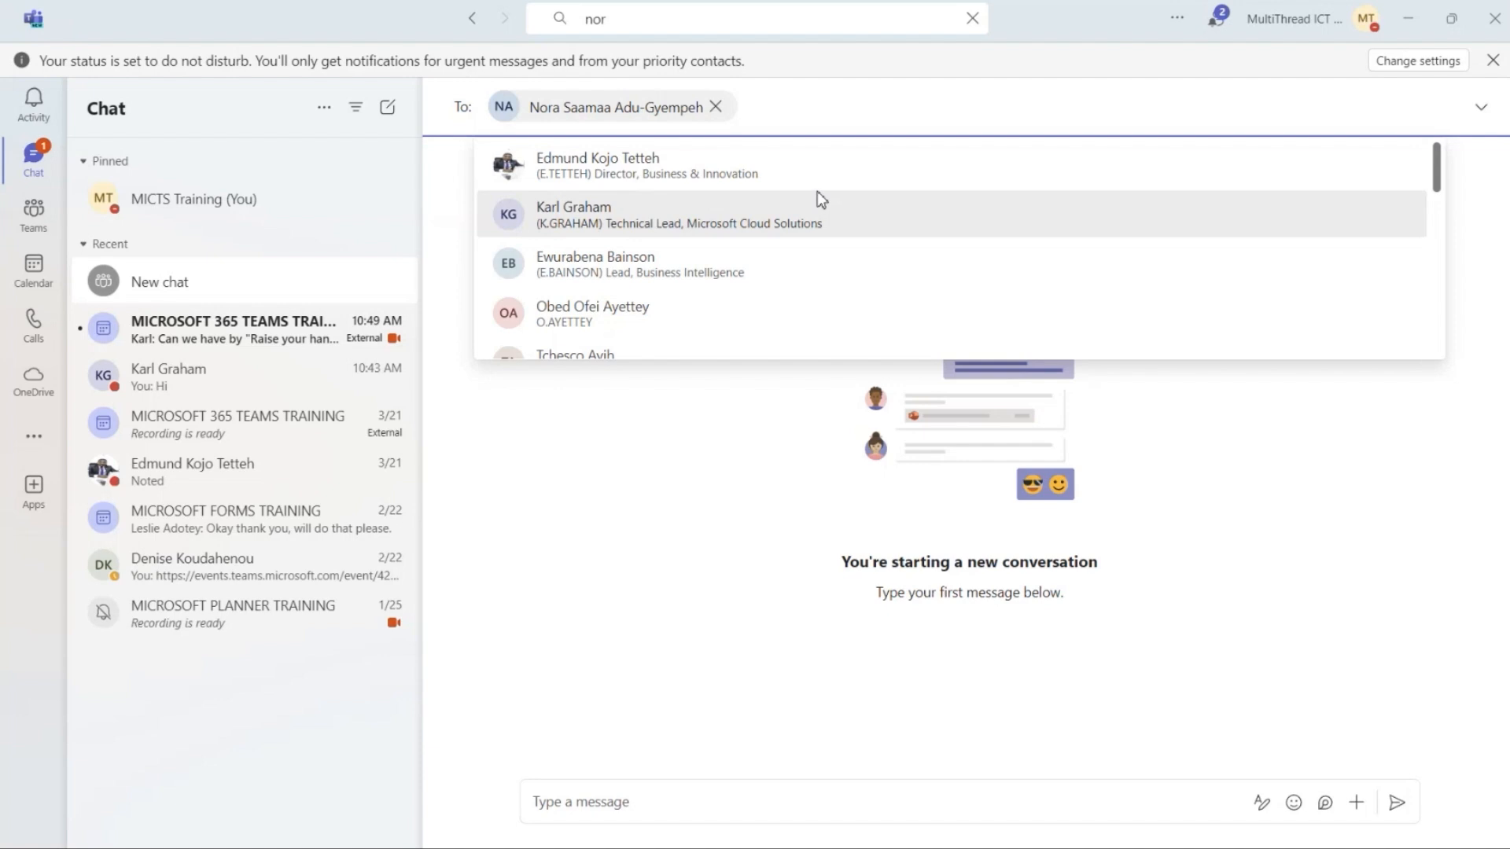
pyautogui.click(639, 466)
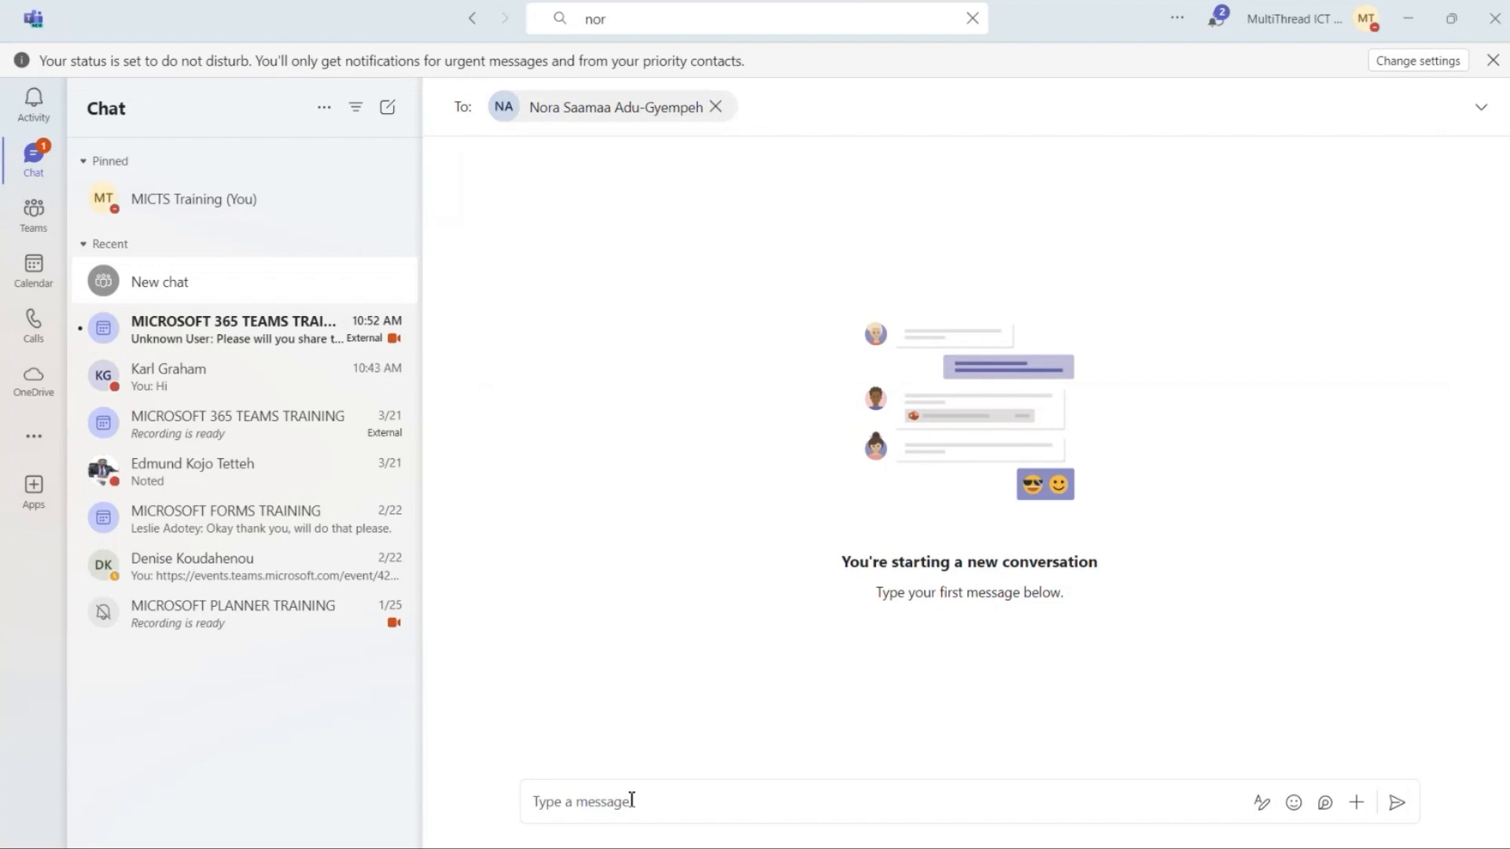
# Send the messages "Hi" and "Good morning" in the new chat with the Marketing Officer.
pyautogui.click(846, 795)
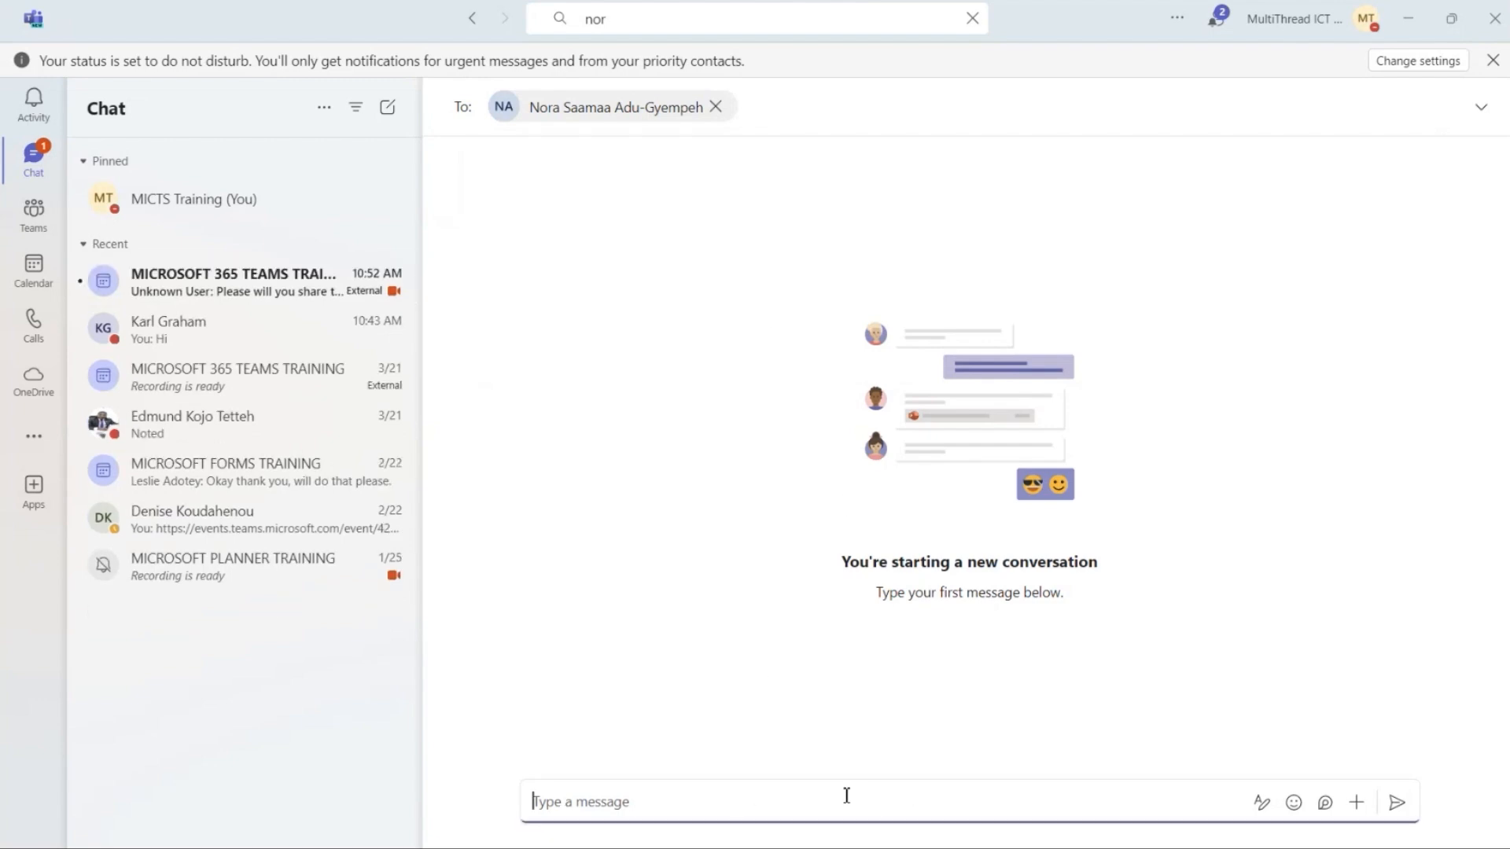
pyautogui.write('Hi')
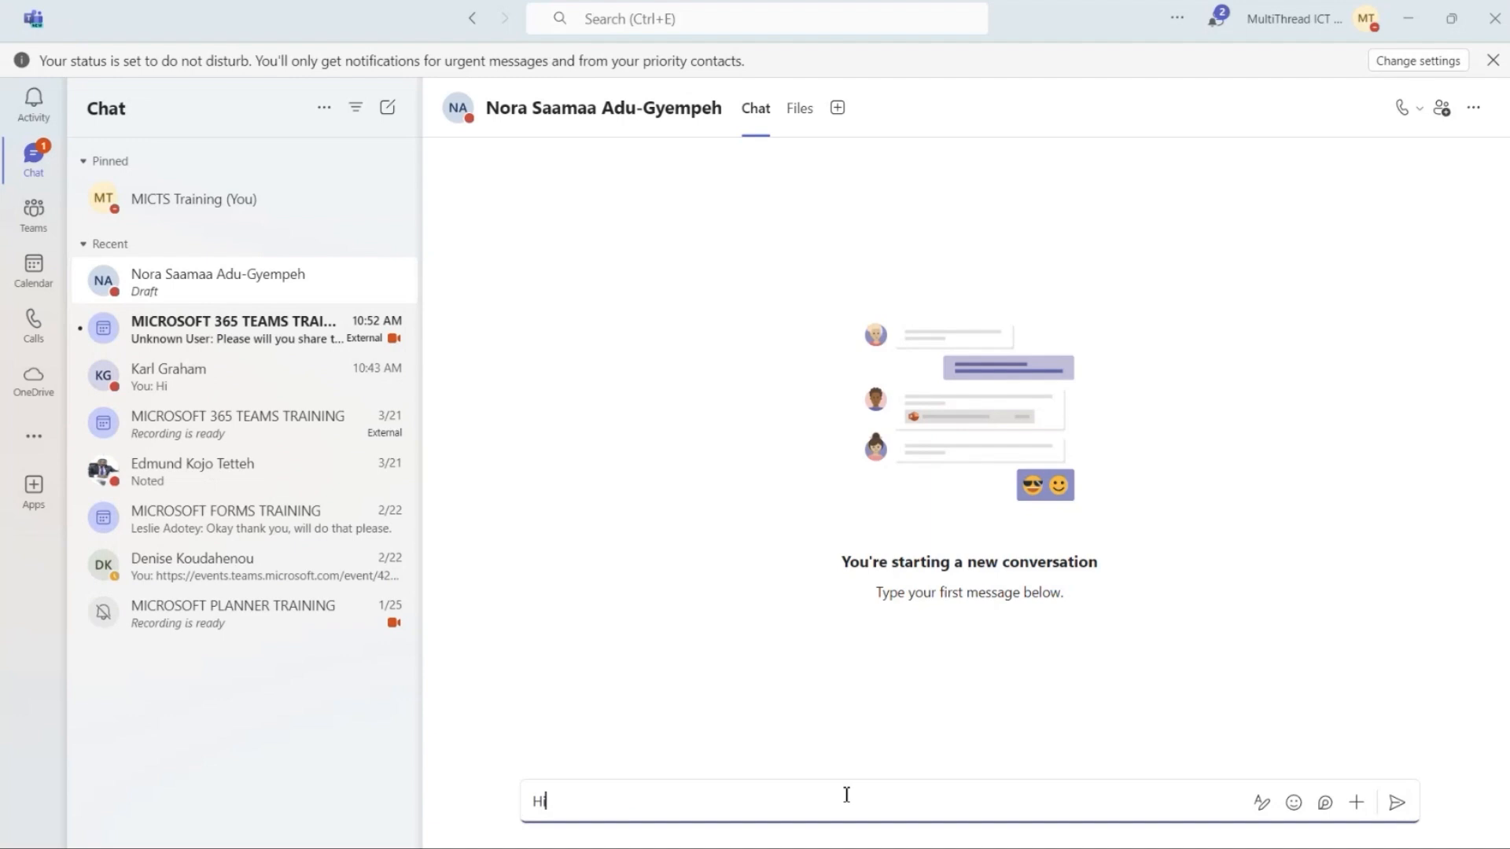
pyautogui.press('Return')
pyautogui.write('Go')
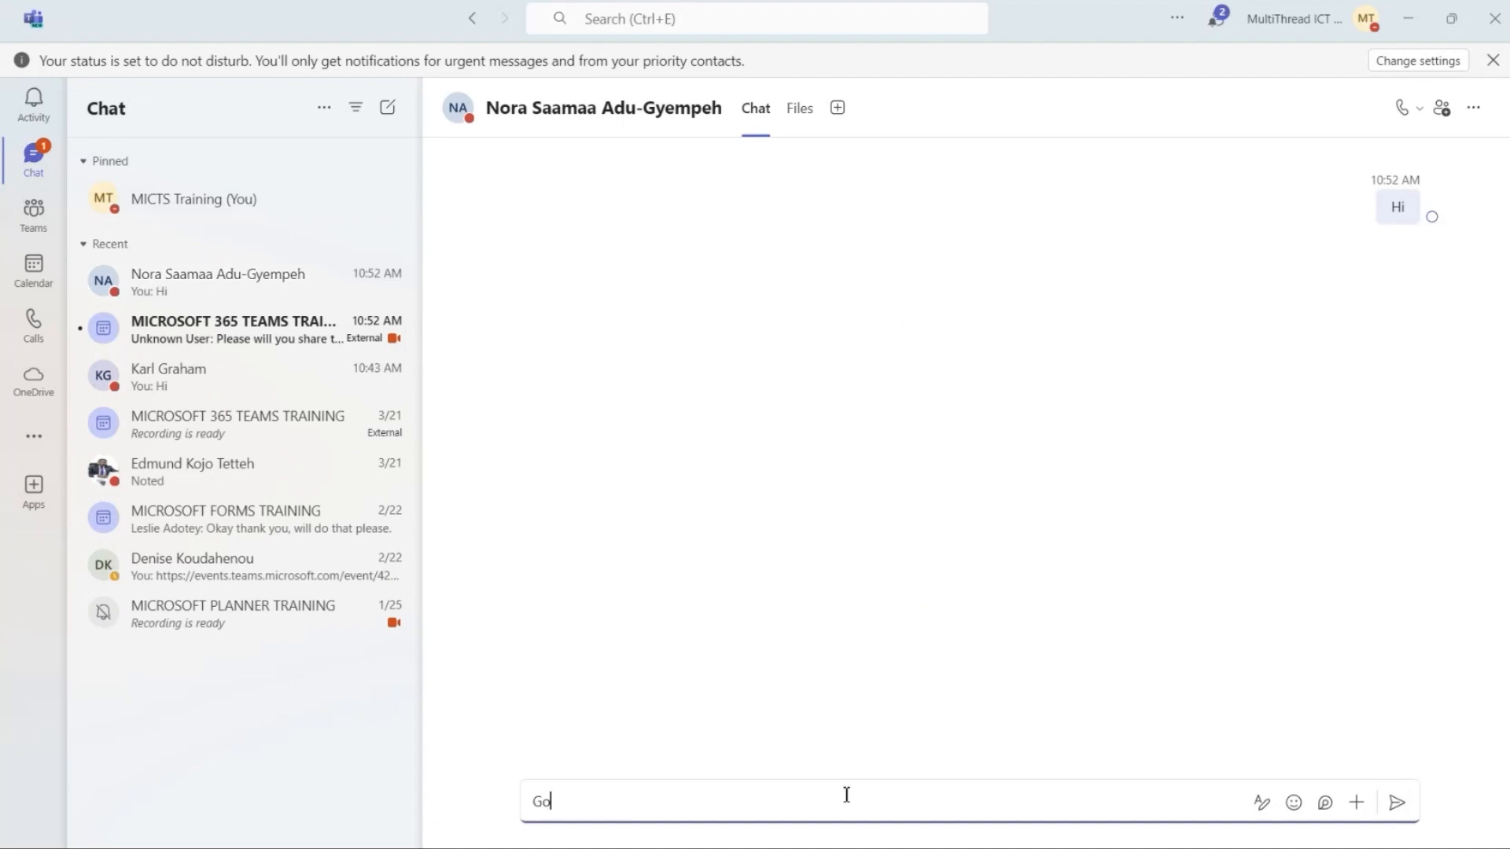
pyautogui.press('BackSpace')
pyautogui.press('BackSpace')
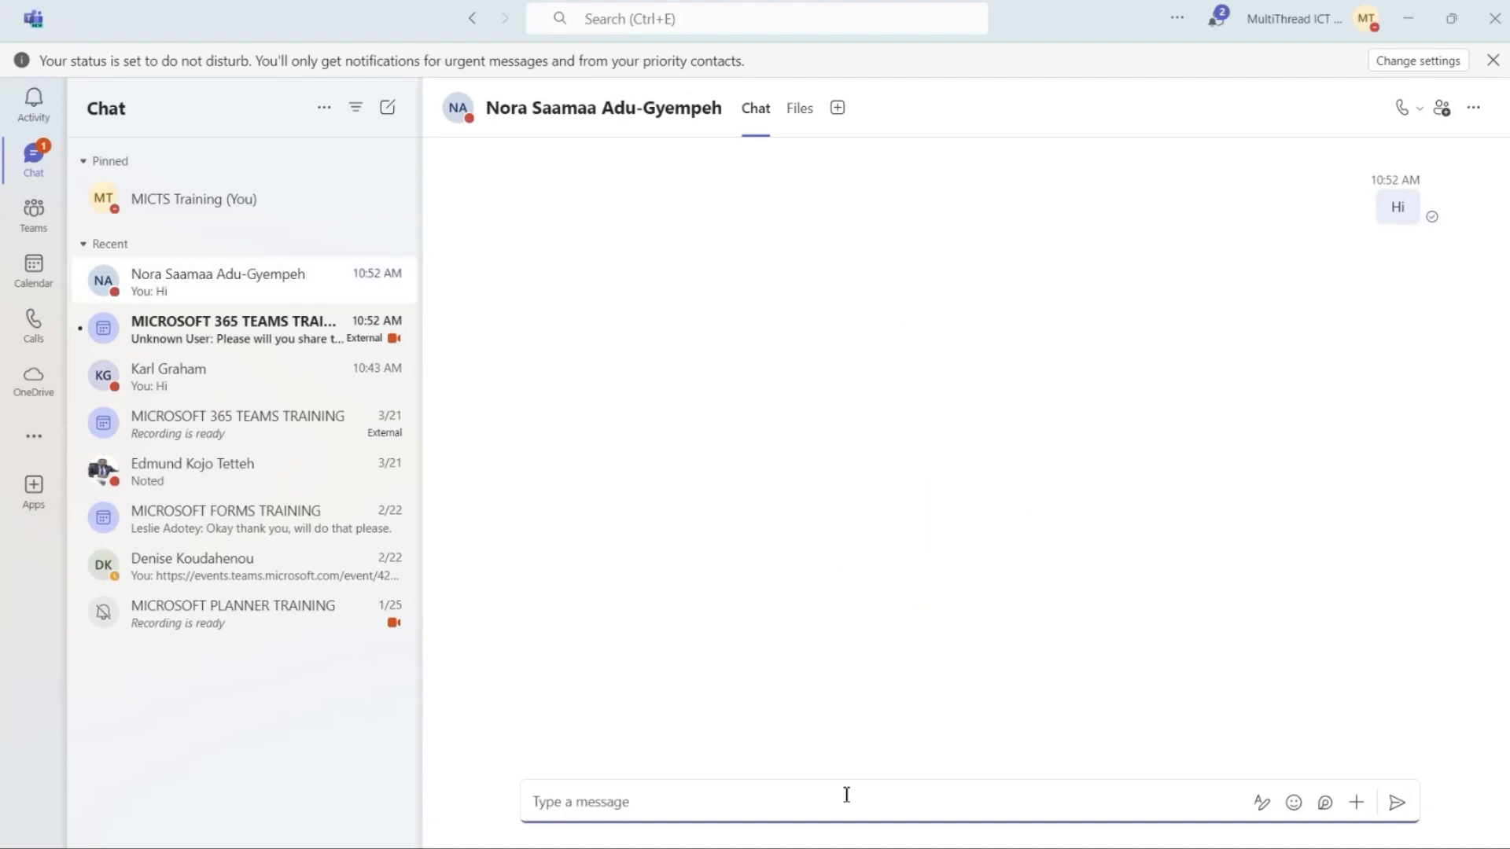
pyautogui.write('Good morning')
pyautogui.press('Return')
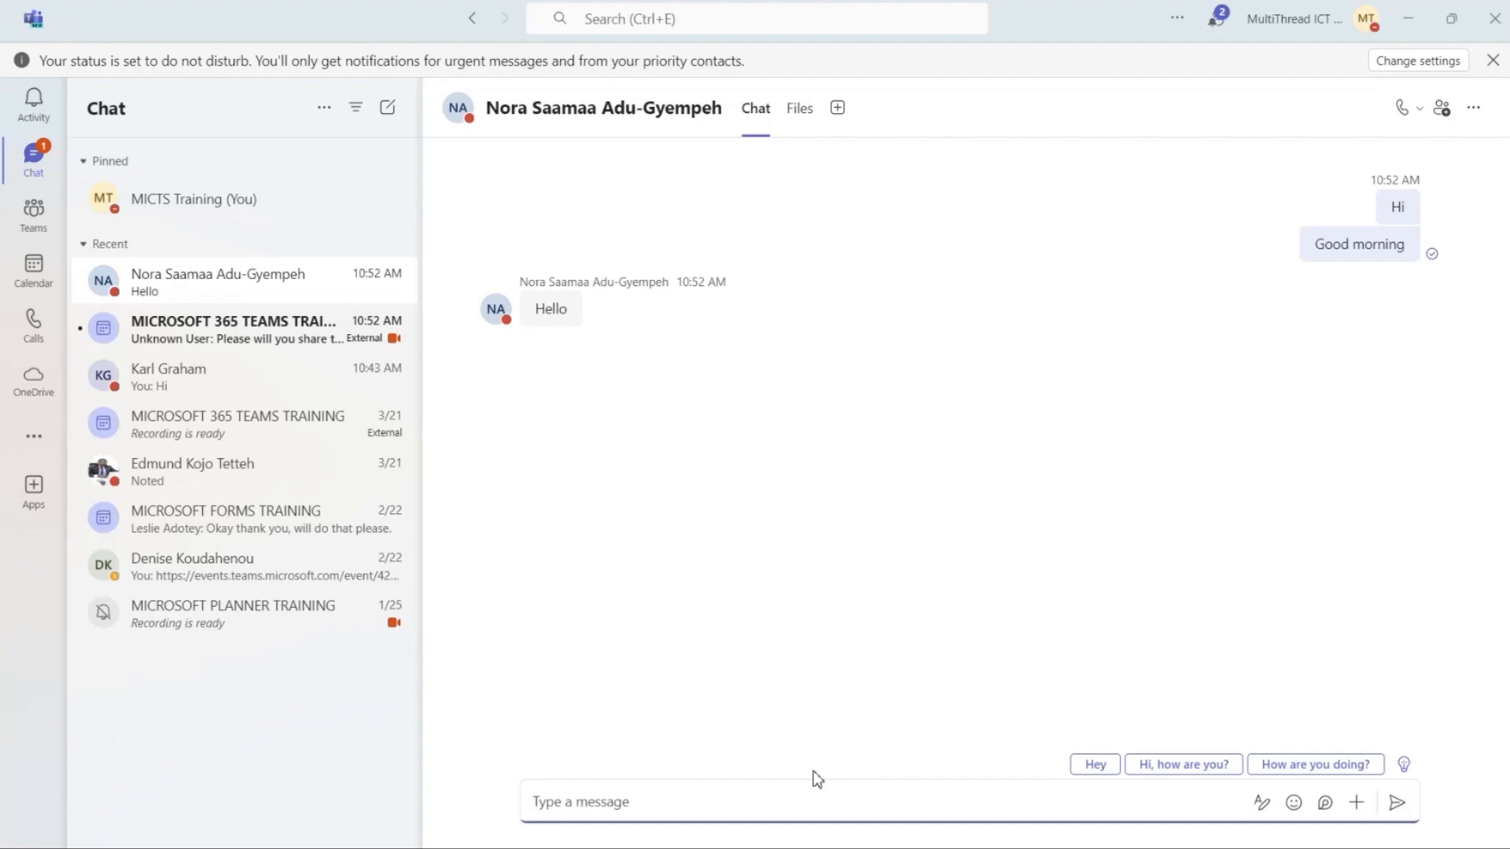
# Send the Marketing Officer the message "Can you kindly share the report of the applications received", correcting the misspelled word first.
pyautogui.write('Hope')
pyautogui.press('BackSpace')
pyautogui.press('BackSpace')
pyautogui.press('BackSpace')
pyautogui.write('Can you kindly share the ')
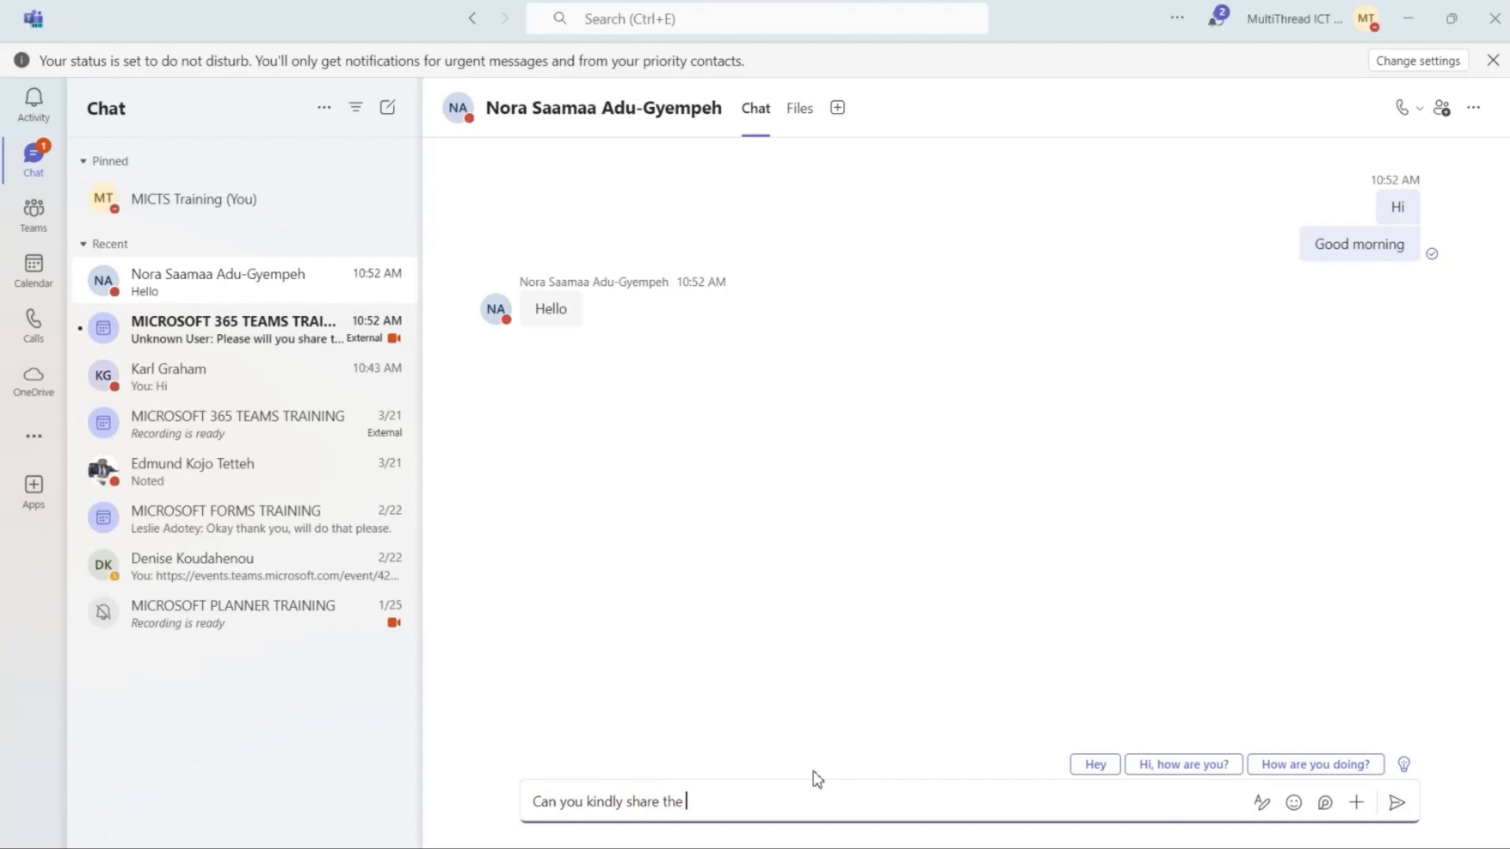
pyautogui.write('report of the apllications rece')
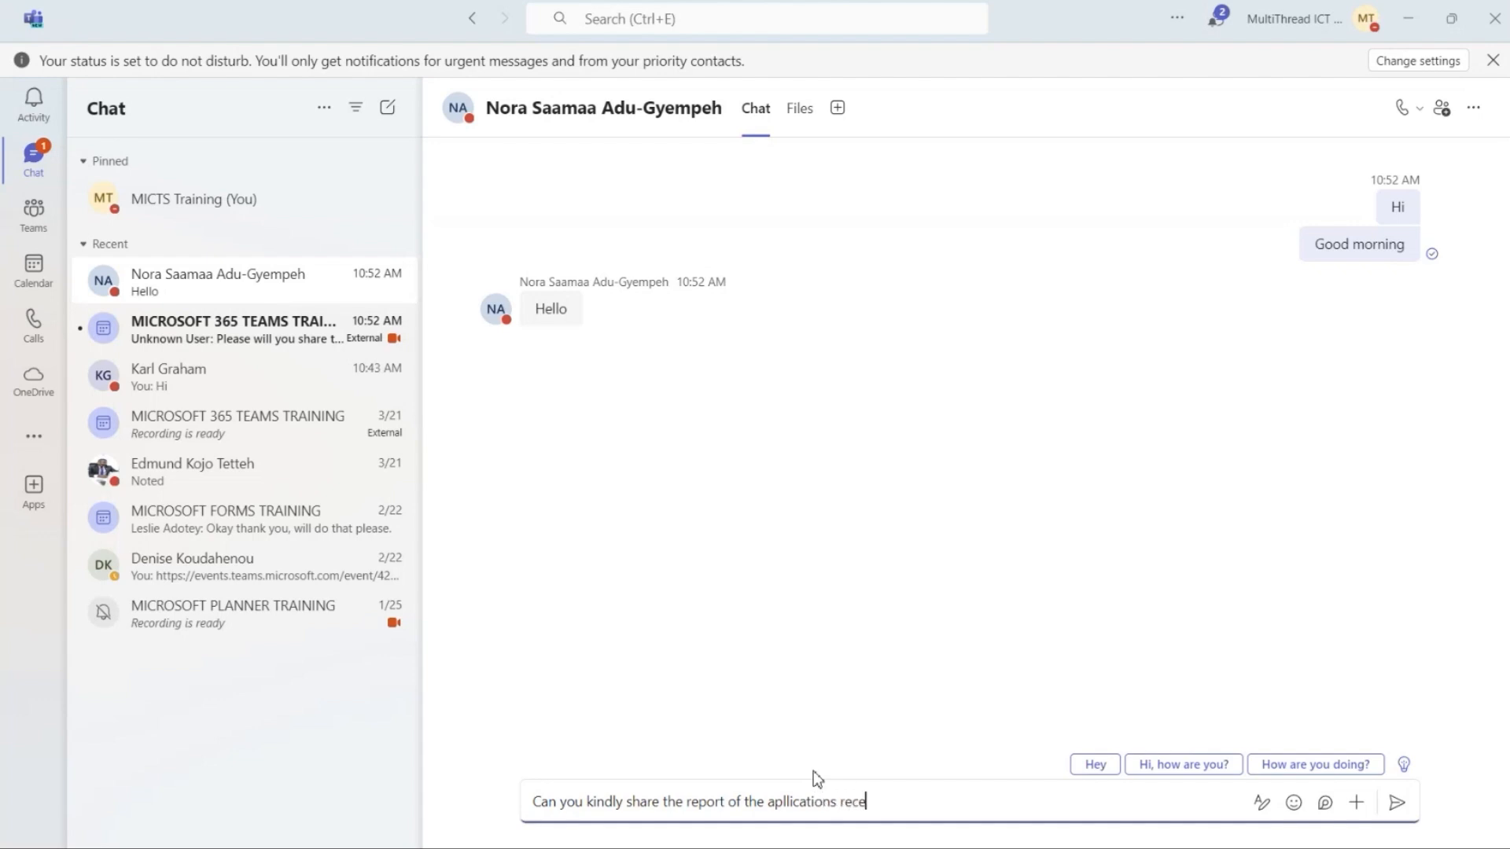
pyautogui.write('ived')
pyautogui.press('Left')
pyautogui.press('Left')
pyautogui.press('Left')
pyautogui.press('Left')
pyautogui.press('Left')
pyautogui.press('Left')
pyautogui.press('Left')
pyautogui.press('Left')
pyautogui.press('Left')
pyautogui.press('Left')
pyautogui.press('Left')
pyautogui.press('Left')
pyautogui.press('Left')
pyautogui.press('Left')
pyautogui.press('Left')
pyautogui.press('Left')
pyautogui.press('Left')
pyautogui.press('Left')
pyautogui.press('Left')
pyautogui.press('BackSpace')
pyautogui.write('p')
pyautogui.press('Return')
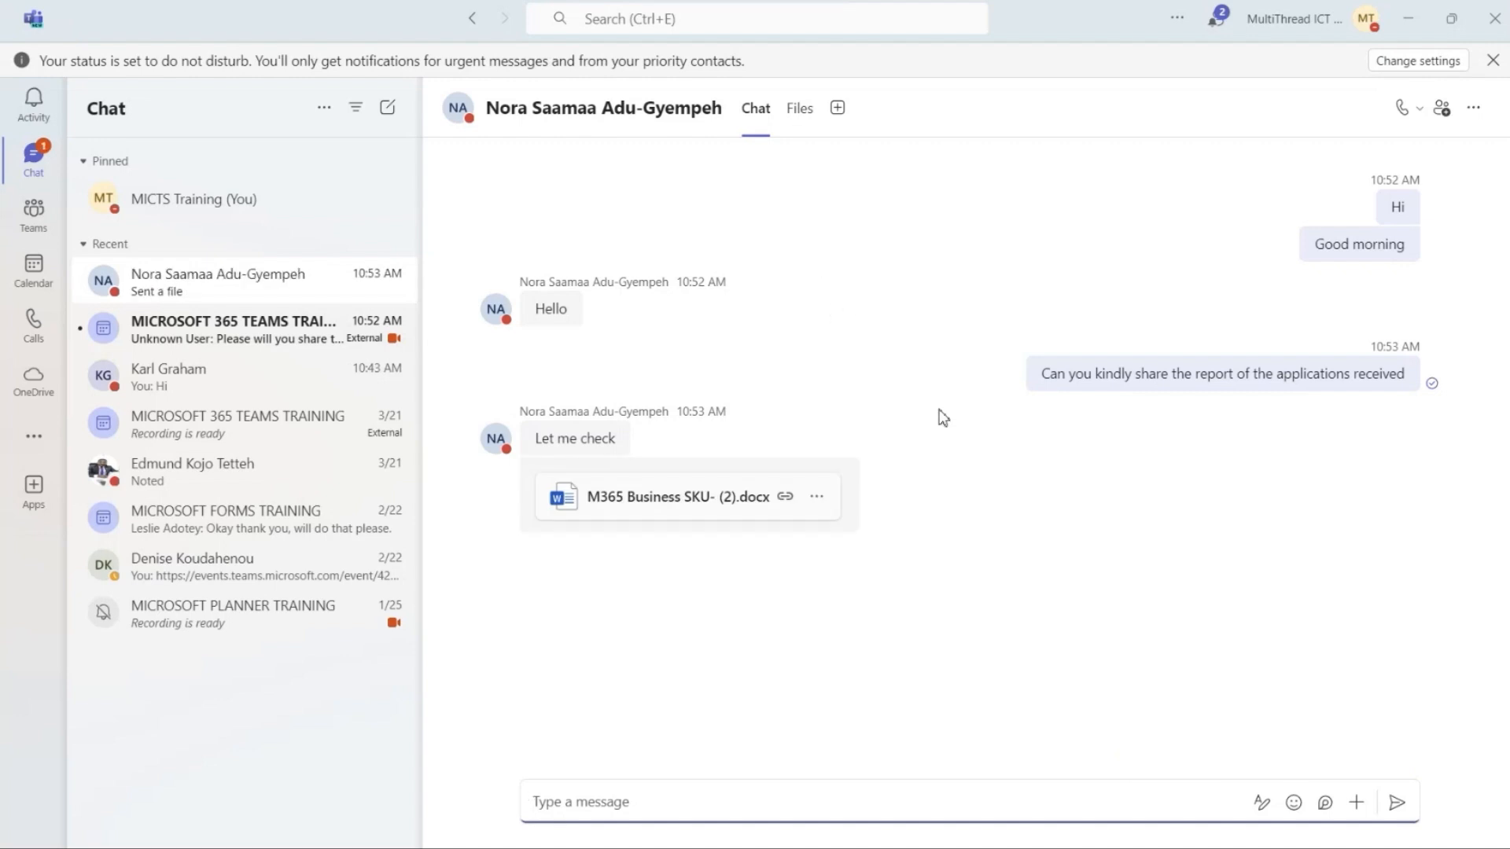
# View the files shared in the chat and set up a new Website tab with the tab name Blog.
pyautogui.click(802, 110)
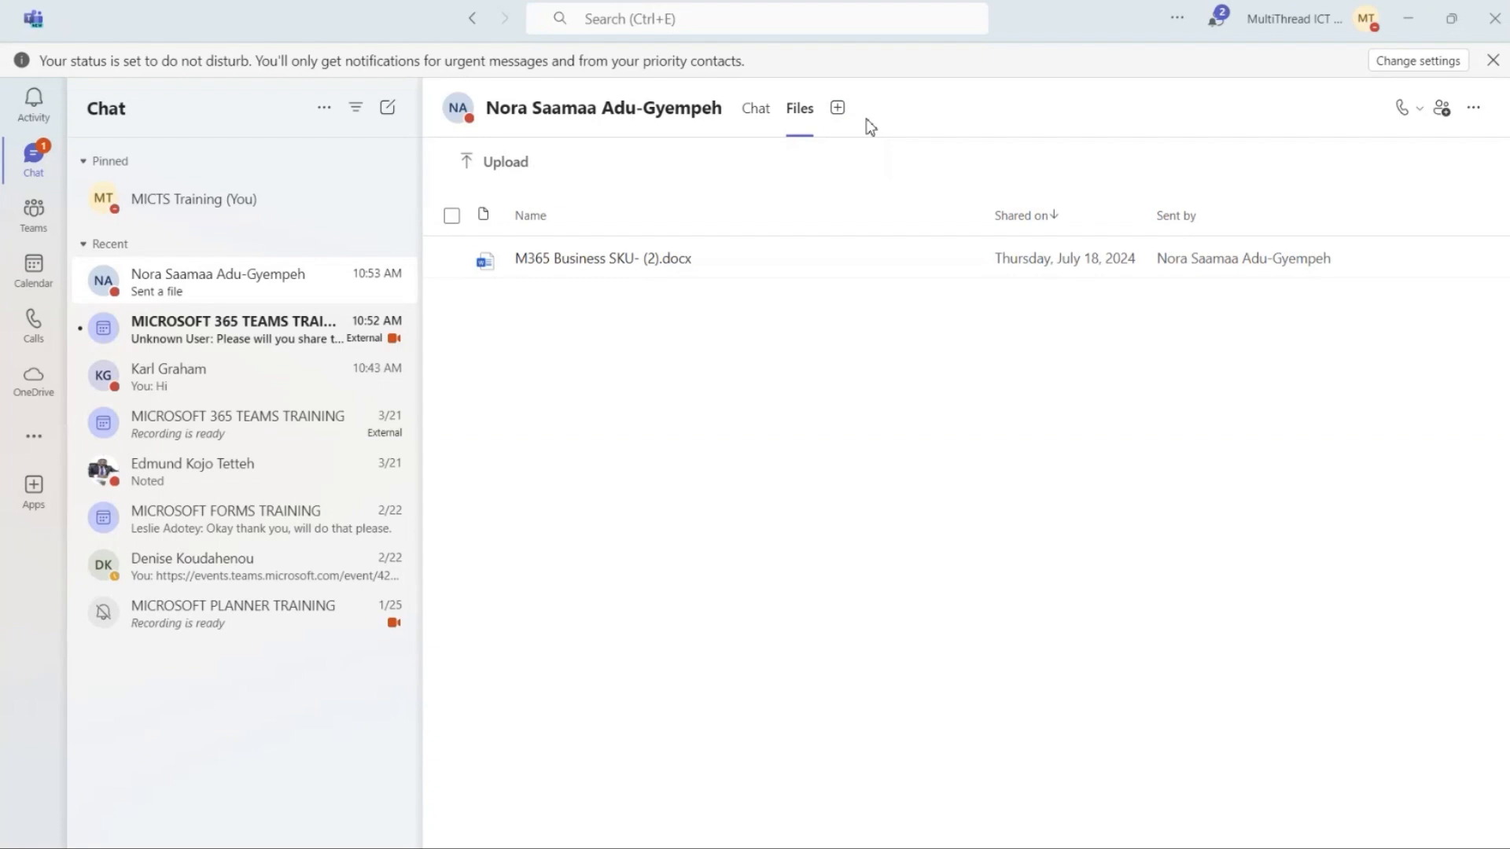
pyautogui.click(838, 111)
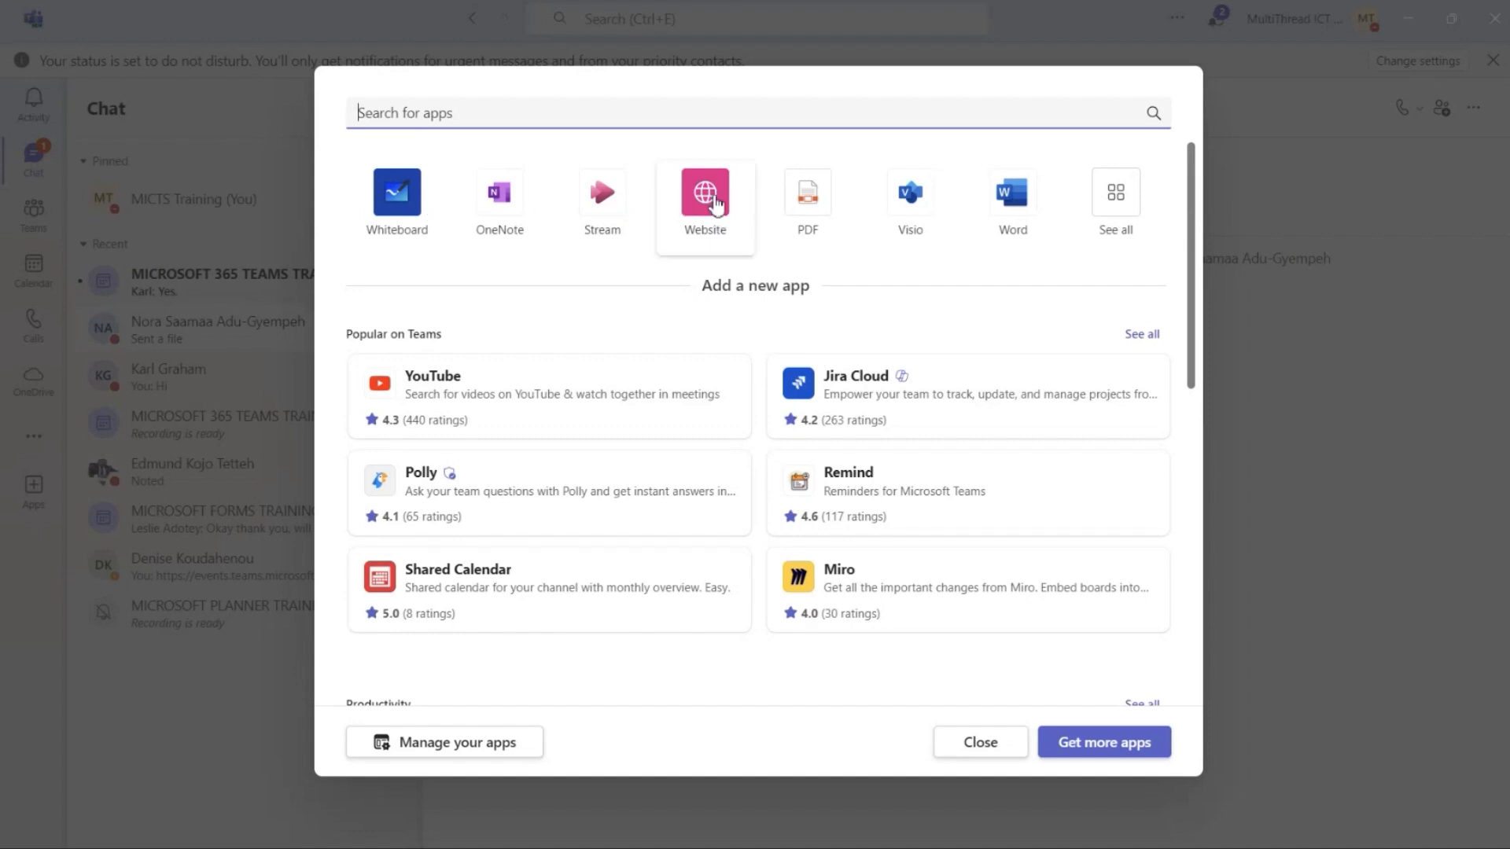
pyautogui.click(716, 206)
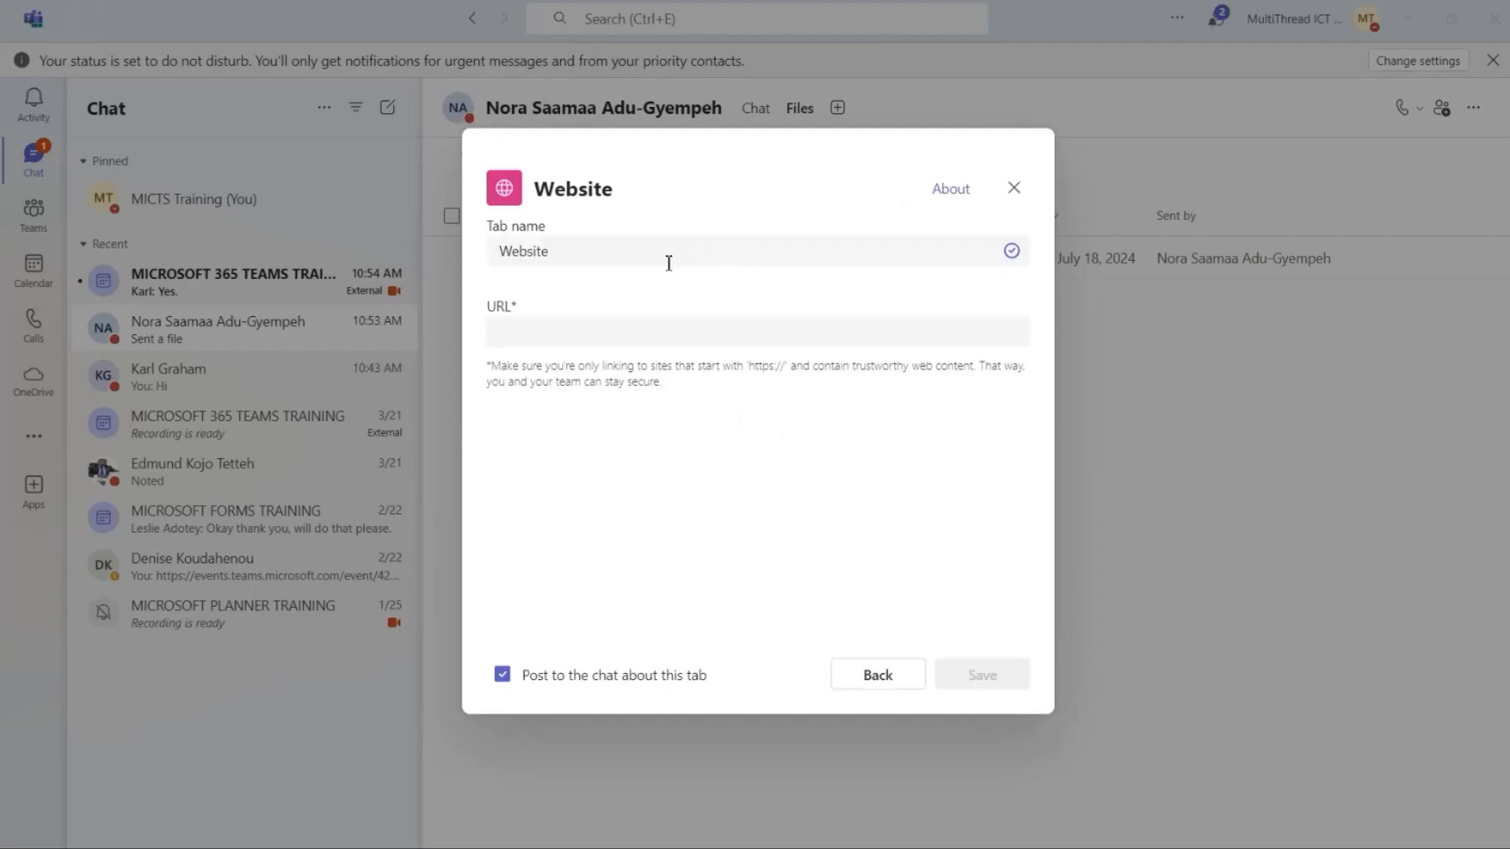
pyautogui.click(673, 258)
pyautogui.press('BackSpace')
pyautogui.press('BackSpace')
pyautogui.press('BackSpace')
pyautogui.press('BackSpace')
pyautogui.press('BackSpace')
pyautogui.press('BackSpace')
pyautogui.press('BackSpace')
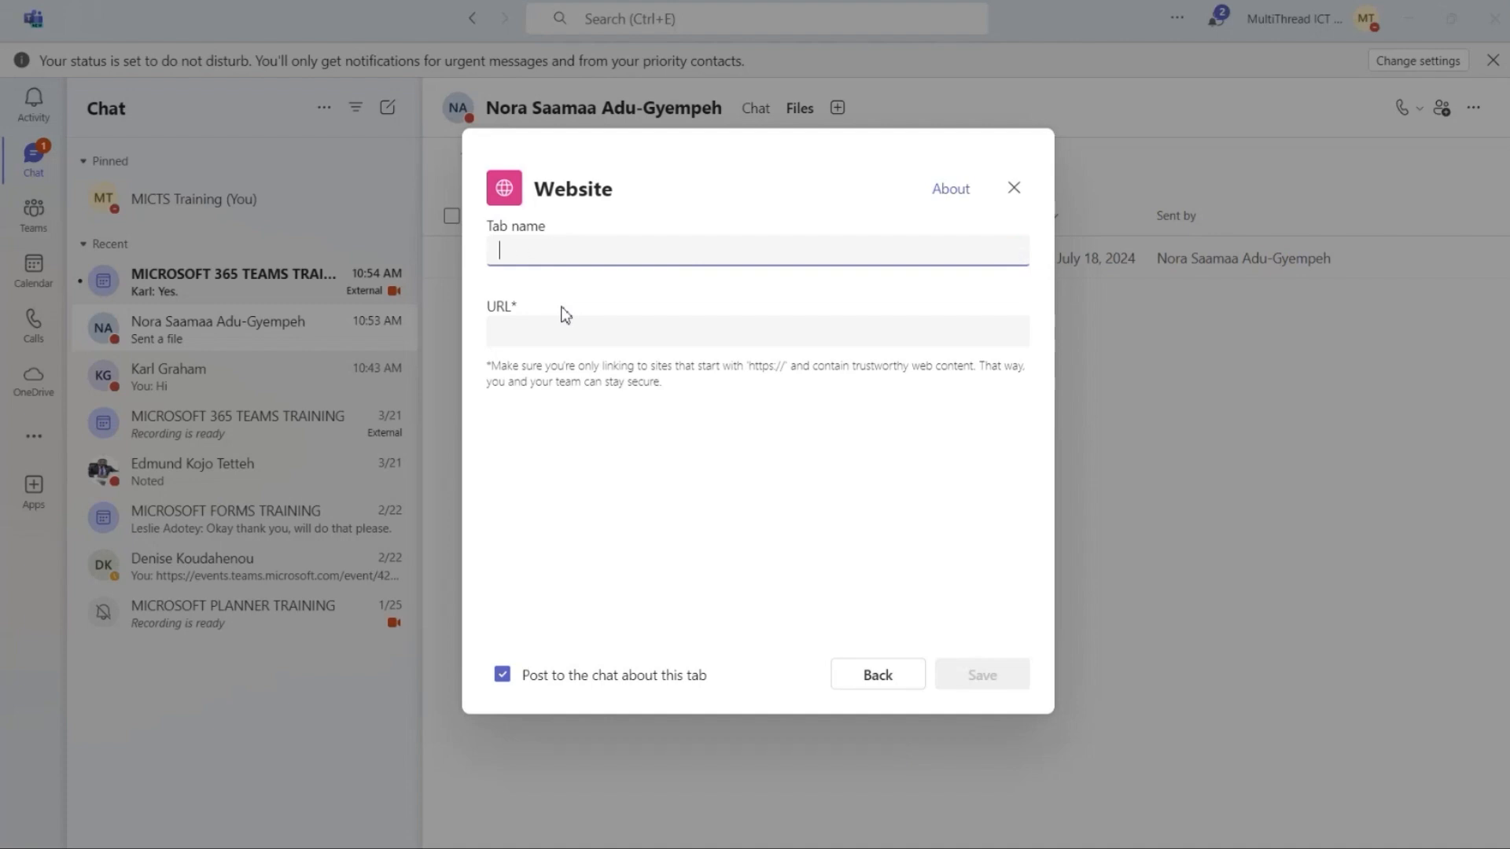
pyautogui.write('Blog')
pyautogui.press('Tab')
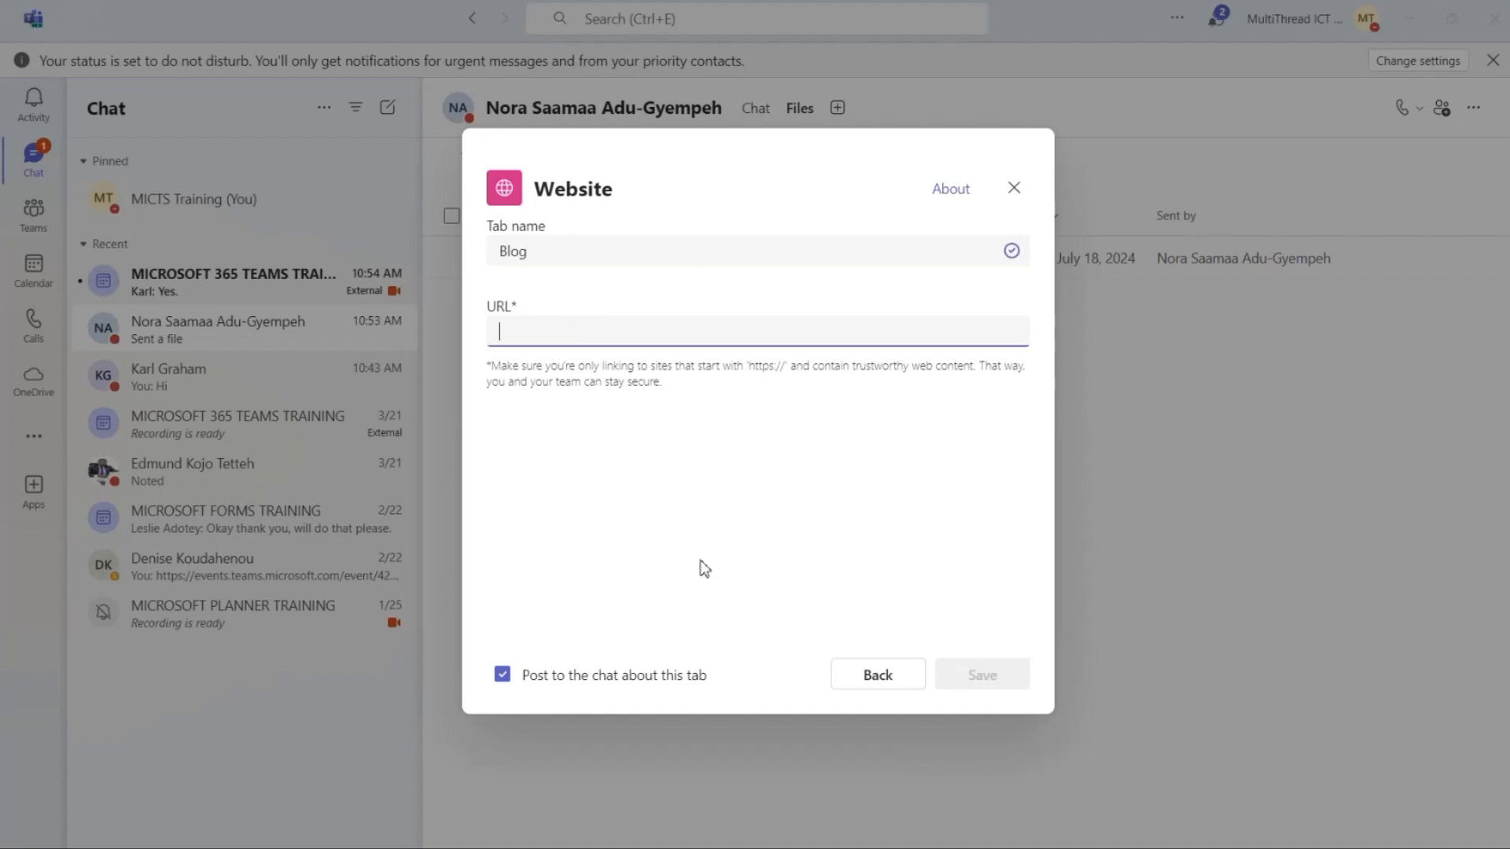
# Copy the payroll outsourcing article's address from the Edge browser, paste it as the Blog tab's URL in Teams, and save the tab.
pyautogui.moveTo(858, 847)
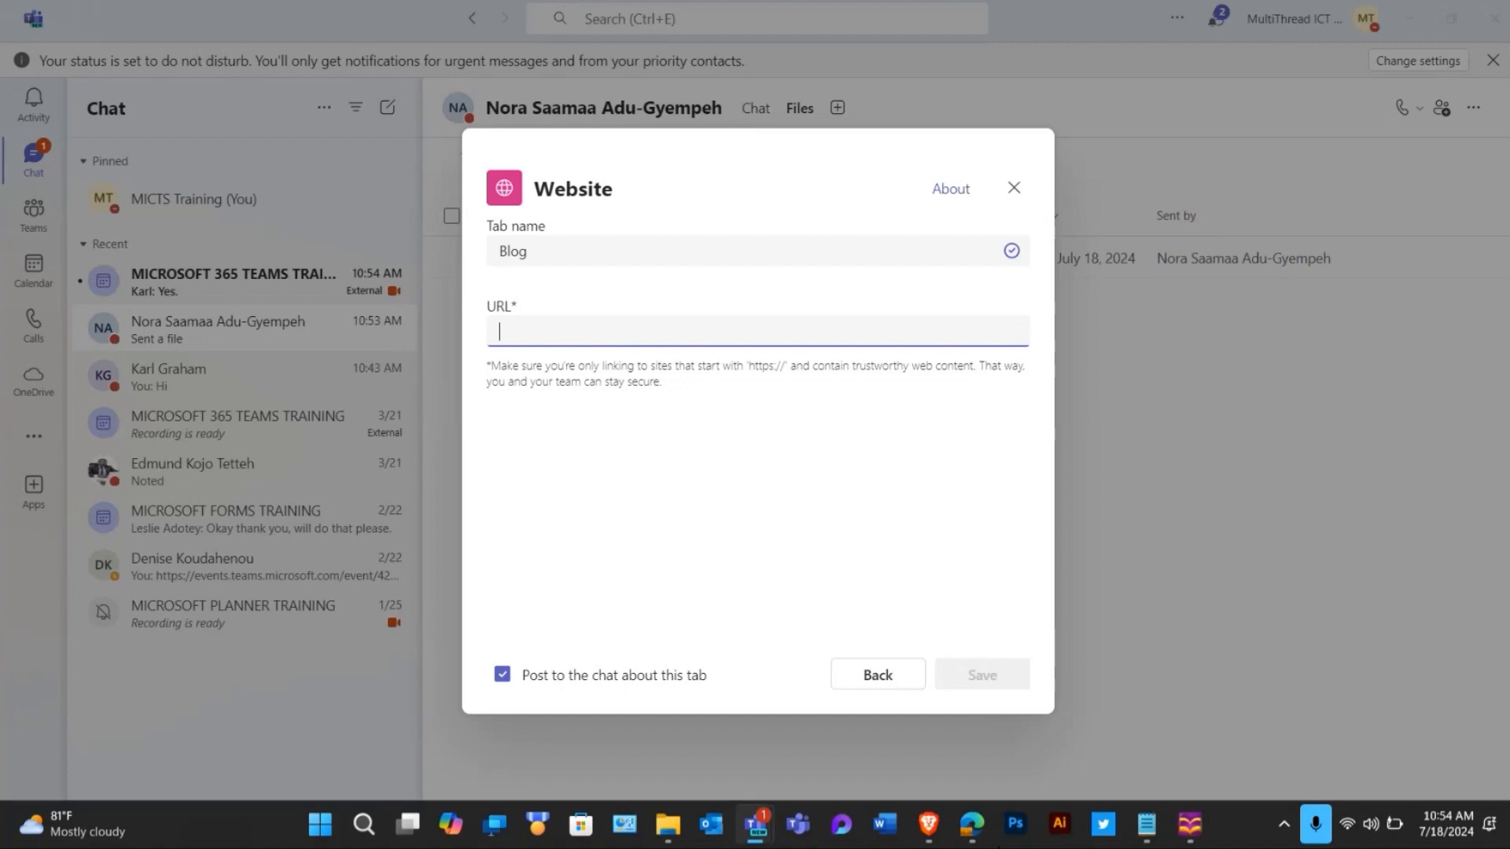
pyautogui.click(983, 832)
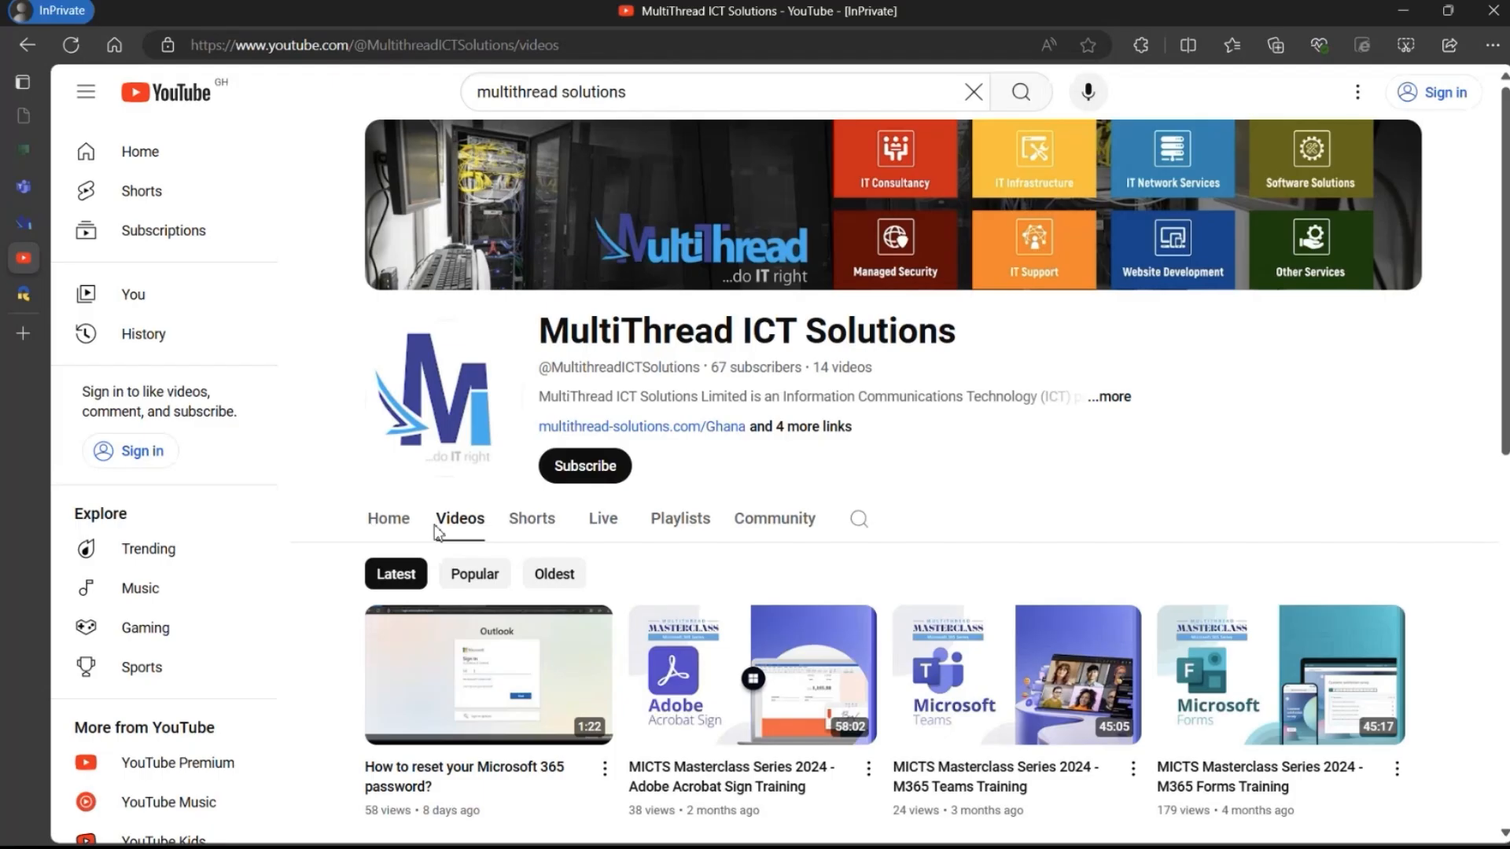
pyautogui.click(23, 294)
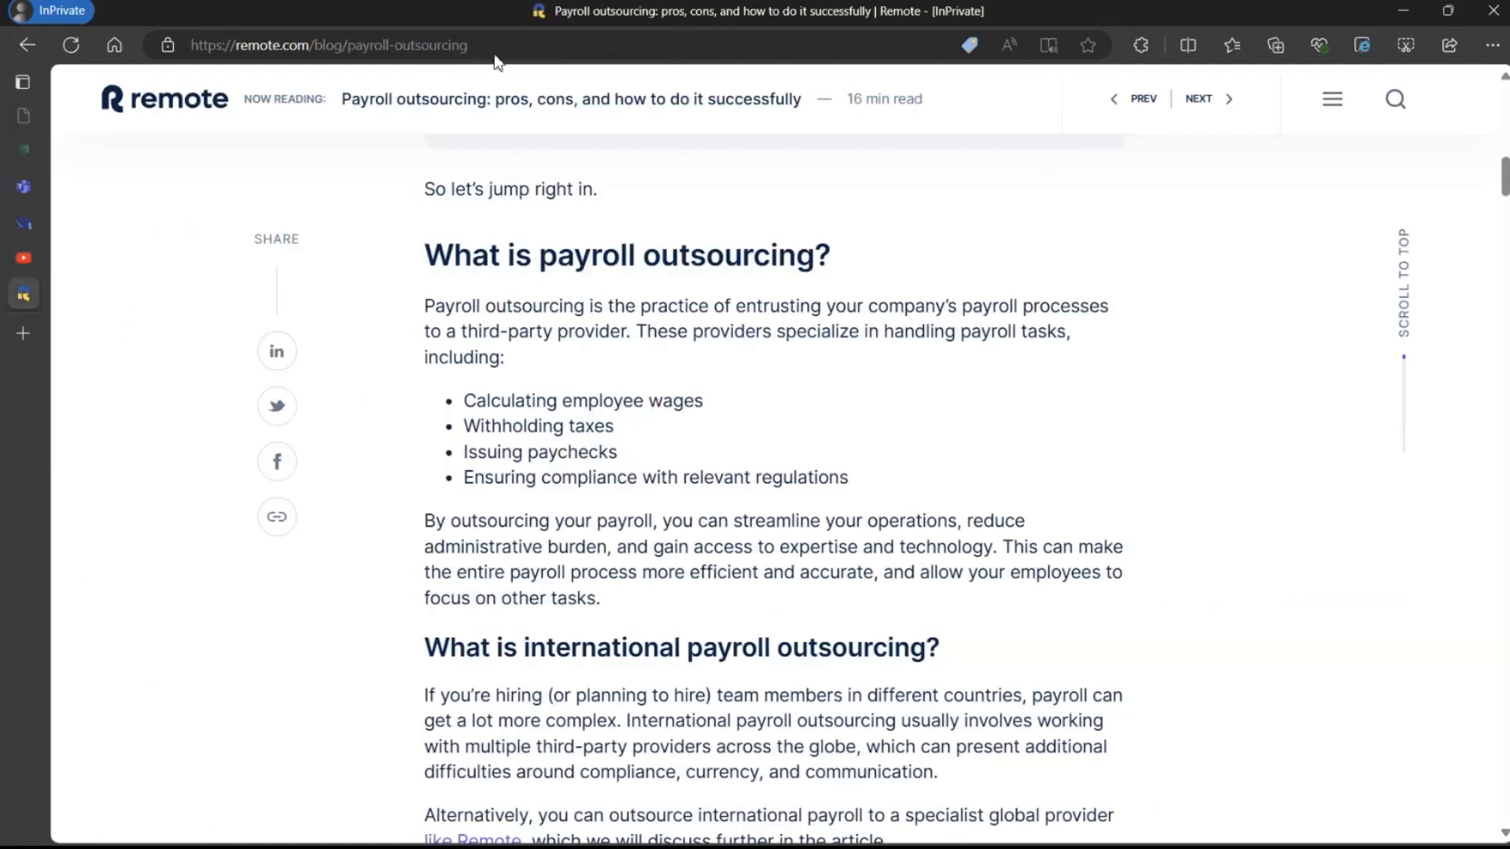
pyautogui.click(364, 47)
pyautogui.hotkey('ctrl', 'c')
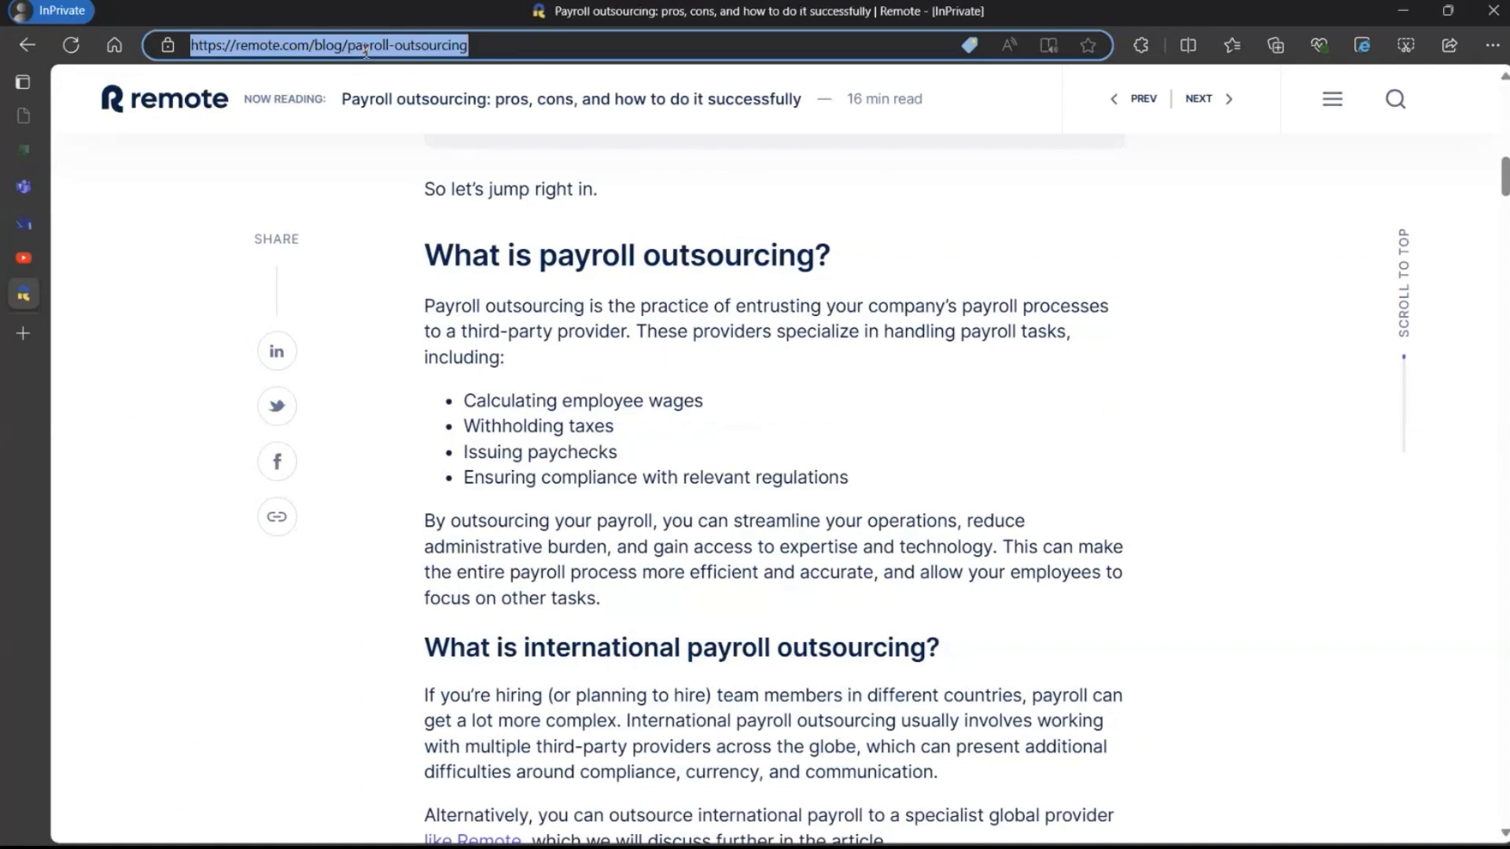
pyautogui.click(1398, 18)
pyautogui.hotkey('ctrl', 'v')
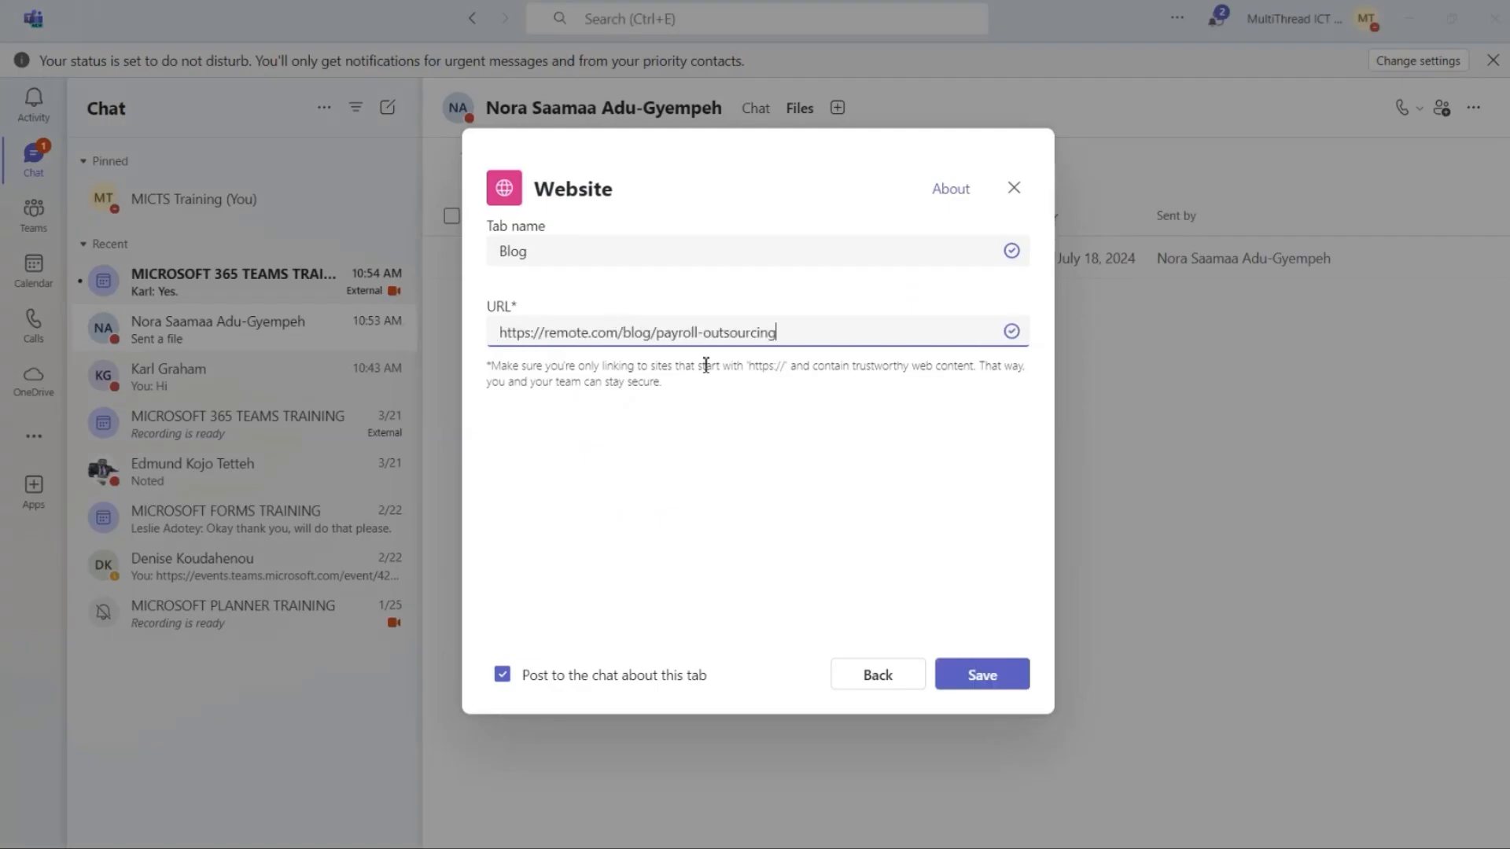
pyautogui.click(969, 667)
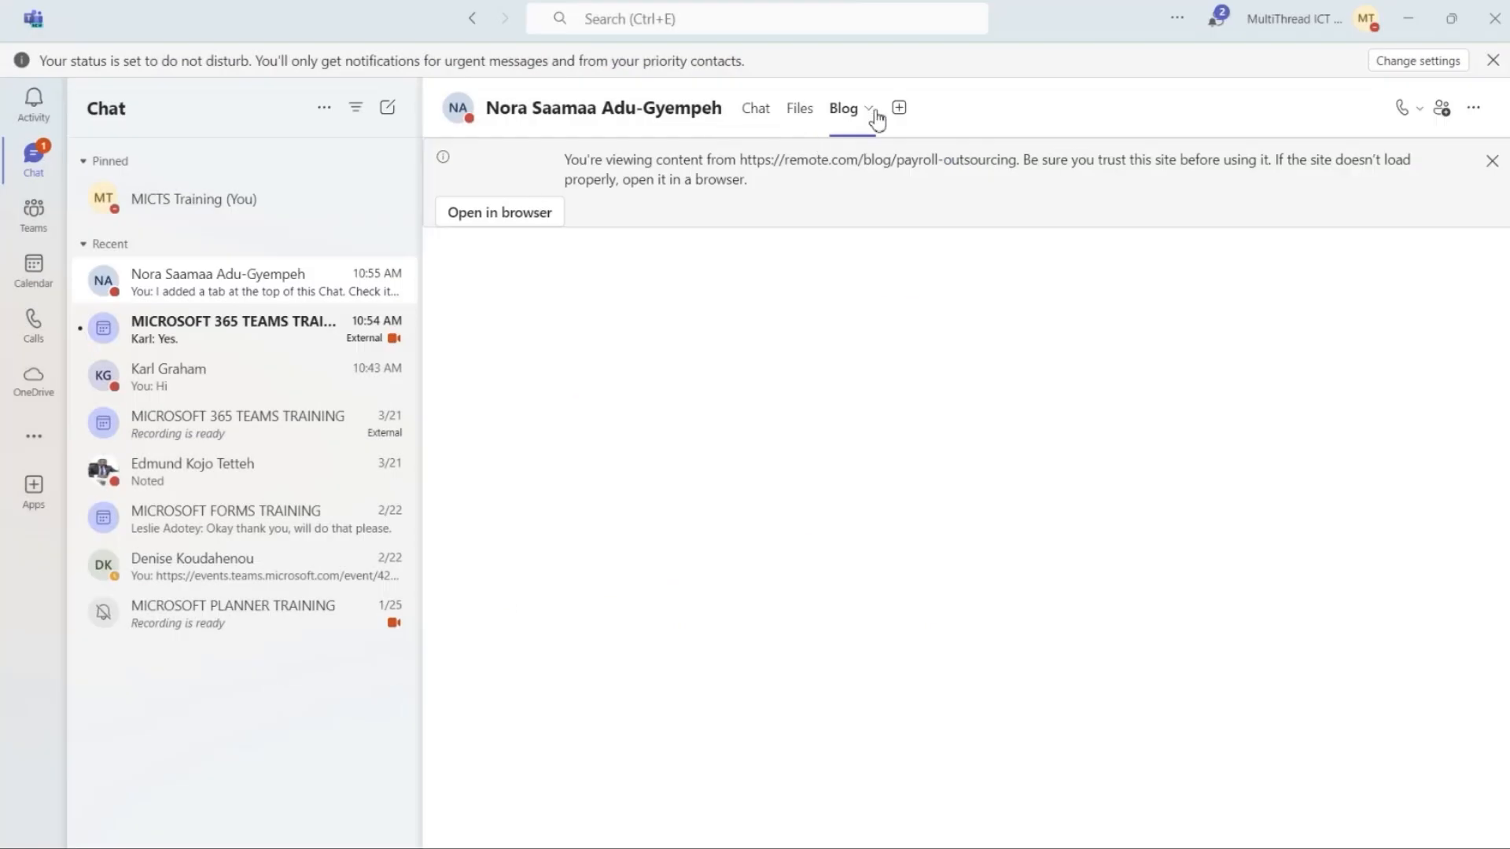
# Look through the payroll outsourcing article in the Blog tab and view the chat's video and audio call options.
pyautogui.moveTo(864, 404)
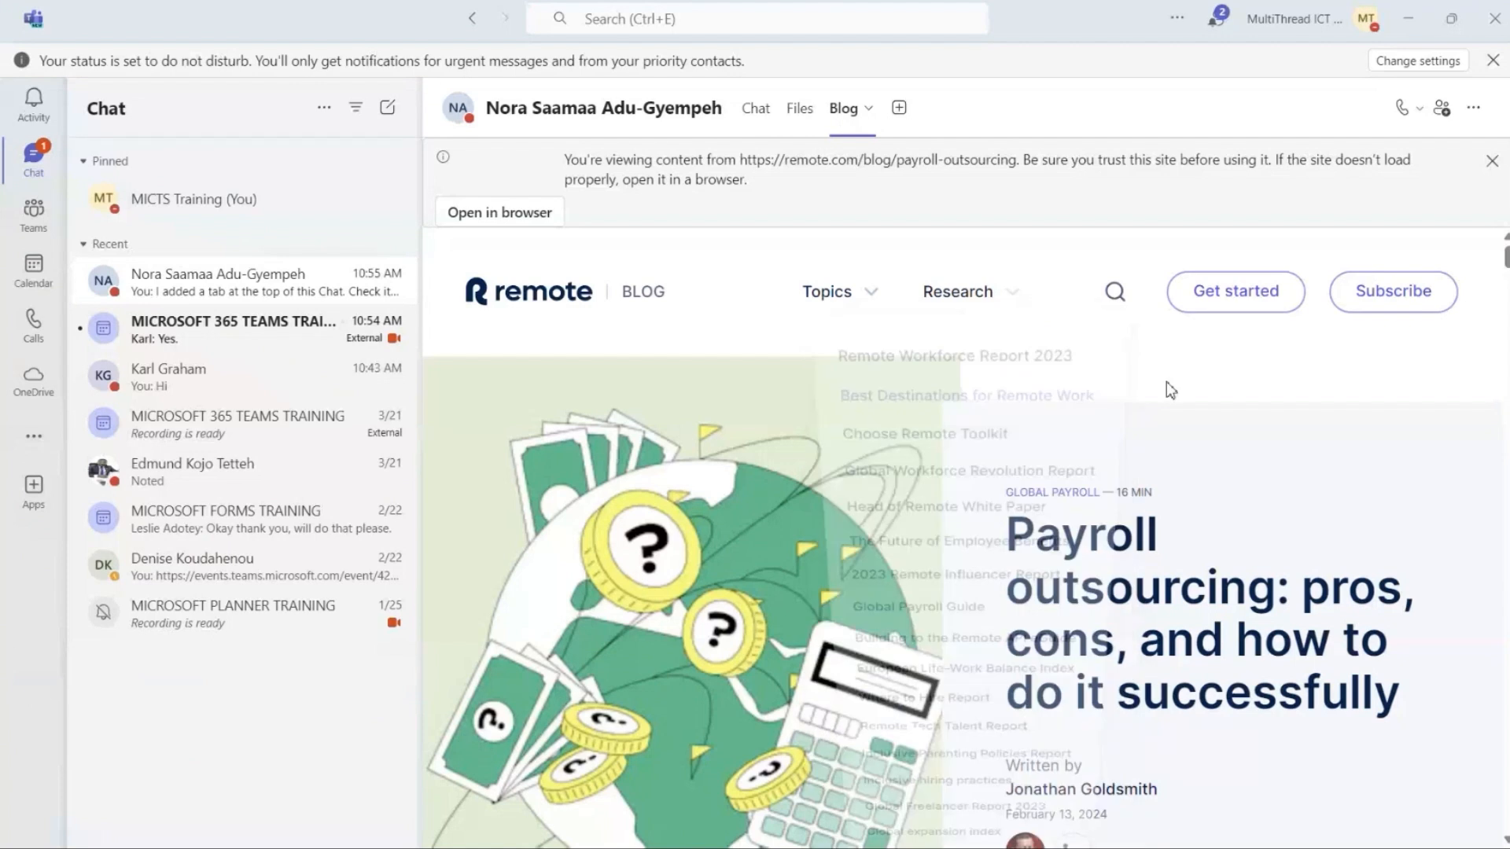
pyautogui.scroll(-1, 1172, 393)
pyautogui.scroll(-5, 1174, 397)
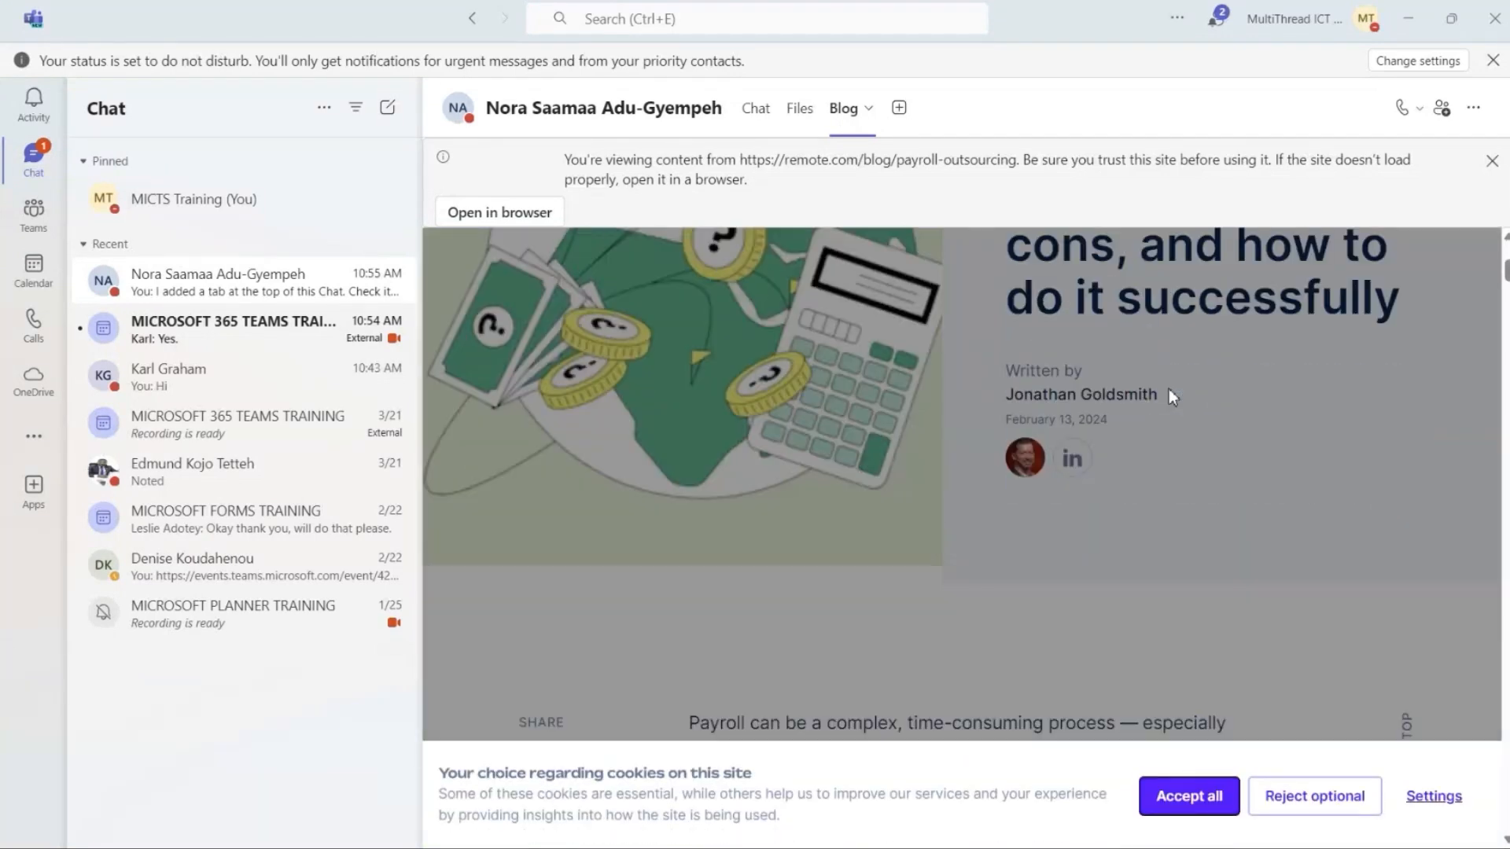
pyautogui.scroll(-3, 1172, 399)
pyautogui.scroll(-4, 1170, 395)
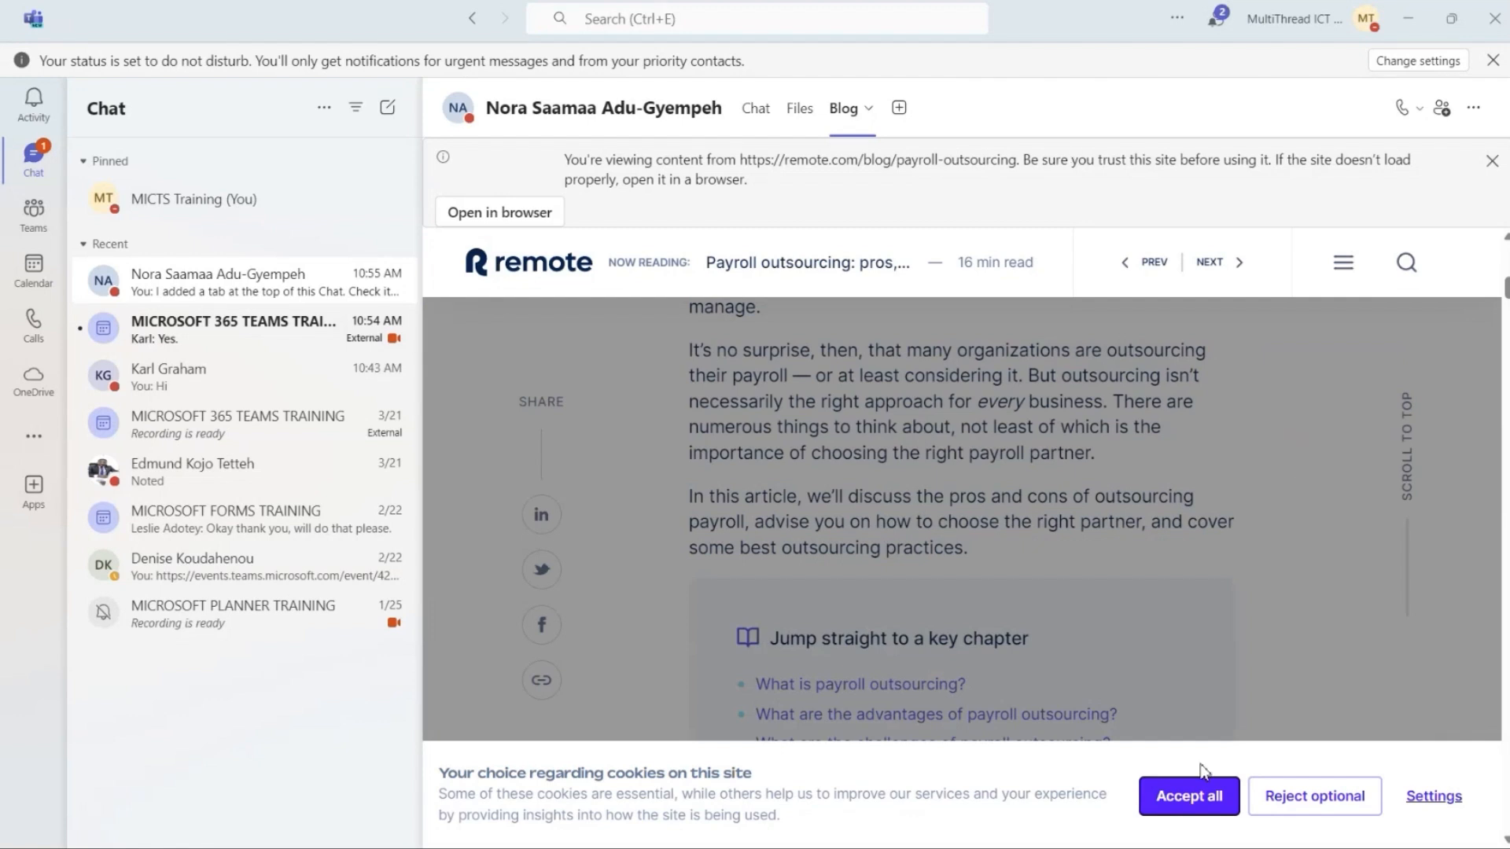
pyautogui.scroll(-3, 1031, 390)
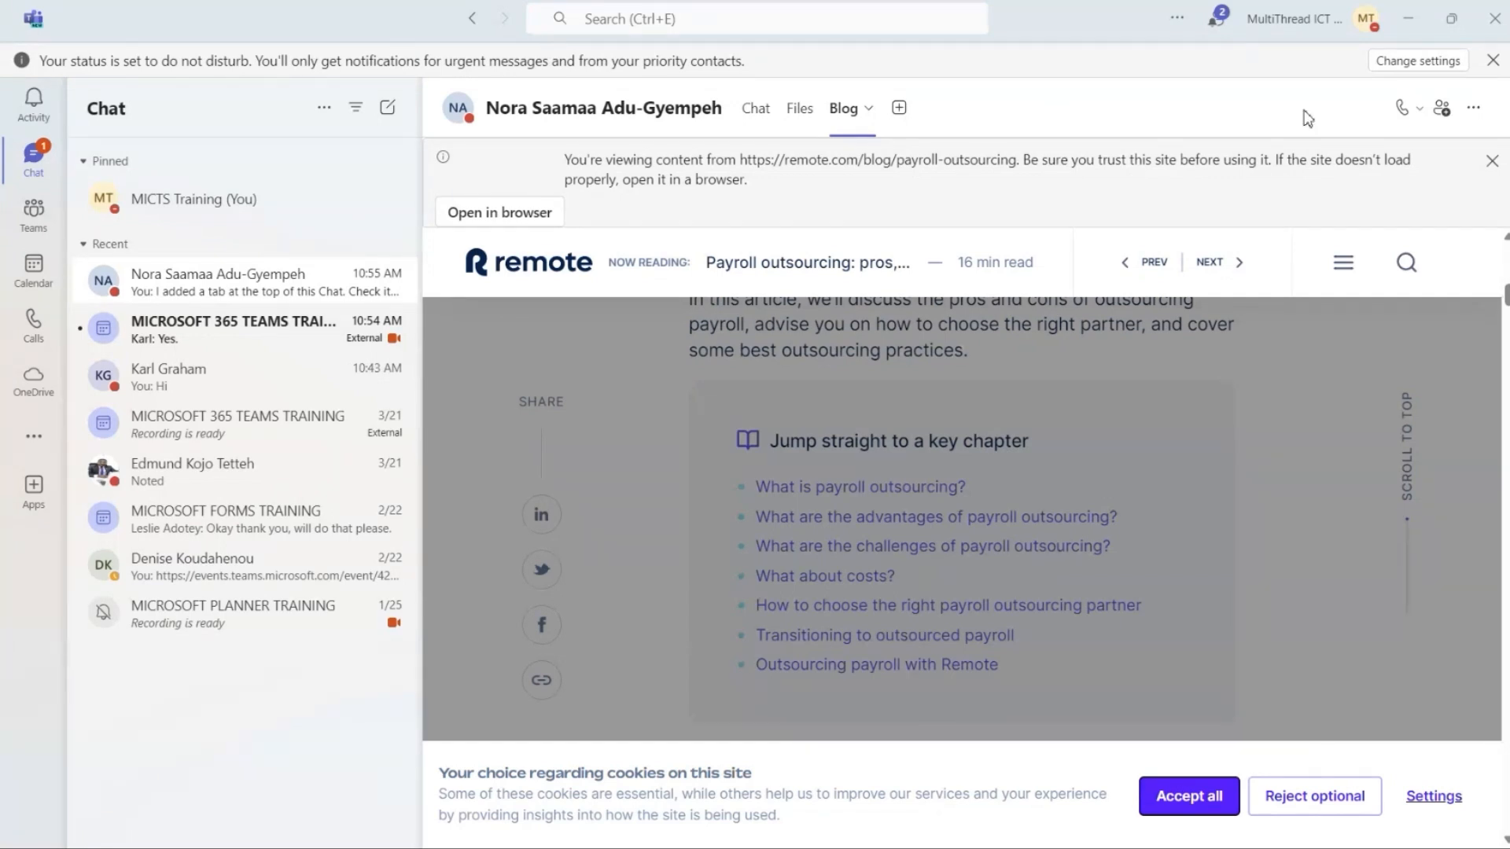
pyautogui.click(1419, 114)
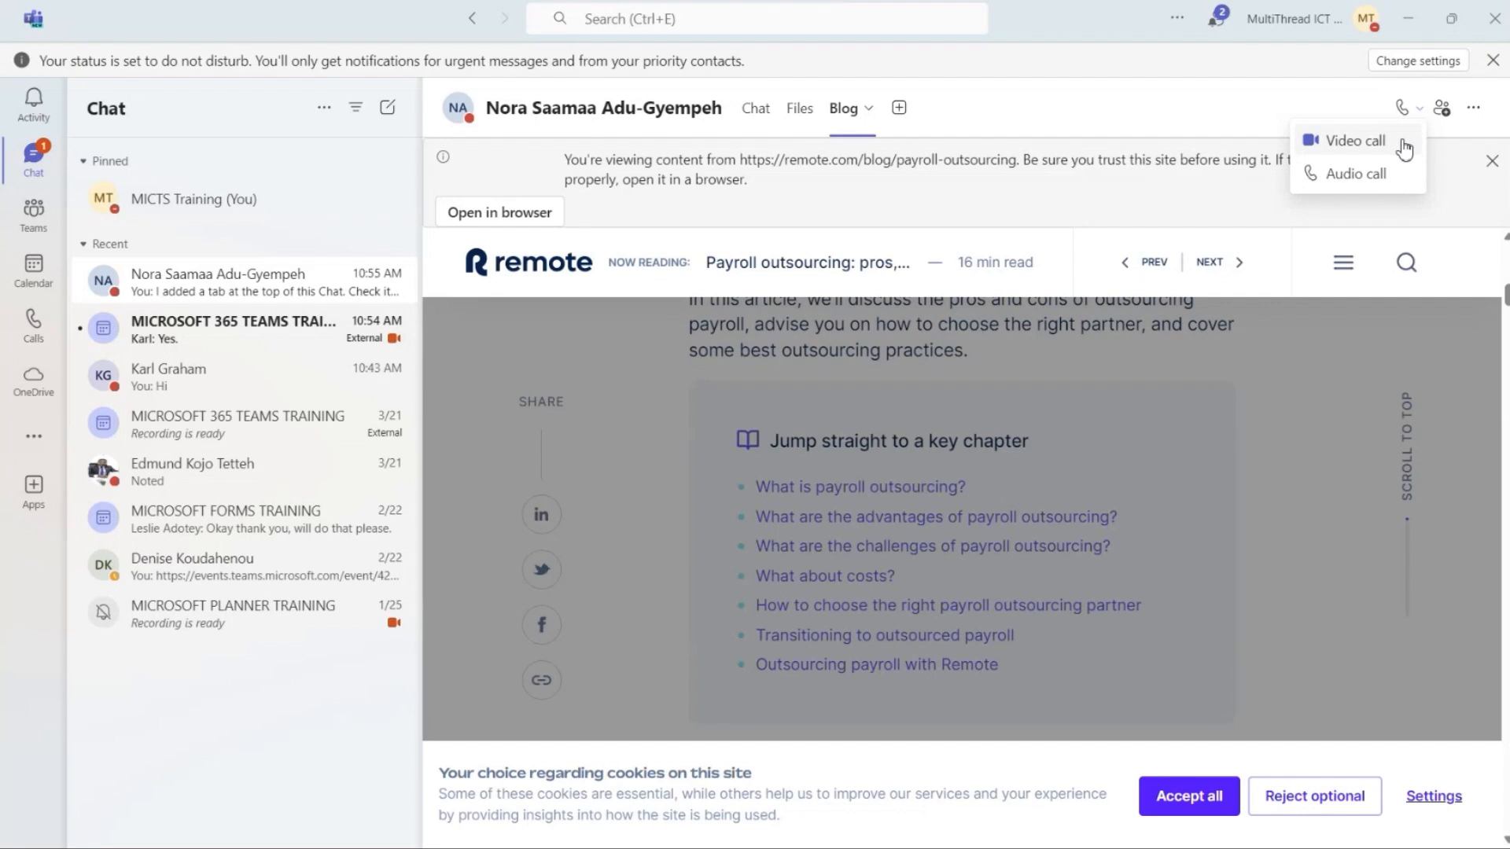
pyautogui.click(1226, 95)
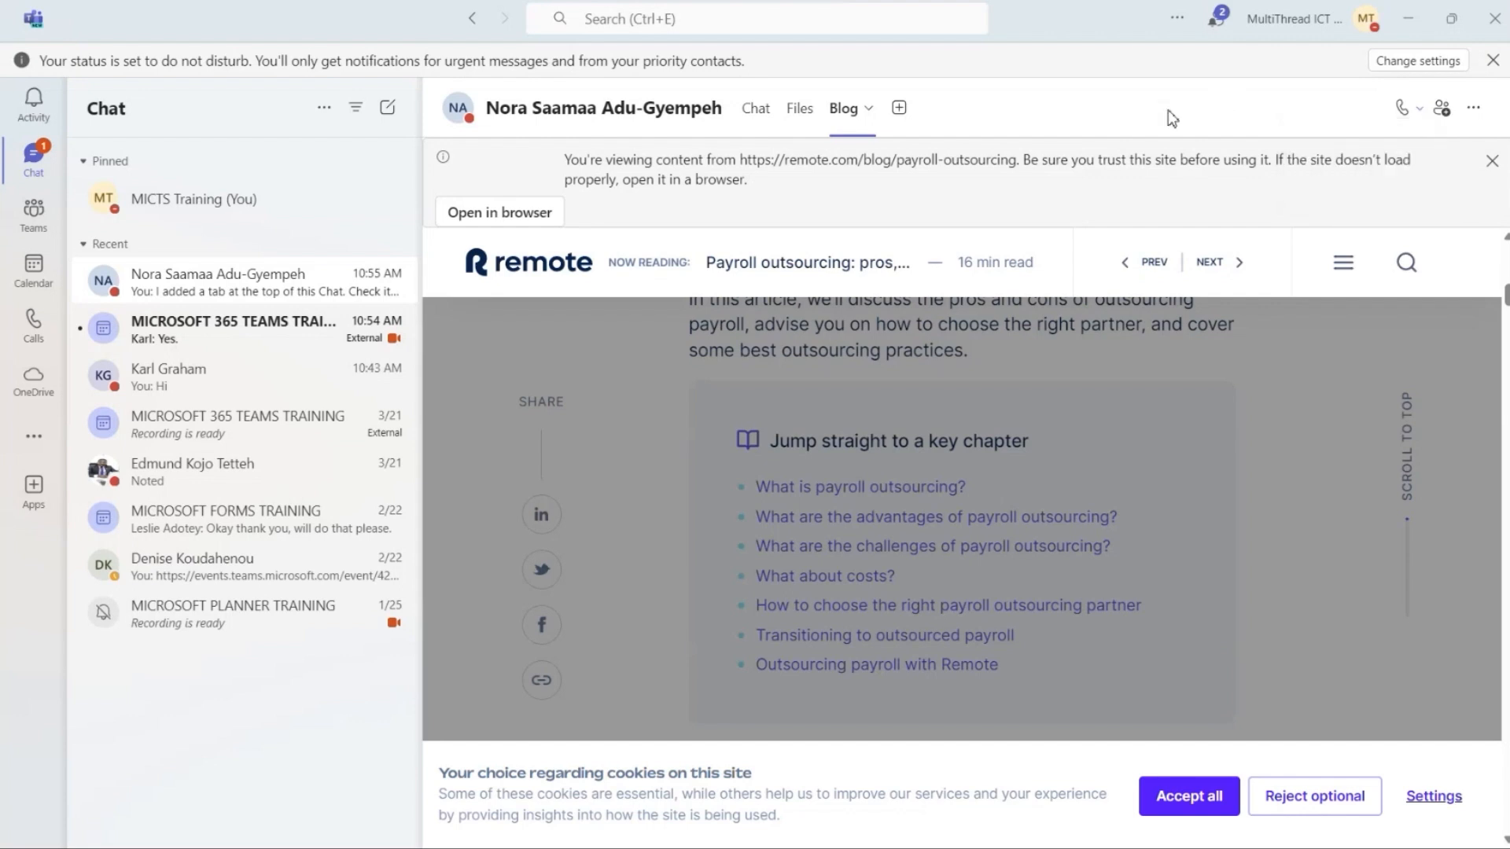
# Create a group chat from this conversation by adding a colleague found with "bea", and send the message "Hi".
pyautogui.click(1441, 114)
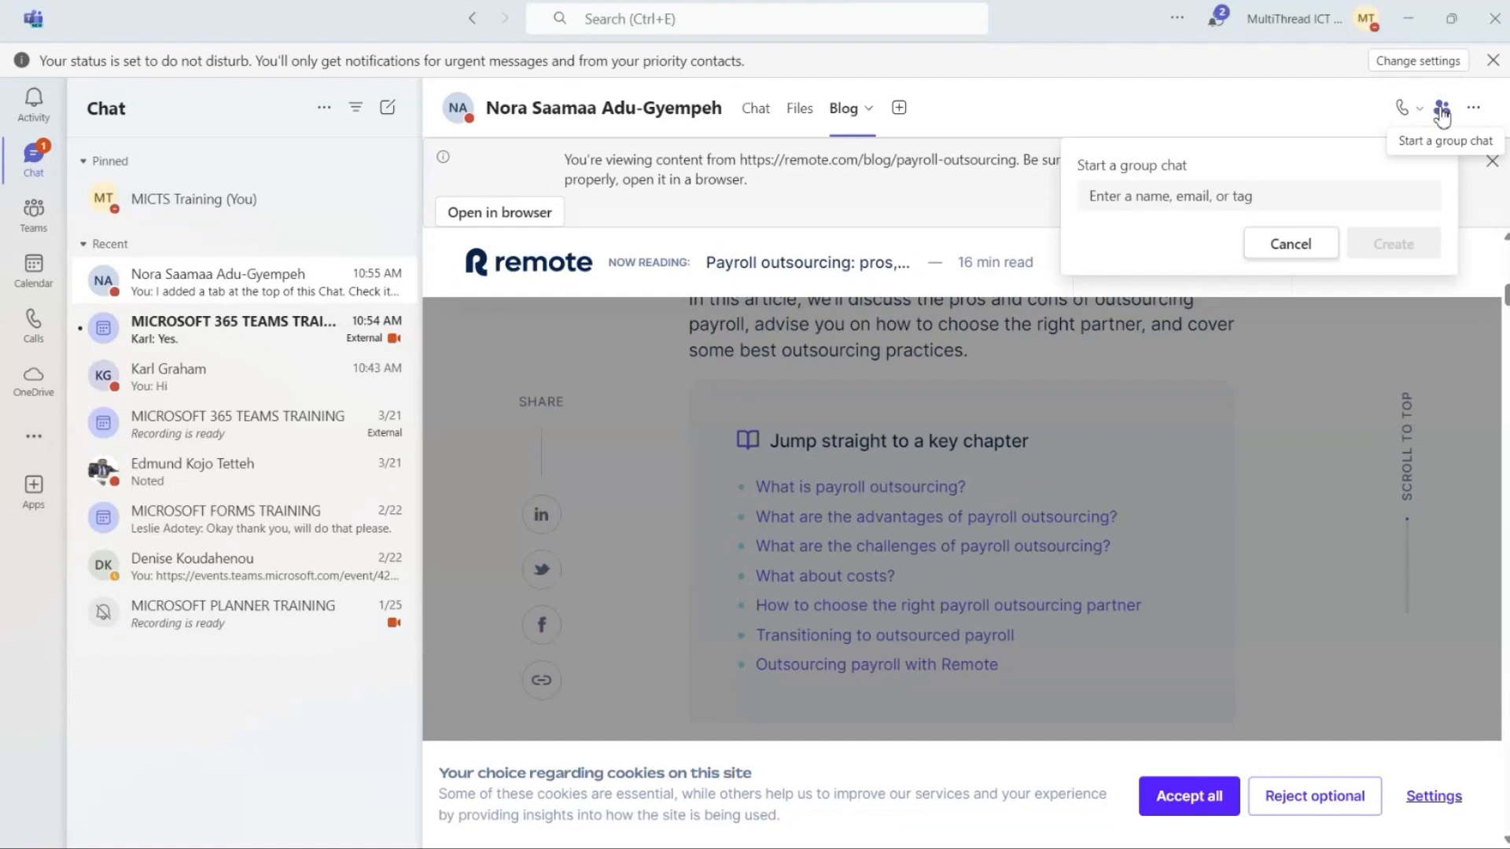
pyautogui.click(1317, 198)
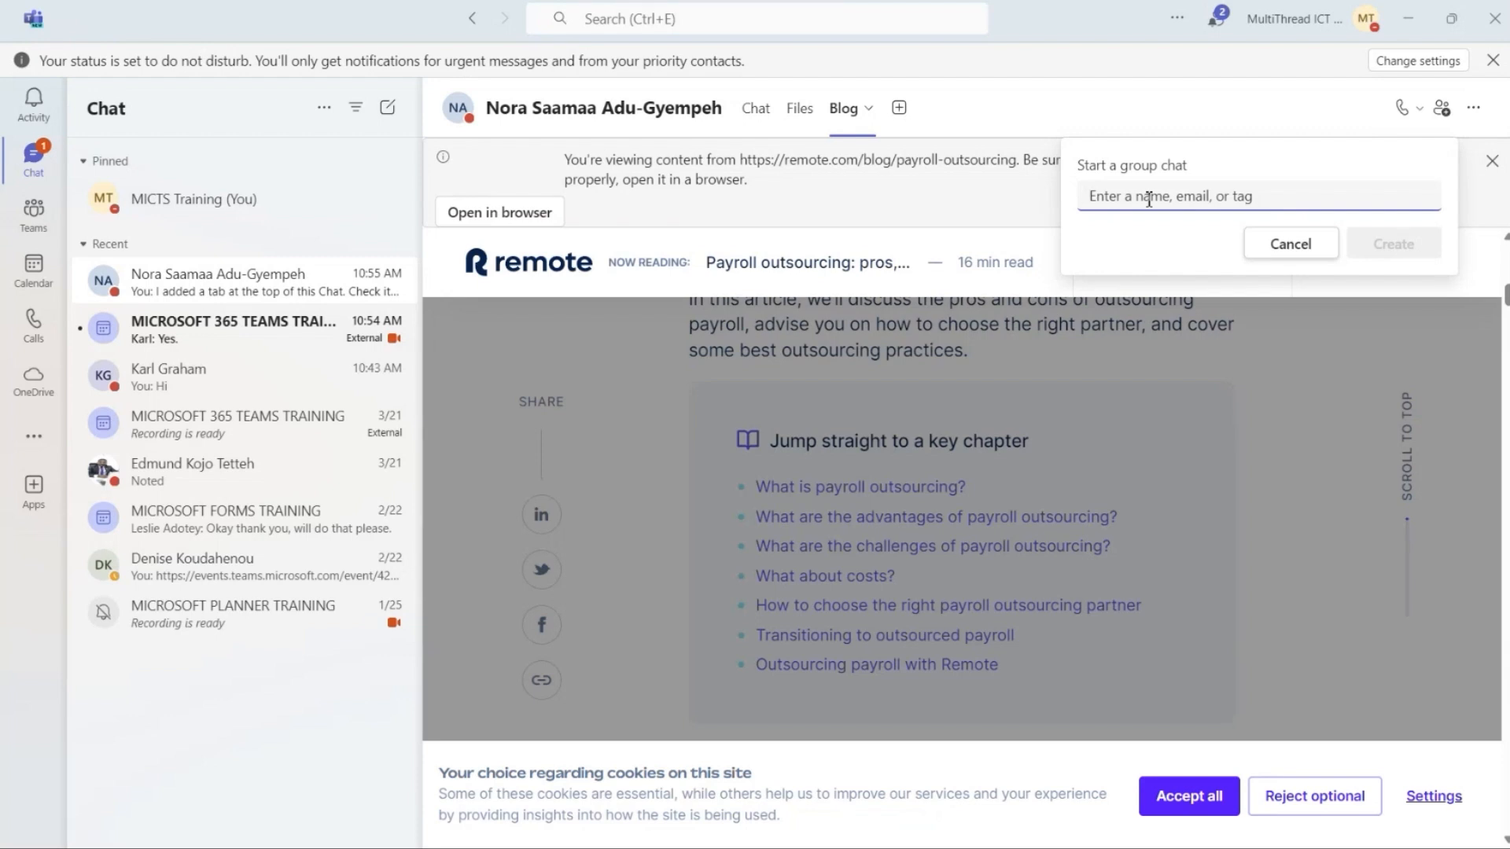
pyautogui.write('bea')
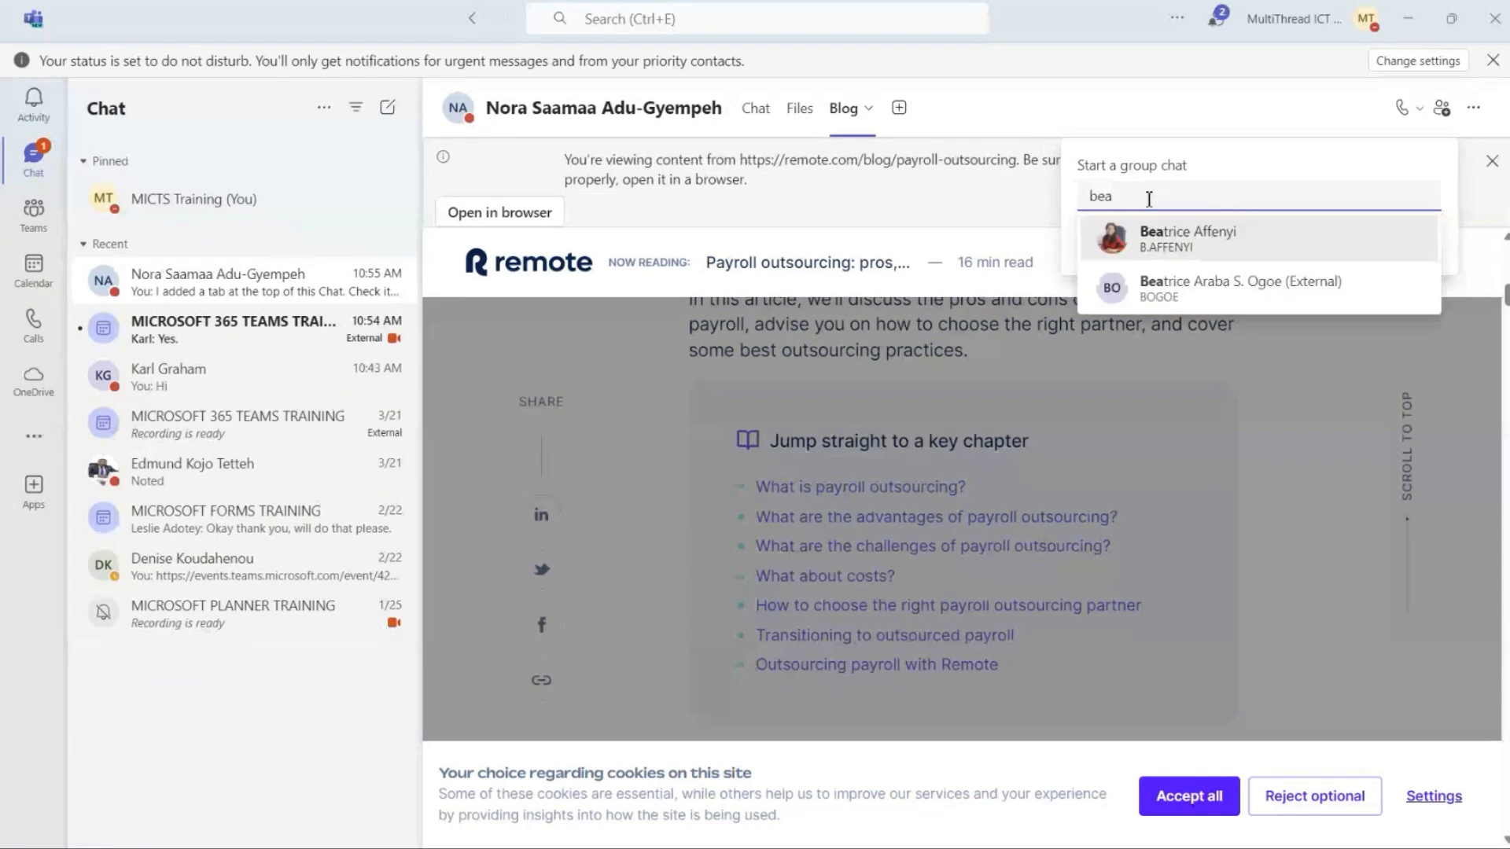
pyautogui.click(1215, 235)
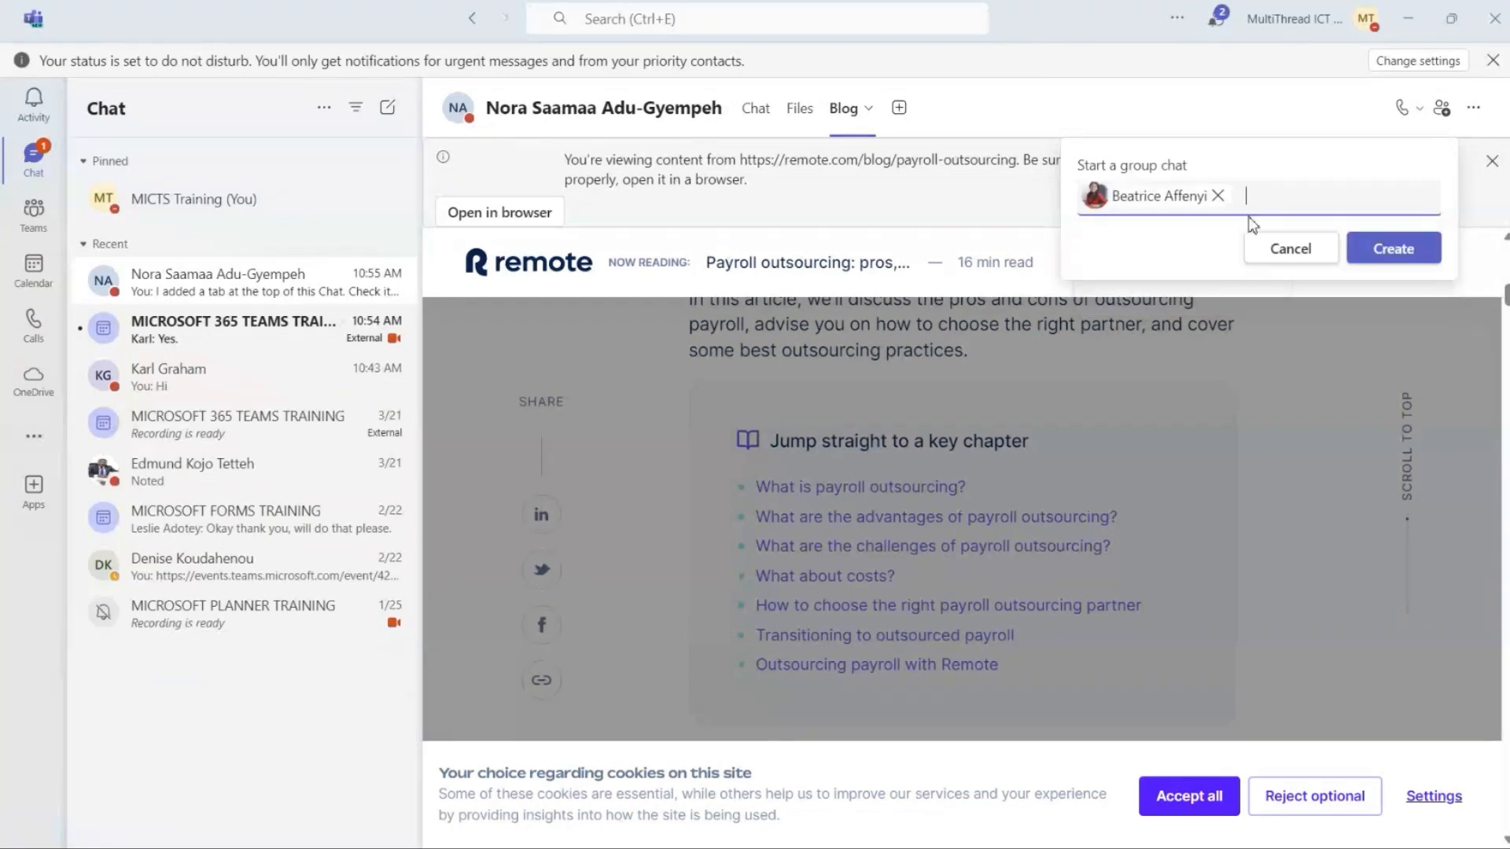
pyautogui.click(1394, 249)
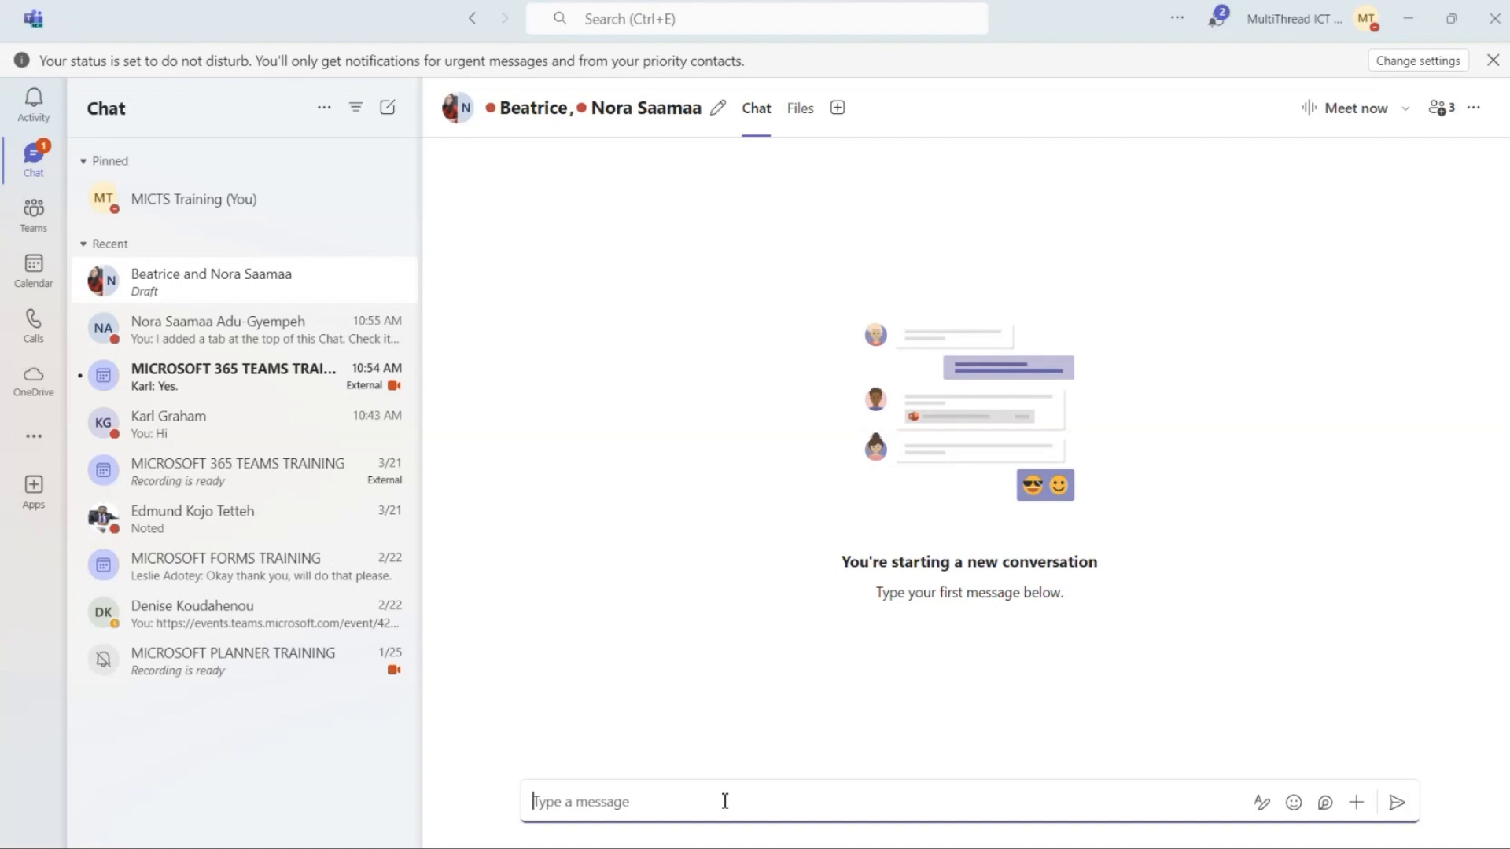
pyautogui.write('Hi')
pyautogui.press('Return')
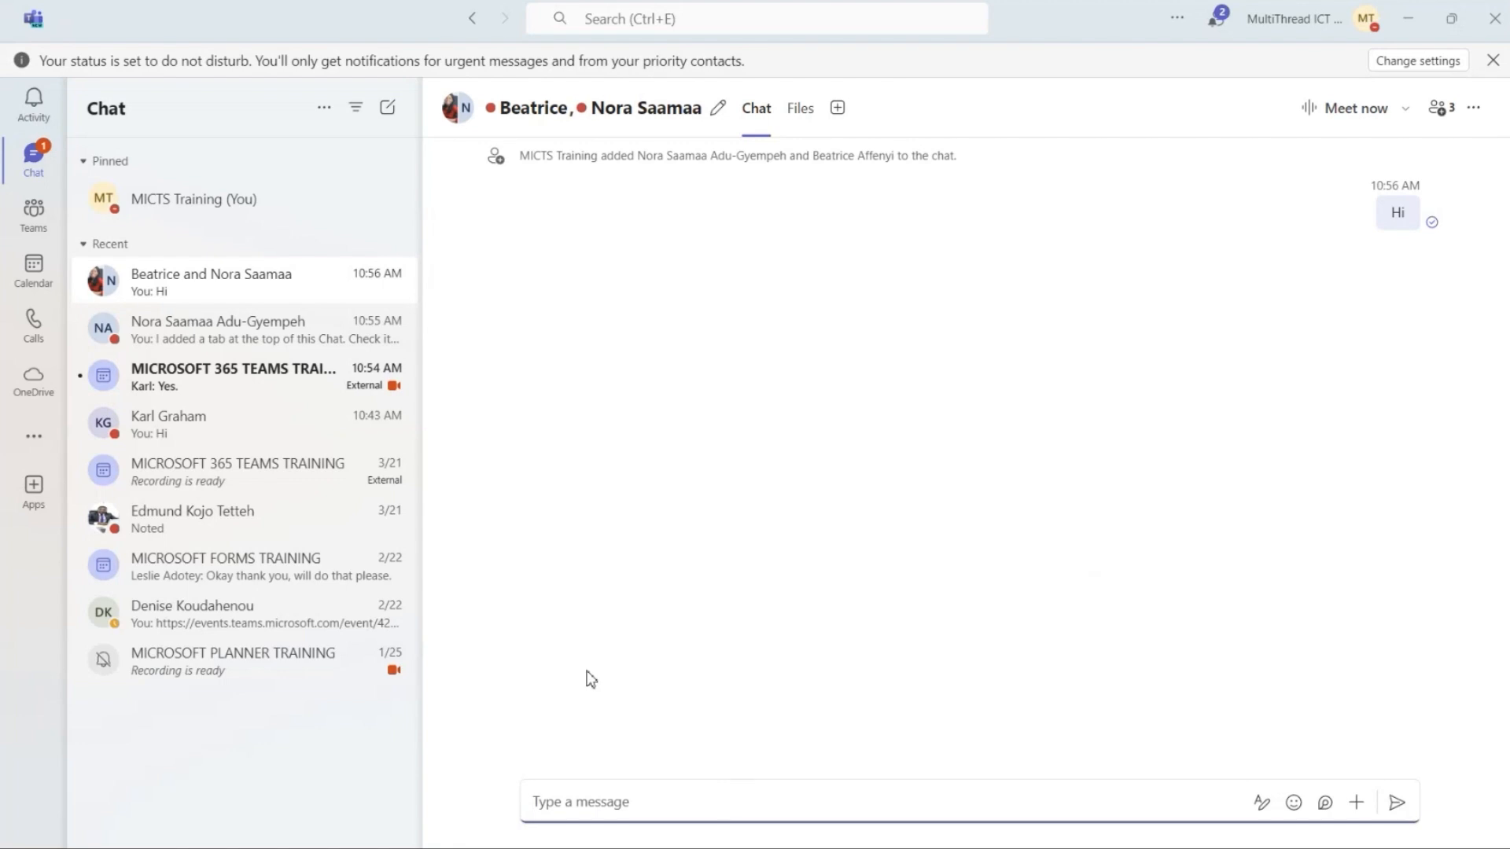
# Review the one-to-one chat with the Marketing Officer, and return to the group chat to view that member's profile card.
pyautogui.click(238, 329)
pyautogui.click(238, 331)
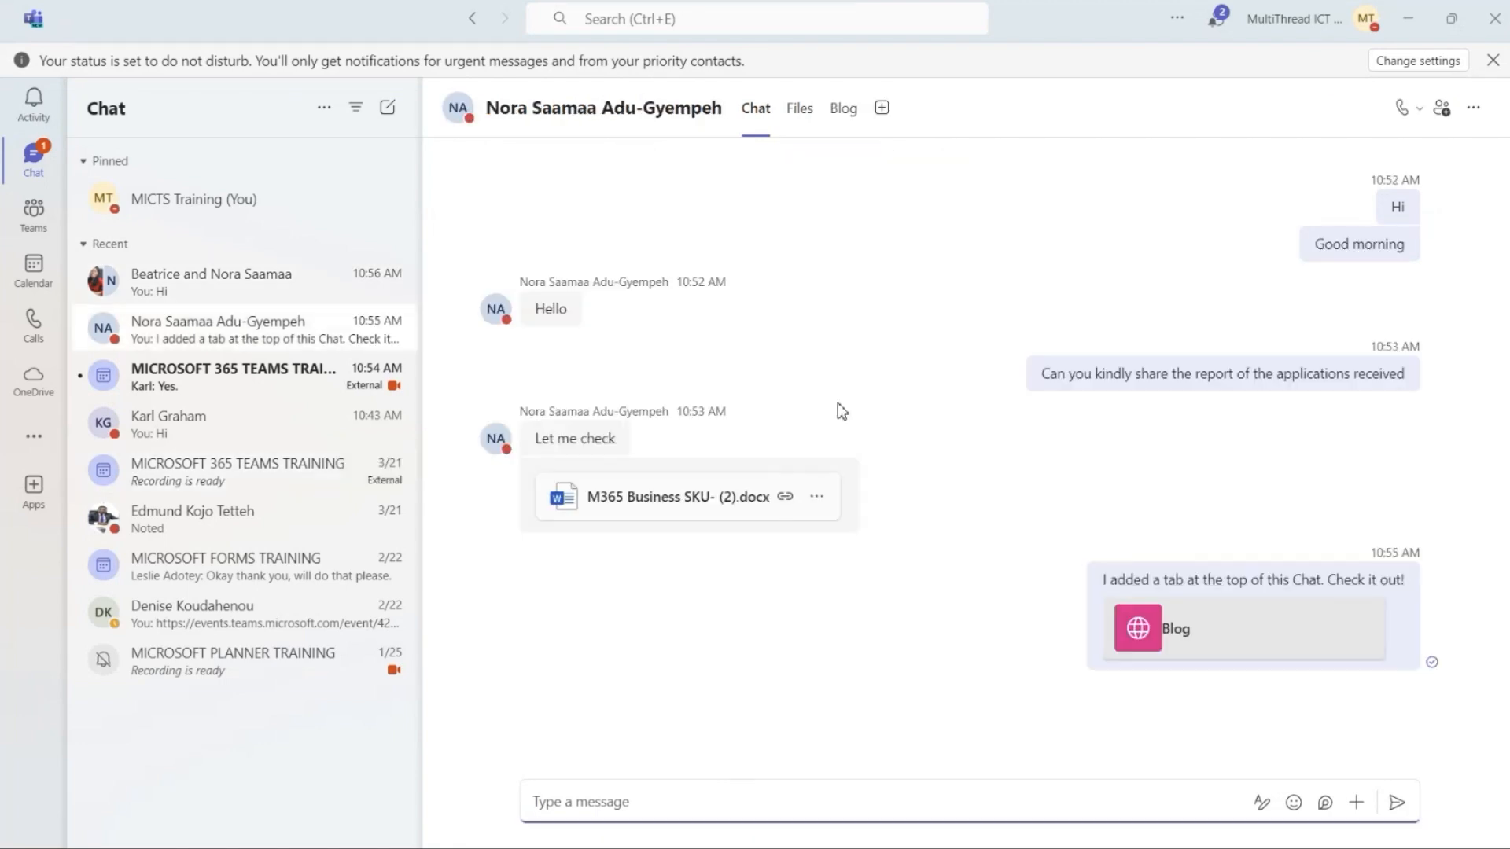
pyautogui.click(260, 290)
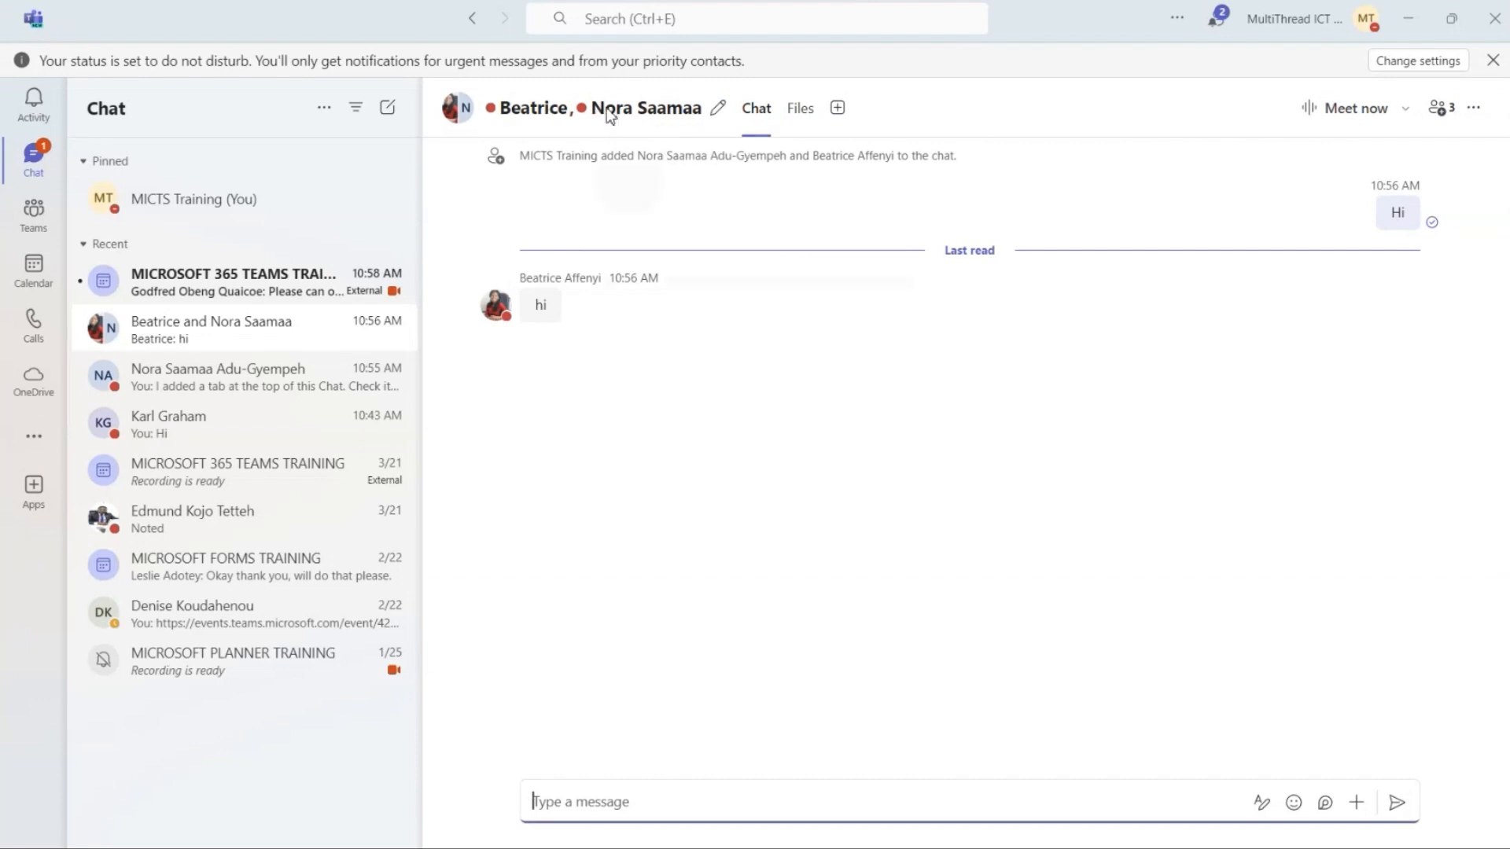
pyautogui.moveTo(609, 116)
pyautogui.click(663, 122)
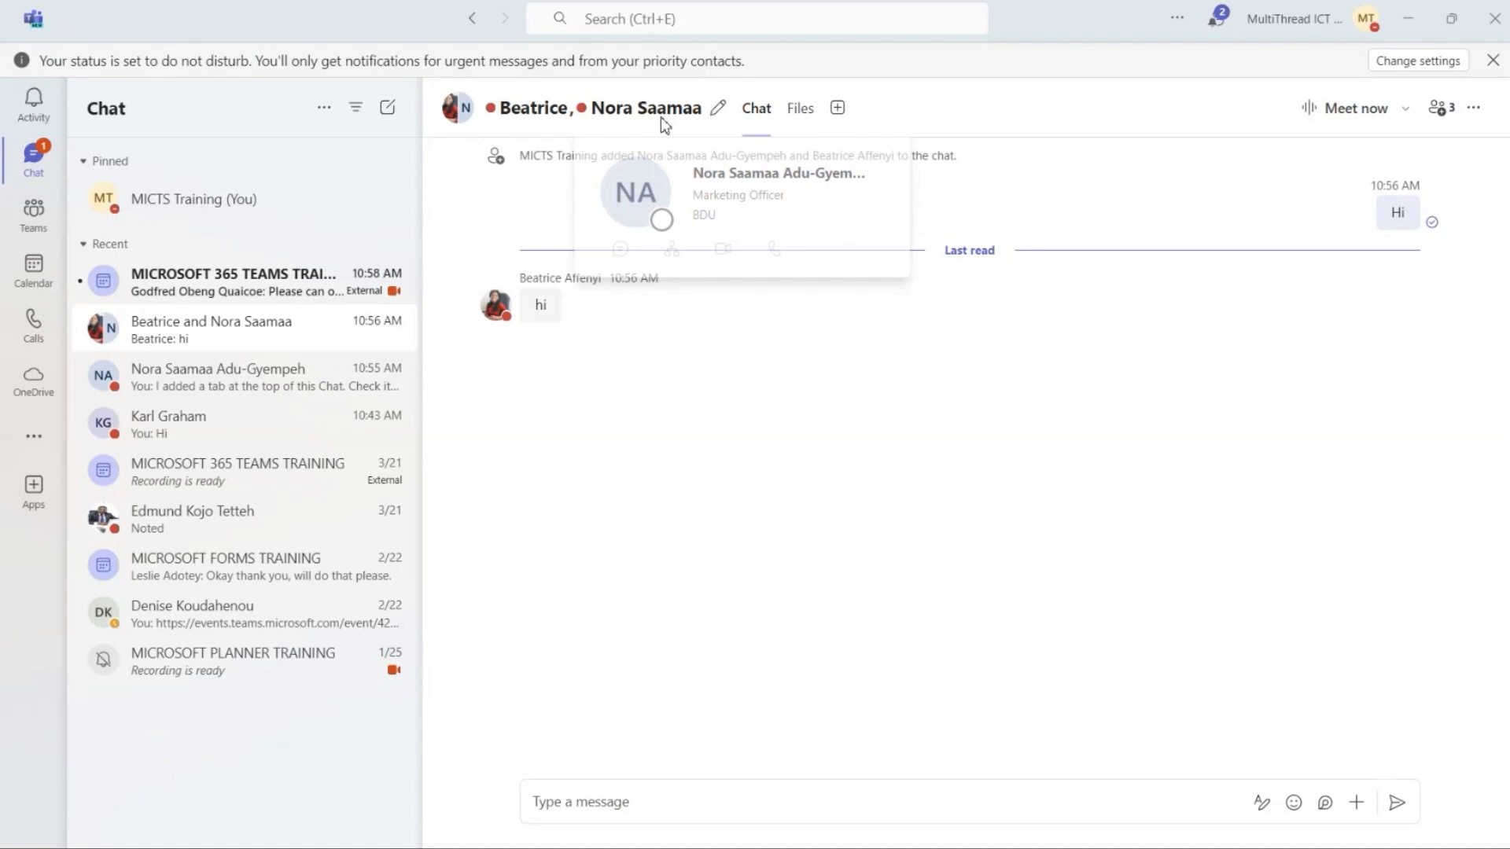
# Name the group chat "Recruitment Team".
pyautogui.click(719, 110)
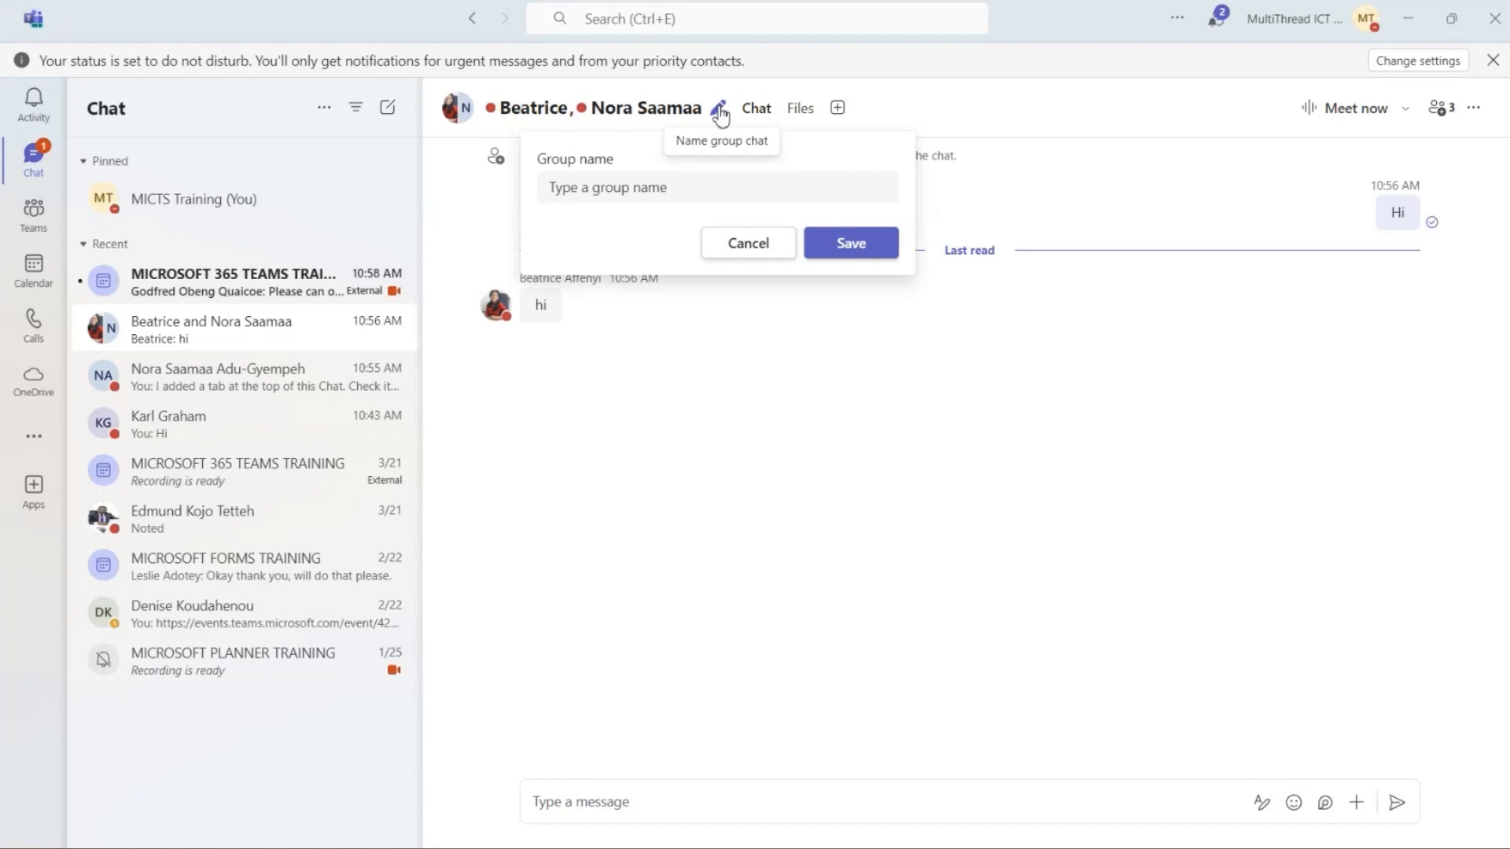
pyautogui.click(686, 186)
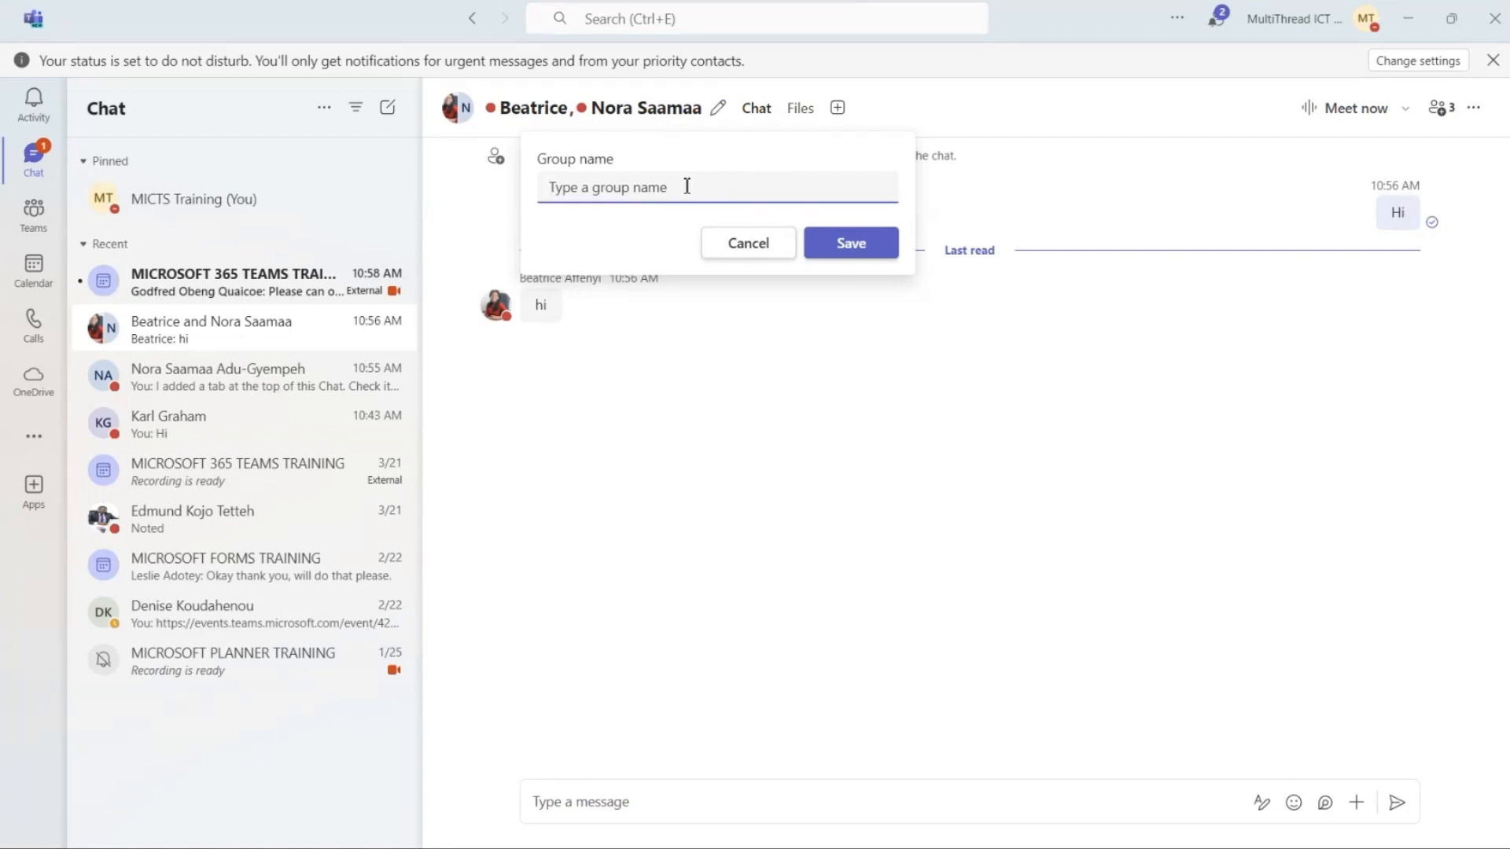
pyautogui.write('Recruitment Team')
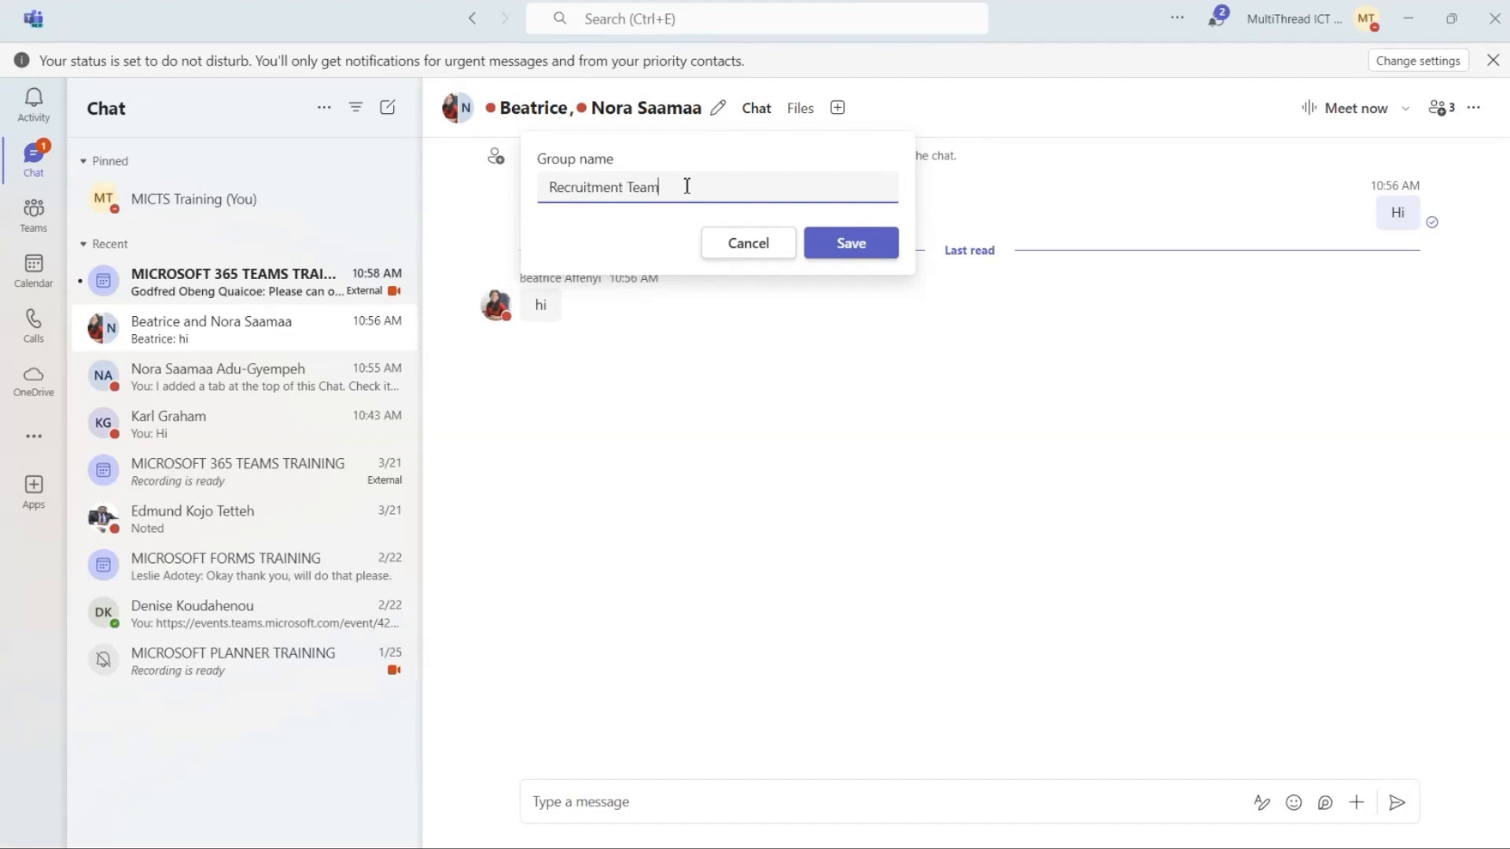
pyautogui.click(849, 244)
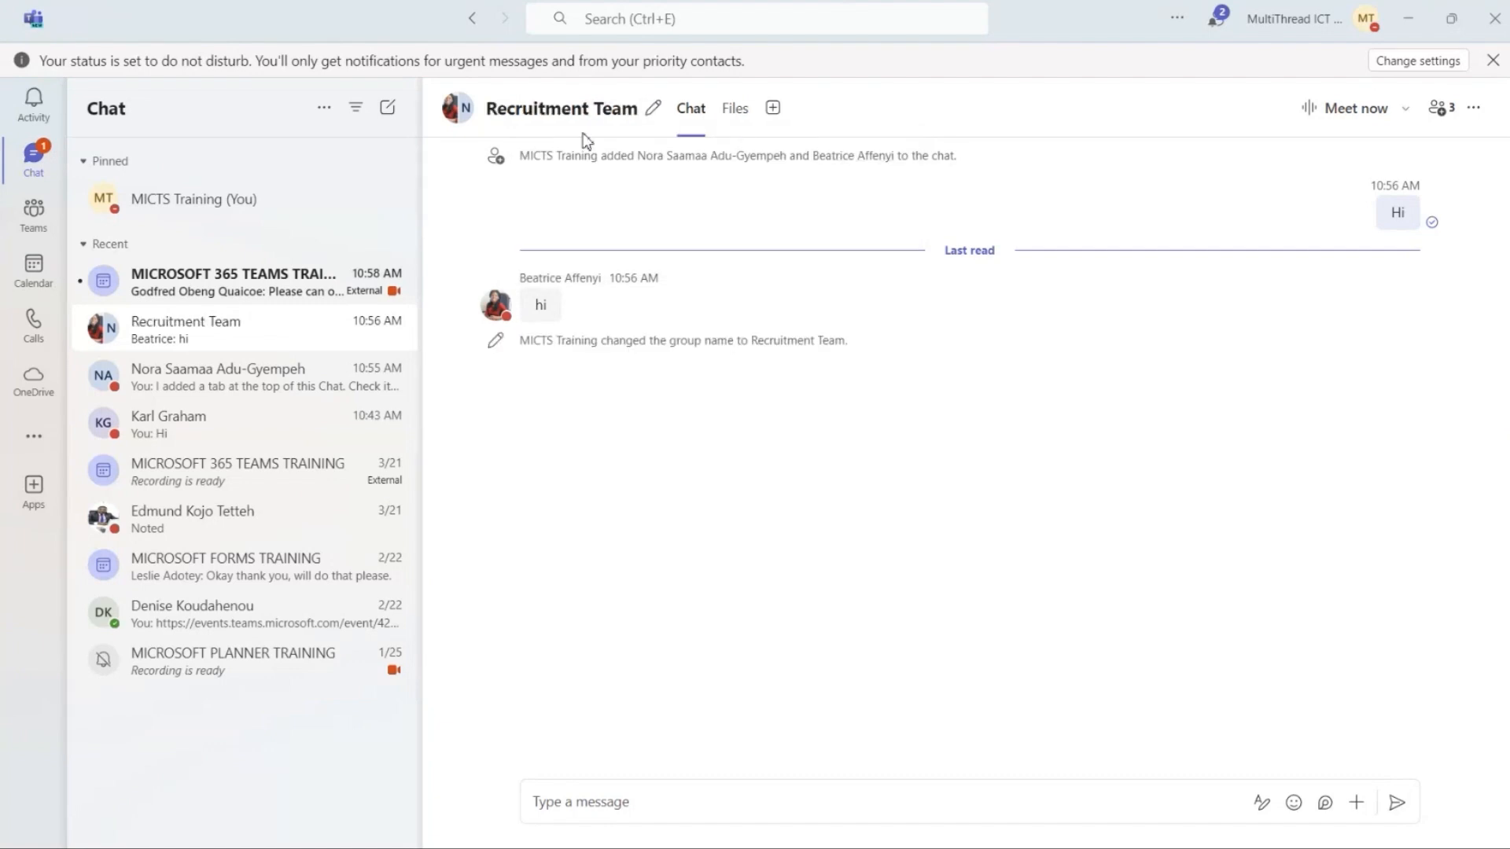
# Look through the picture choices for the Recruitment Team group chat and view the chat's additional options.
pyautogui.click(459, 112)
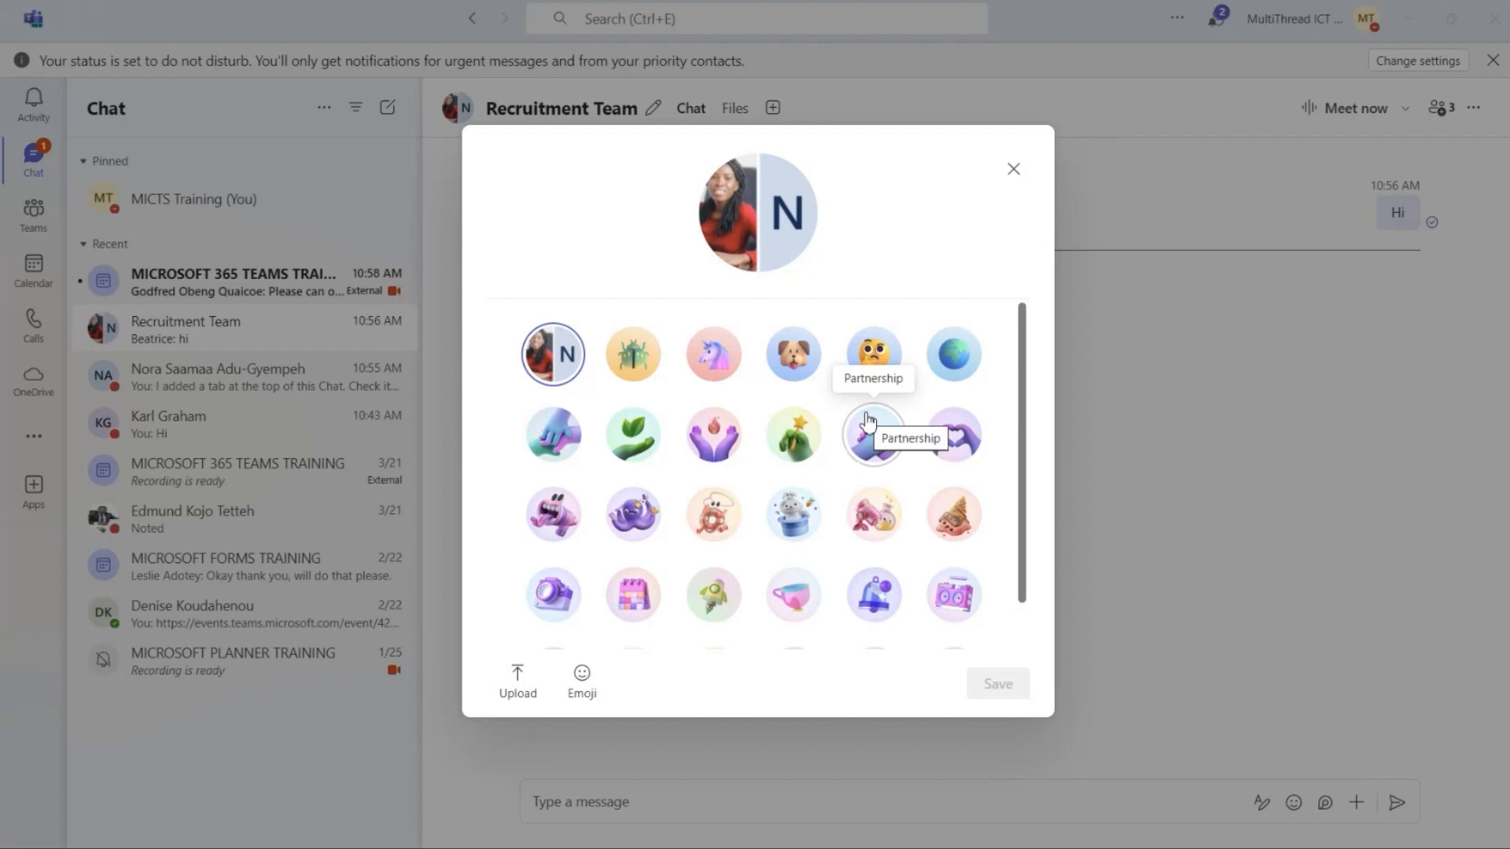
pyautogui.scroll(-3, 869, 424)
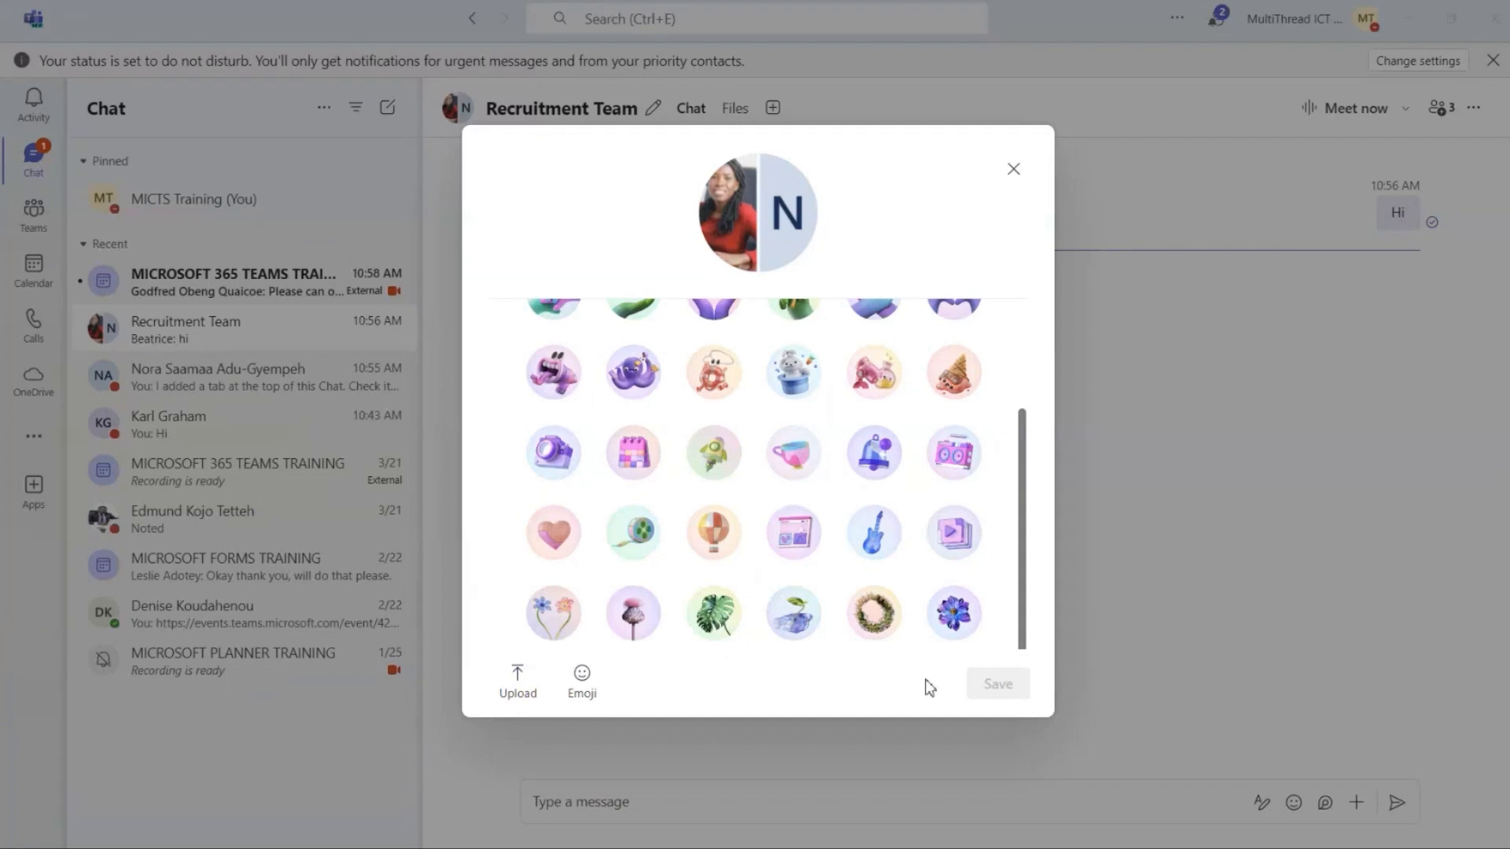
pyautogui.click(1014, 173)
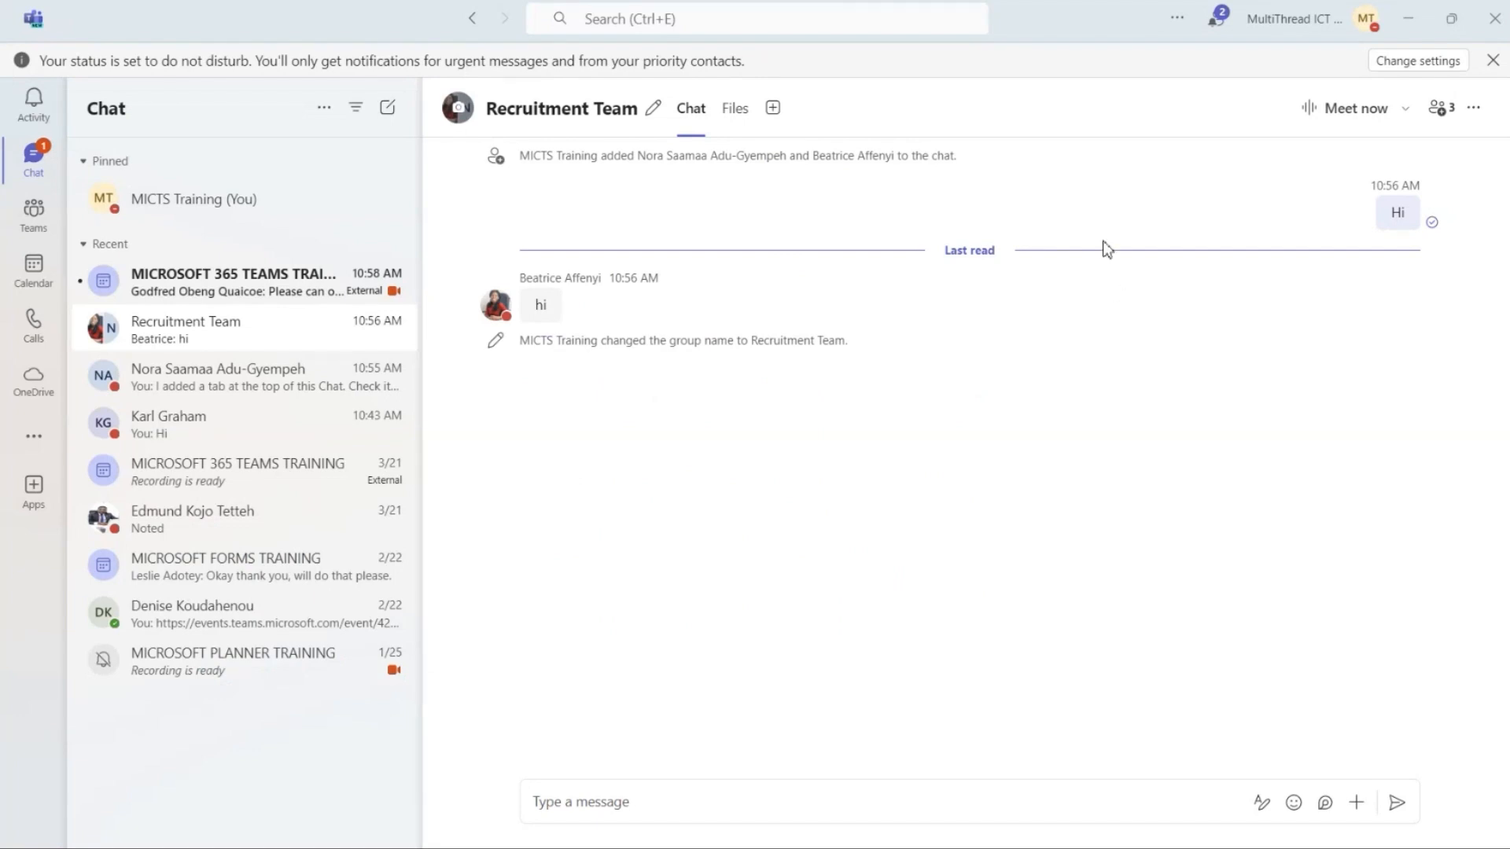
pyautogui.click(1477, 120)
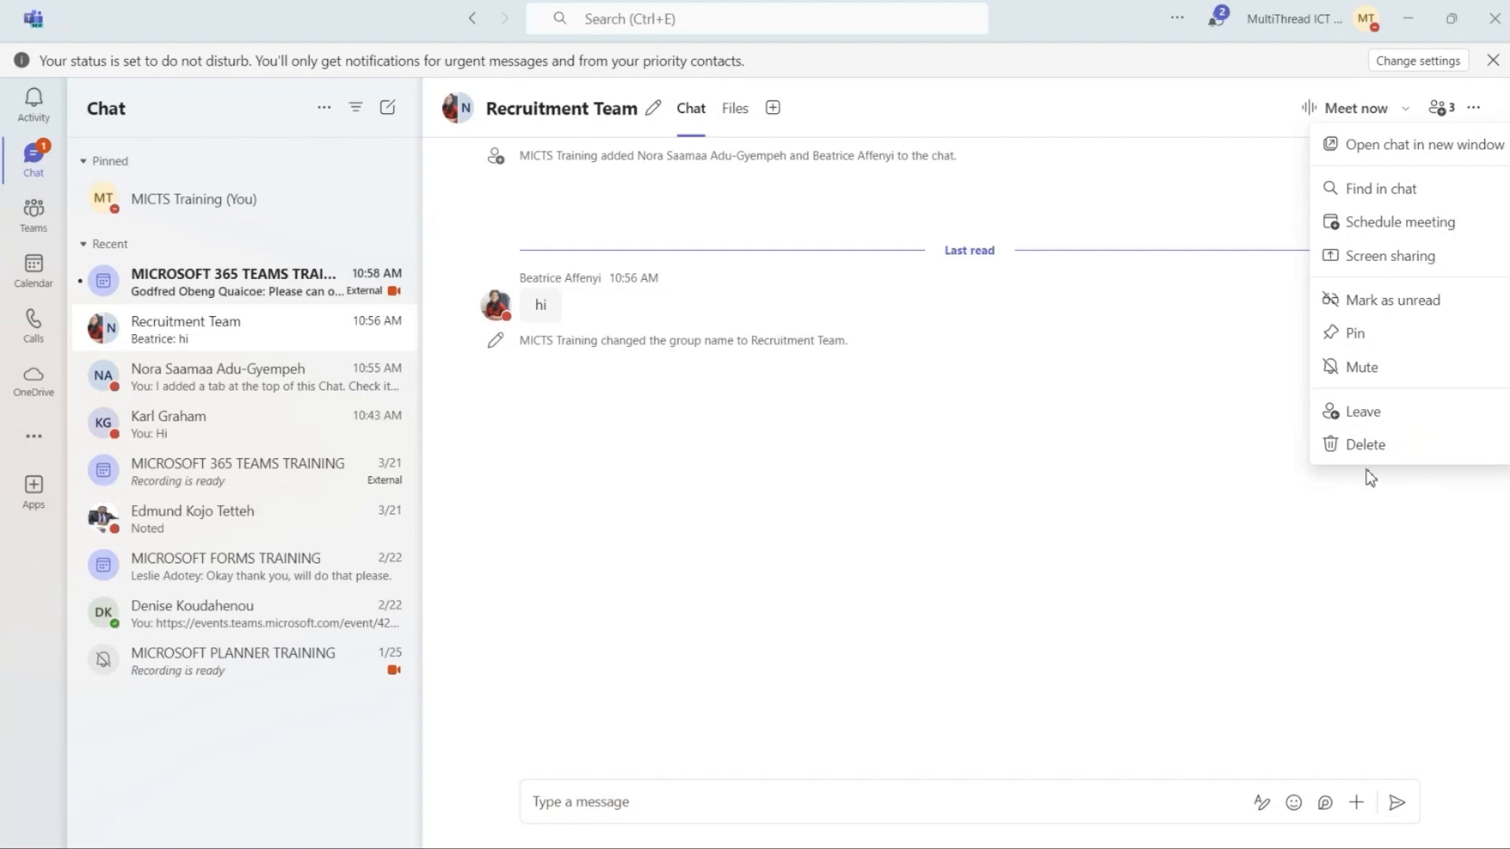
pyautogui.click(1428, 513)
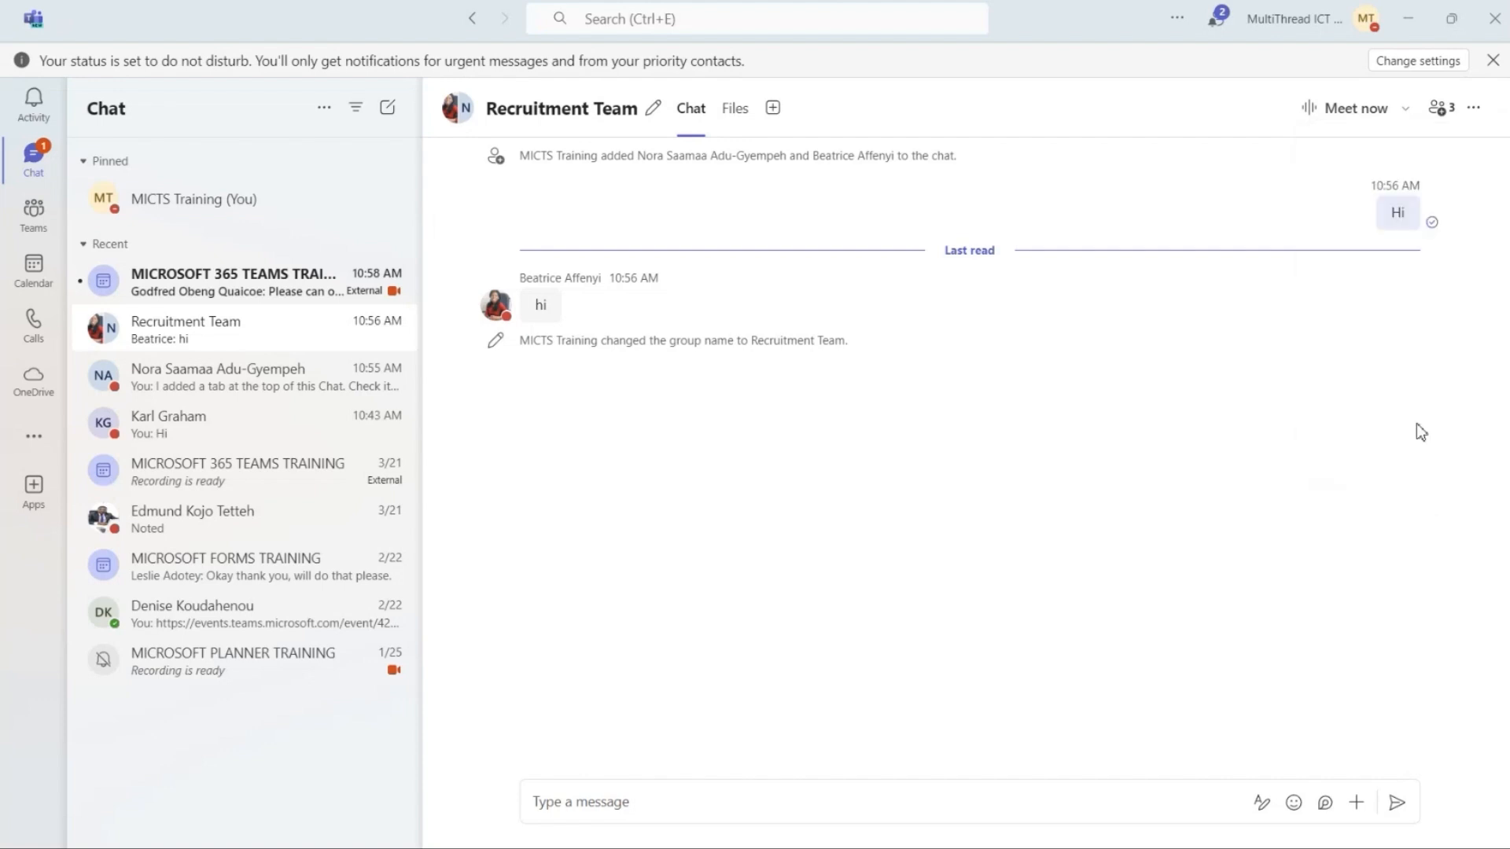
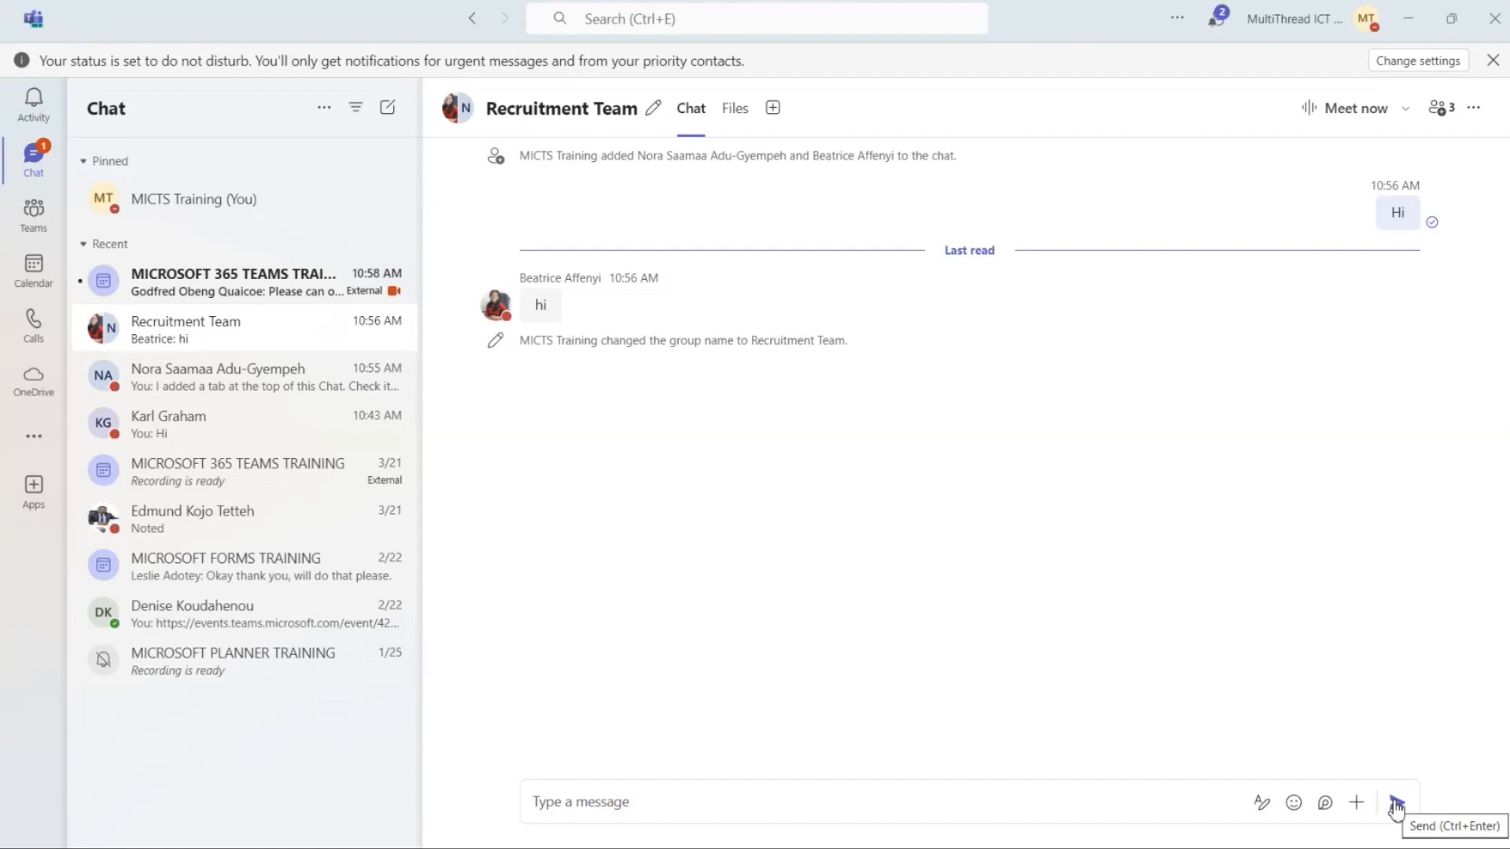
# Schedule the message "Please my food oo" to be sent to the Recruitment Team chat on Friday, July 19 at 11:00 AM.
pyautogui.click(1354, 810)
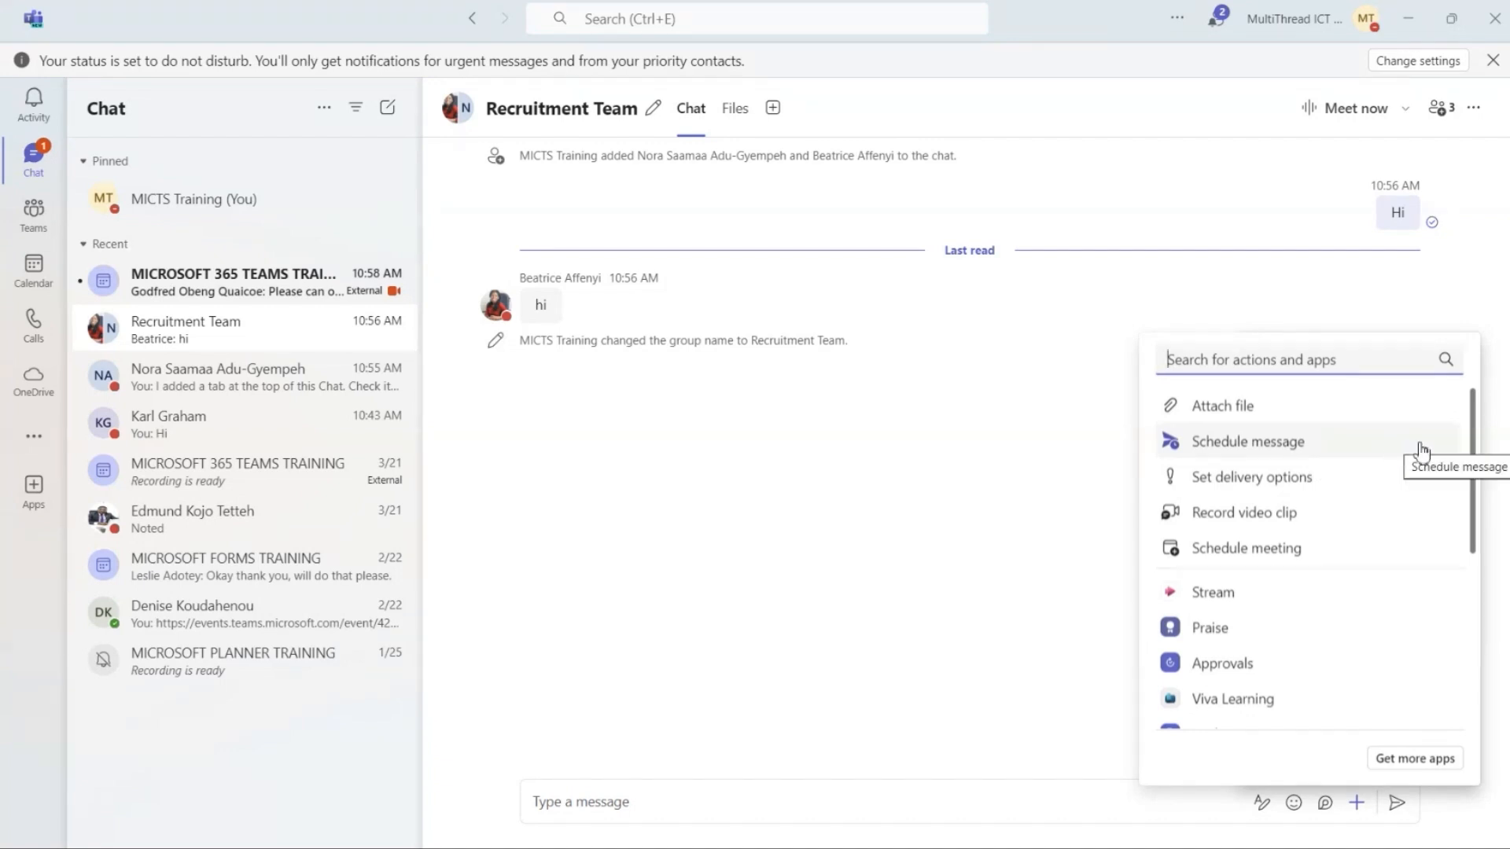
pyautogui.click(1335, 443)
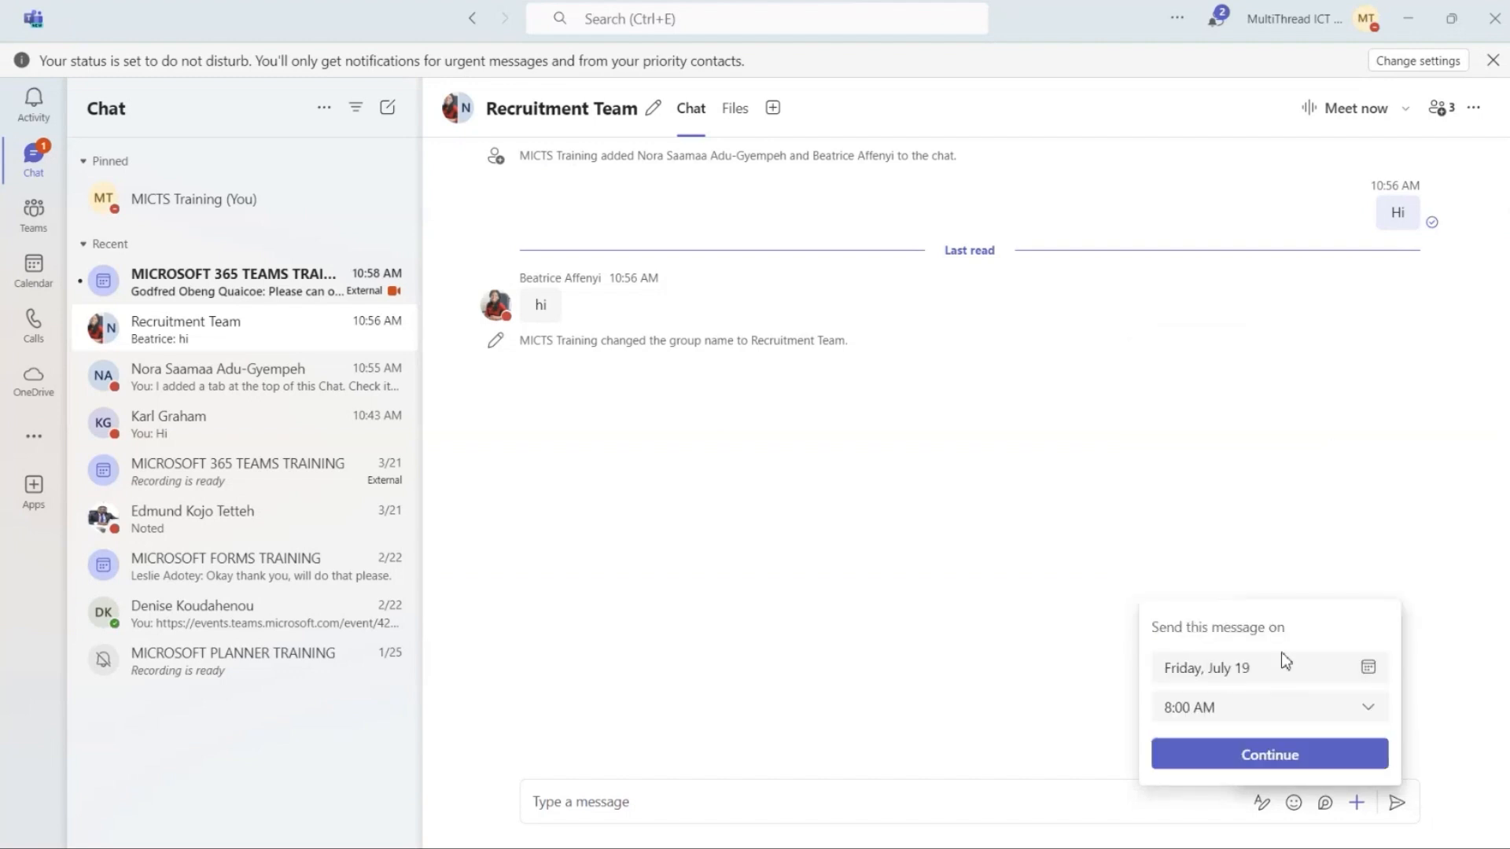
pyautogui.click(1052, 799)
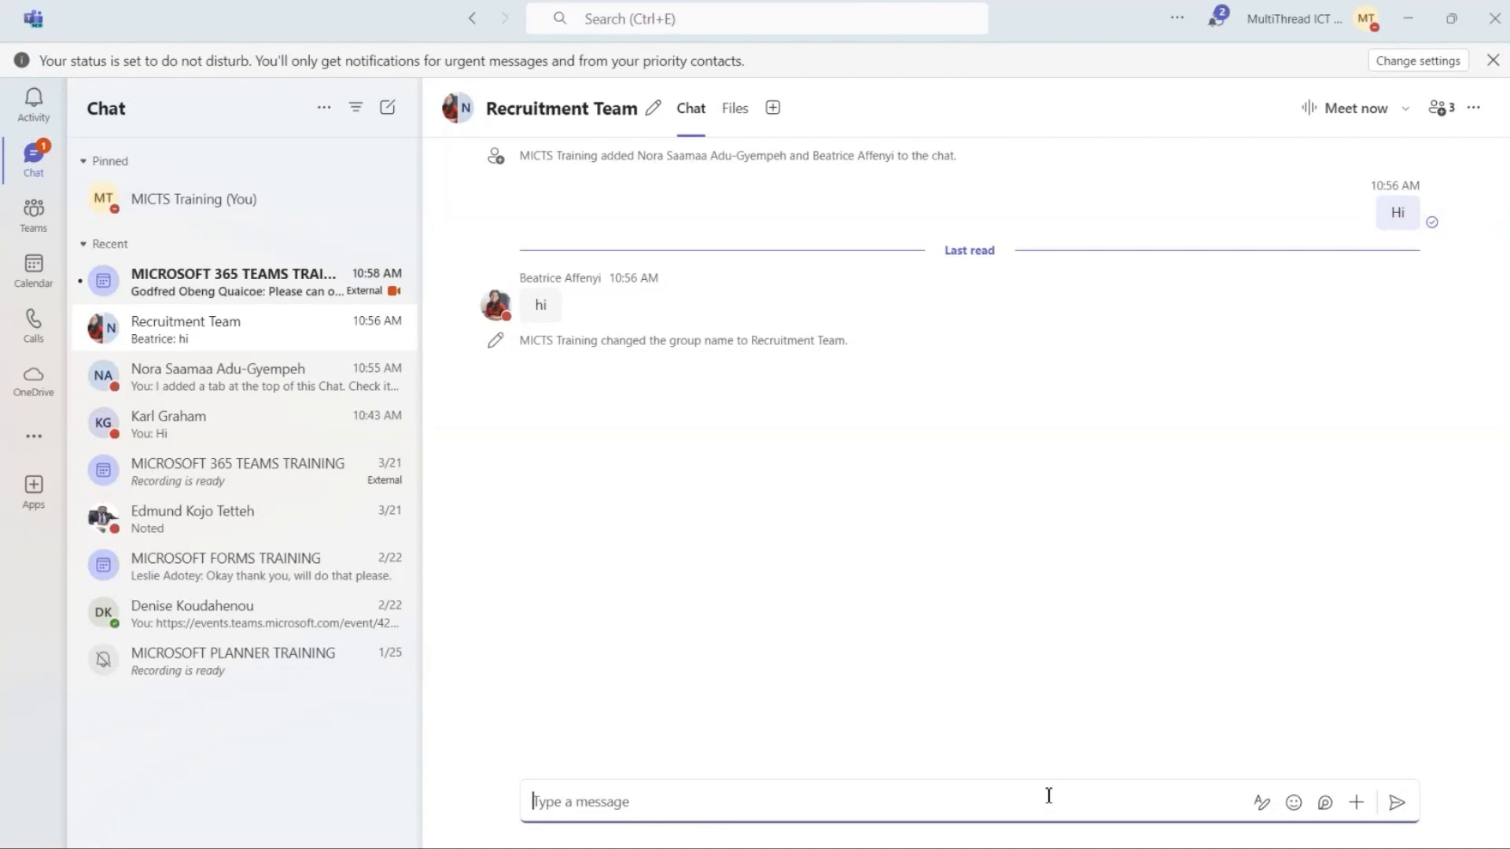
pyautogui.write('Please my food oo')
pyautogui.rightClick(1395, 802)
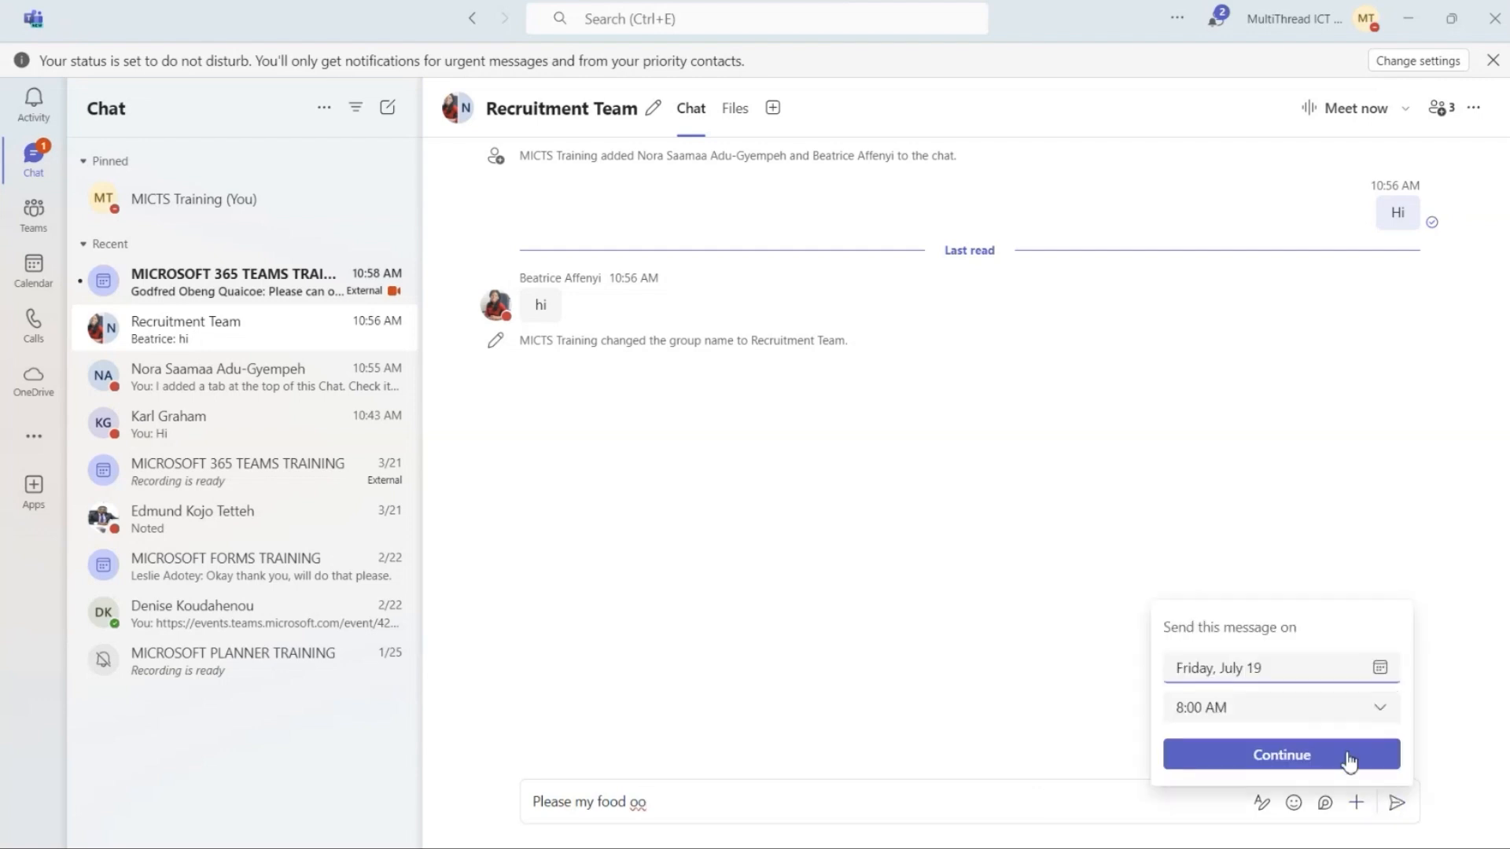
pyautogui.click(1341, 704)
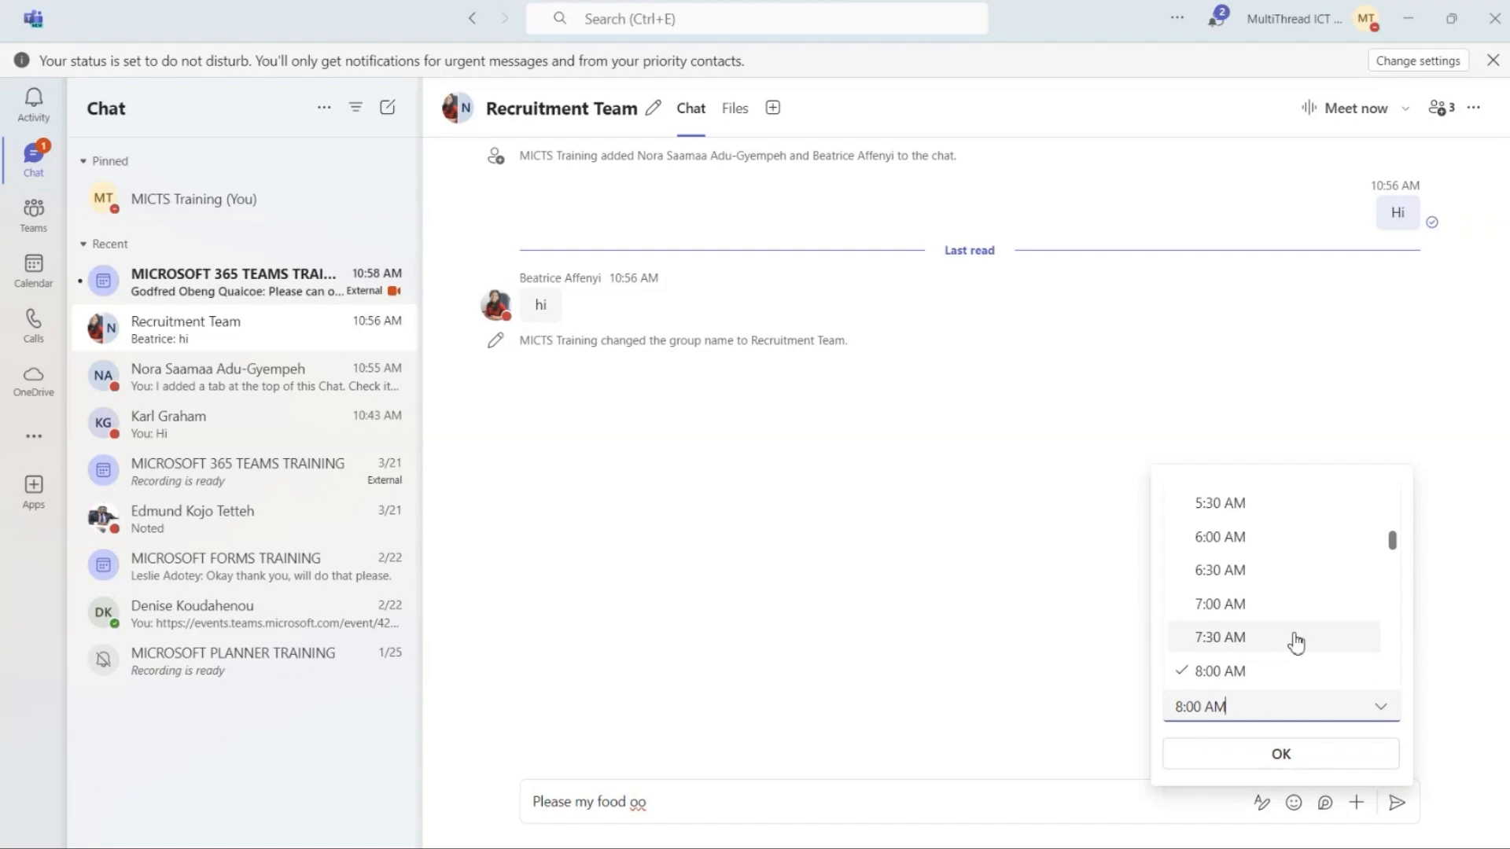
pyautogui.scroll(-3, 1296, 642)
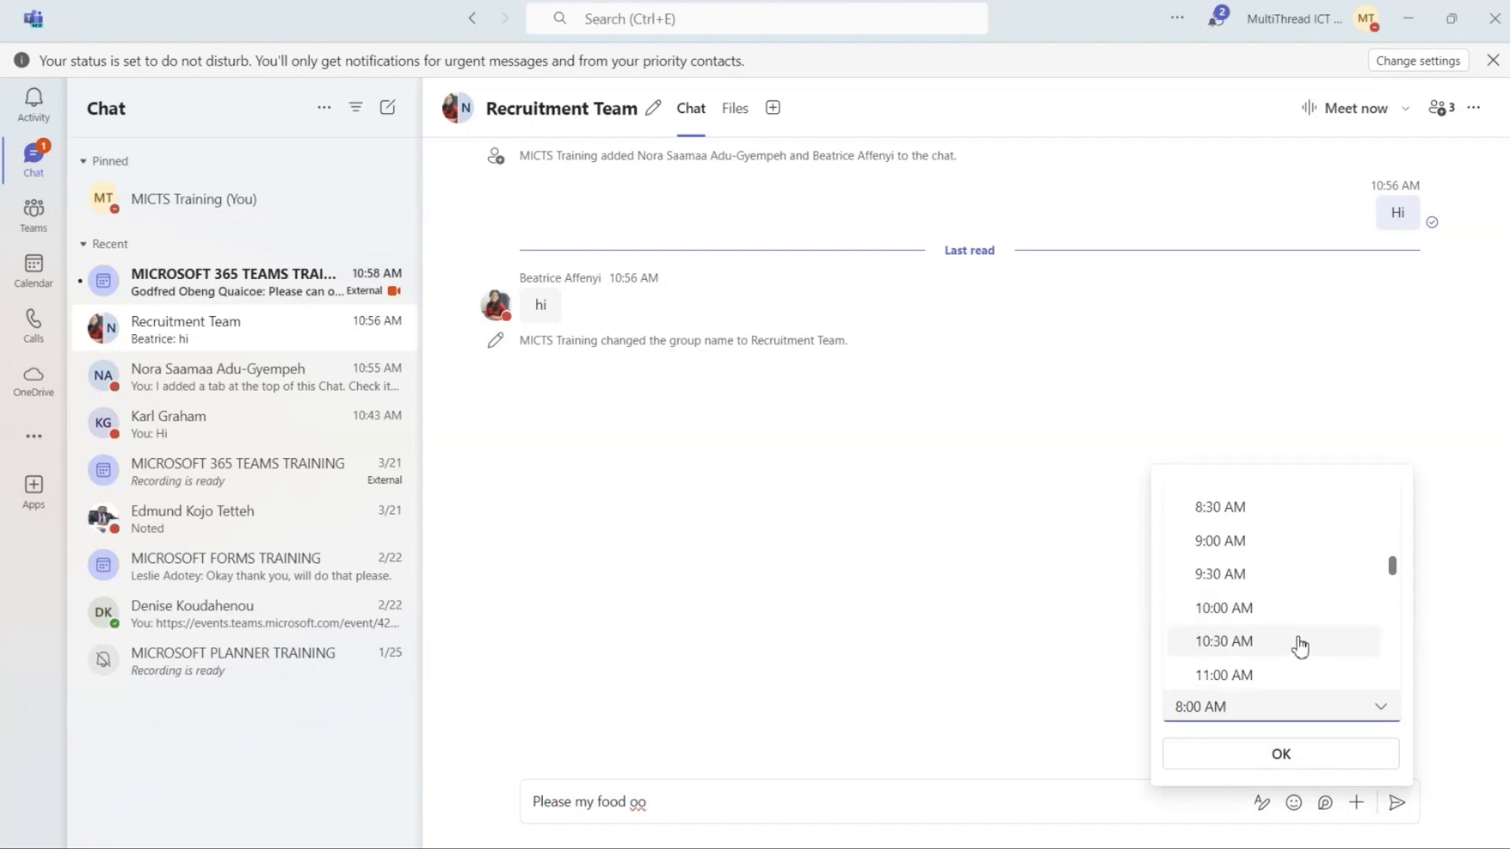
pyautogui.scroll(-2, 1299, 645)
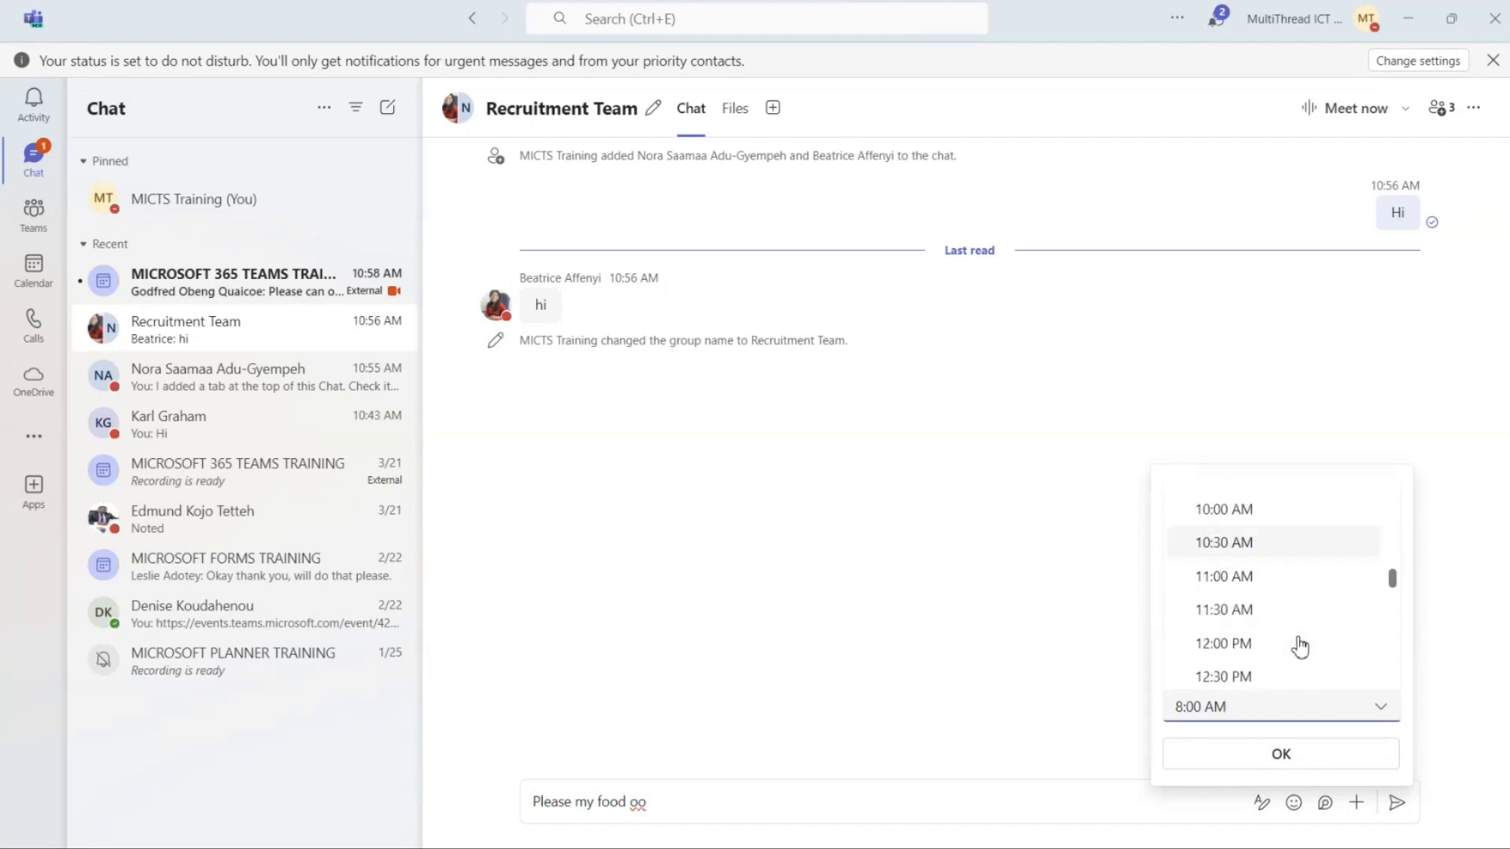
pyautogui.click(1280, 578)
pyautogui.click(1338, 756)
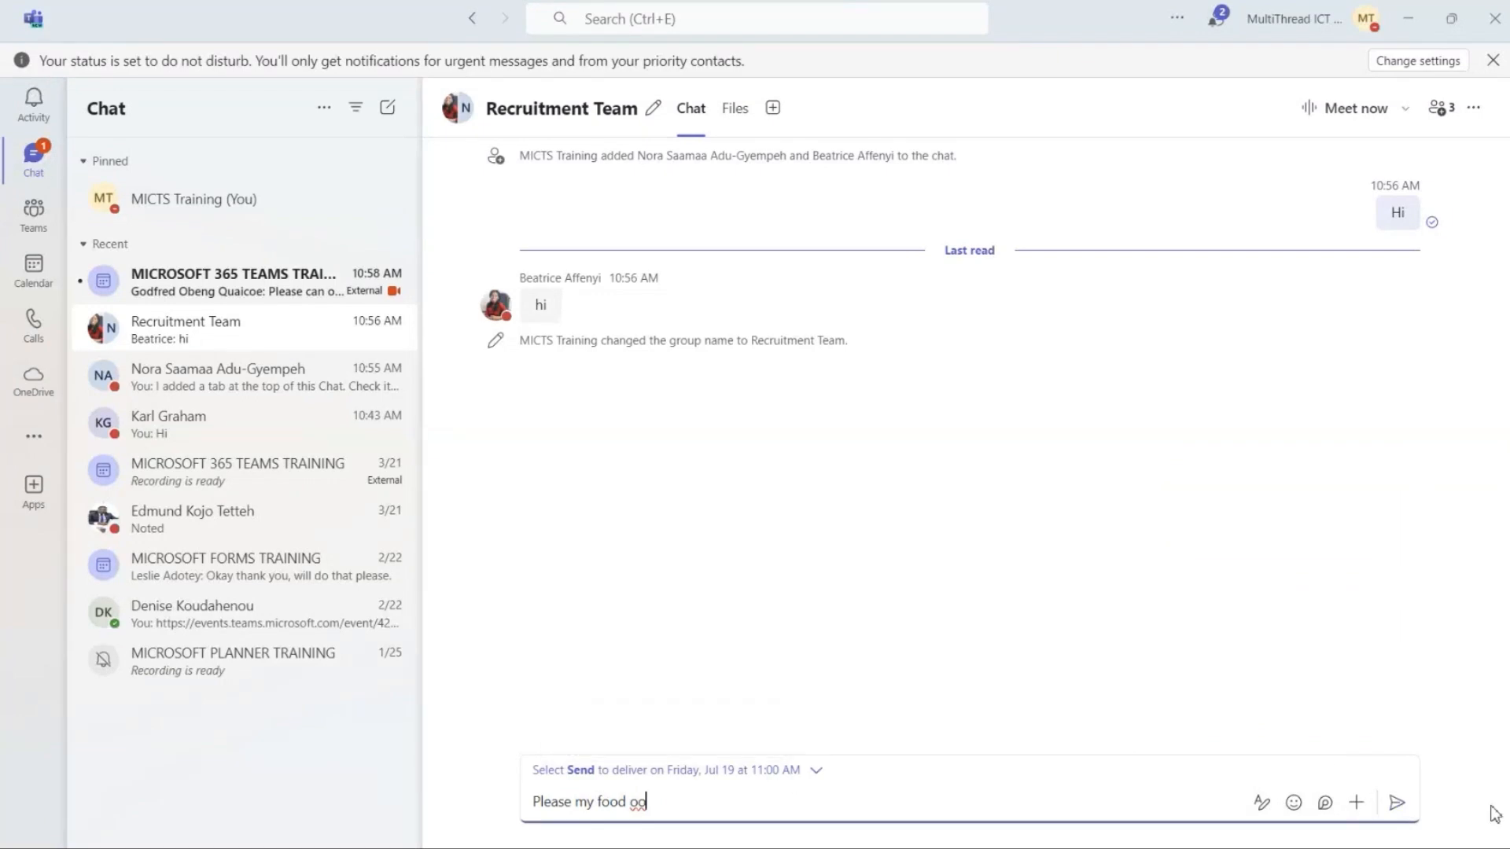
pyautogui.press('Return')
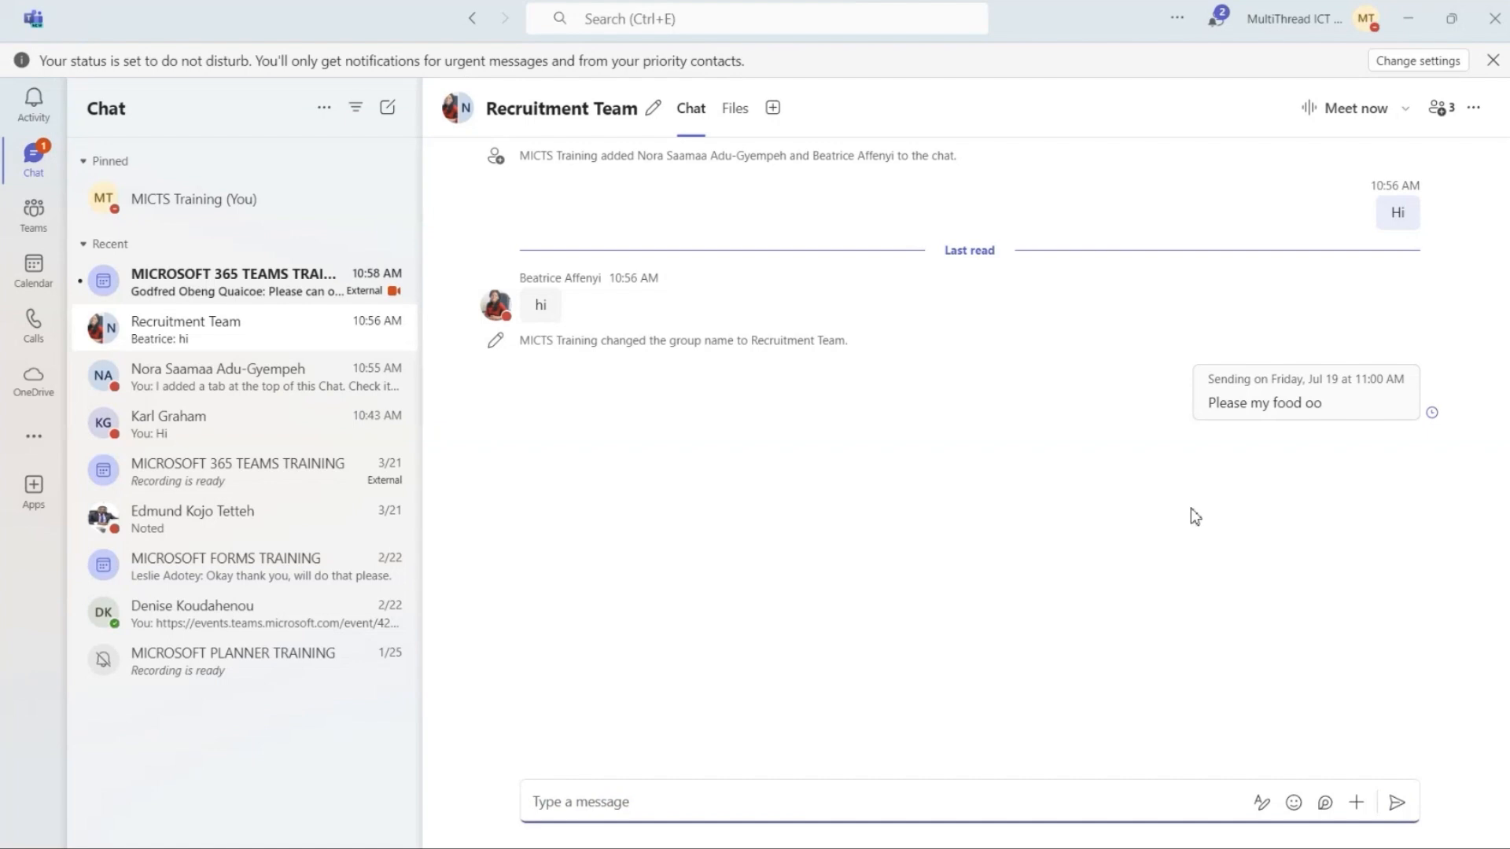
pyautogui.moveTo(1253, 396)
# Review the options for creating a team from scratch, from a template, from another team or from a Microsoft 365 group.
pyautogui.click(34, 216)
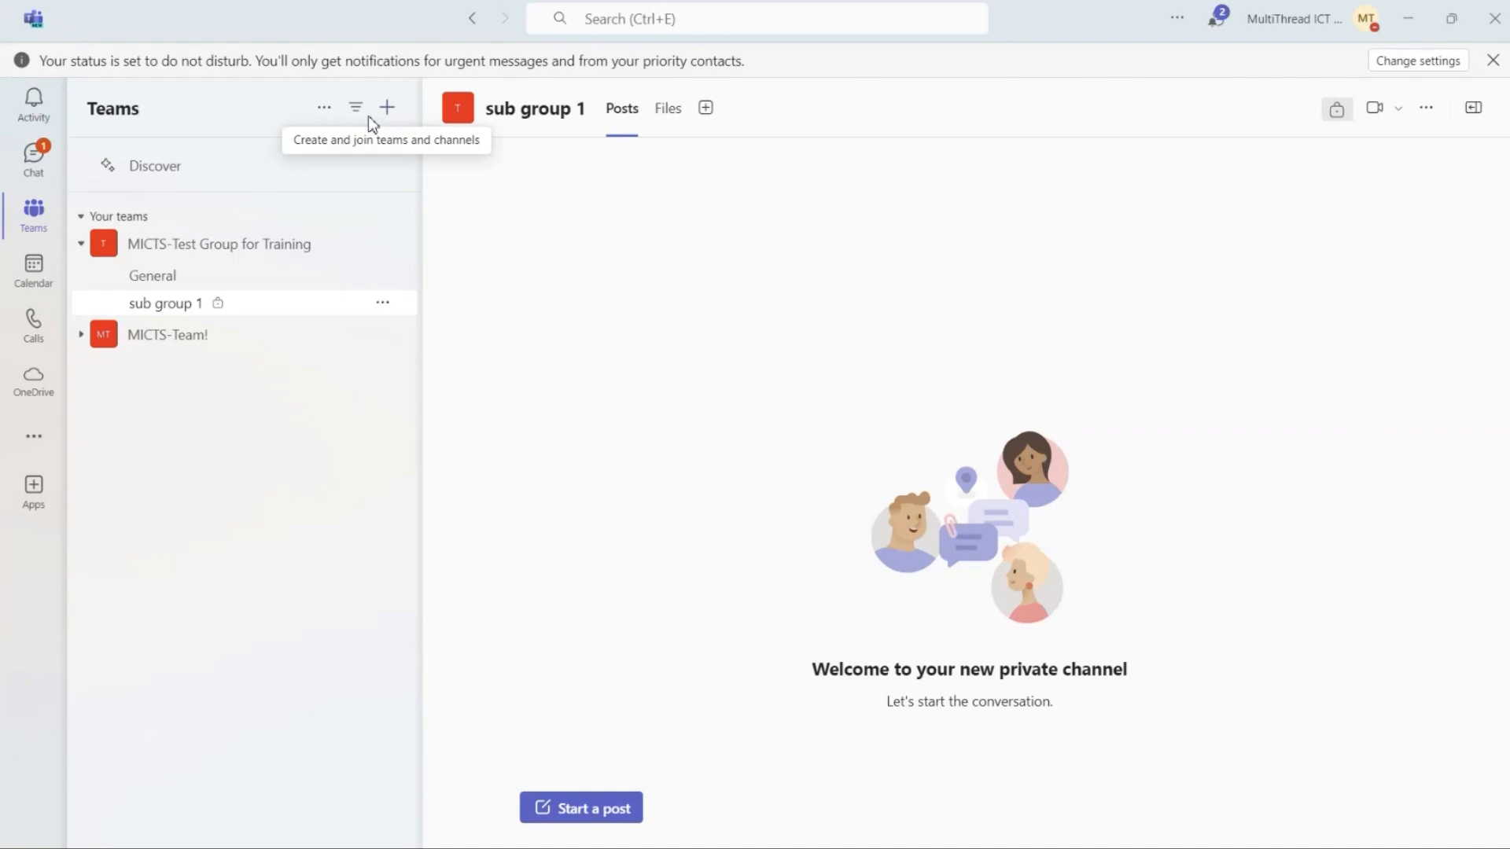
pyautogui.click(391, 113)
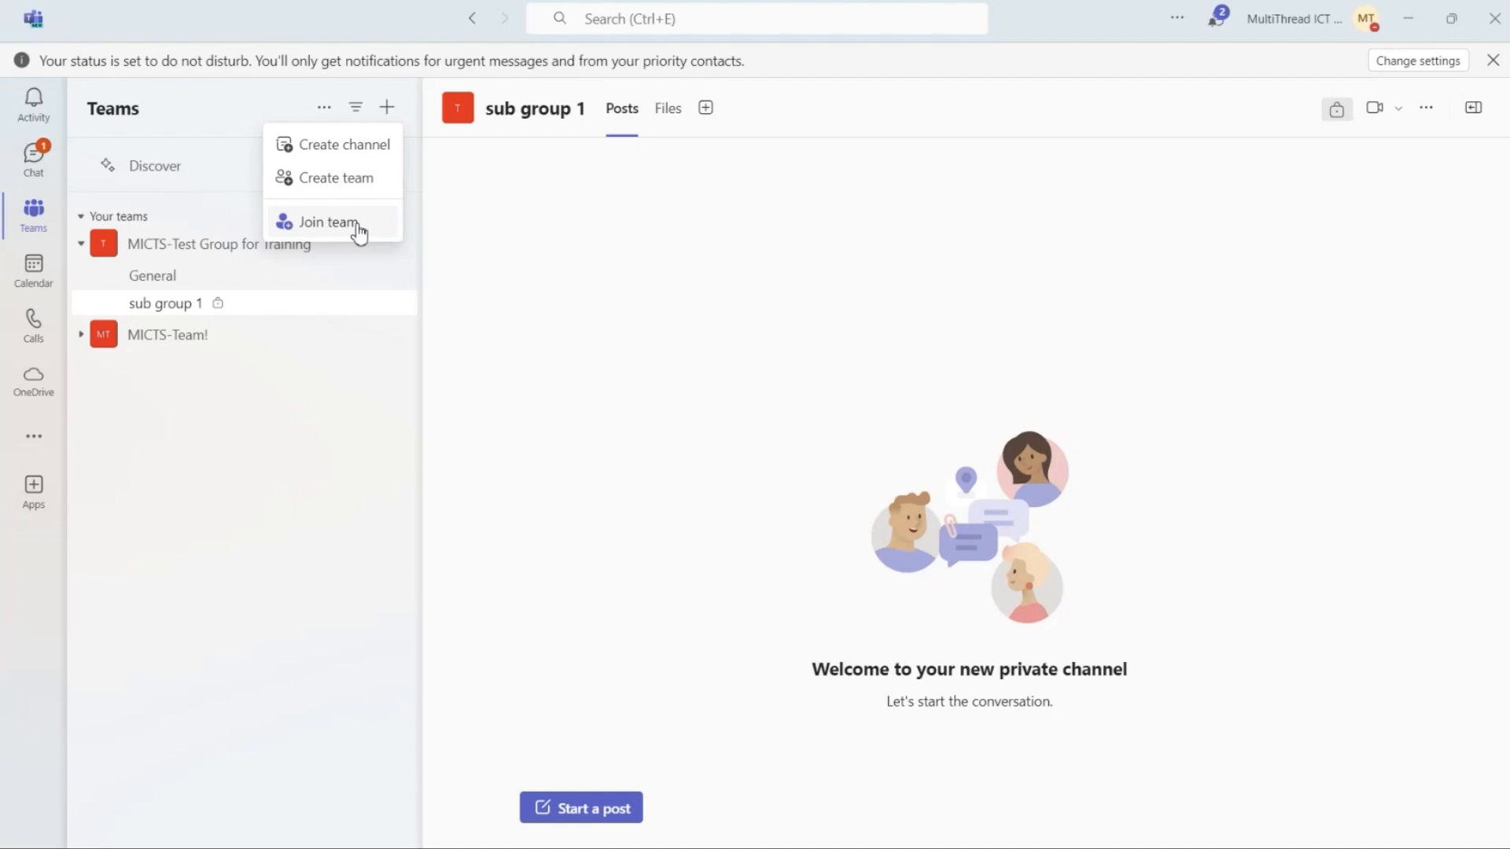
pyautogui.click(370, 180)
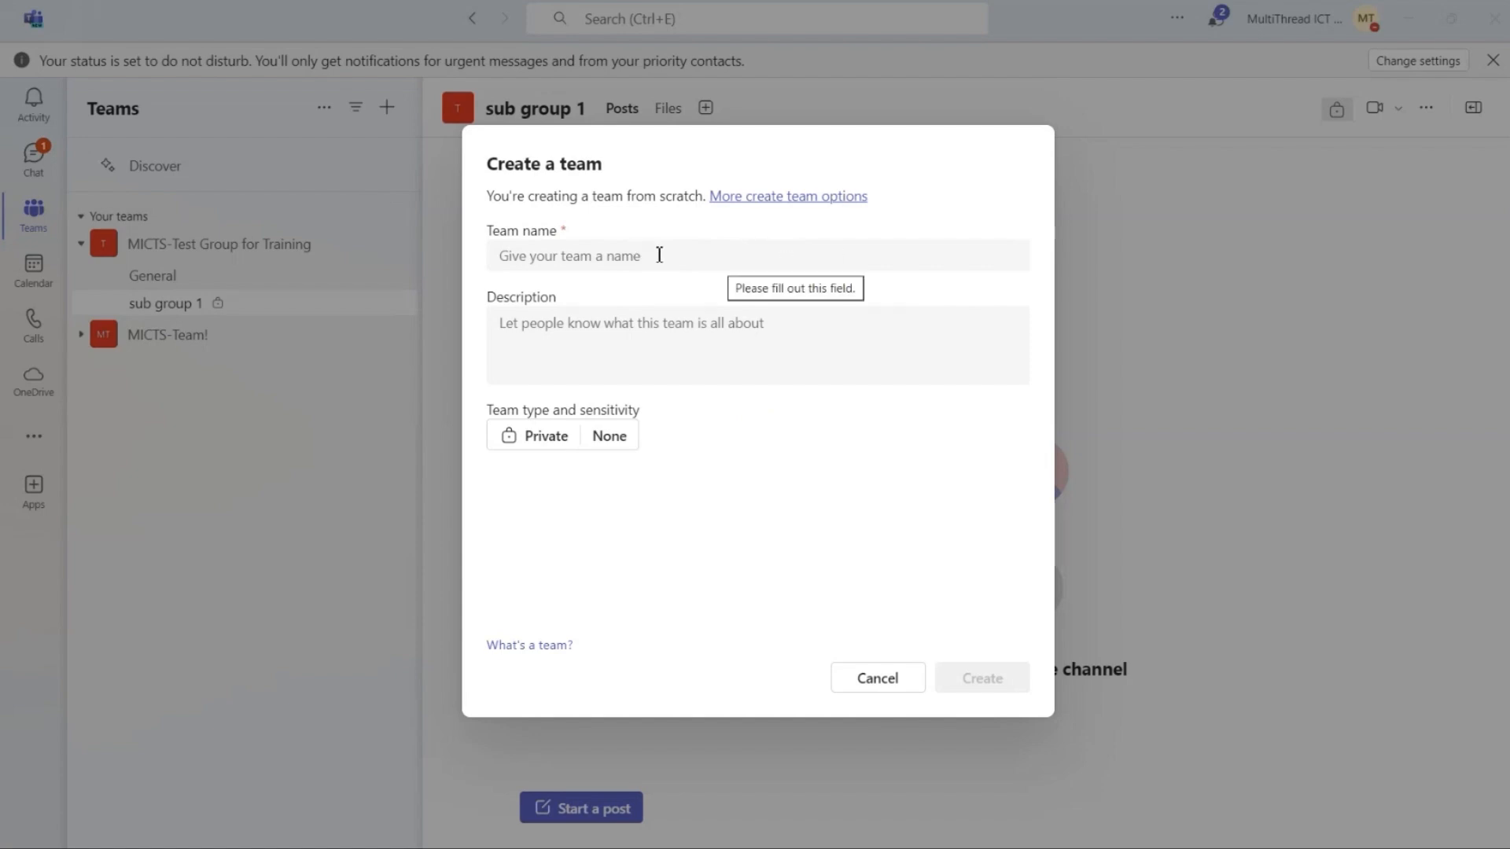
pyautogui.click(788, 199)
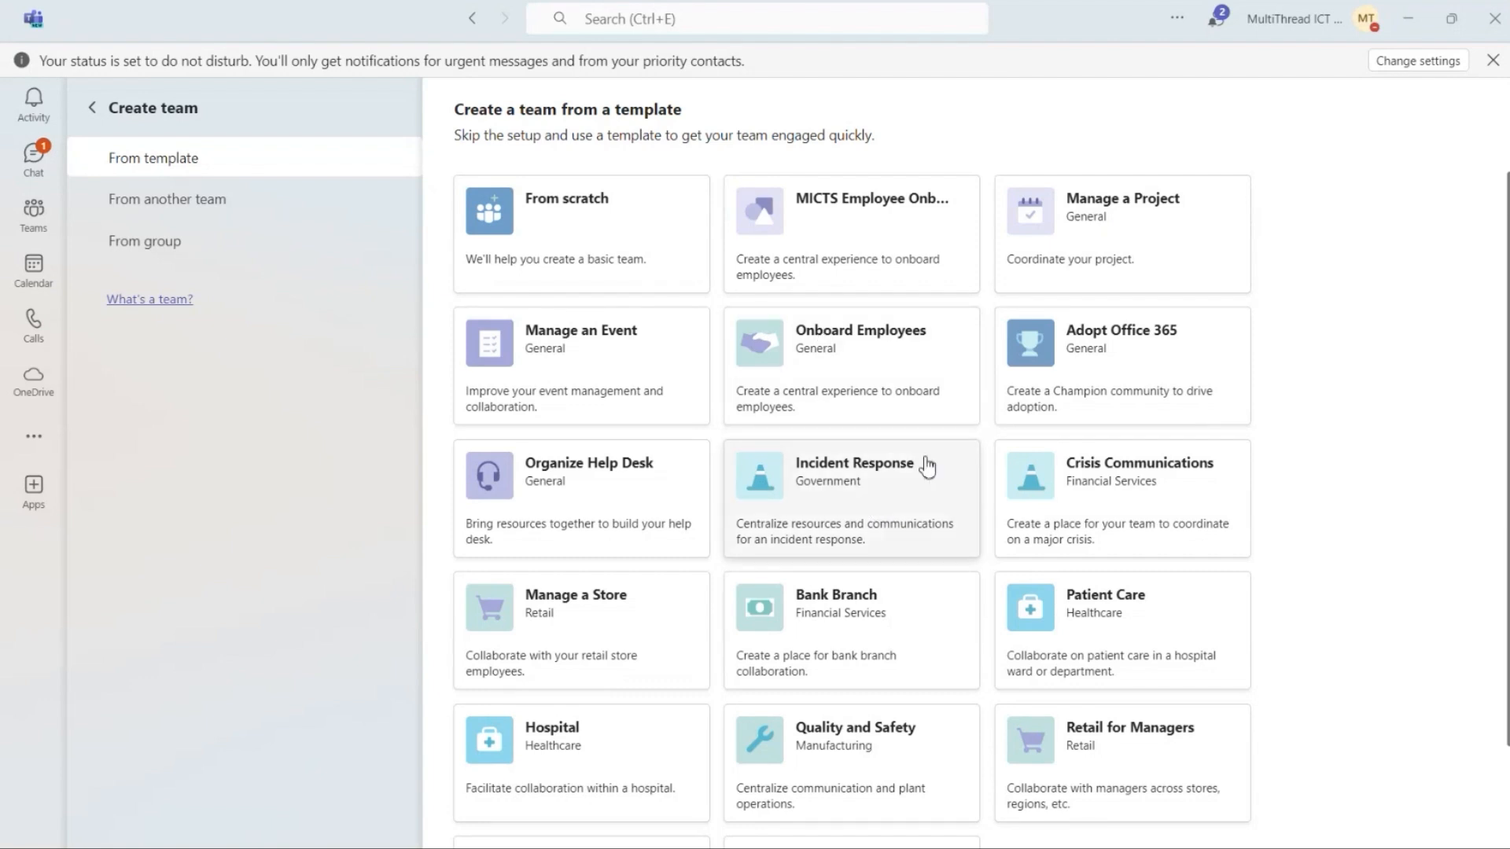
pyautogui.scroll(-2, 927, 472)
pyautogui.scroll(2, 801, 491)
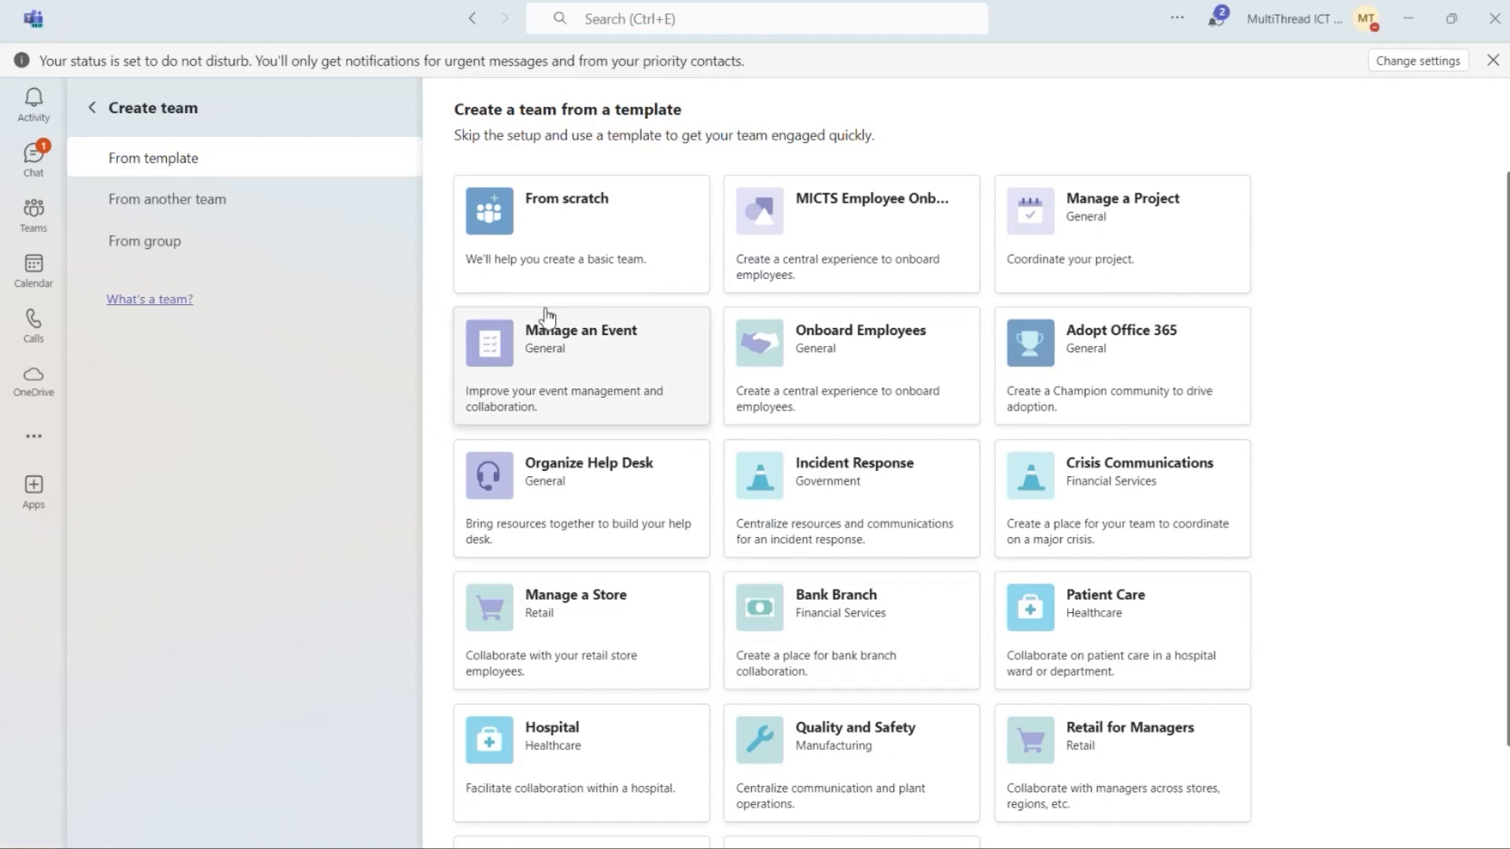
pyautogui.click(206, 206)
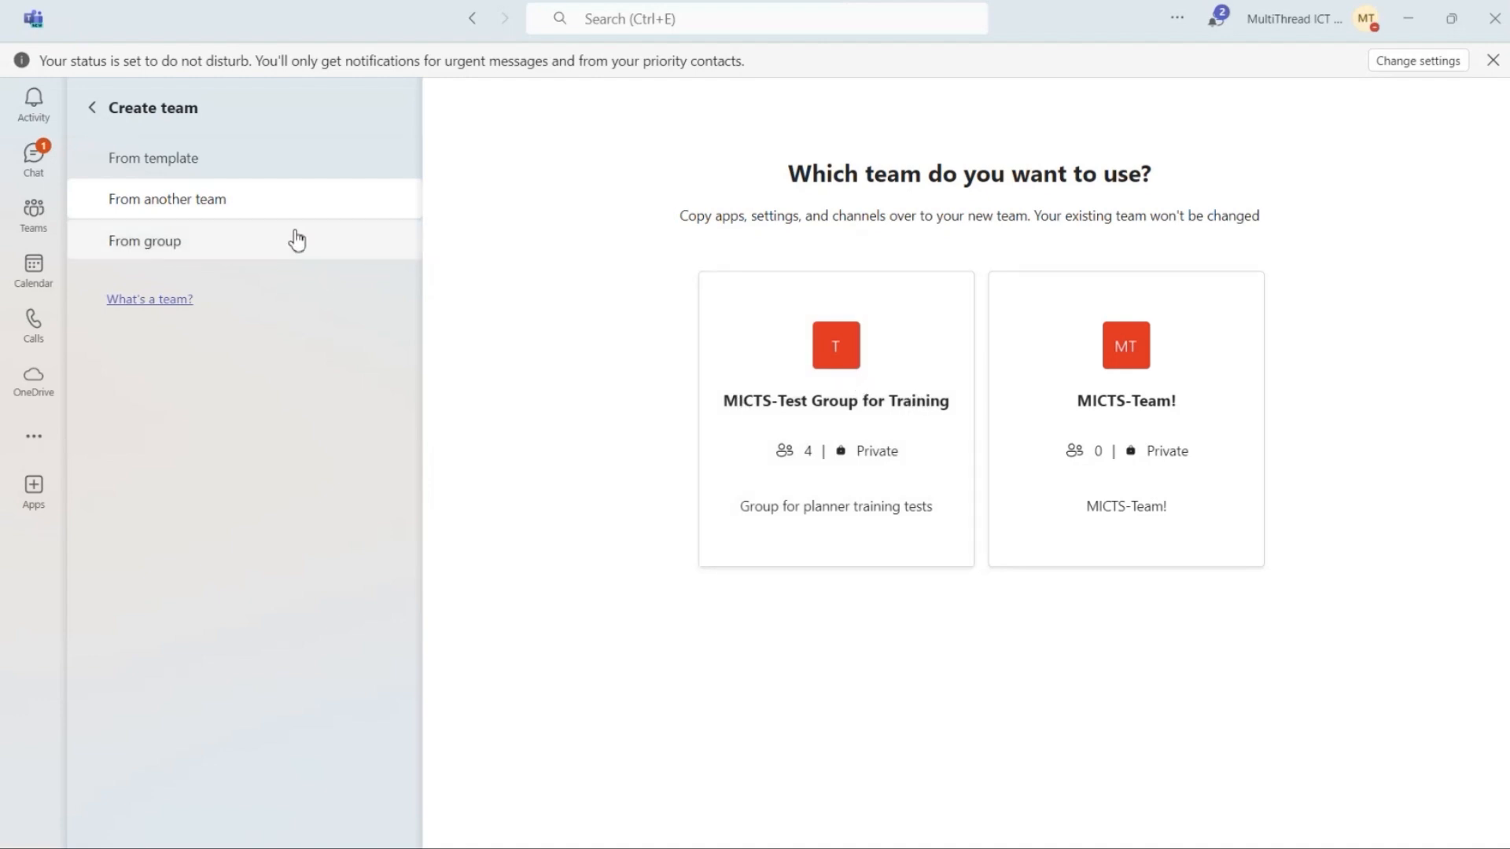
pyautogui.click(343, 257)
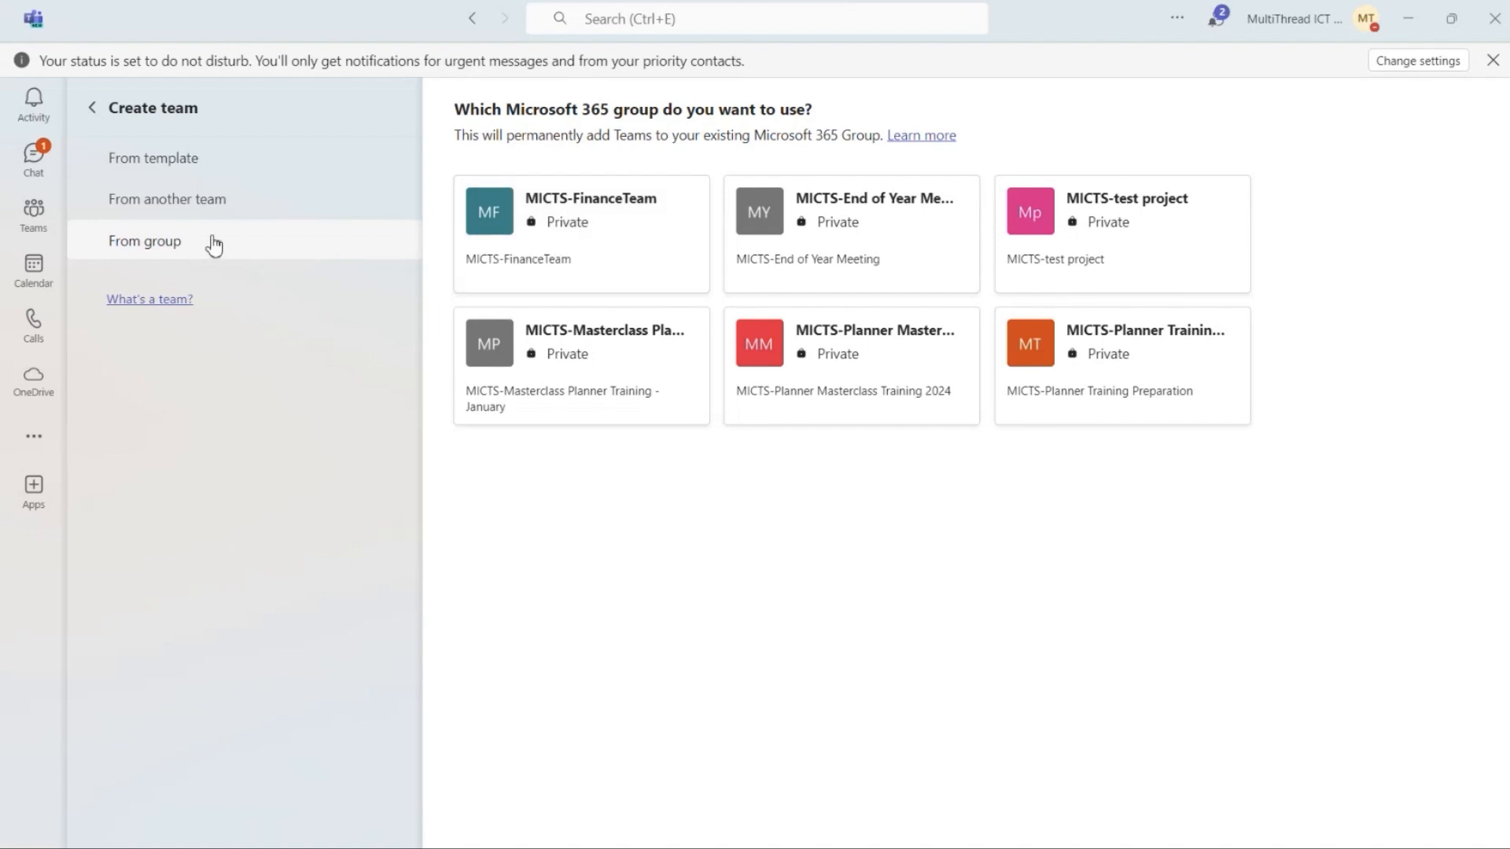
# Create a private team from scratch named "HR Department" with no description and sensitivity None.
pyautogui.click(182, 173)
pyautogui.click(585, 234)
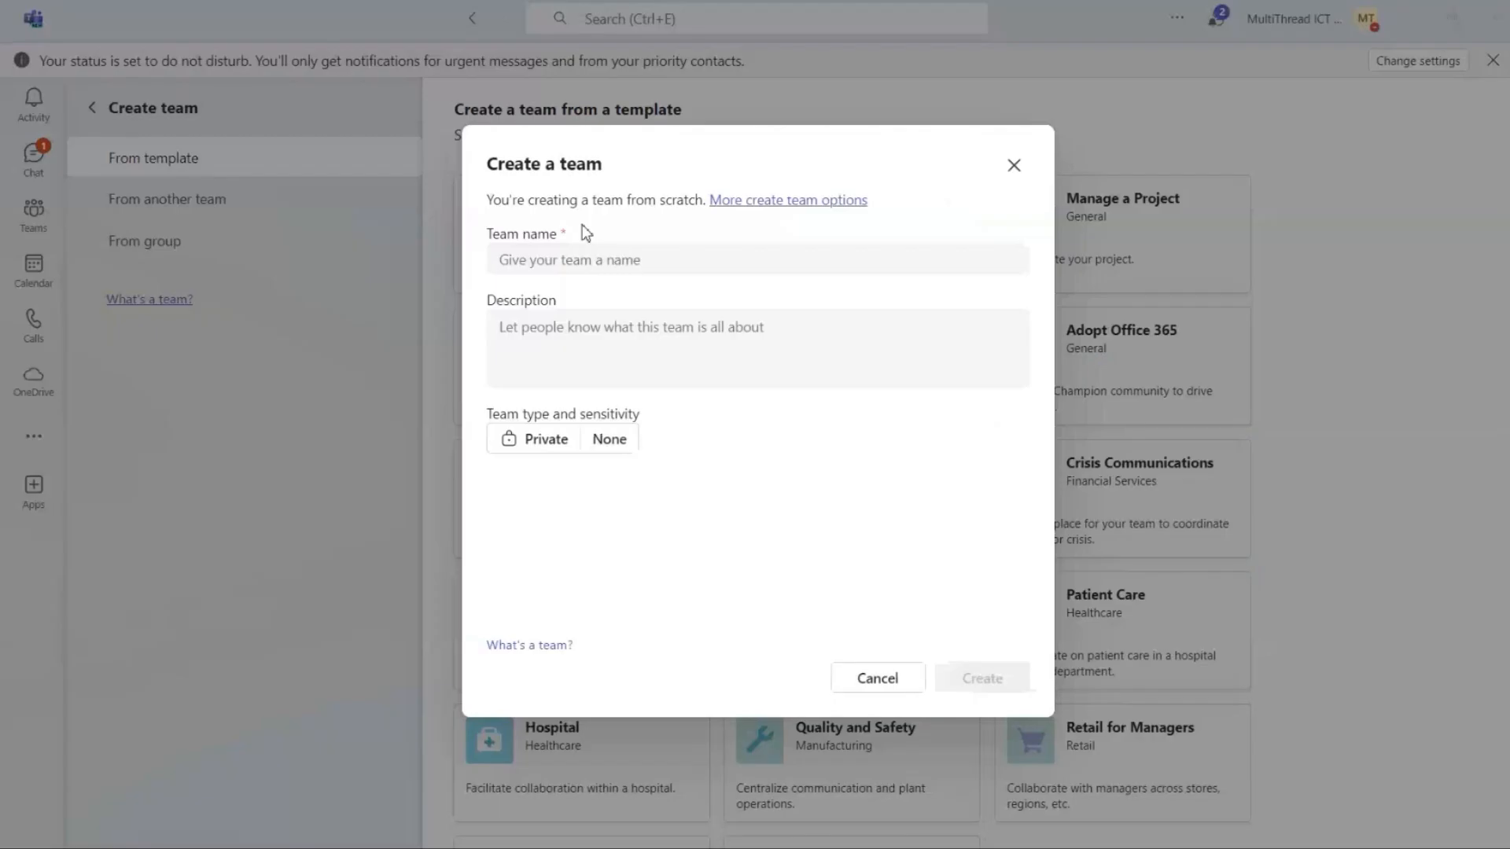
pyautogui.click(676, 257)
pyautogui.write('HR ')
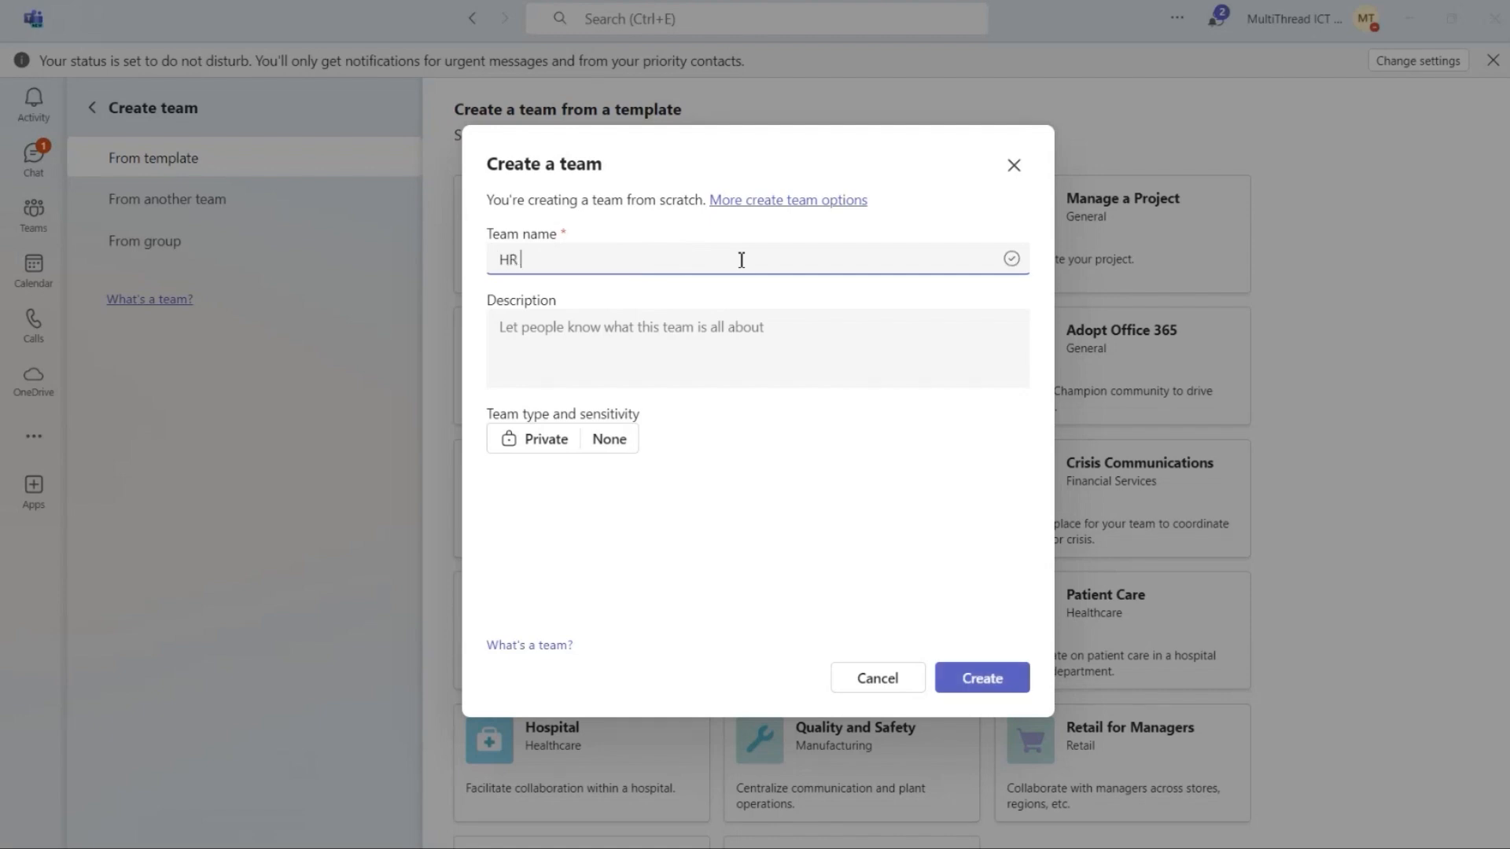
pyautogui.write('Department')
pyautogui.click(792, 328)
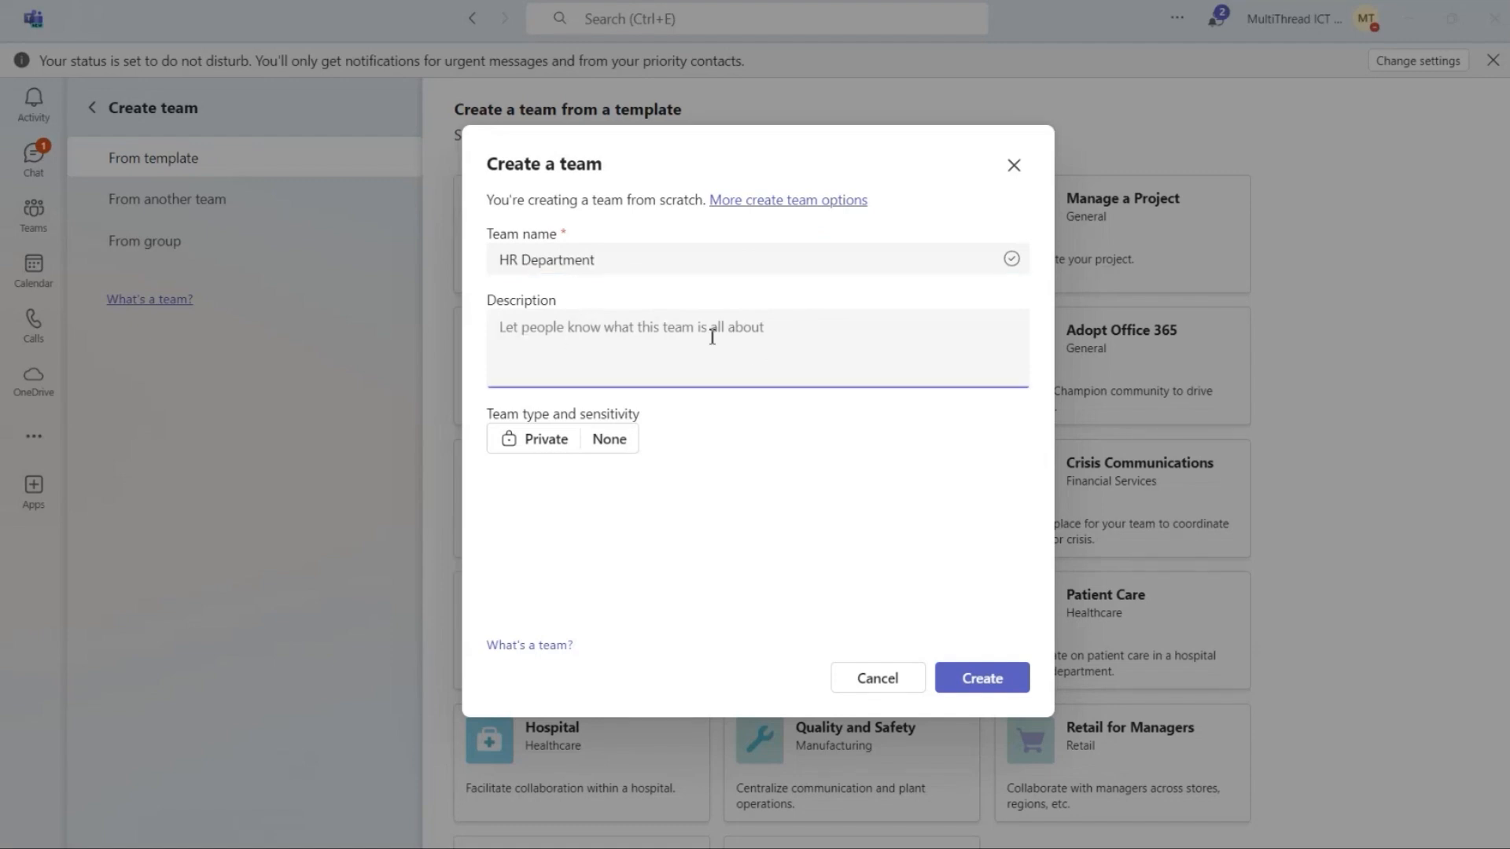
pyautogui.click(555, 442)
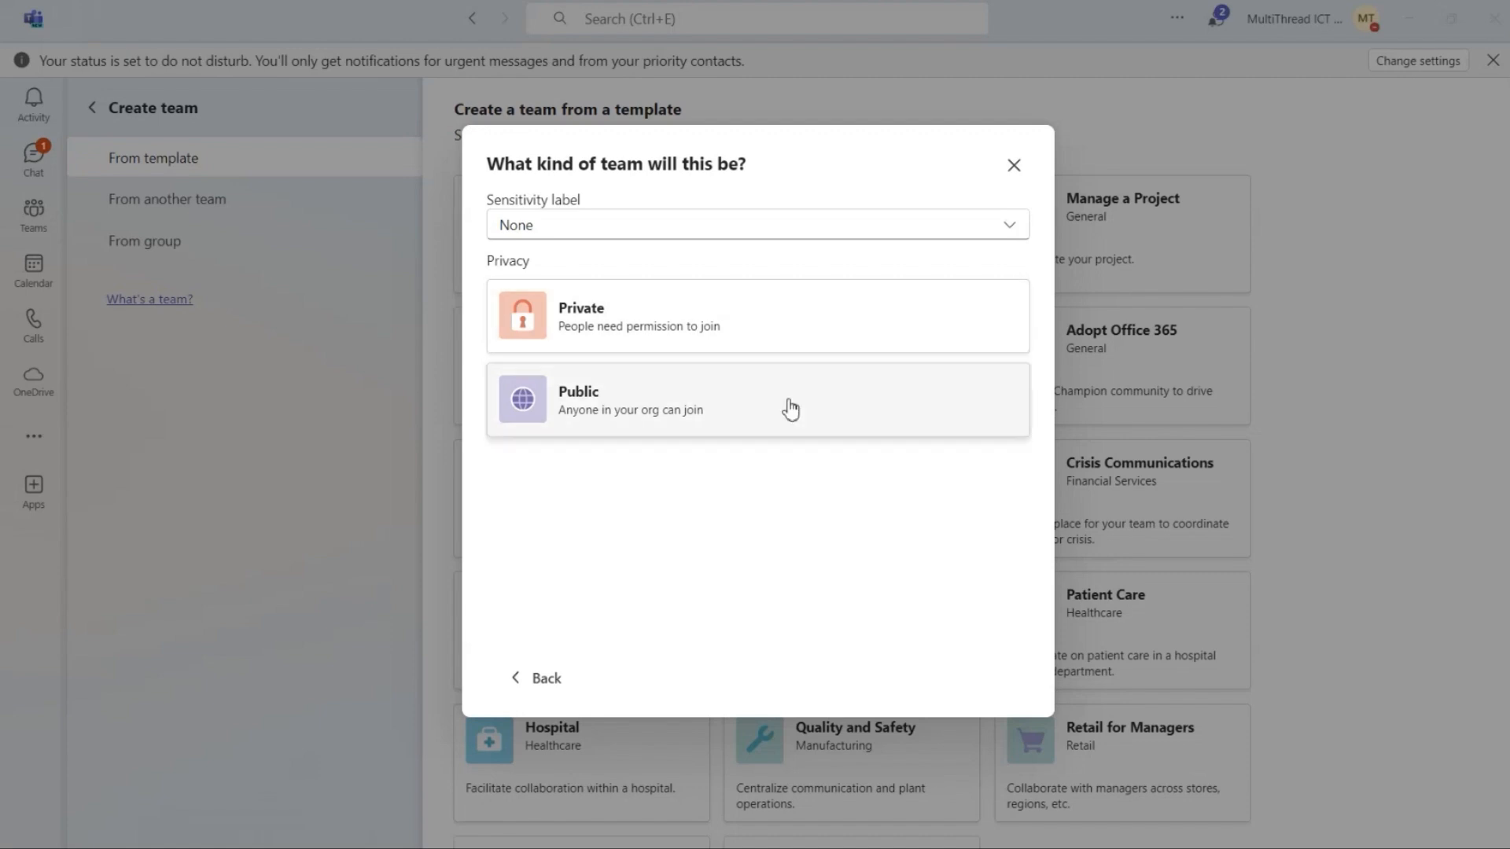
pyautogui.click(694, 326)
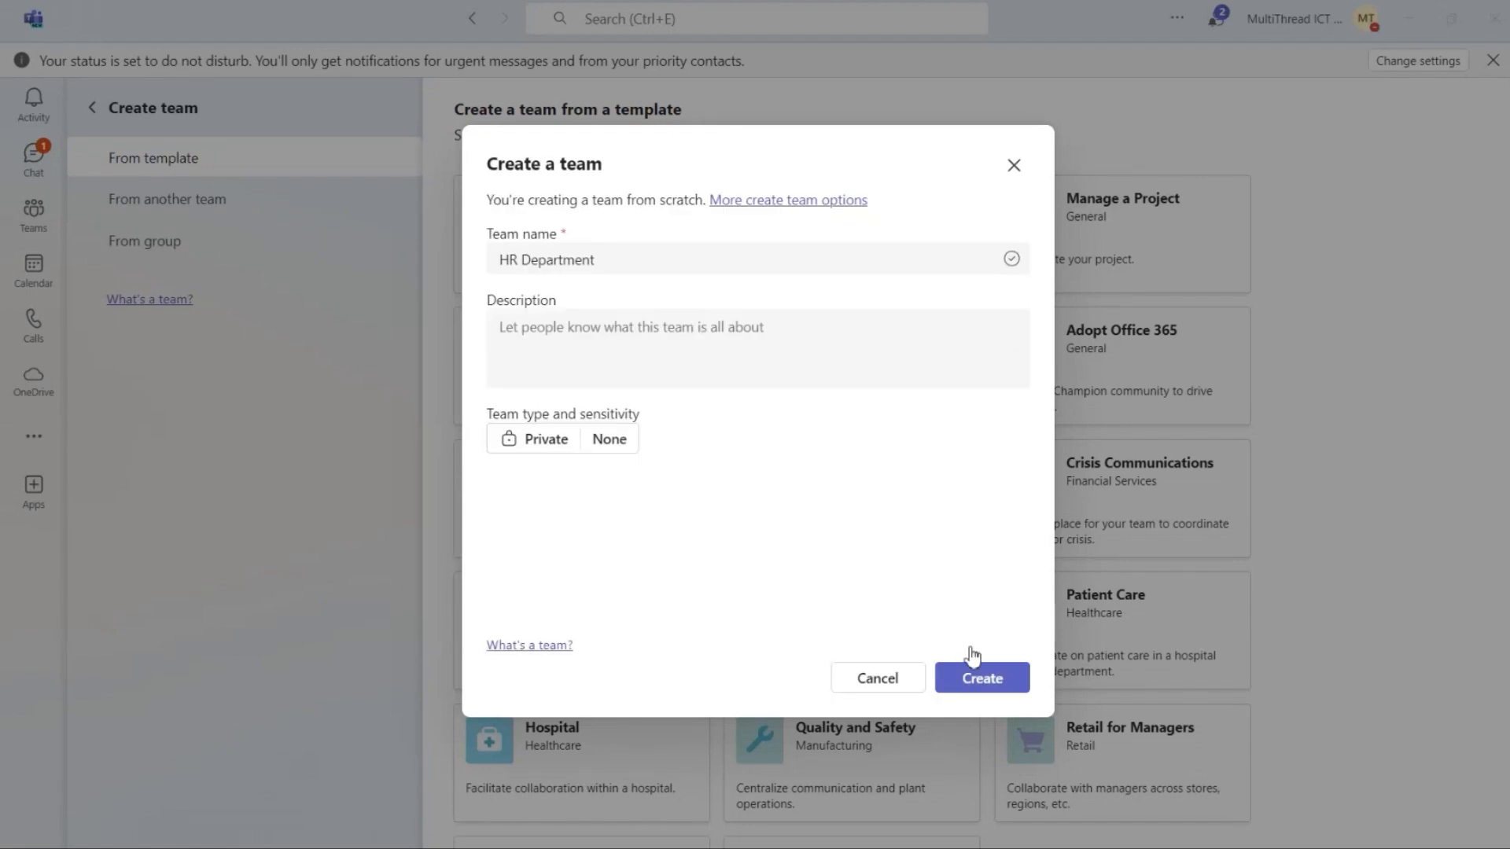
pyautogui.click(966, 678)
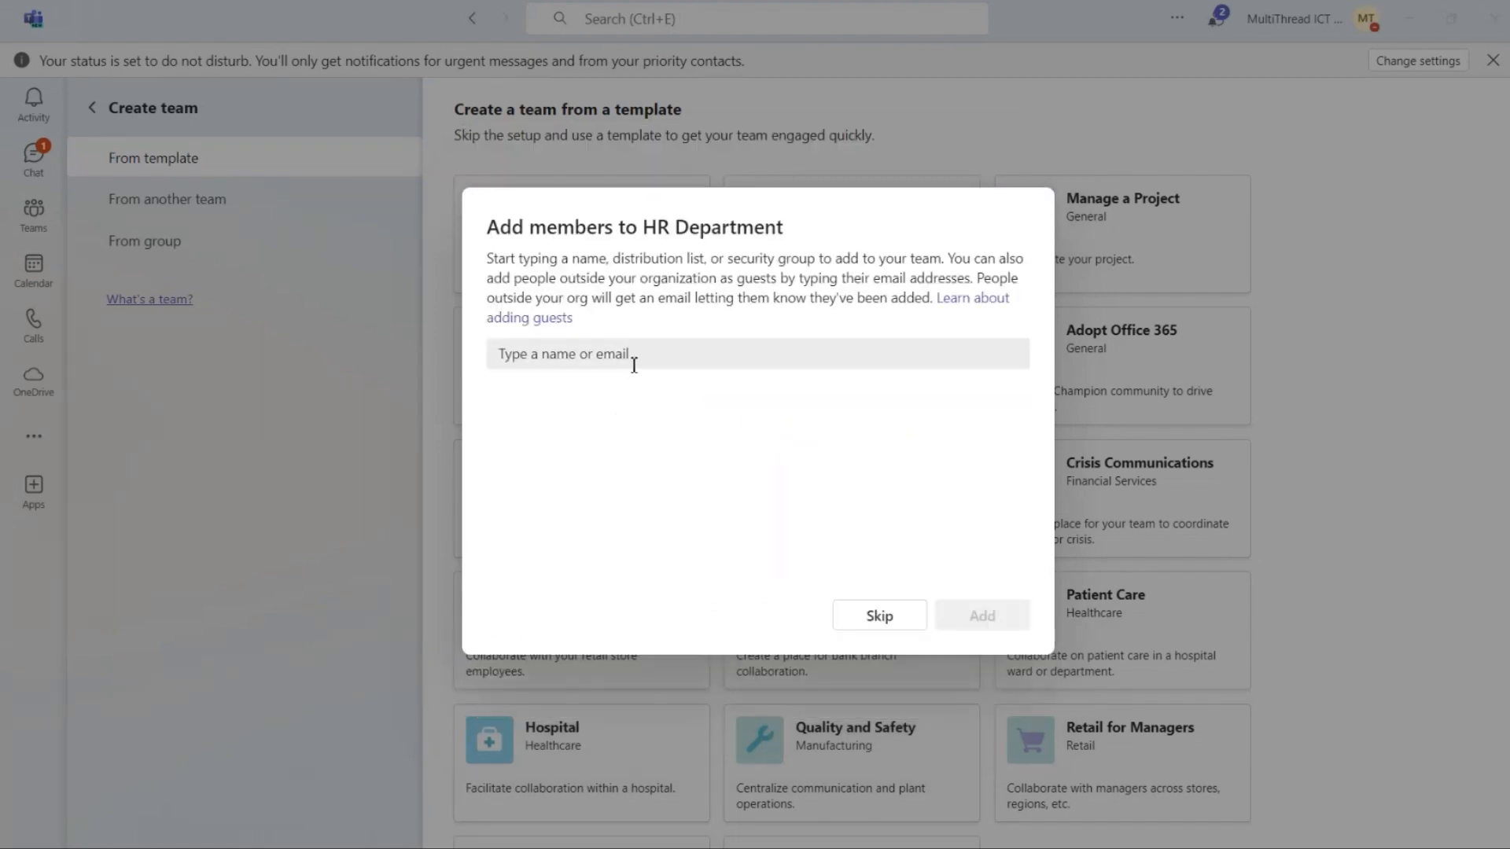
# Search for the Marketing Officer by first name and add that colleague to the HR Department team as a member.
pyautogui.click(724, 354)
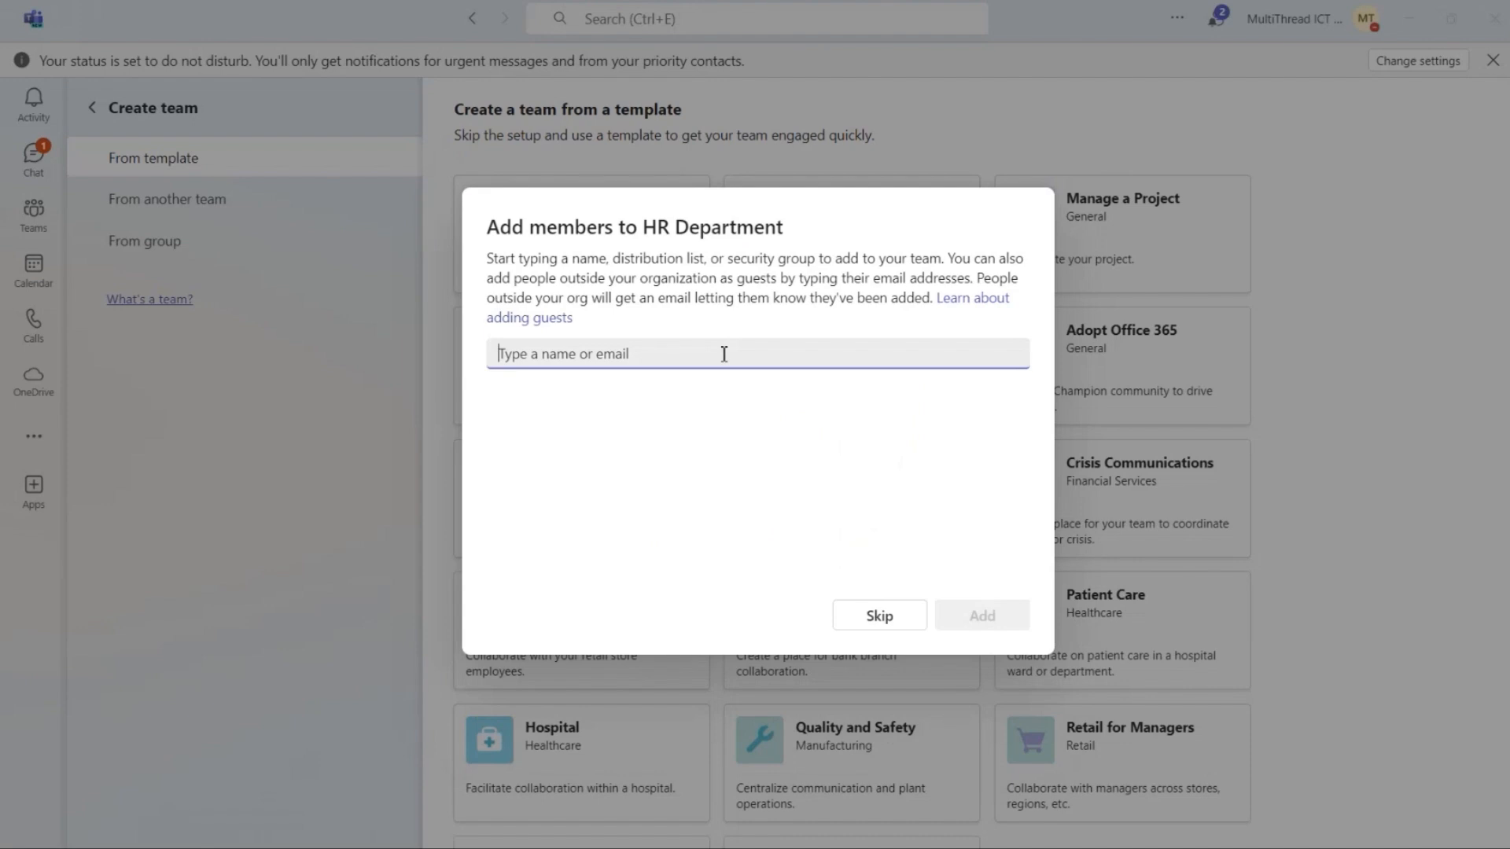
pyautogui.write('nora')
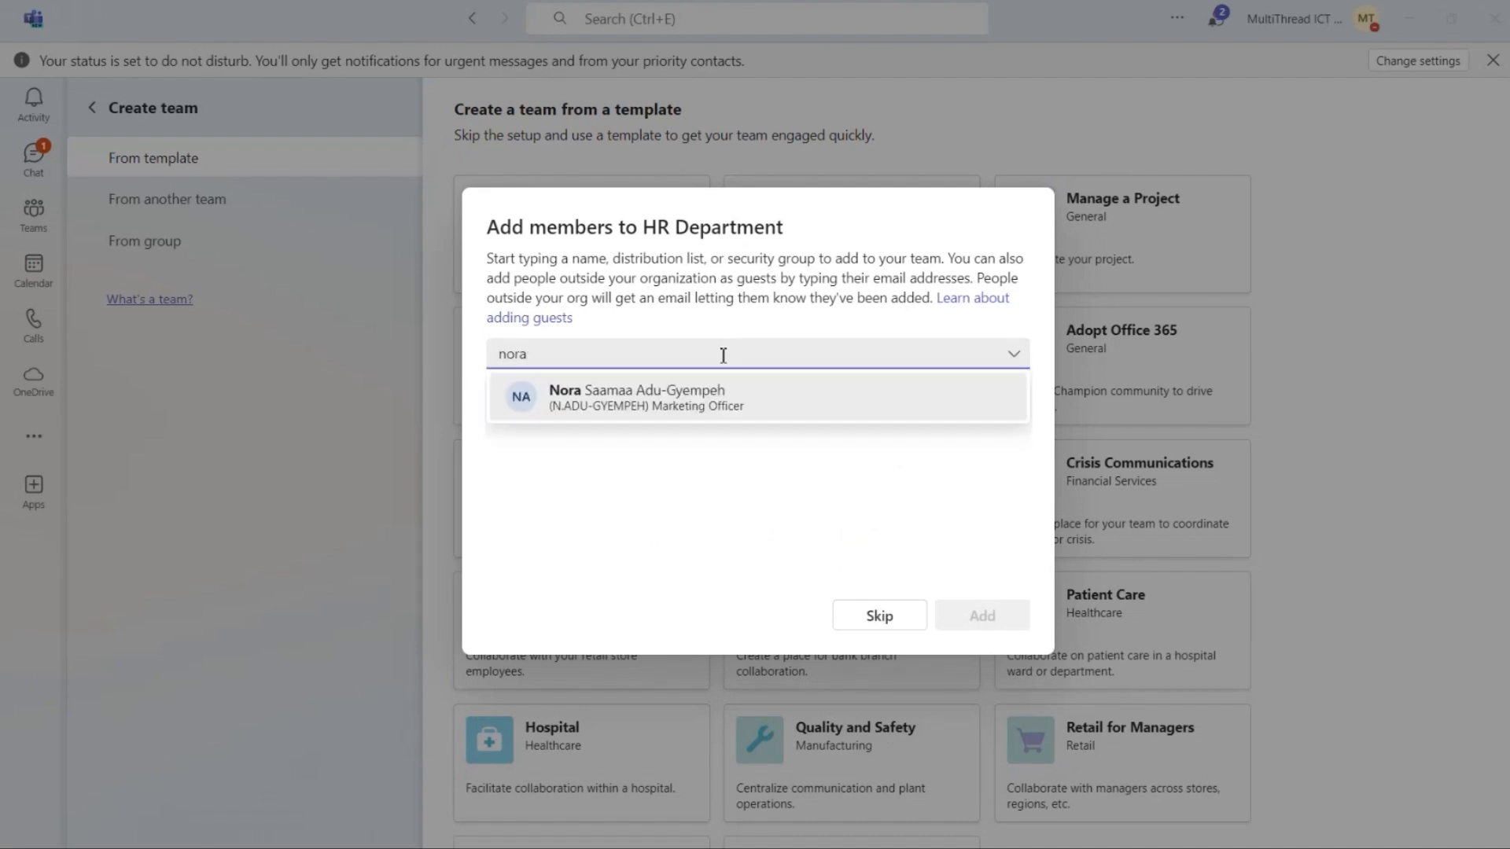
pyautogui.click(729, 395)
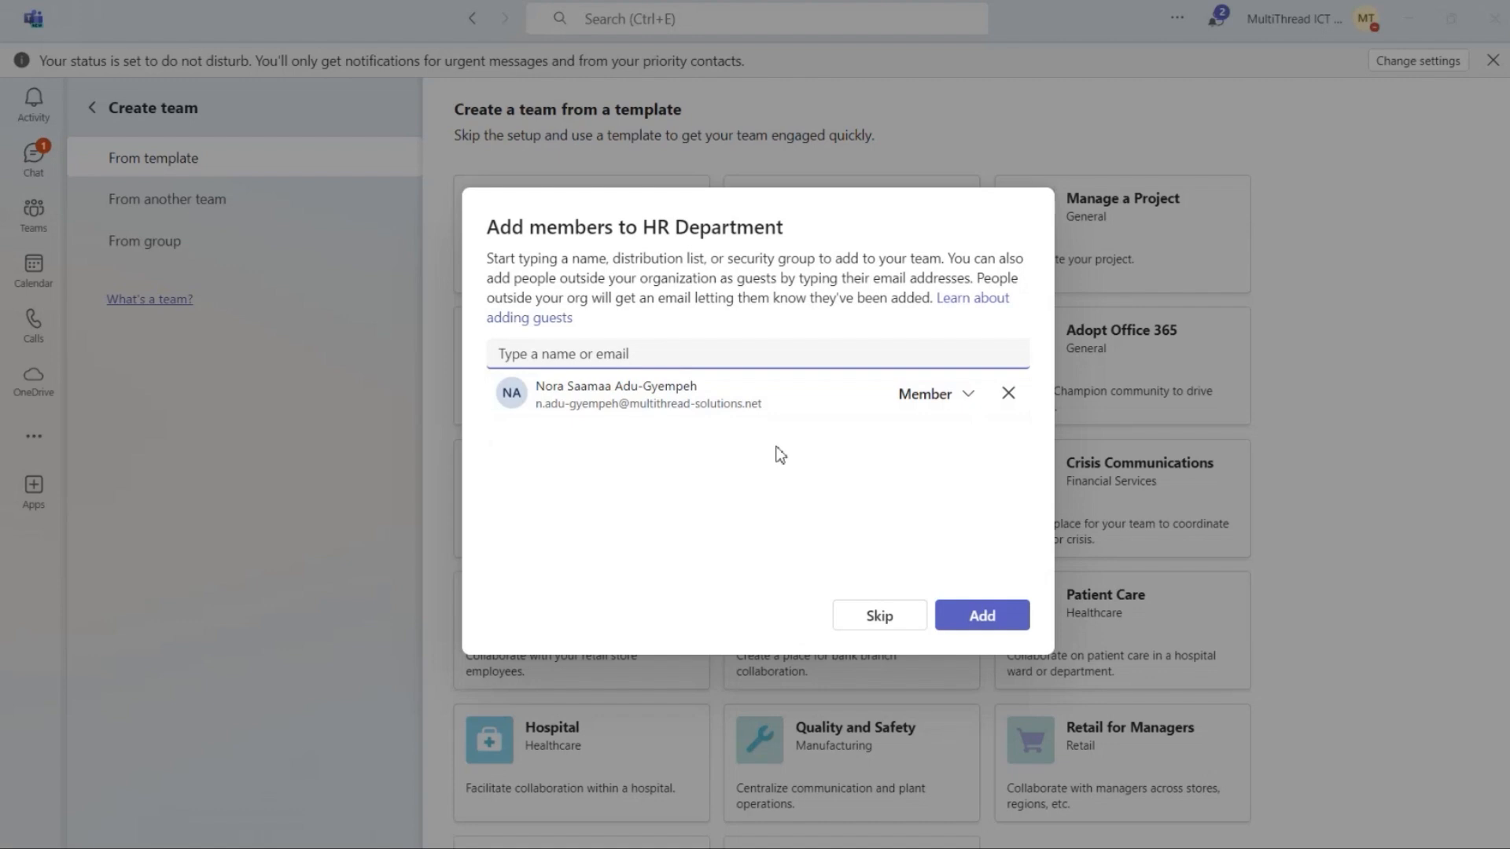
pyautogui.click(980, 618)
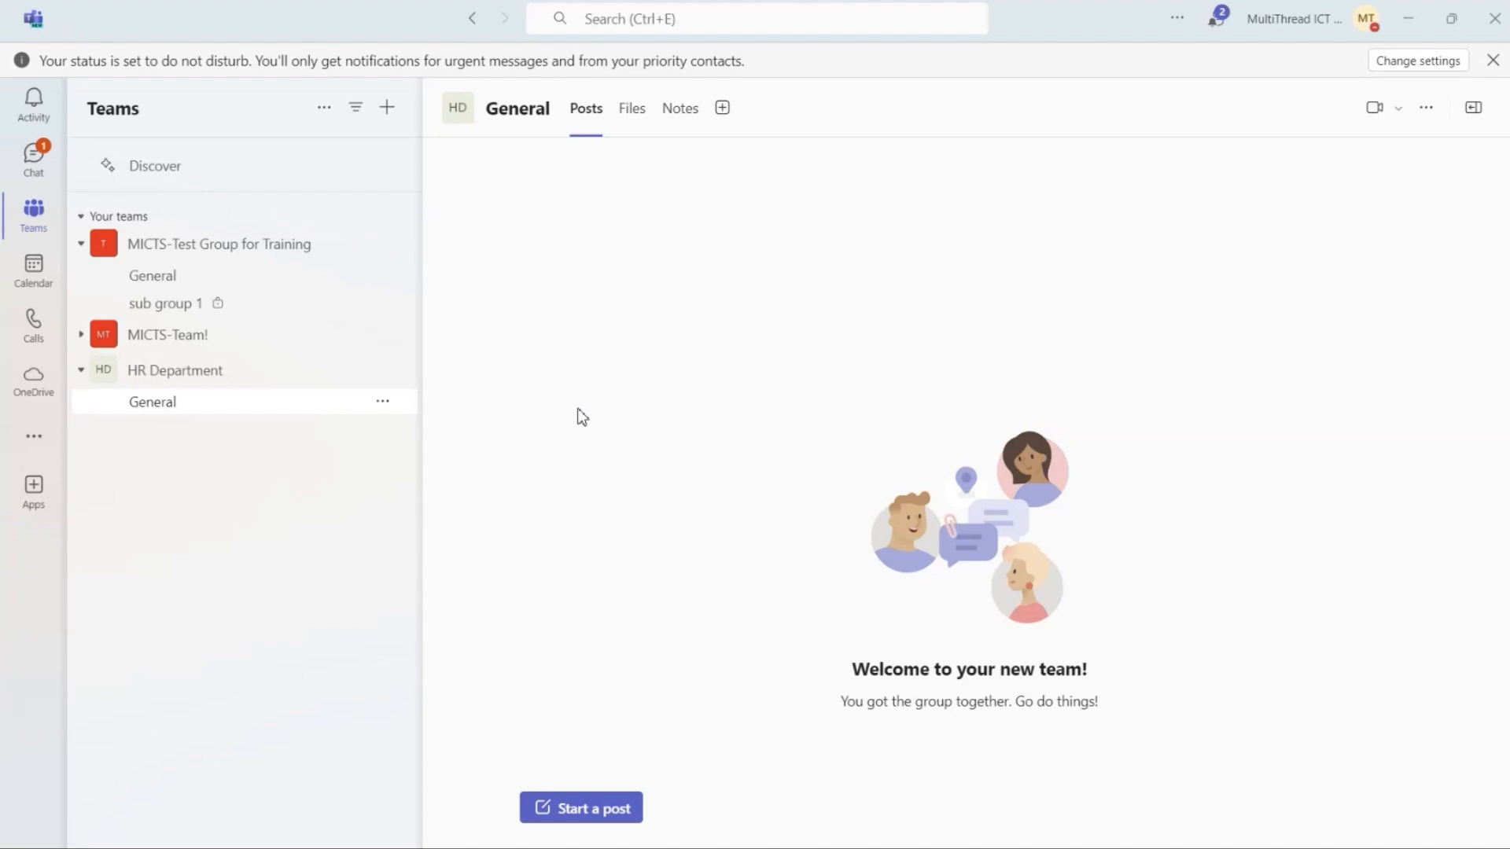
# Create a private channel named "Training Unit" in the HR Department team without a description, skipping the addition of members.
pyautogui.click(382, 372)
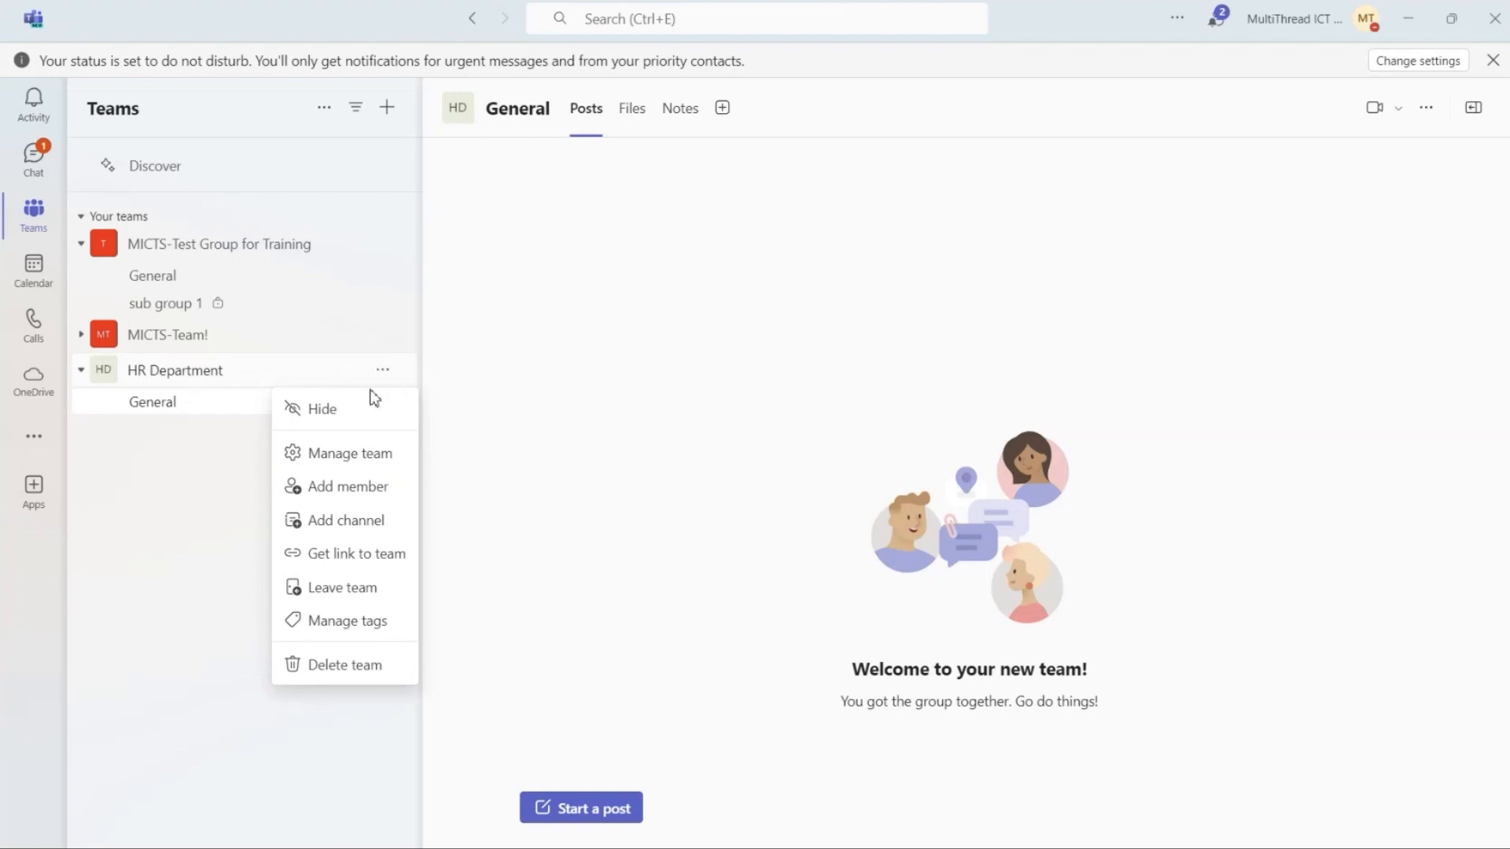
pyautogui.click(368, 532)
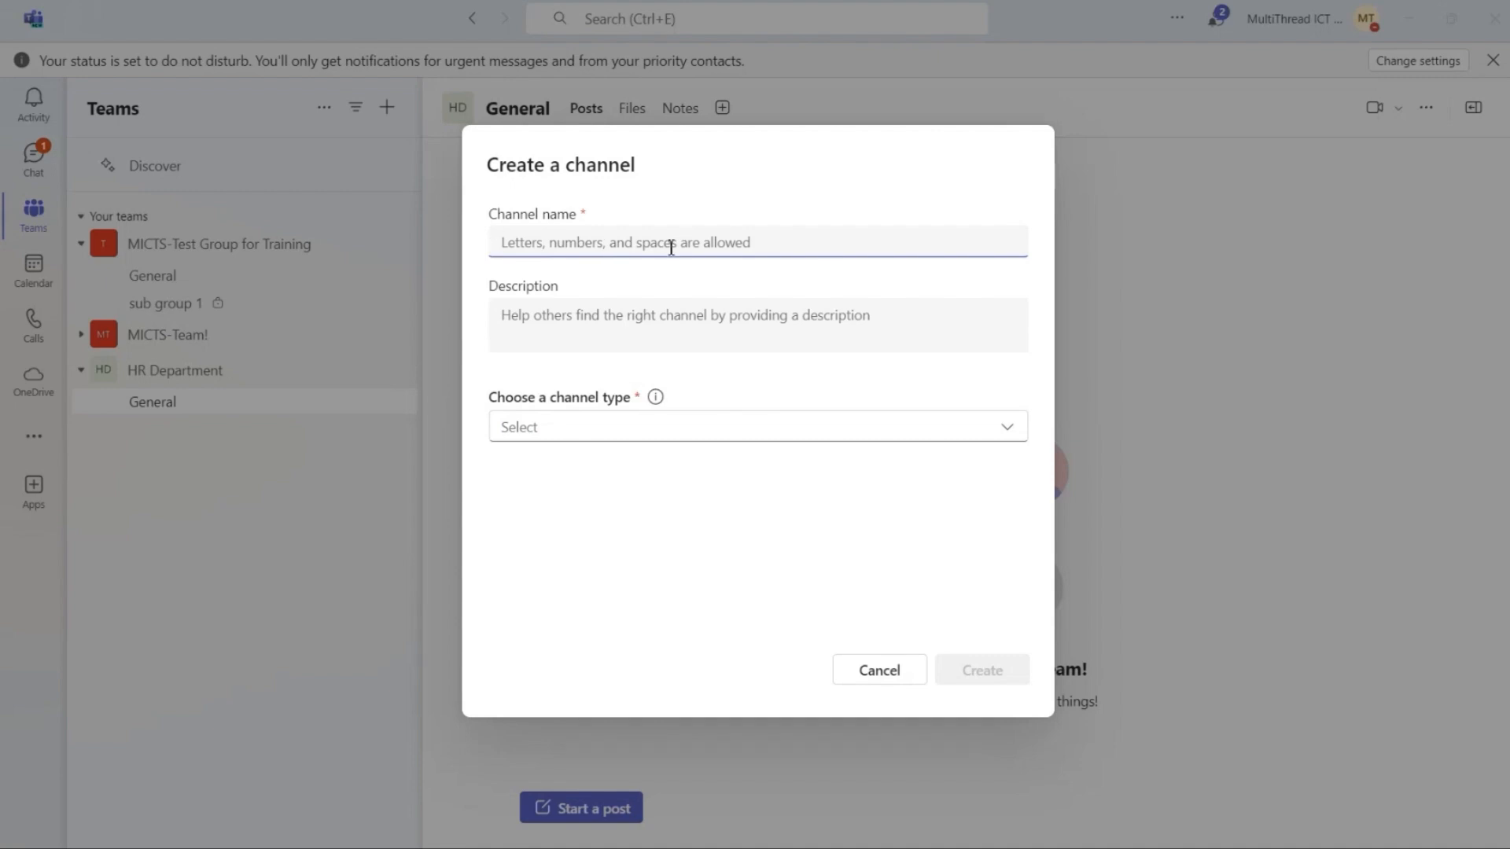
pyautogui.write('Traini')
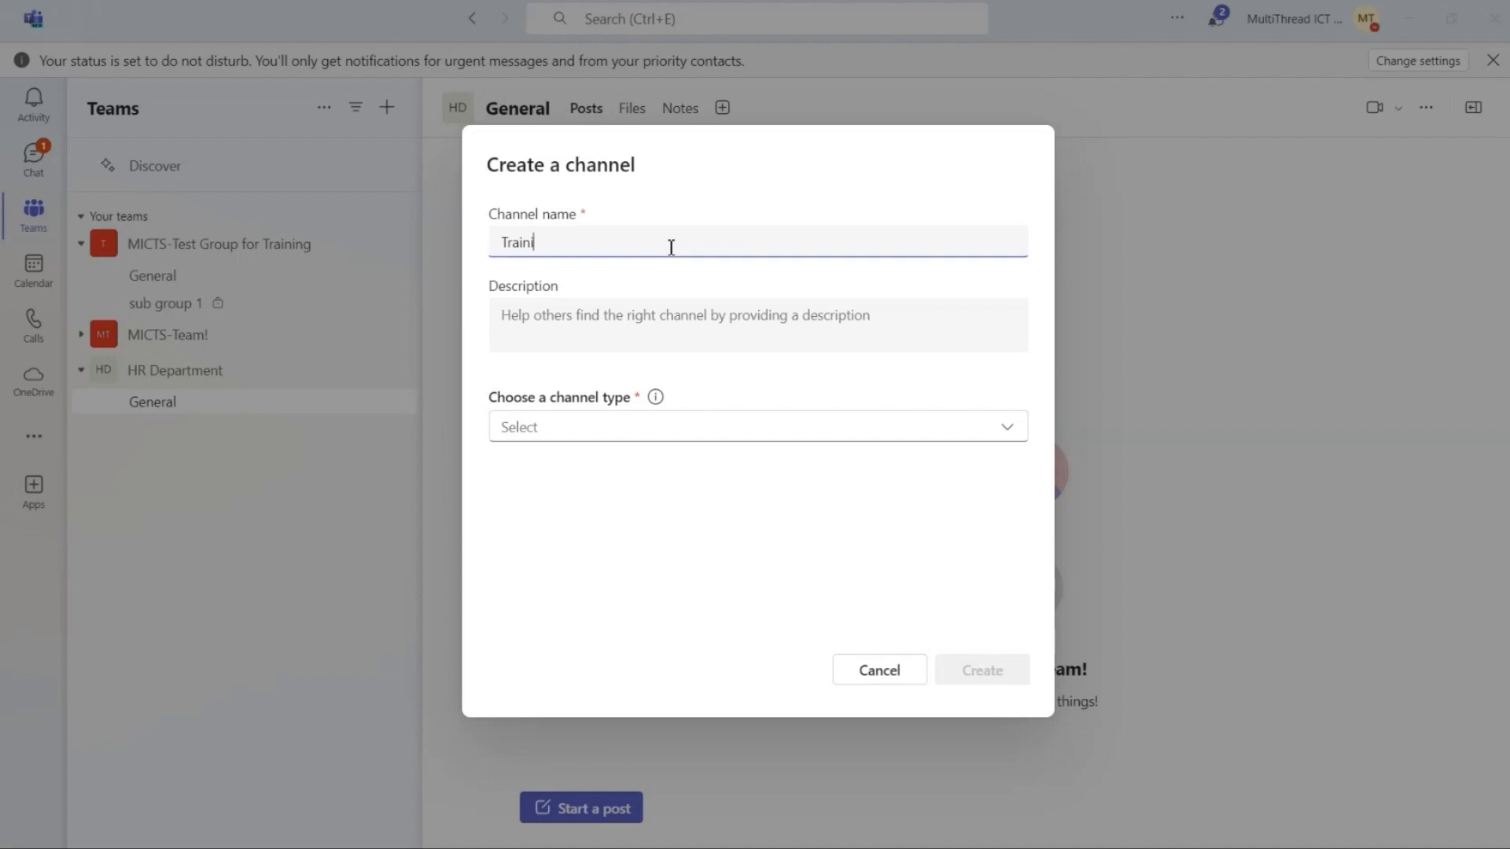
pyautogui.write('ng Unit')
pyautogui.click(661, 314)
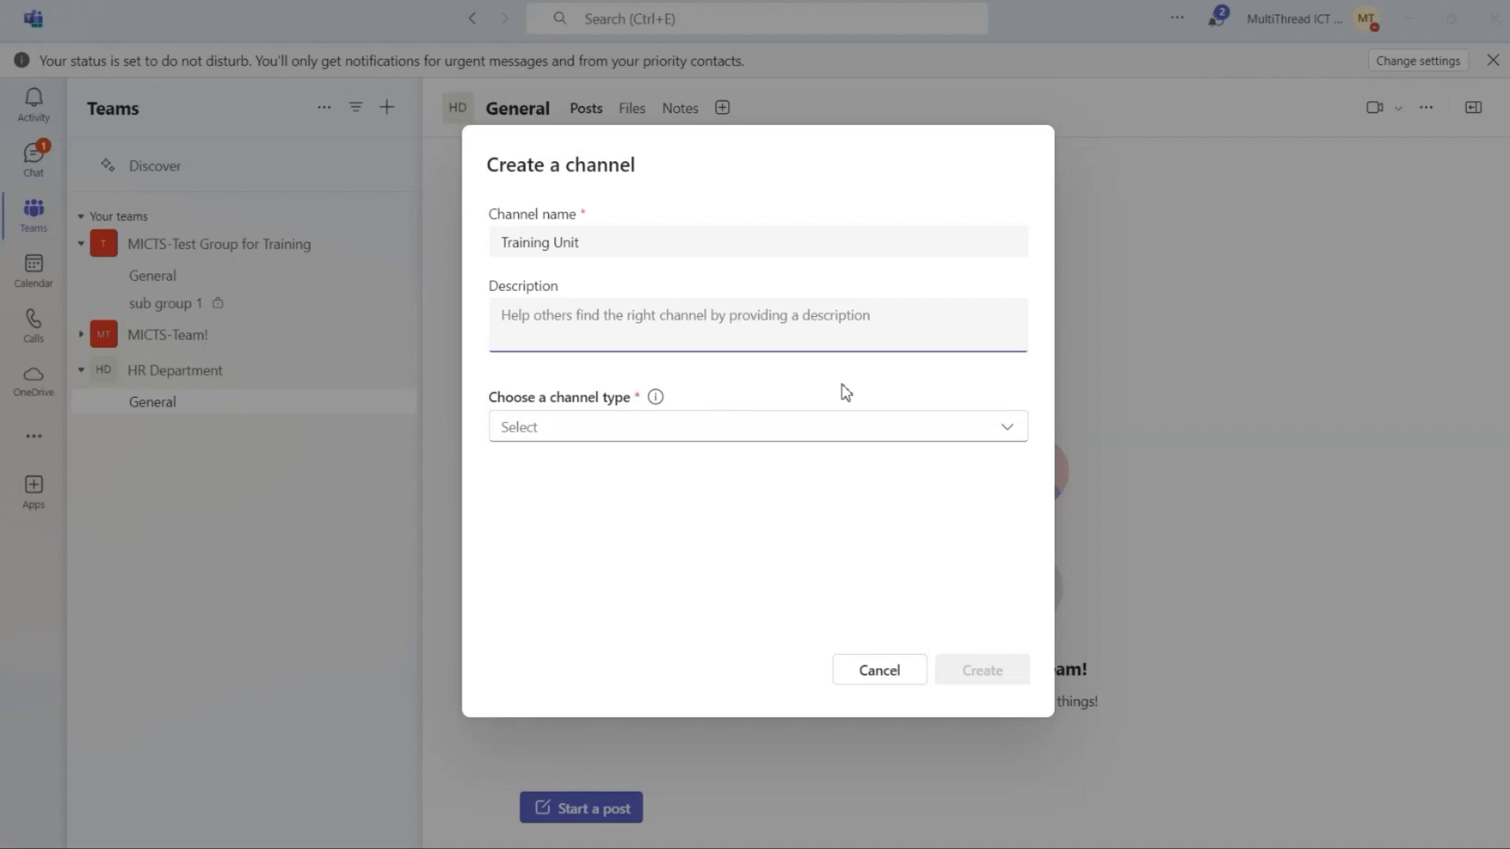
pyautogui.click(856, 439)
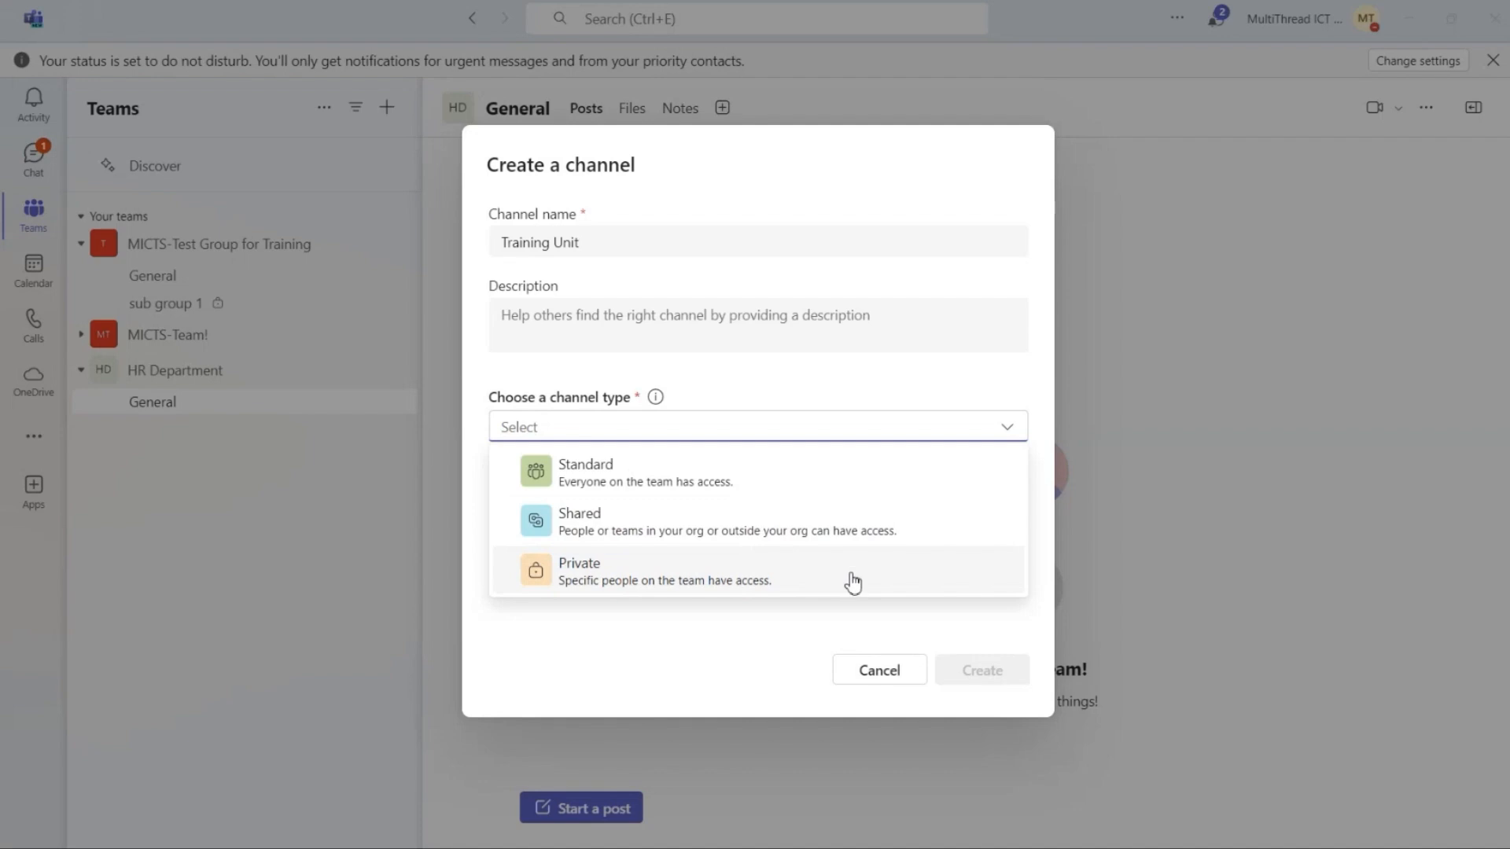
pyautogui.click(784, 581)
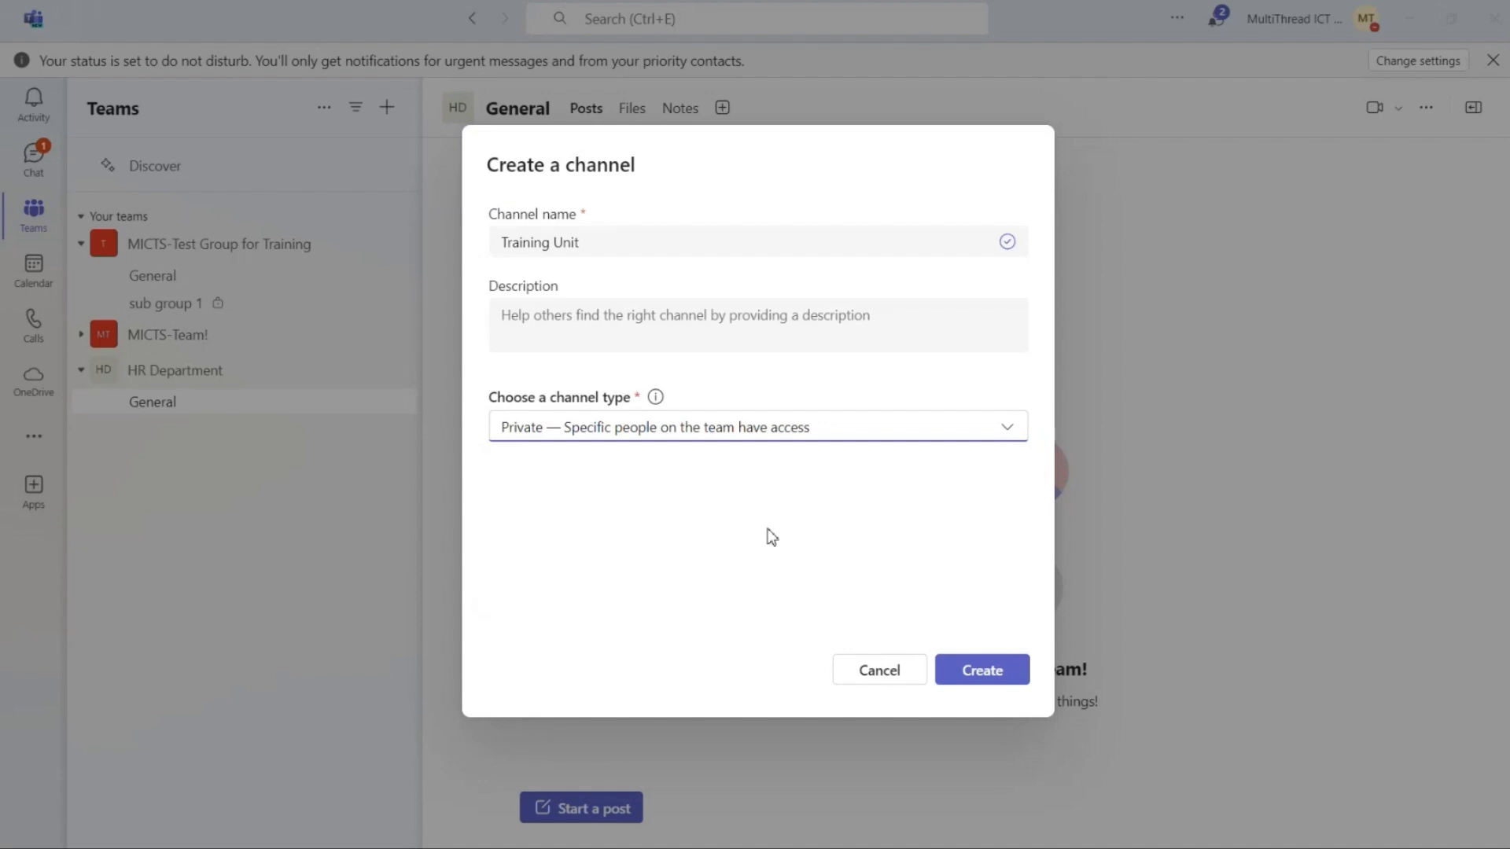
pyautogui.click(989, 677)
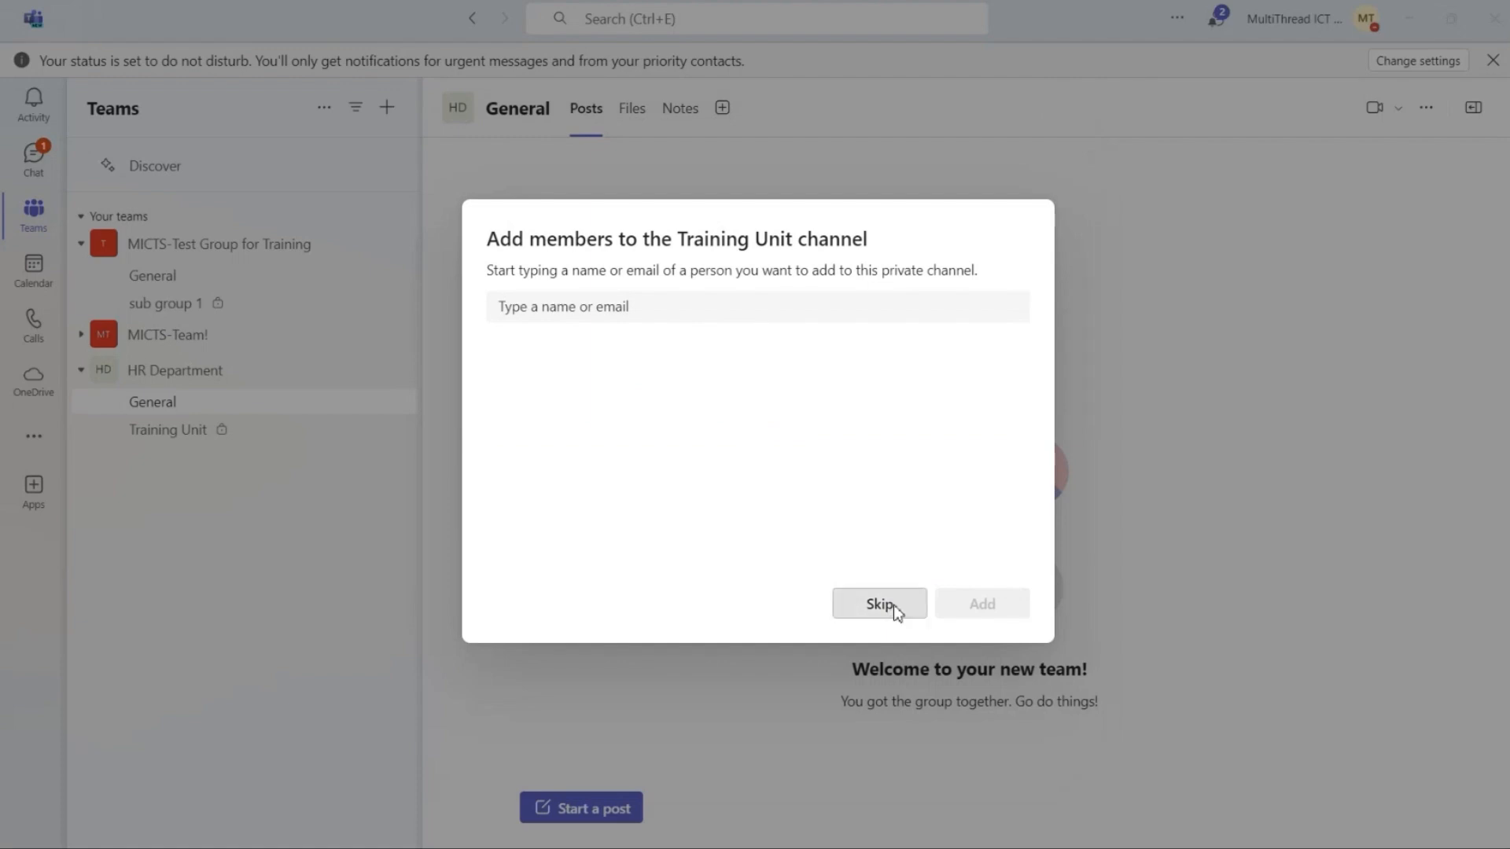
pyautogui.click(894, 607)
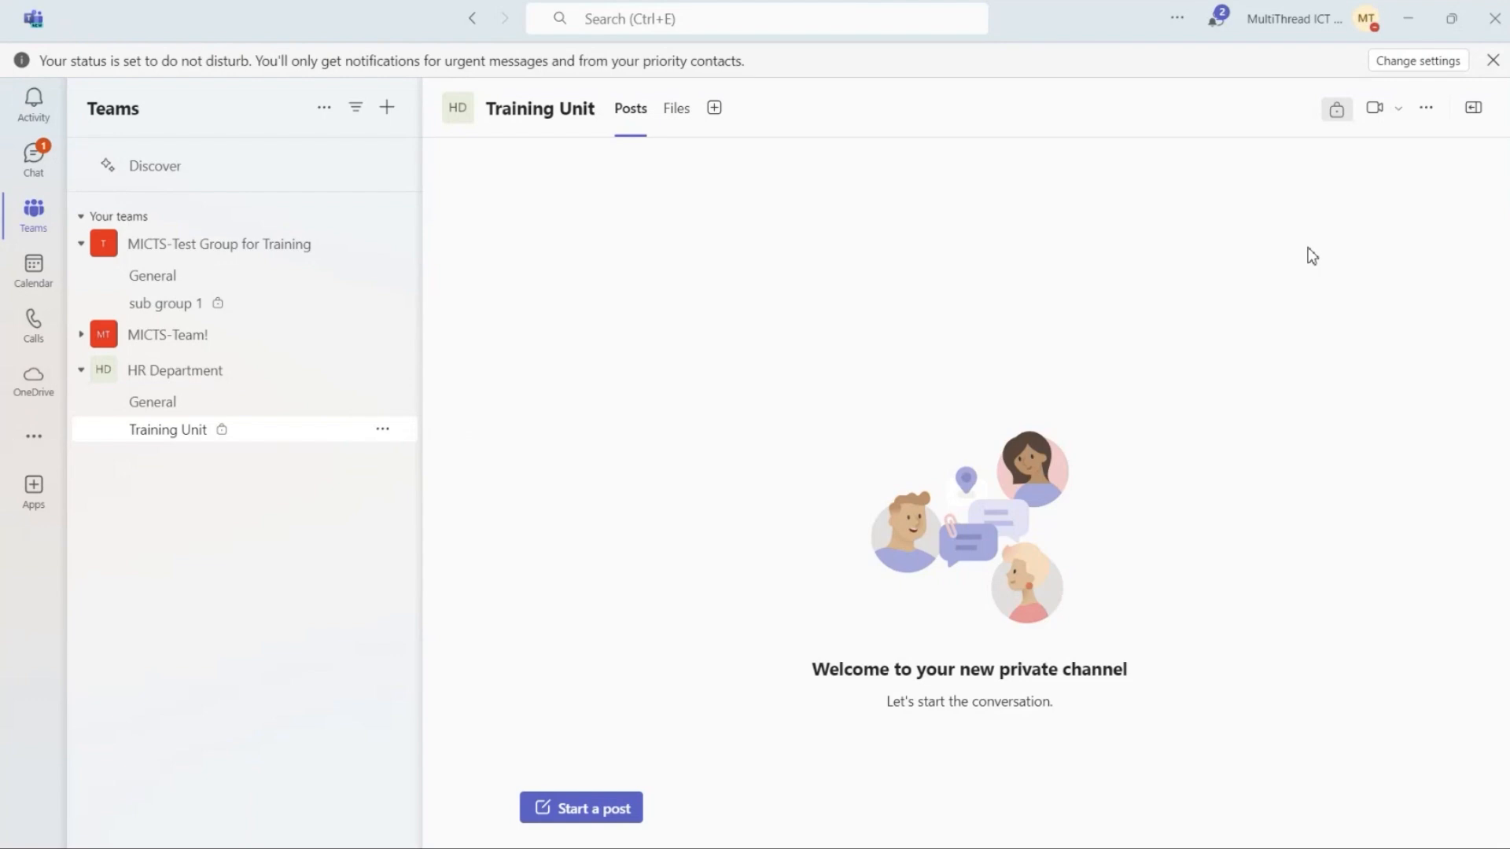
# Review the HR Department team's members, pending requests, channels, settings, analytics and apps, and return to the Training Unit channel.
pyautogui.click(383, 372)
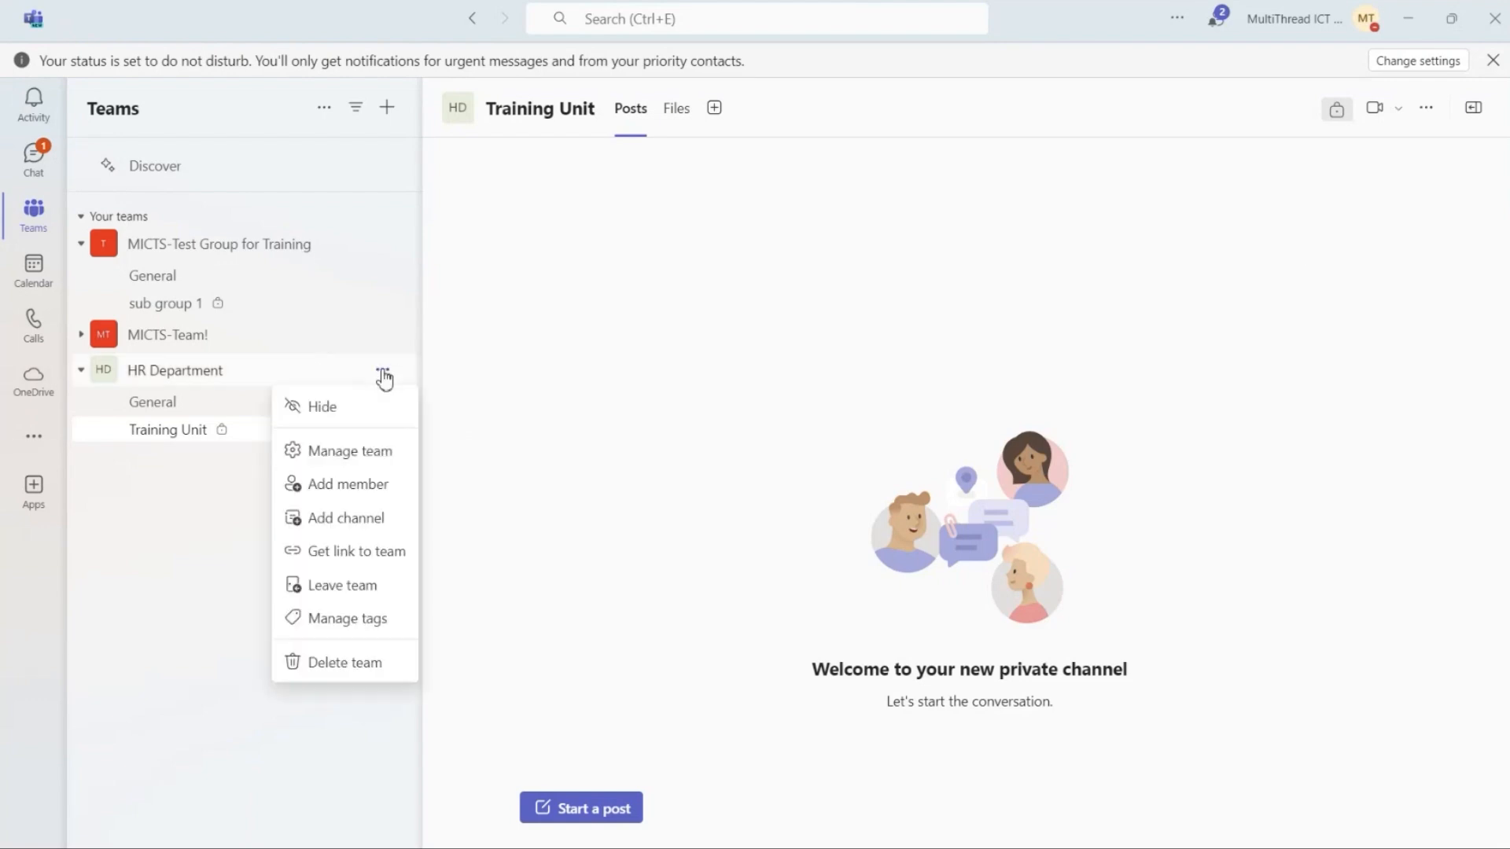
pyautogui.click(384, 460)
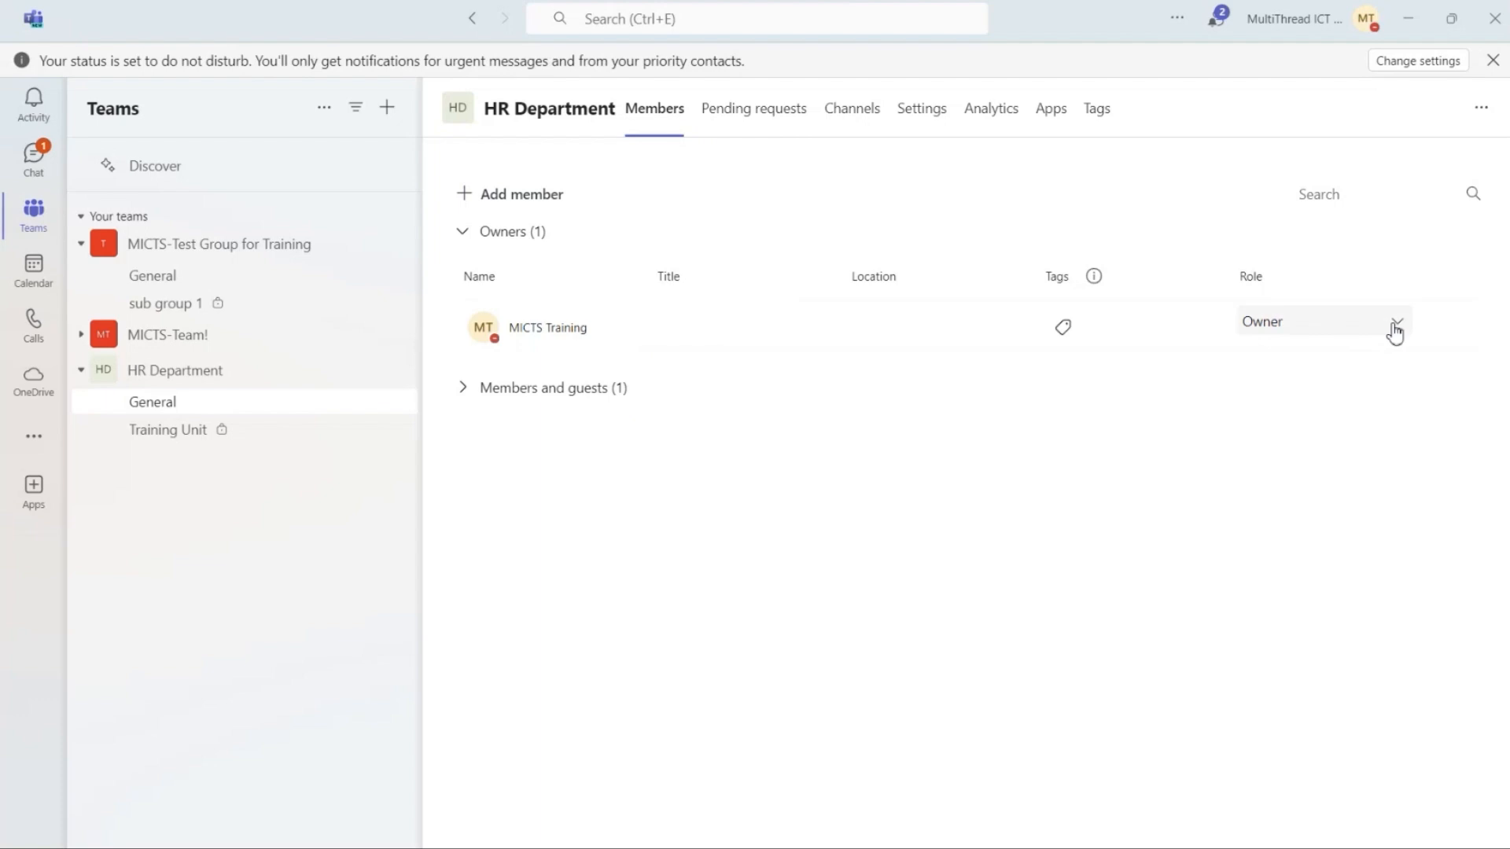
pyautogui.click(748, 122)
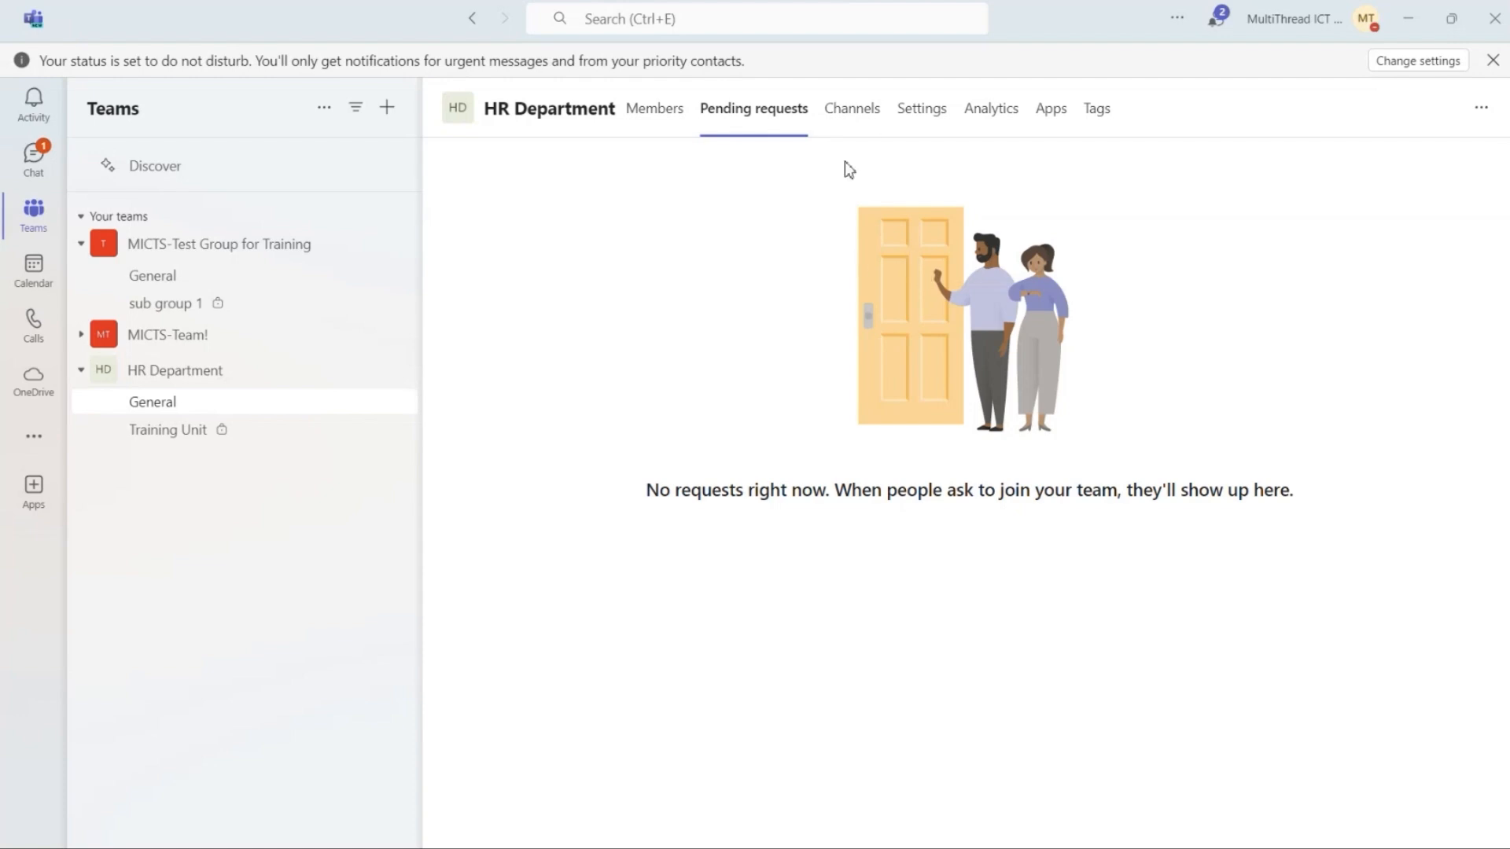
pyautogui.click(862, 126)
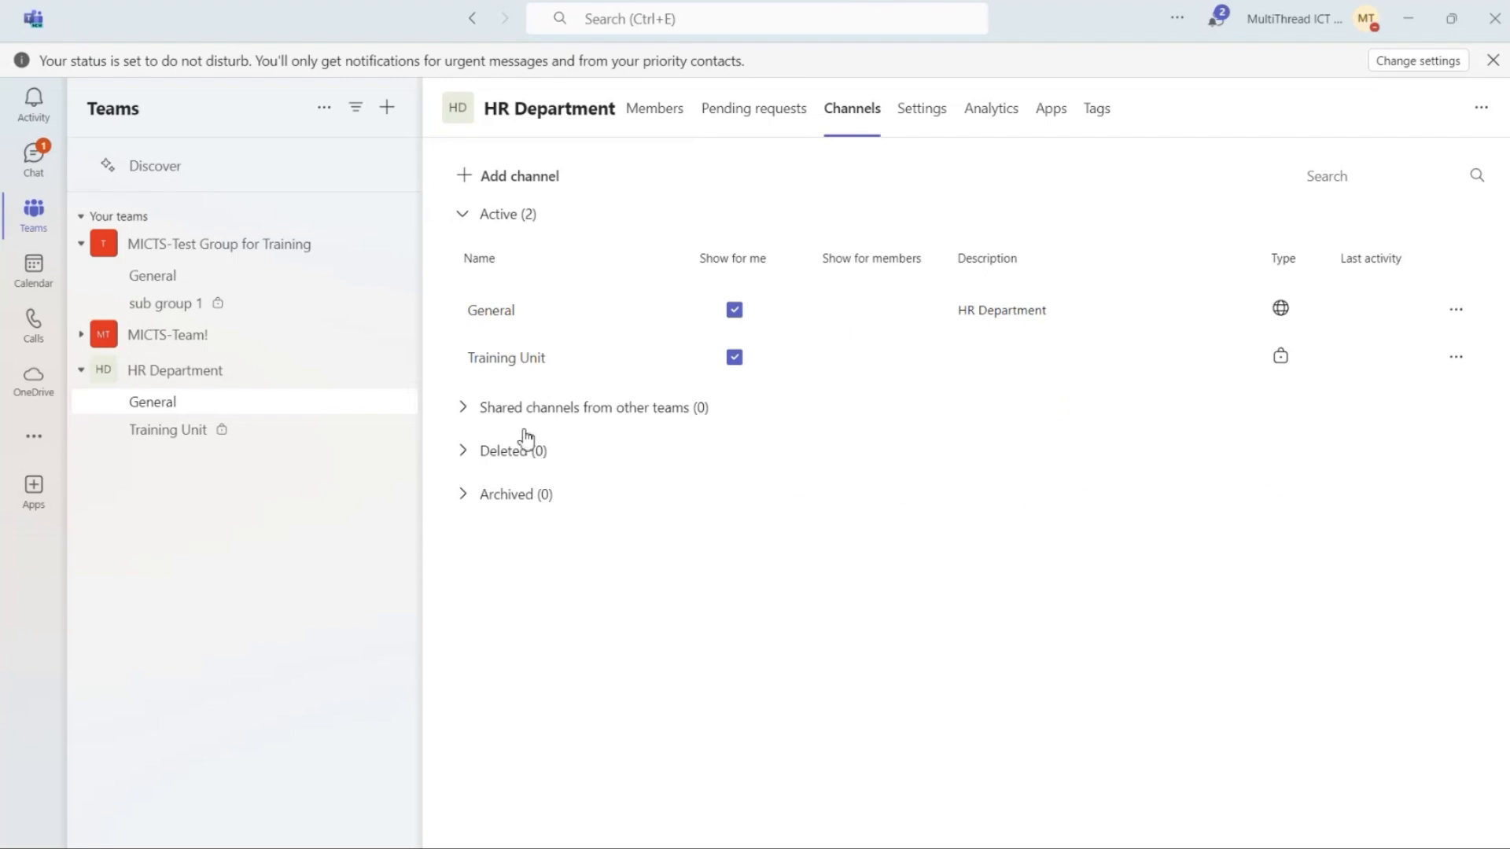
pyautogui.click(924, 114)
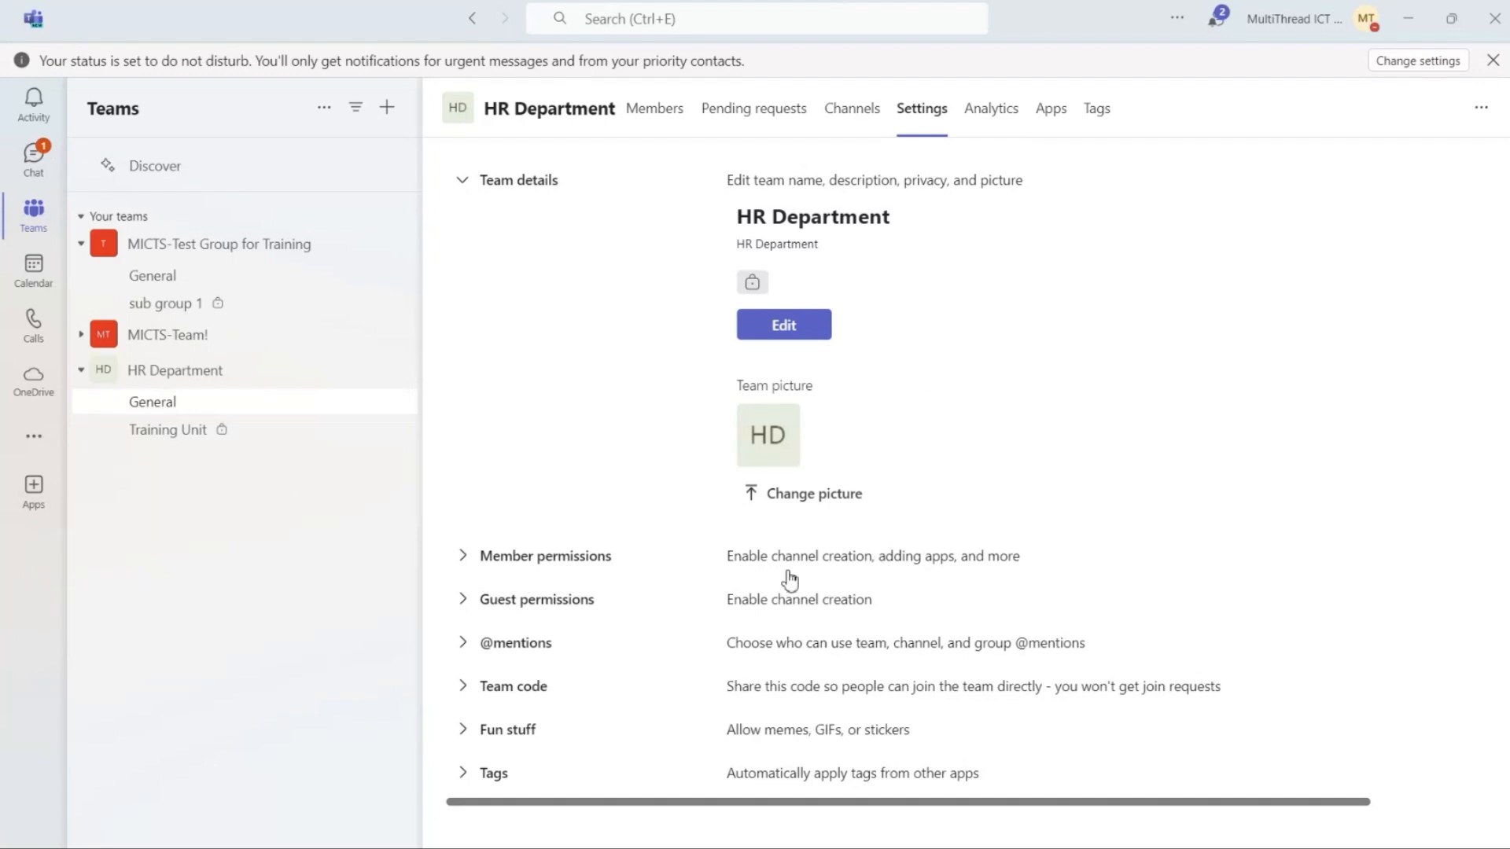
pyautogui.click(996, 122)
pyautogui.click(1062, 120)
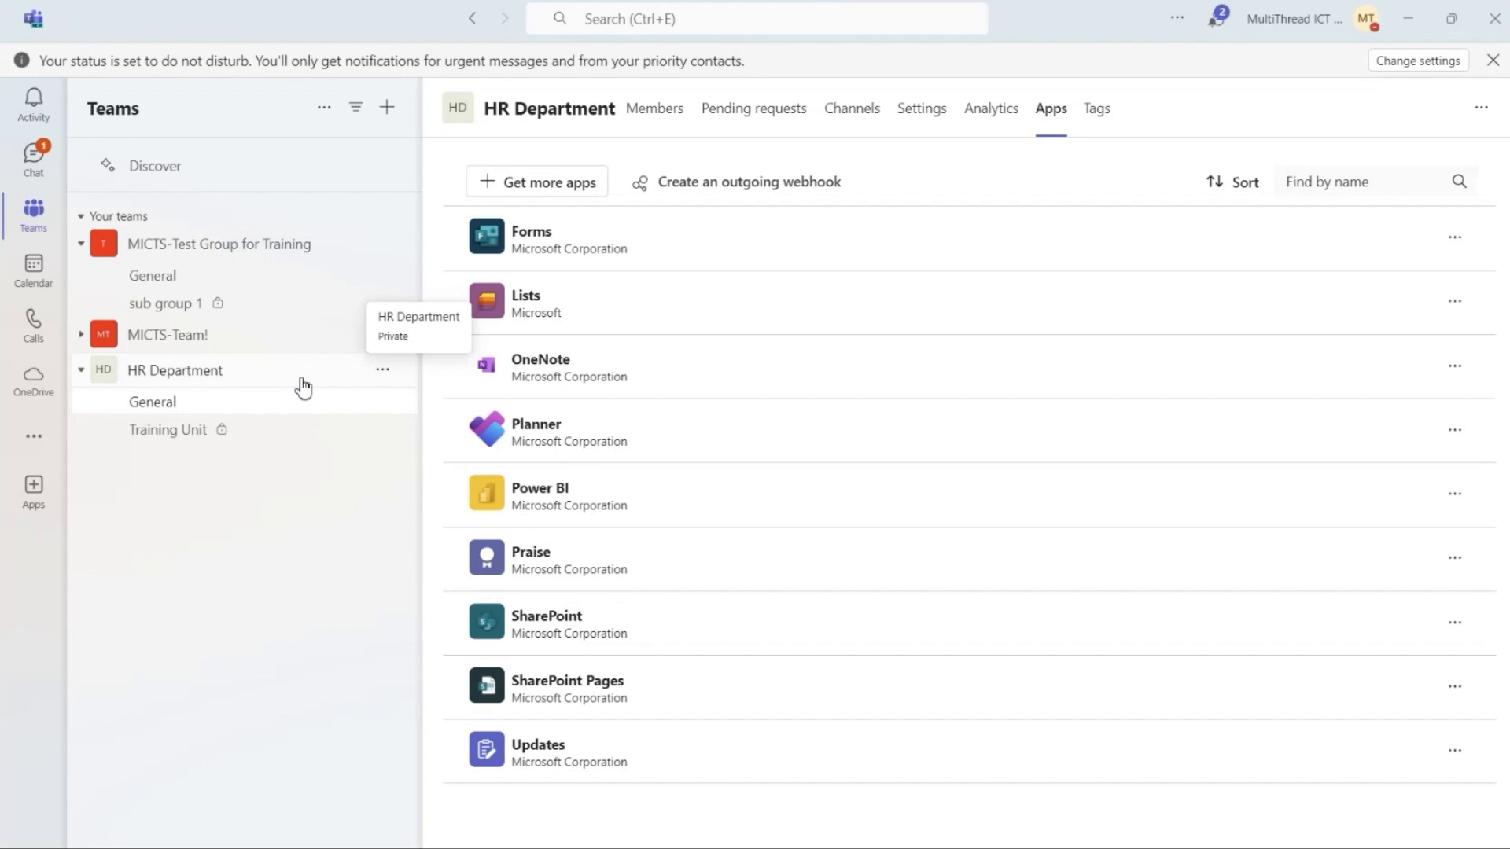
pyautogui.click(284, 437)
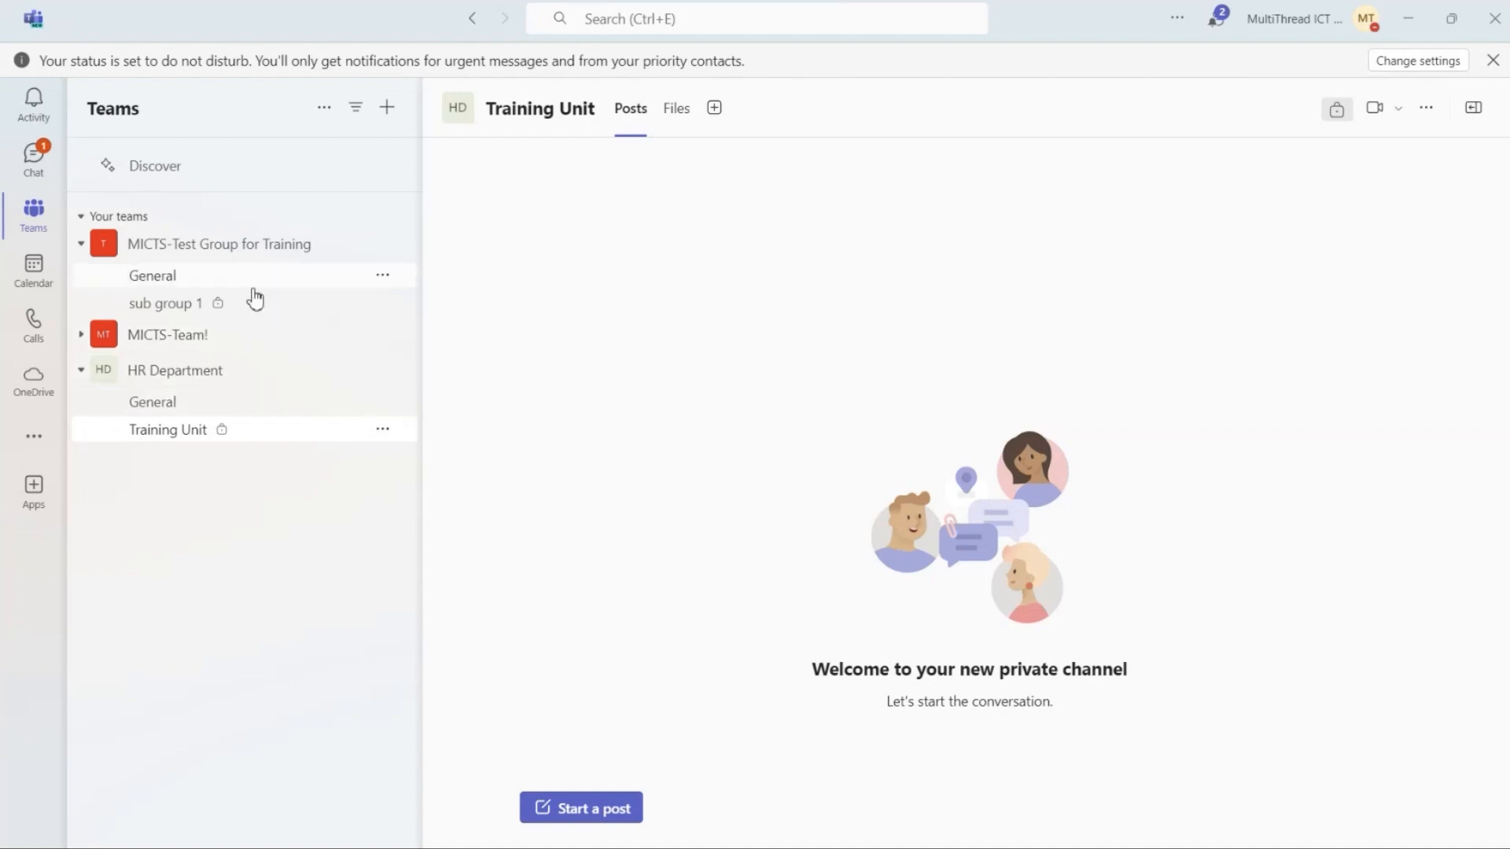
# Examine the work-week calendar and its options for joining with an ID, meeting now and scheduling a new meeting, closing each unused.
pyautogui.click(34, 269)
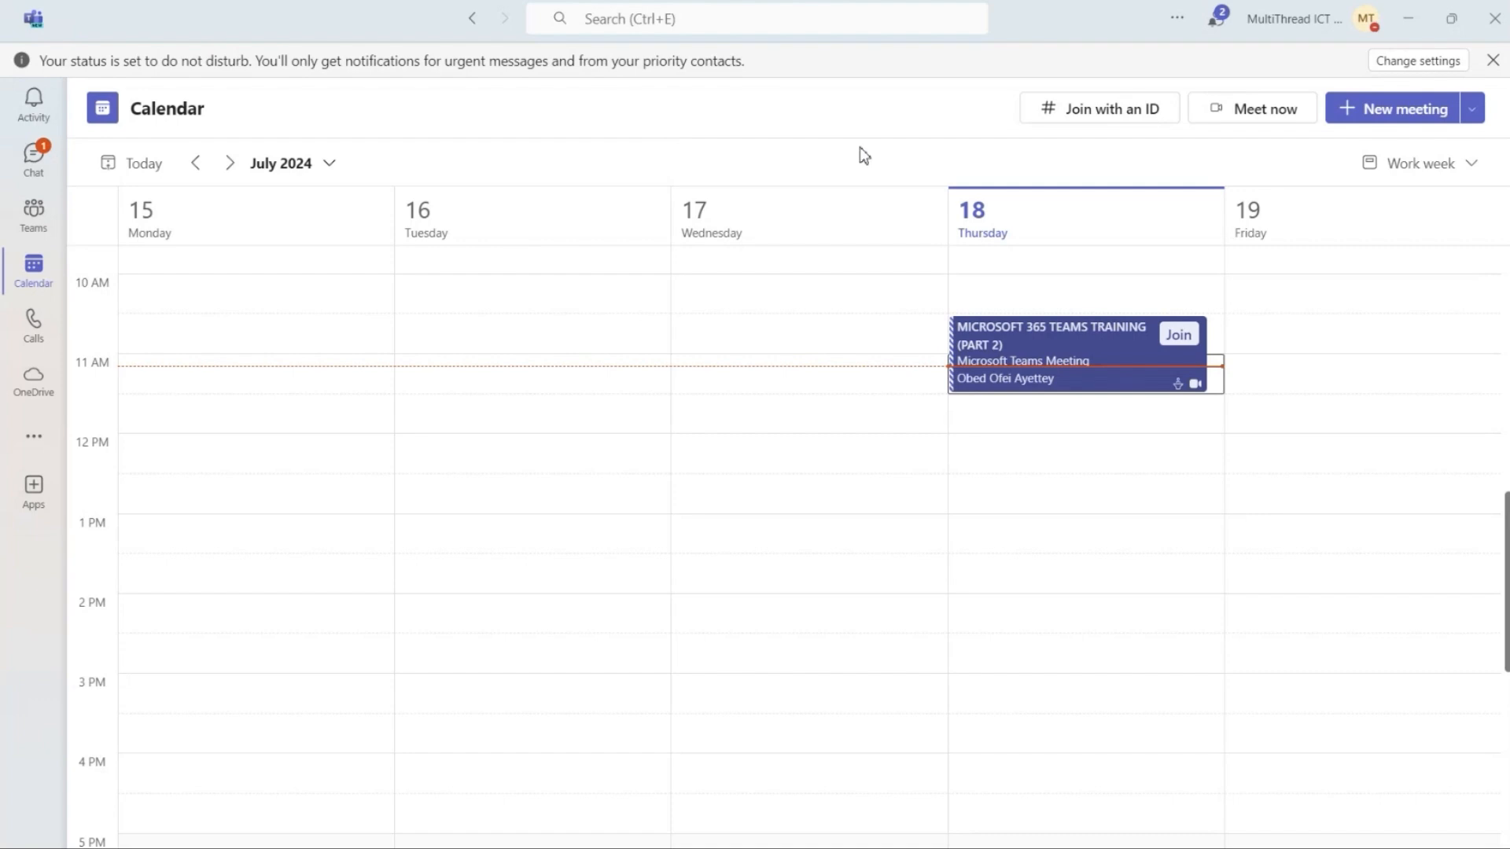
pyautogui.scroll(-6, 808, 542)
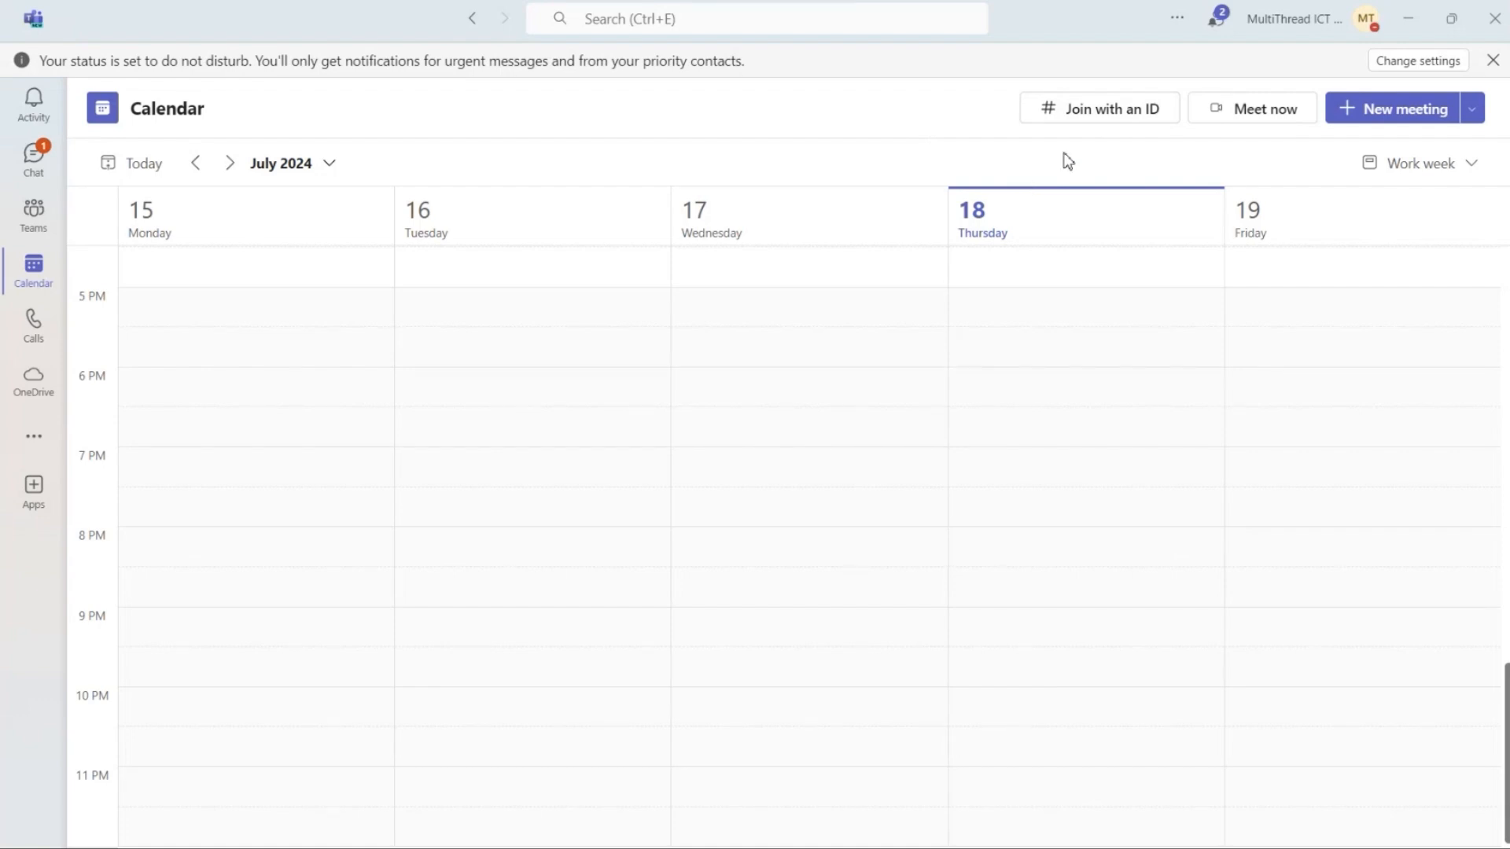
pyautogui.click(1105, 115)
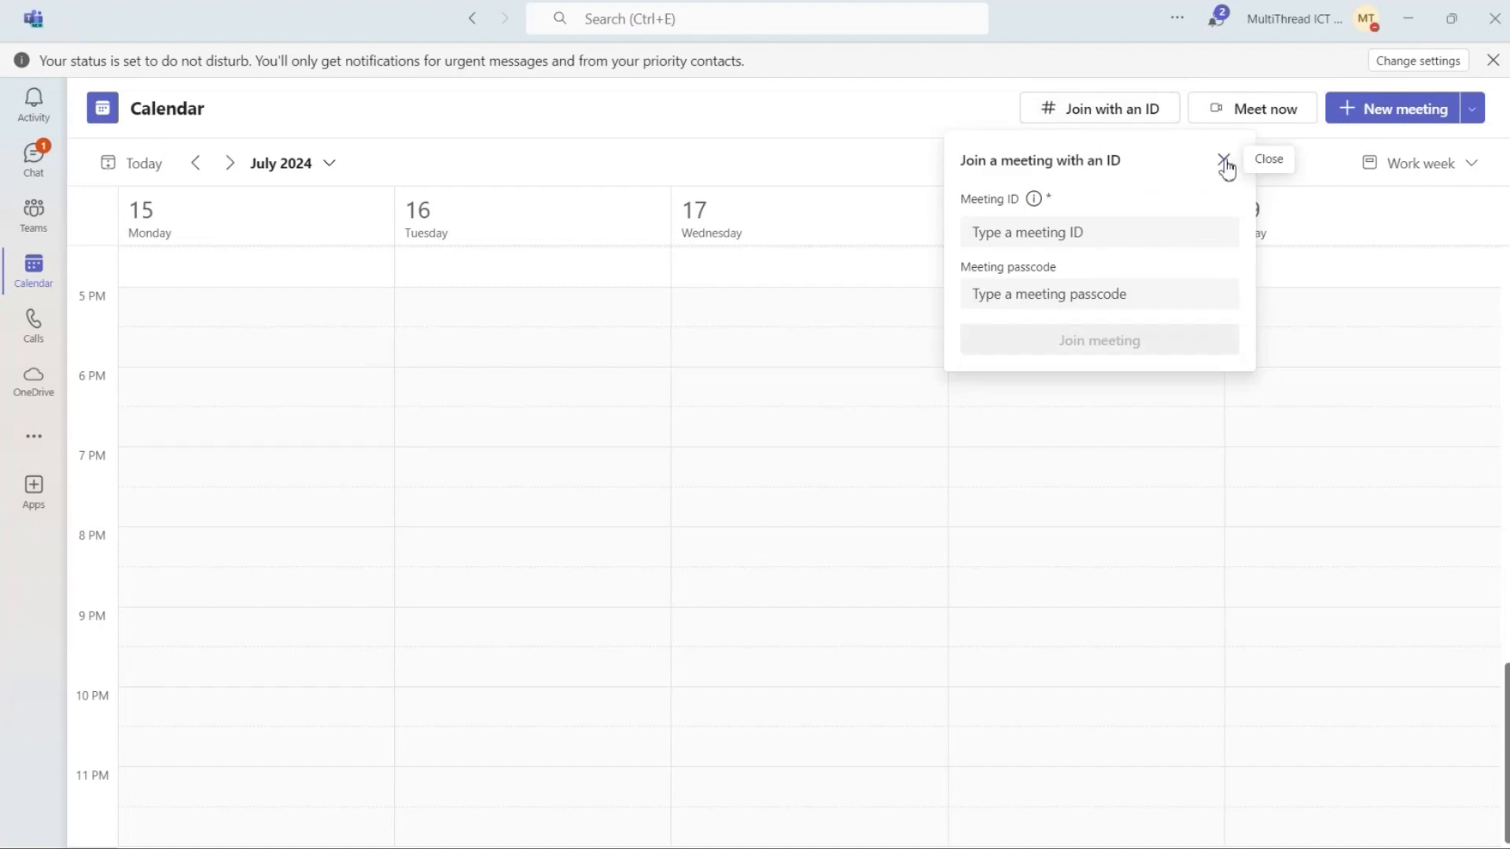
pyautogui.click(1230, 161)
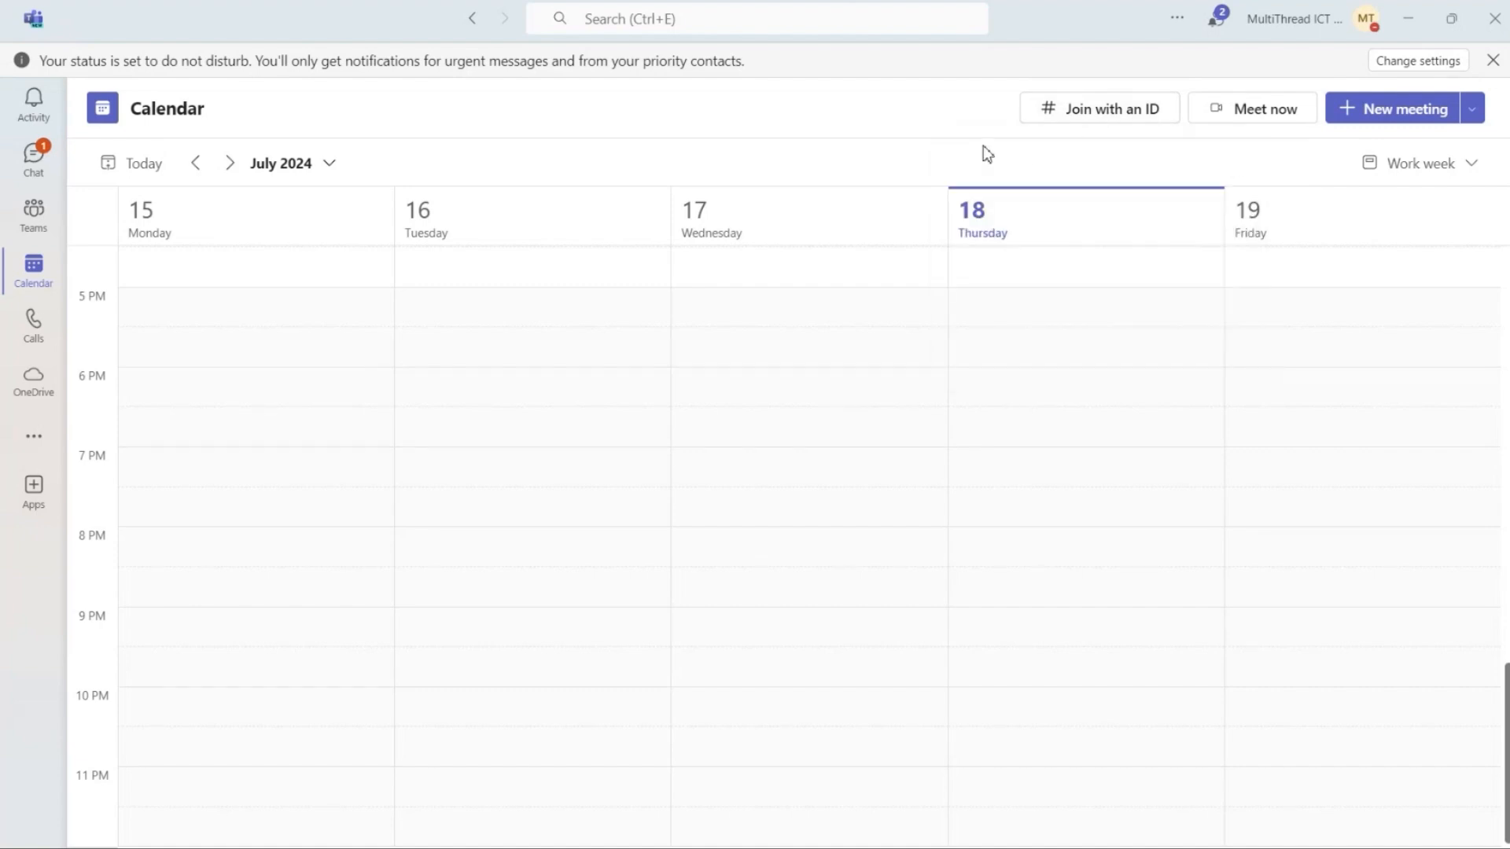
pyautogui.click(1240, 121)
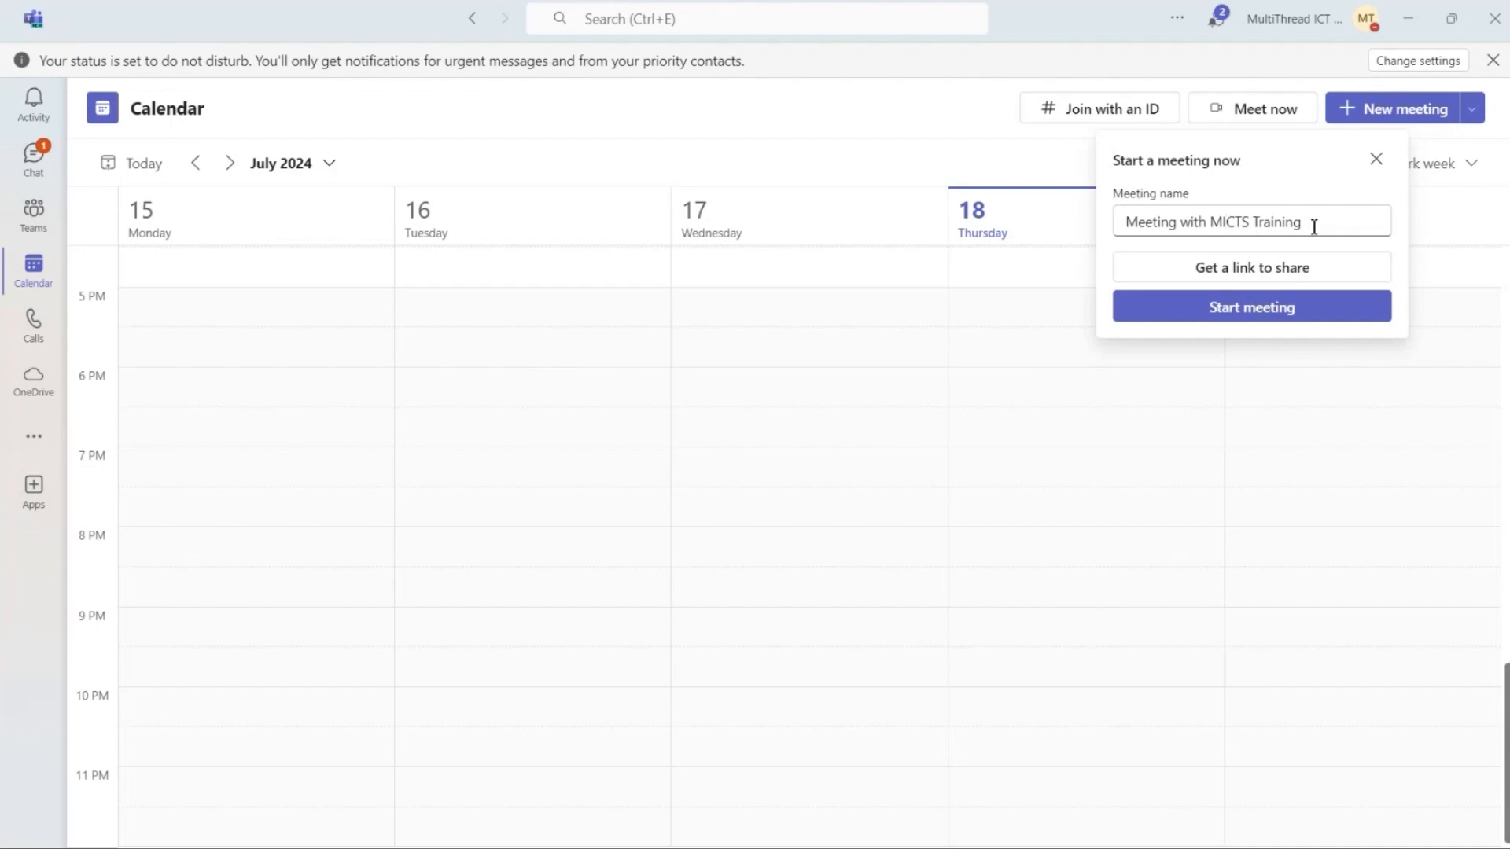
pyautogui.moveTo(1313, 226); pyautogui.dragTo(1122, 222)
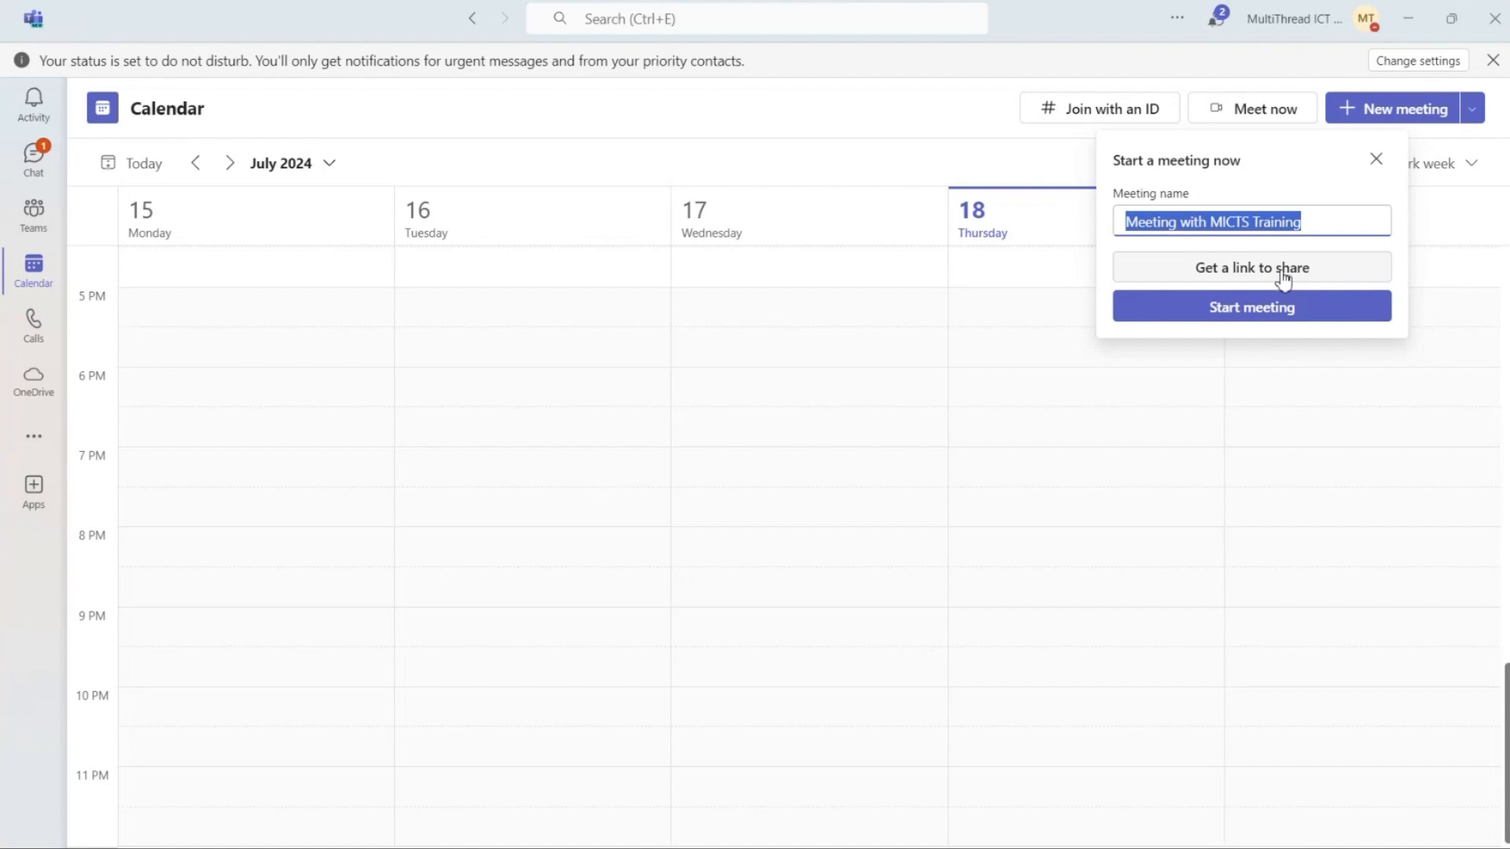
pyautogui.click(1376, 160)
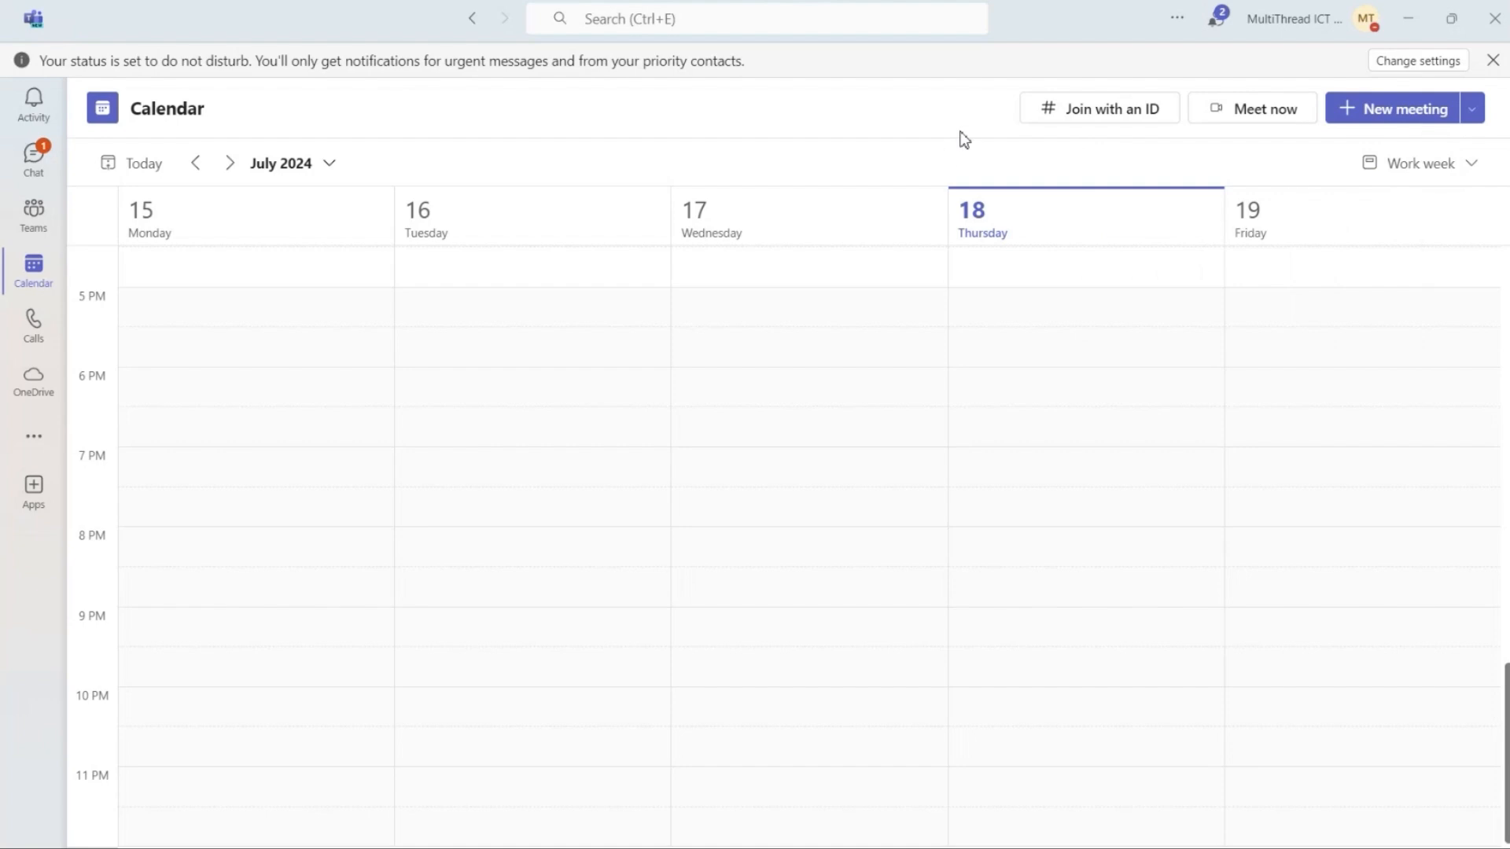
pyautogui.click(1396, 120)
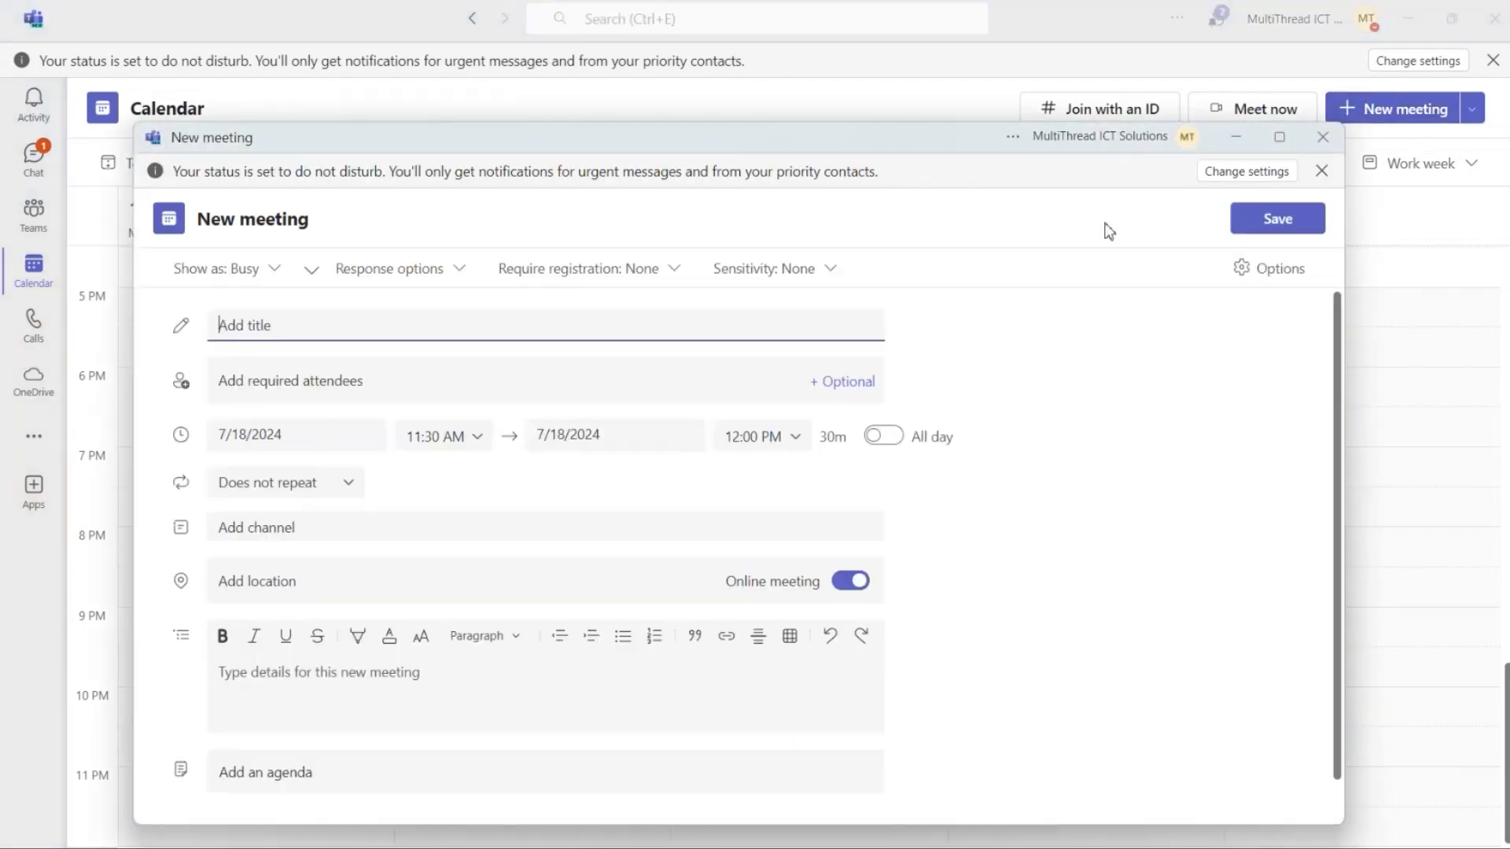
pyautogui.click(1323, 139)
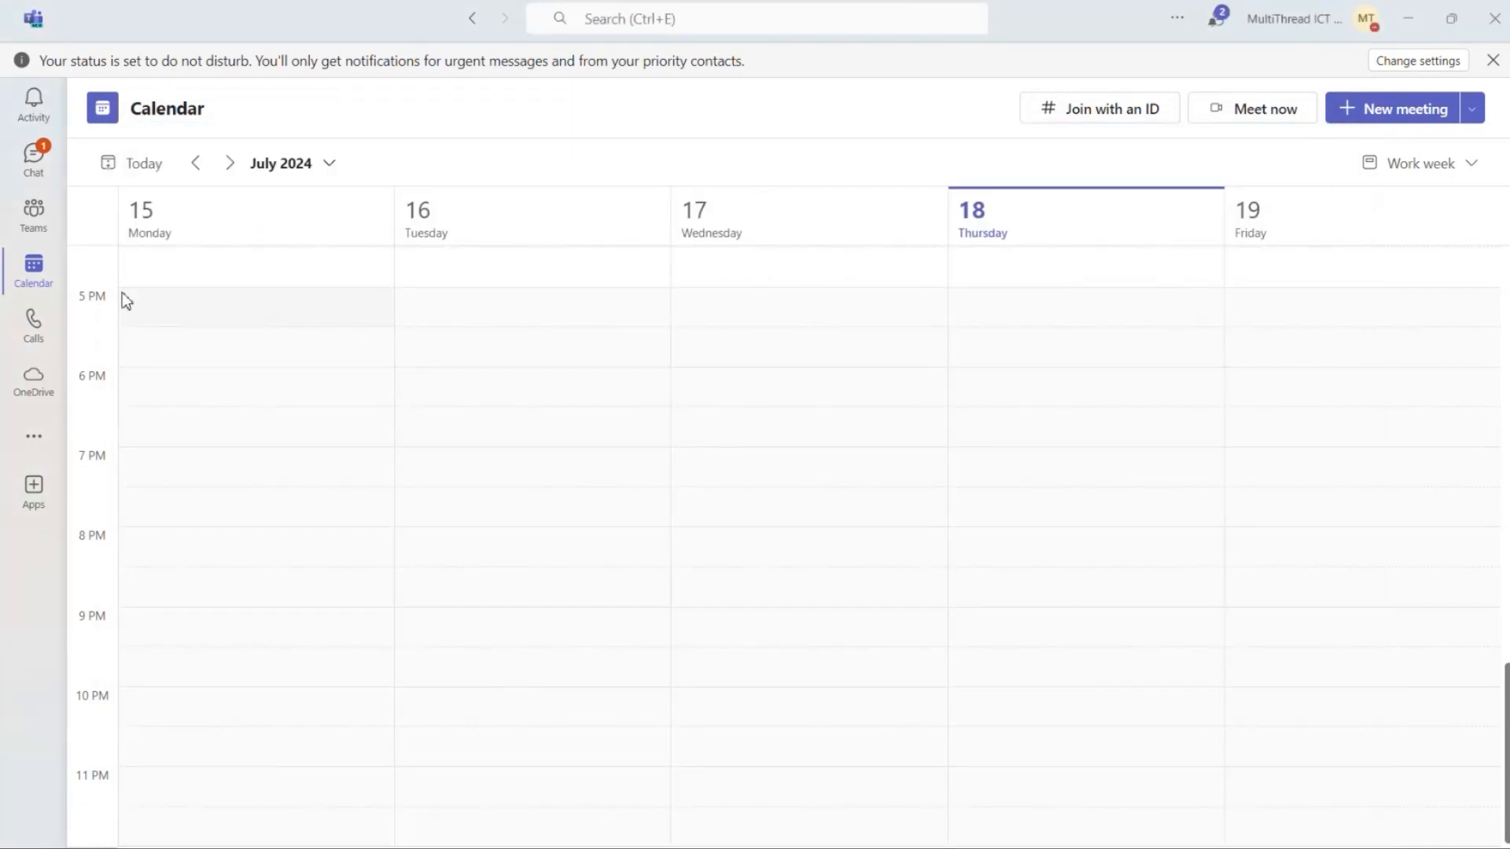
# View the Conducting Interviews task from the activity feed and remove the Important priority filter from the tasks assigned to me.
pyautogui.click(35, 106)
pyautogui.click(259, 336)
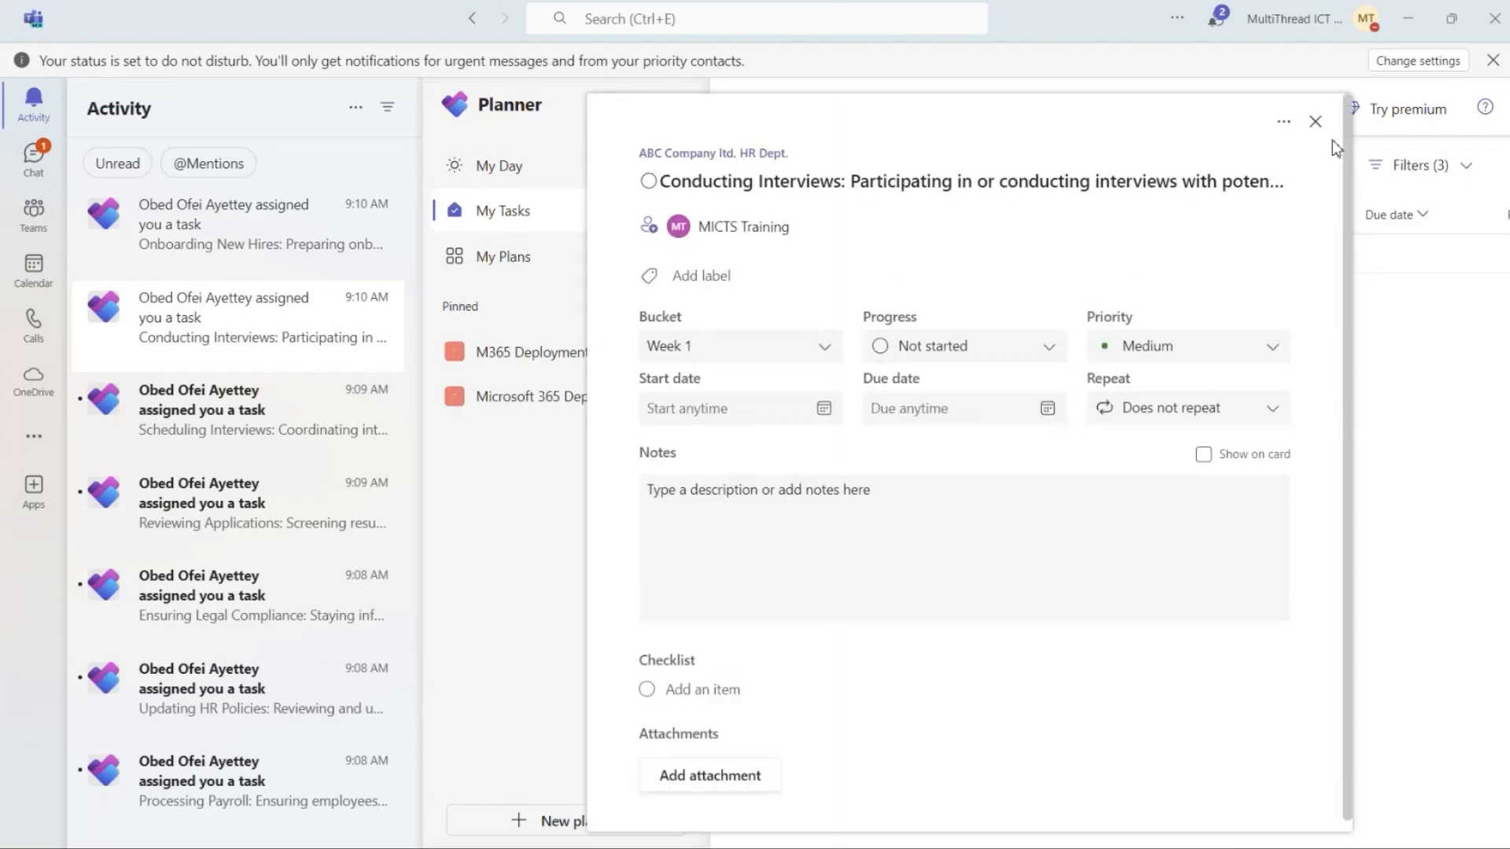
pyautogui.click(1315, 123)
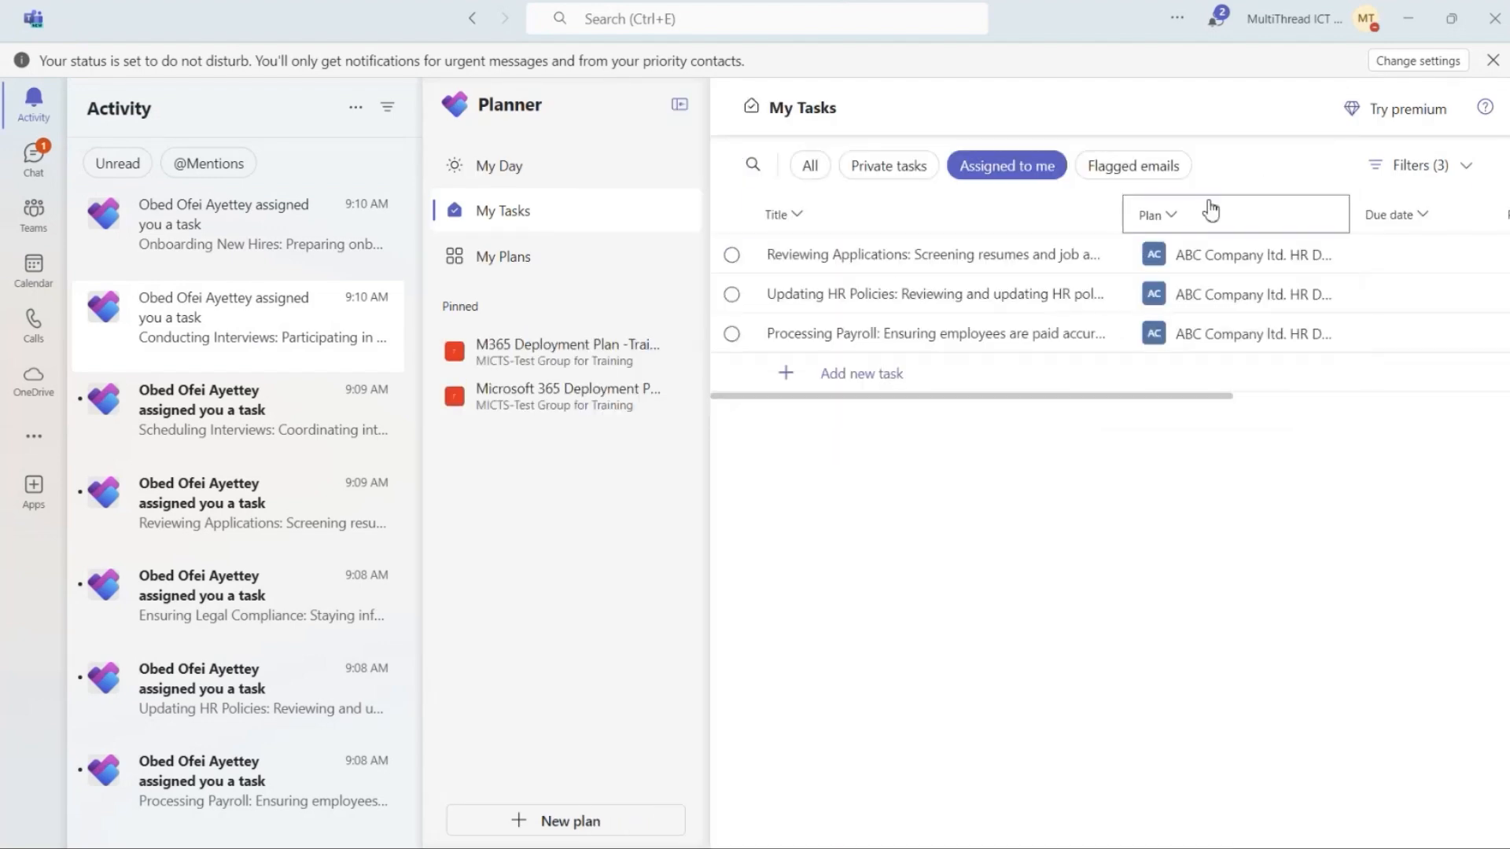
pyautogui.click(1464, 167)
pyautogui.click(1290, 287)
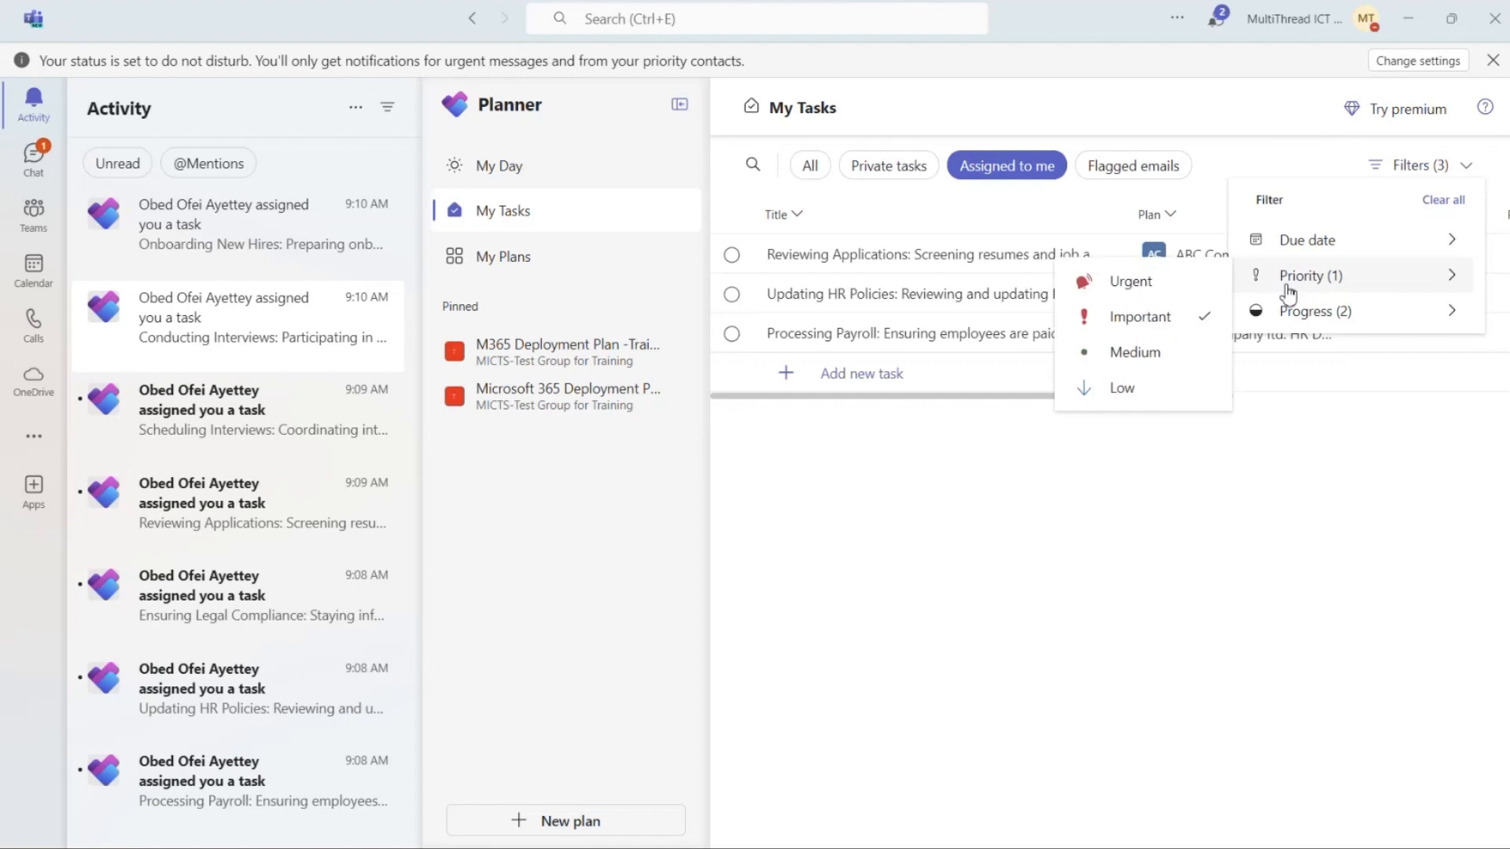
pyautogui.click(1140, 322)
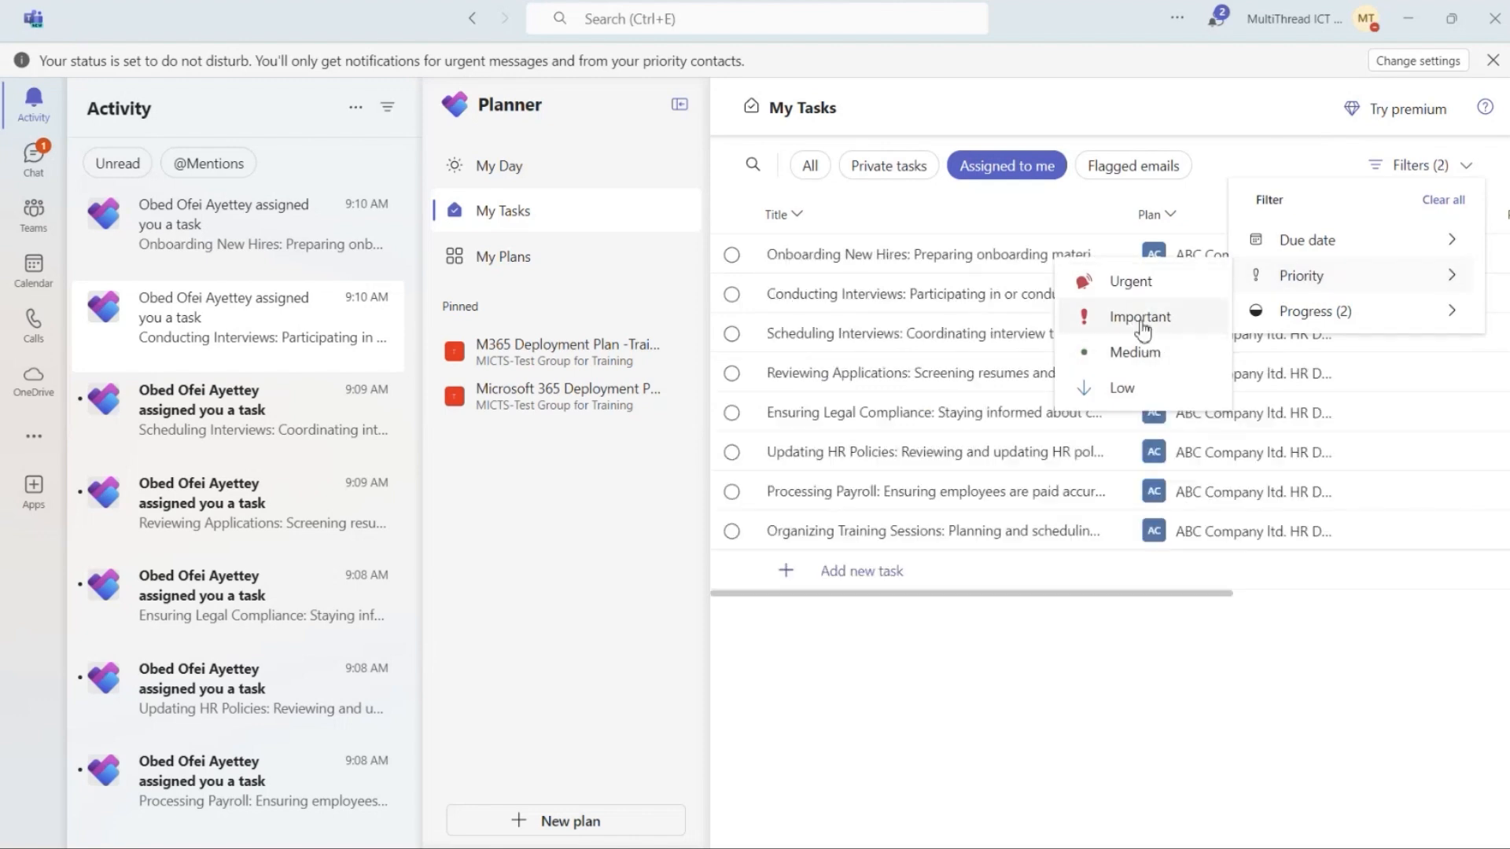
pyautogui.click(1111, 585)
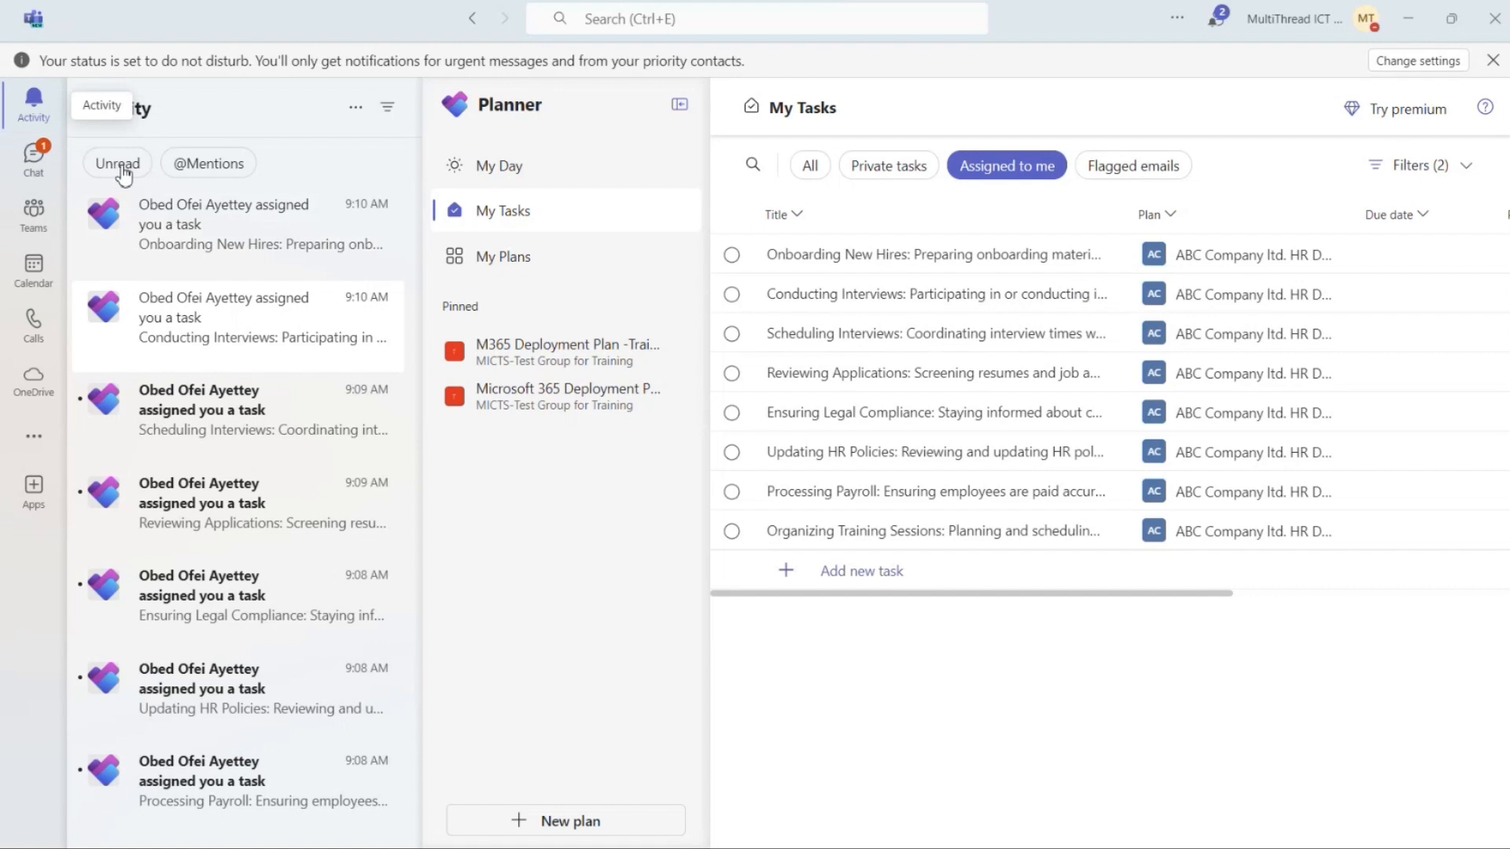
# Return to the calendar and review the available templates for new meetings, such as webinar, town hall and live event.
pyautogui.click(34, 267)
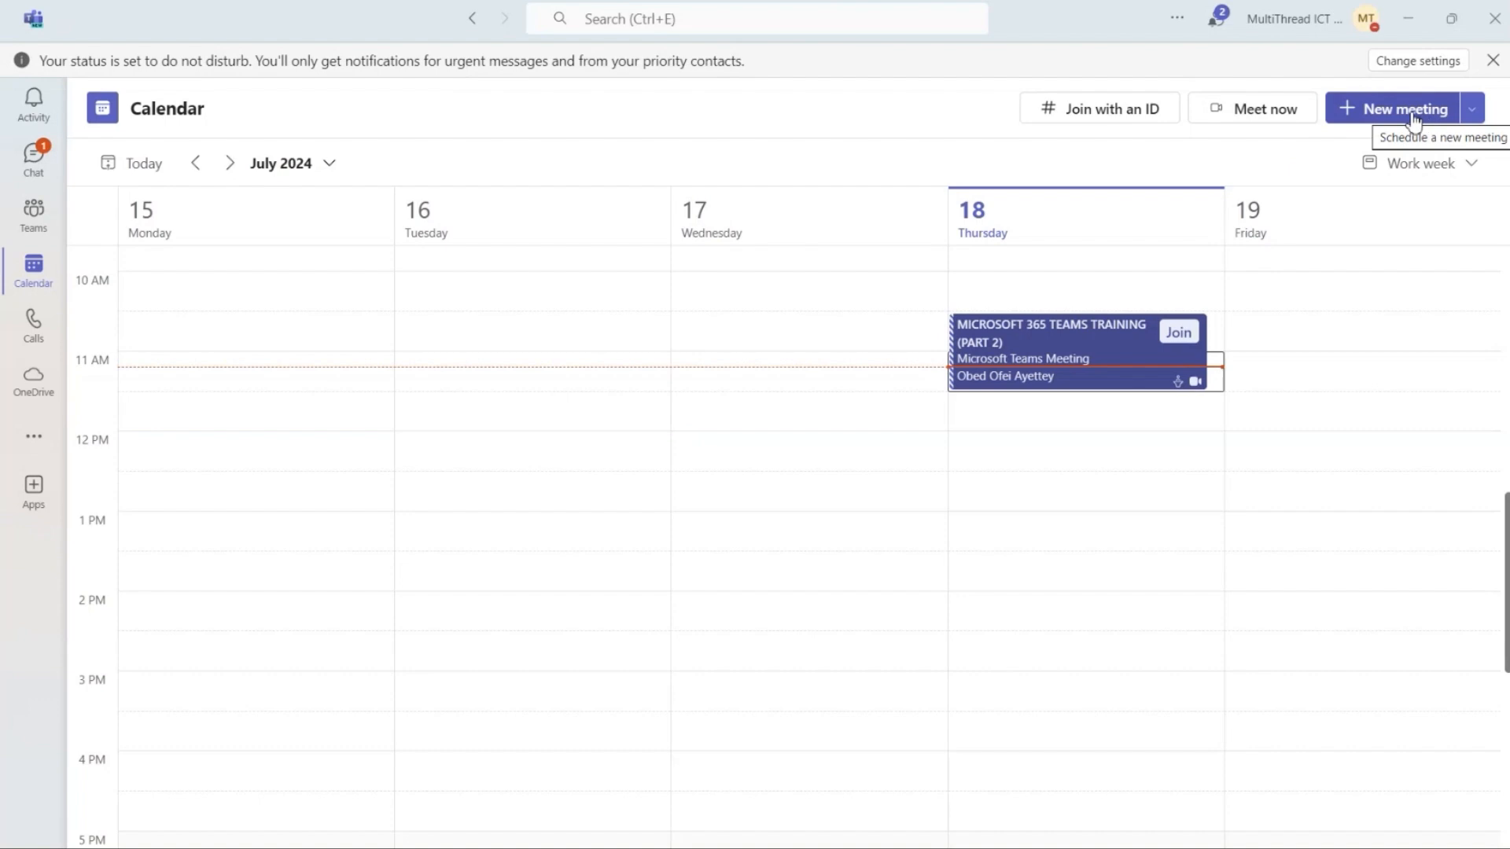
pyautogui.click(1469, 118)
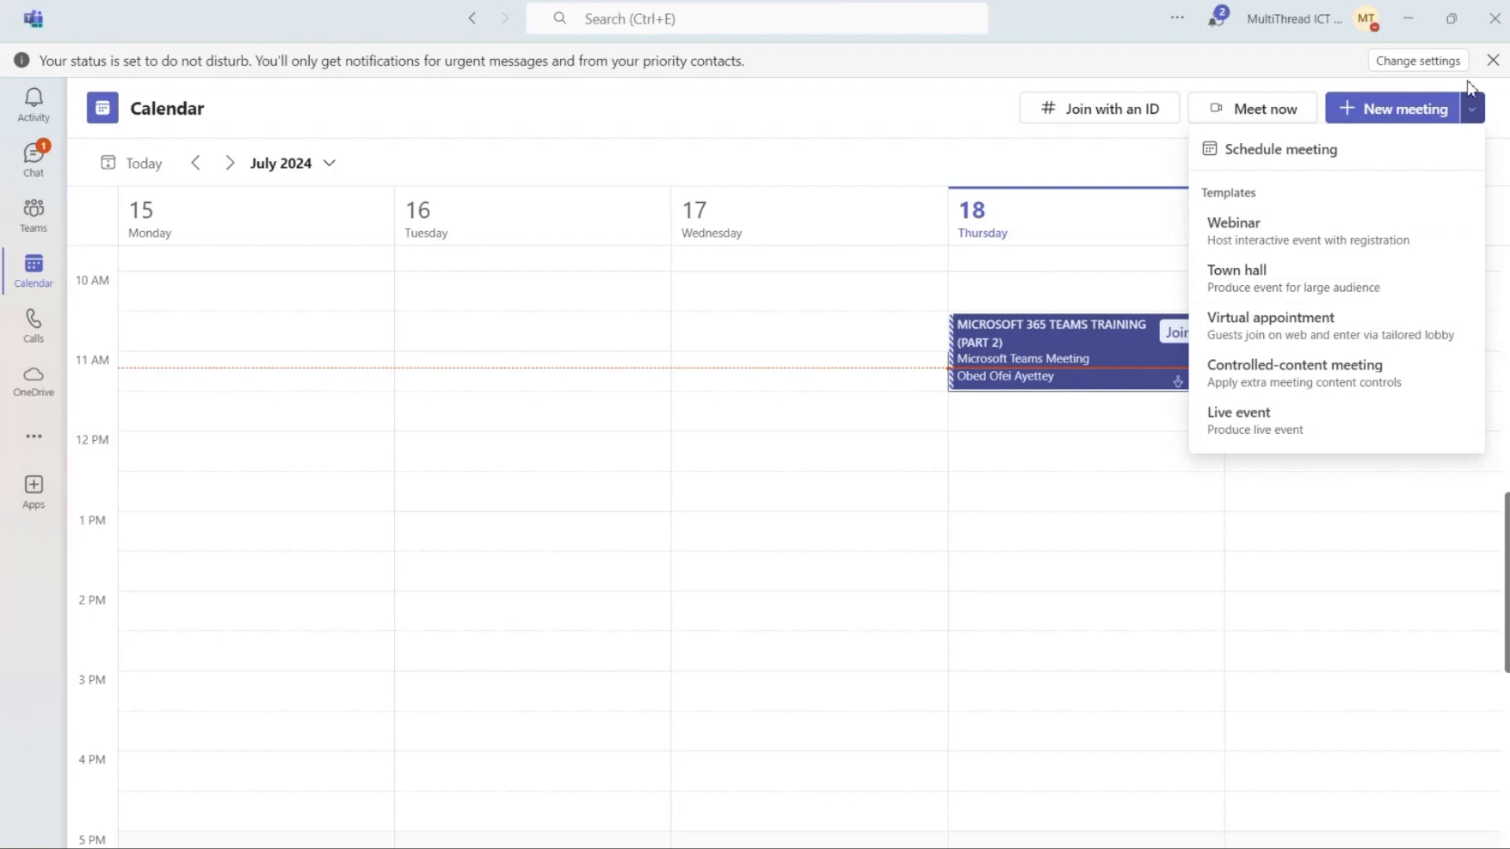
pyautogui.click(1471, 108)
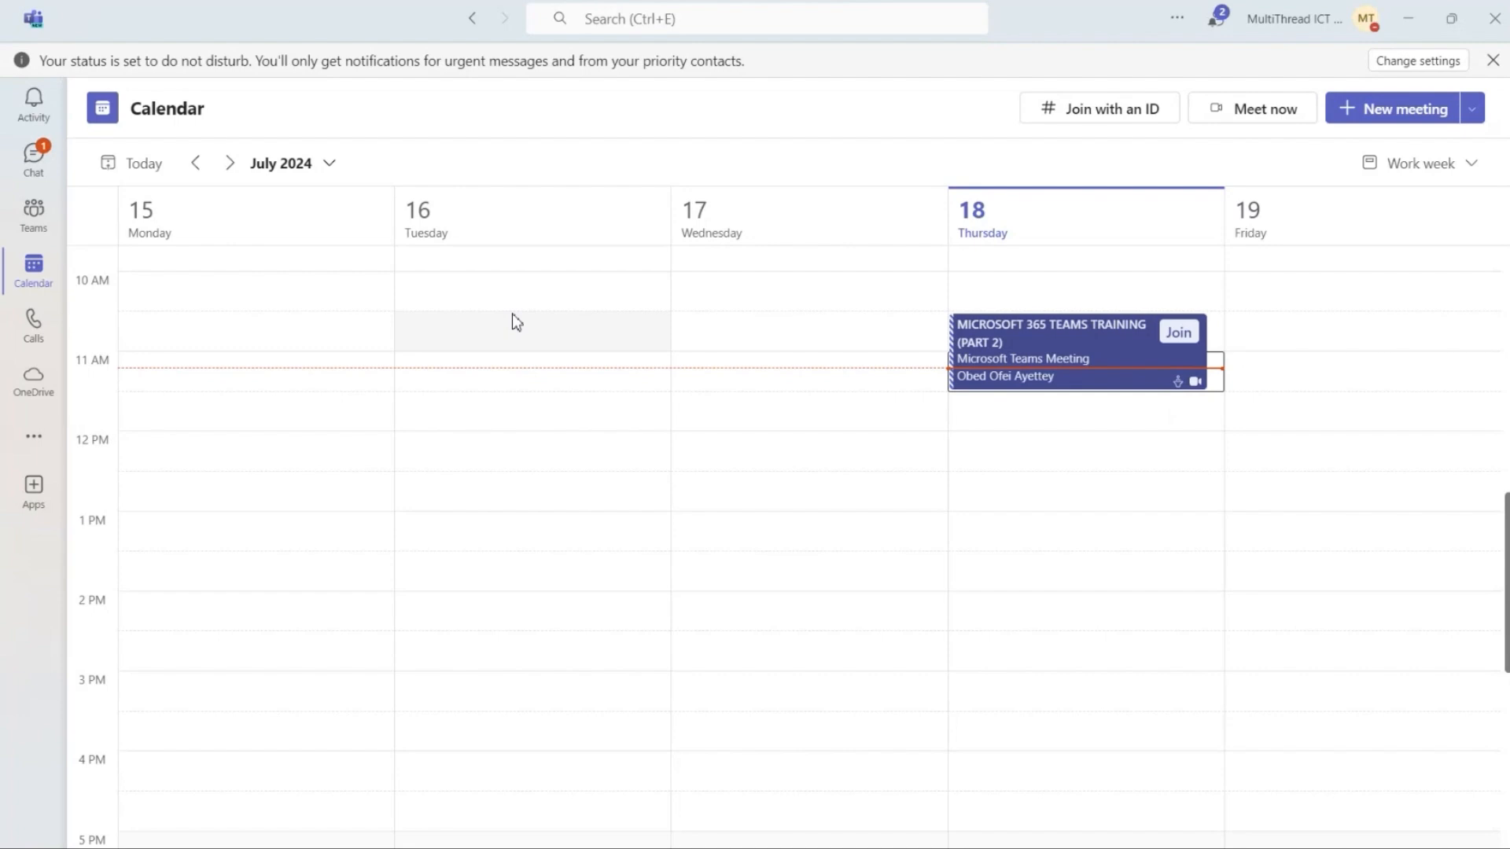
# Start a new calendar meeting and title it Applicants Interview.
pyautogui.click(1380, 112)
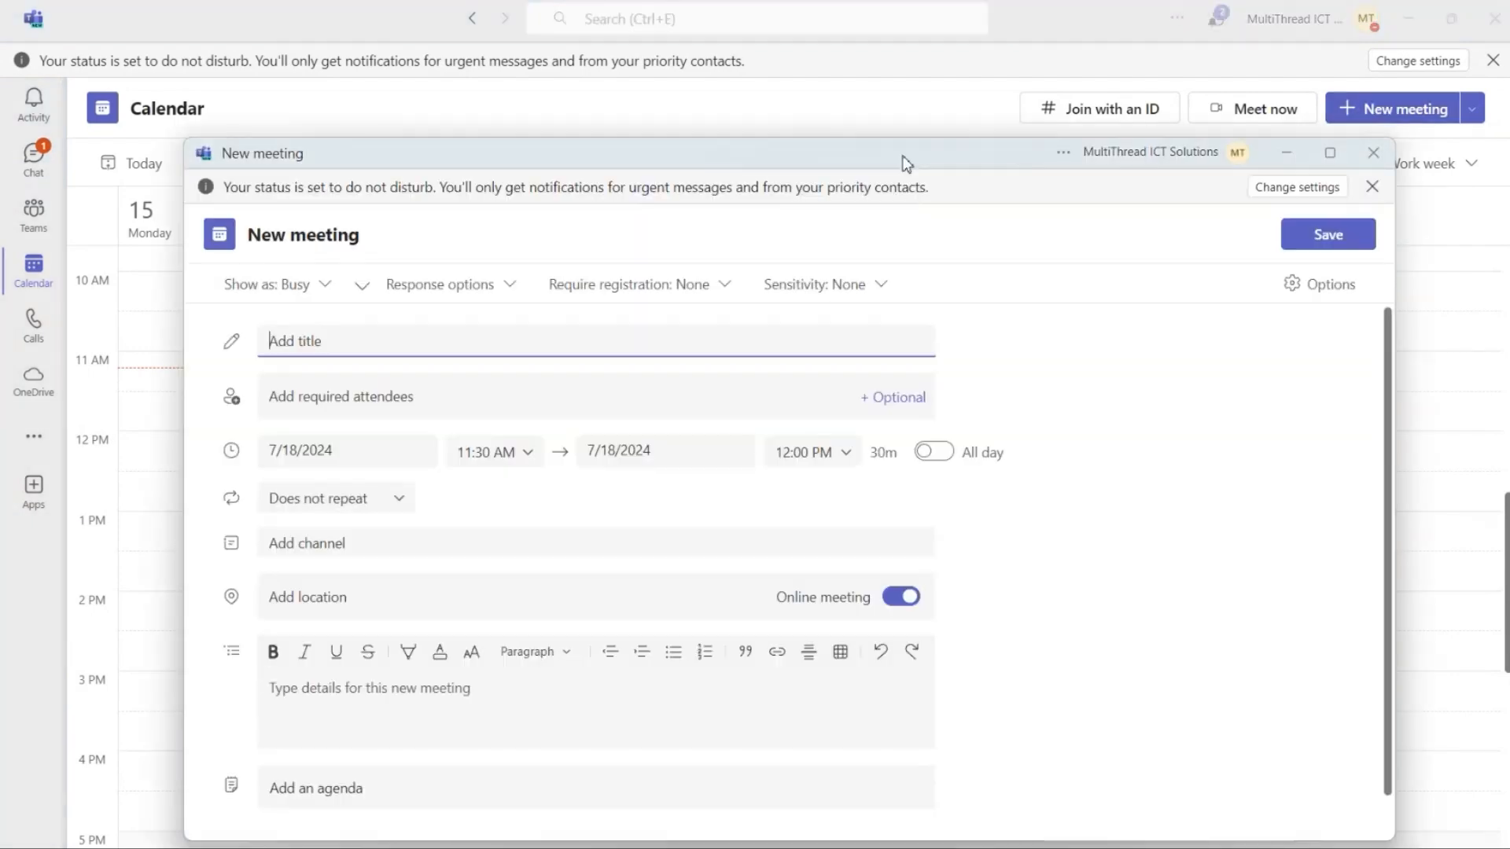
pyautogui.moveTo(899, 155); pyautogui.dragTo(872, 78)
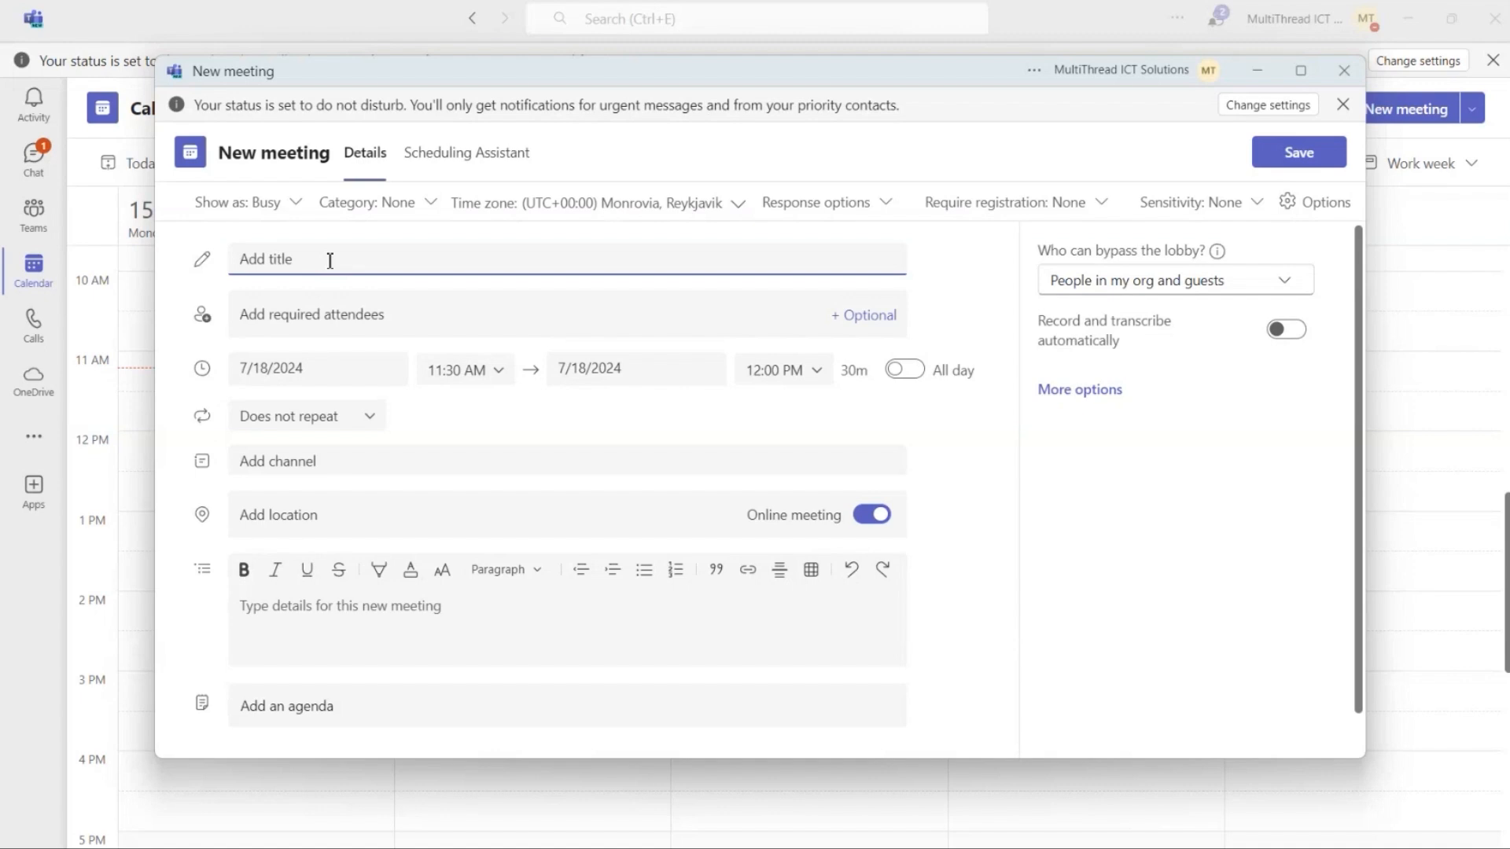
pyautogui.write('Applicants Interview')
# Find the marketing officer by first name and add them as a required attendee of the meeting.
pyautogui.click(534, 324)
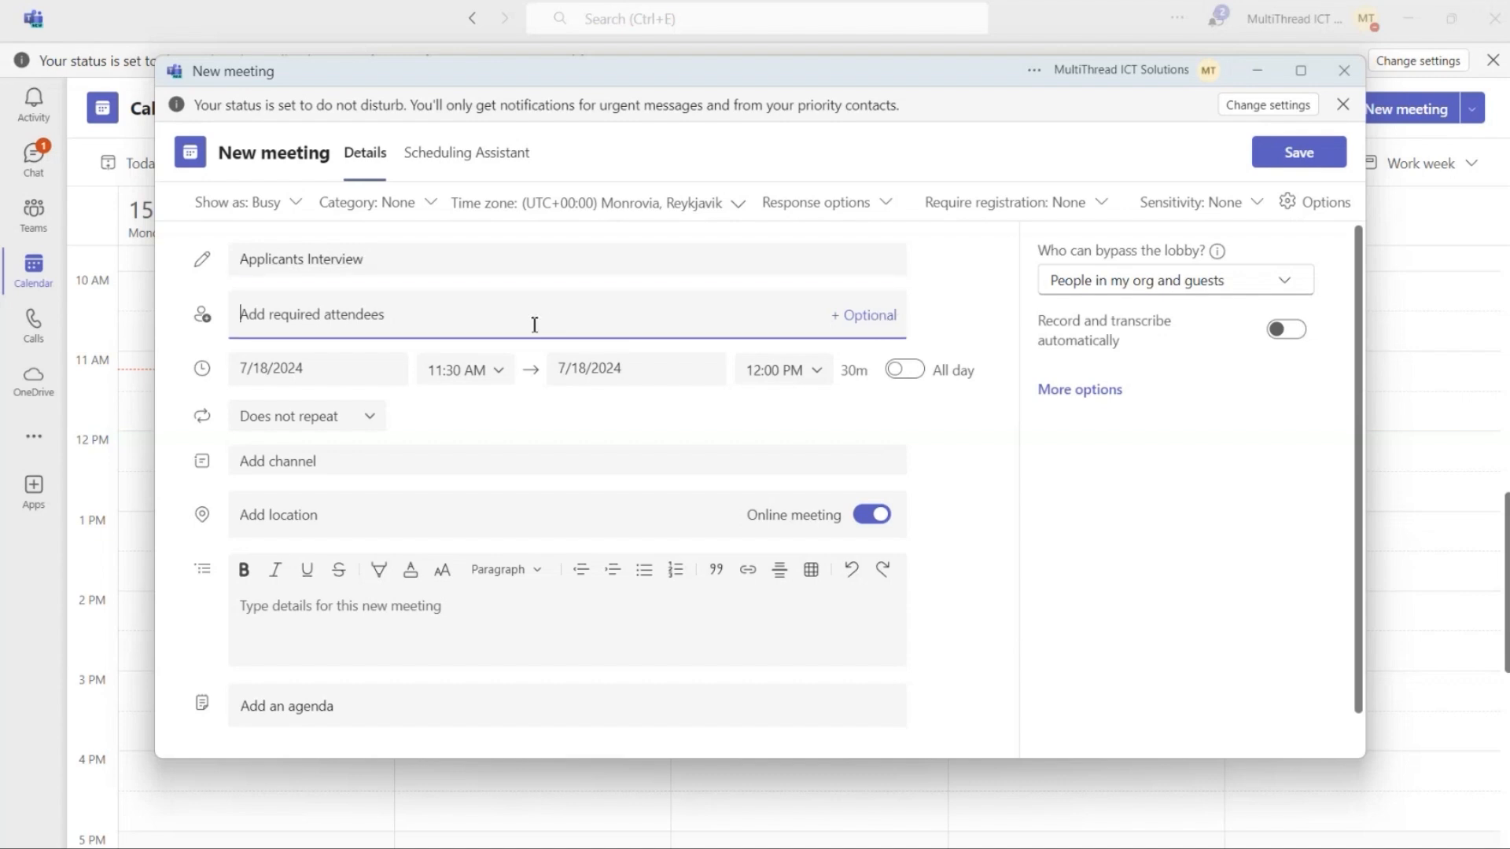
pyautogui.write('no')
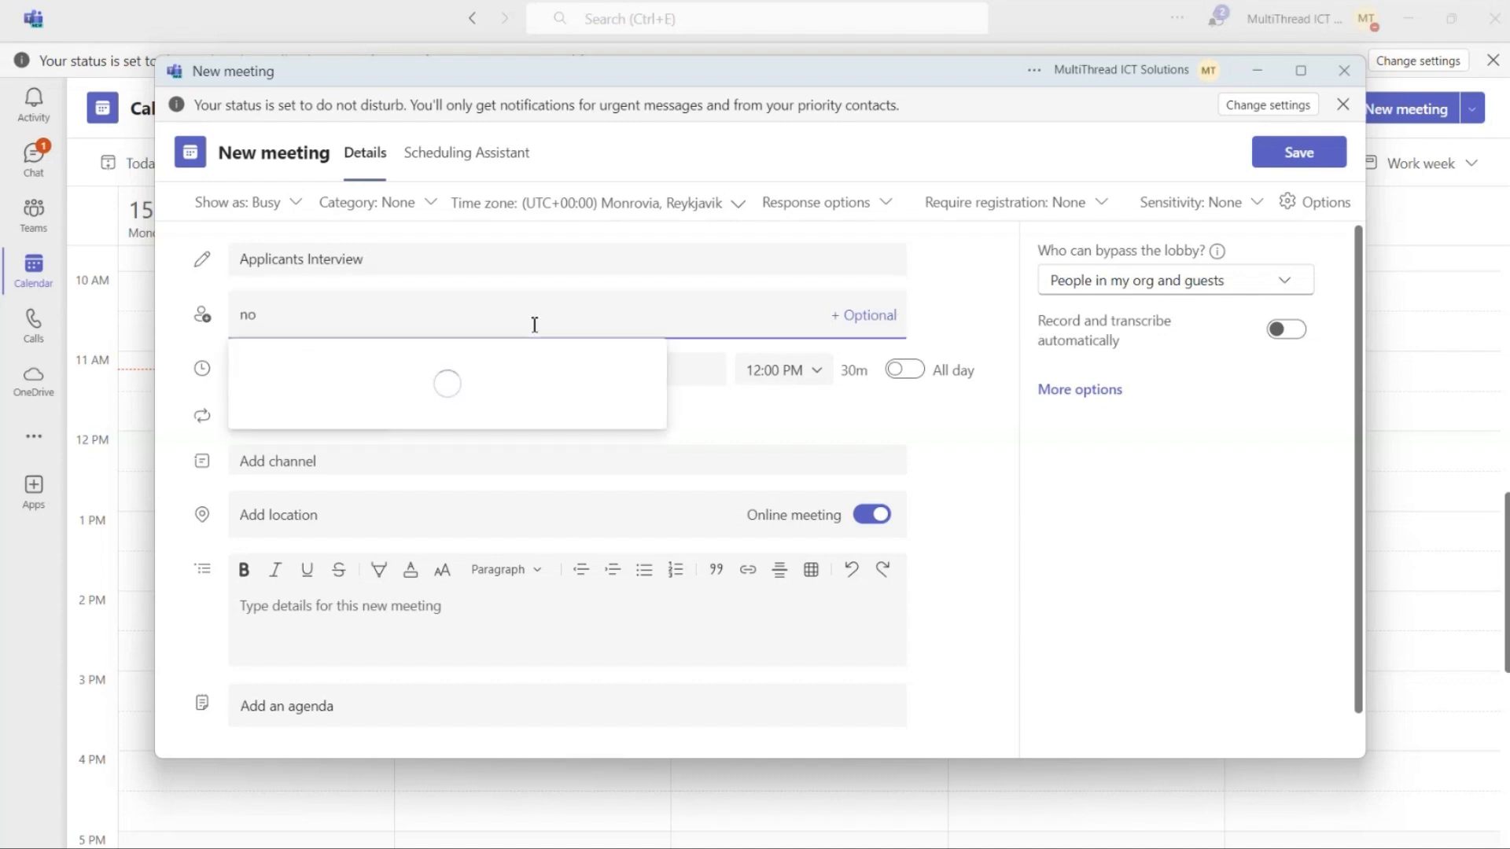
pyautogui.write('re')
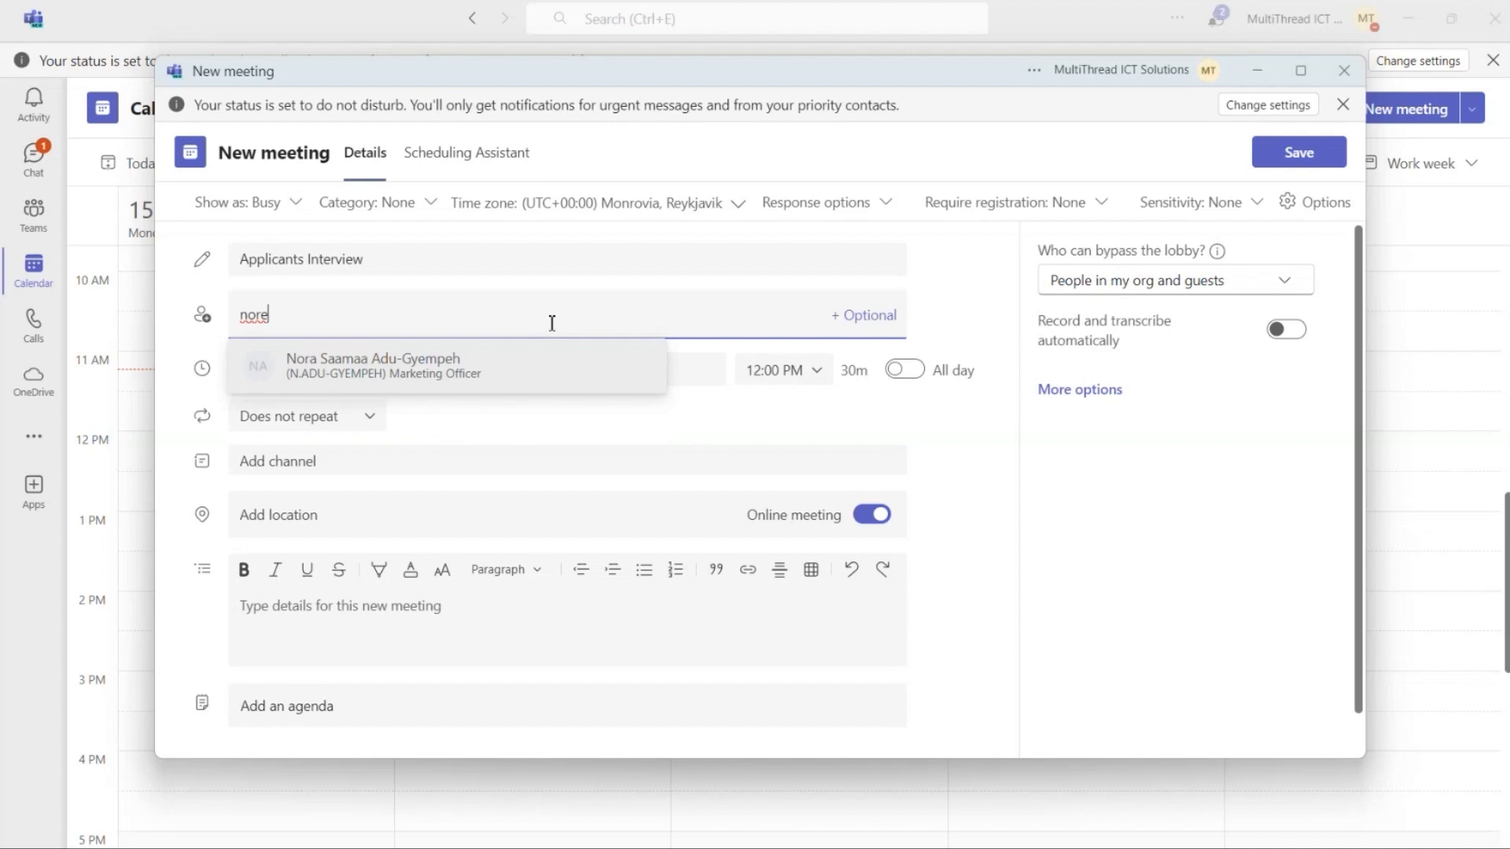
pyautogui.press('BackSpace')
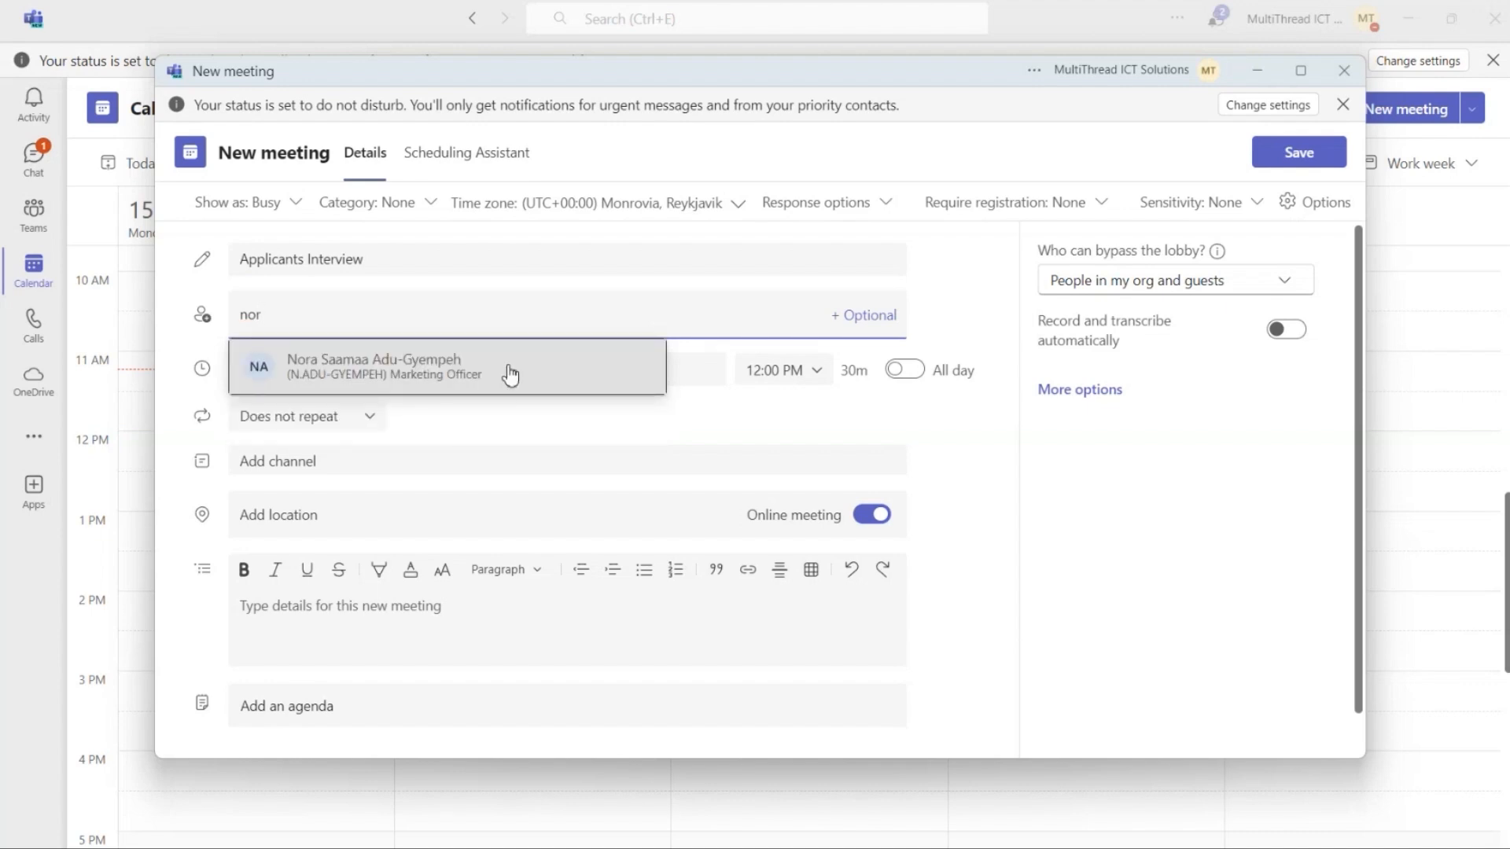
pyautogui.click(505, 369)
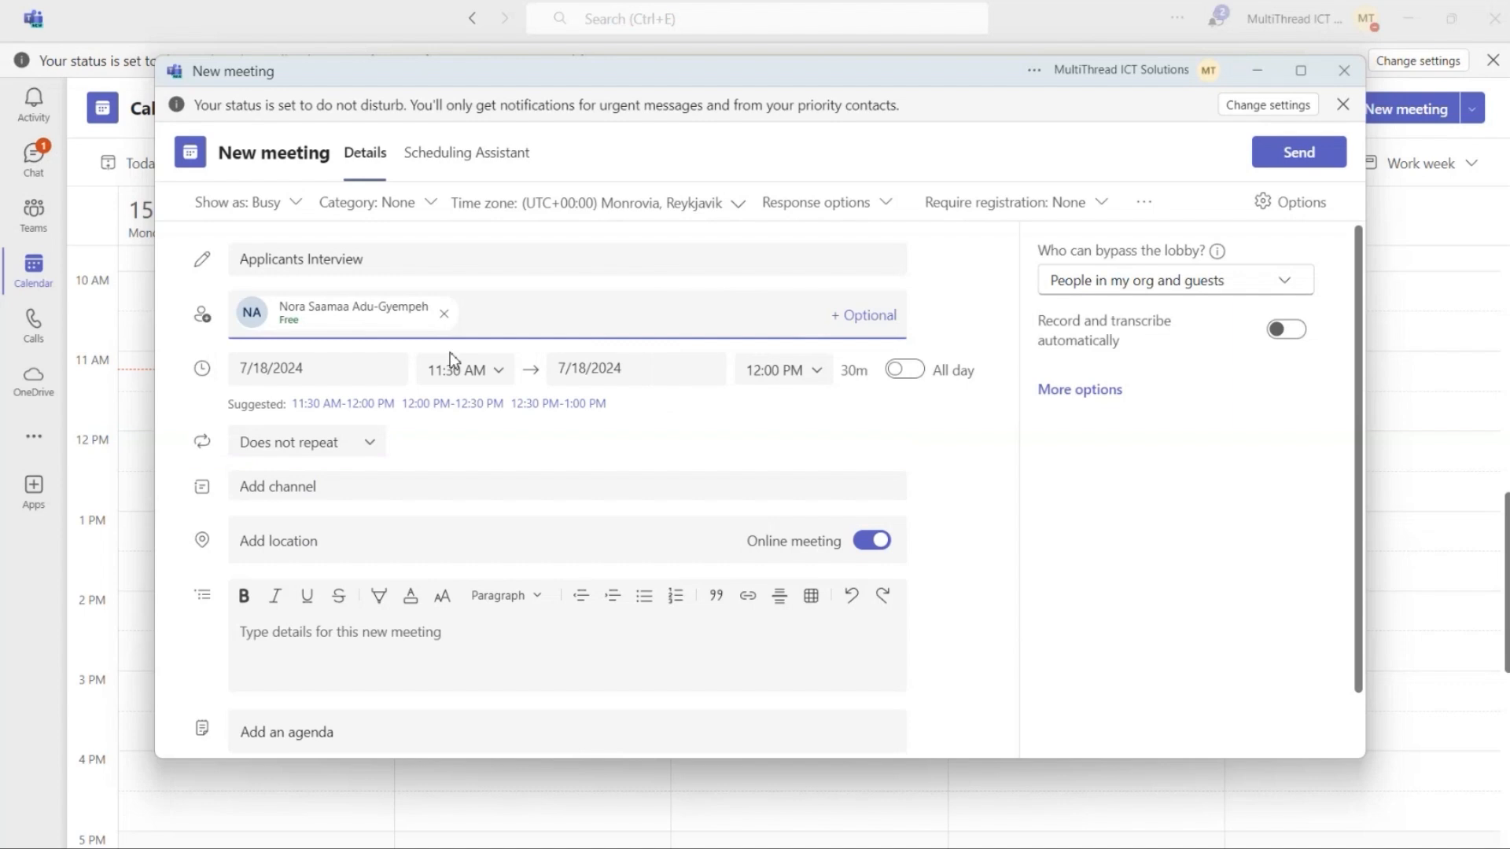
# Schedule the meeting for 7/19/2024 from 10:00 AM to 12:00 PM.
pyautogui.click(370, 374)
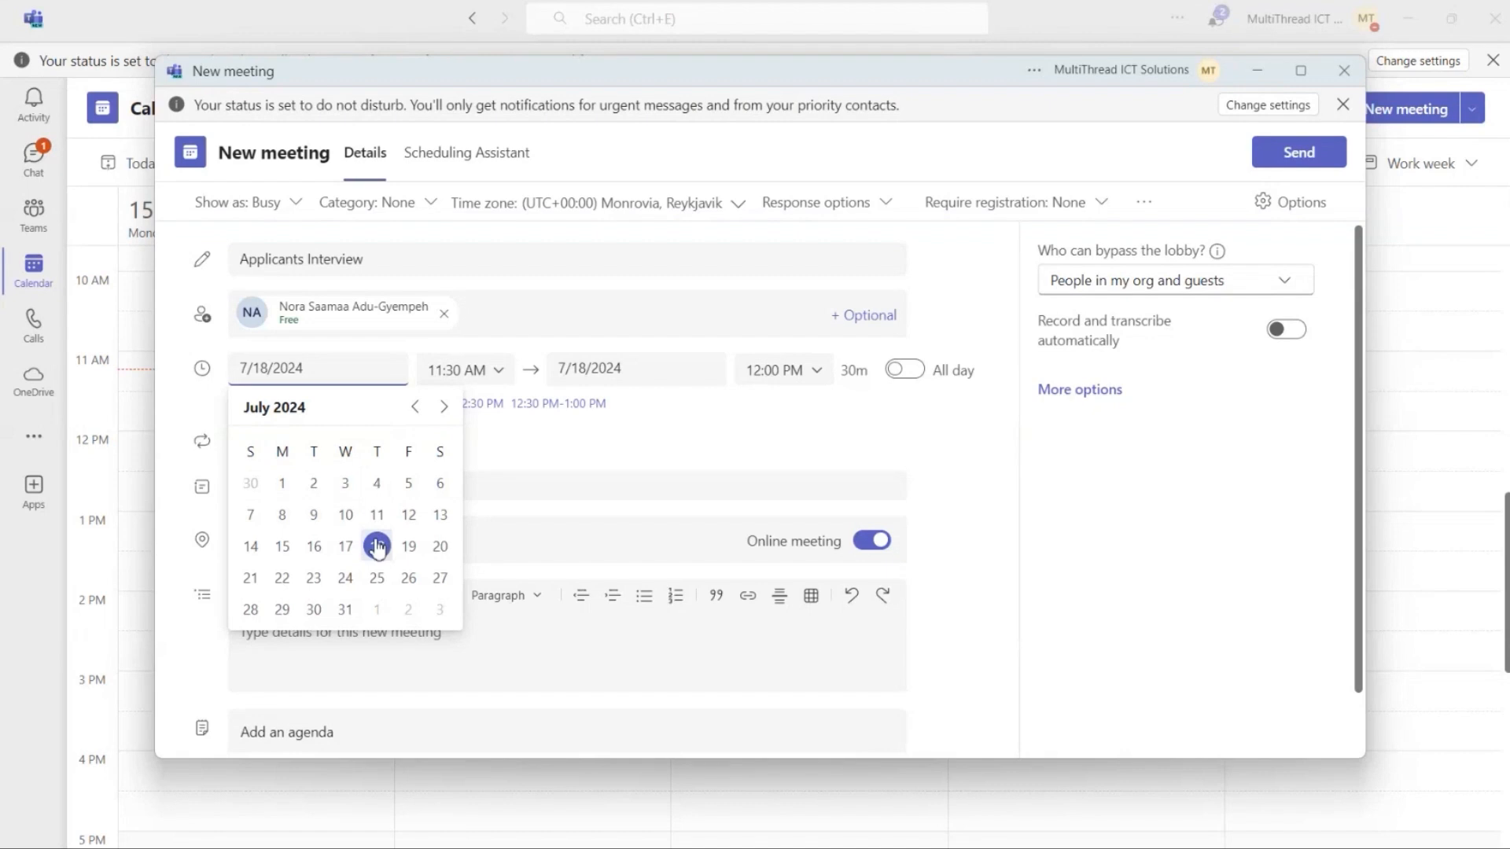
pyautogui.click(408, 546)
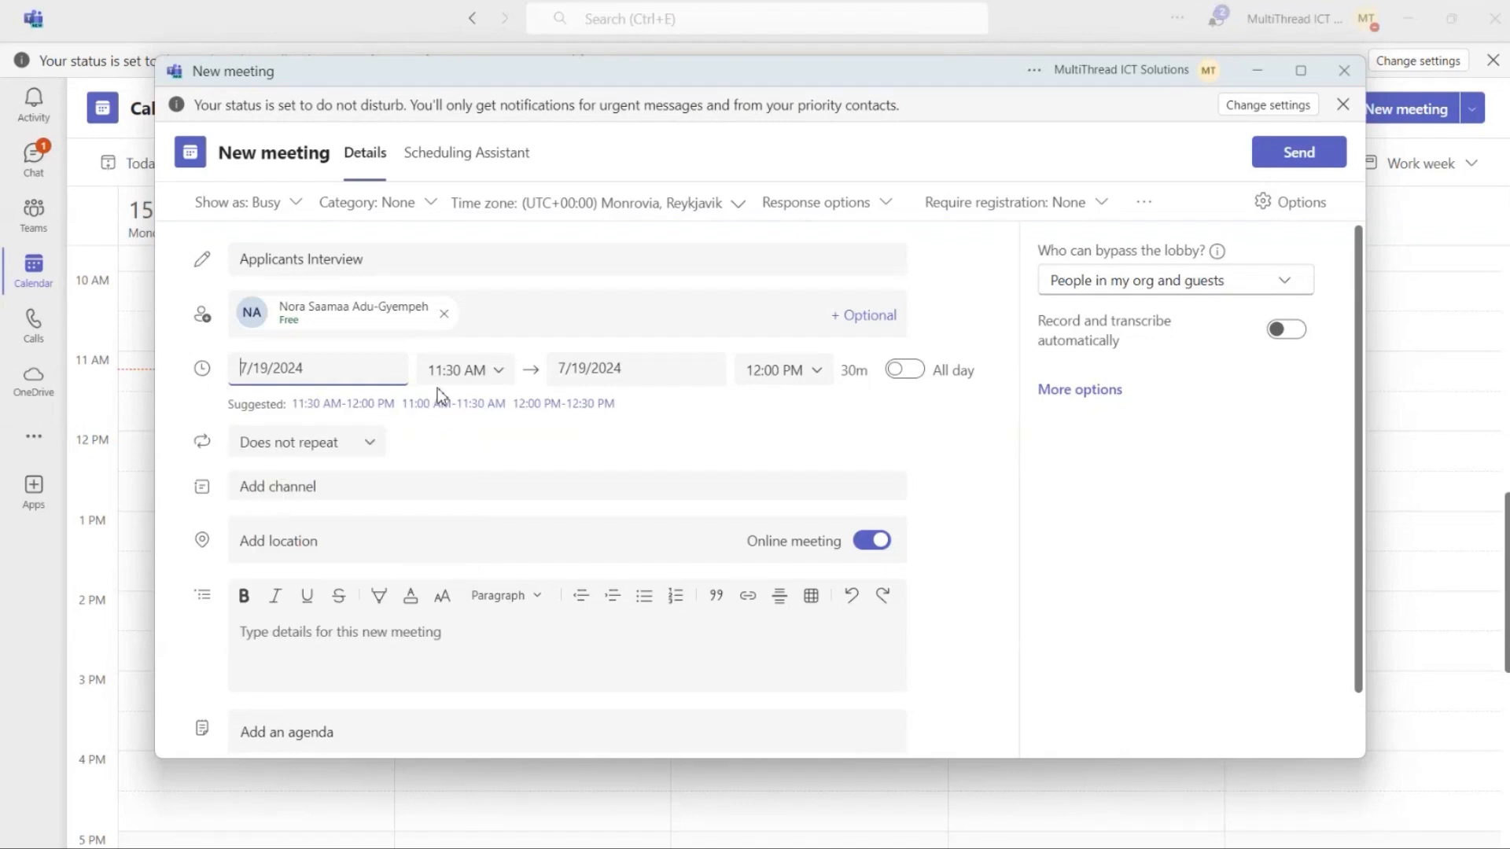
pyautogui.click(500, 372)
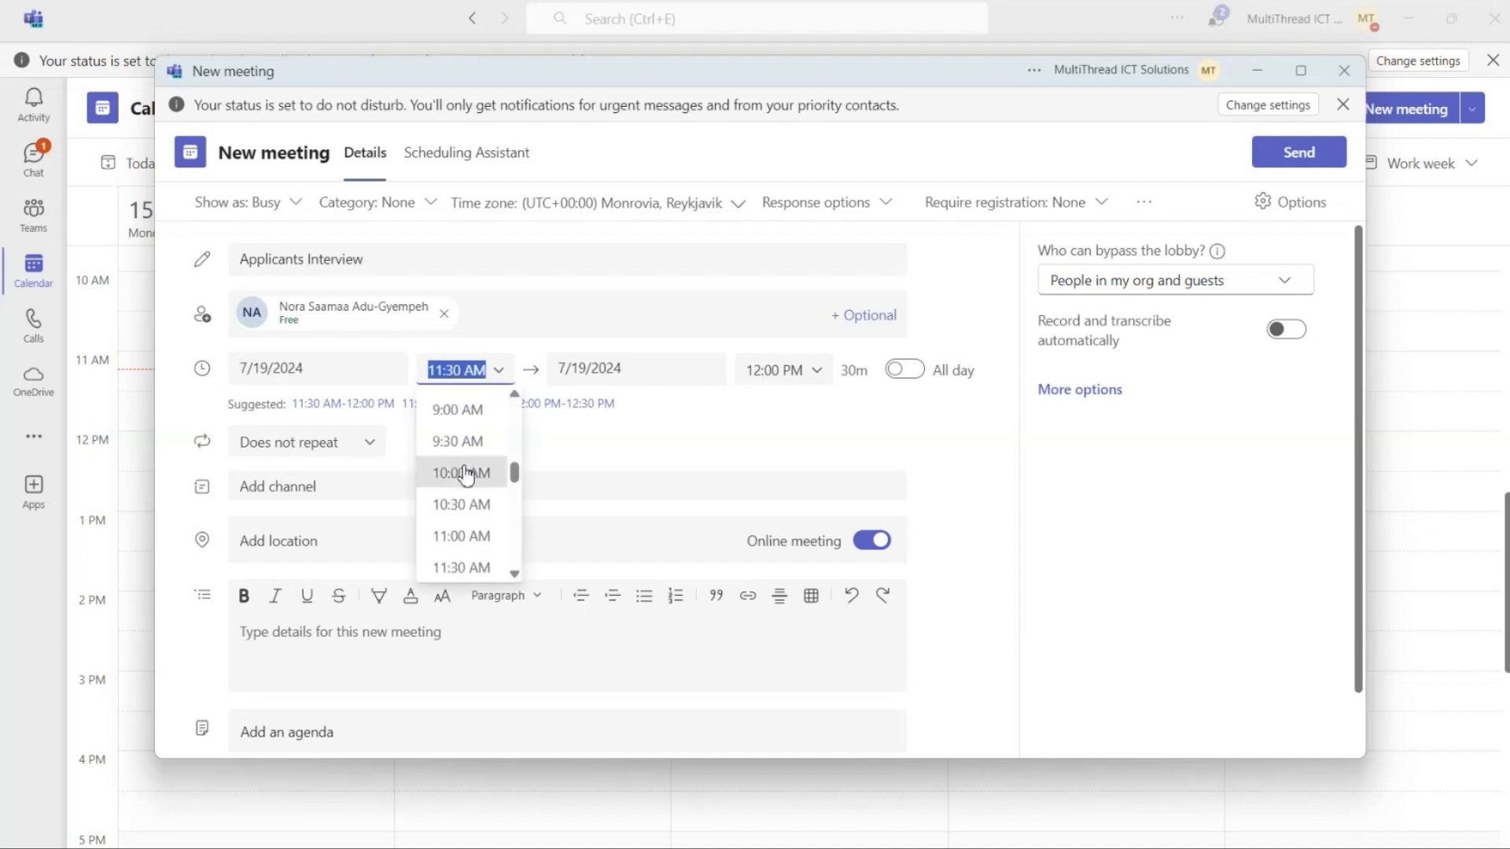
pyautogui.click(463, 472)
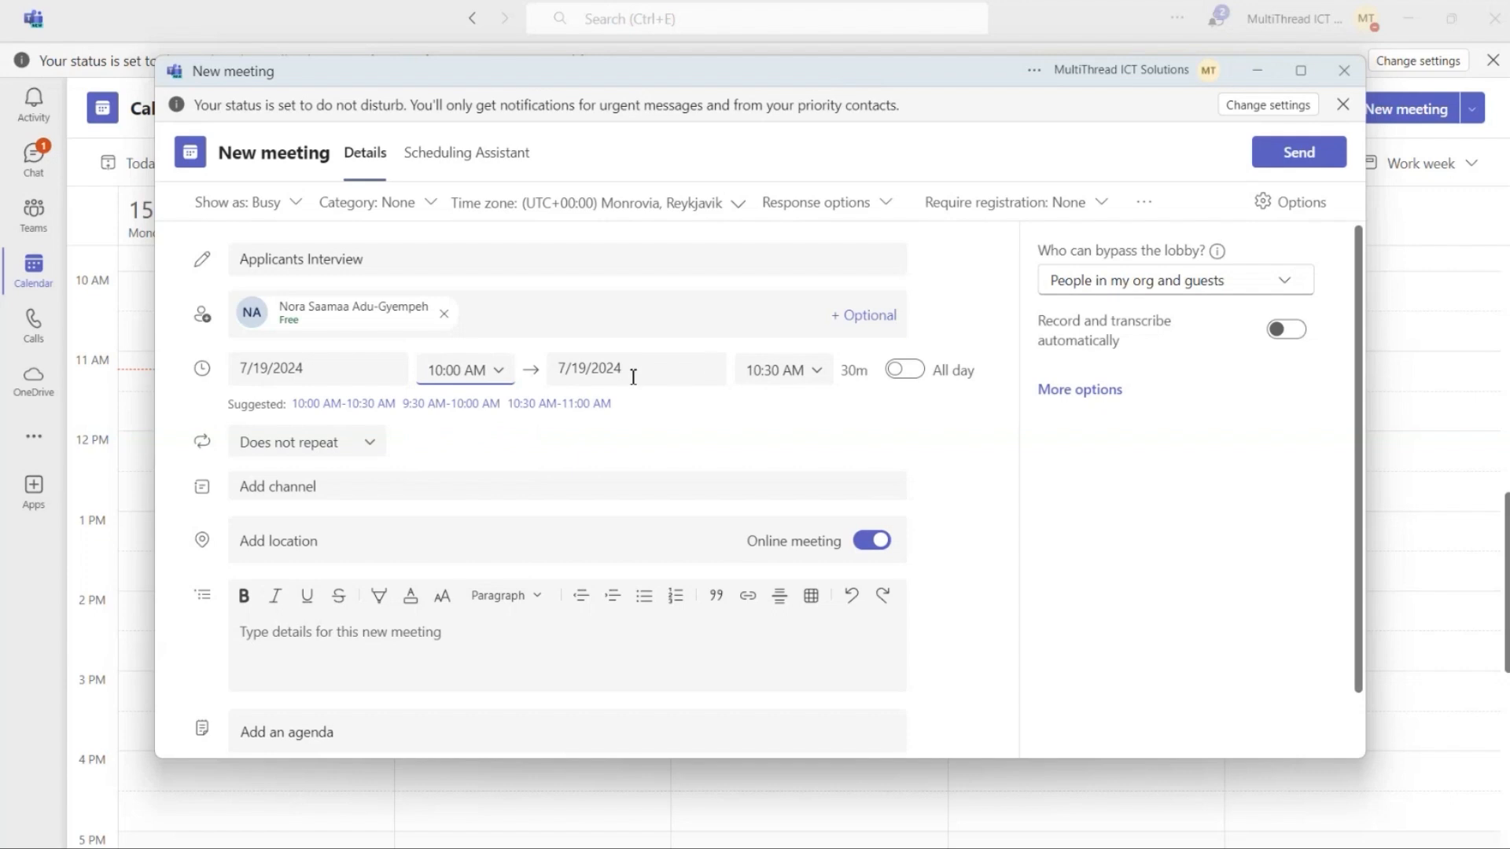
pyautogui.click(817, 371)
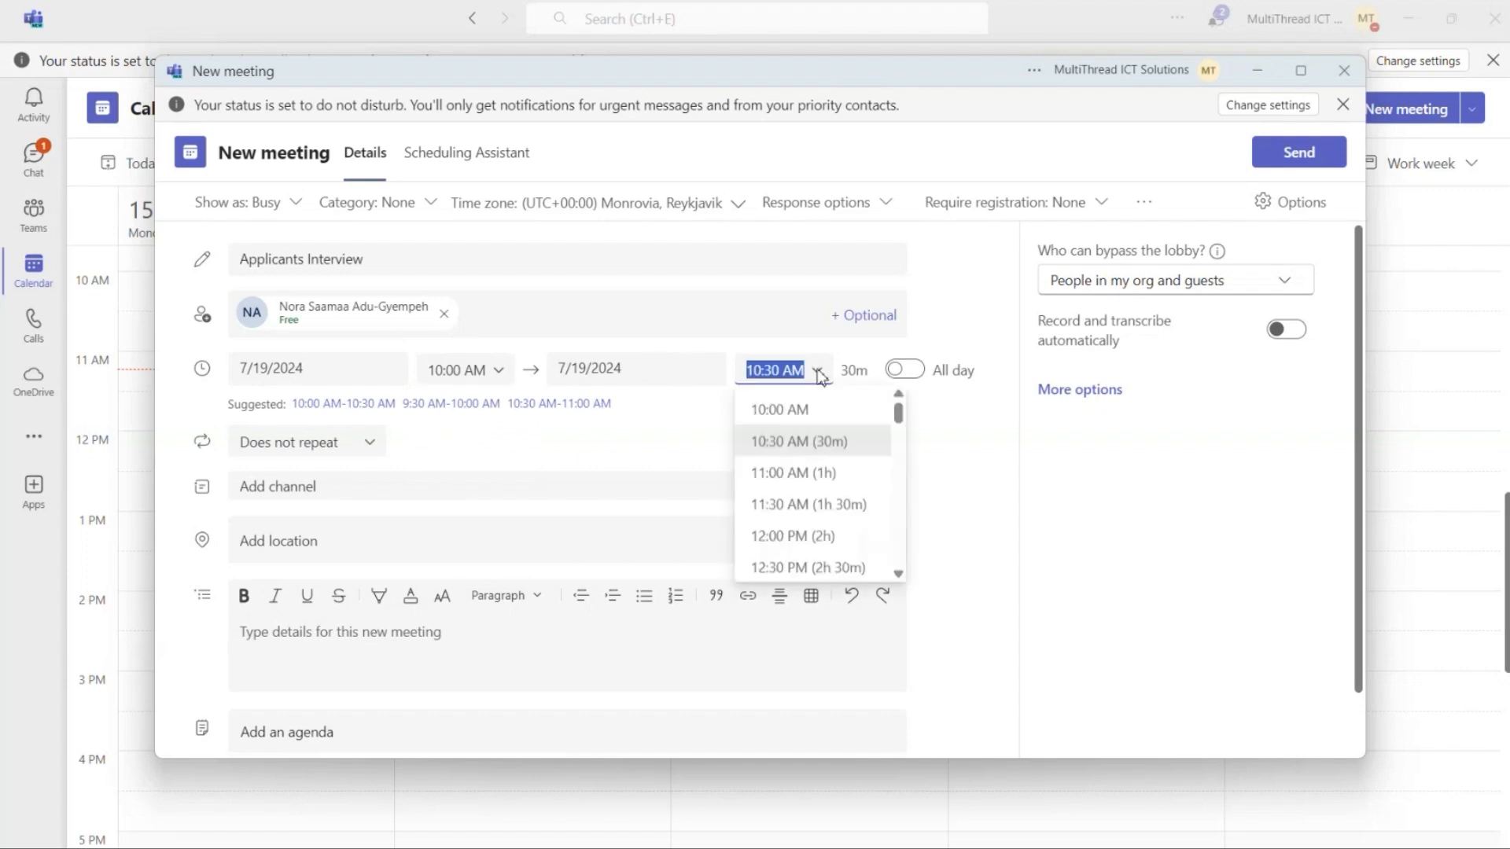
pyautogui.click(818, 535)
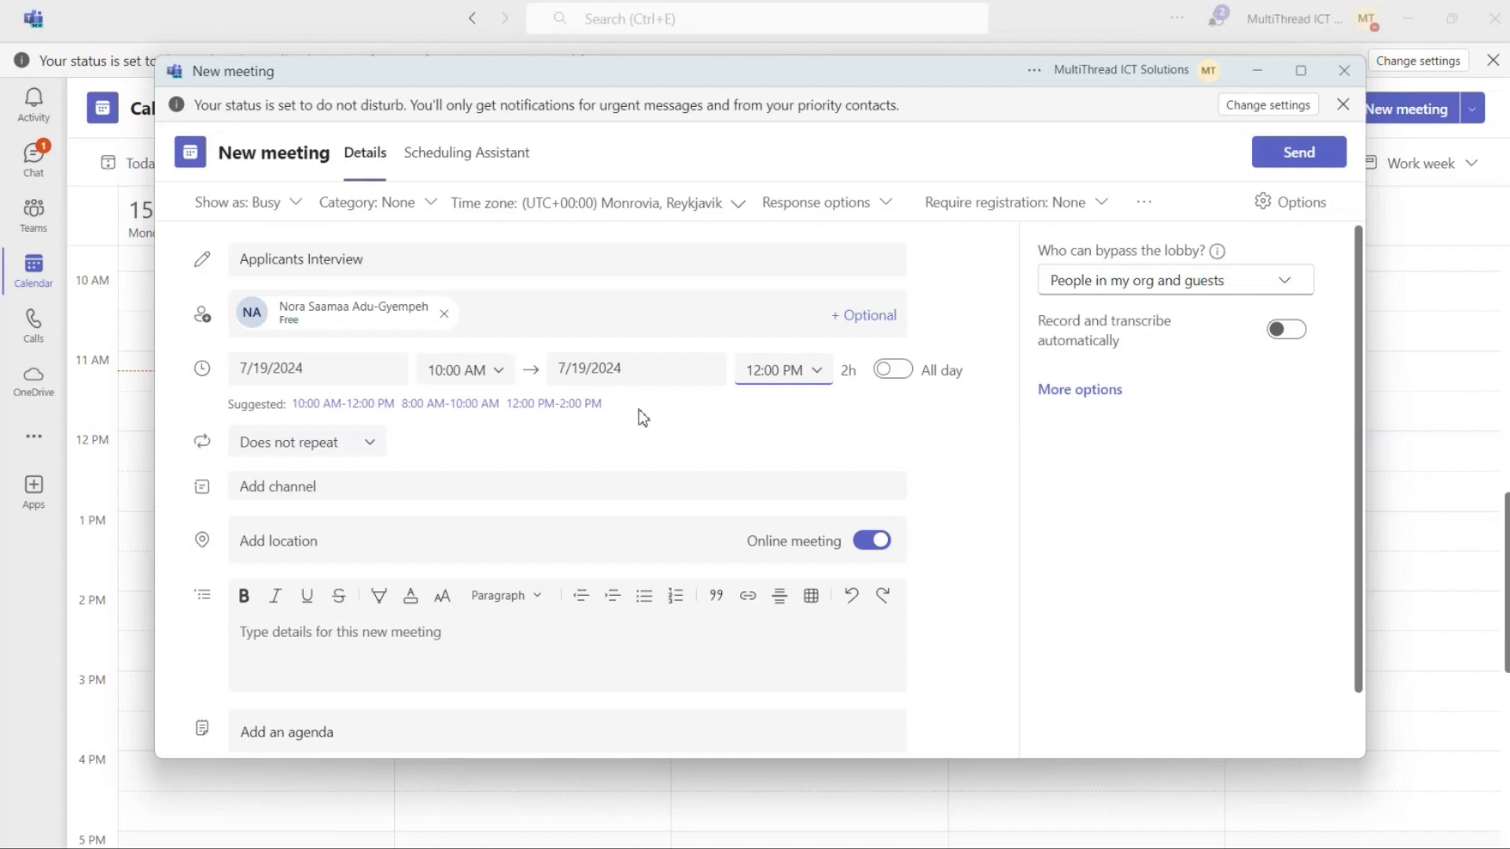
# View the meeting's recurrence choices without changing them, and add the HR Department team's General channel to the meeting.
pyautogui.click(370, 446)
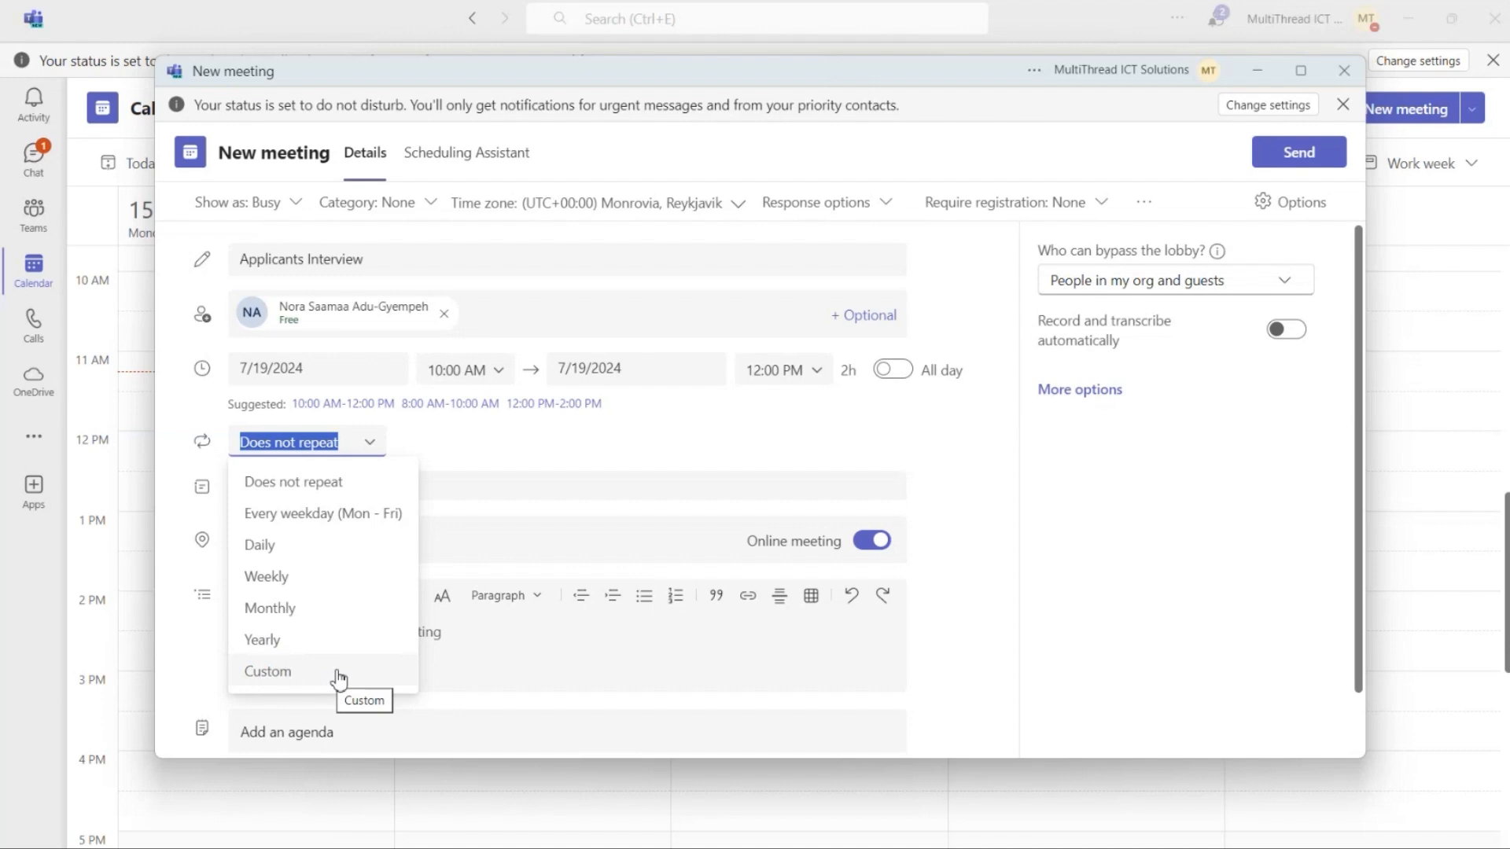
pyautogui.click(482, 445)
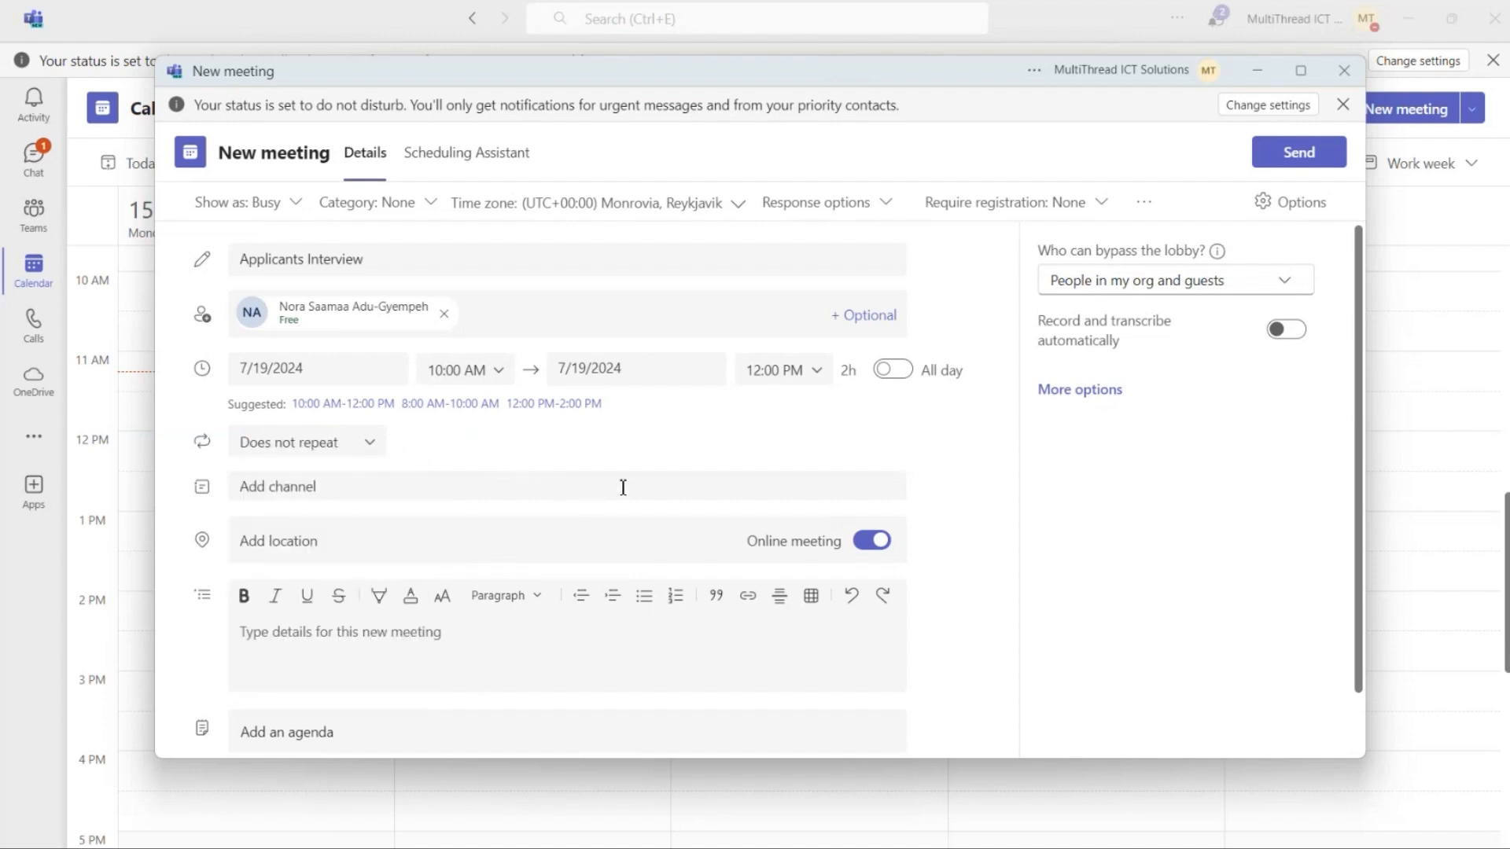
pyautogui.click(383, 488)
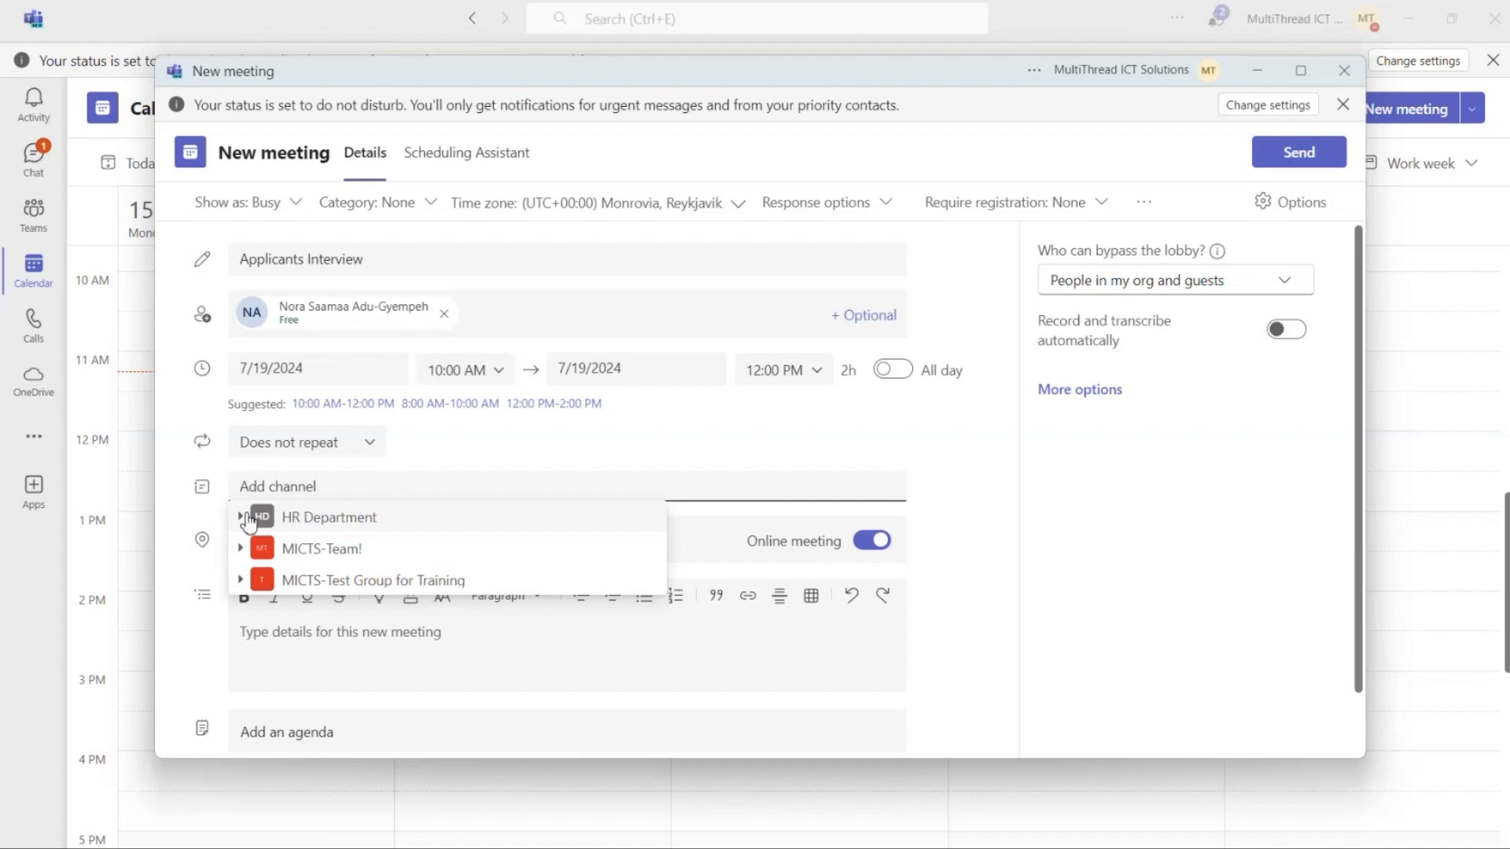
pyautogui.click(240, 516)
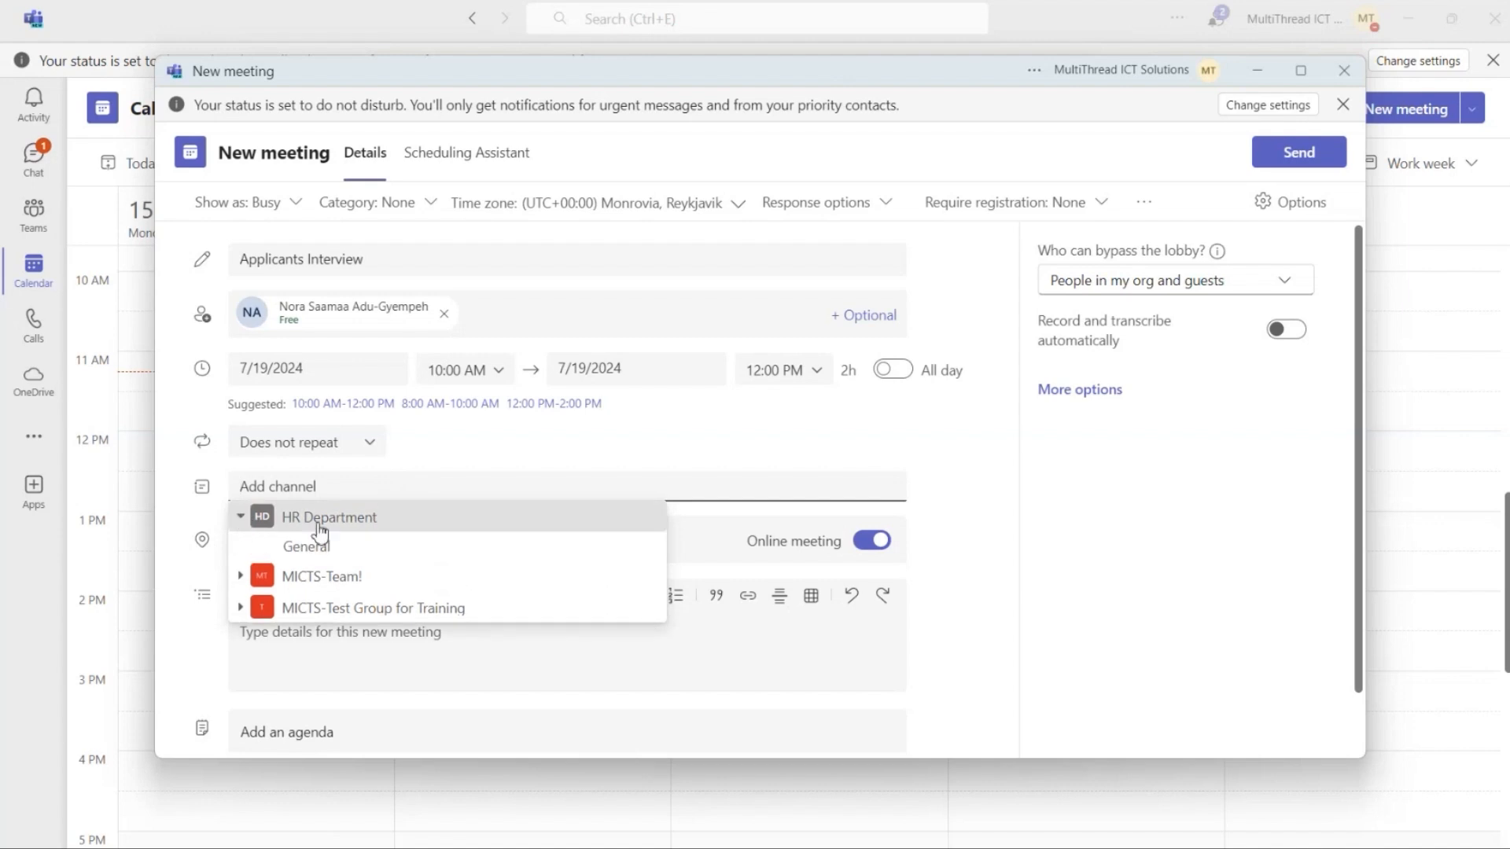
pyautogui.click(379, 545)
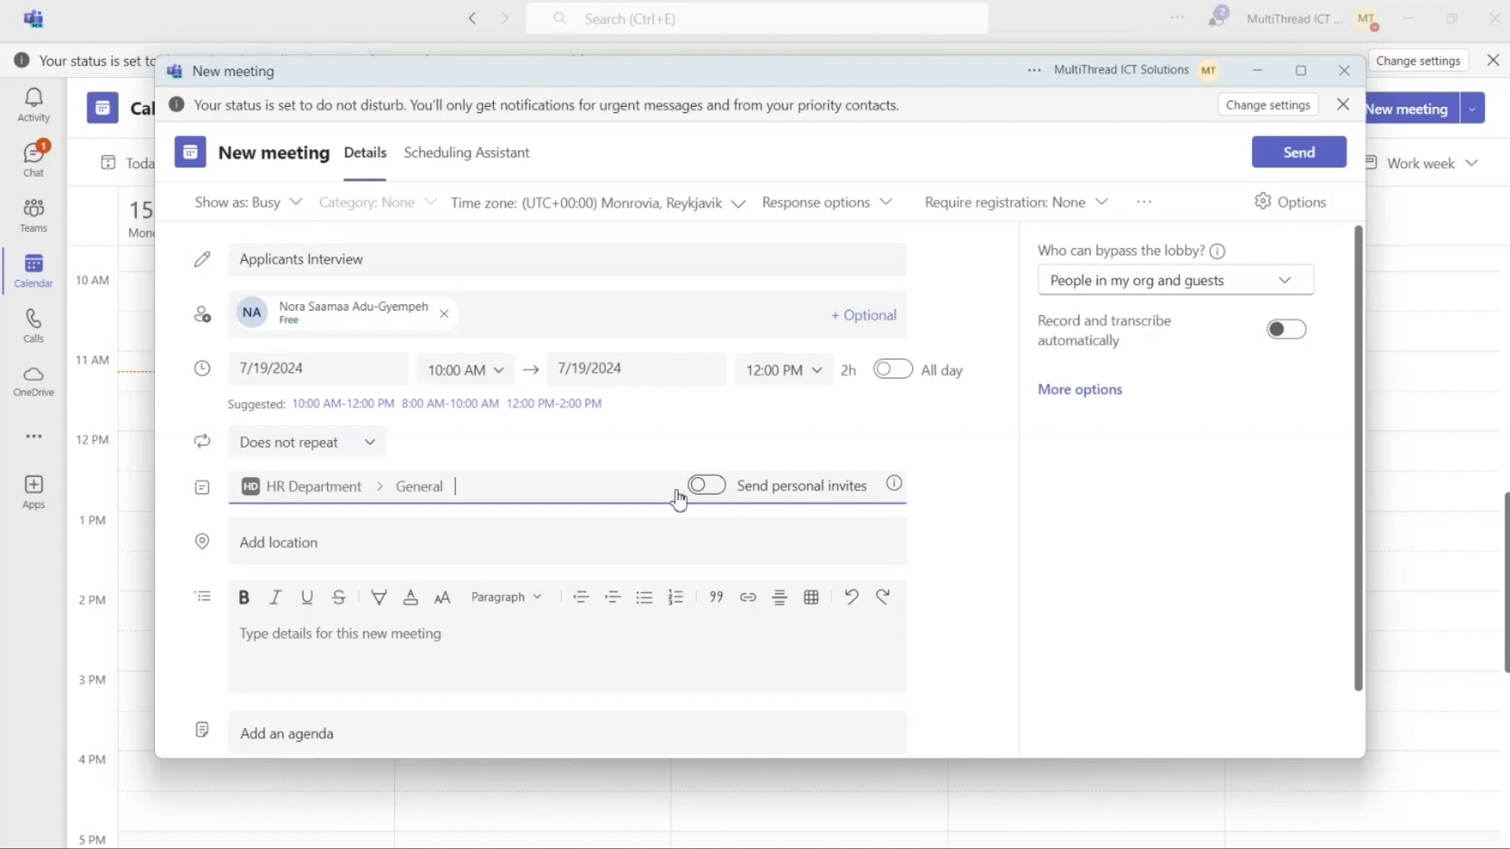
# Look over the meeting form's location, details and agenda fields and the choices for who can bypass the lobby.
pyautogui.scroll(-1, 613, 500)
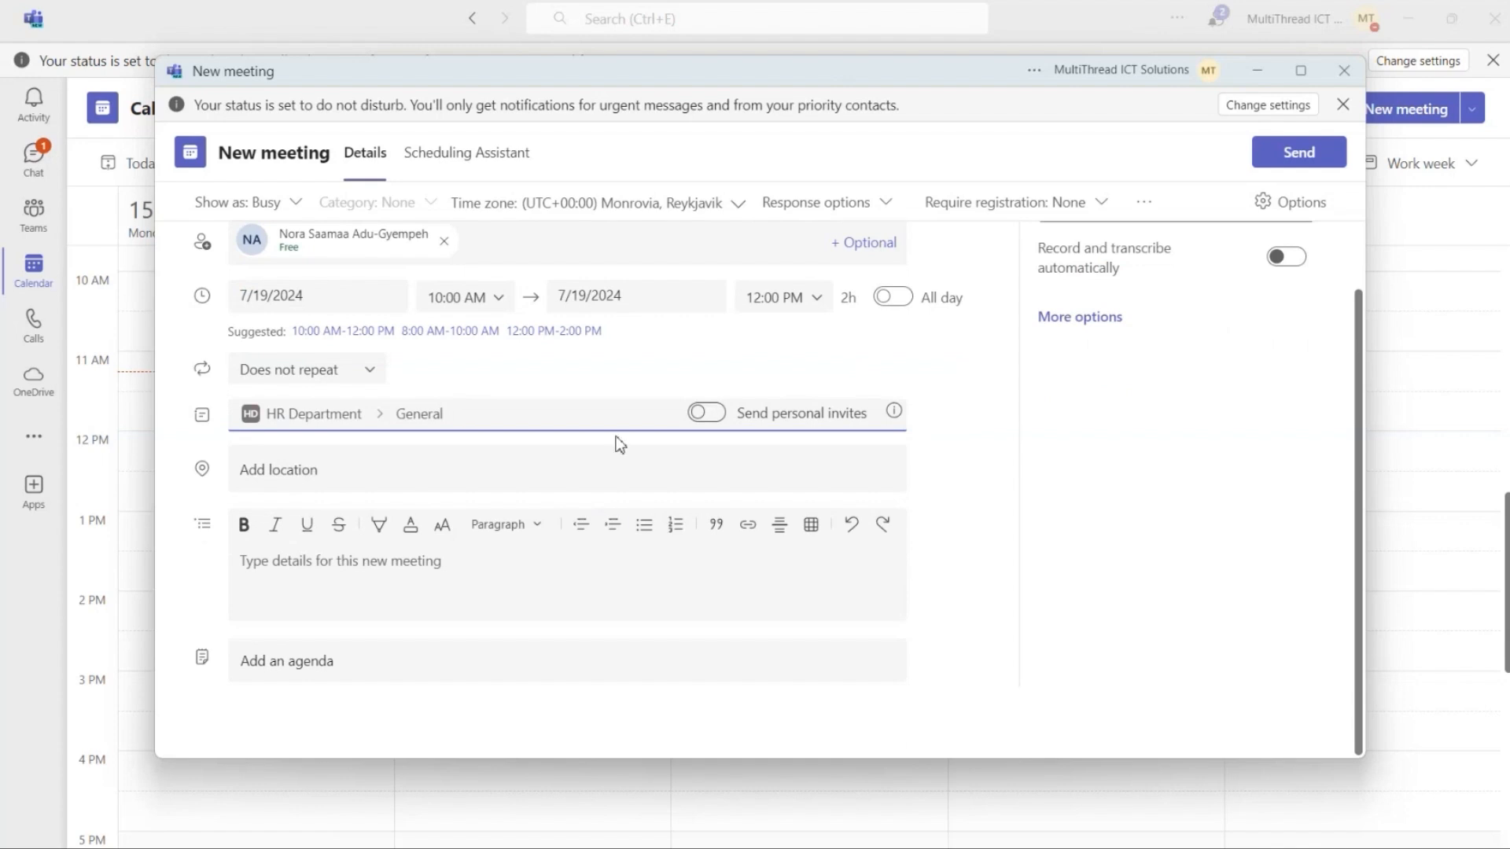
pyautogui.scroll(1, 519, 460)
pyautogui.scroll(1, 517, 459)
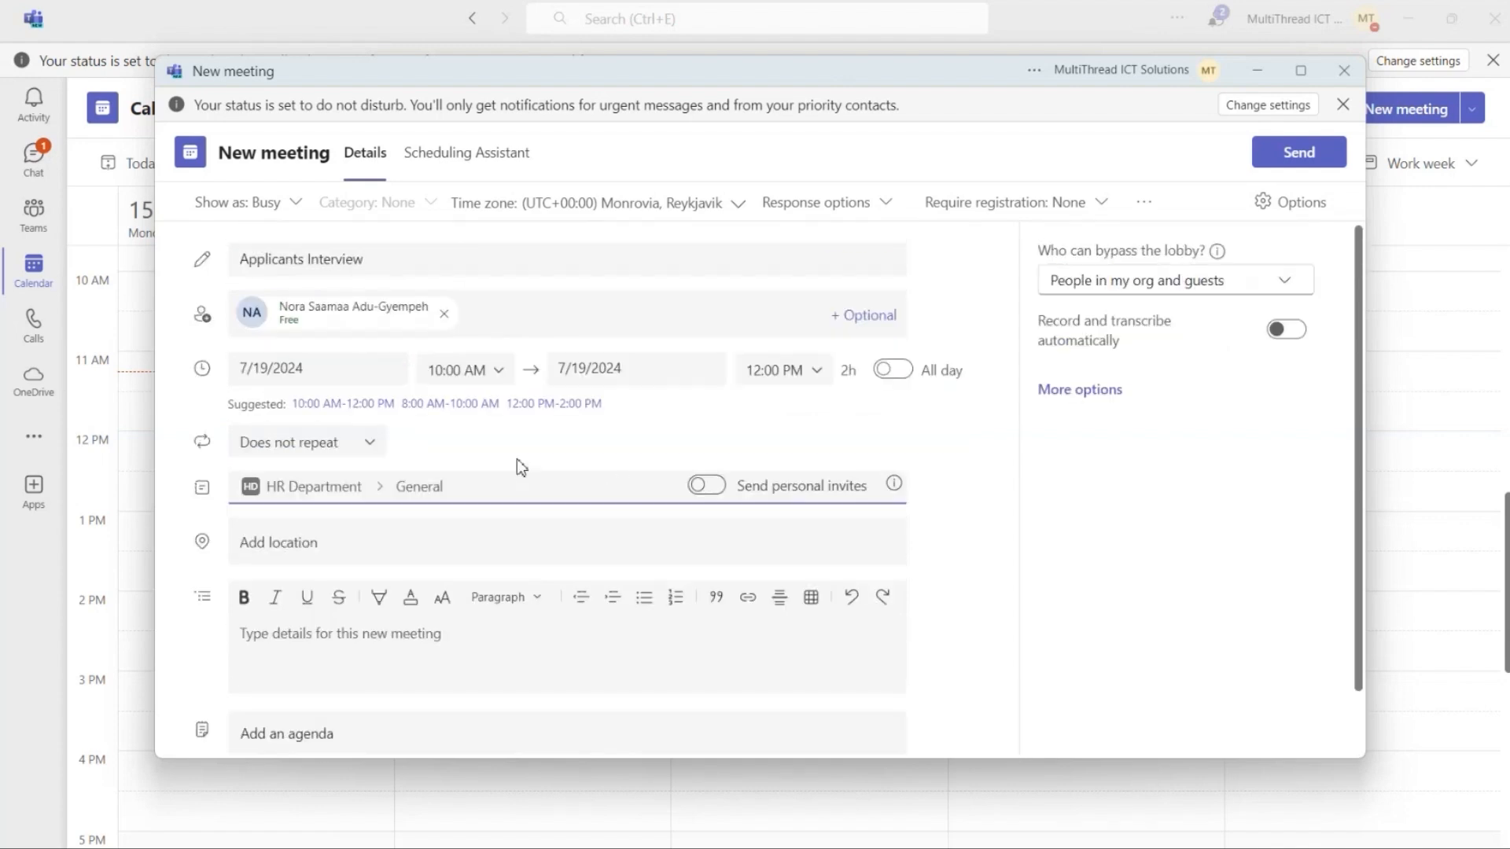
pyautogui.scroll(-1, 539, 529)
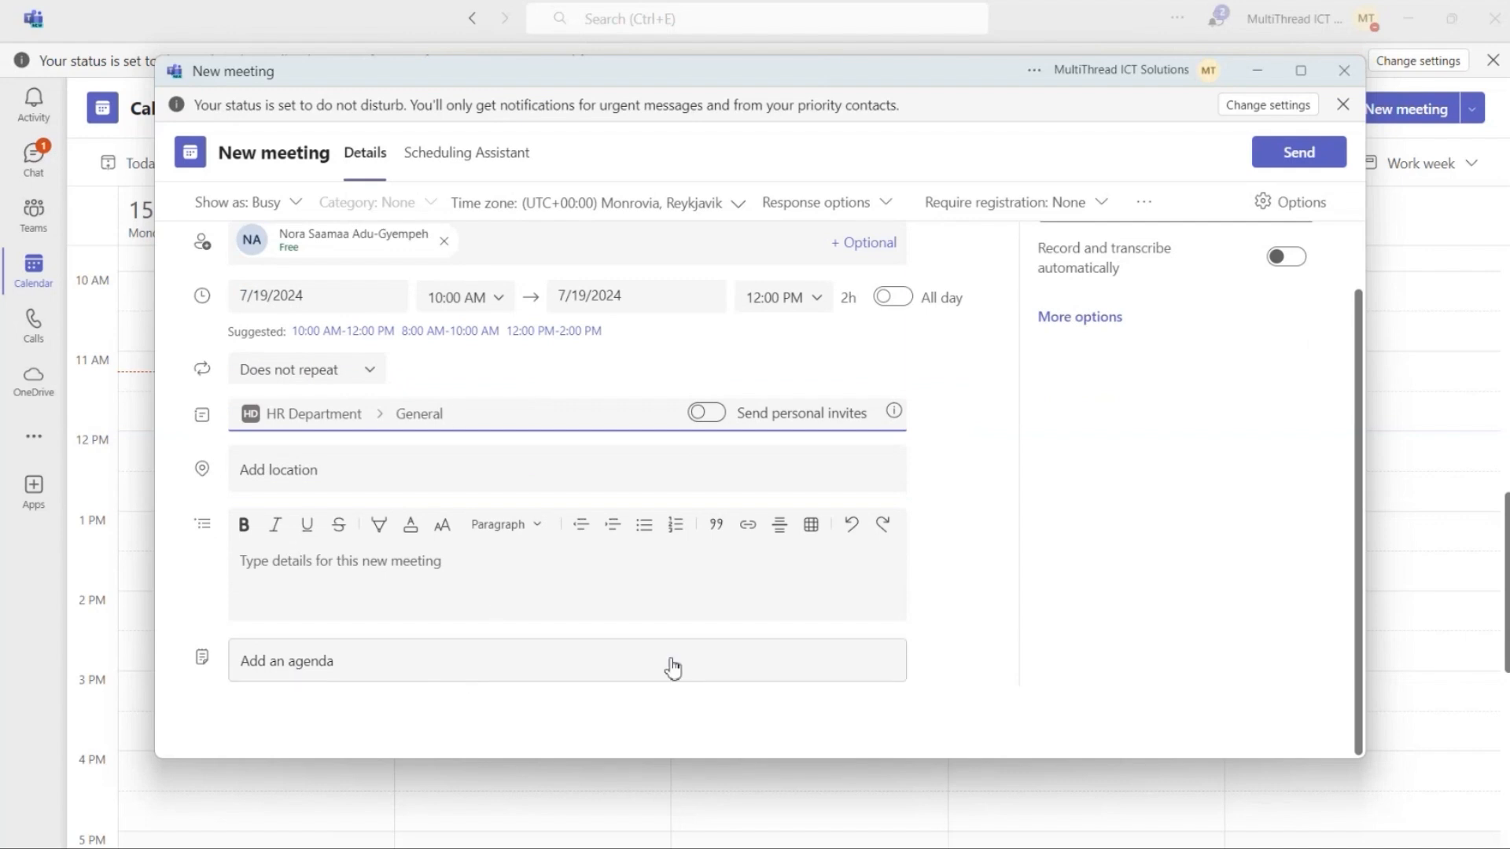
pyautogui.scroll(1, 957, 548)
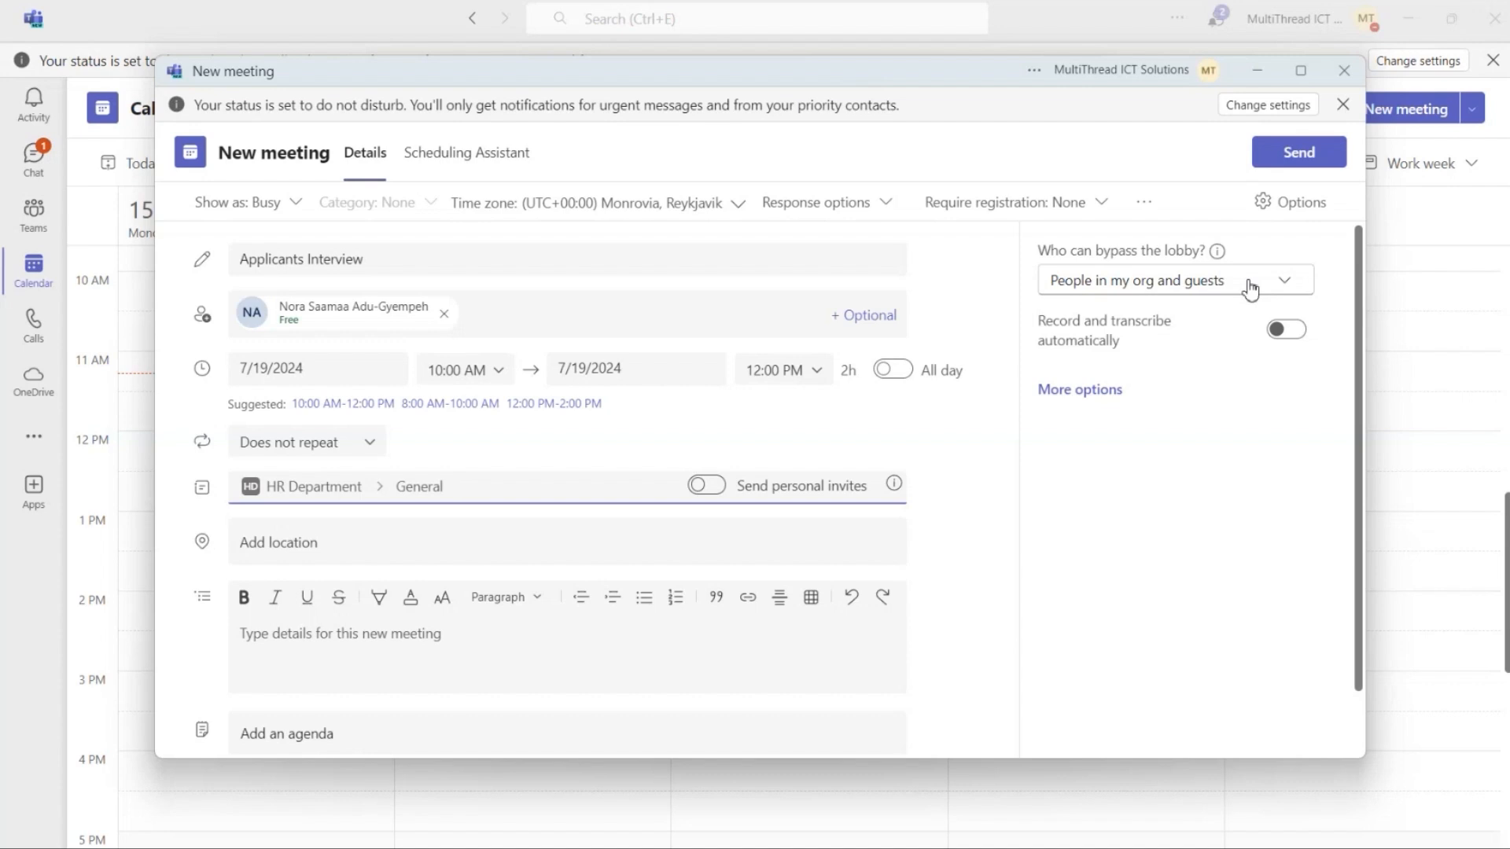
pyautogui.click(1288, 285)
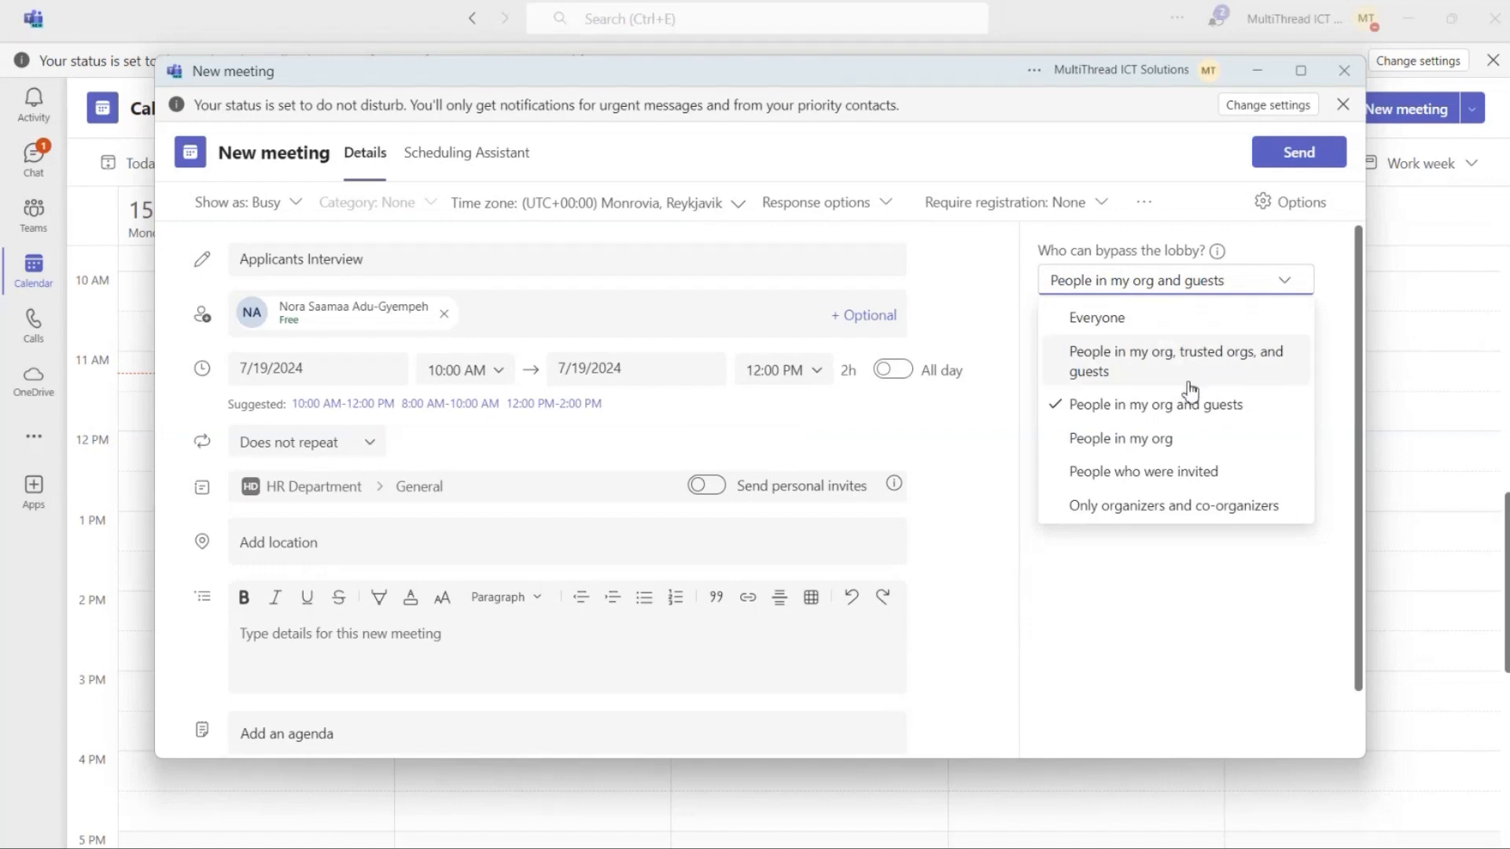
pyautogui.click(1203, 566)
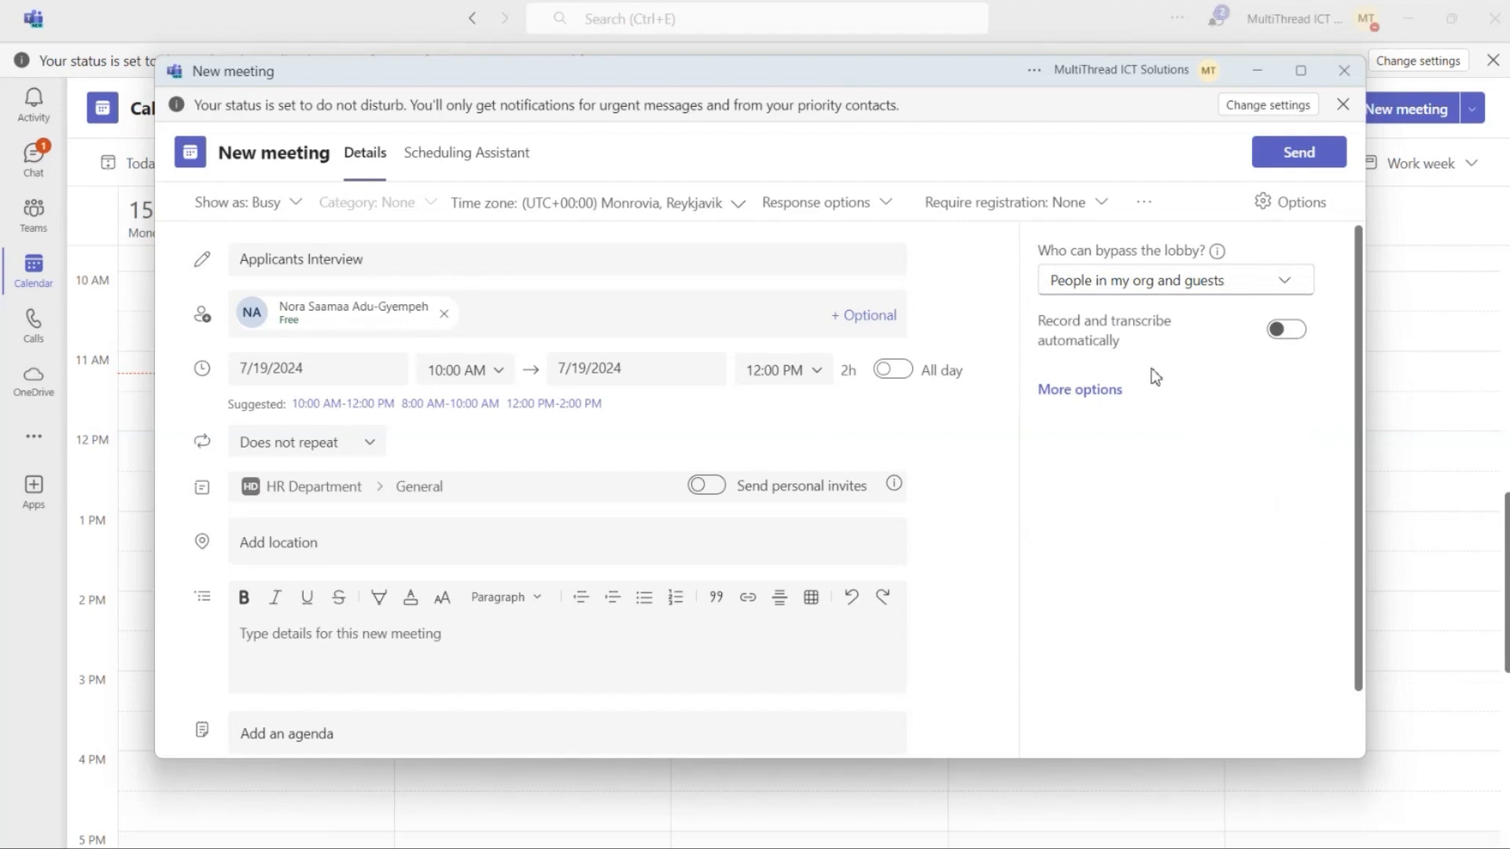
# Review the meeting options from security to recording and transcript, save them unchanged and close them.
pyautogui.click(1111, 393)
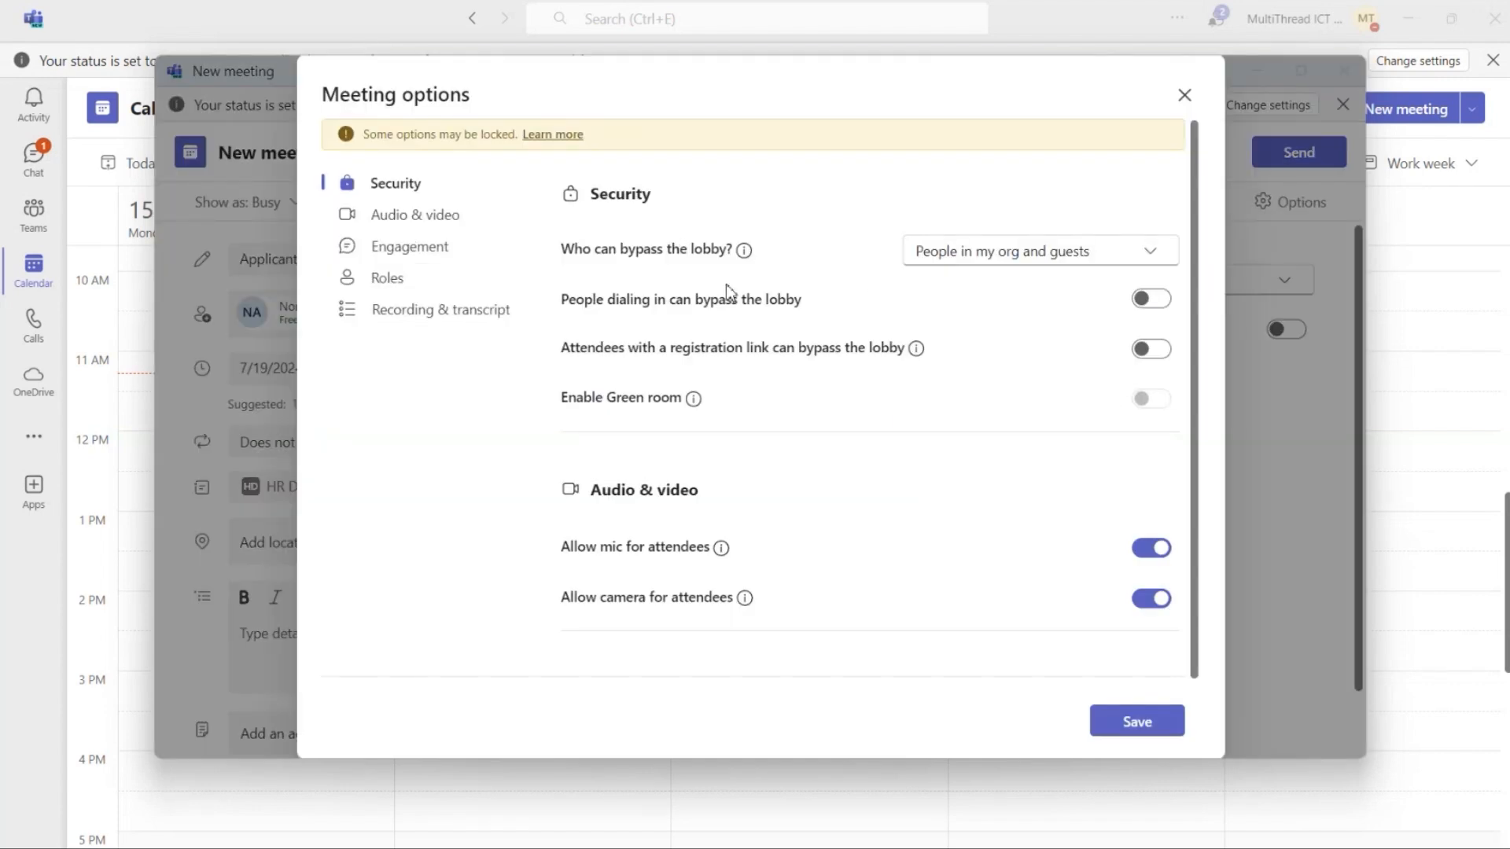
pyautogui.scroll(-1, 951, 334)
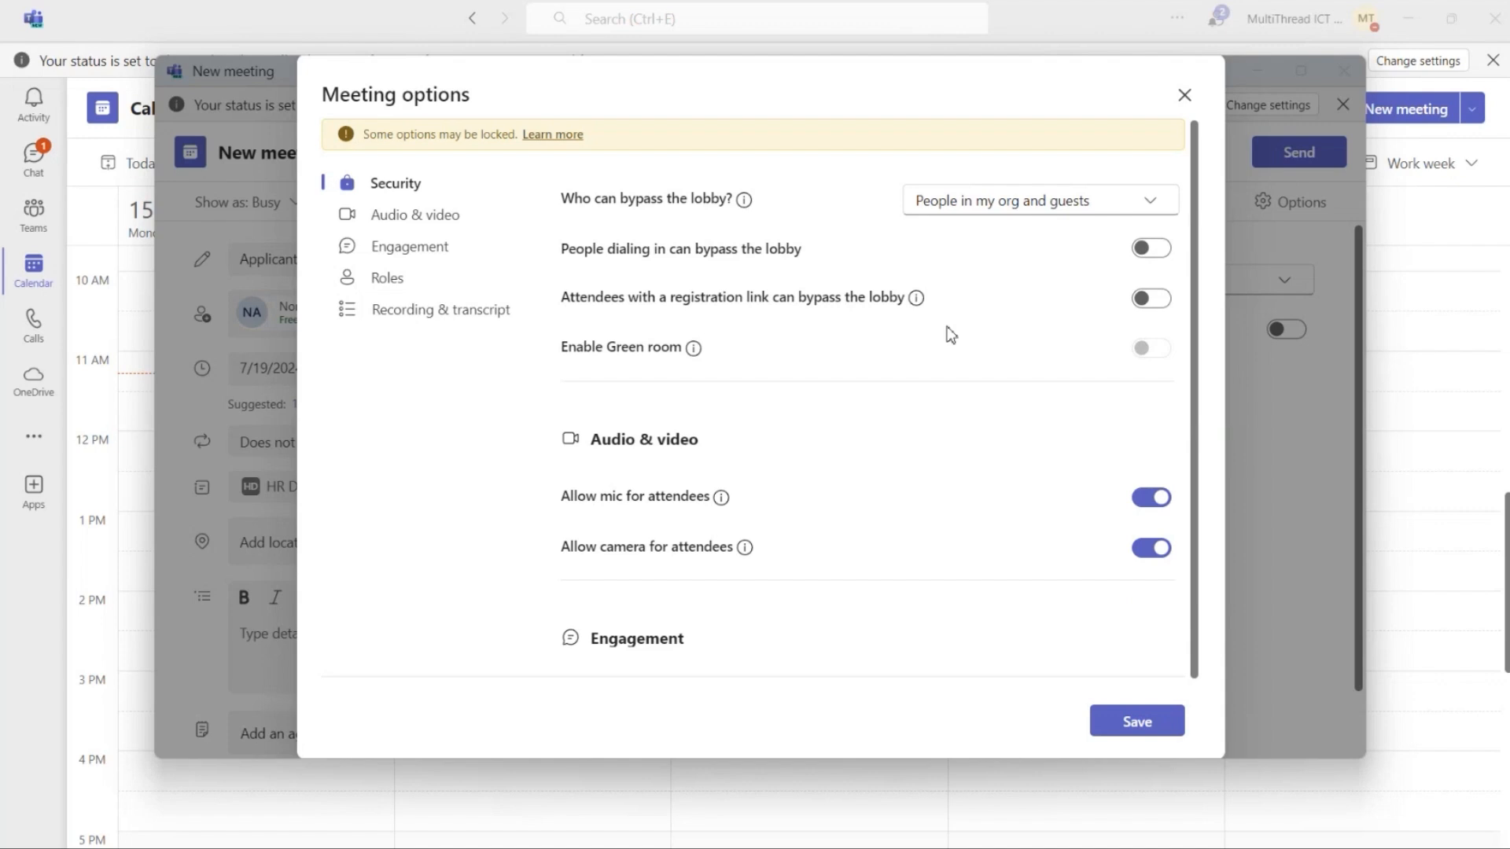
pyautogui.scroll(-4, 948, 333)
pyautogui.scroll(1, 948, 333)
pyautogui.scroll(-3, 904, 326)
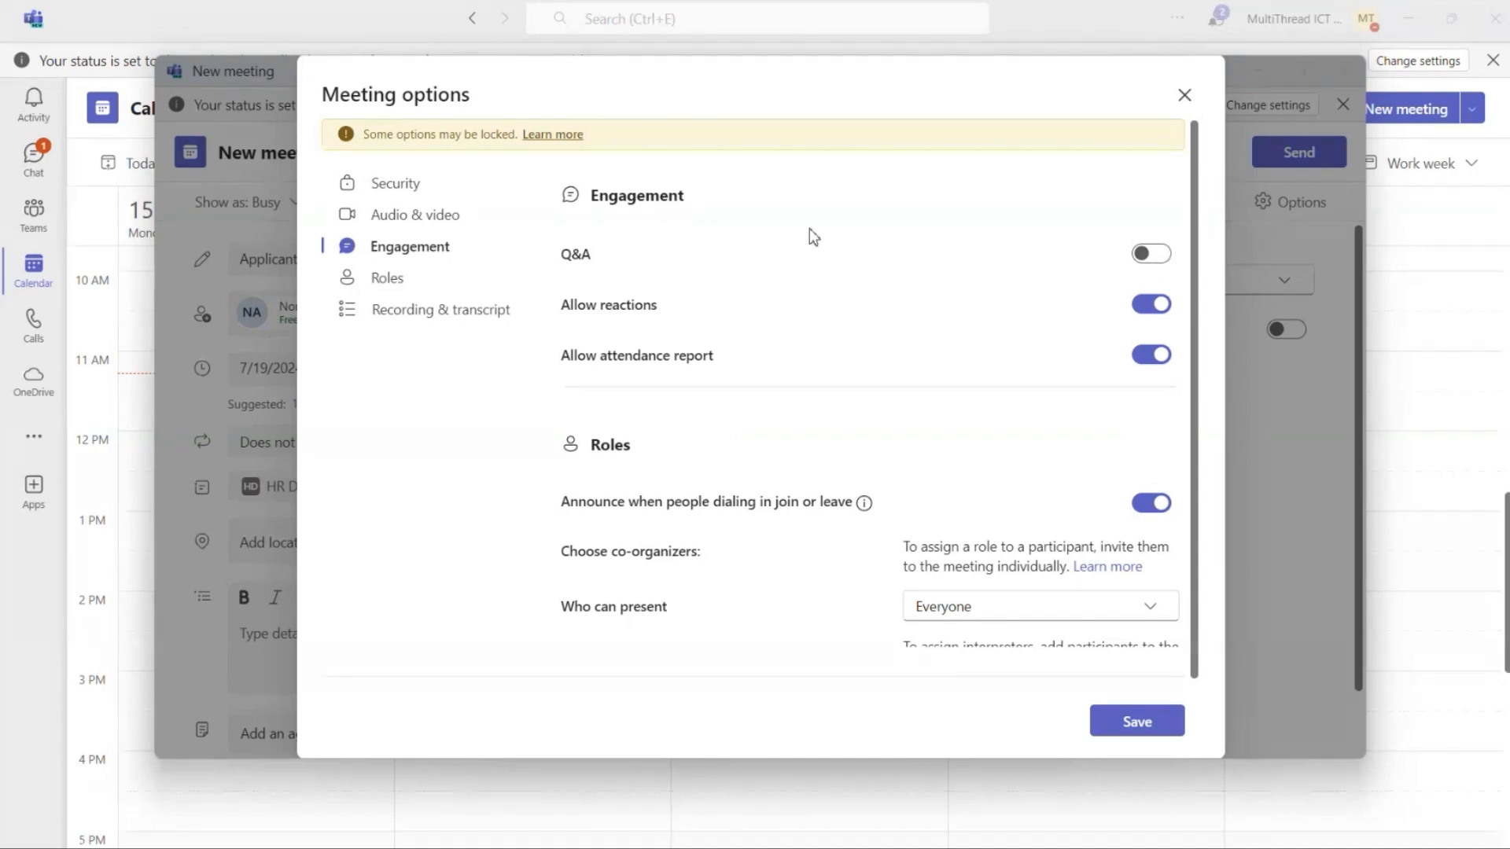
pyautogui.scroll(-1, 936, 339)
pyautogui.scroll(-5, 936, 338)
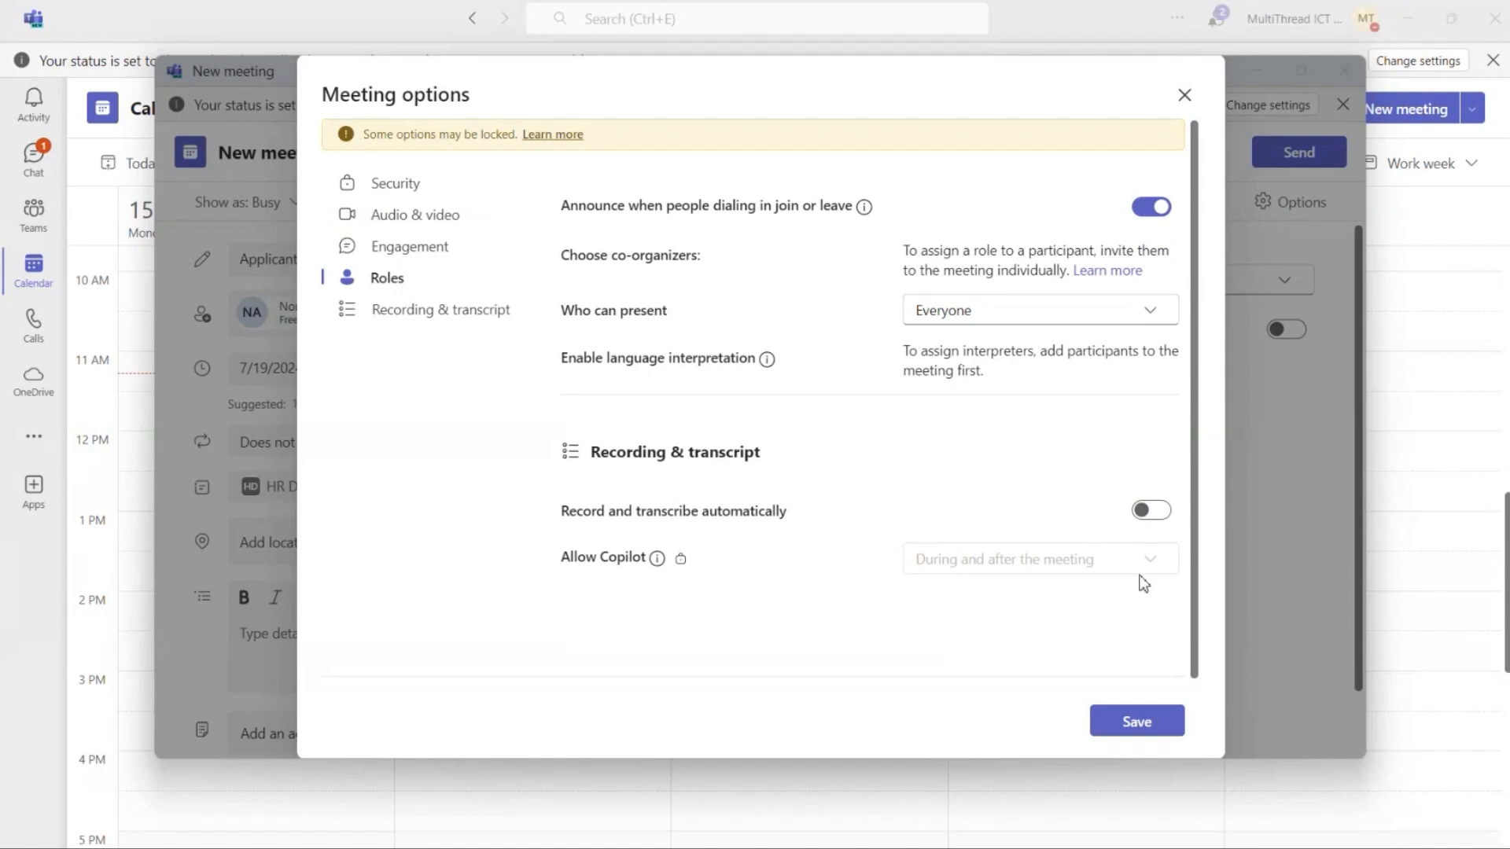
pyautogui.click(1137, 717)
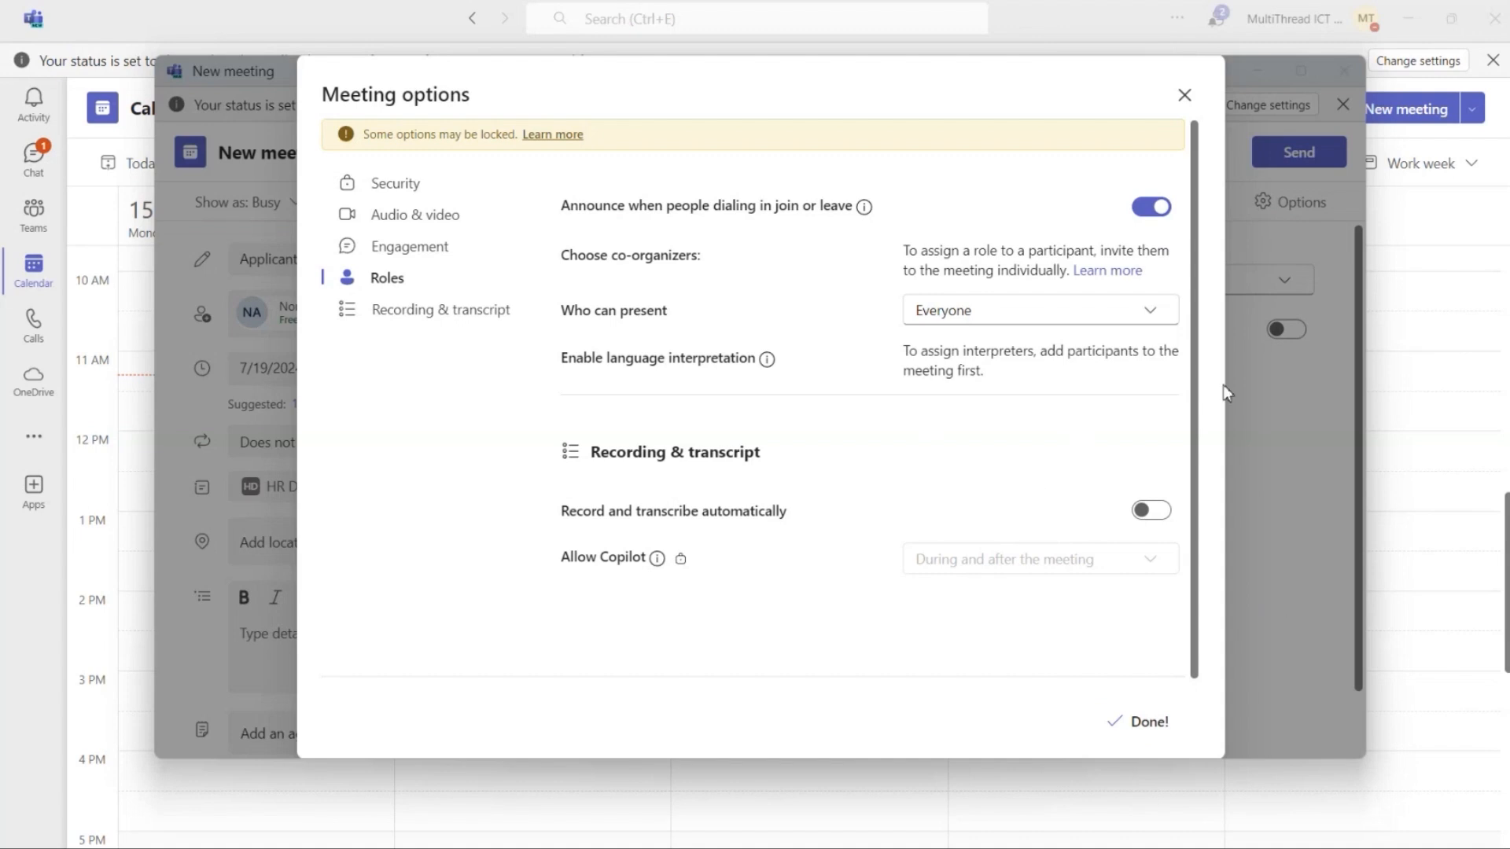
pyautogui.click(1184, 98)
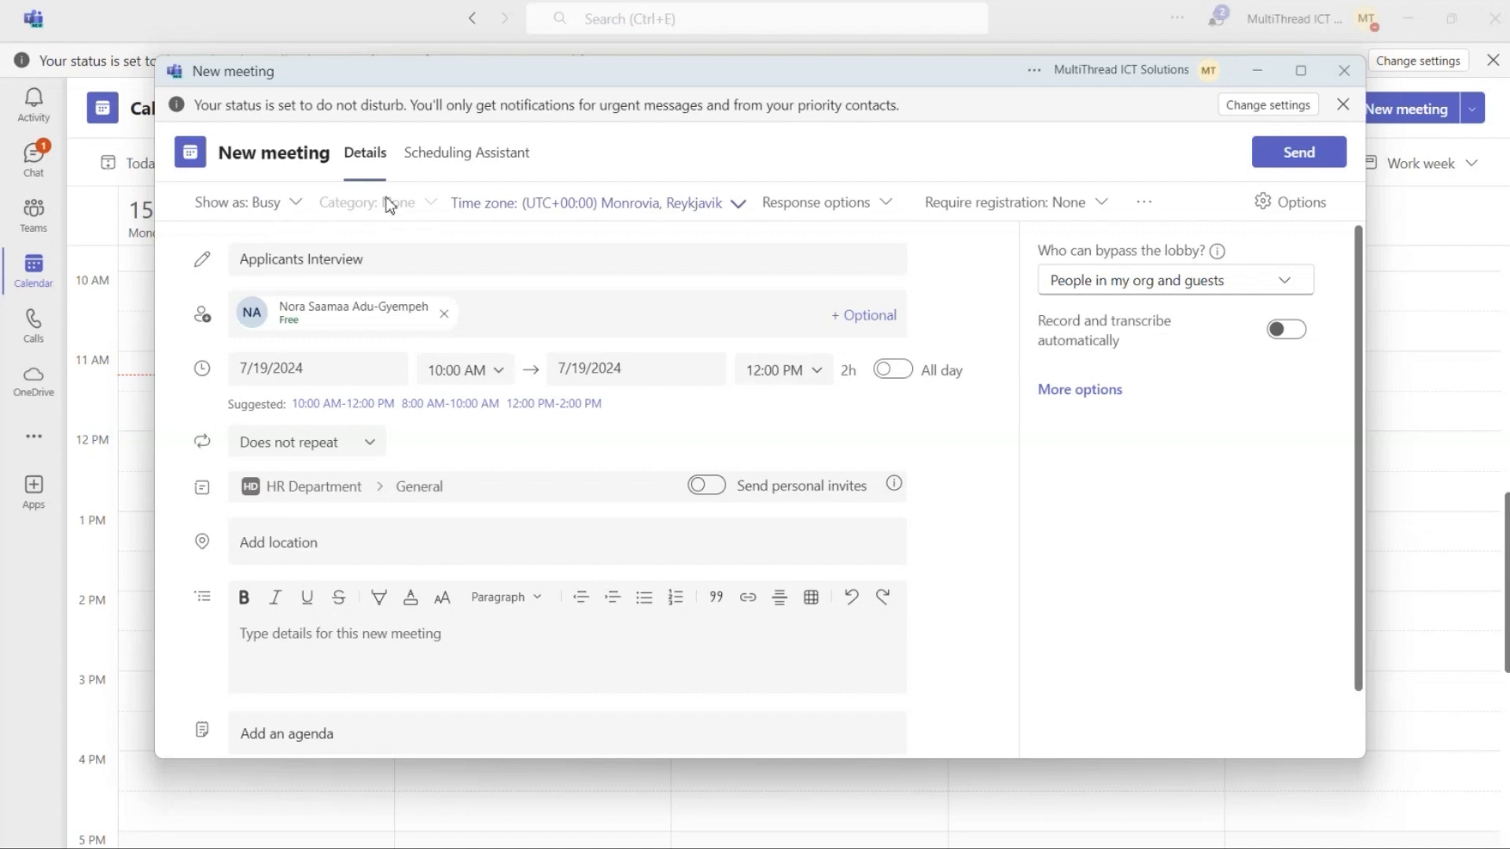
# Show the meeting as Tentative, and review the response, registration and sensitivity choices without changing them.
pyautogui.click(297, 206)
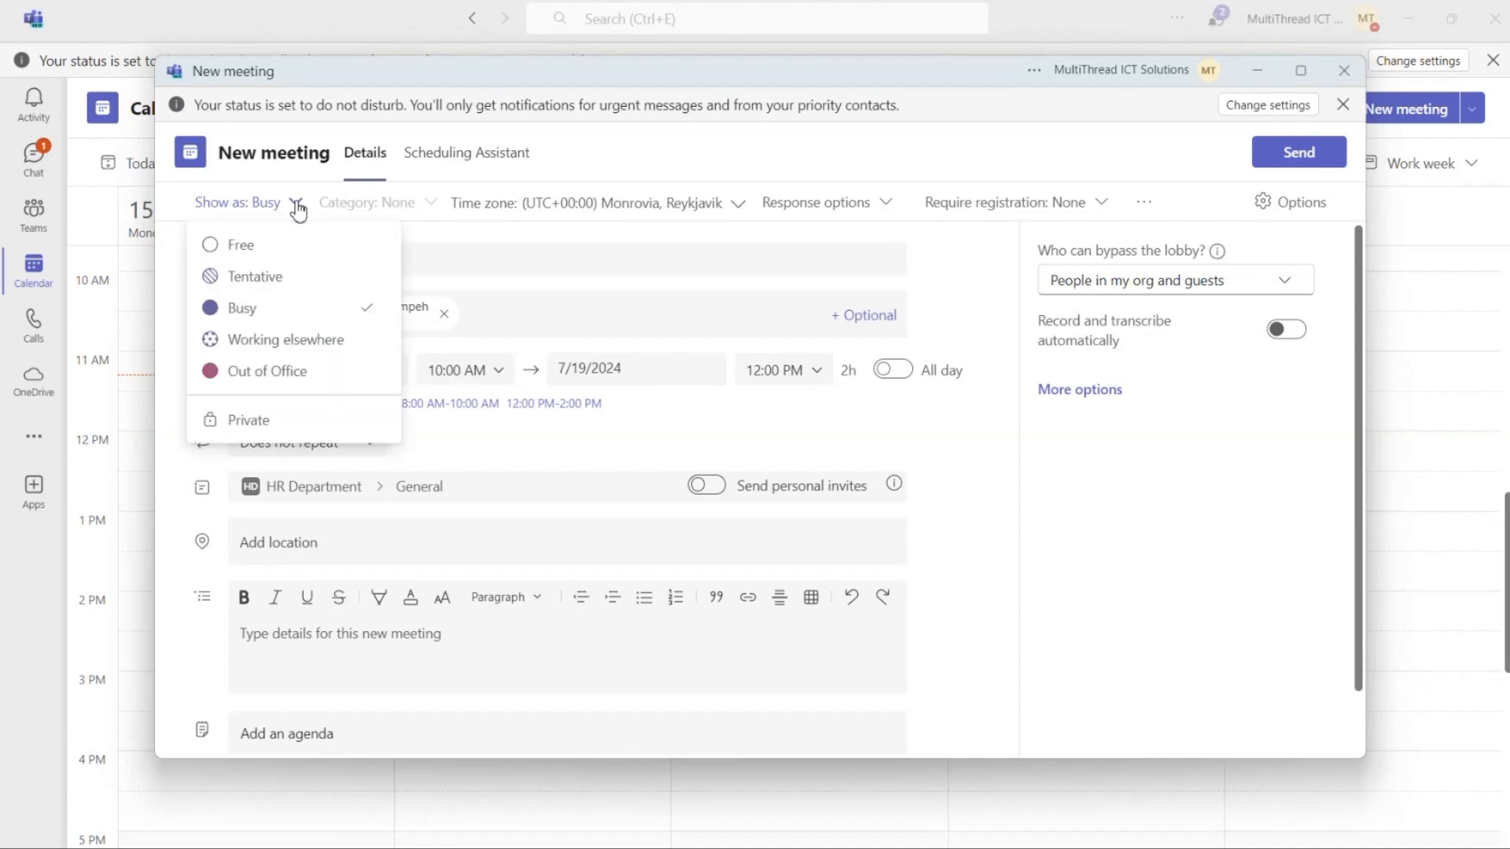
pyautogui.click(358, 279)
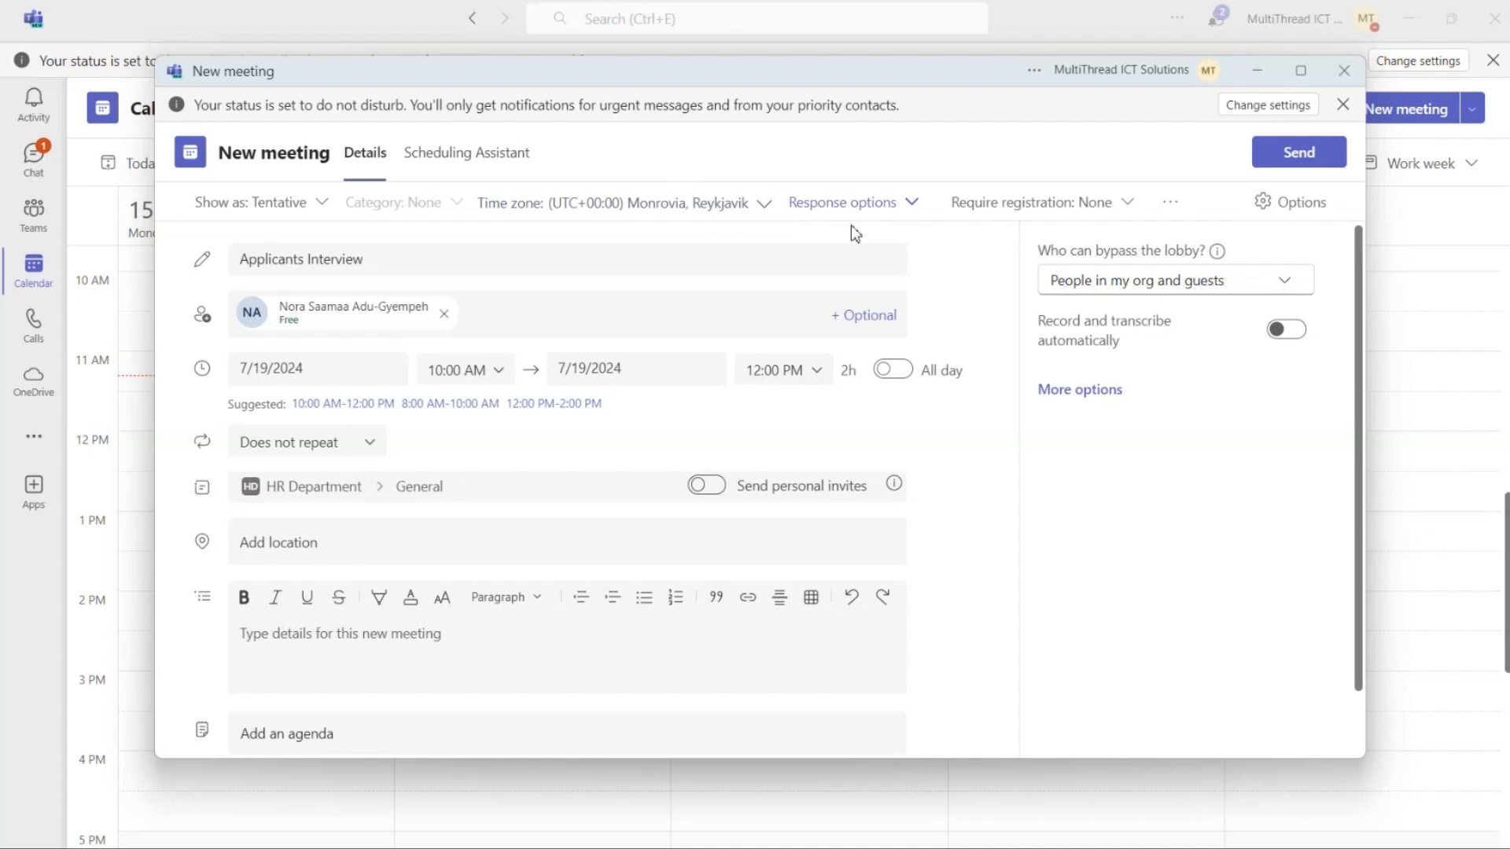
pyautogui.click(910, 206)
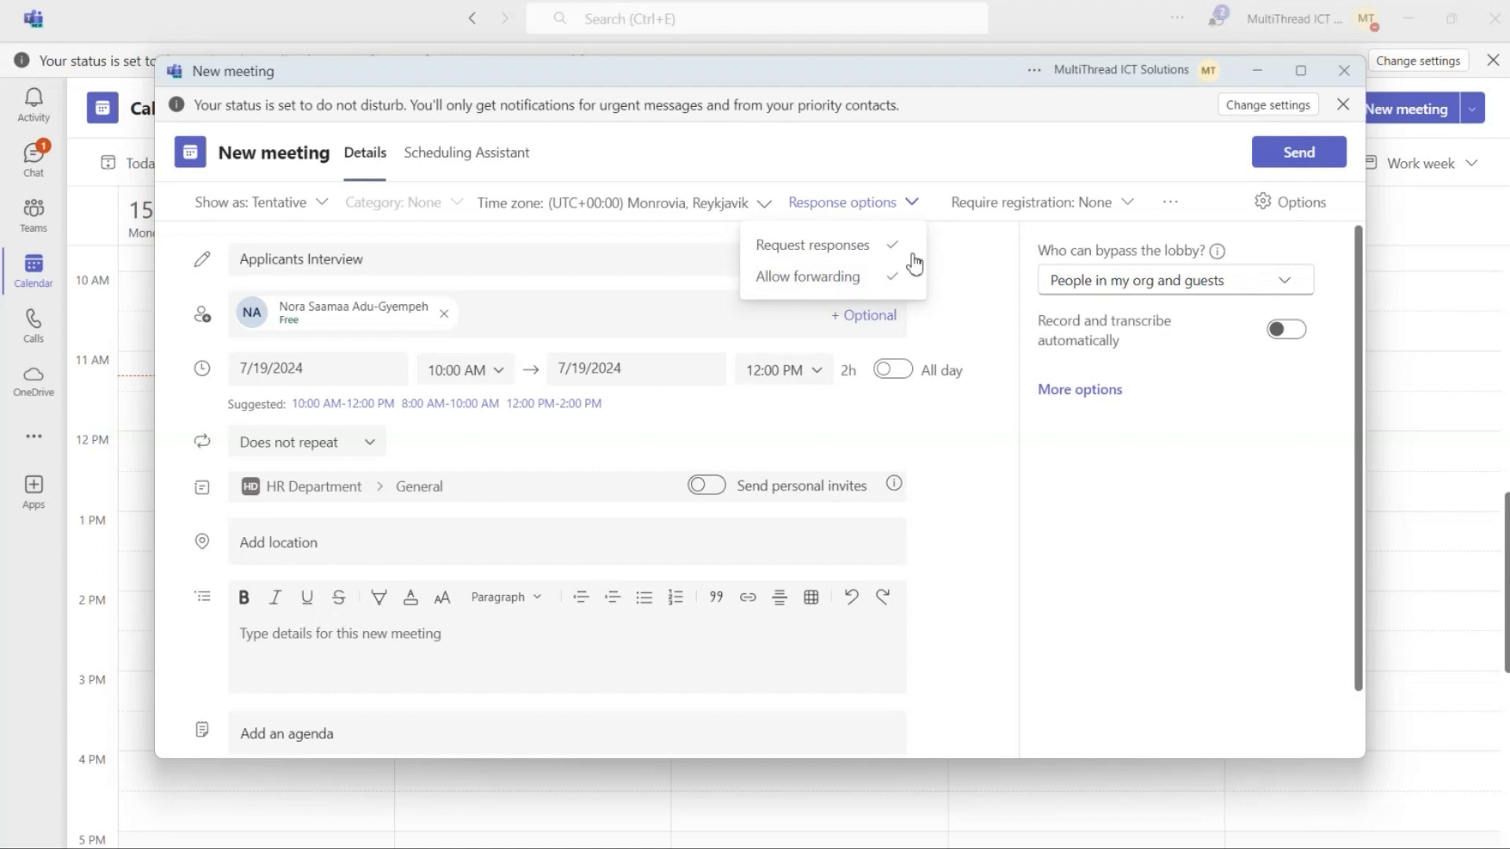
pyautogui.click(966, 253)
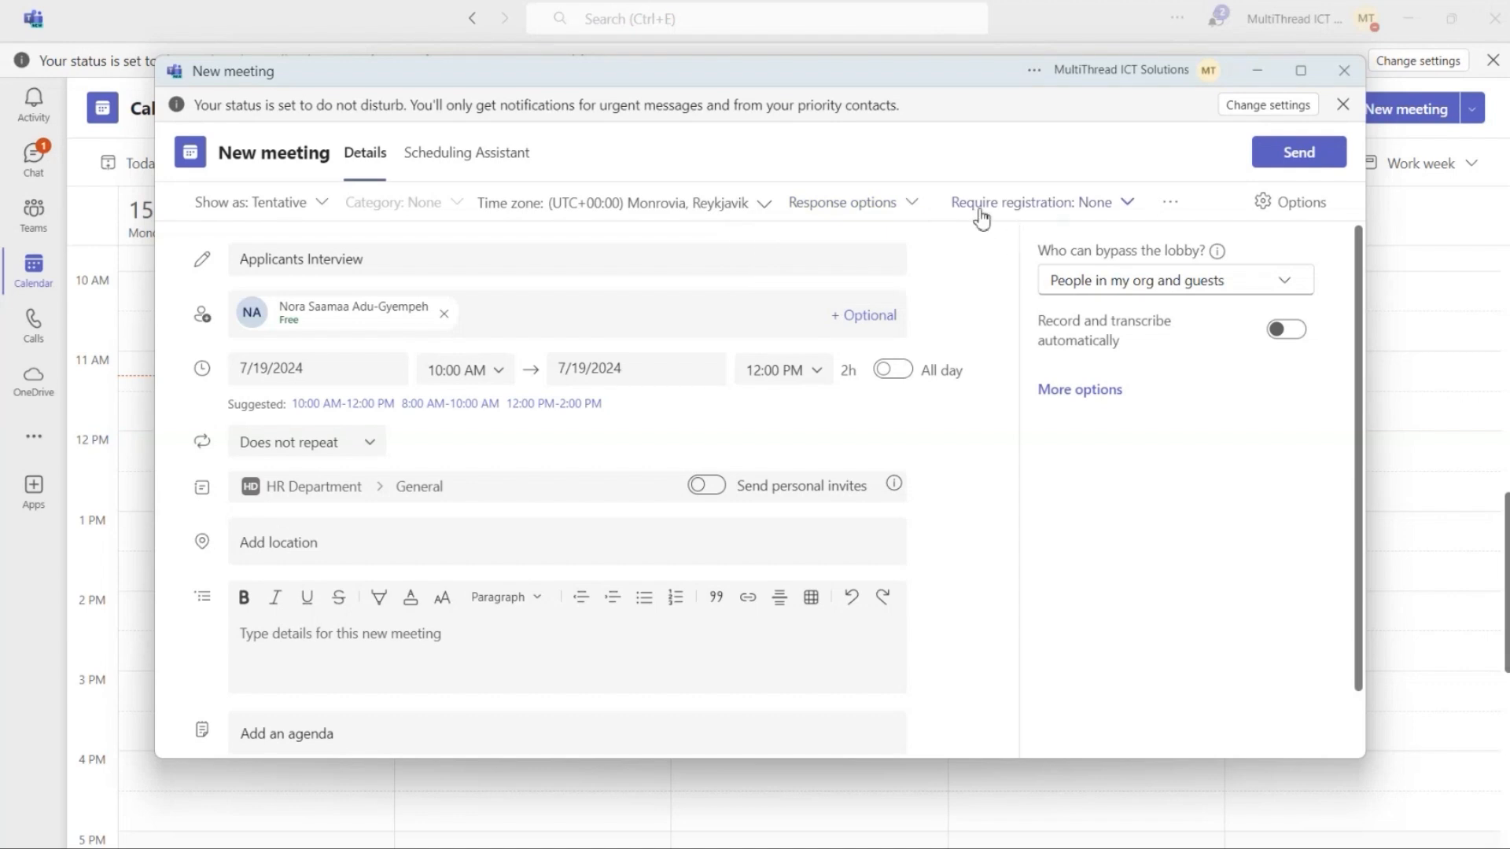
pyautogui.click(1127, 206)
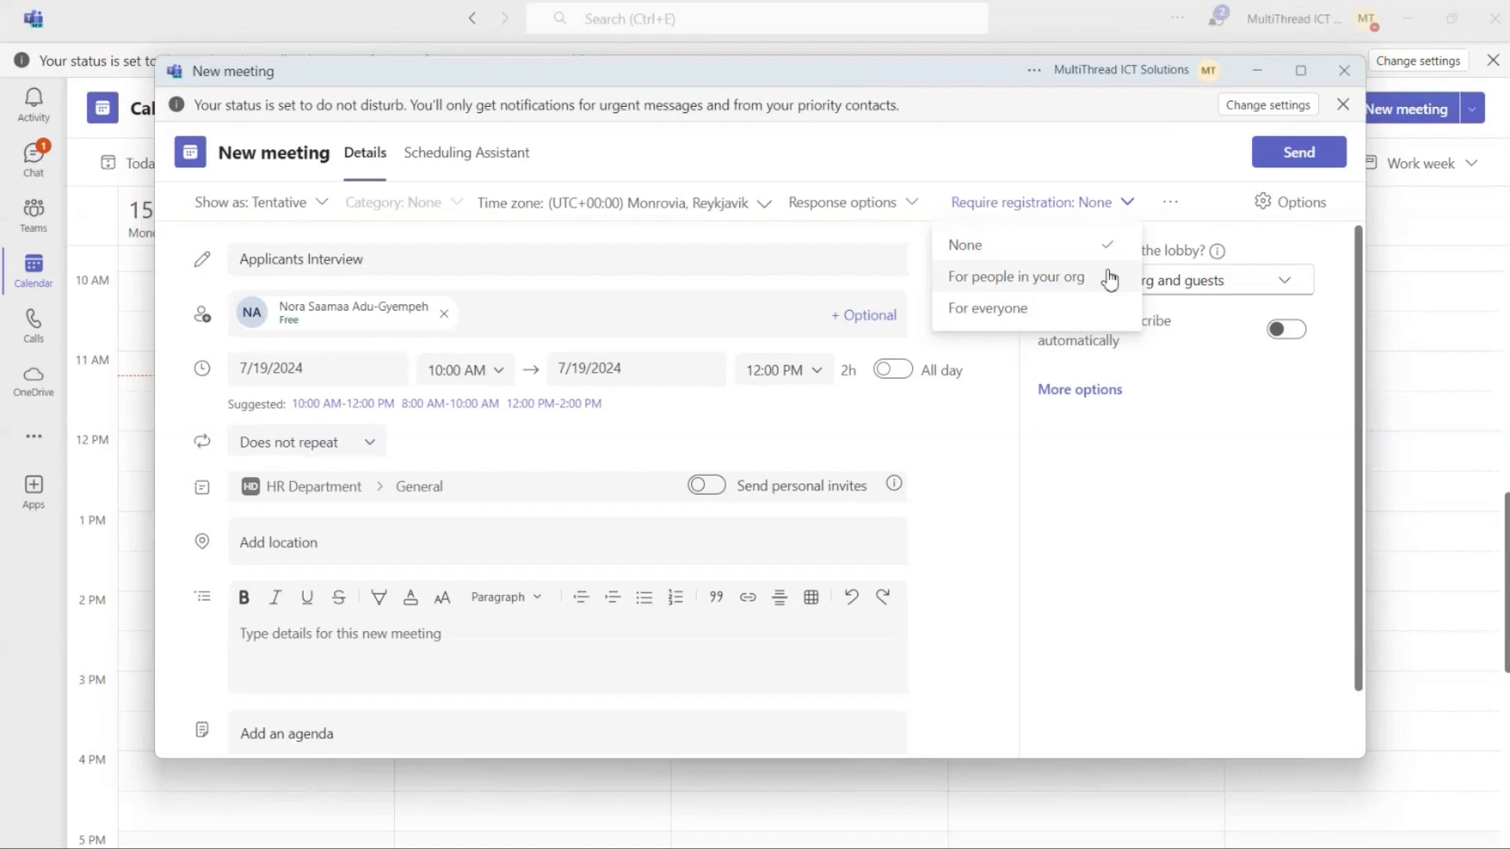
pyautogui.click(1121, 248)
pyautogui.click(1173, 206)
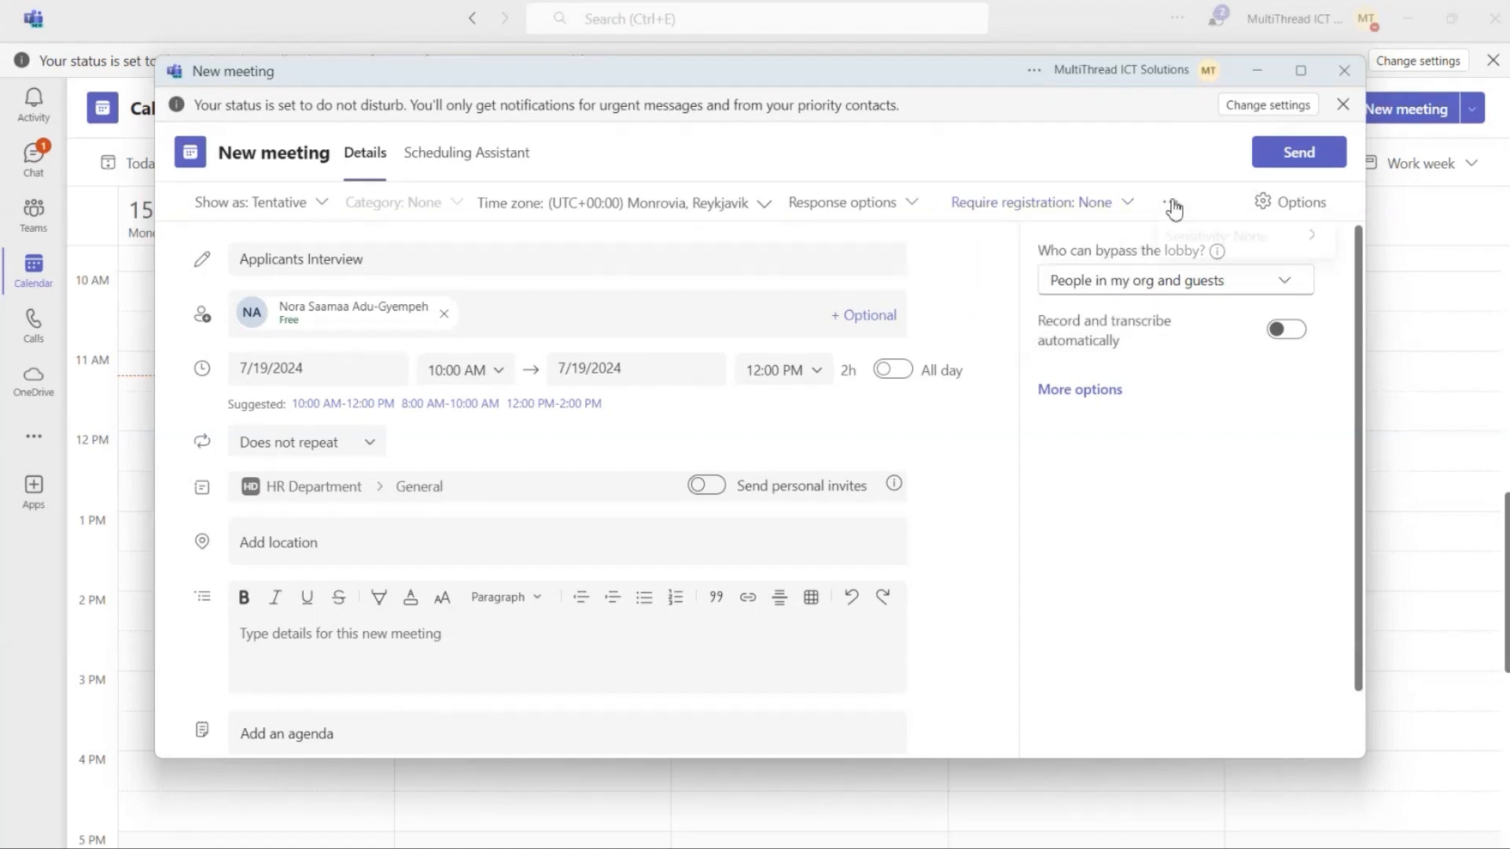
pyautogui.click(988, 249)
# Check the attendees' availability in the Scheduling Assistant and send the Applicants Interview meeting invitation.
pyautogui.click(461, 163)
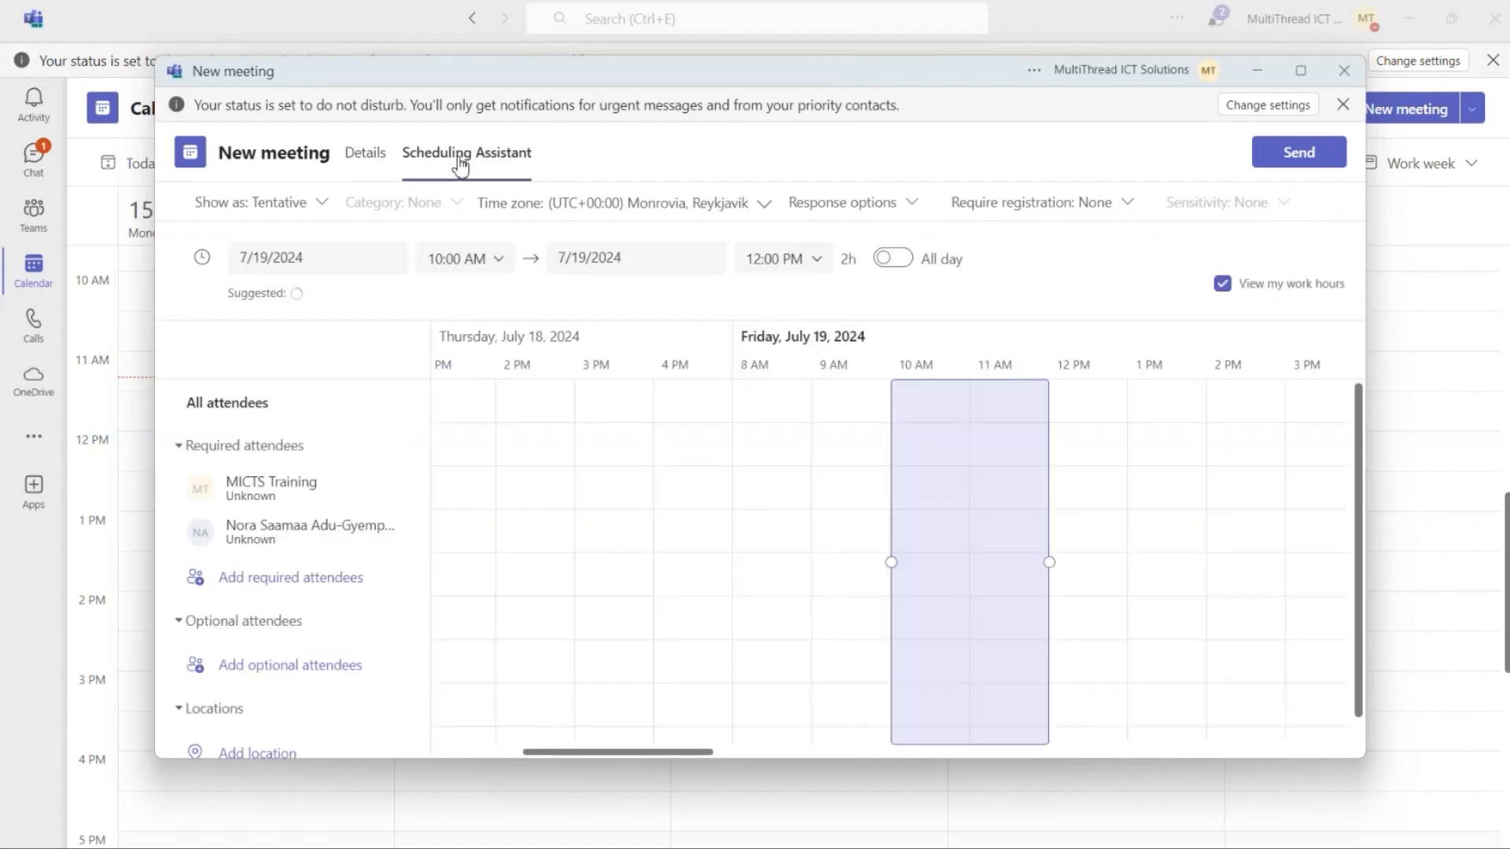
pyautogui.click(365, 154)
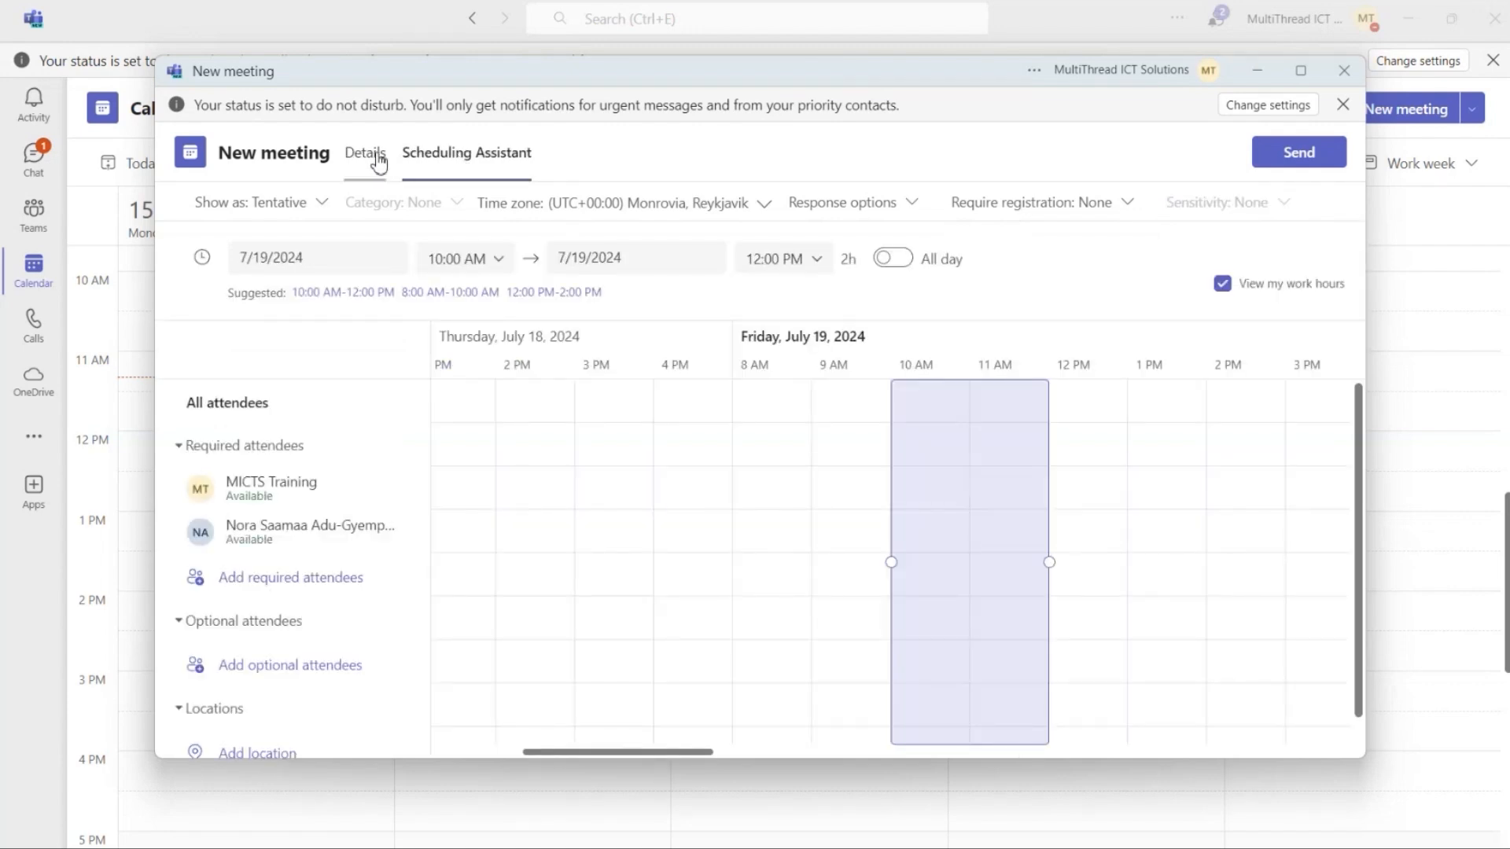
pyautogui.click(465, 161)
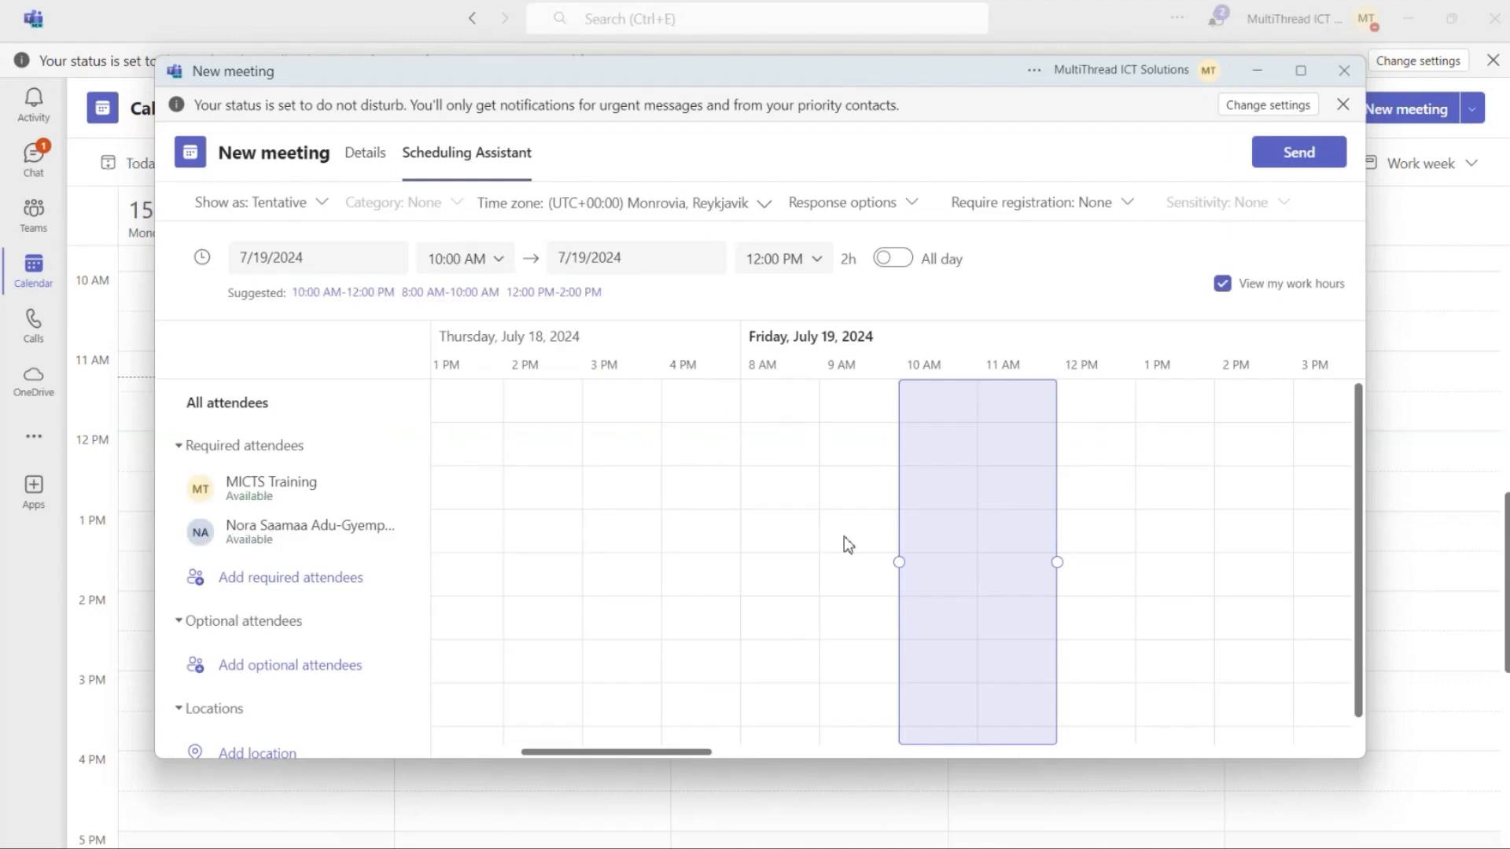
pyautogui.moveTo(970, 438)
pyautogui.scroll(-1, 854, 521)
pyautogui.scroll(1, 865, 560)
pyautogui.click(1318, 160)
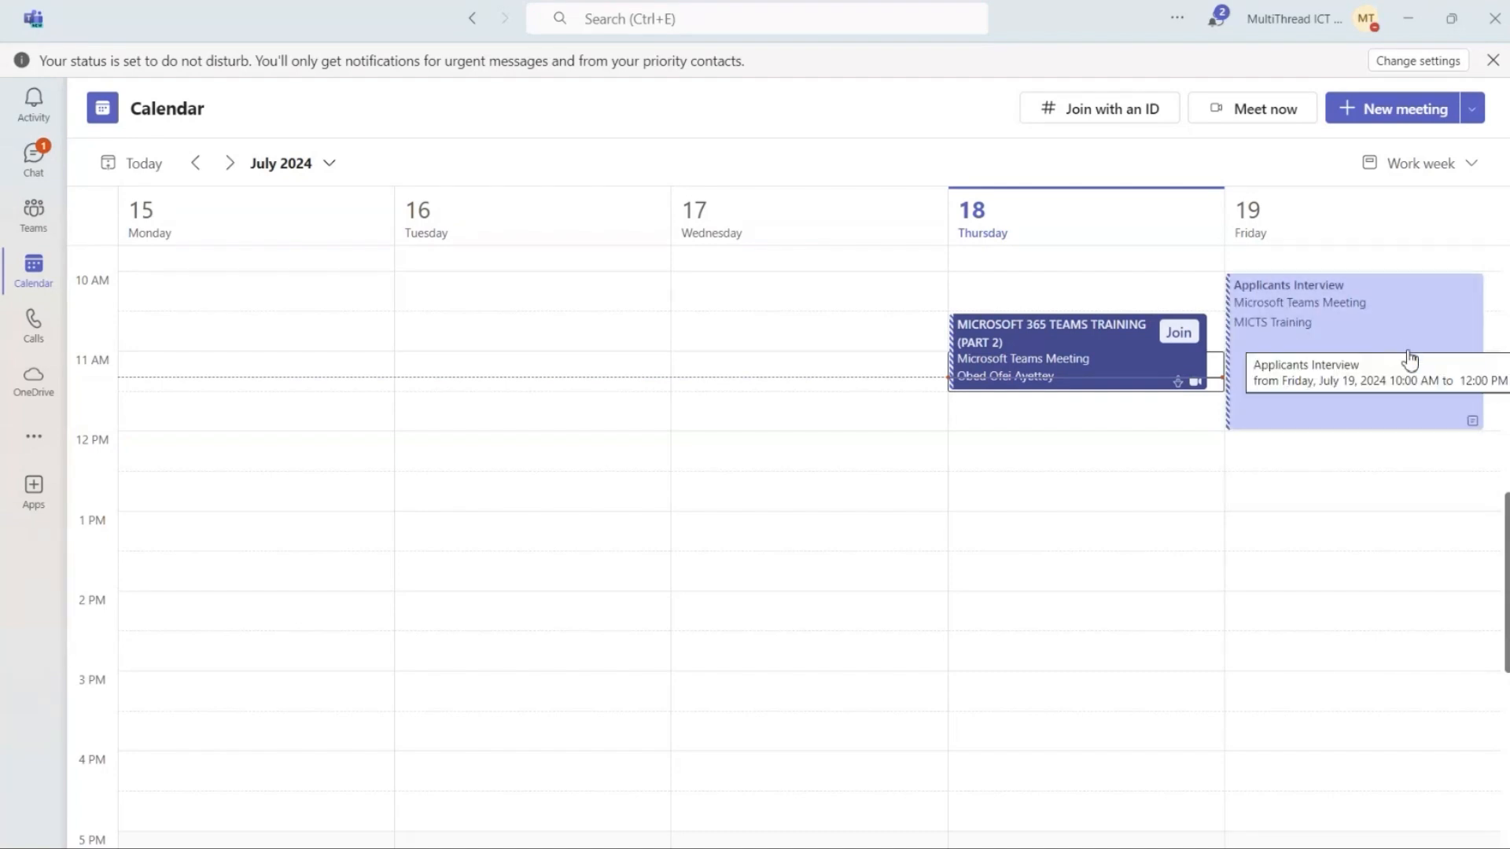
# Open the full details of Friday's Applicants Interview meeting, review its joining information and close it.
pyautogui.click(1352, 353)
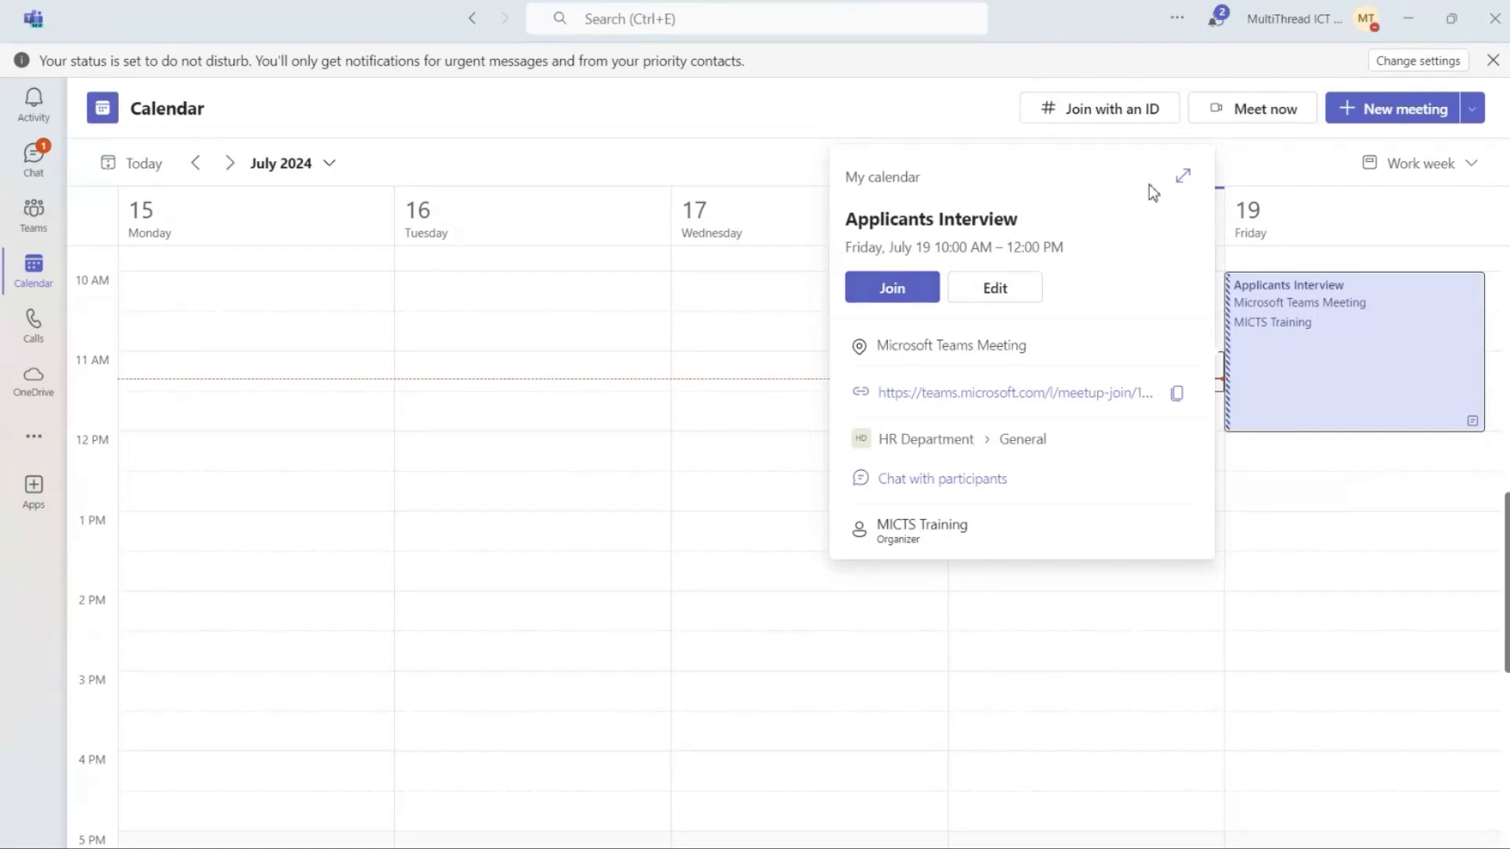
pyautogui.click(1183, 180)
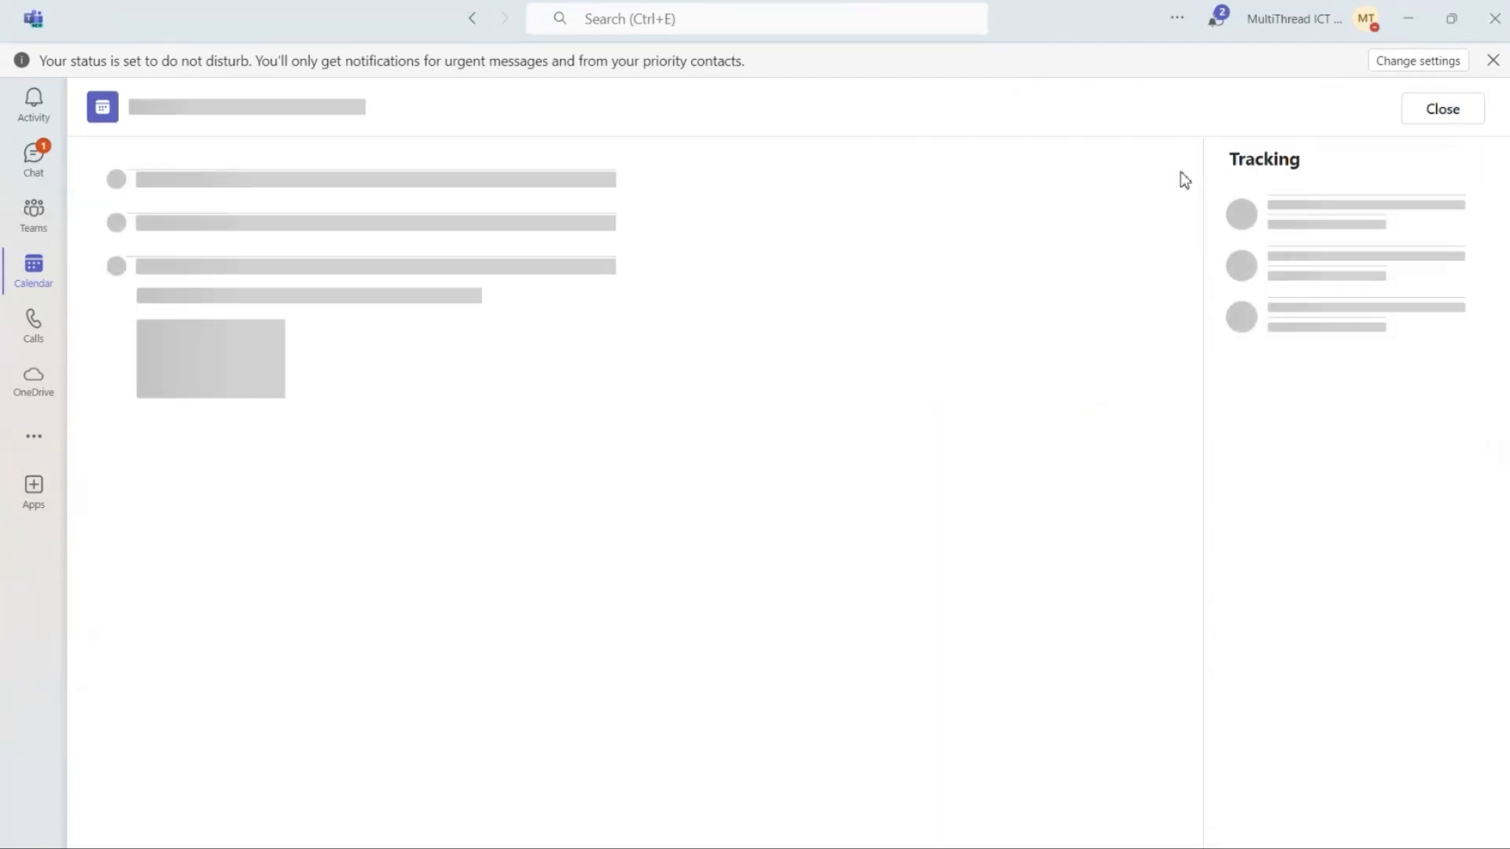
pyautogui.scroll(-10, 560, 479)
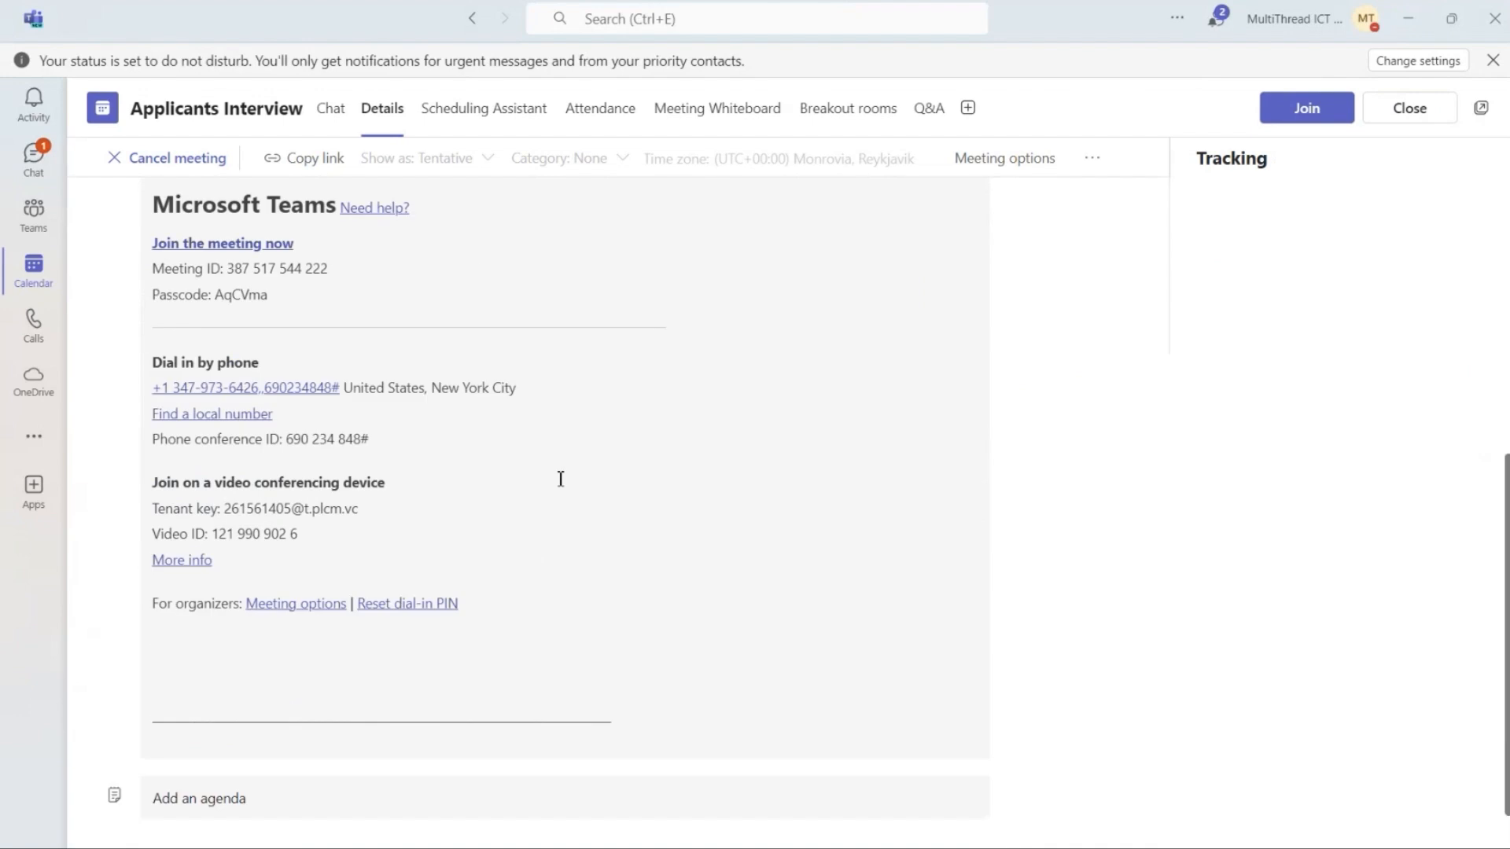
pyautogui.scroll(-1, 561, 479)
pyautogui.scroll(2, 559, 477)
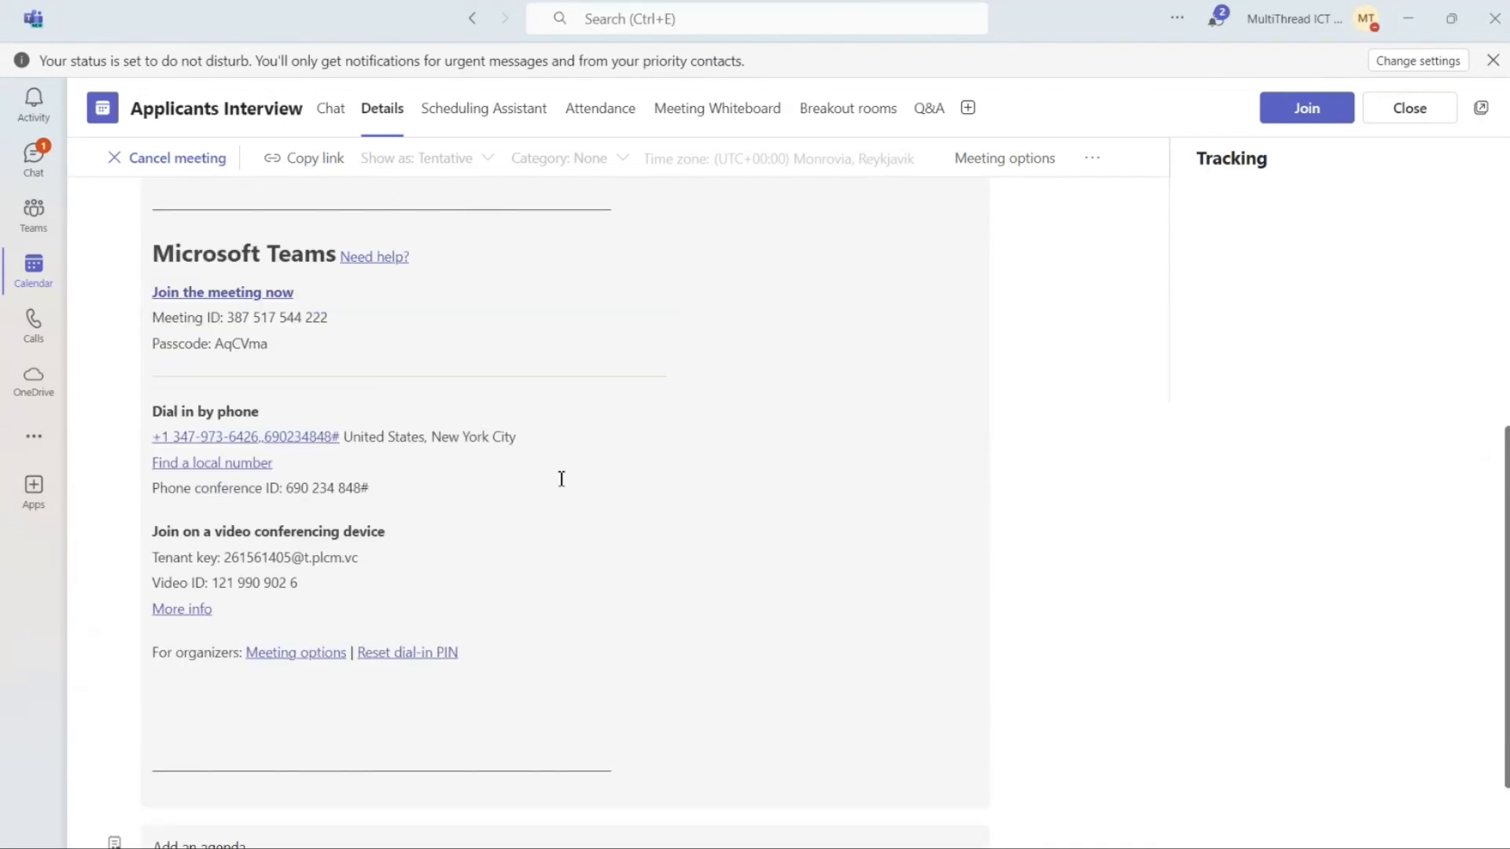
pyautogui.scroll(4, 314, 550)
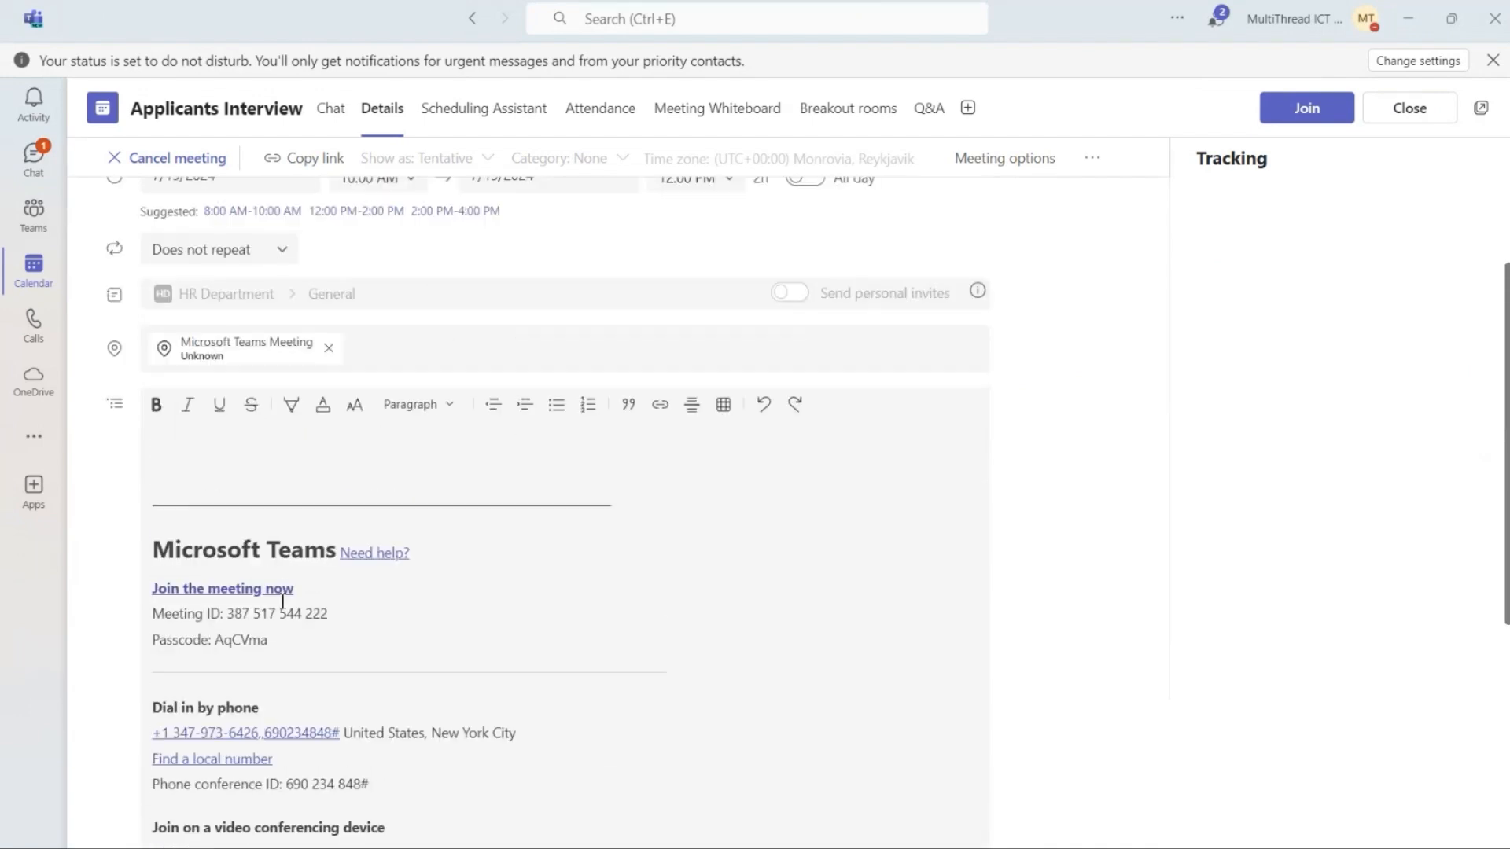
pyautogui.scroll(-4, 283, 589)
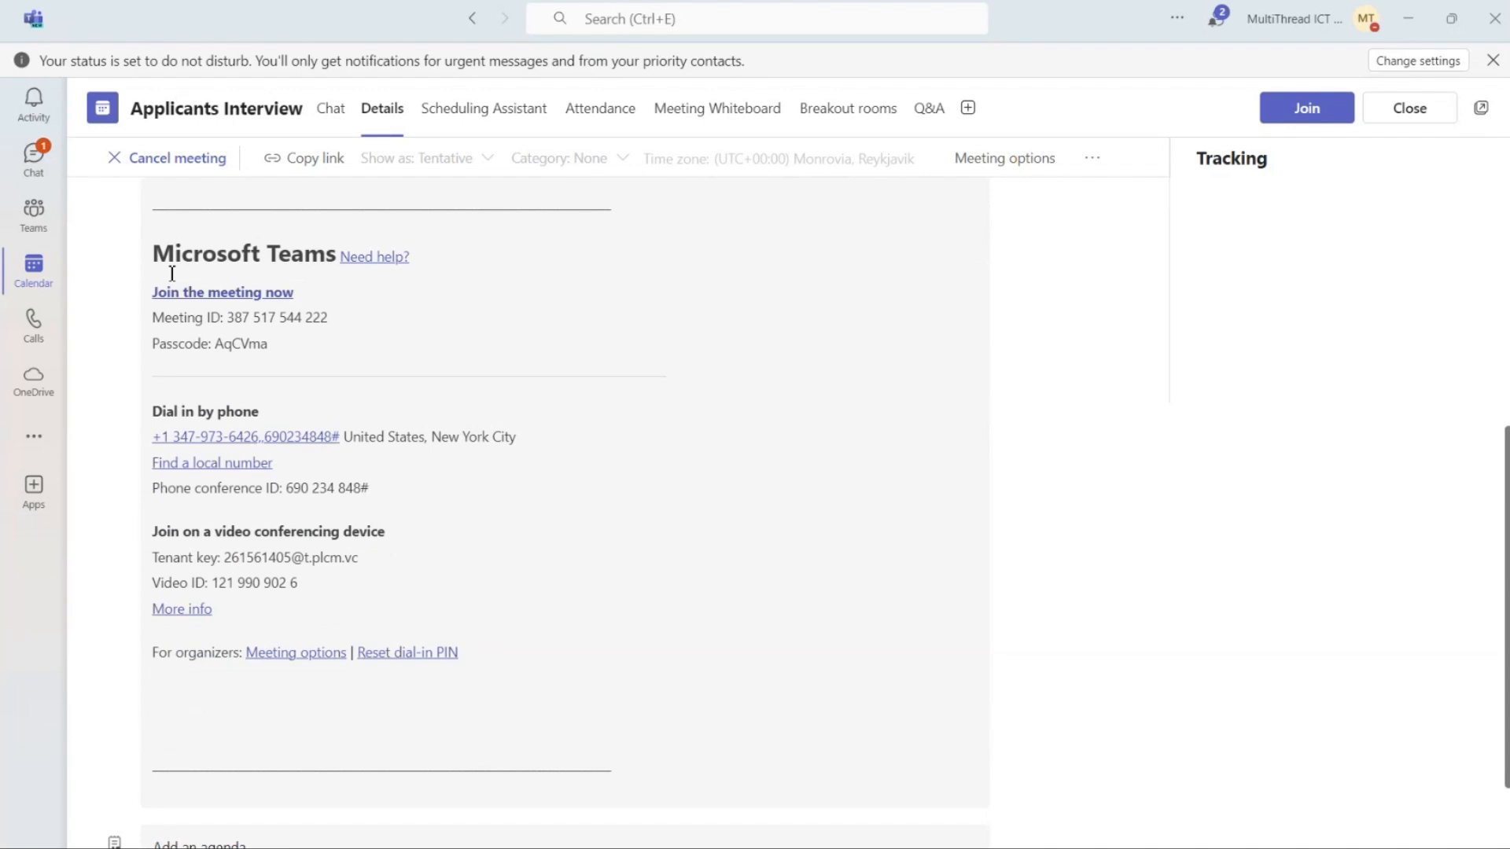
pyautogui.click(1408, 114)
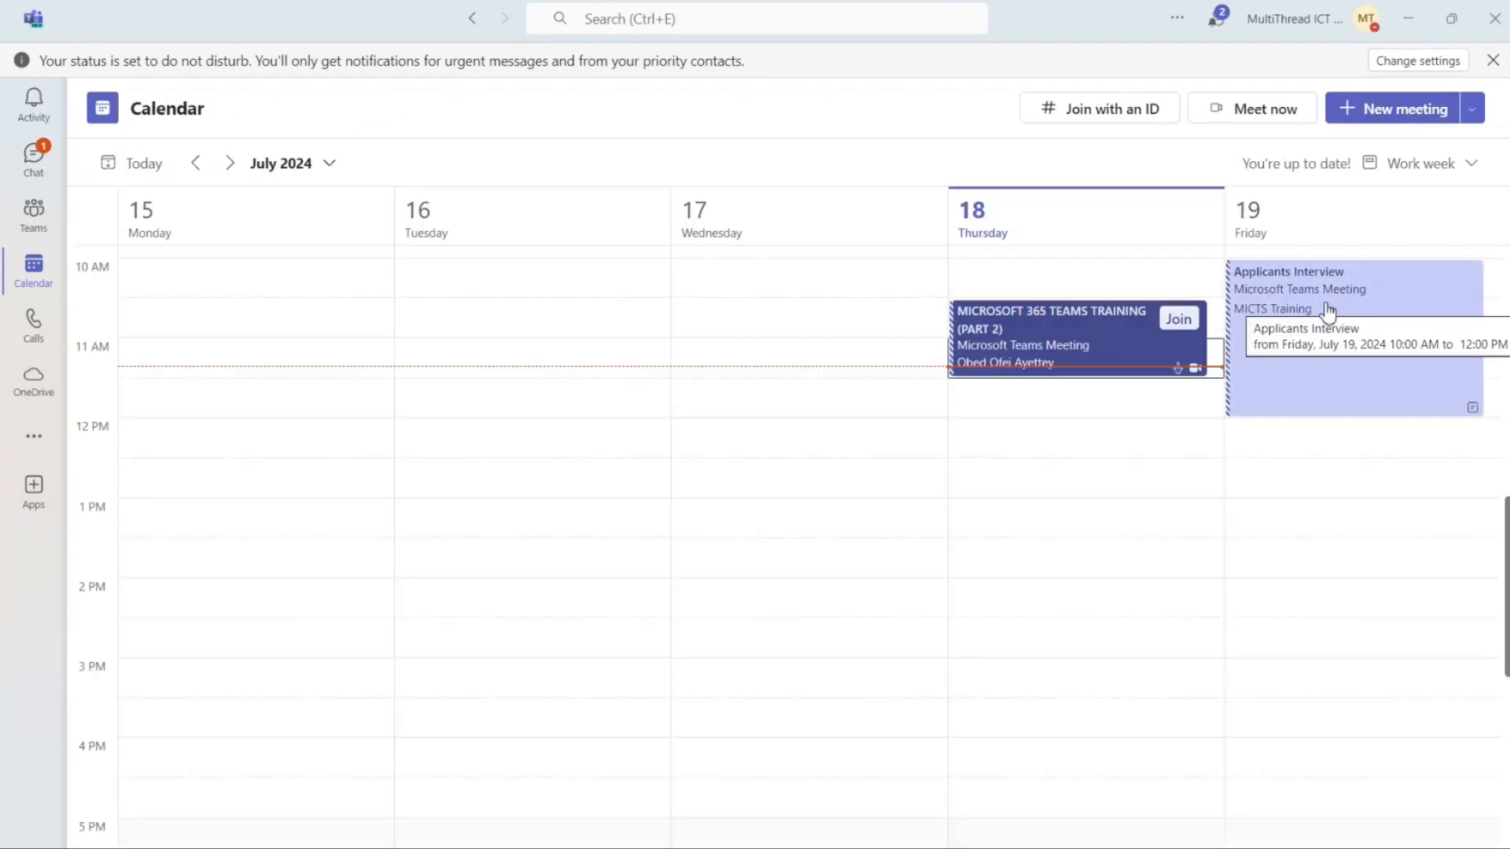
# Start a new webinar from the calendar's event templates and look over its setup sections and details form.
pyautogui.click(1473, 115)
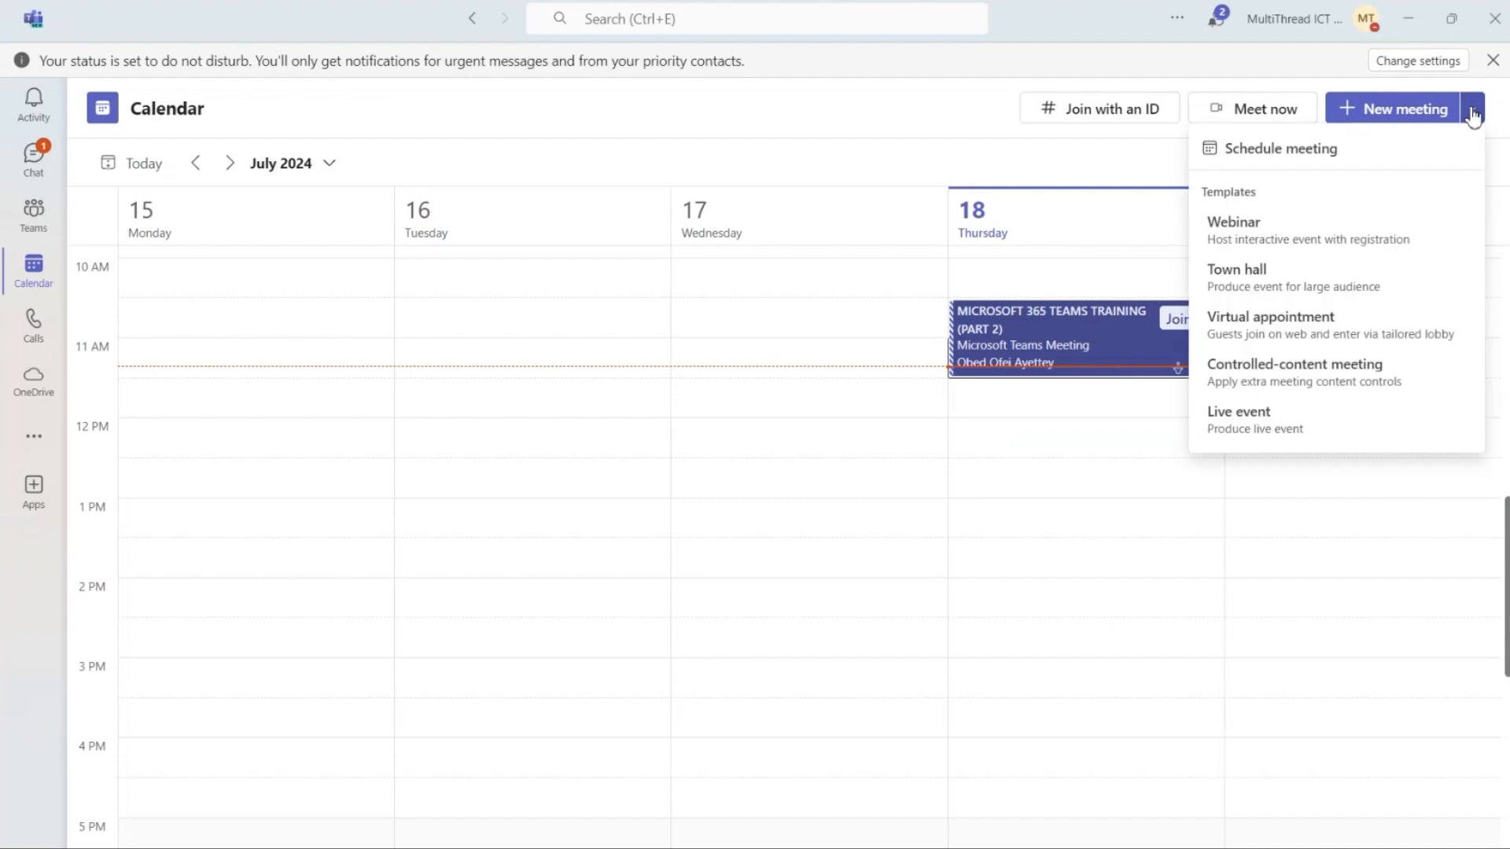
pyautogui.click(1305, 240)
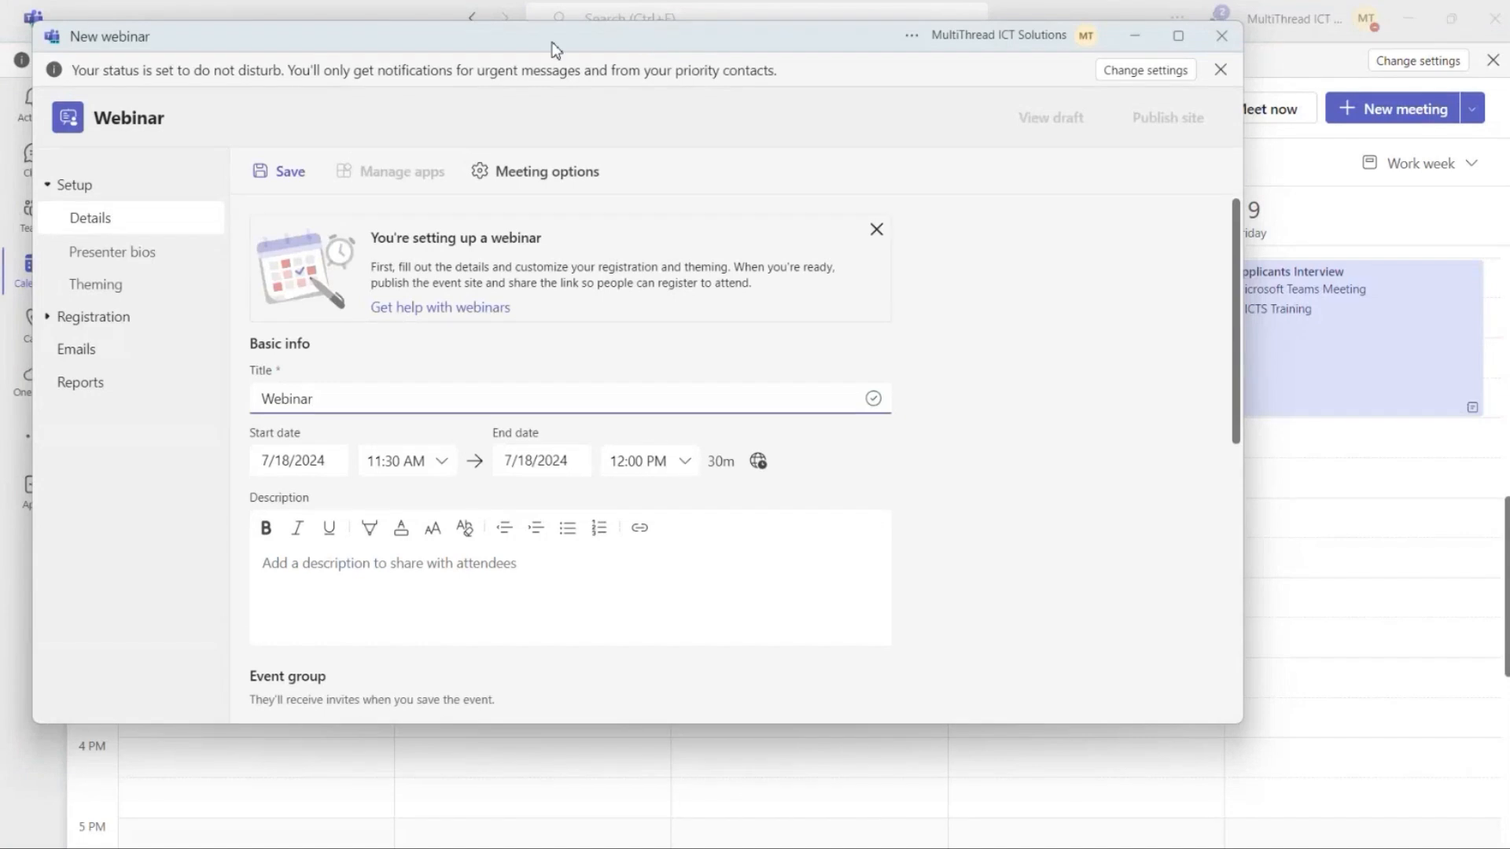
pyautogui.moveTo(551, 49); pyautogui.dragTo(680, 99)
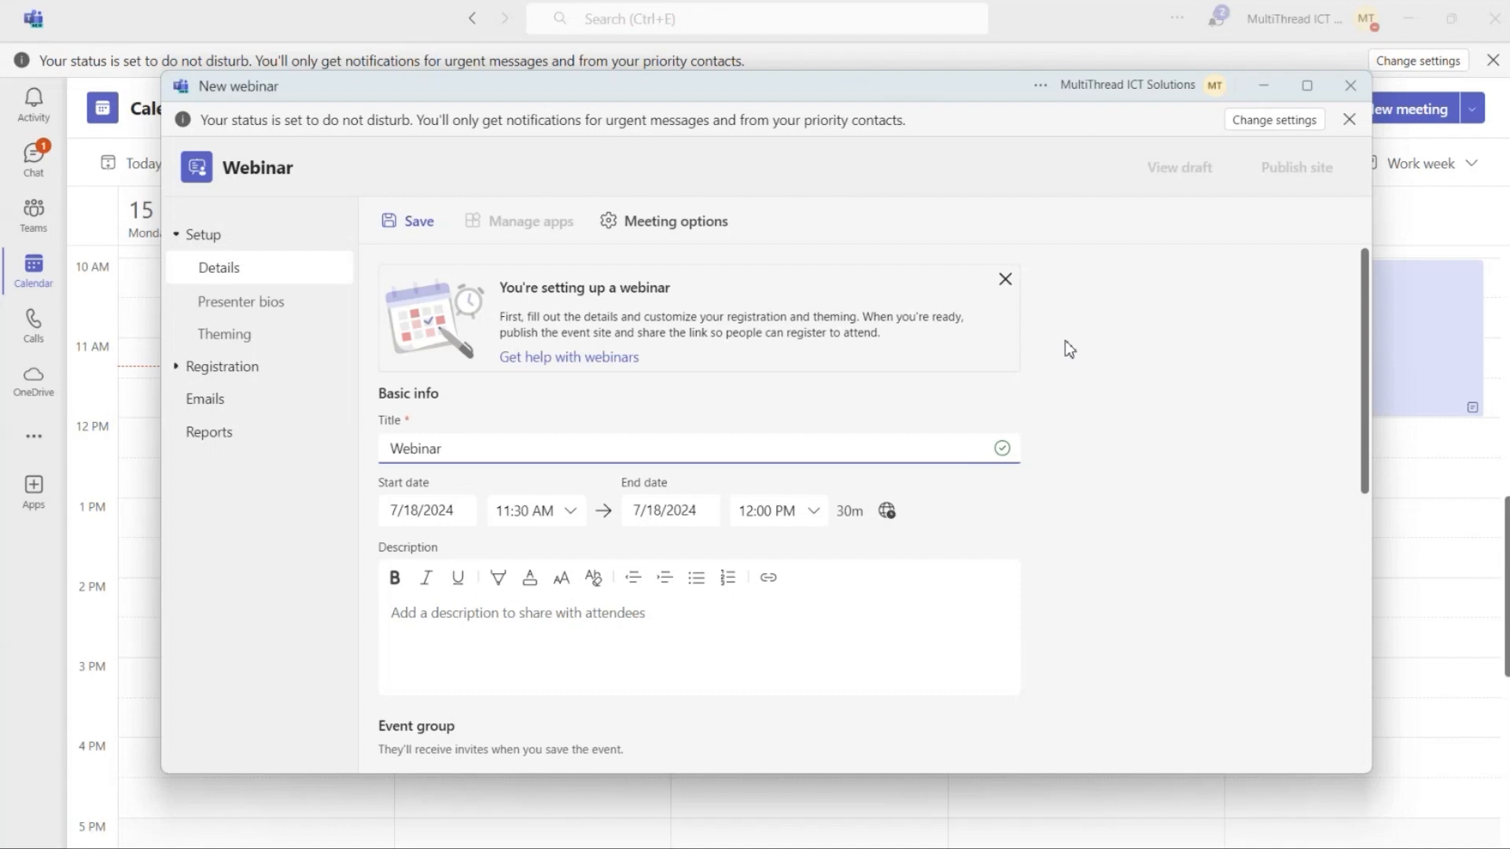
pyautogui.click(178, 236)
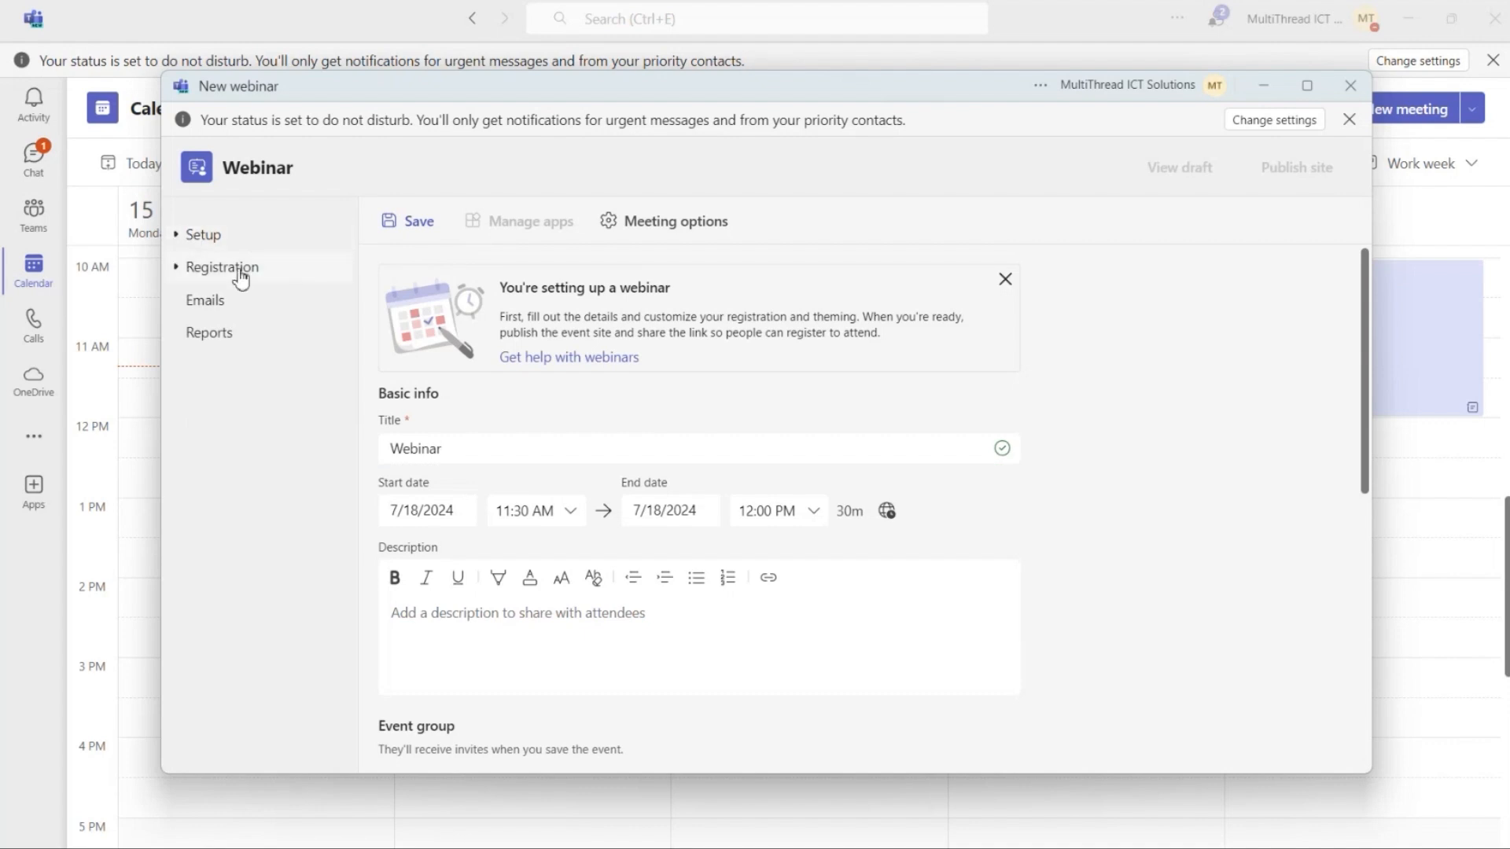
pyautogui.click(177, 240)
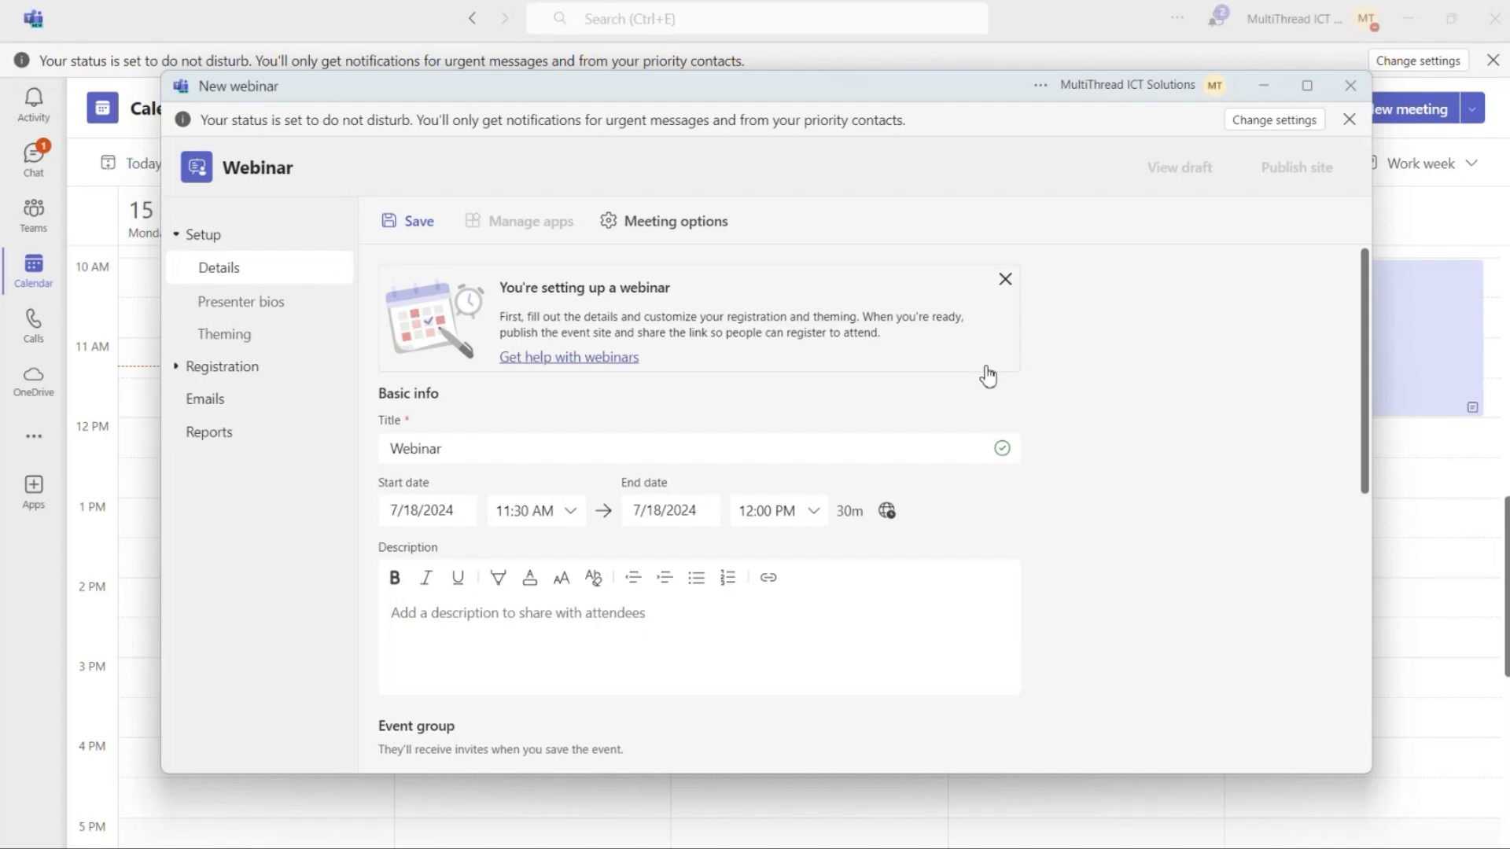
pyautogui.scroll(-3, 1078, 401)
pyautogui.scroll(3, 1012, 364)
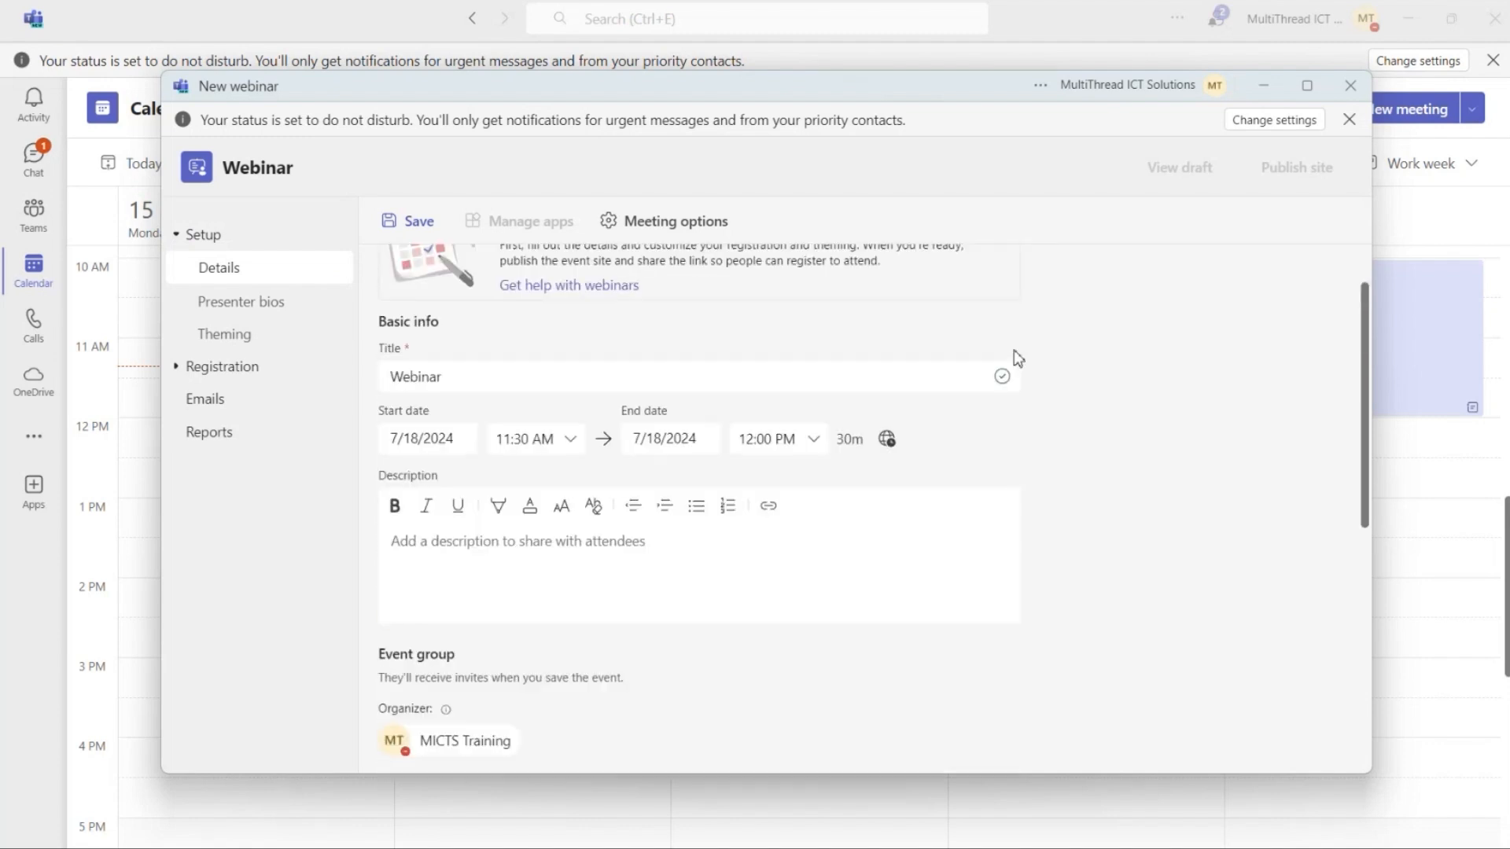
# Replace the webinar's default title with Staff Training.
pyautogui.click(771, 451)
pyautogui.press('BackSpace')
pyautogui.press('BackSpace')
pyautogui.press('BackSpace')
pyautogui.press('BackSpace')
pyautogui.press('BackSpace')
pyautogui.press('BackSpace')
pyautogui.press('BackSpace')
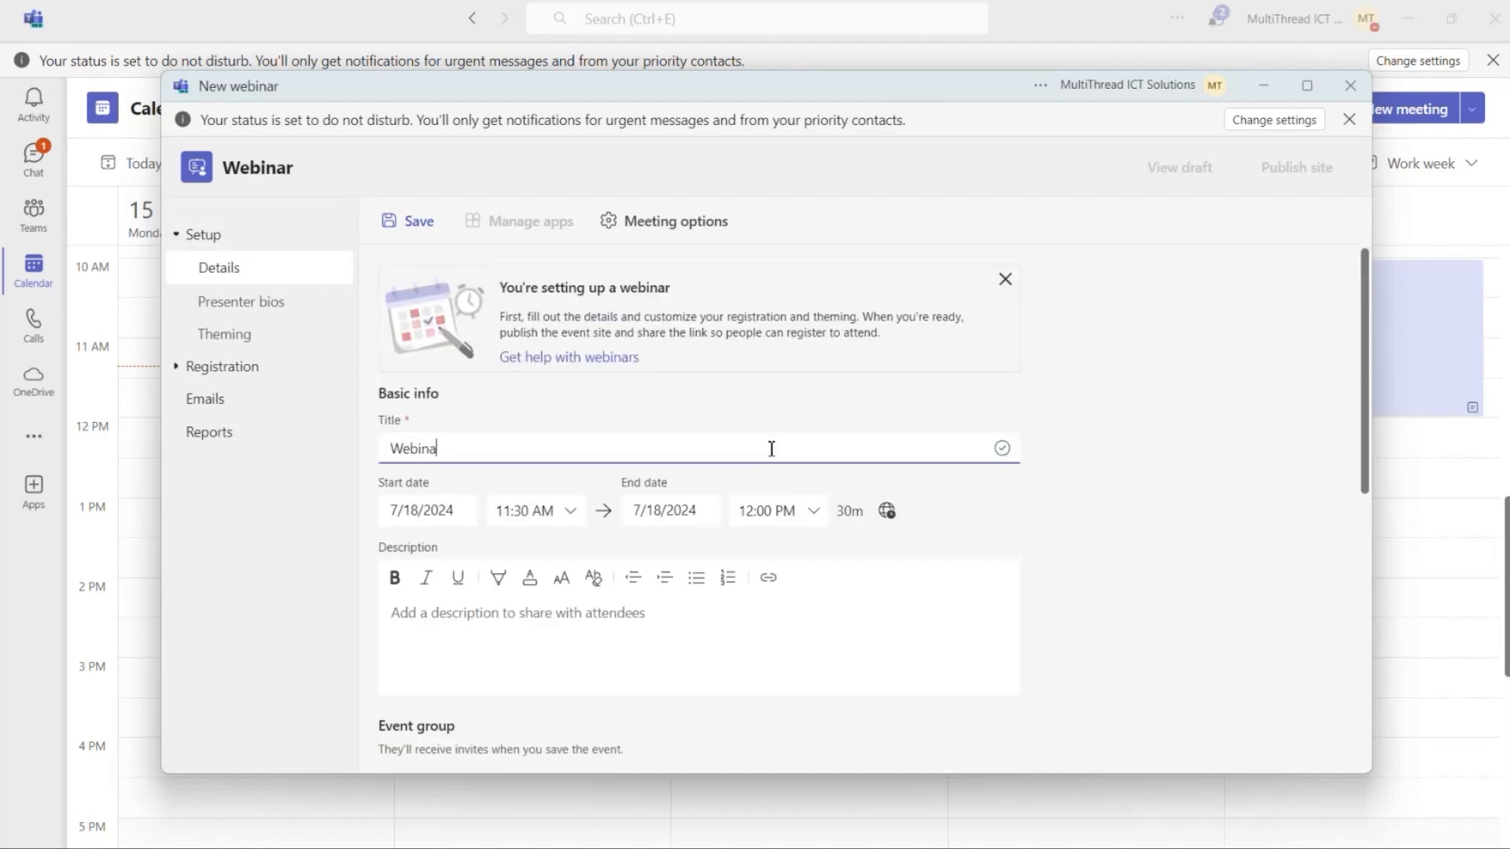
pyautogui.write('Staff Training')
# Schedule the webinar for 7/19/2024 from 2:00 PM to 4:00 PM.
pyautogui.scroll(-2, 751, 436)
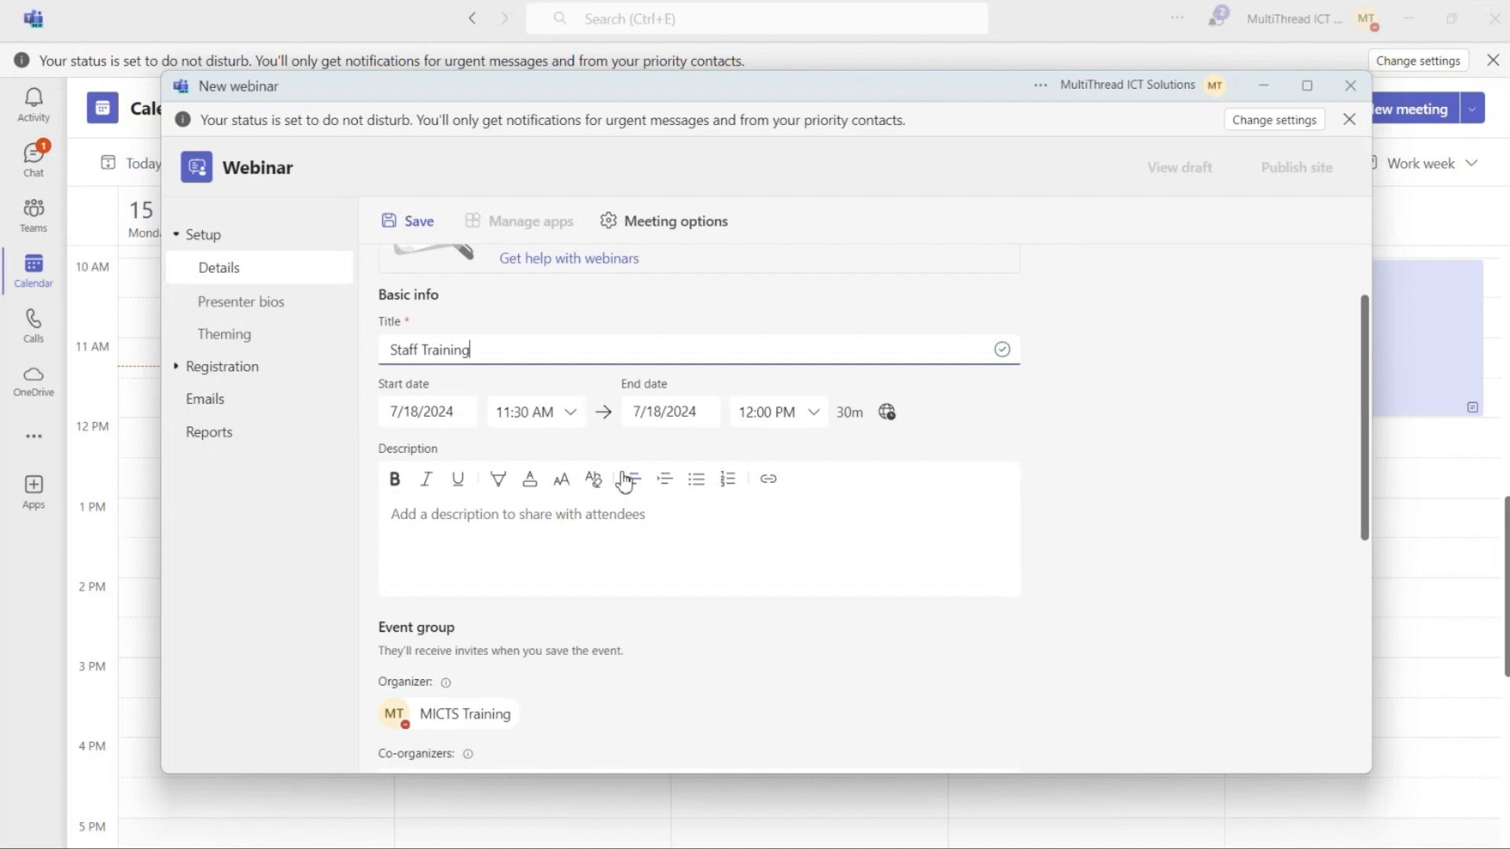
pyautogui.click(465, 414)
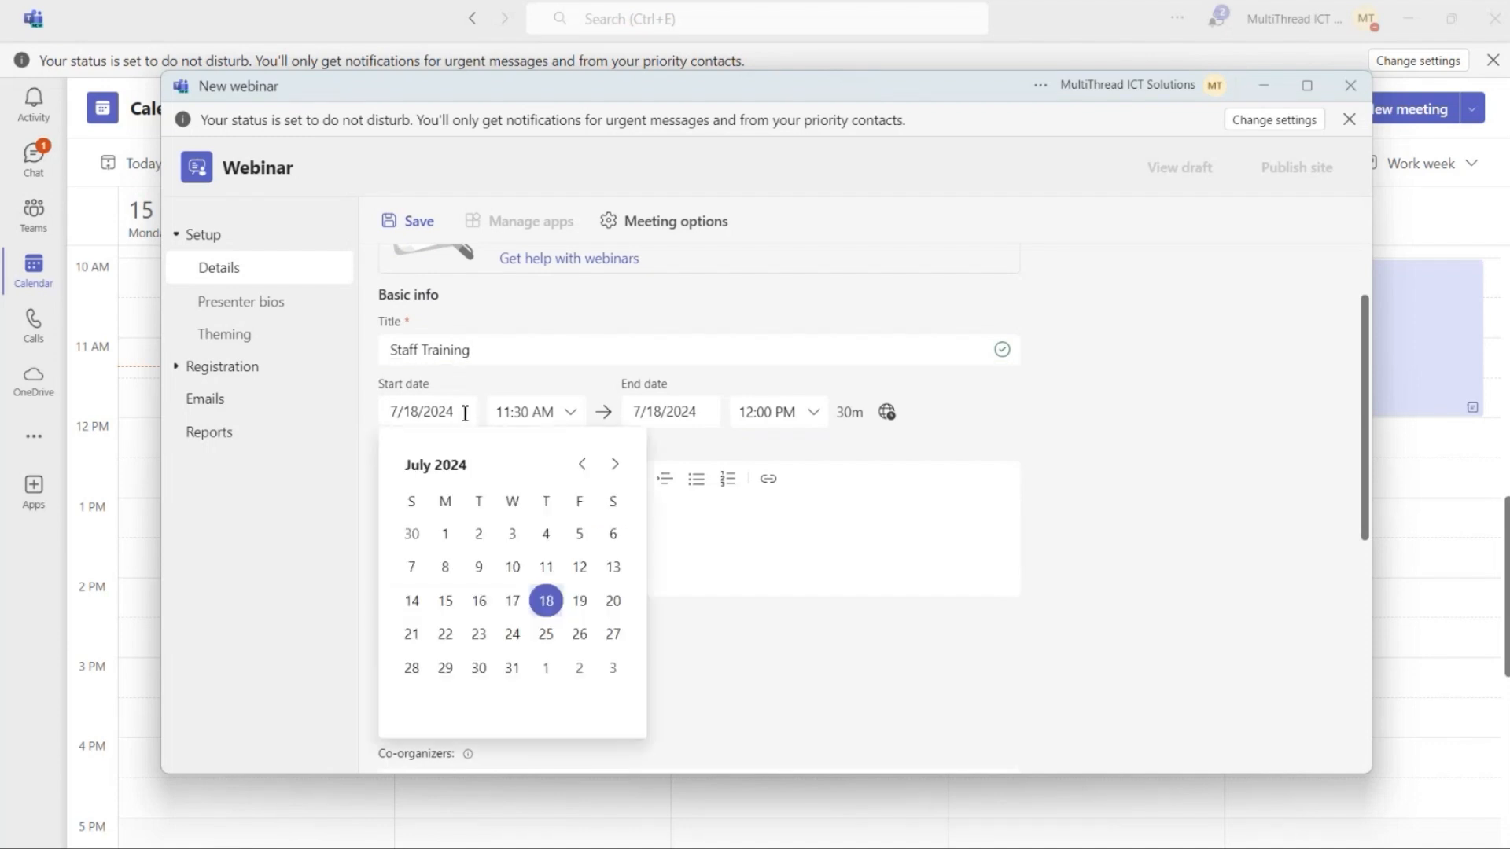
pyautogui.click(580, 600)
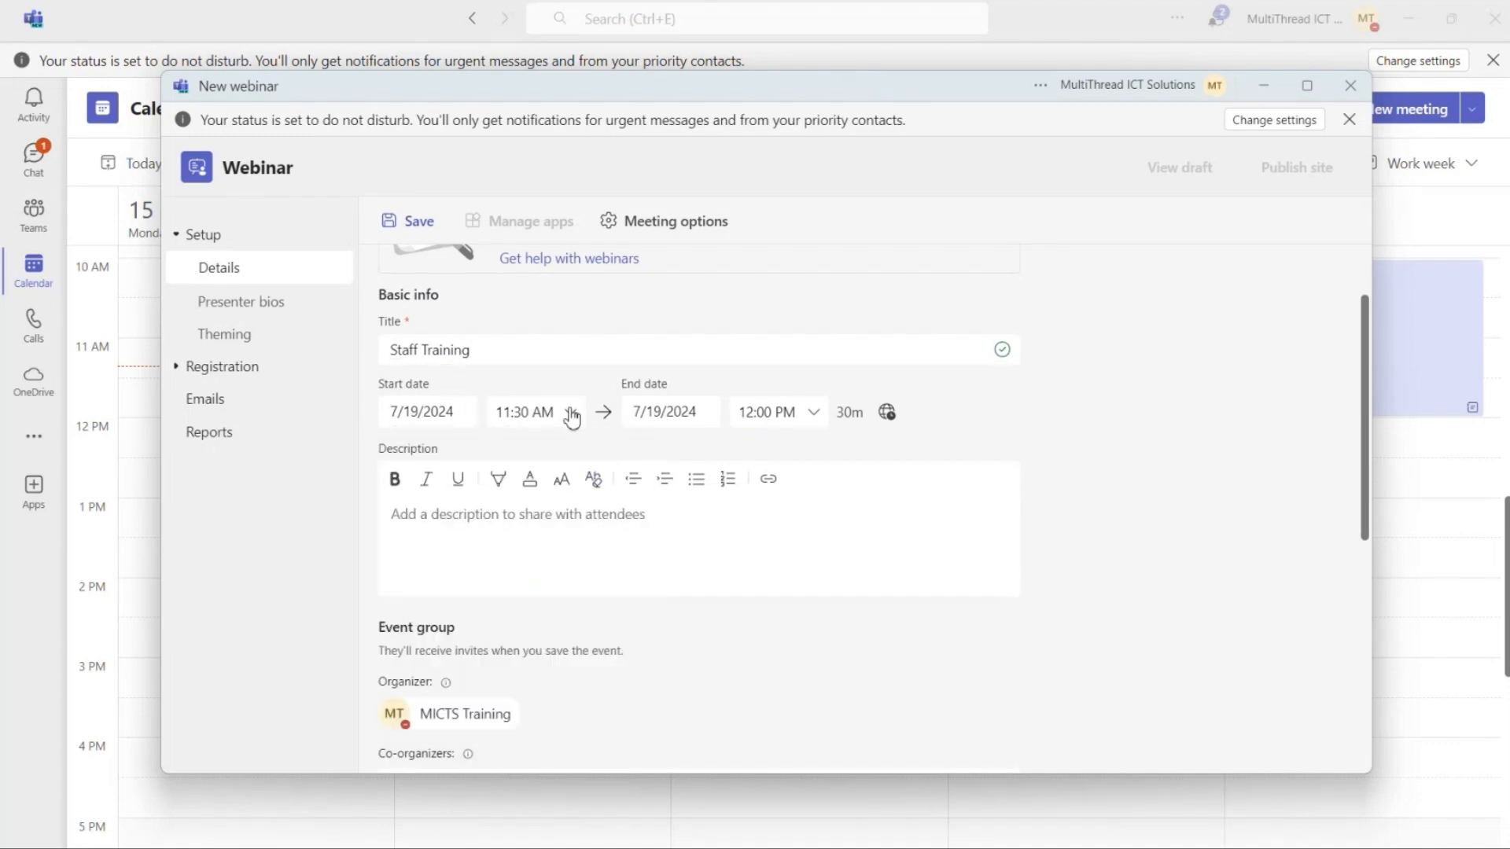
pyautogui.click(572, 415)
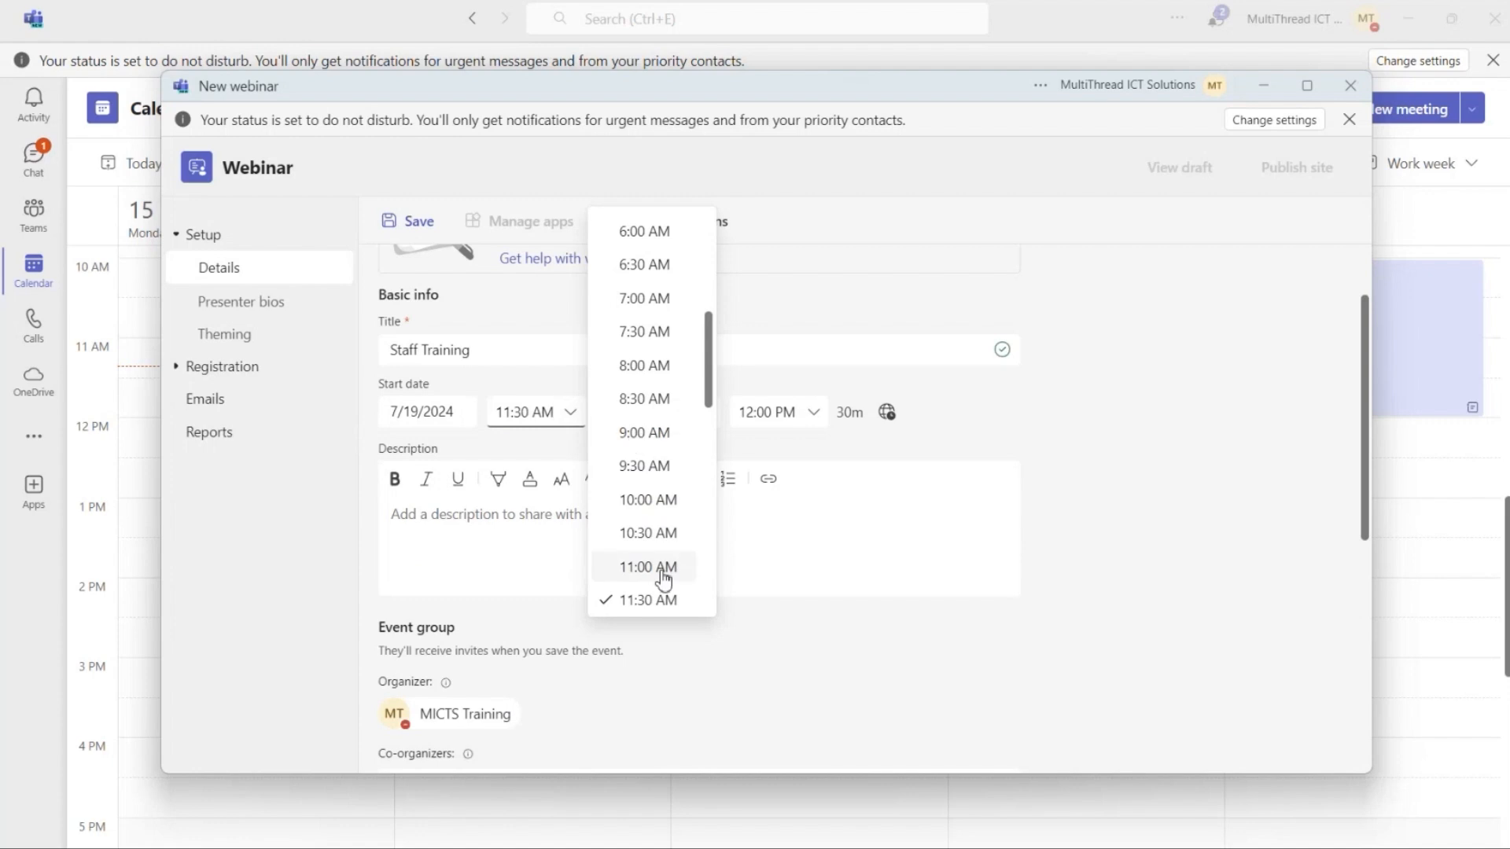
pyautogui.scroll(-3, 663, 574)
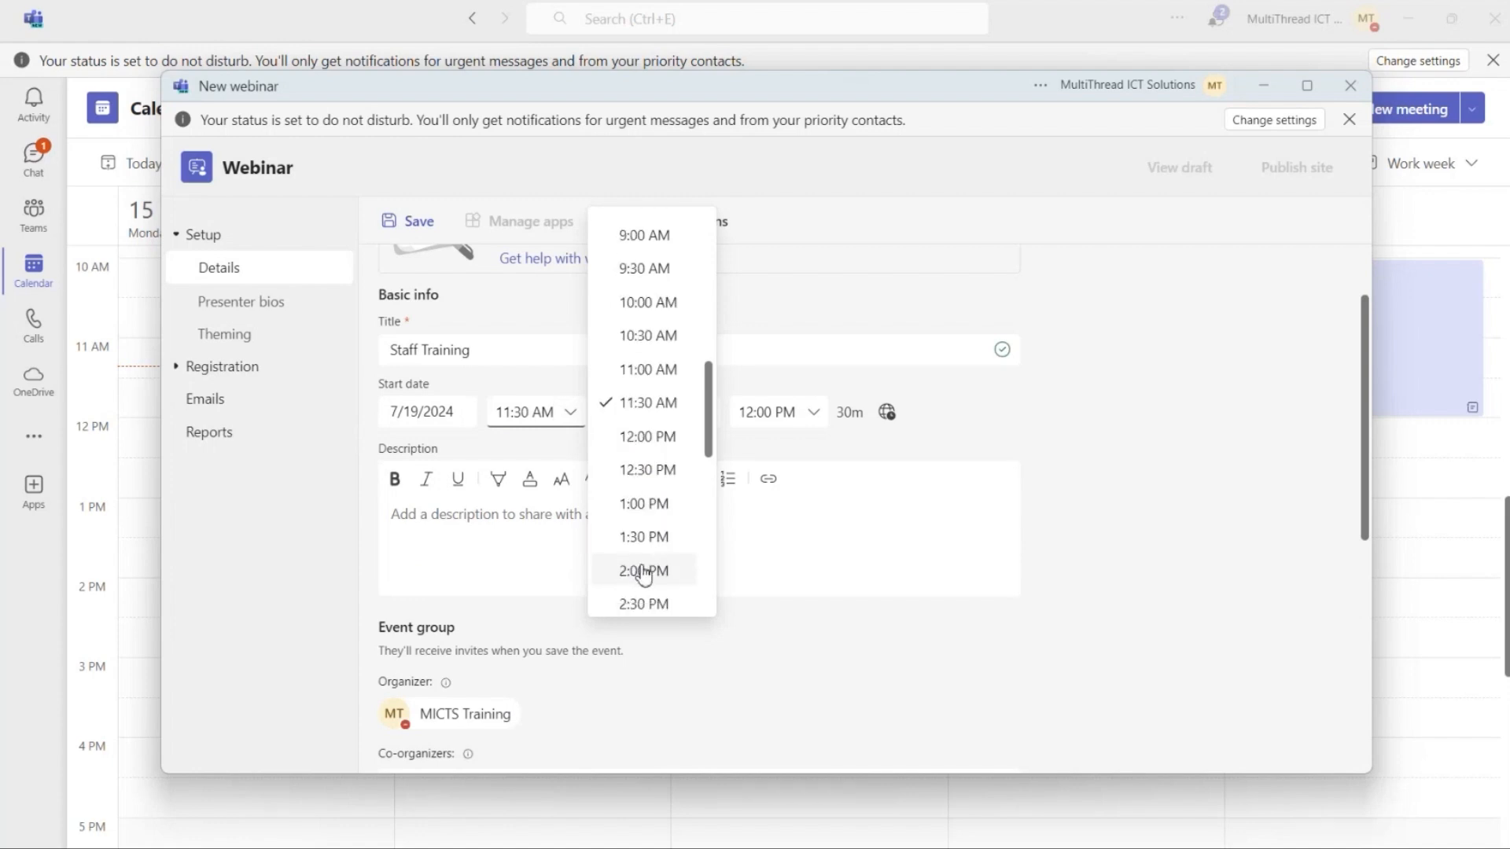
pyautogui.click(643, 572)
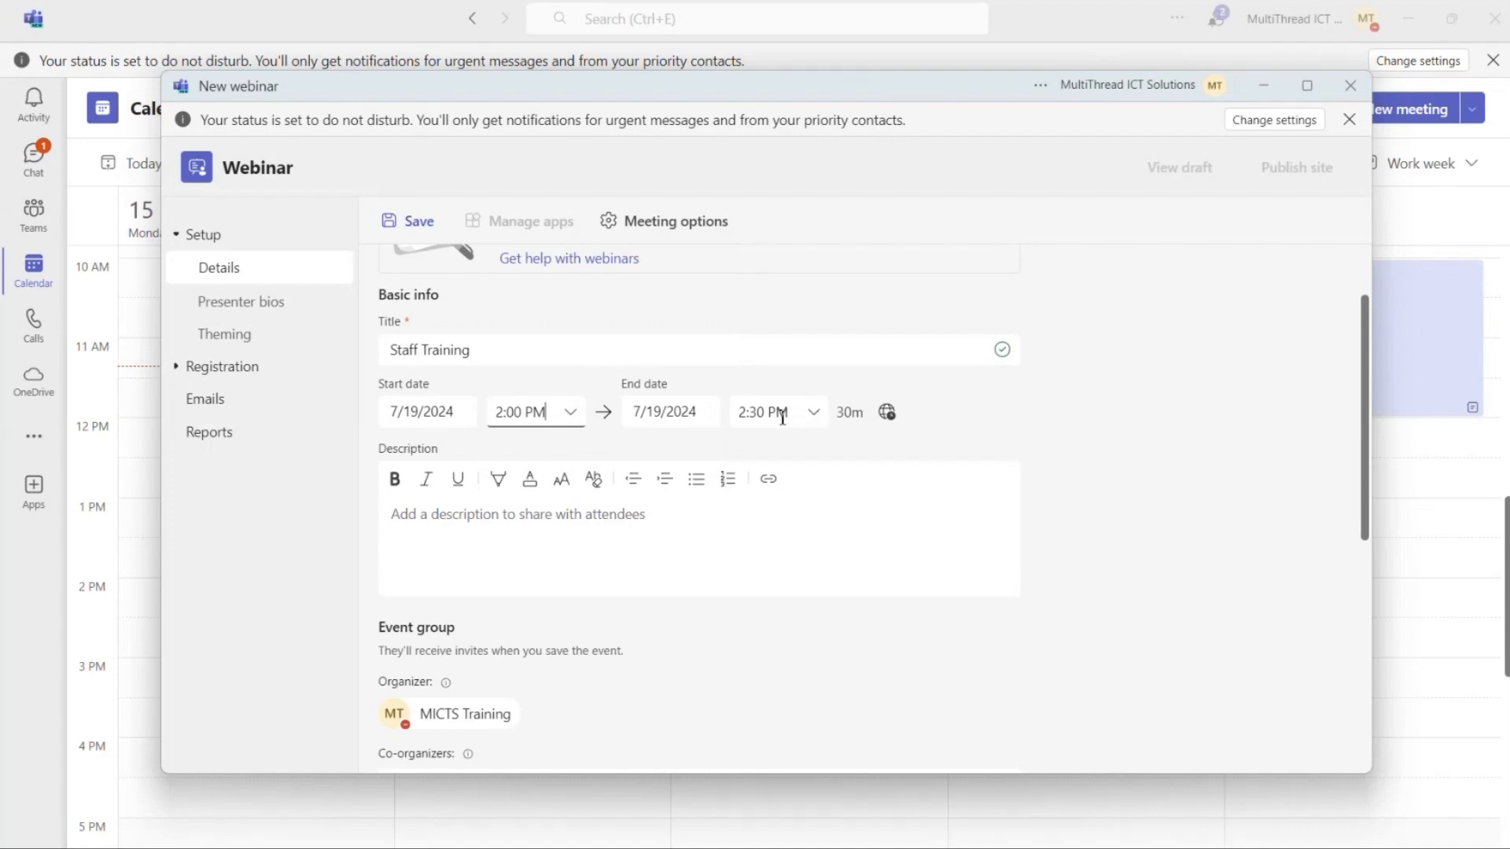
pyautogui.click(816, 419)
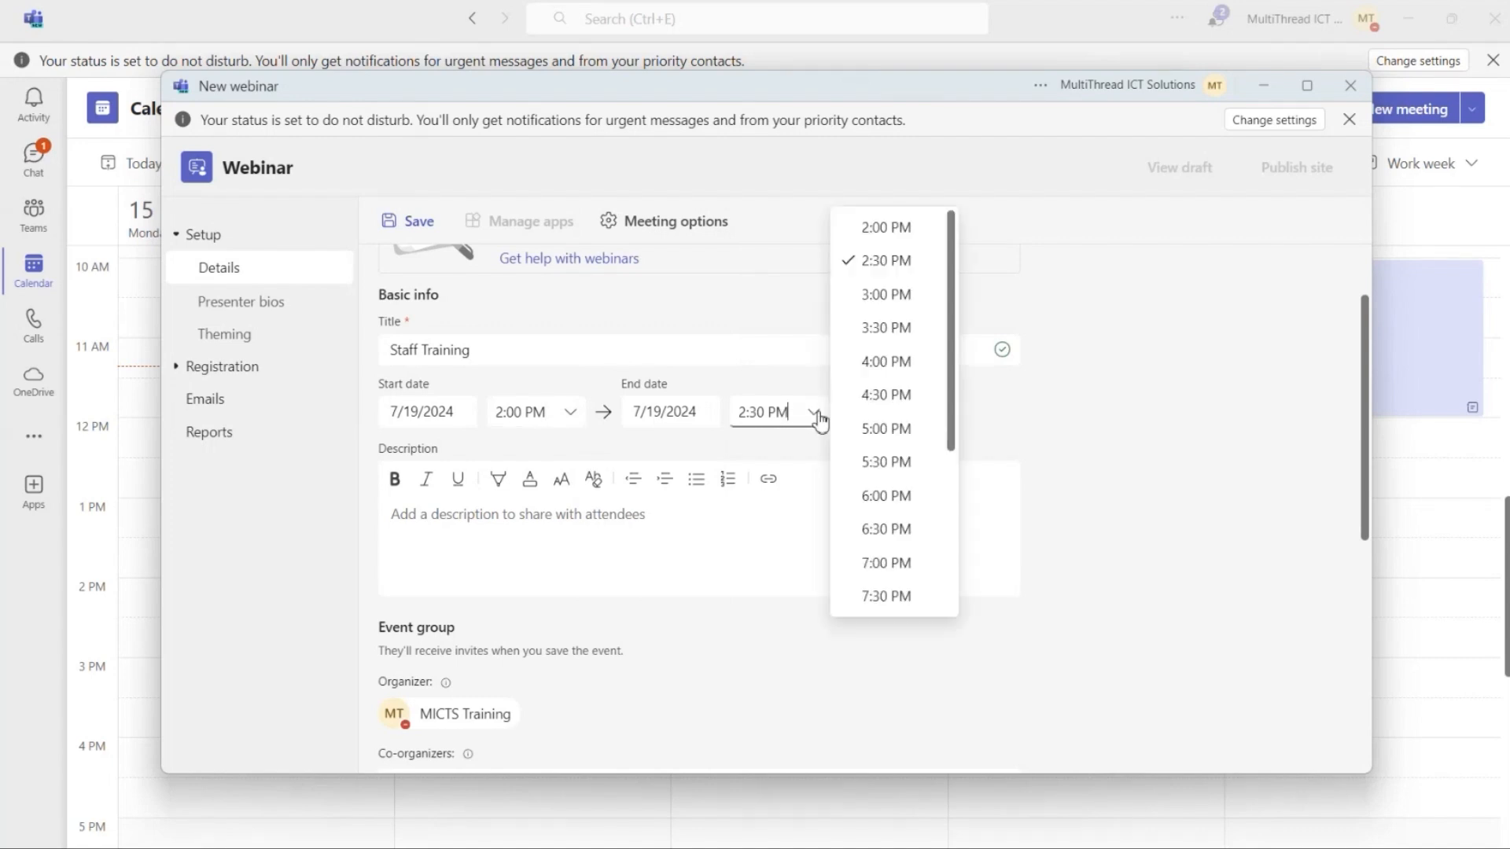
pyautogui.click(879, 361)
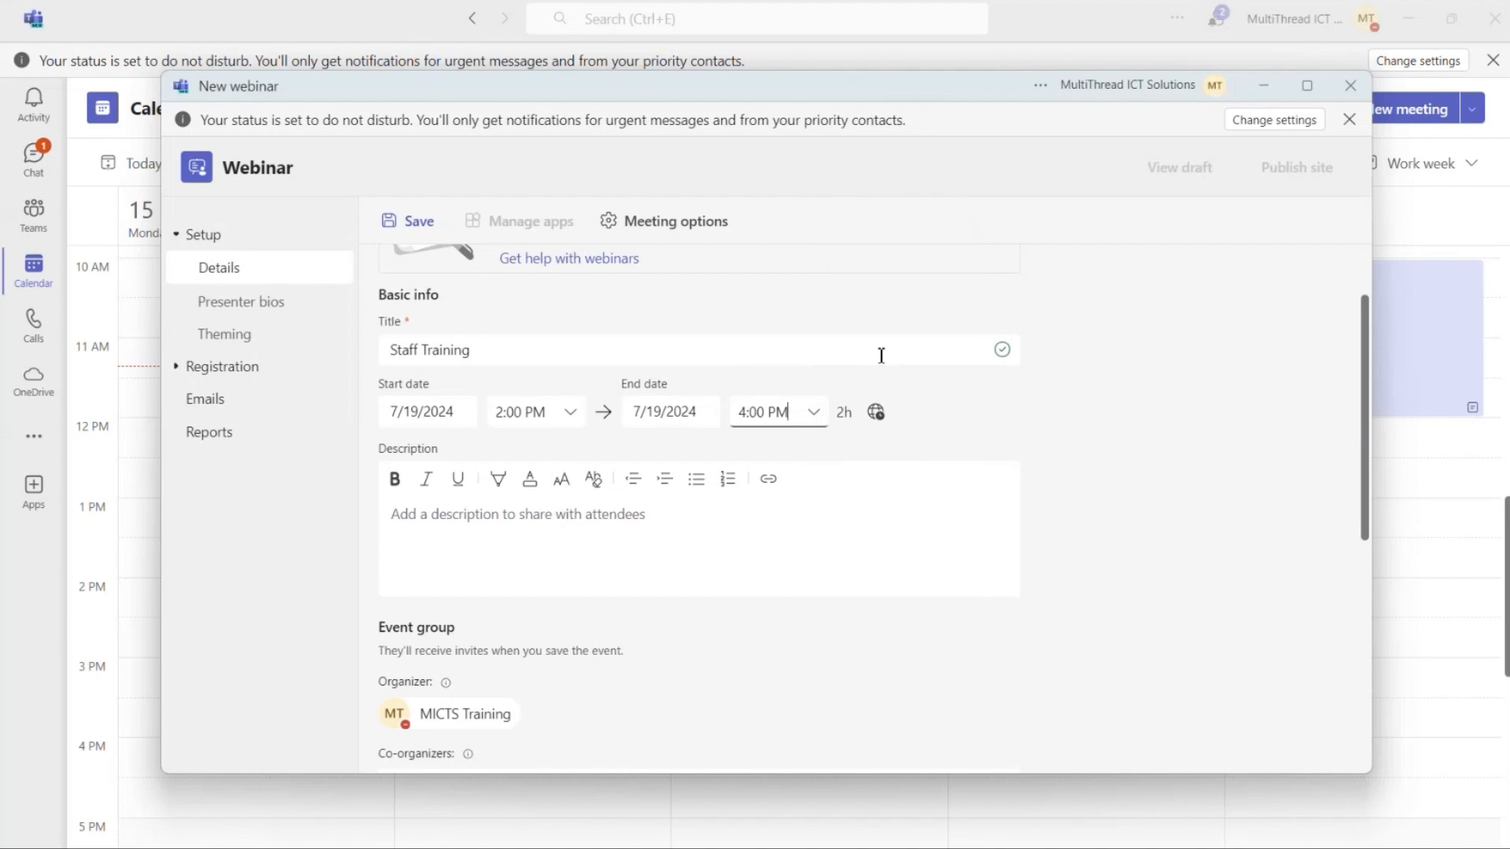
# Add the organization's Marketing Officer as co-organizer of the Staff Training webinar.
pyautogui.scroll(-3, 950, 436)
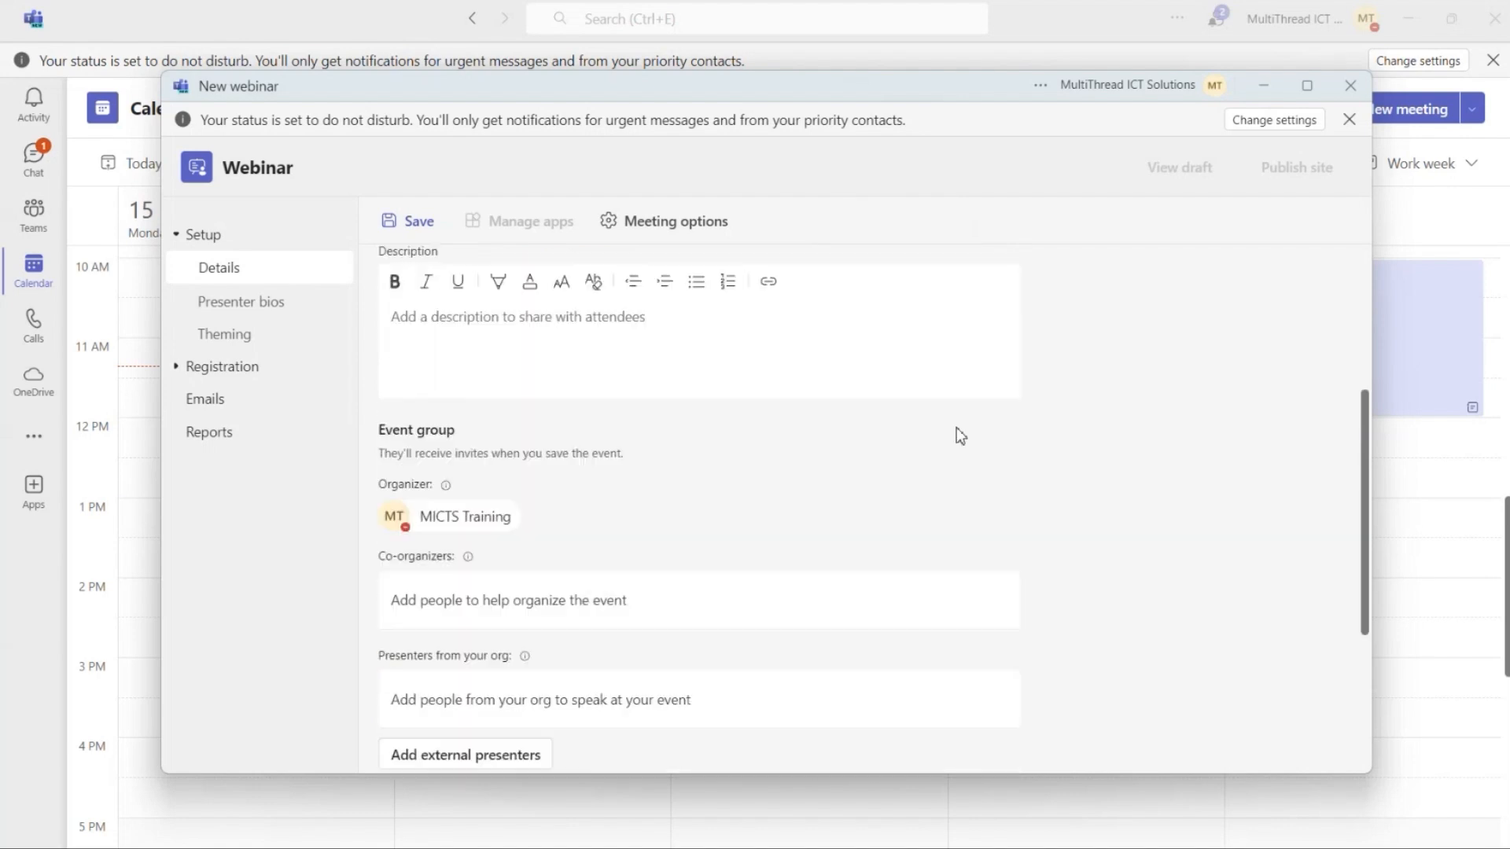
pyautogui.scroll(1, 955, 434)
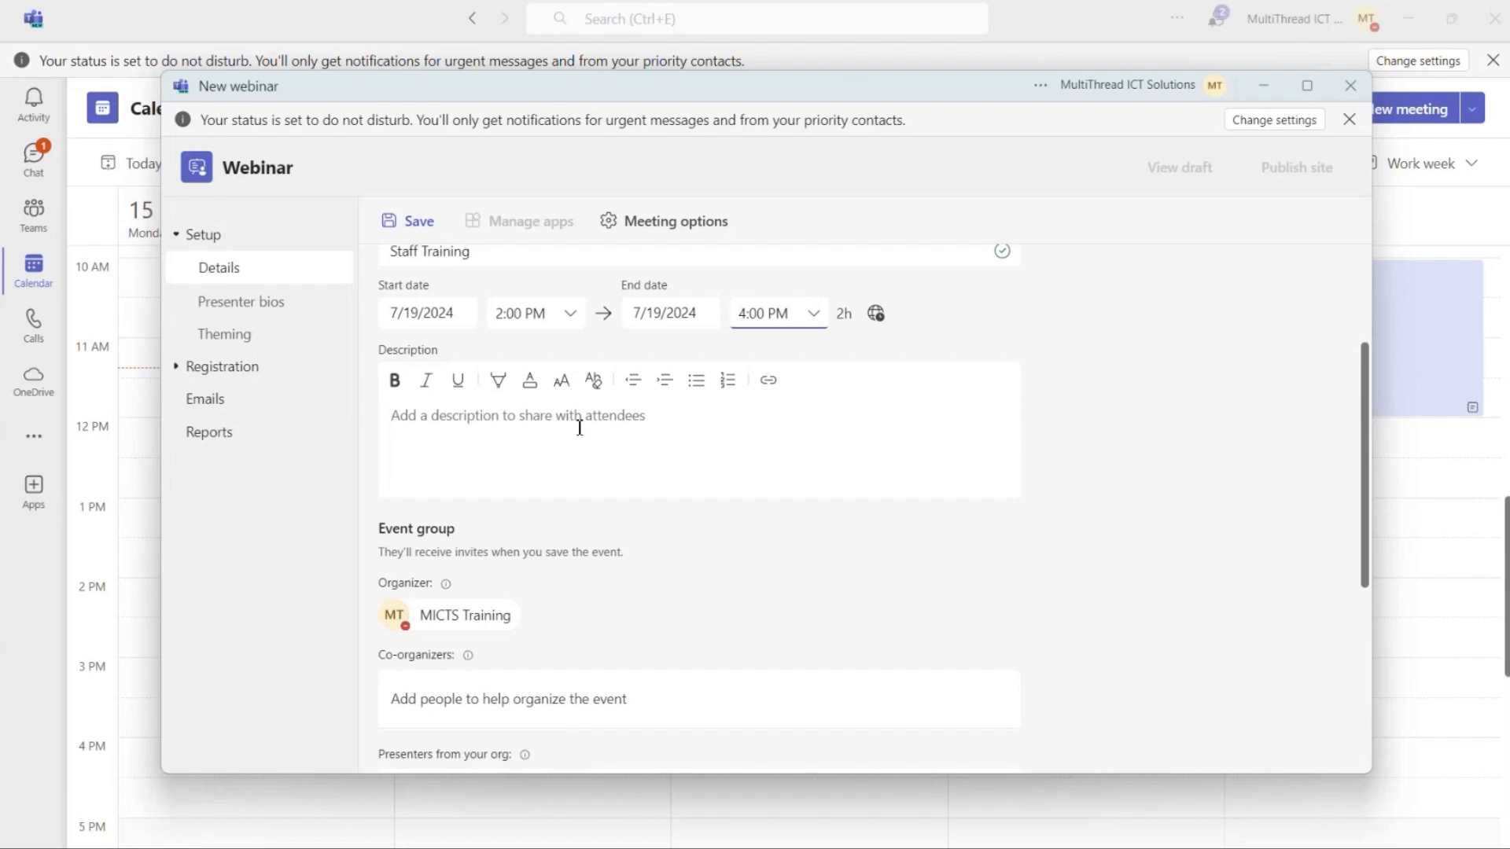
pyautogui.scroll(-1, 580, 428)
pyautogui.scroll(-1, 580, 437)
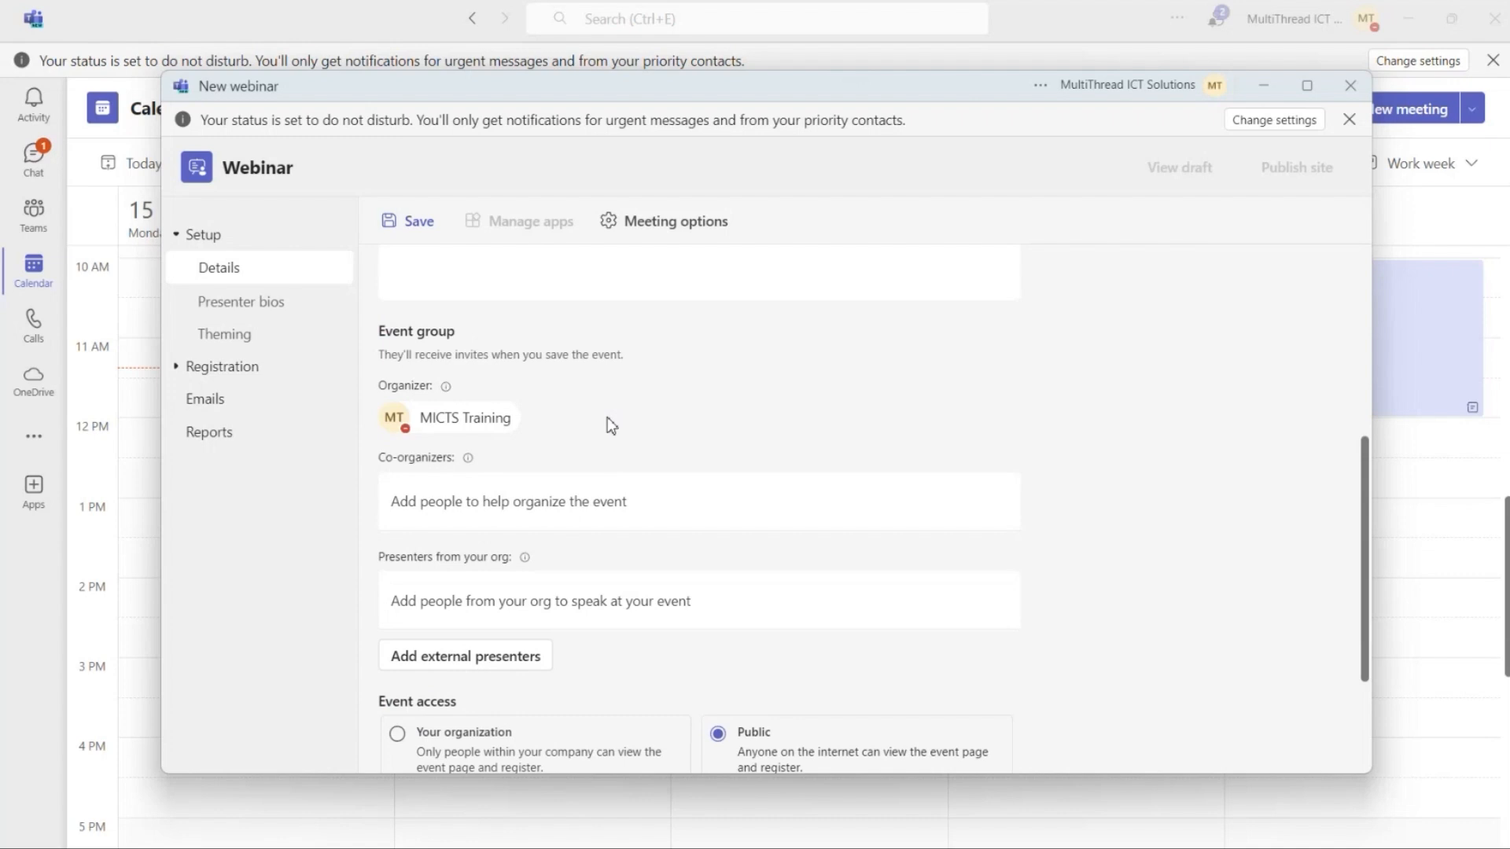
pyautogui.scroll(-1, 535, 431)
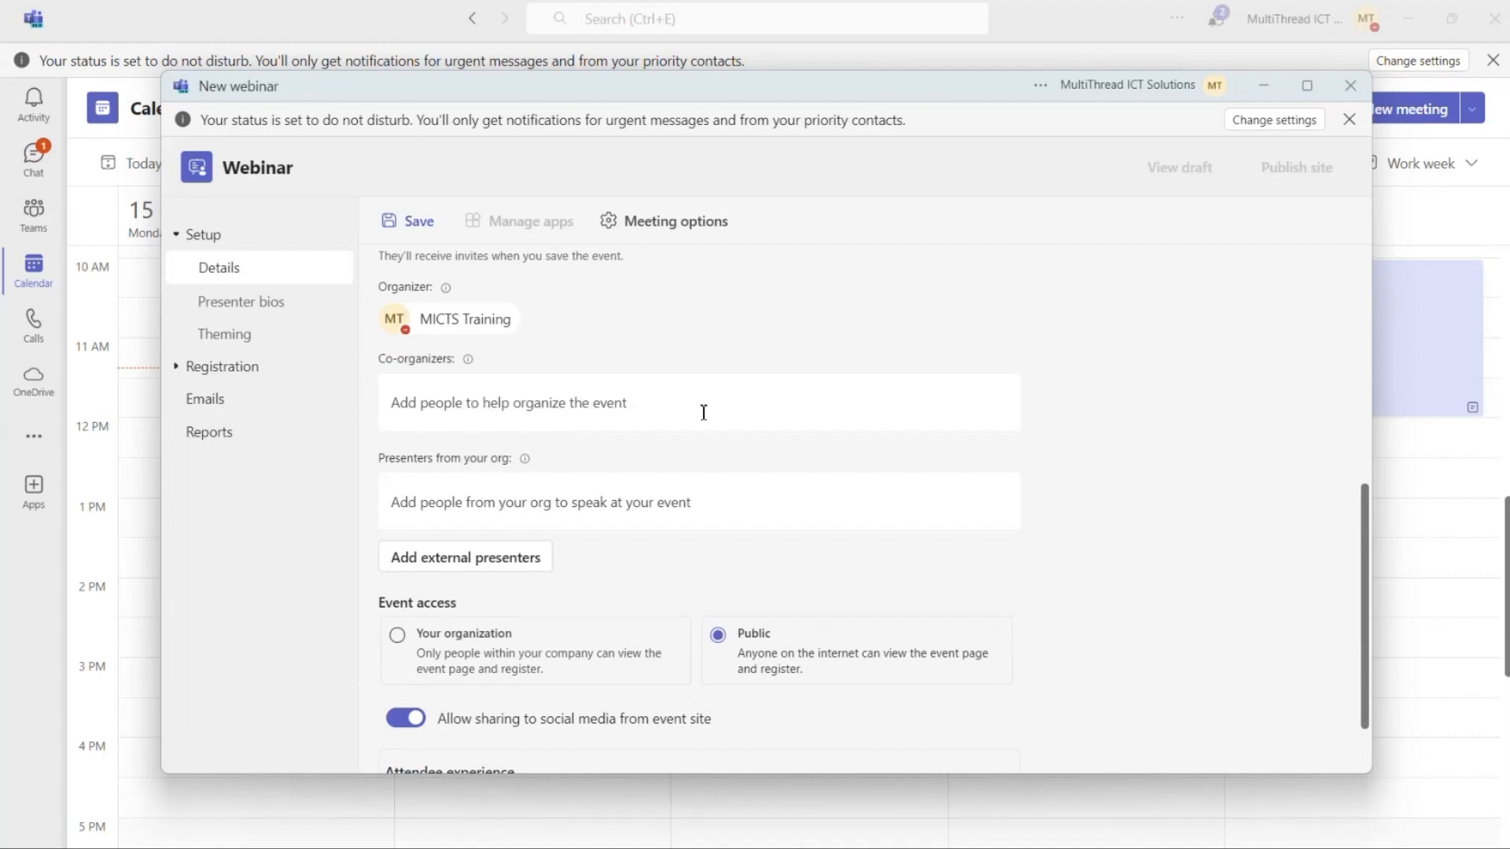
pyautogui.click(466, 404)
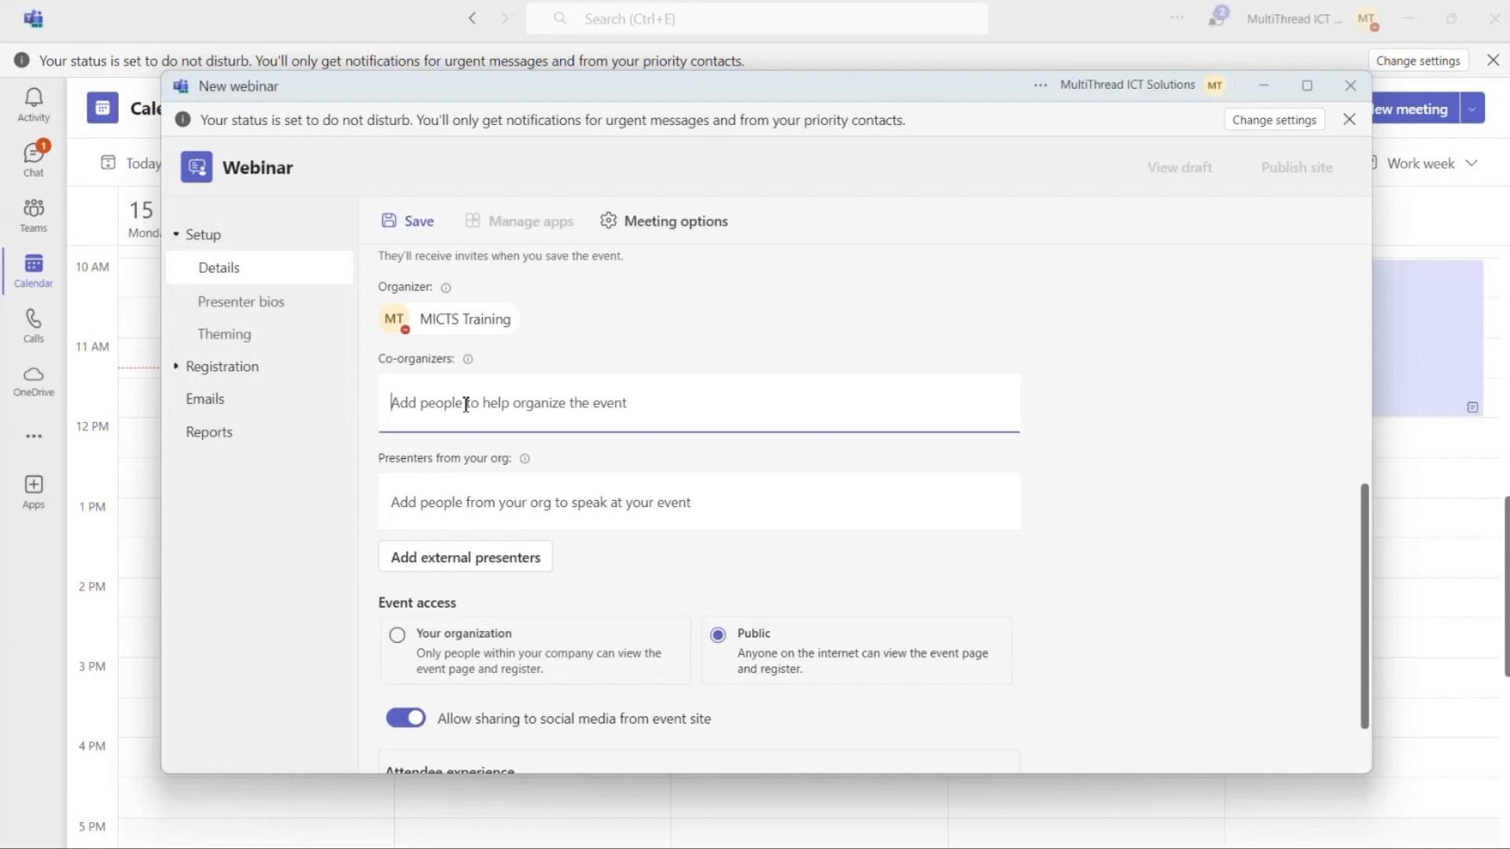
pyautogui.write('nora')
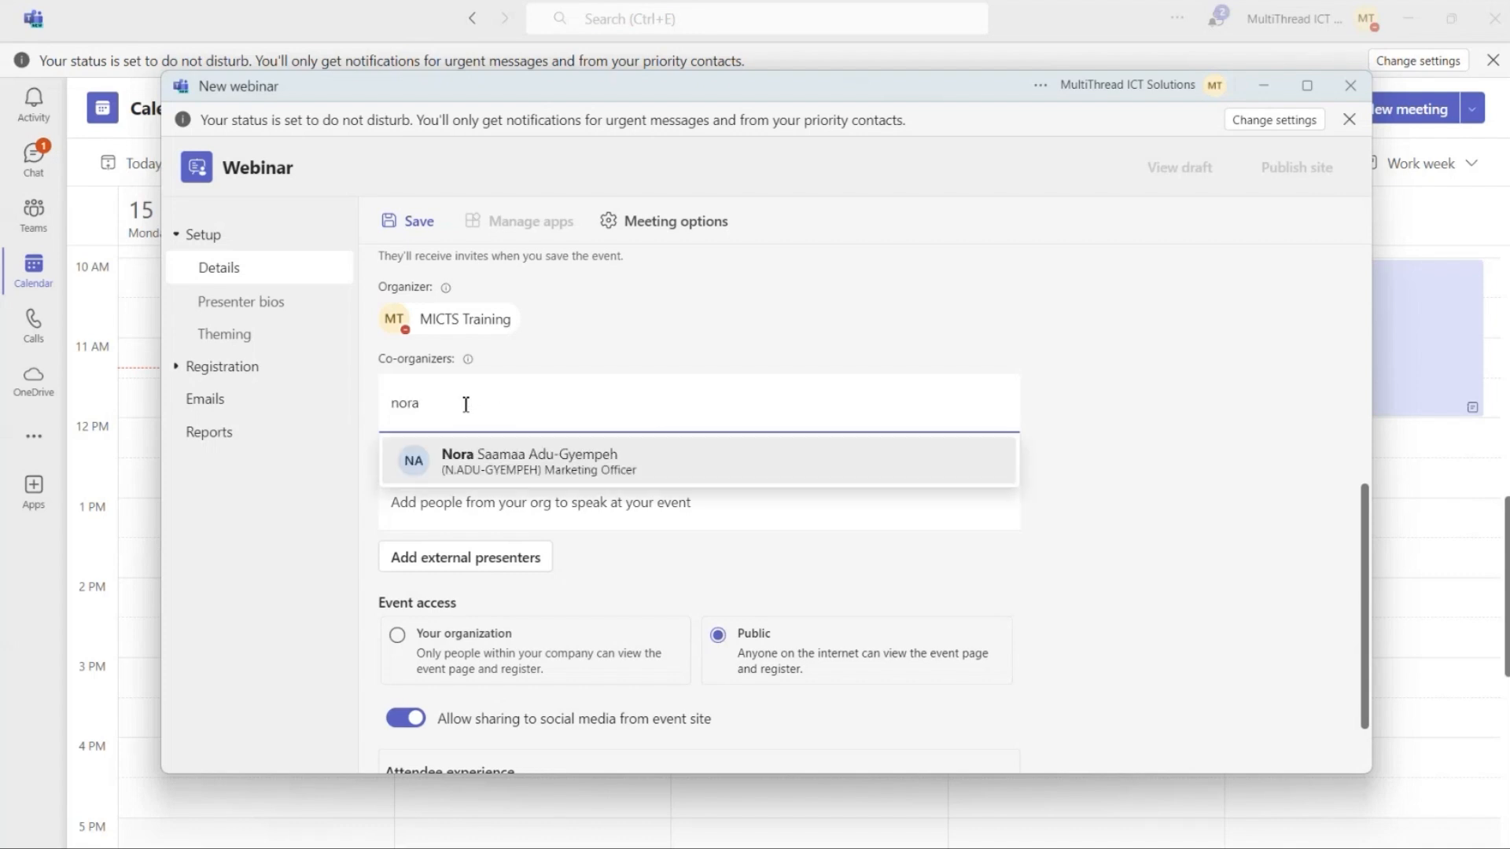
pyautogui.click(549, 451)
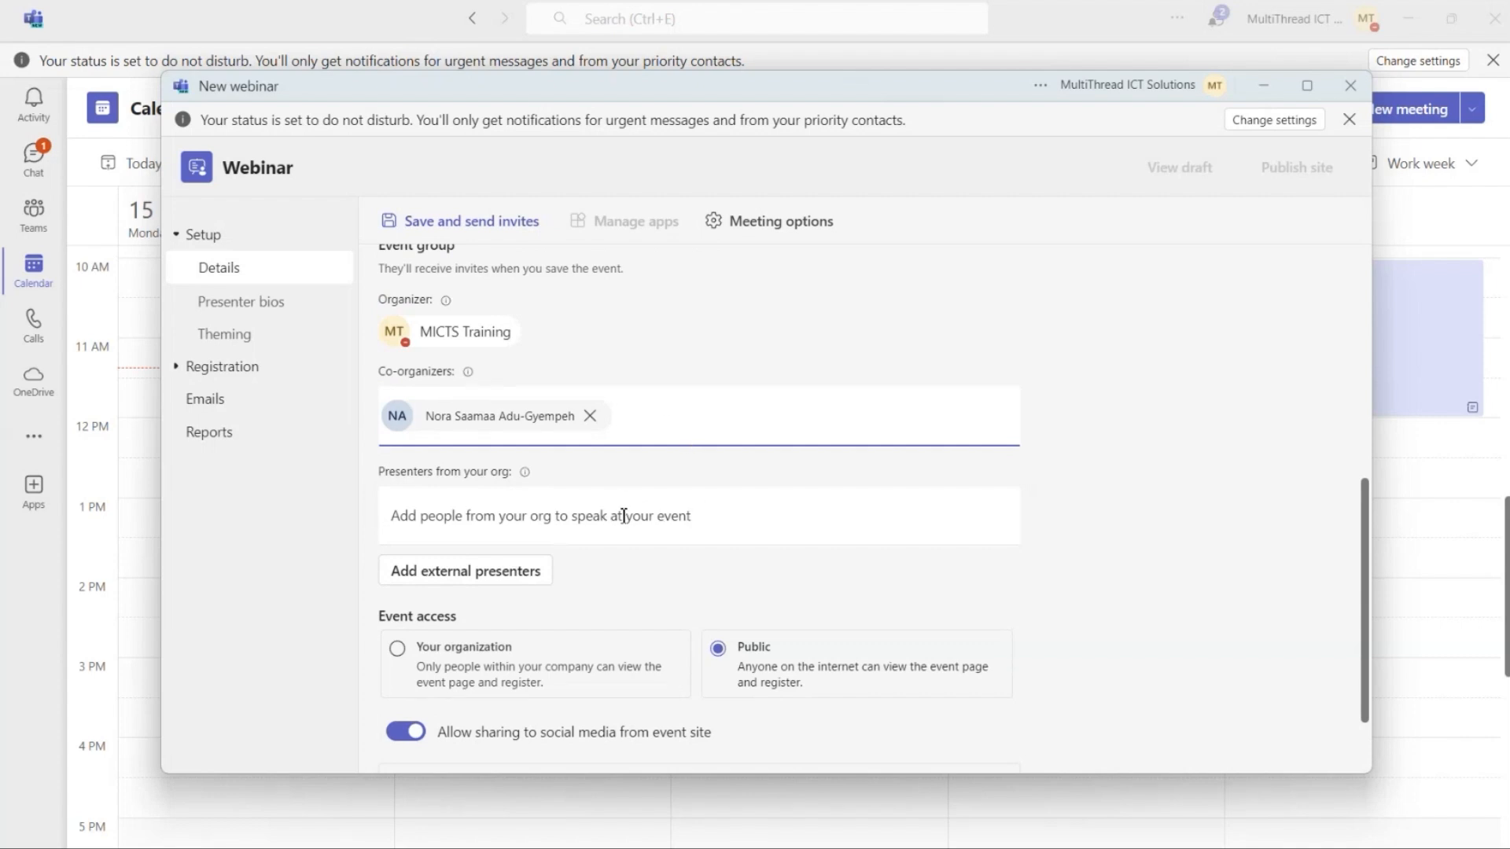
# Add a colleague from the organization as the webinar's presenter.
pyautogui.click(739, 521)
pyautogui.write('beat')
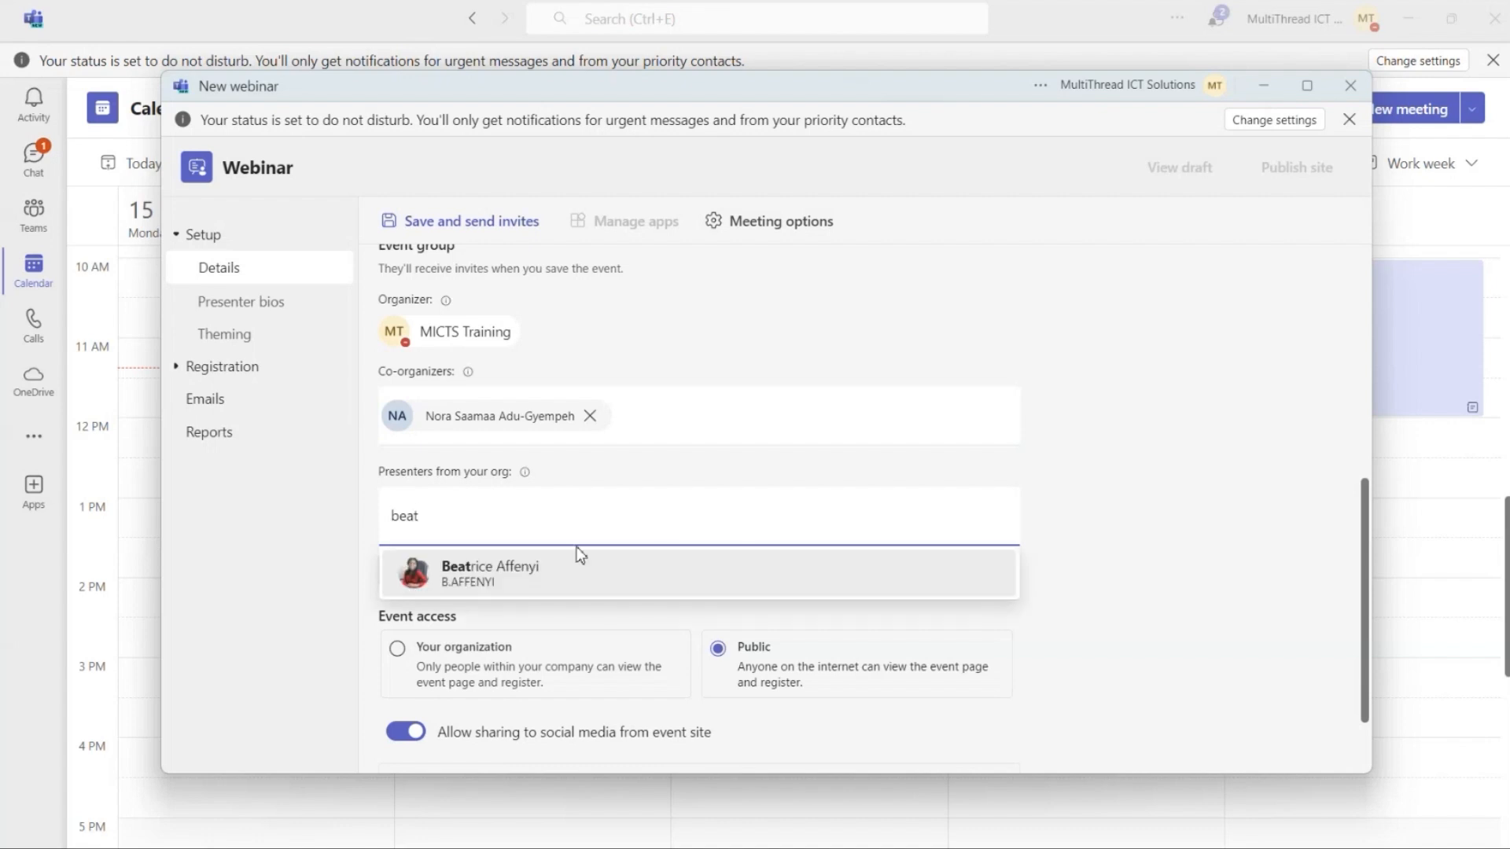
pyautogui.click(613, 585)
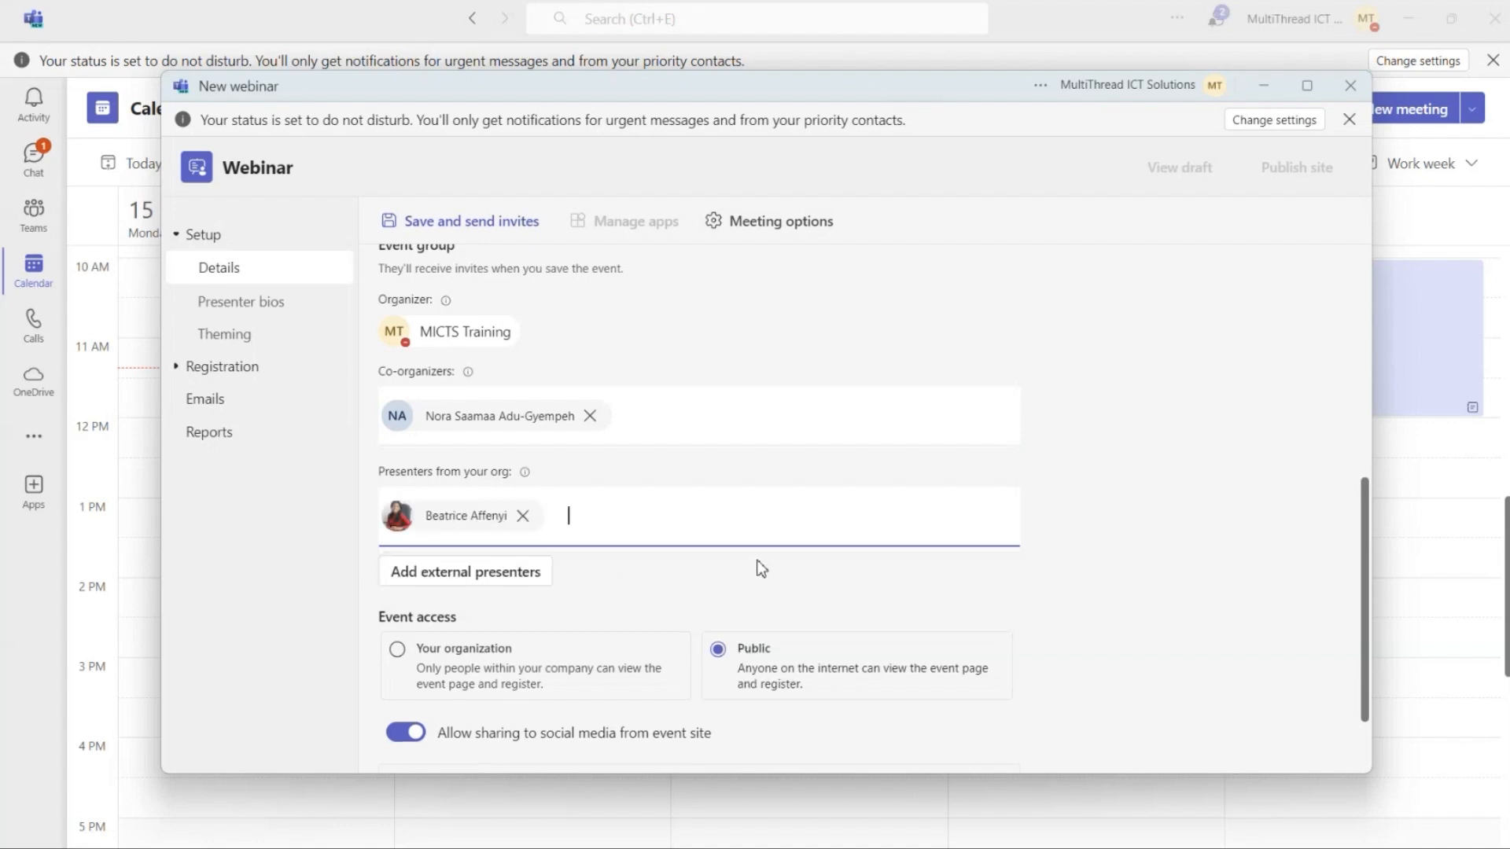
# Review the webinar's event access and attendee experience settings, then save the event and send the invites.
pyautogui.scroll(-2, 860, 519)
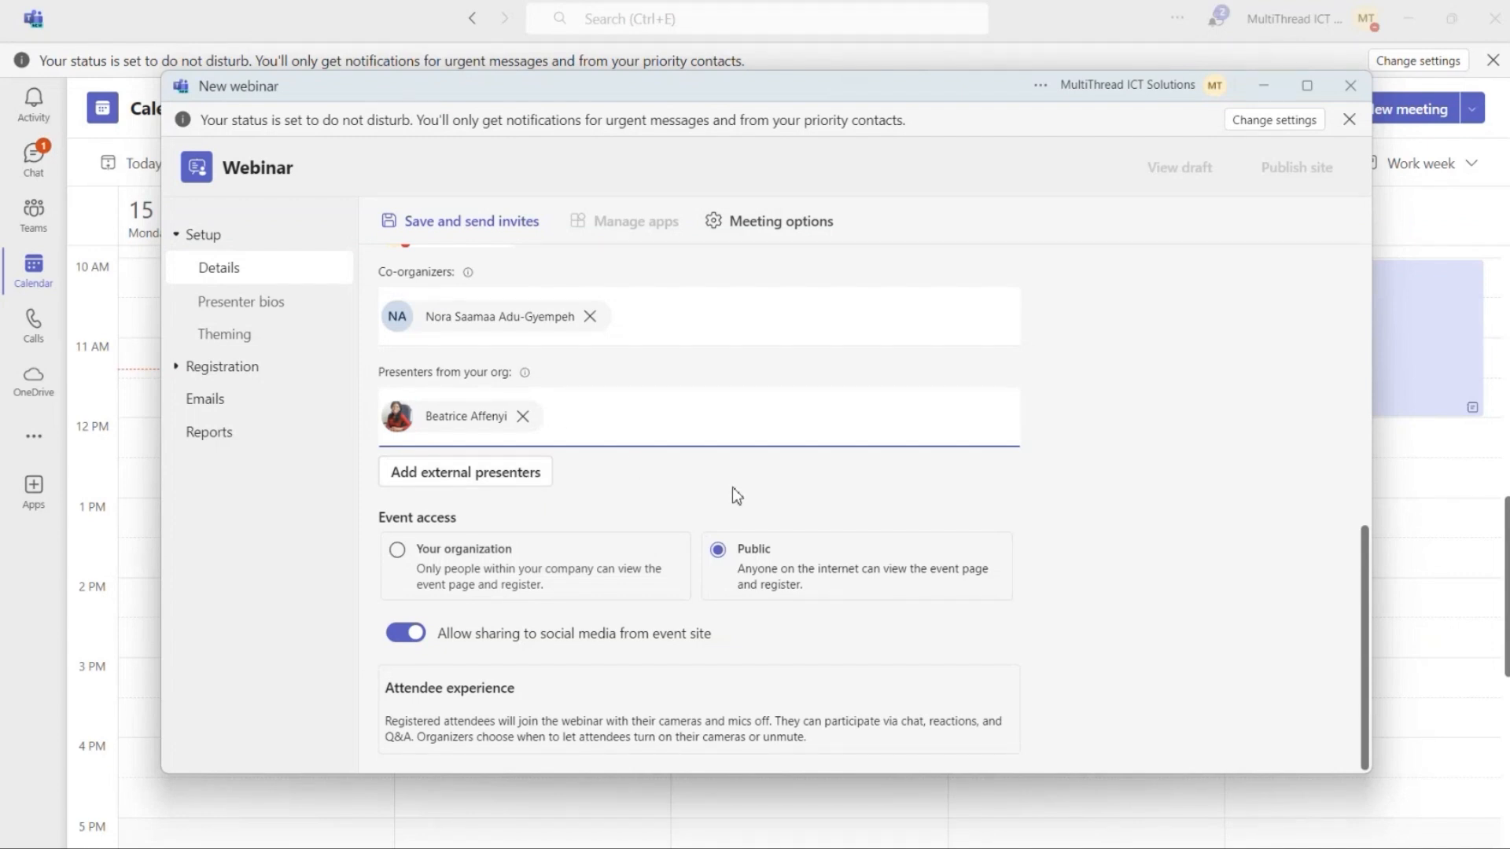
pyautogui.scroll(3, 727, 475)
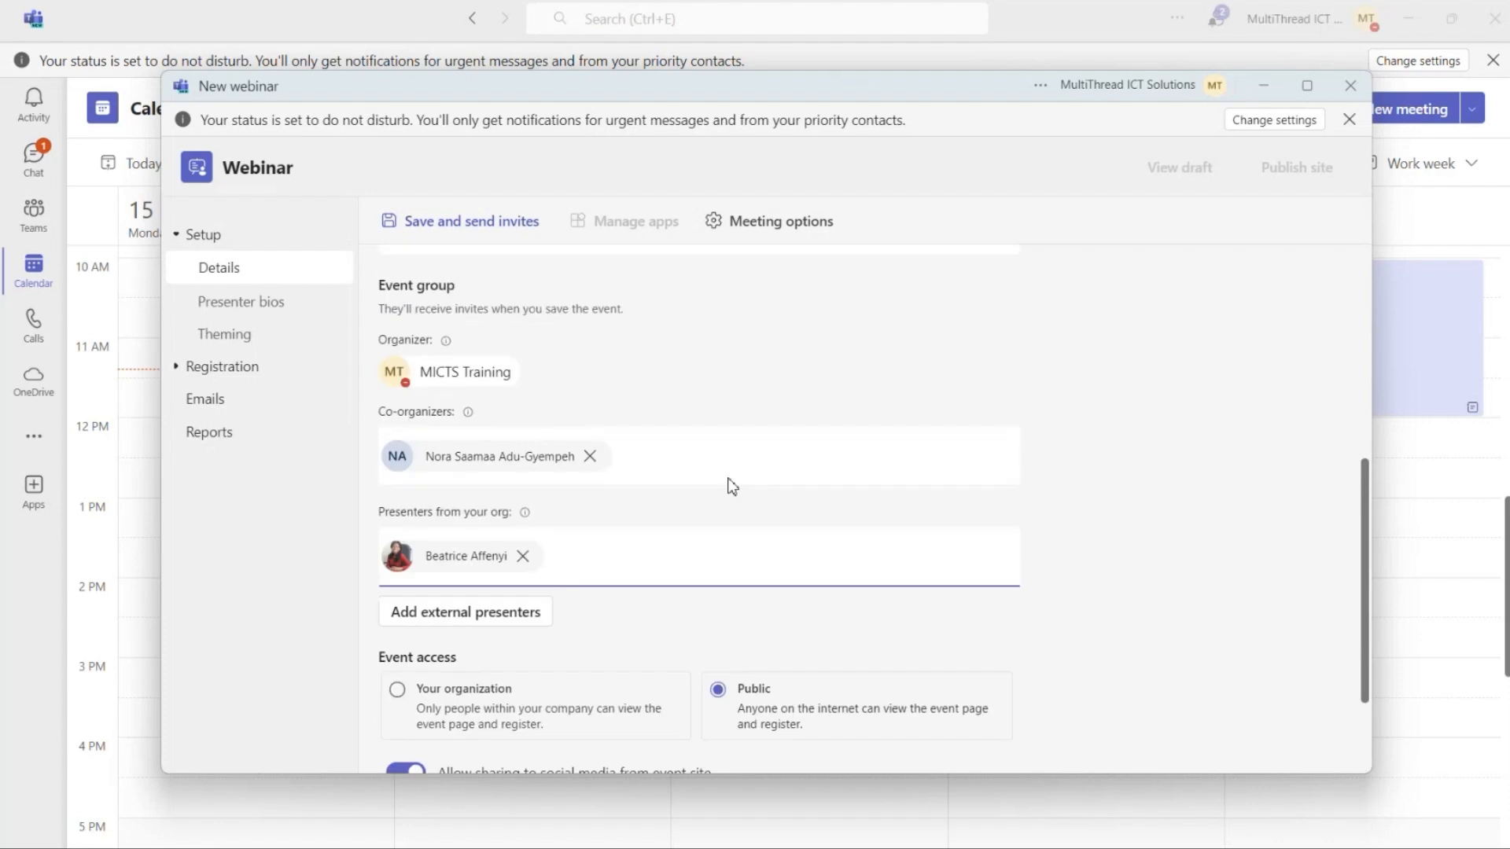
pyautogui.scroll(-3, 593, 512)
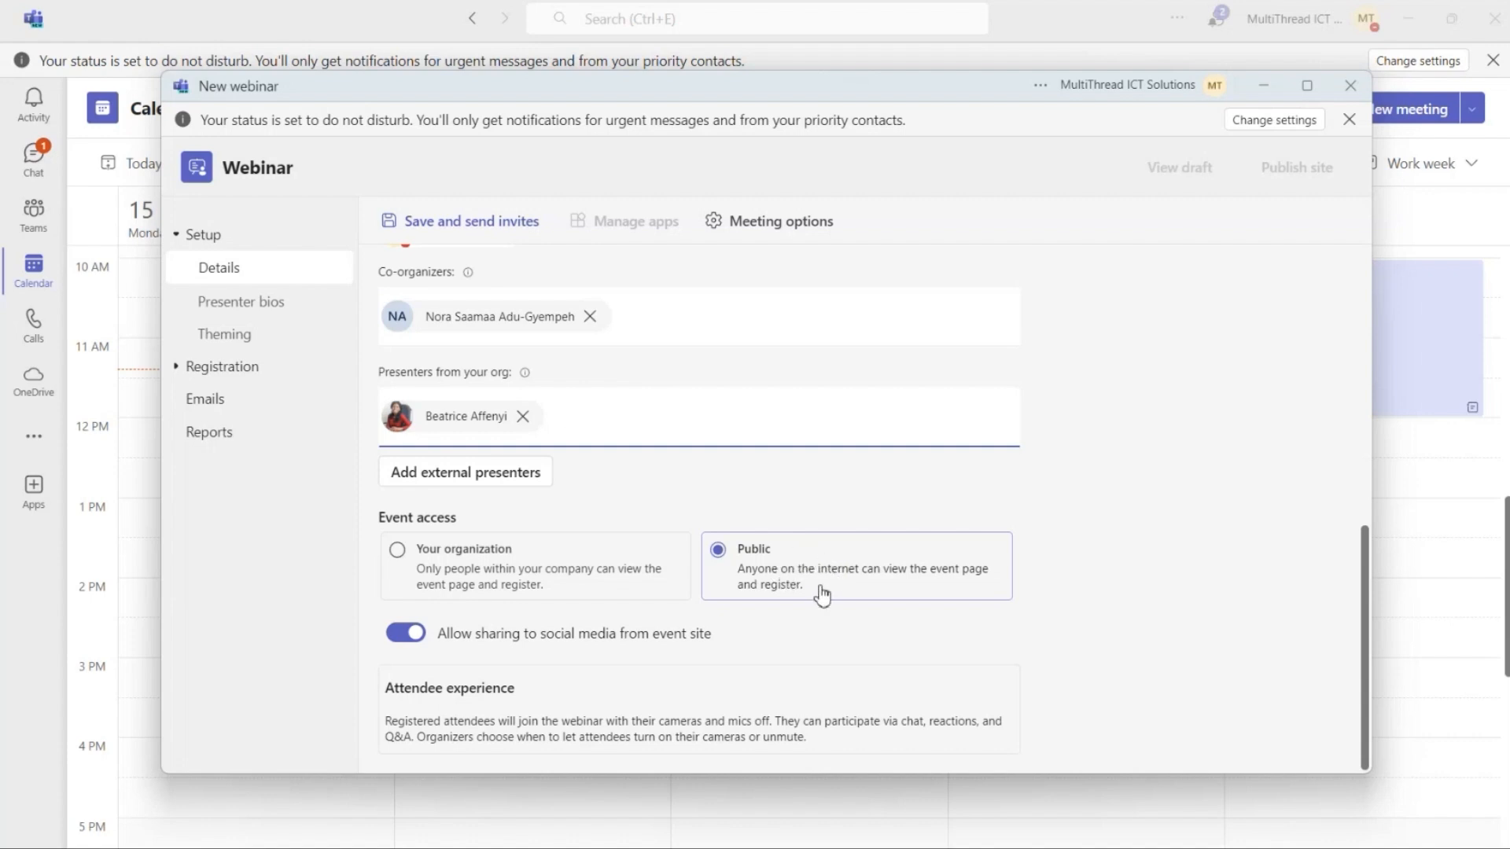
pyautogui.click(920, 634)
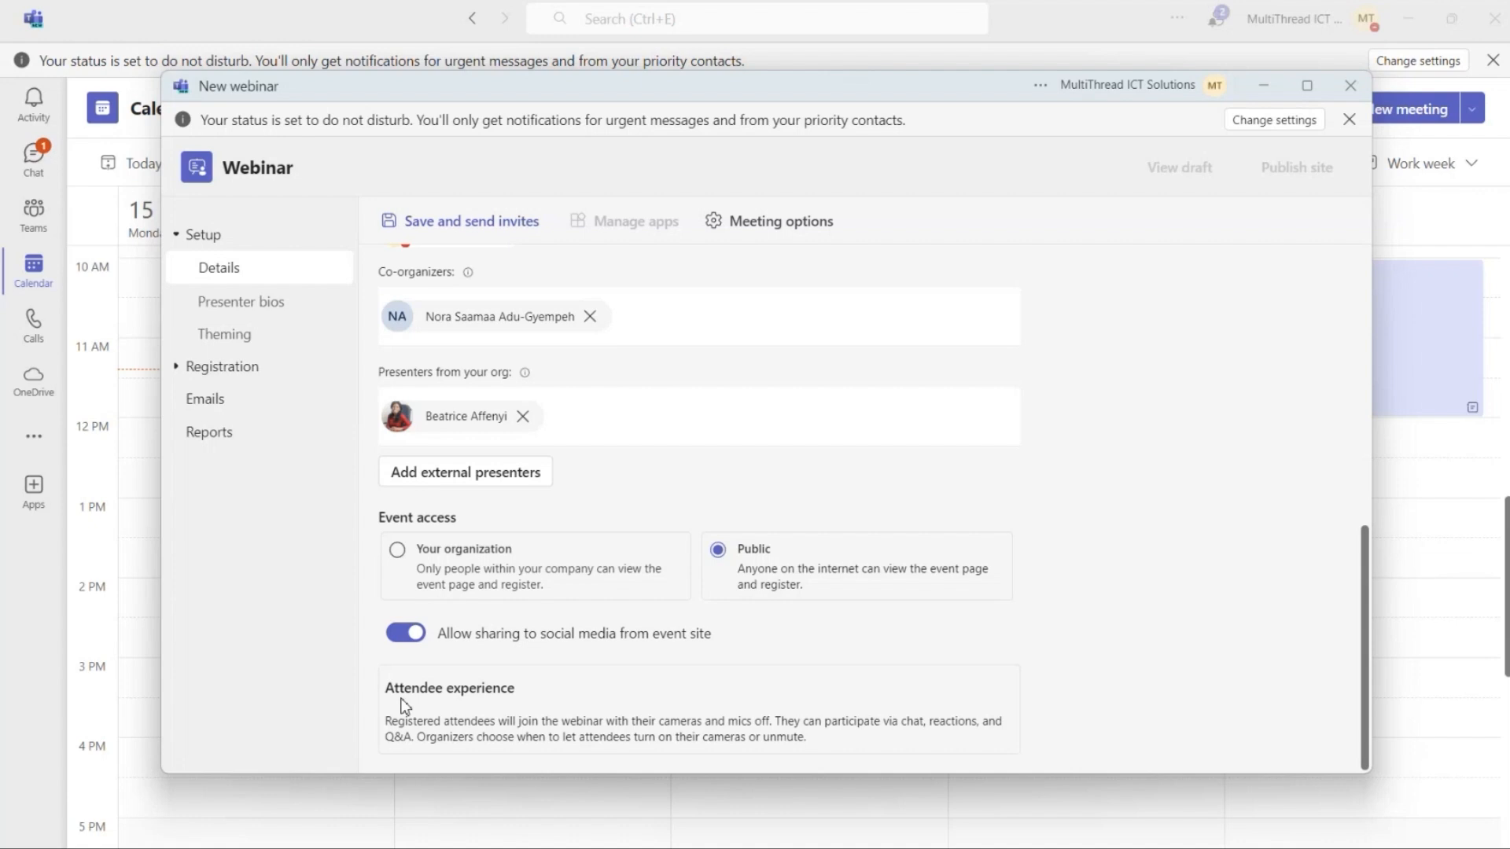
pyautogui.scroll(10, 403, 704)
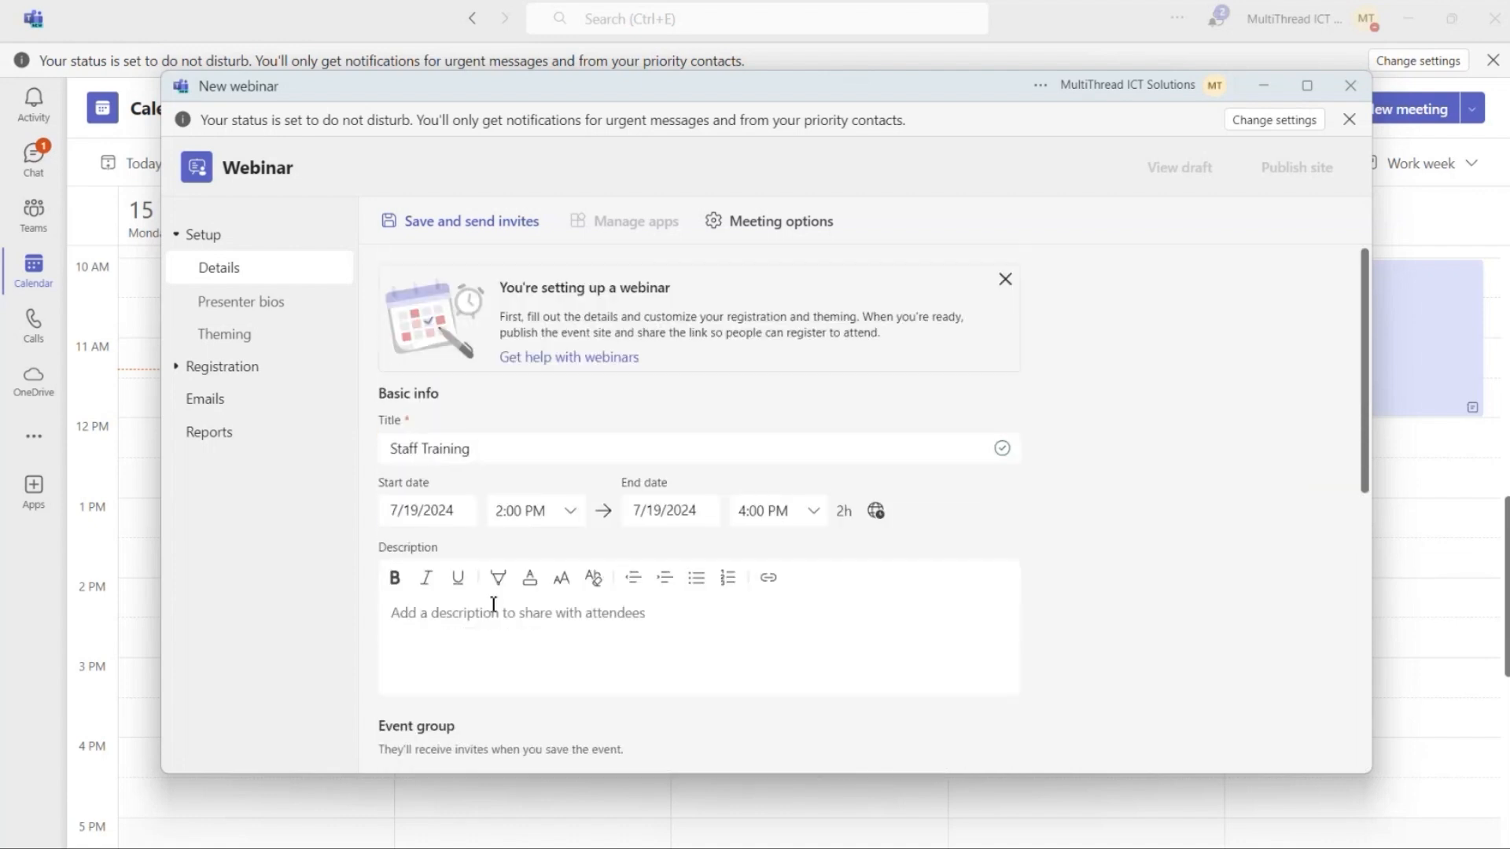
pyautogui.click(440, 224)
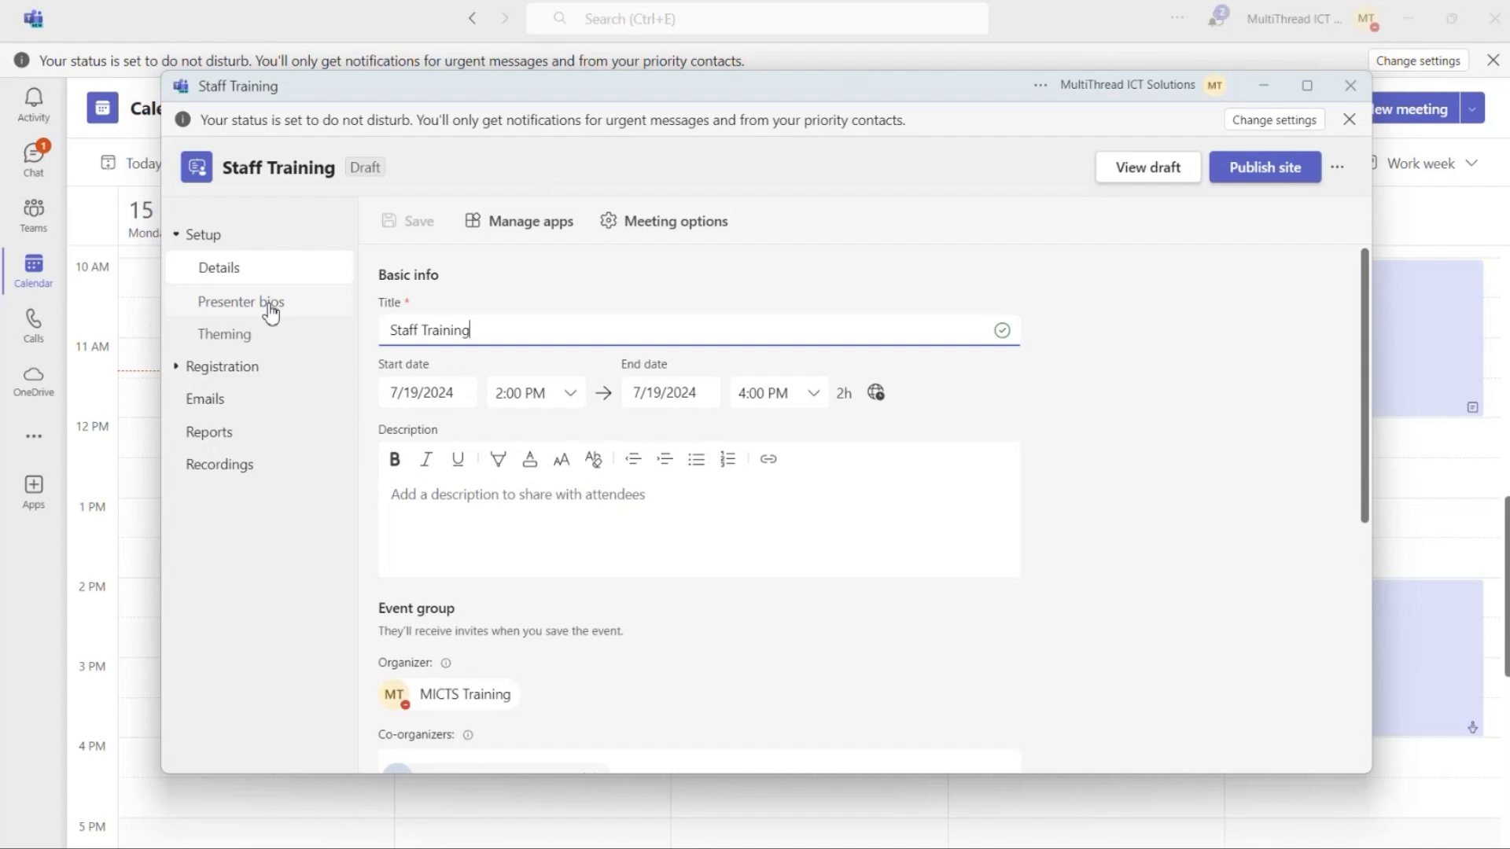
# Preview the draft event site in the browser, reload the page and minimize the browser window.
pyautogui.click(1155, 172)
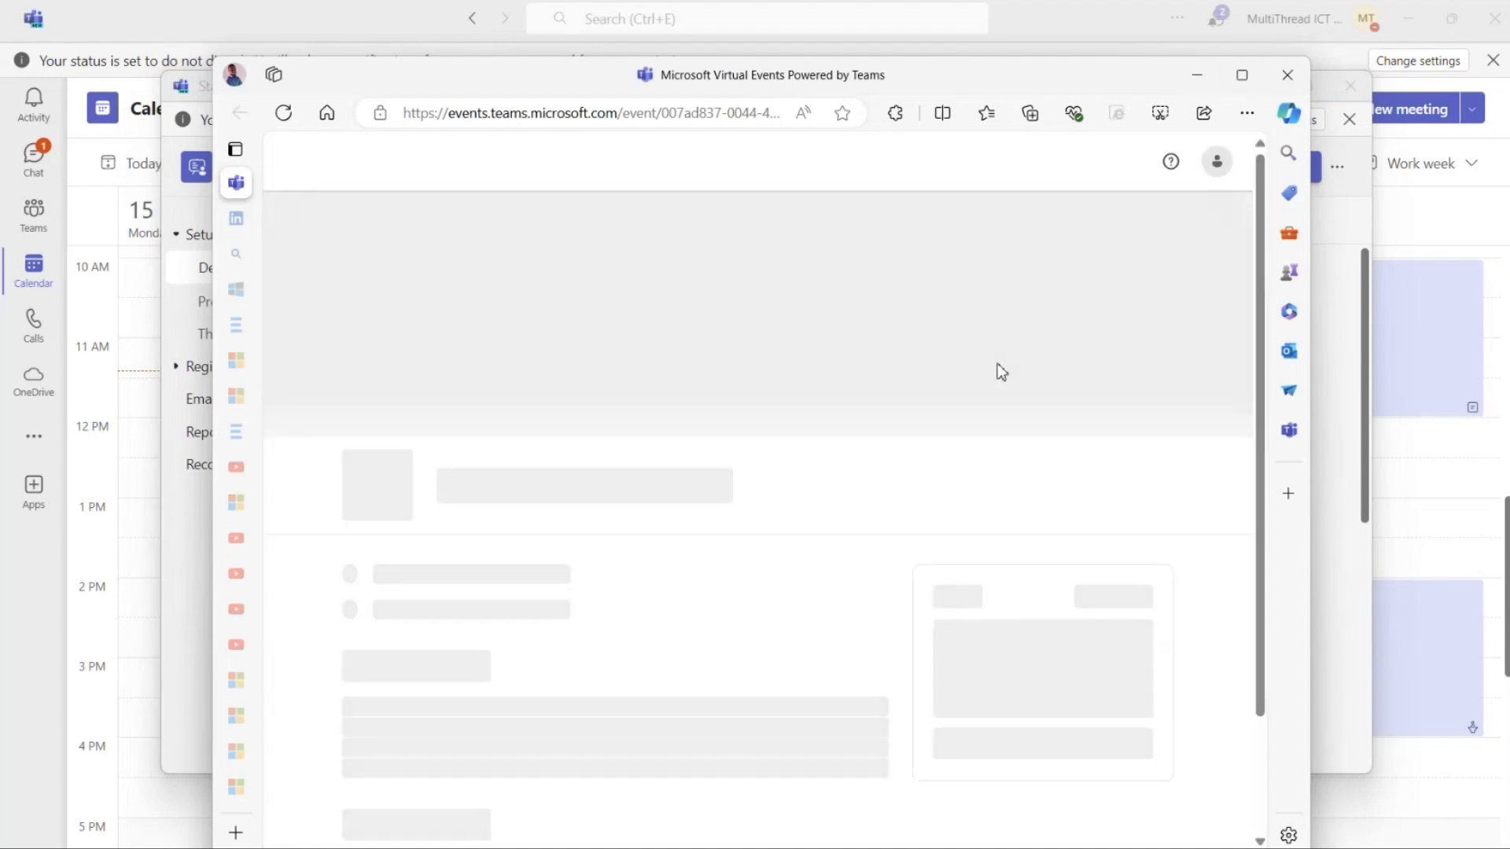
pyautogui.click(282, 115)
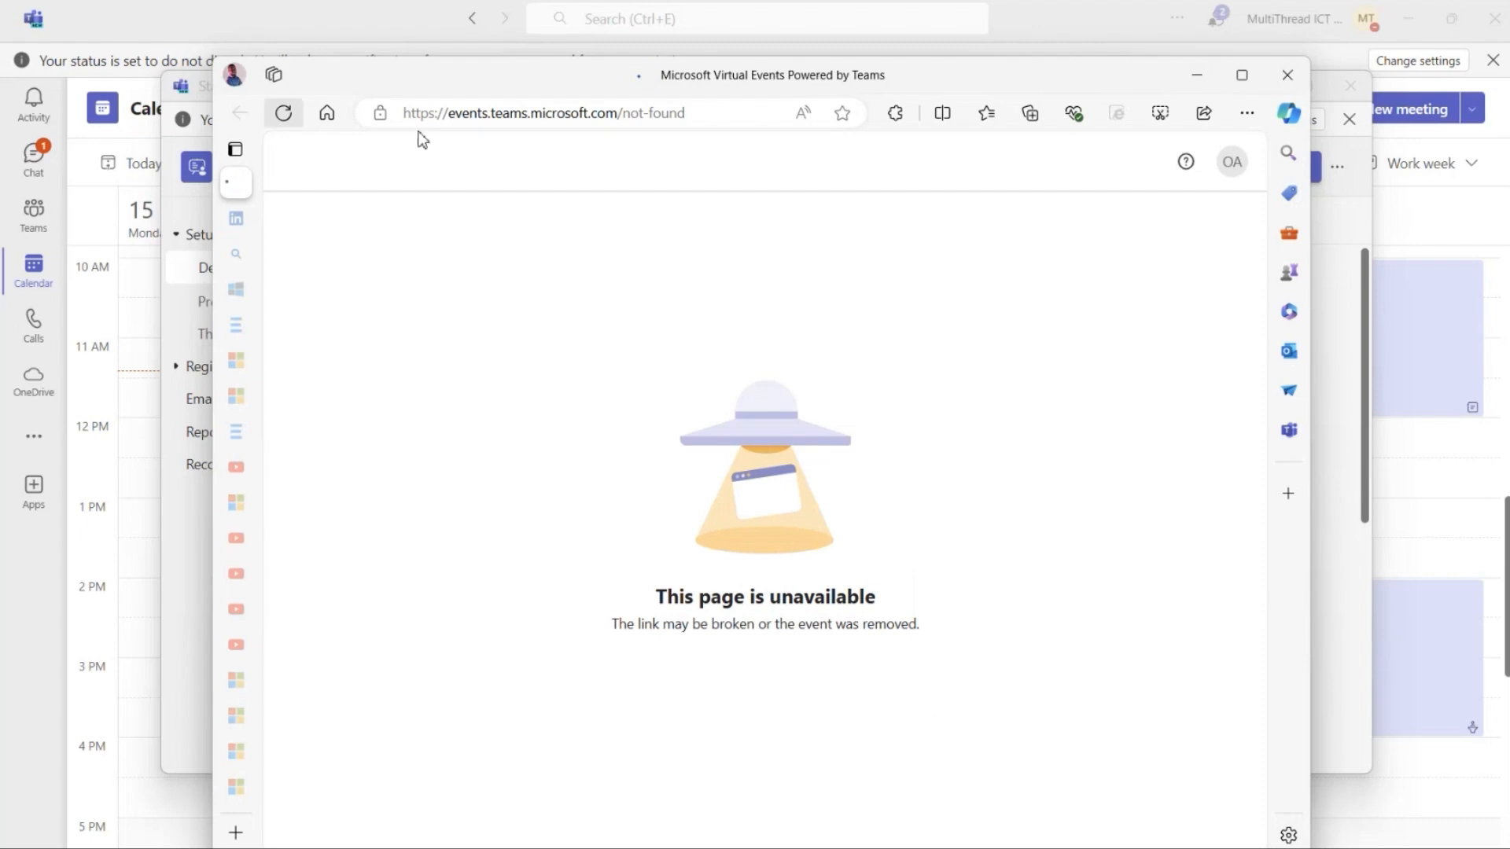
pyautogui.click(1197, 75)
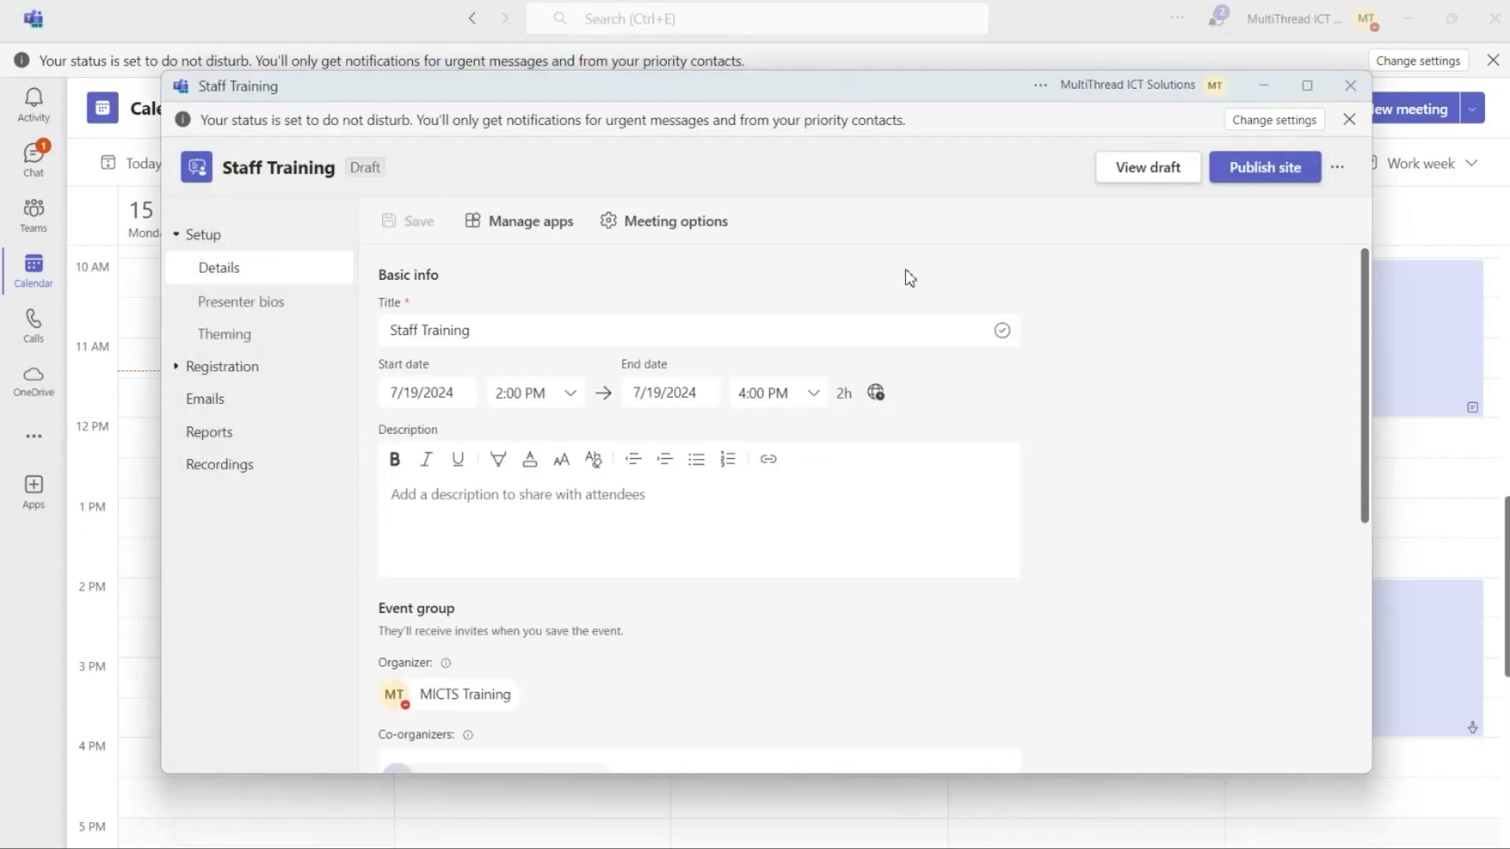
# Look over the webinar's presenter bios and theming, including the banner image dialog, and leave the banner dialog without changes.
pyautogui.click(255, 305)
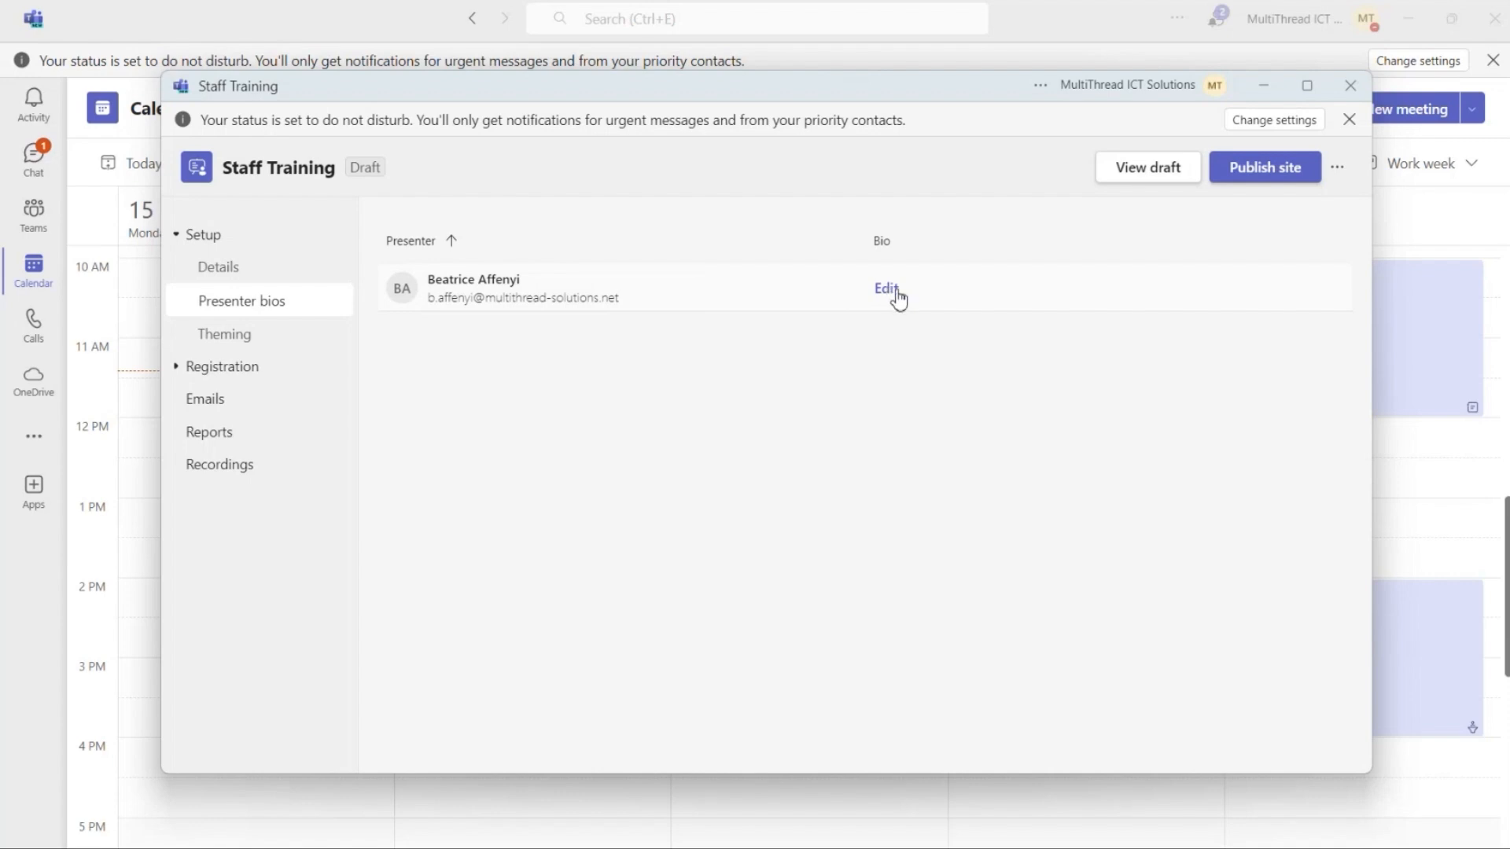
pyautogui.click(277, 343)
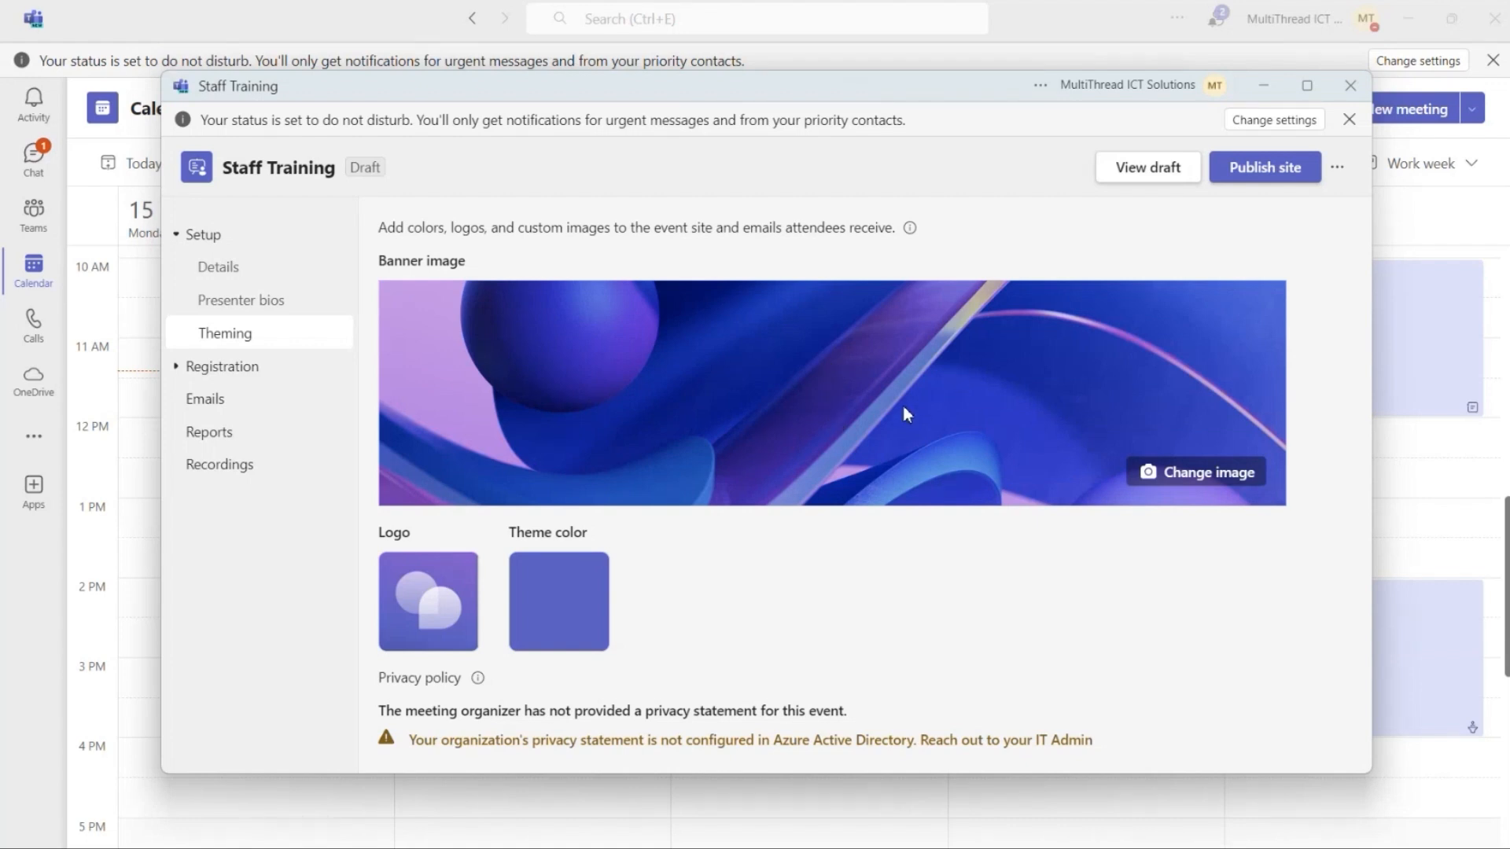
pyautogui.click(1227, 492)
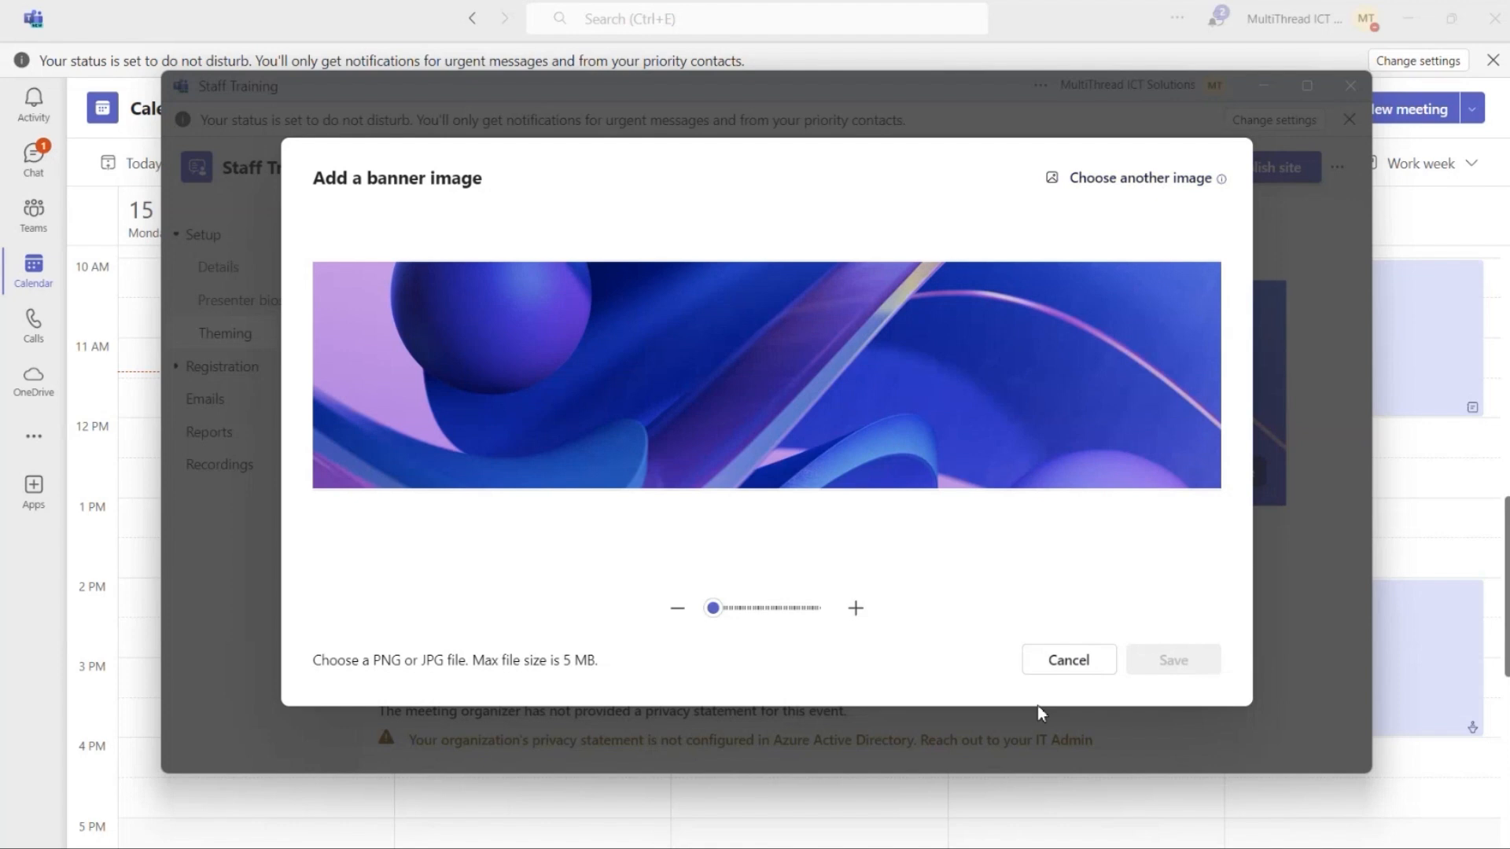
pyautogui.click(1078, 658)
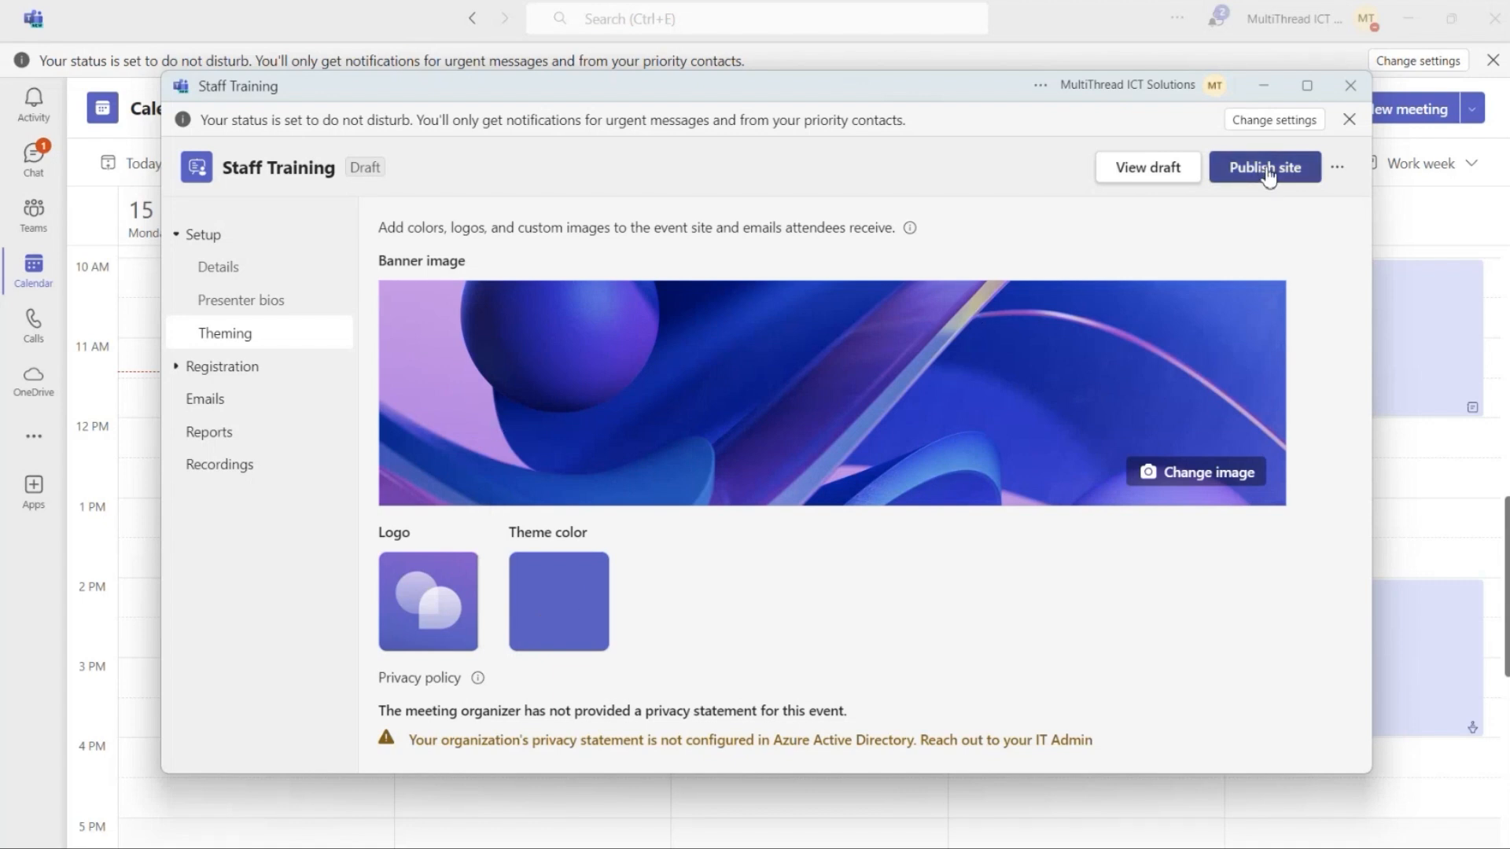
# Publish the Staff Training registration site, copy its share link and close the publishing confirmation.
pyautogui.click(1228, 175)
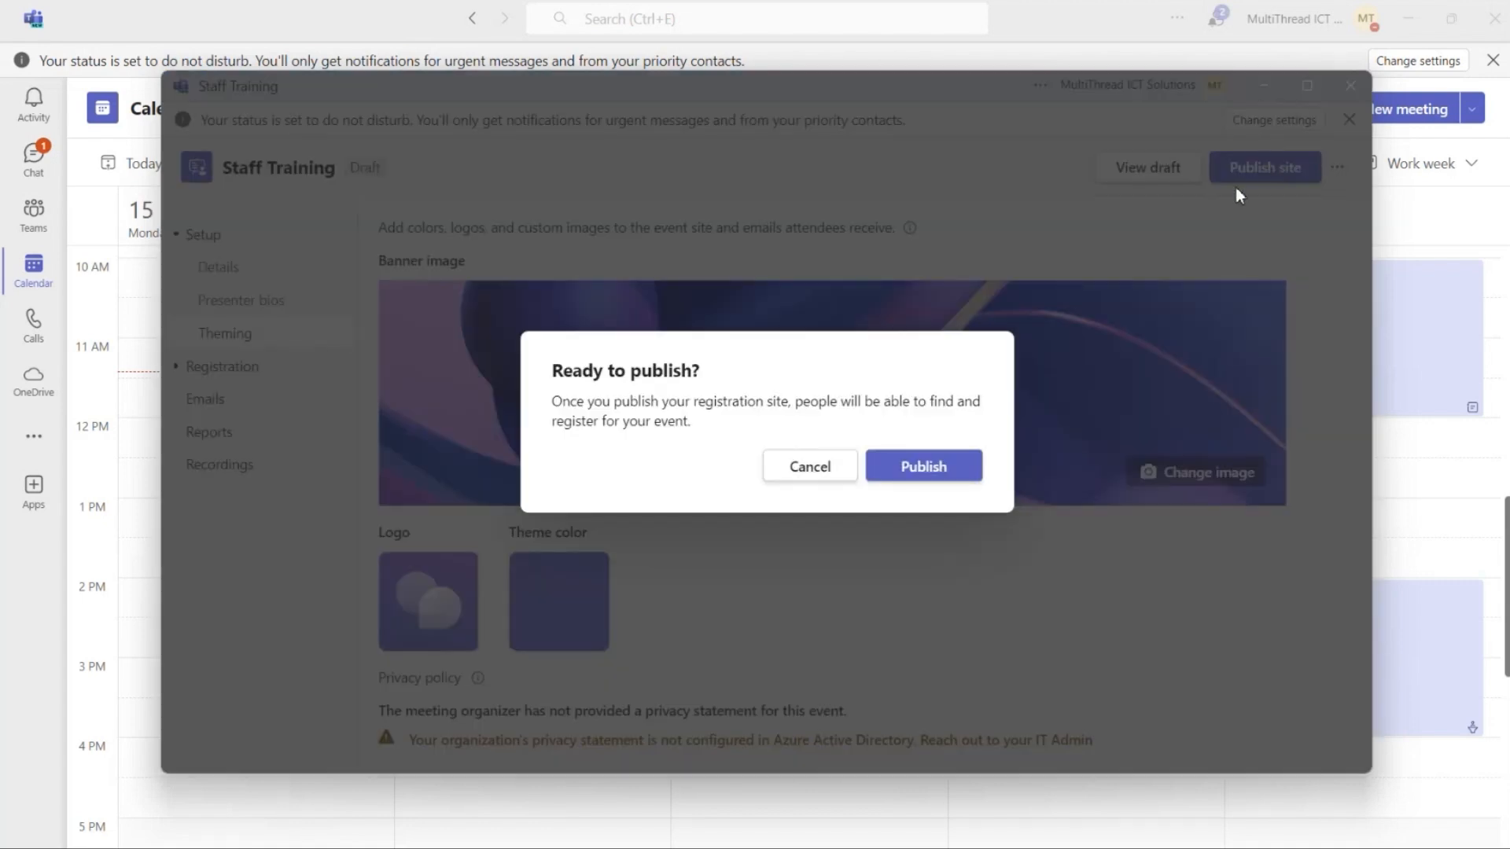
pyautogui.click(950, 470)
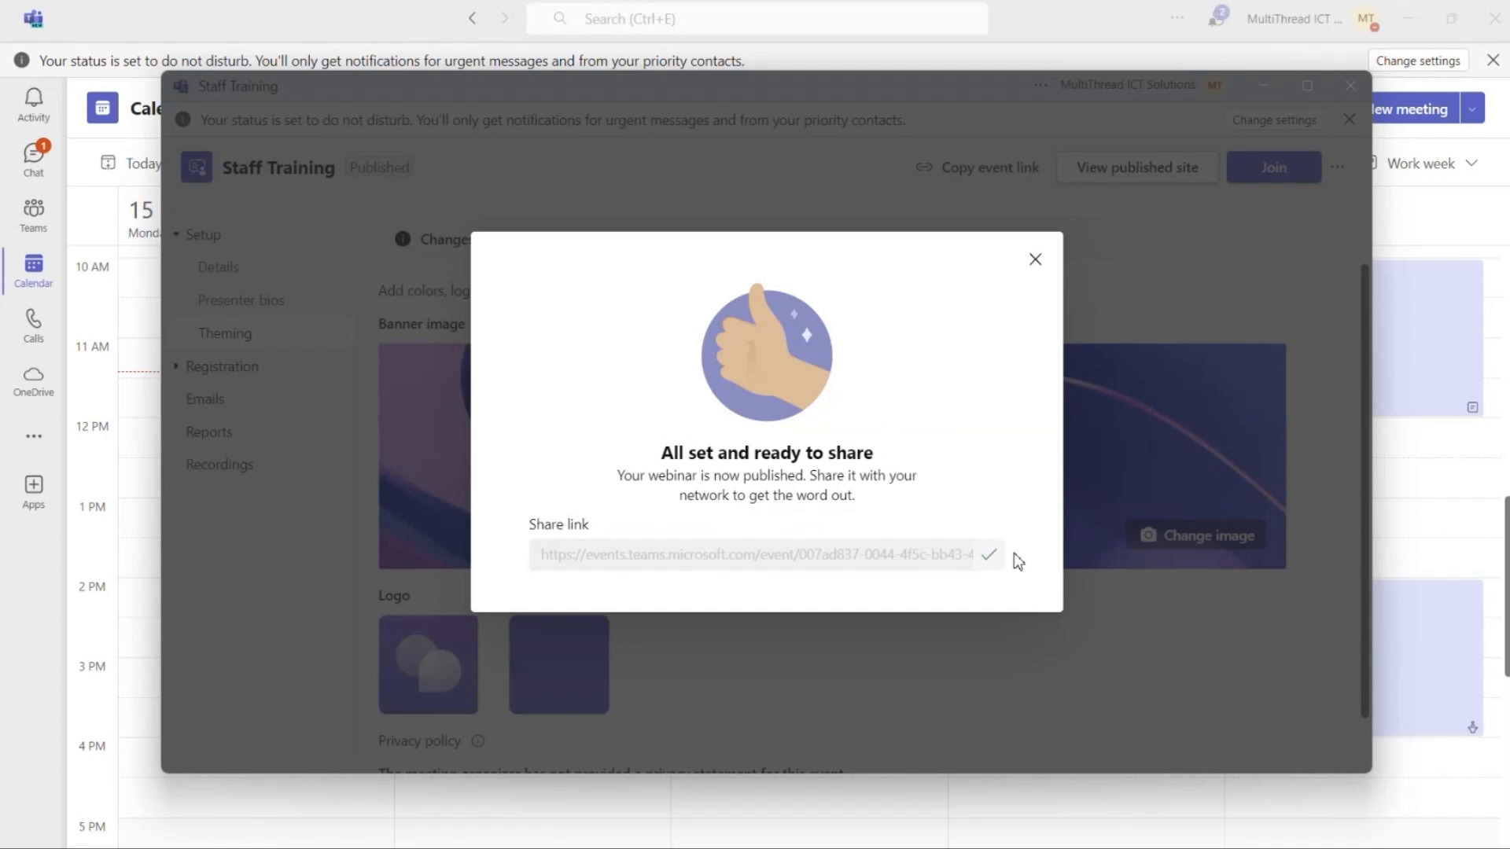
pyautogui.click(991, 558)
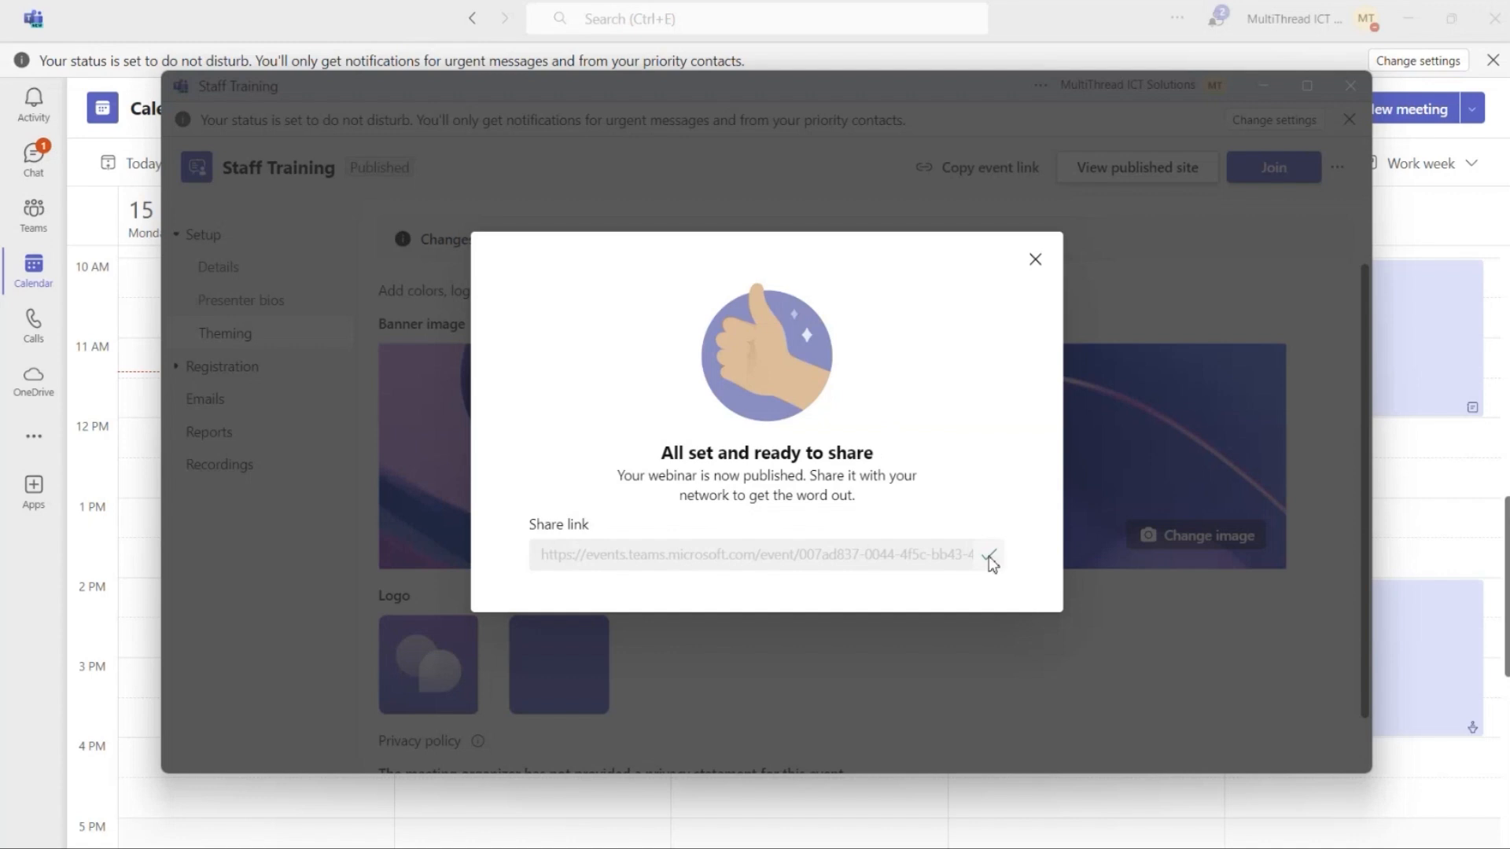
pyautogui.click(1036, 261)
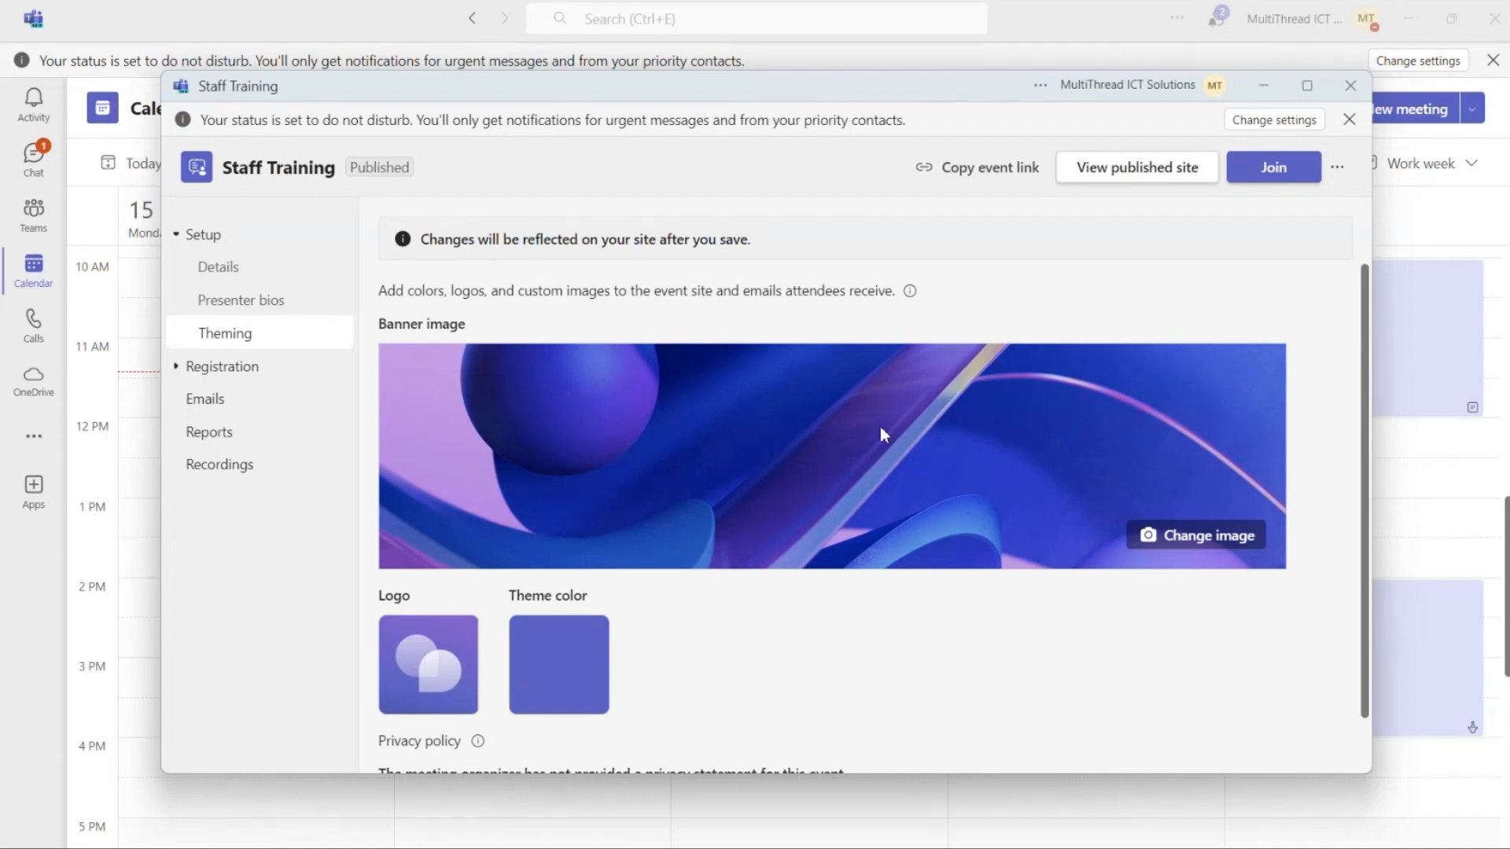
# Examine the webinar's registration configuration and the attendee status lists of registered and canceled attendees.
pyautogui.scroll(-1, 879, 426)
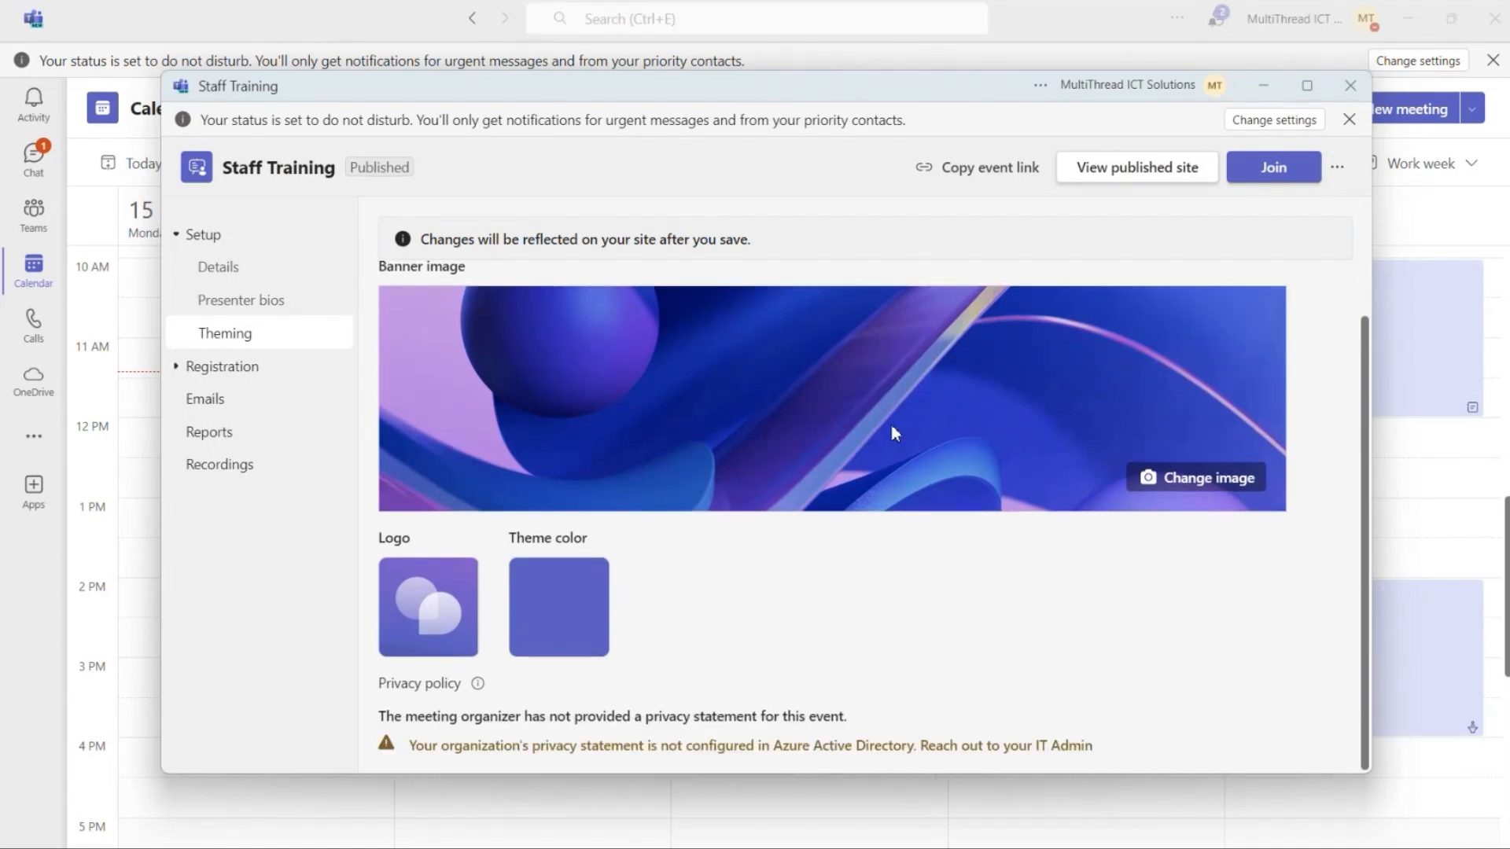
pyautogui.click(259, 366)
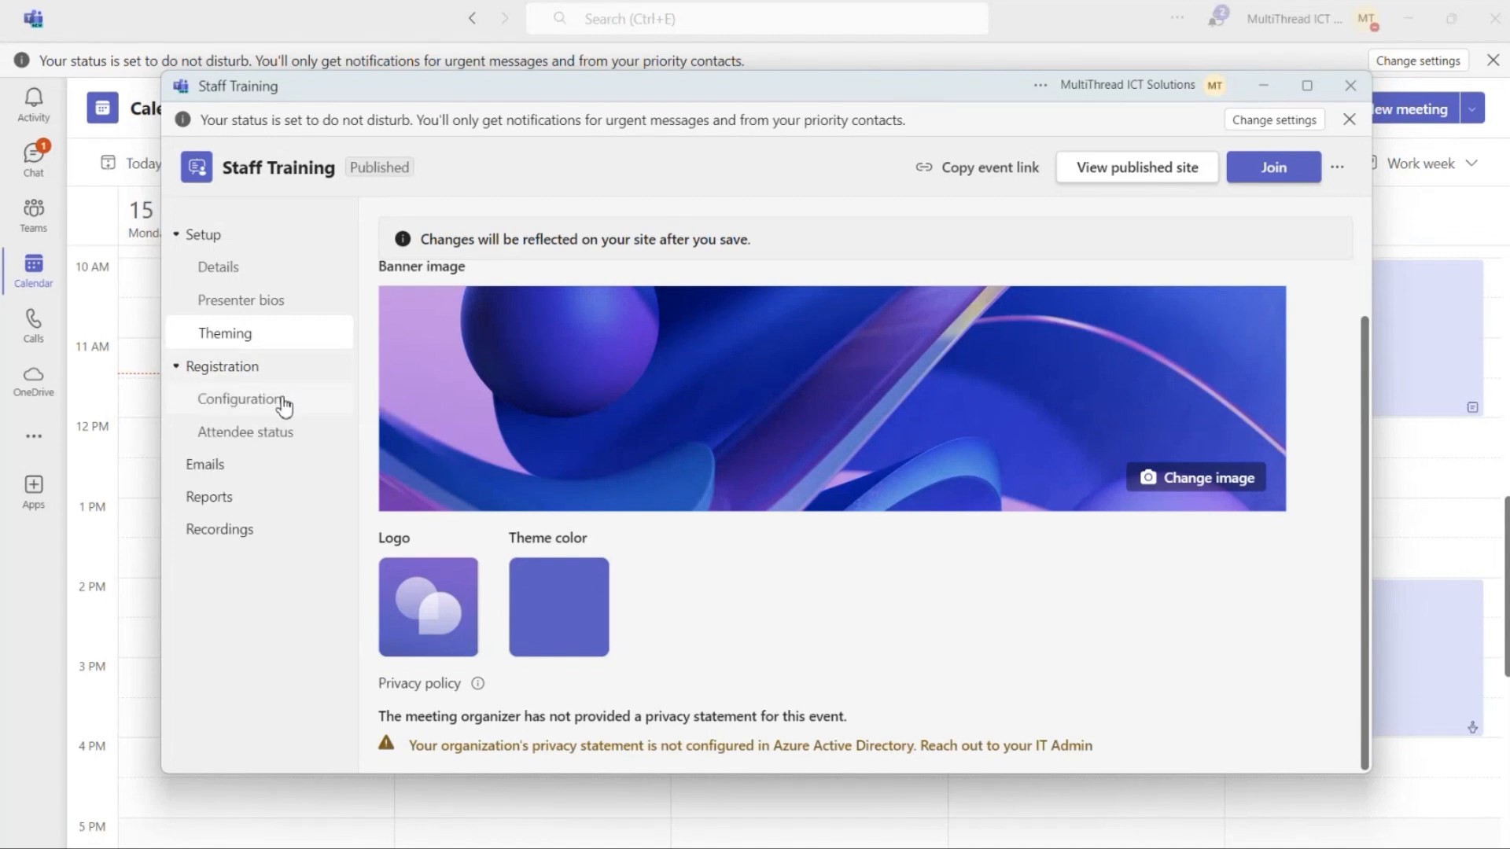
pyautogui.click(283, 401)
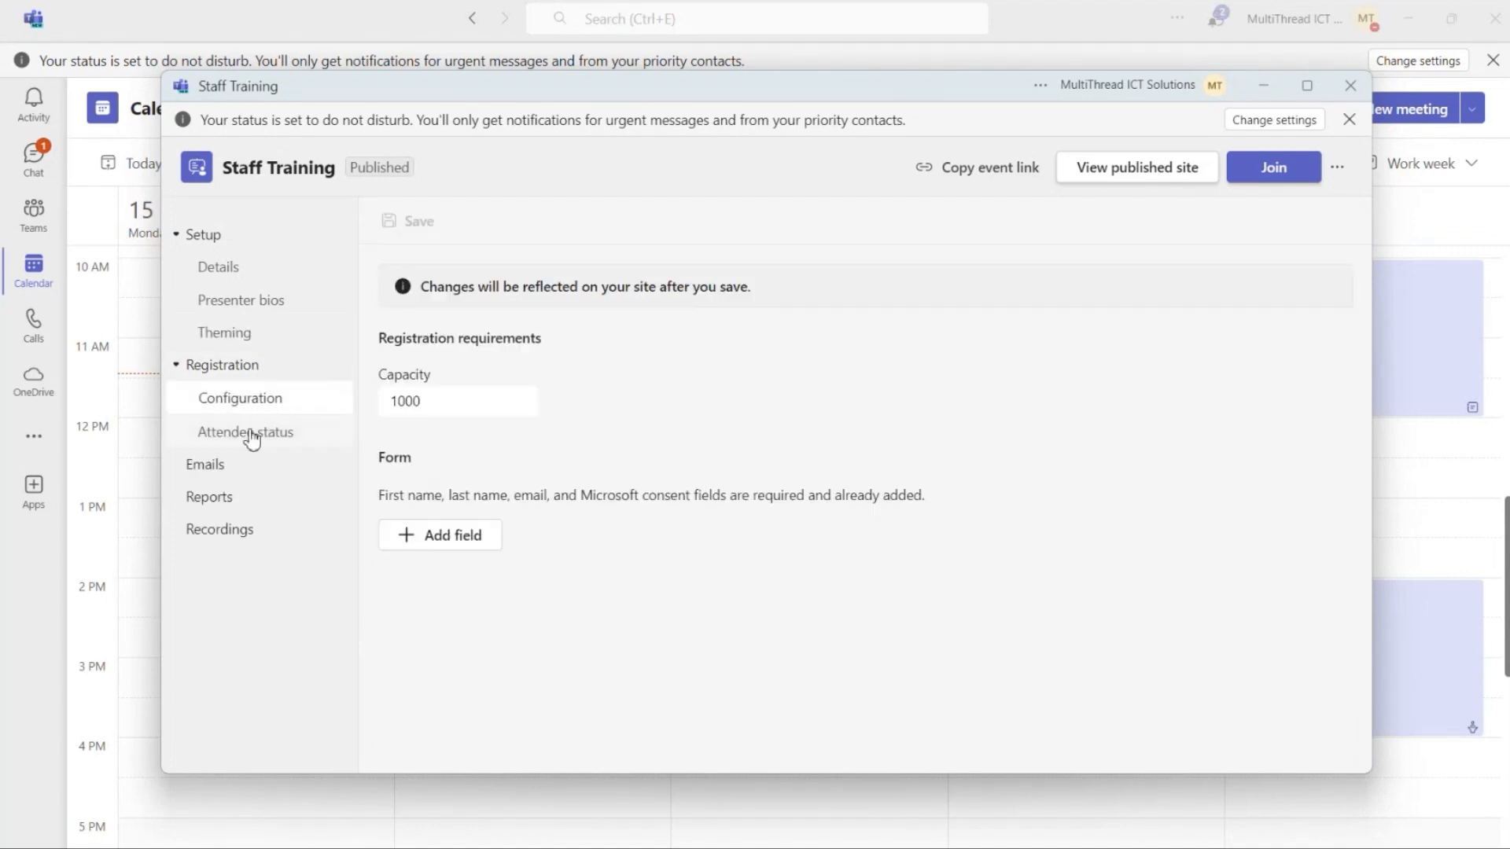
pyautogui.click(255, 431)
pyautogui.click(387, 234)
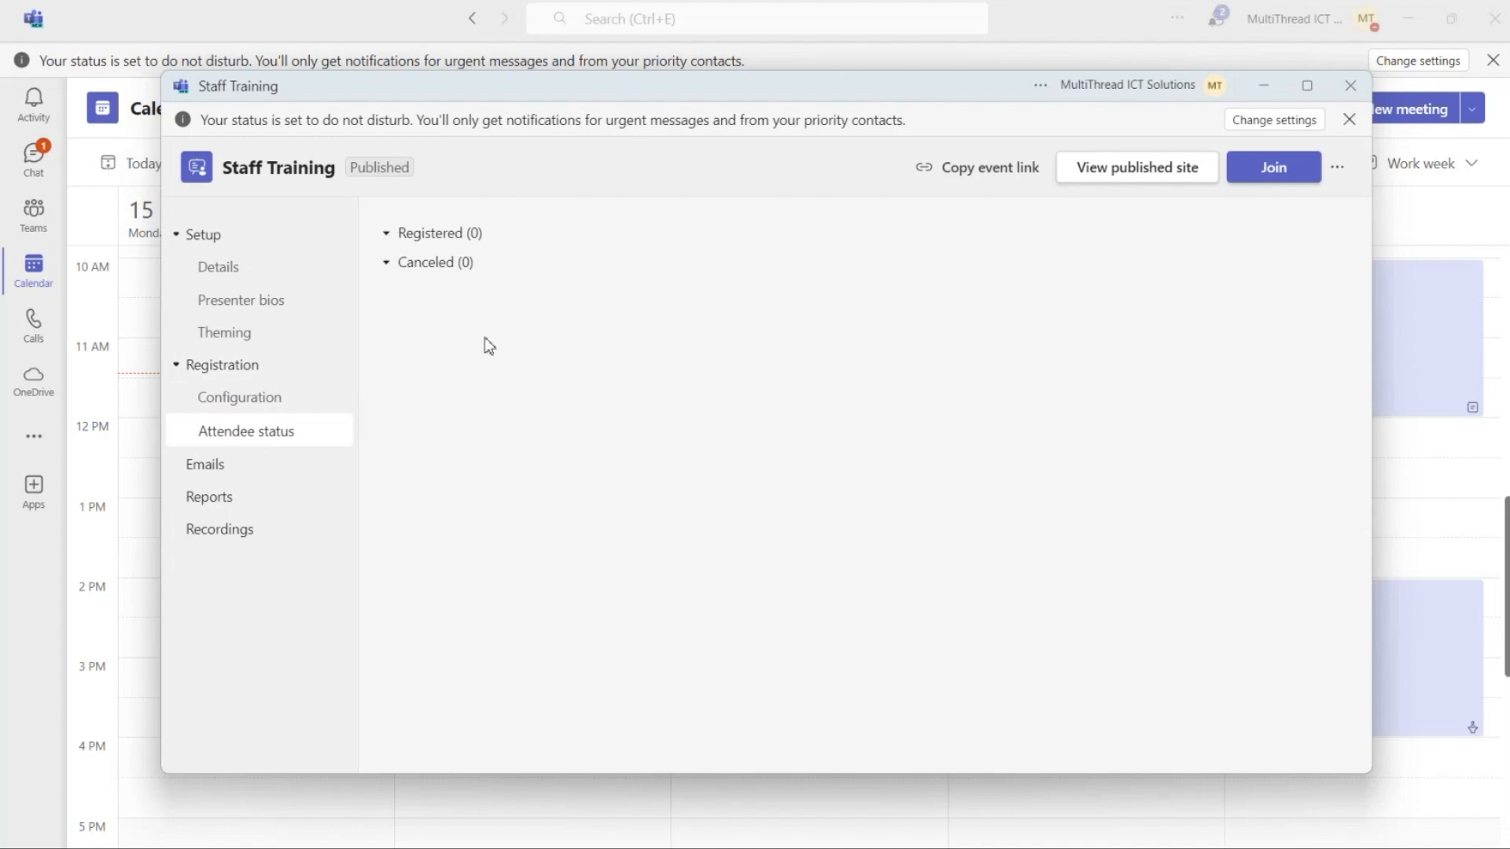
# Add Organization and Industry fields to the webinar's registration form.
pyautogui.click(268, 404)
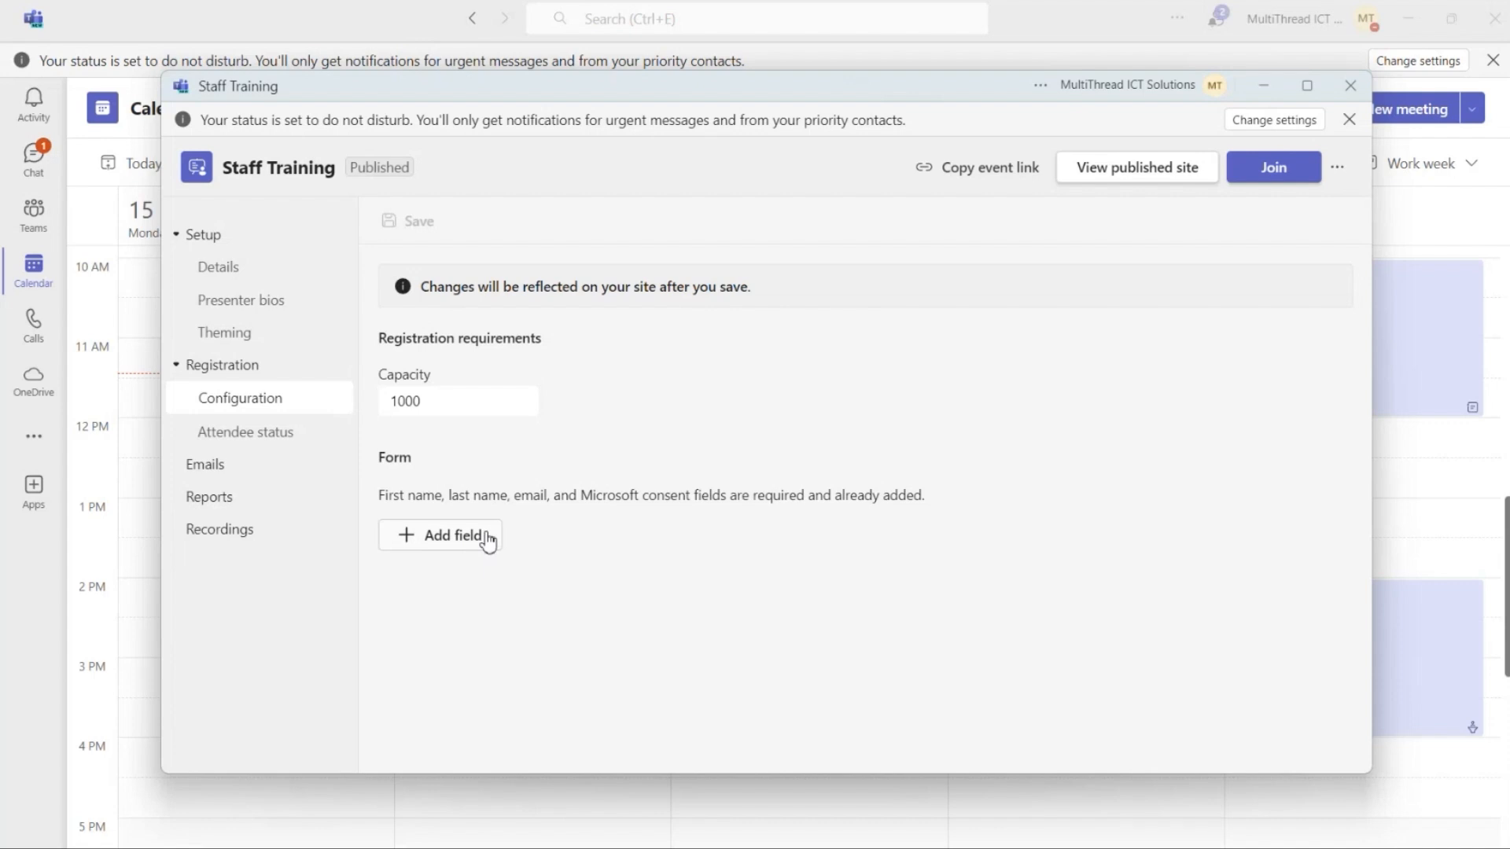
pyautogui.click(485, 538)
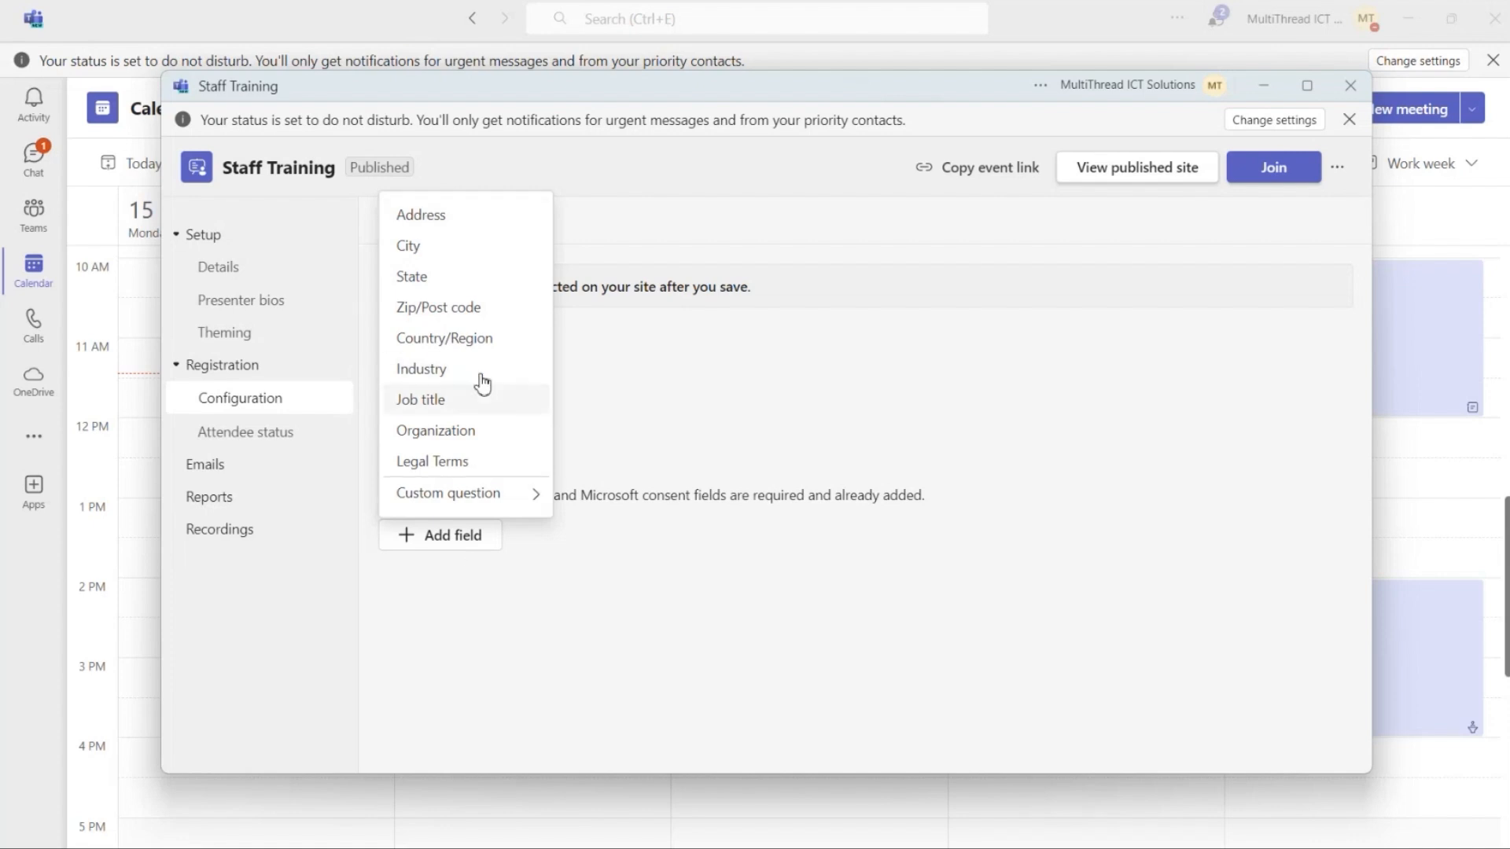
pyautogui.click(478, 432)
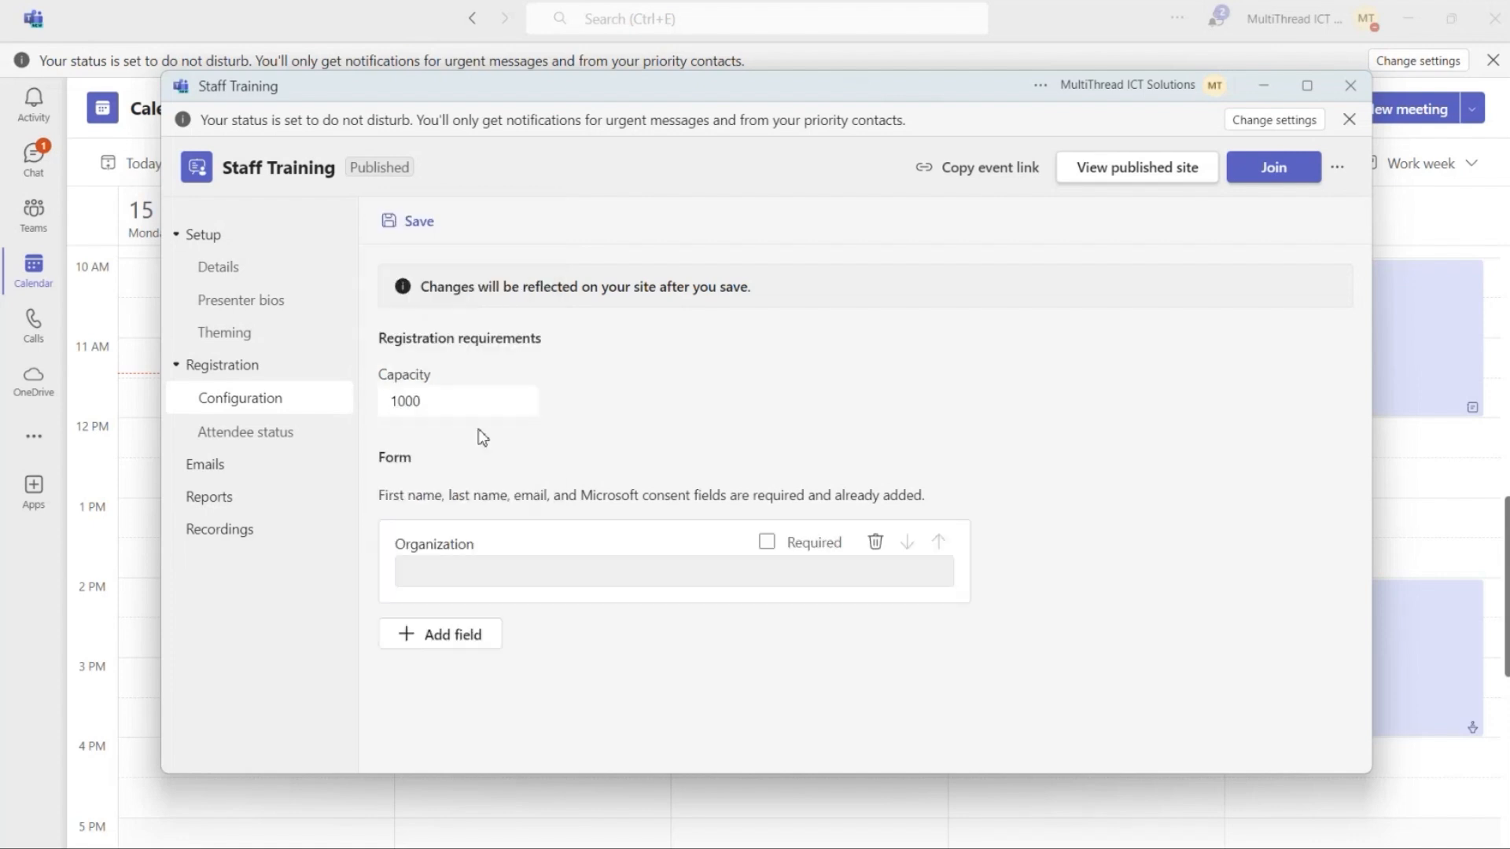
pyautogui.click(479, 639)
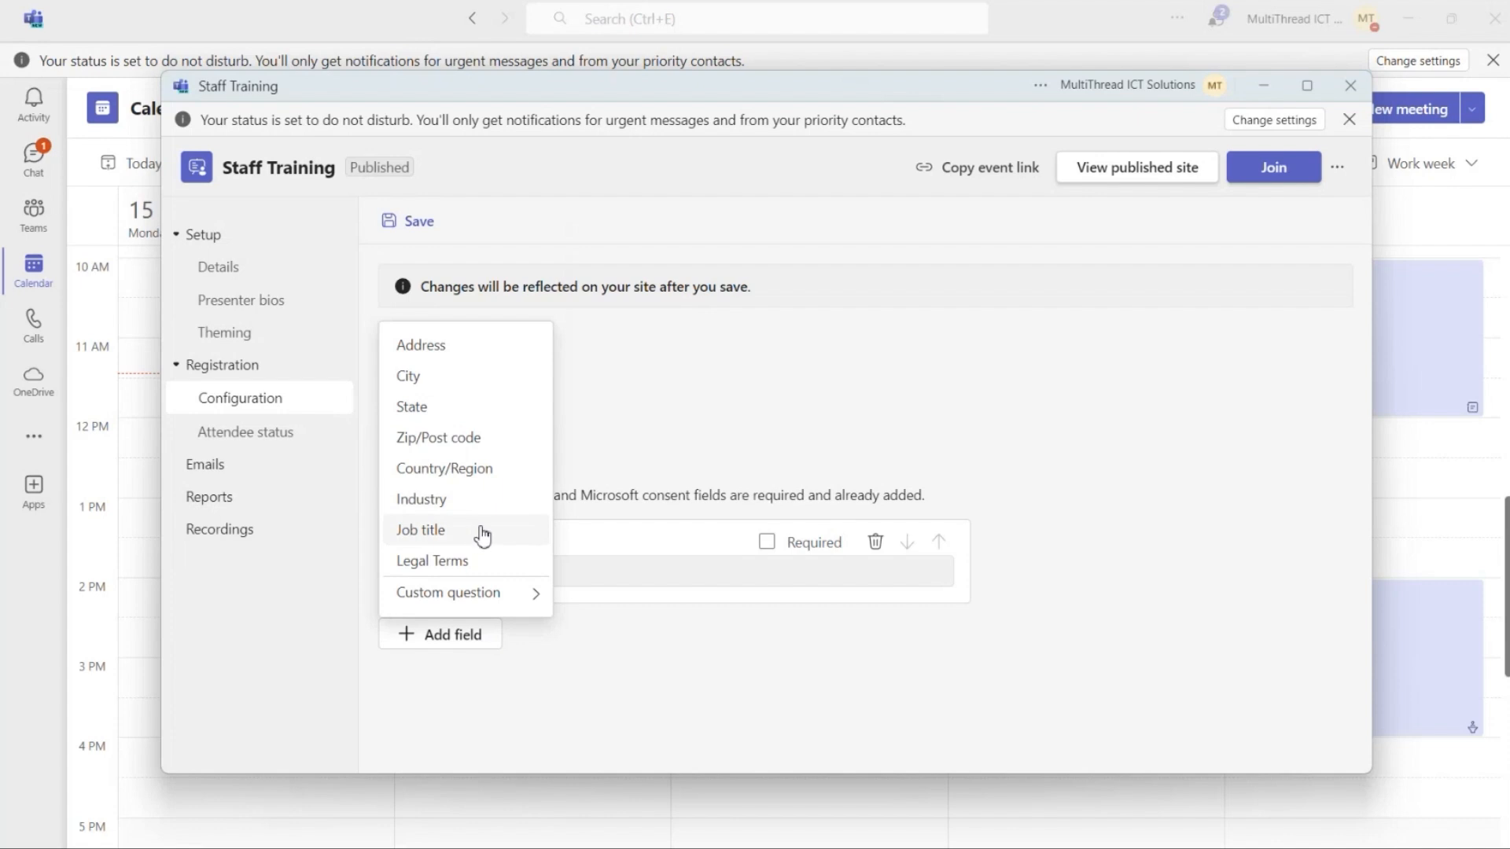
pyautogui.click(490, 499)
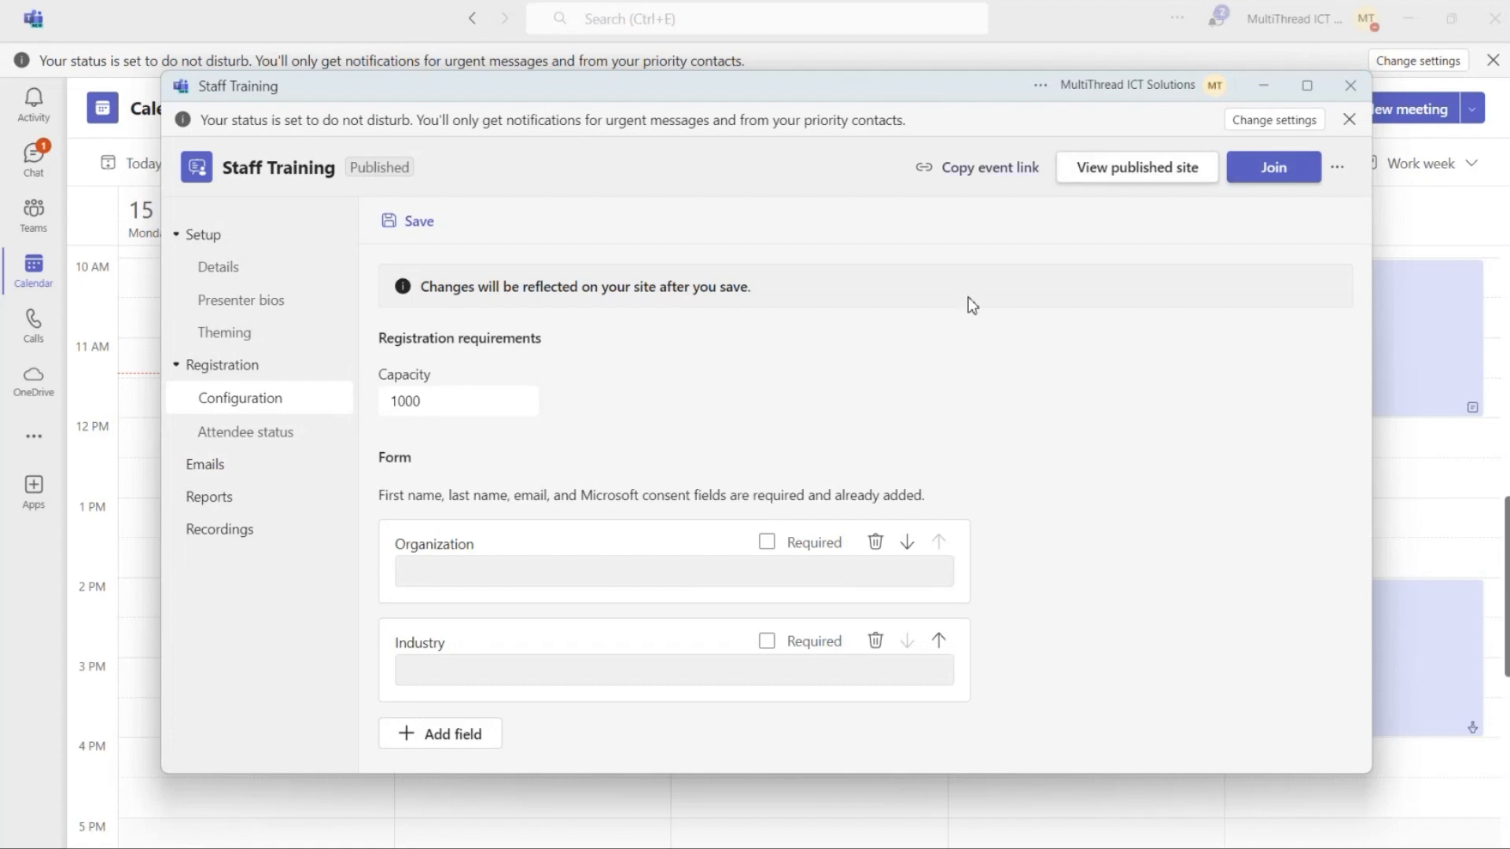
# Save the registration form changes and view the published Staff Training event page with its speakers and event details.
pyautogui.click(410, 221)
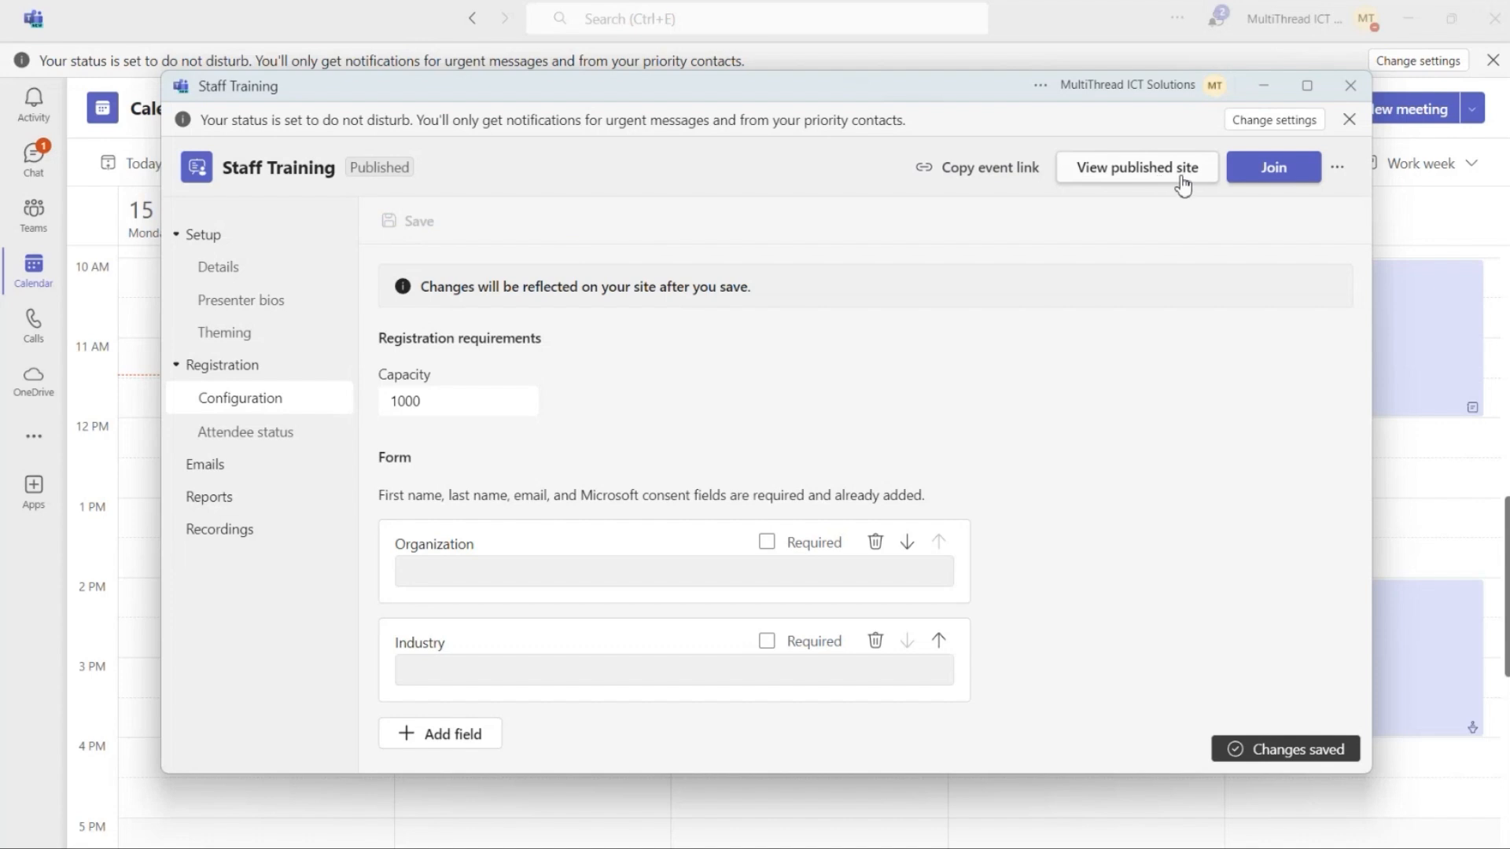
pyautogui.click(1132, 186)
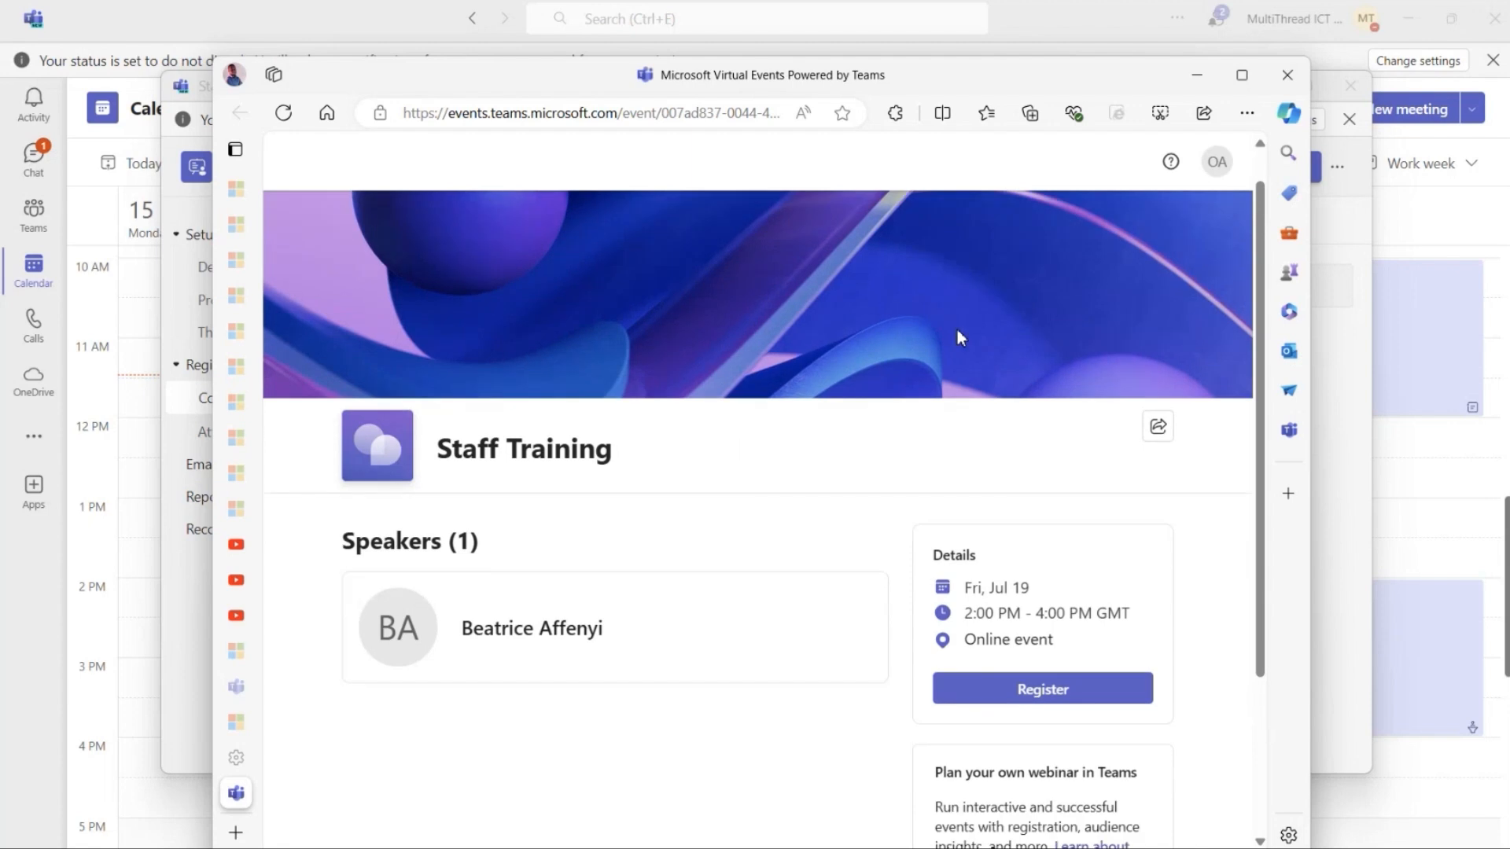
pyautogui.scroll(-3, 957, 336)
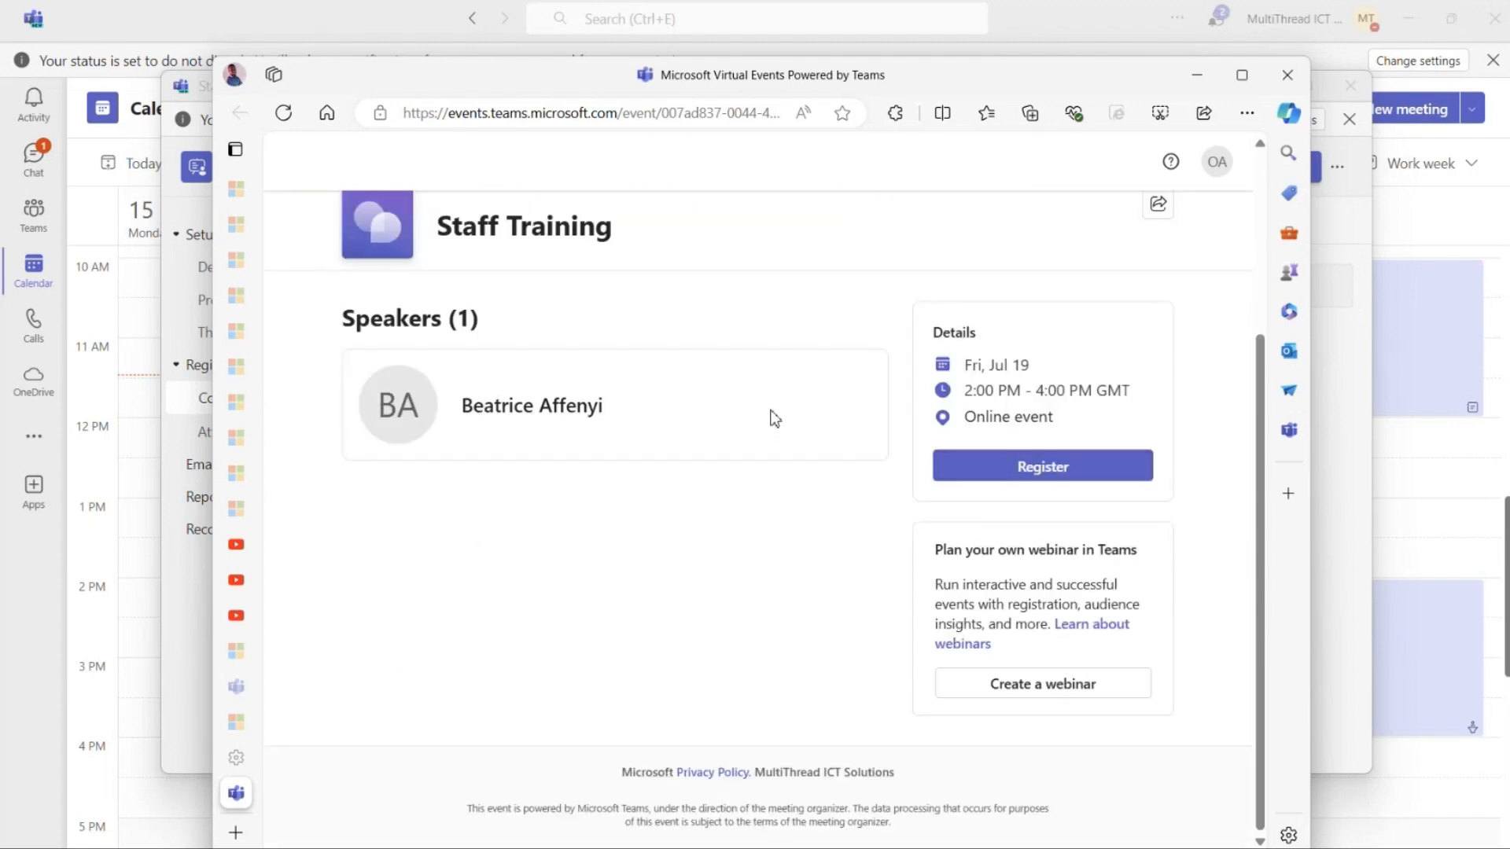
pyautogui.scroll(1, 822, 472)
pyautogui.scroll(-1, 821, 472)
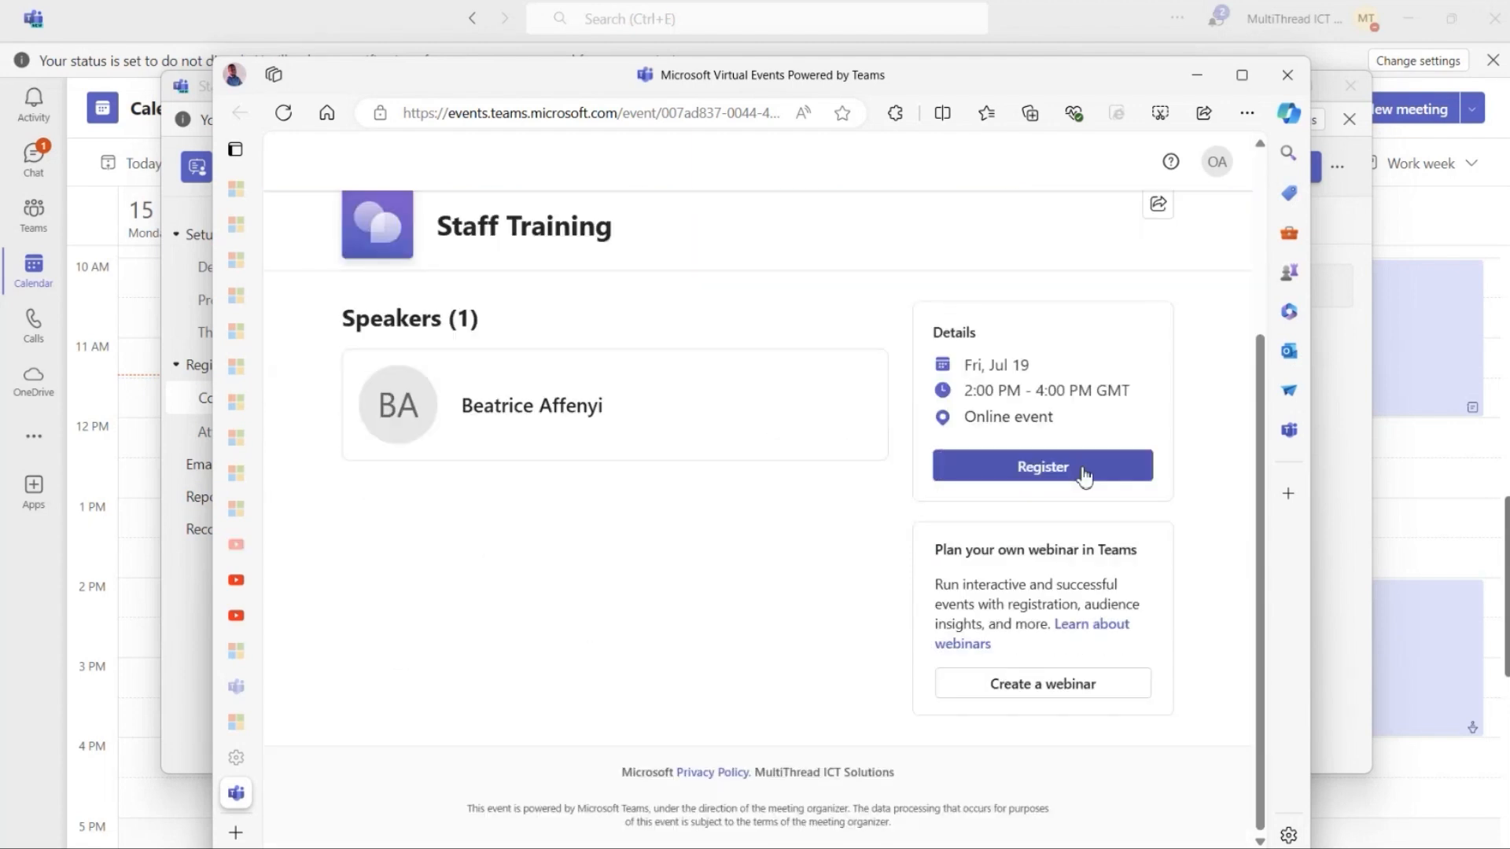
# Review the site's registration form including the Organization and Industry fields, cancel it, and return to the calendar, closing the webinar window.
pyautogui.click(1081, 469)
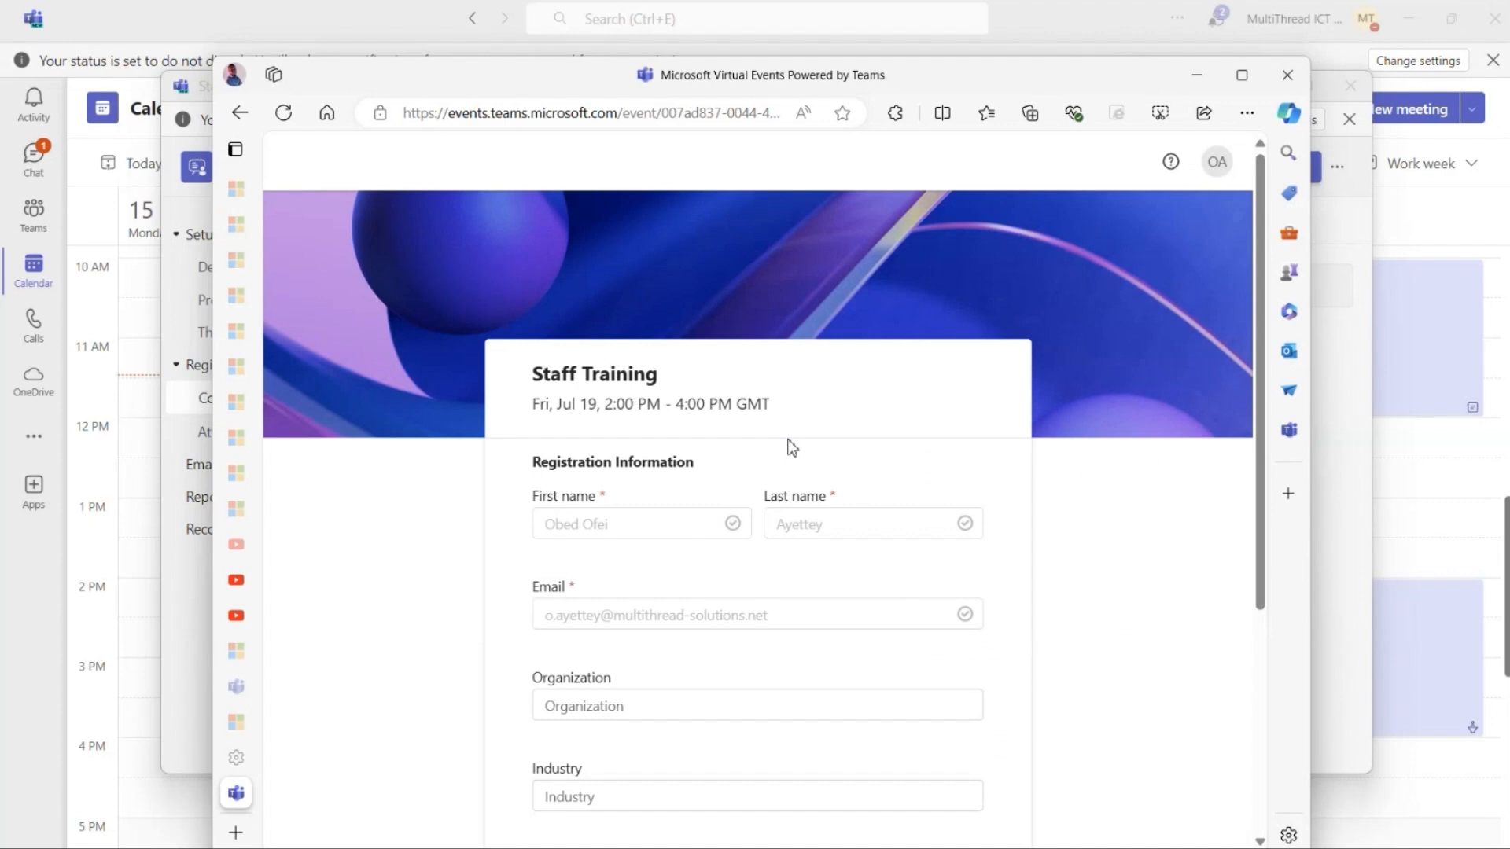
pyautogui.scroll(-2, 792, 446)
pyautogui.scroll(1, 782, 436)
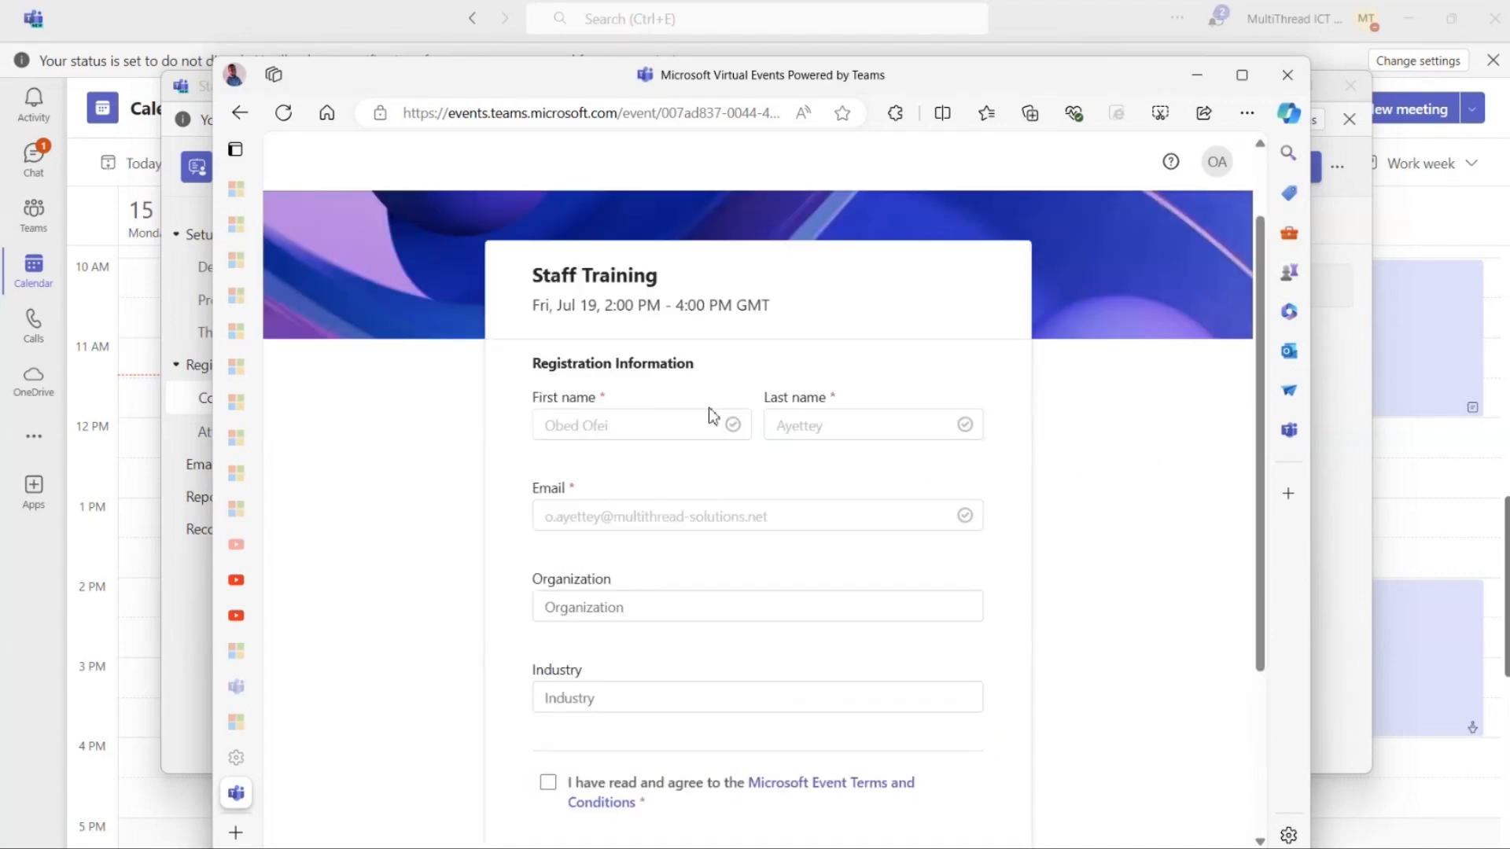
pyautogui.scroll(-3, 786, 424)
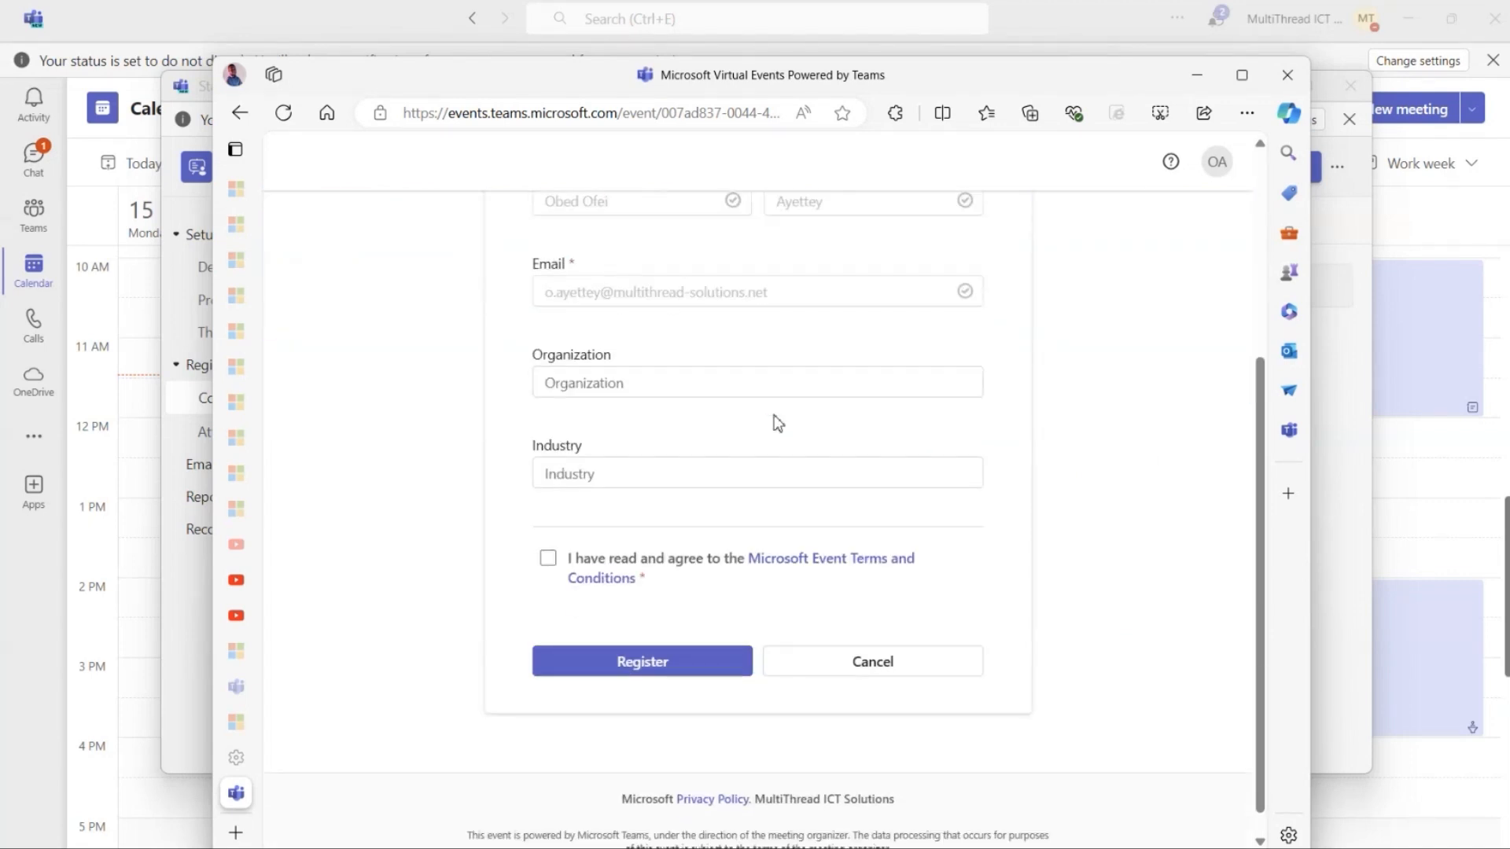
pyautogui.scroll(-1, 778, 440)
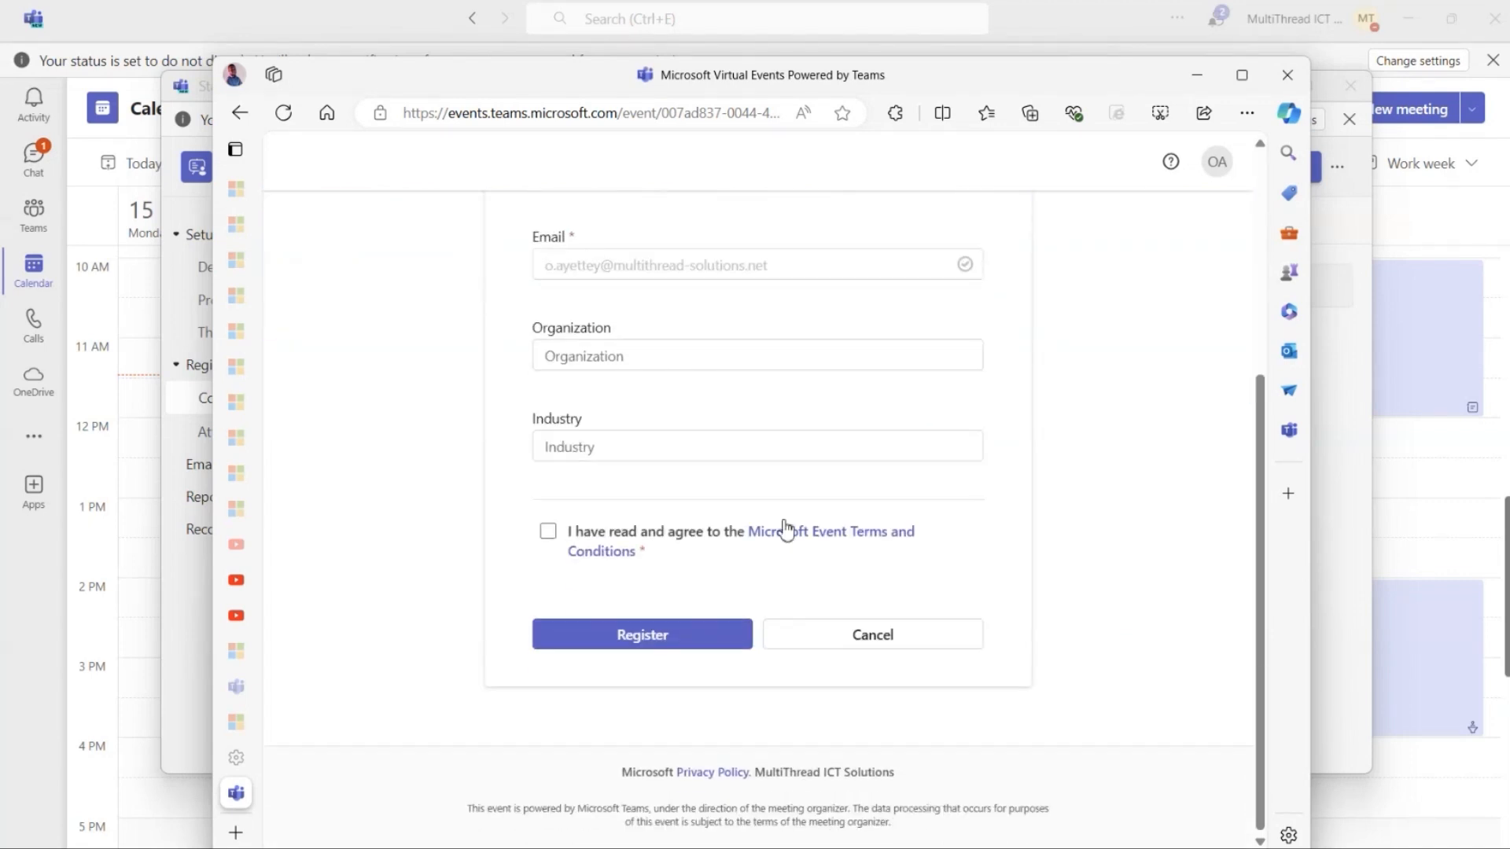
pyautogui.click(933, 631)
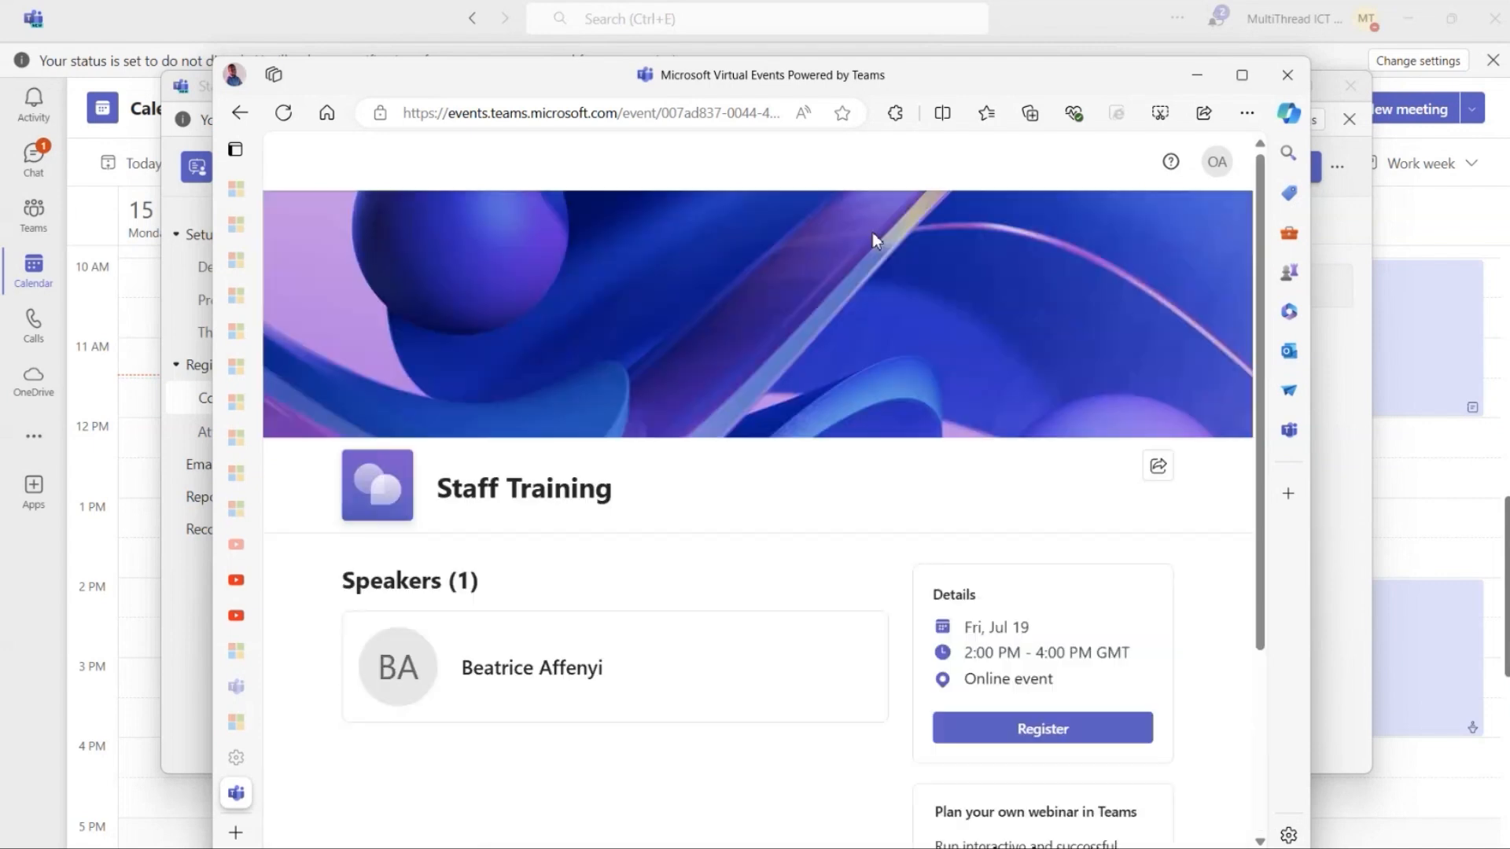
pyautogui.click(1196, 74)
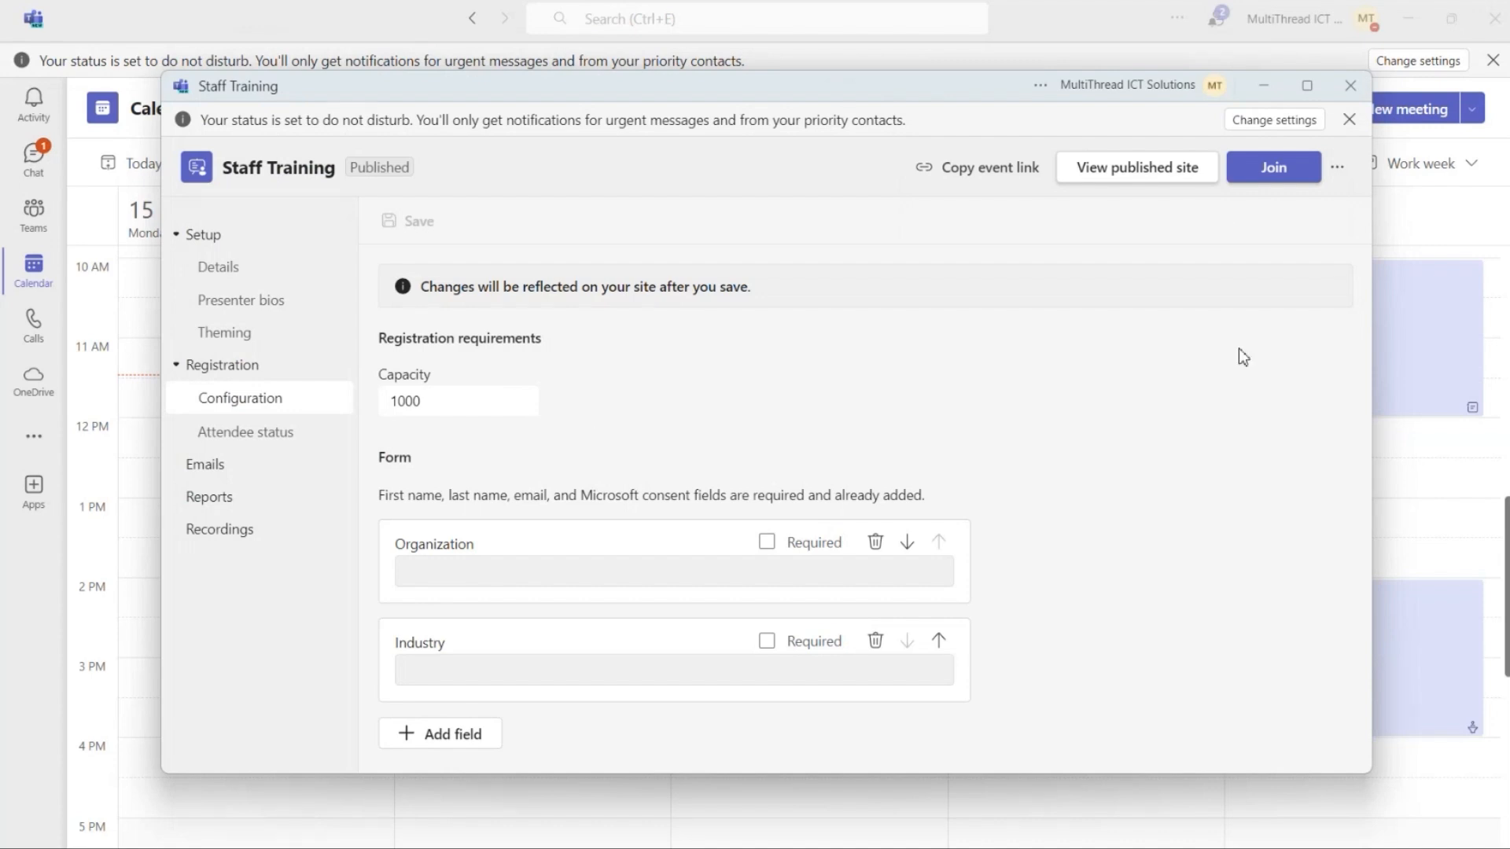
pyautogui.click(1349, 87)
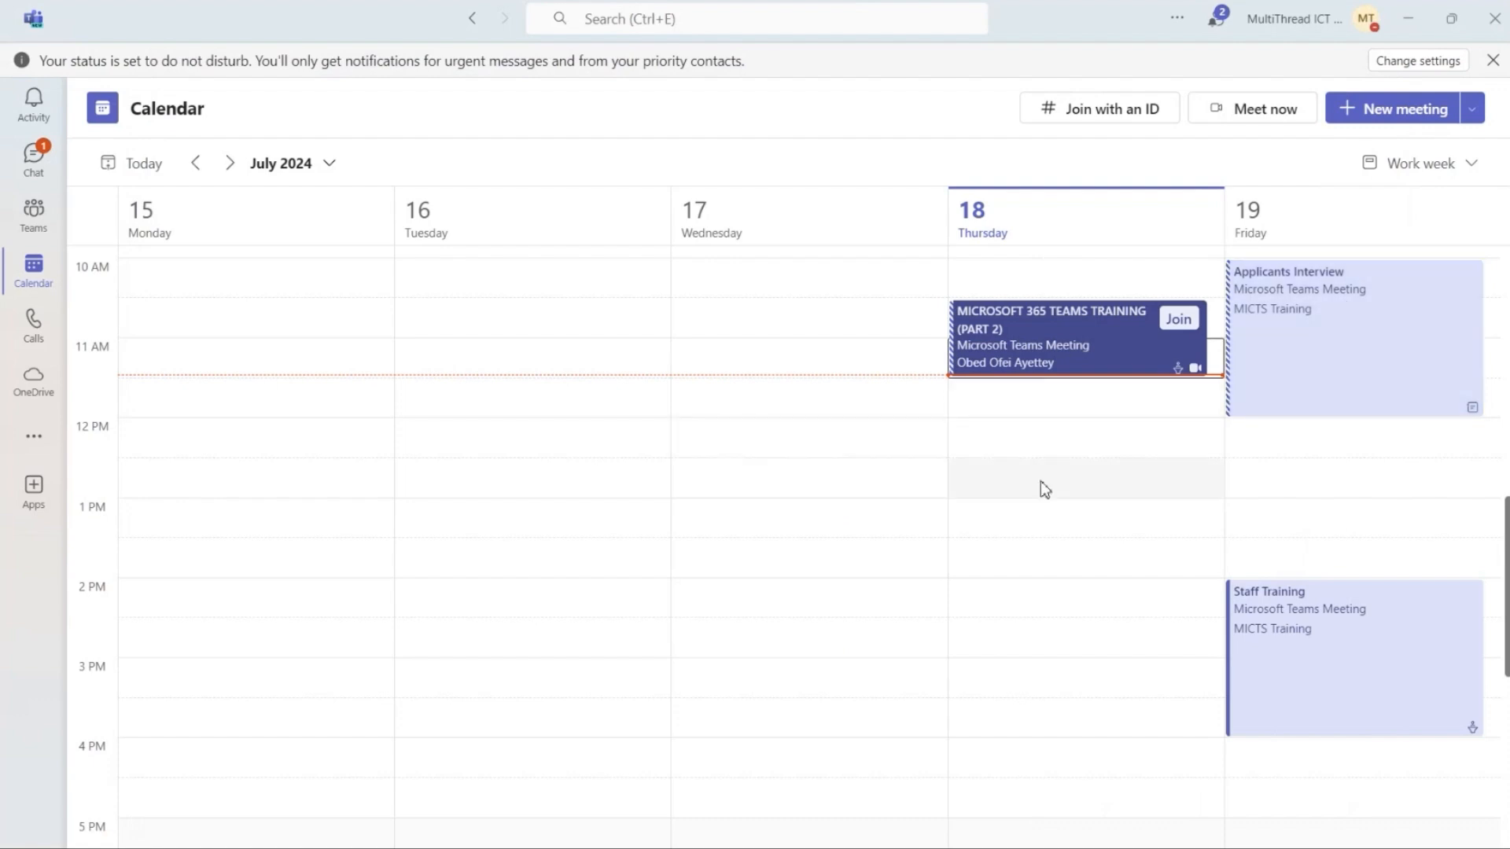
# Add another required attendee to the Applicants Interview meeting on Friday, July 19 and send the update.
pyautogui.scroll(2, 1101, 471)
pyautogui.scroll(-2, 1227, 425)
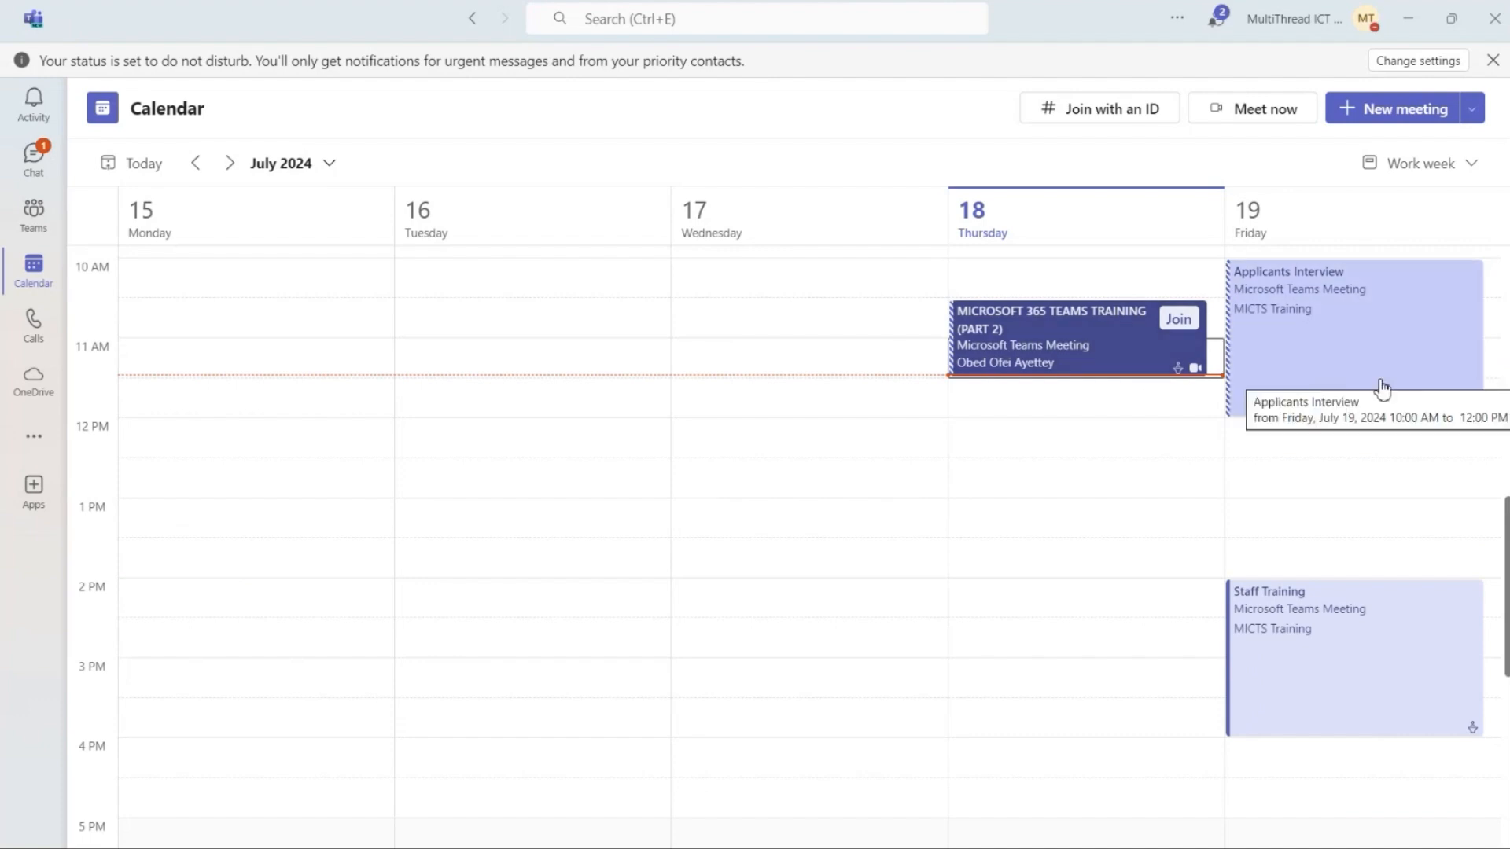
pyautogui.click(1358, 351)
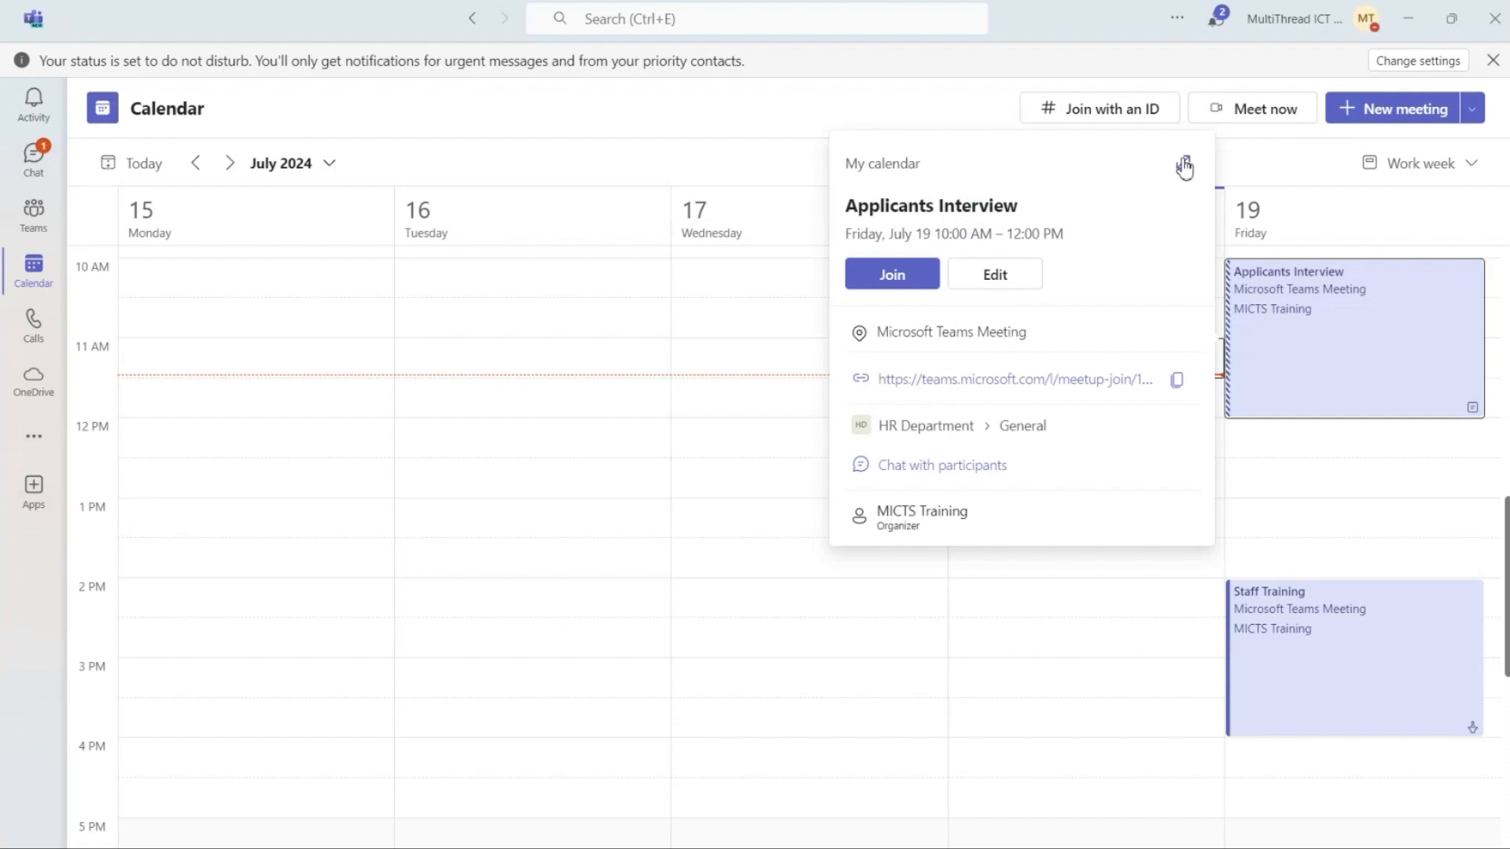
pyautogui.click(995, 277)
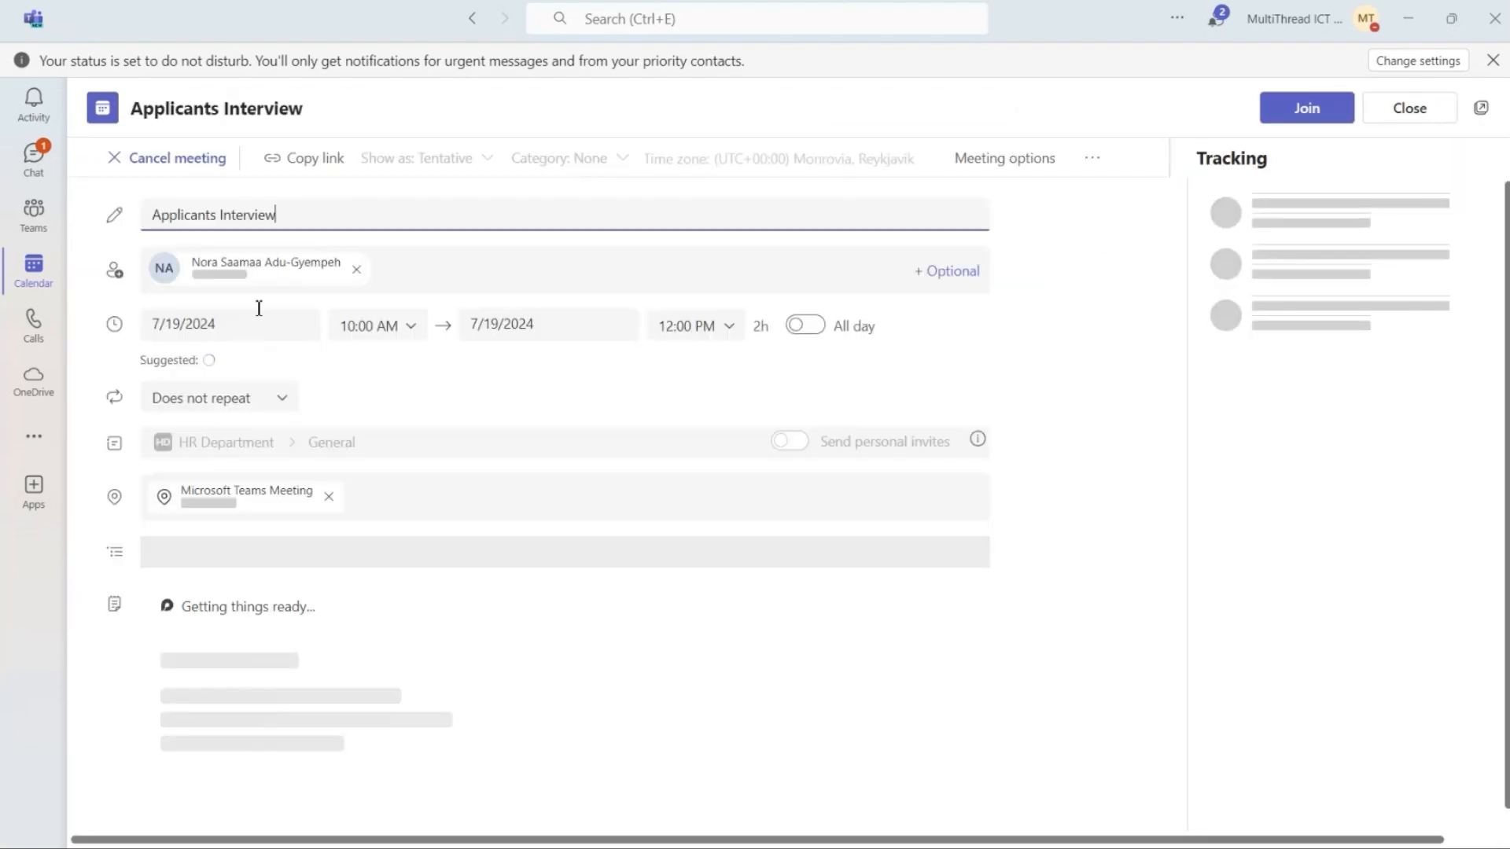
pyautogui.click(422, 280)
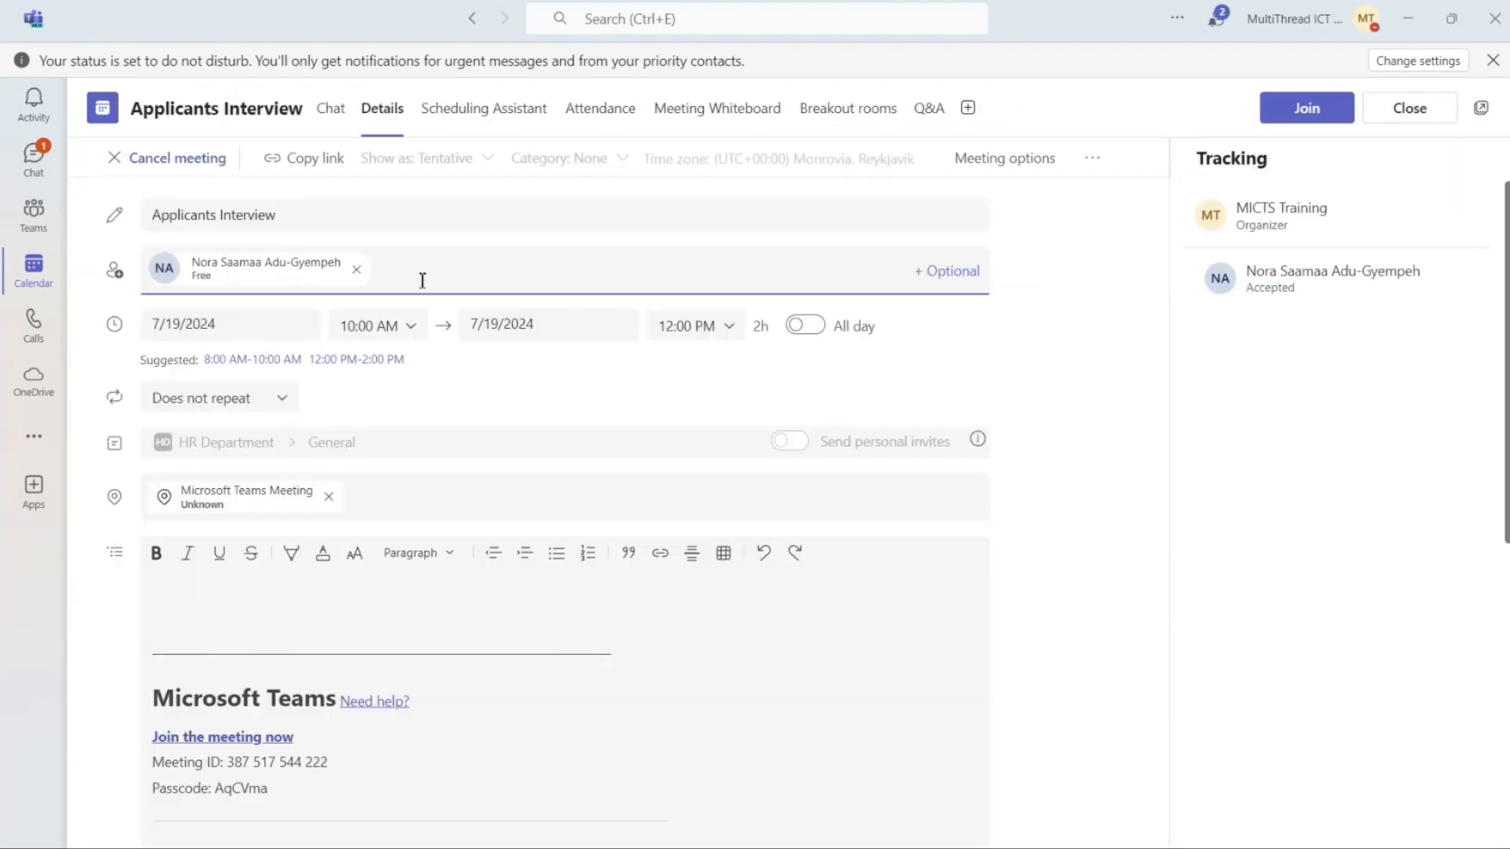
pyautogui.write('obed')
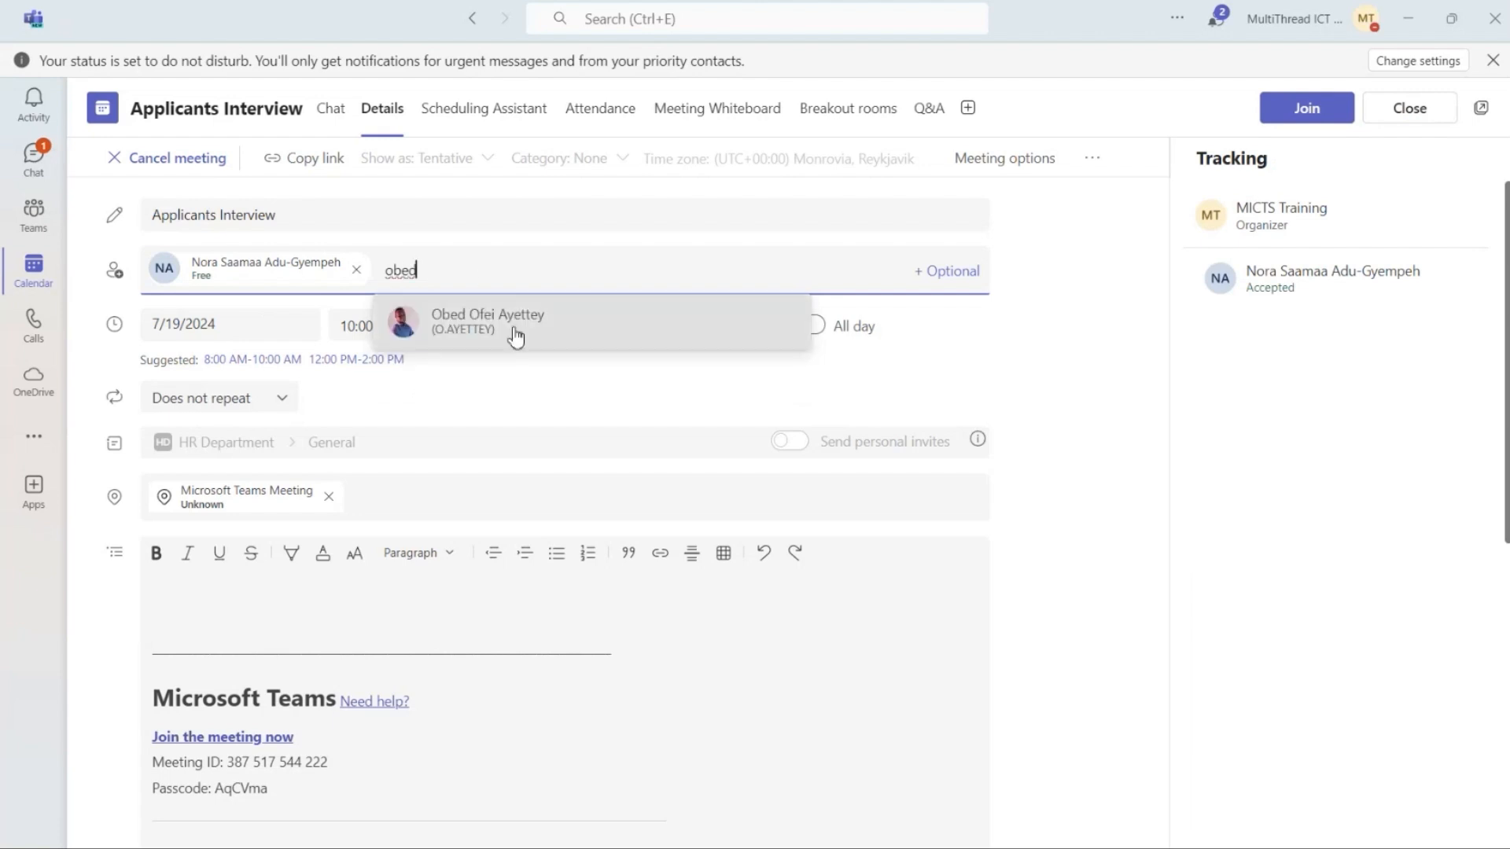
pyautogui.click(515, 336)
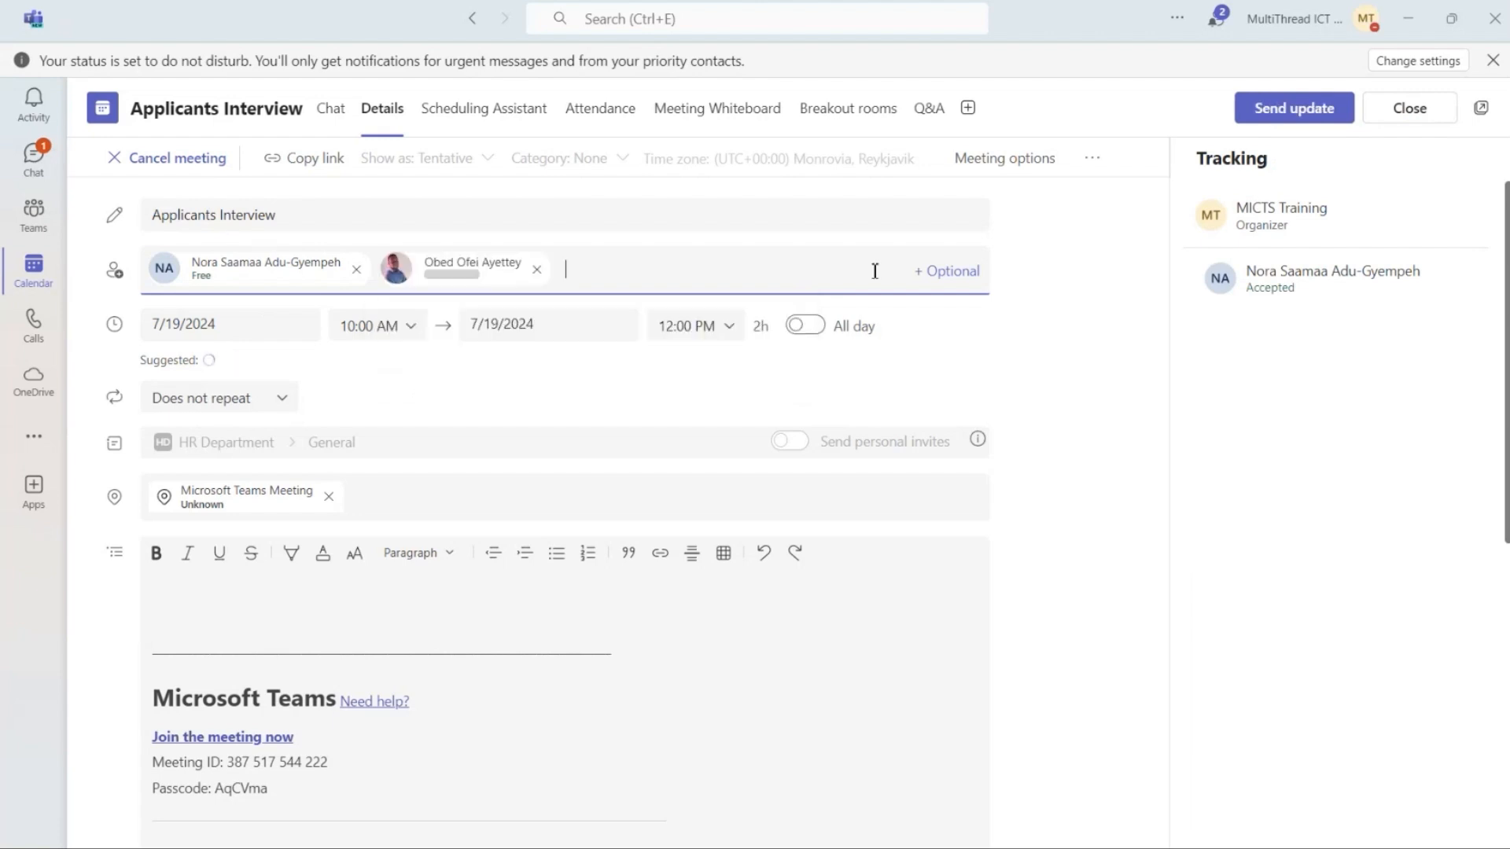
pyautogui.click(1299, 116)
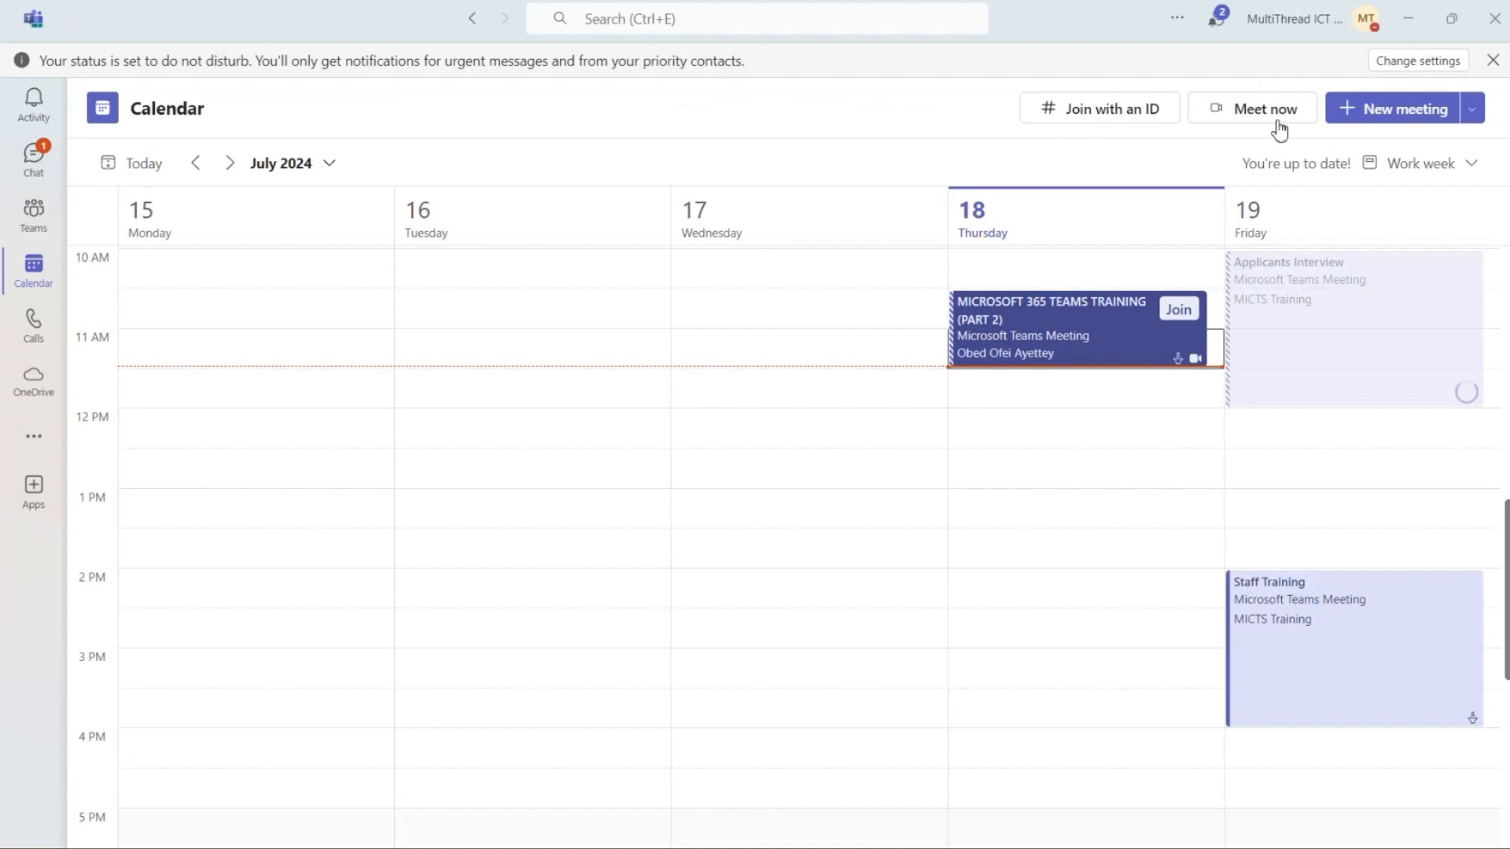
# Switch to the Teams web calendar in Edge and start joining the Applicants Interview meeting, allowing microphone and camera access.
pyautogui.moveTo(711, 843)
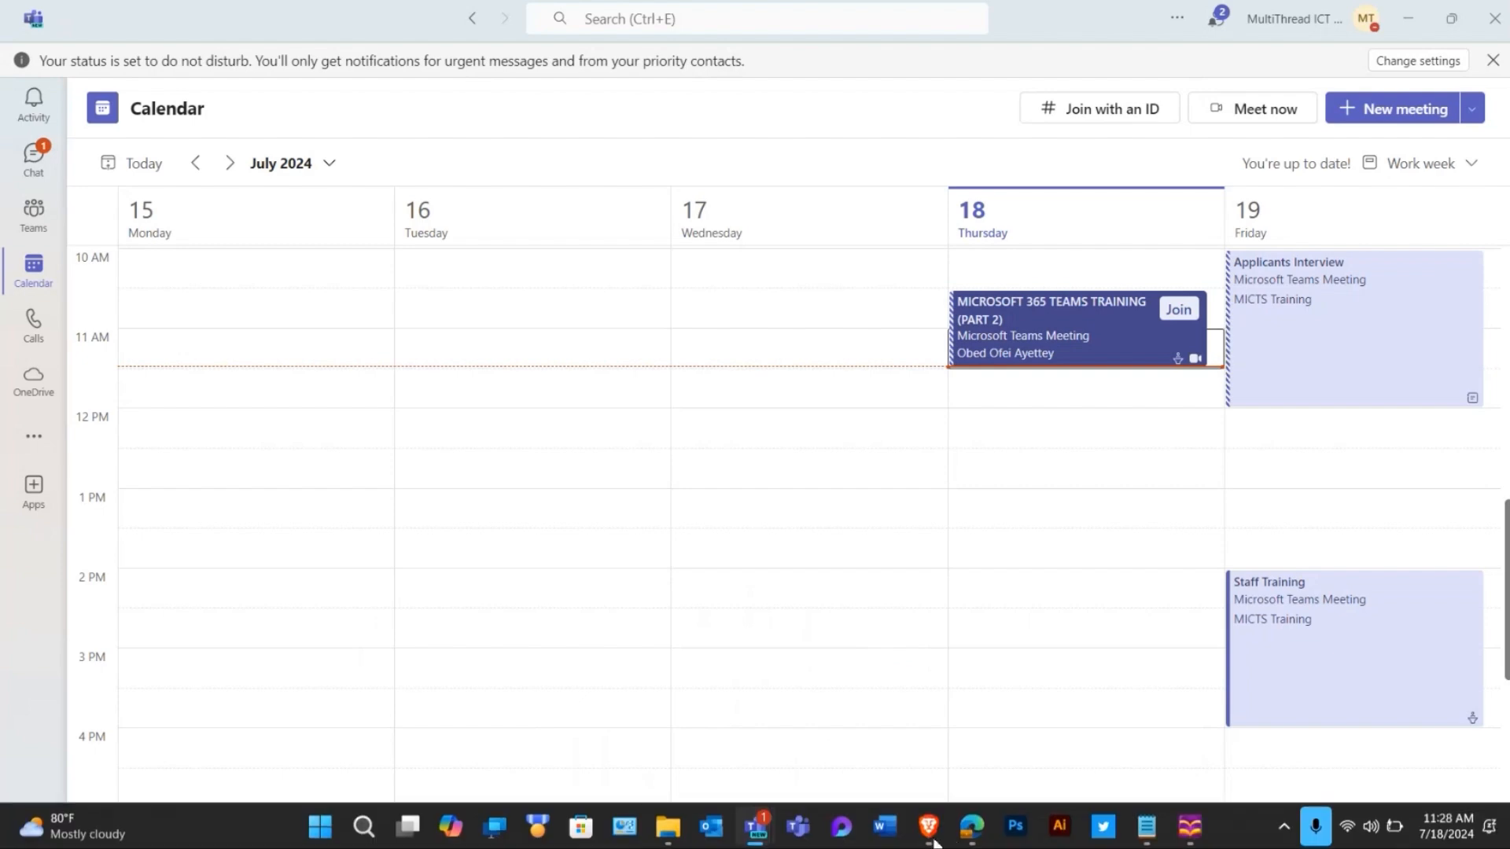
pyautogui.moveTo(963, 826)
pyautogui.moveTo(875, 703)
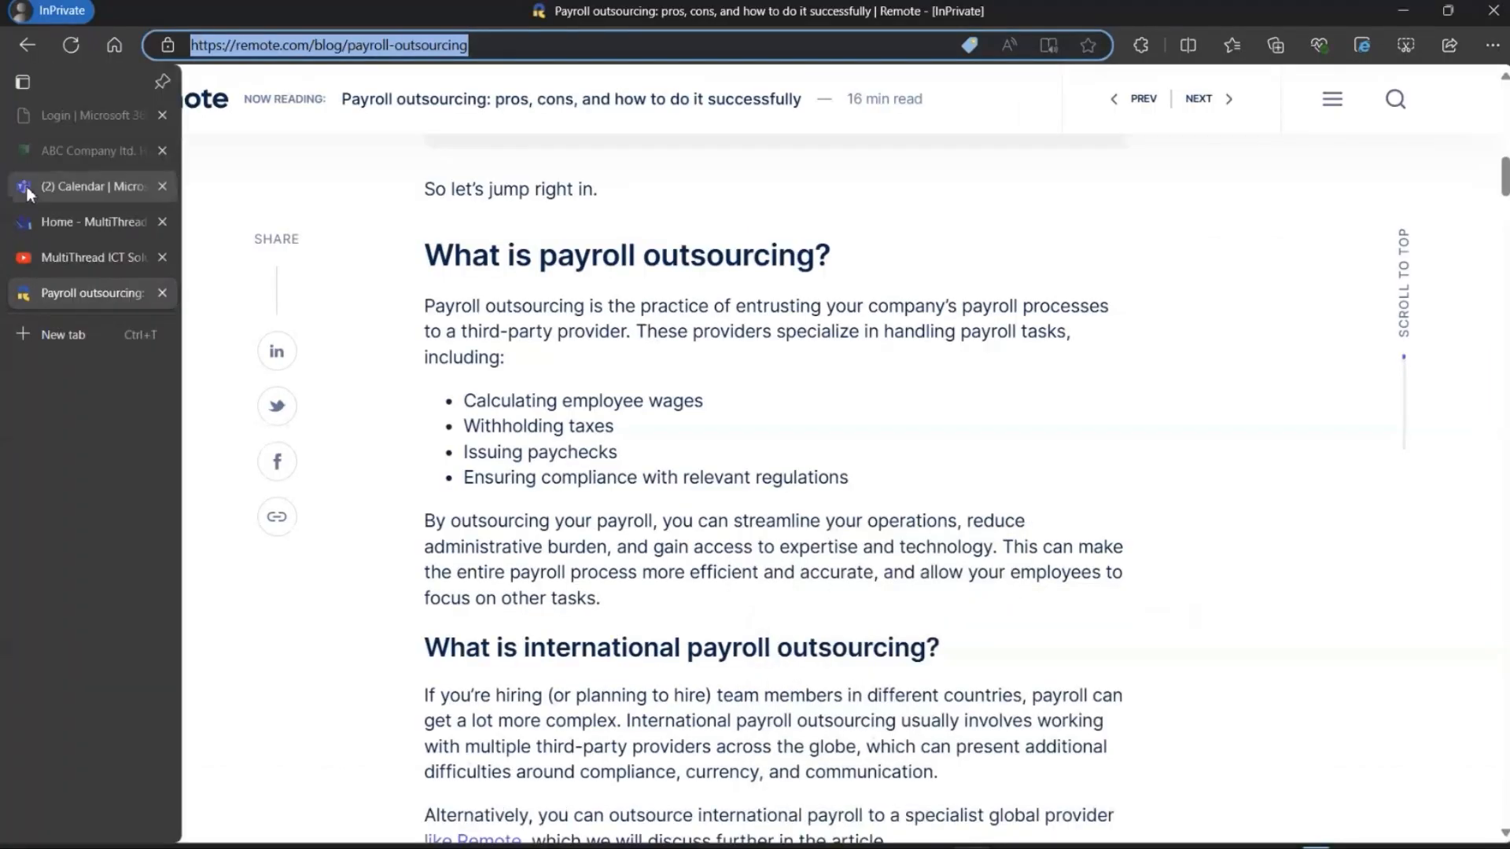
pyautogui.click(27, 186)
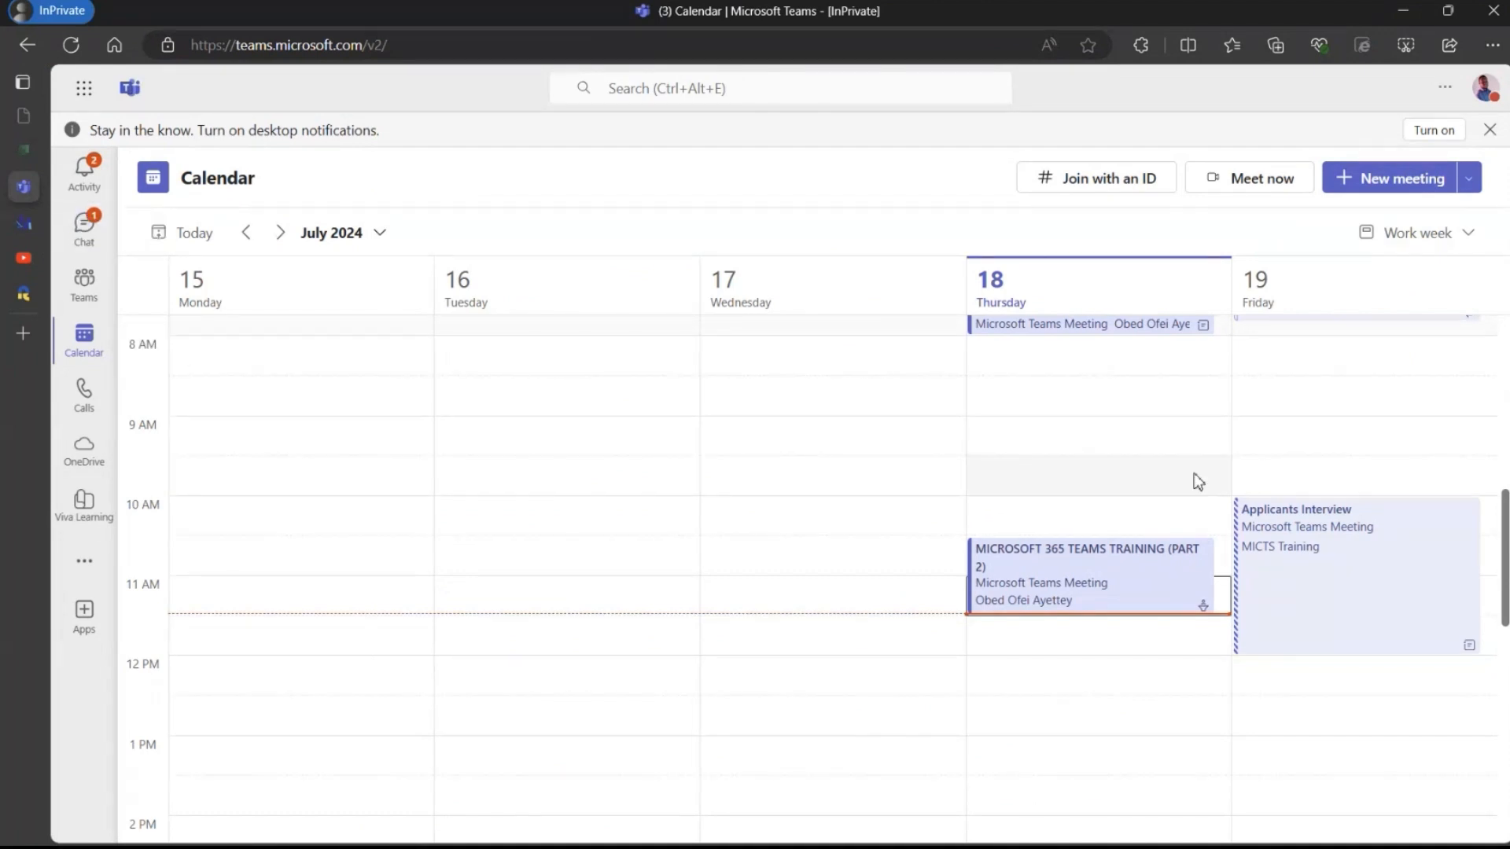
pyautogui.click(1370, 578)
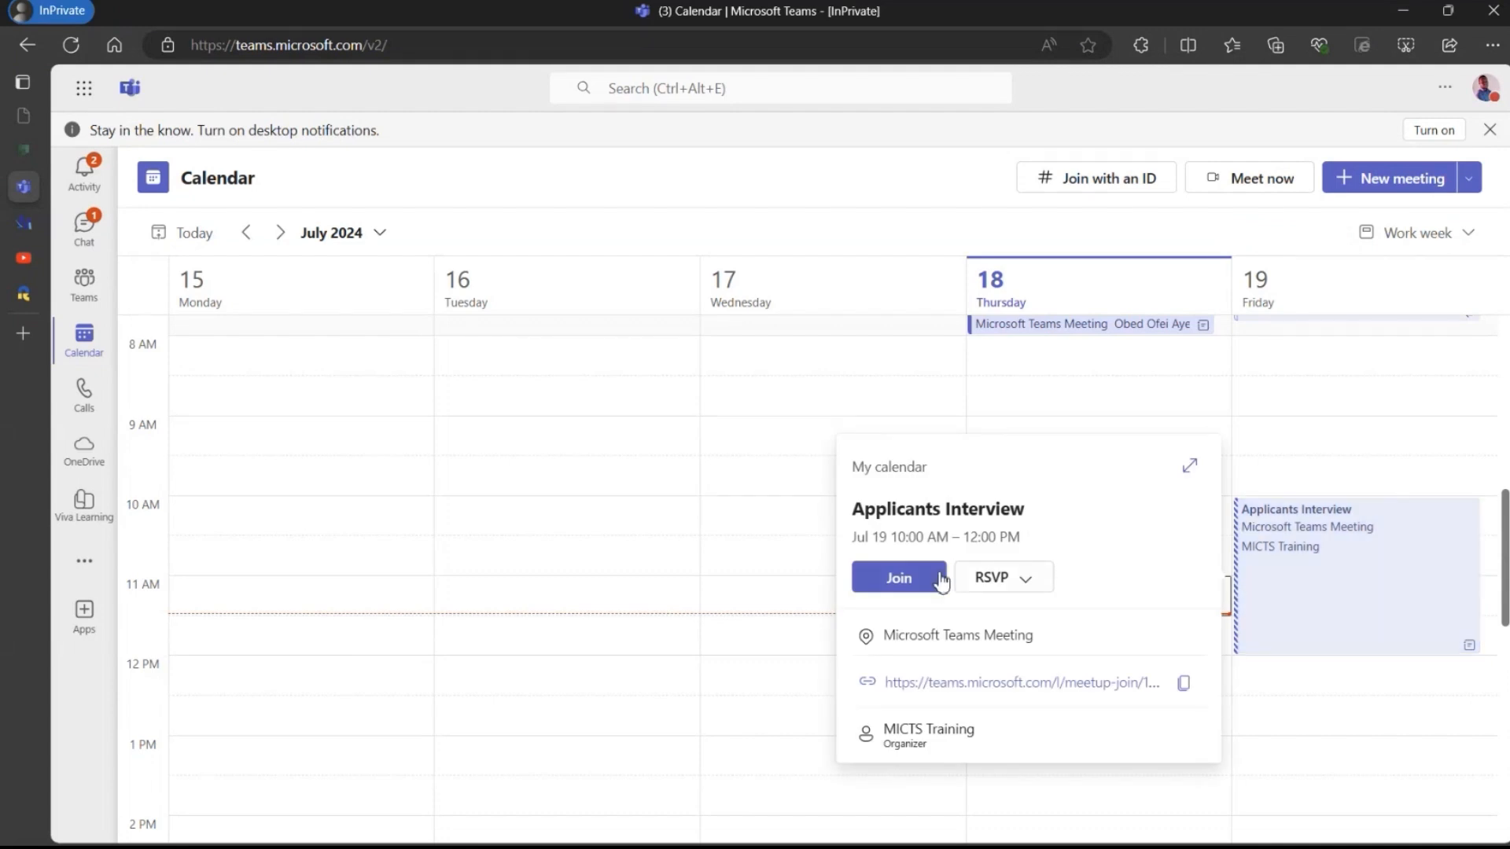
pyautogui.click(899, 582)
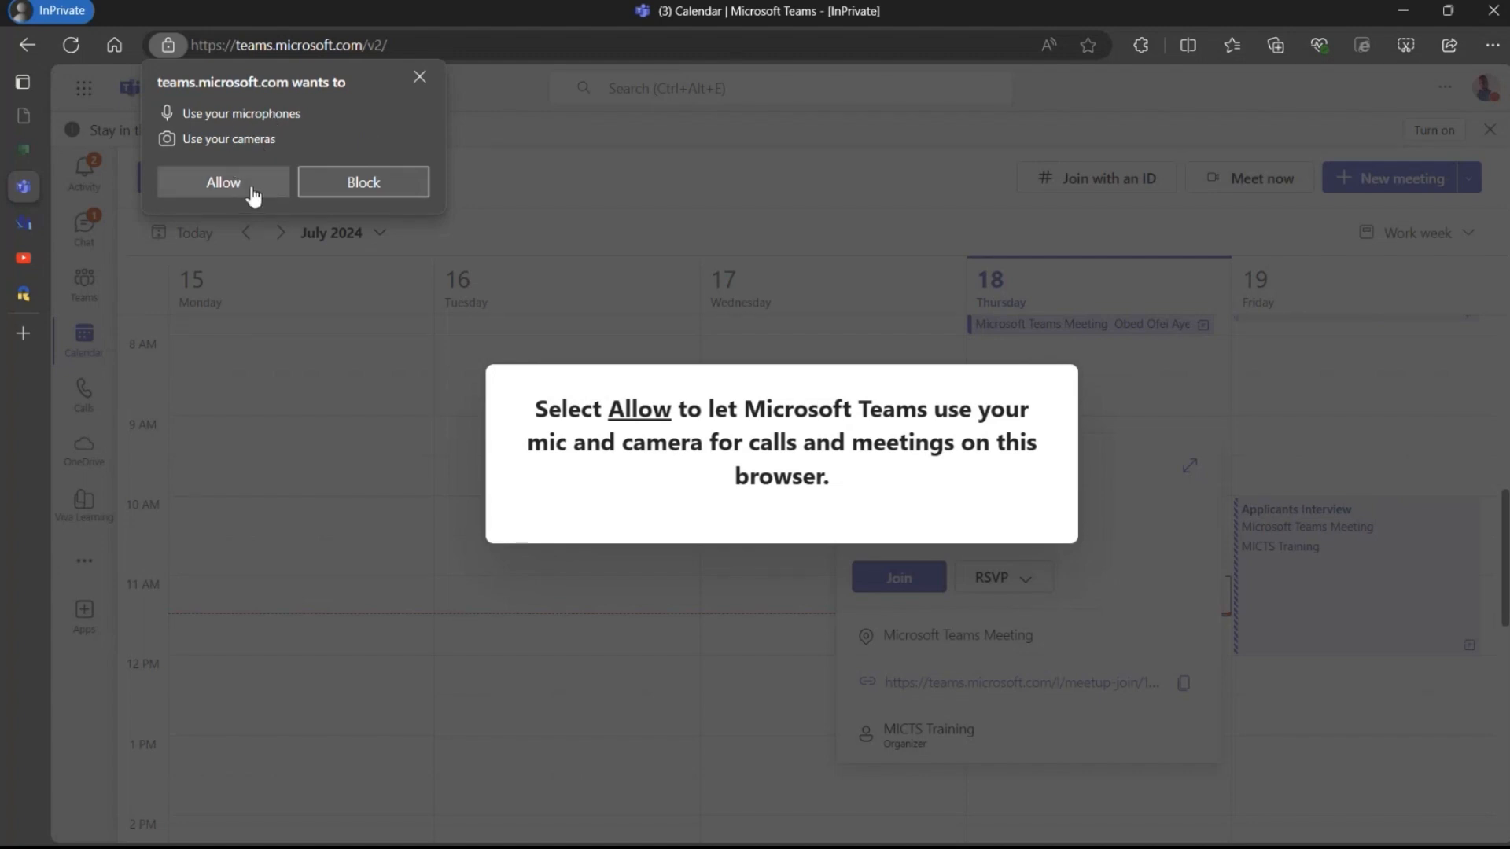
pyautogui.click(224, 183)
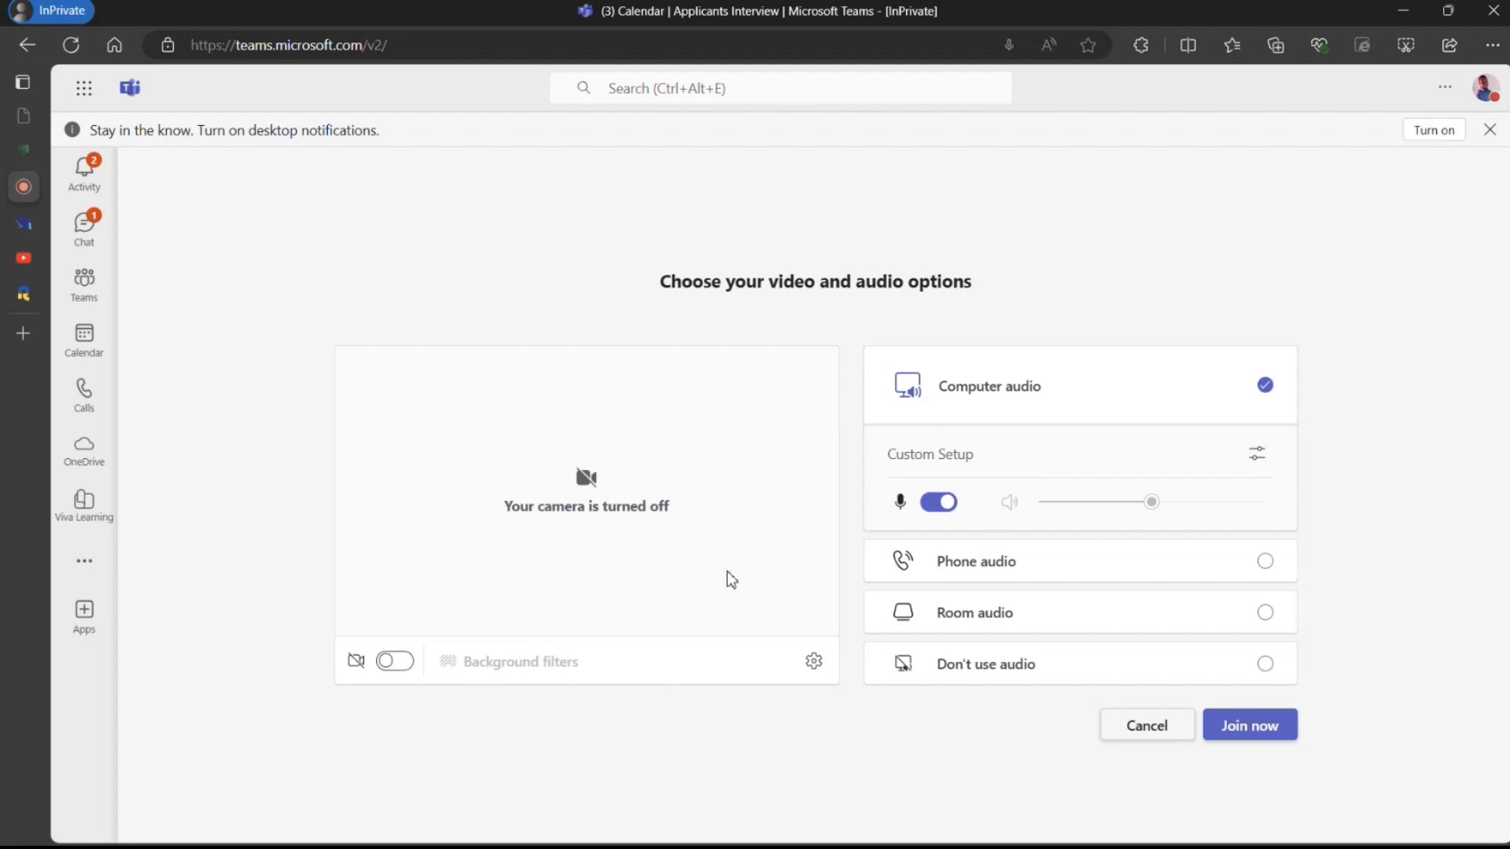
# Turn on the camera and apply the background image of a bright sea-view room with a green armchair.
pyautogui.click(399, 663)
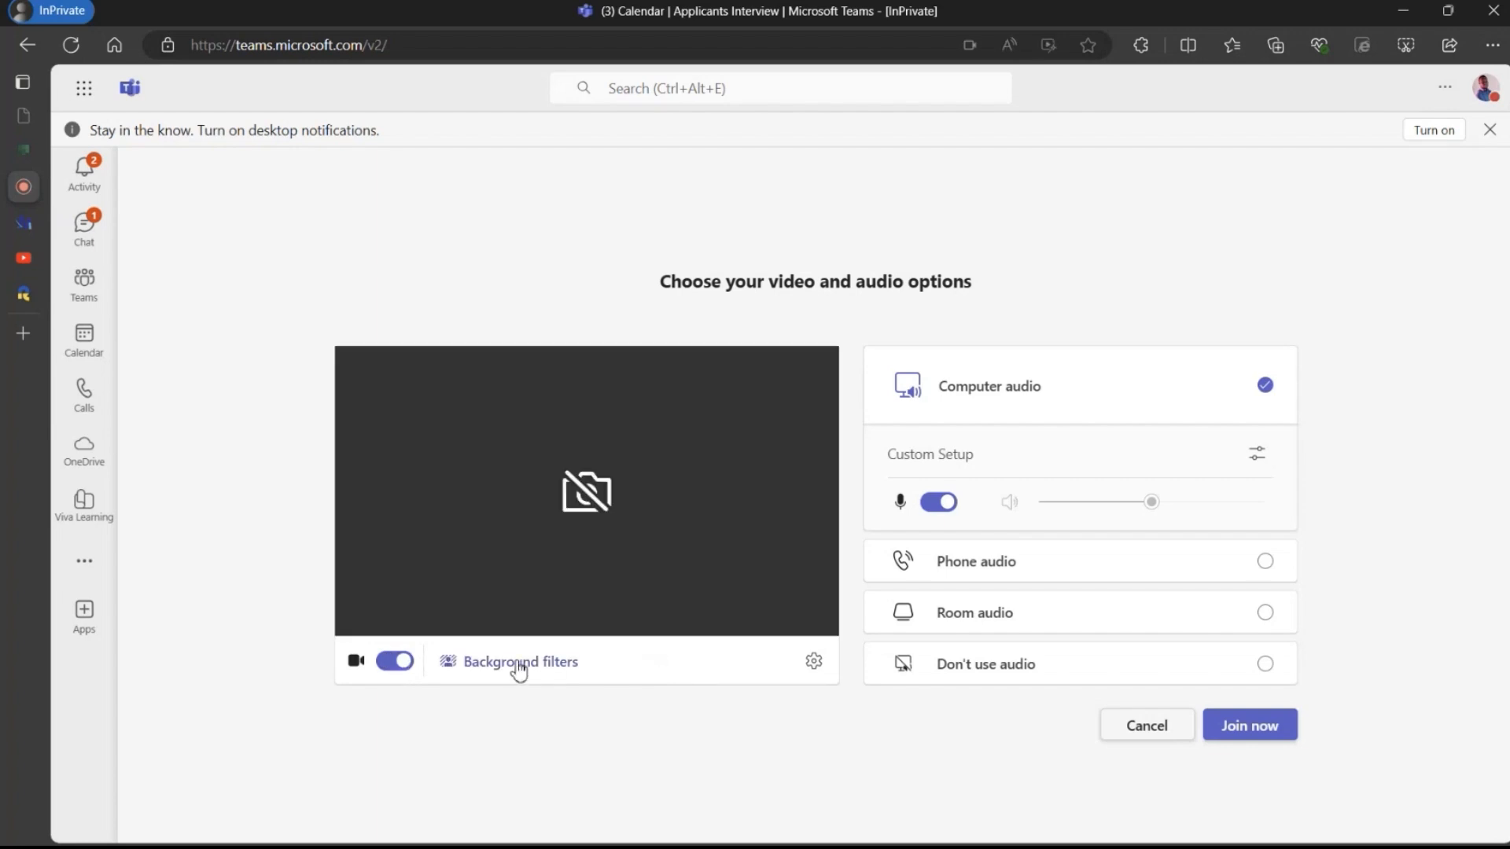
pyautogui.click(572, 663)
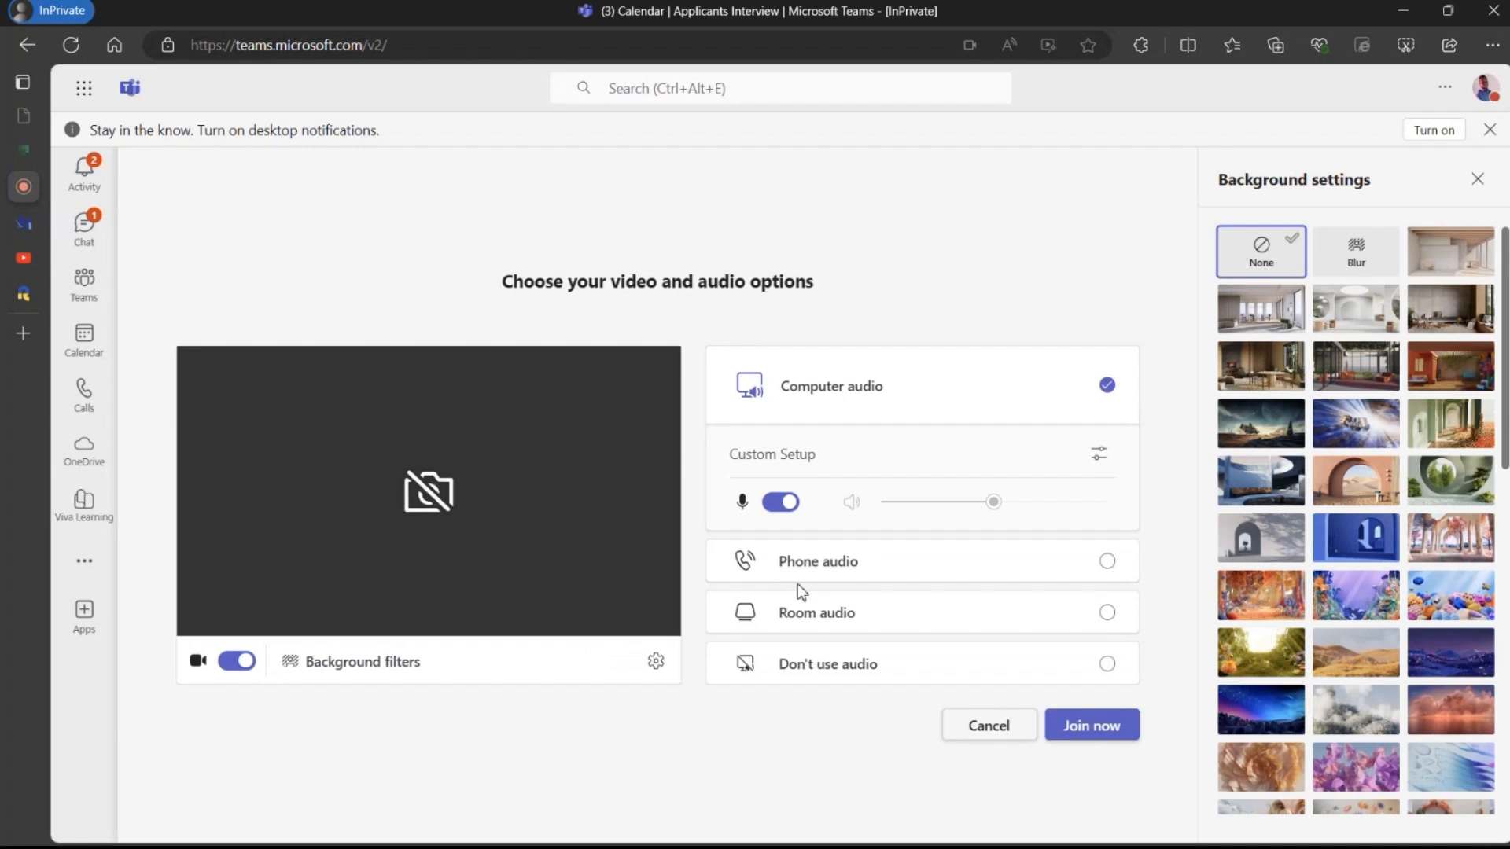
pyautogui.click(790, 602)
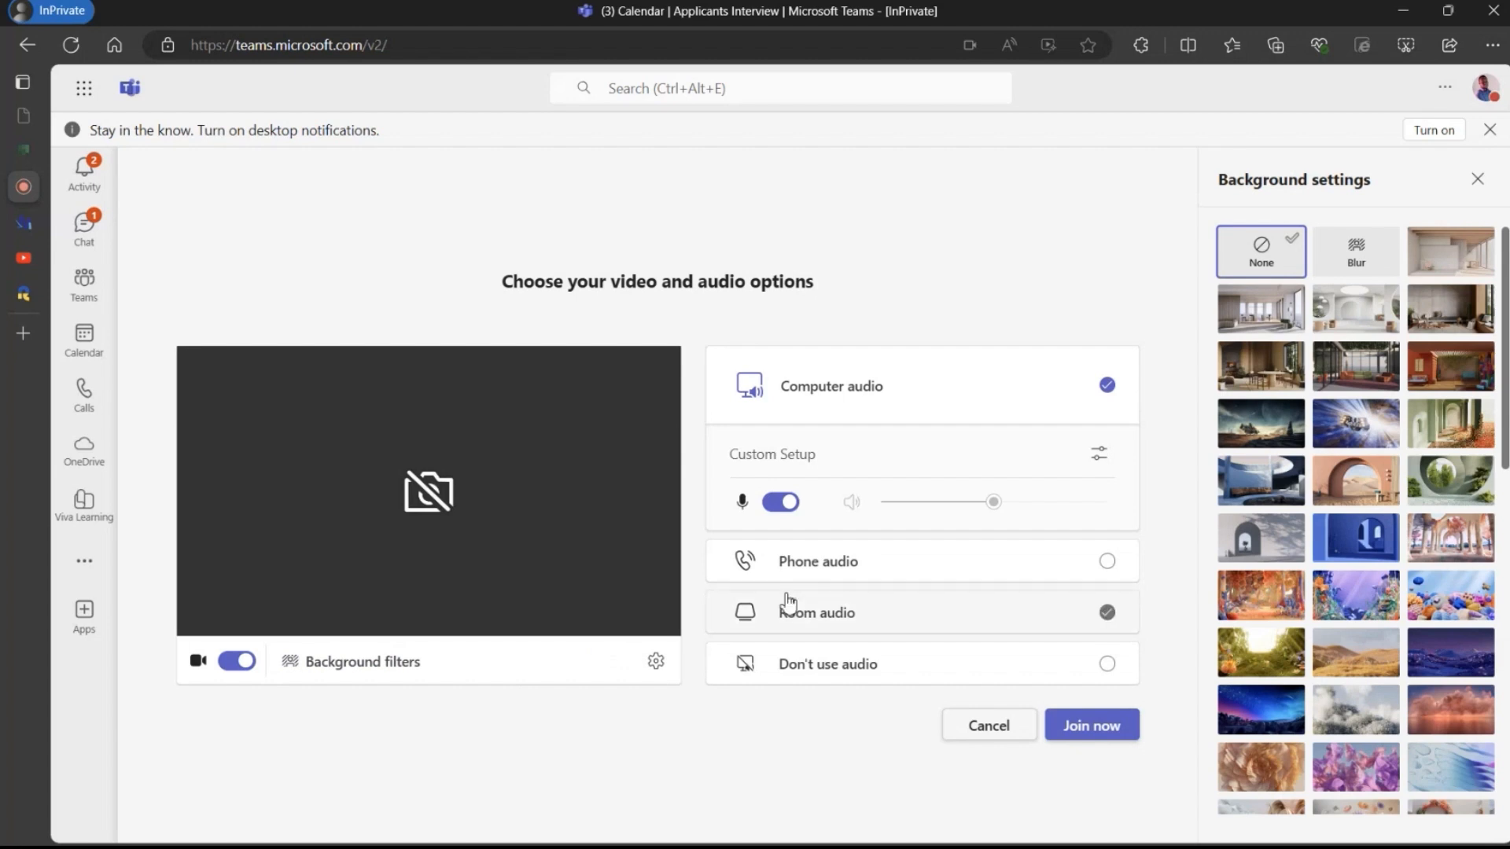
pyautogui.click(783, 573)
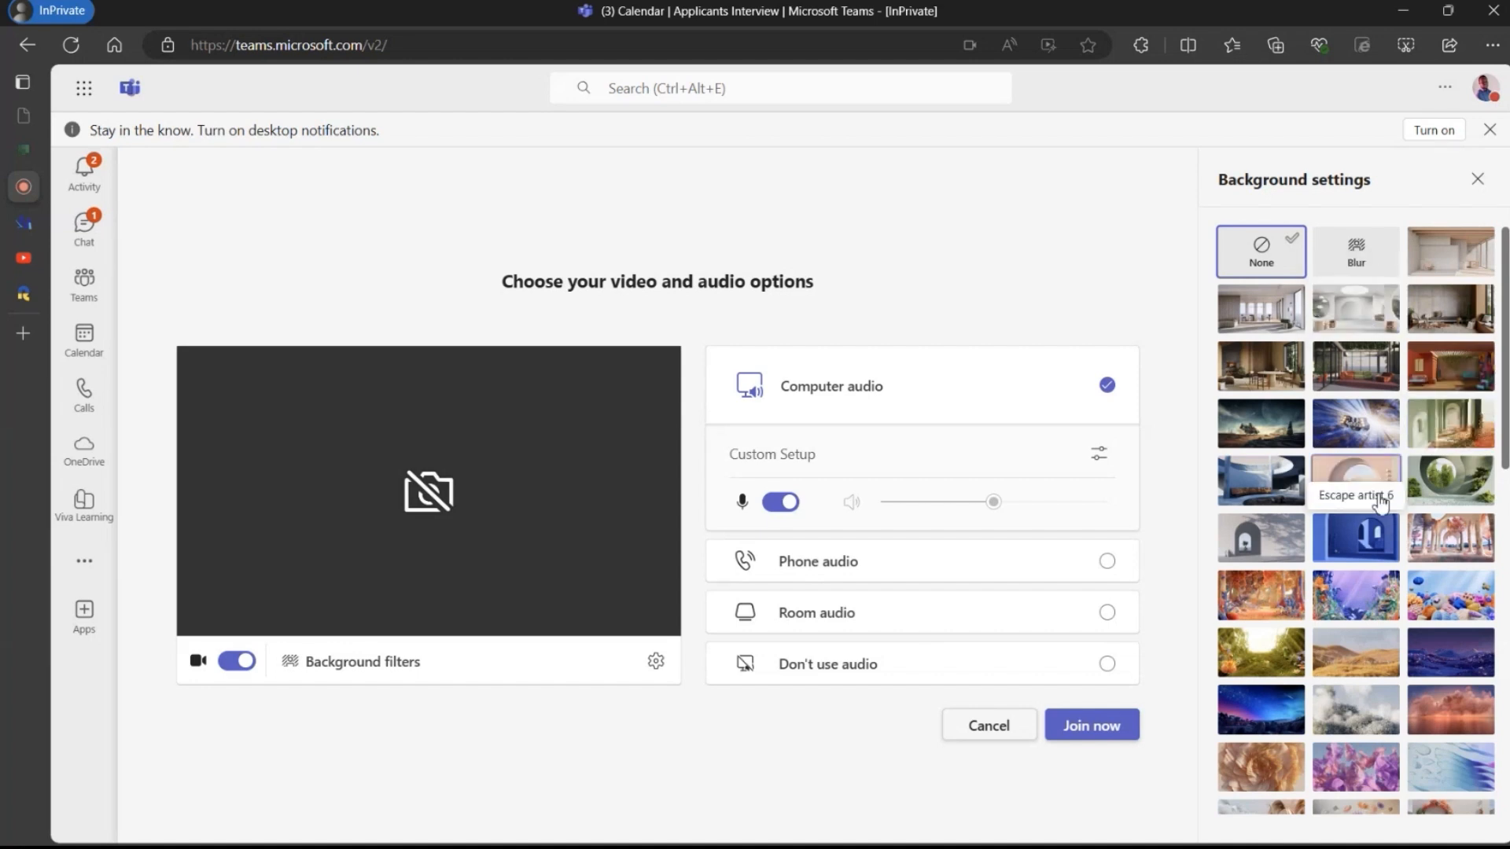
pyautogui.scroll(-1, 1373, 540)
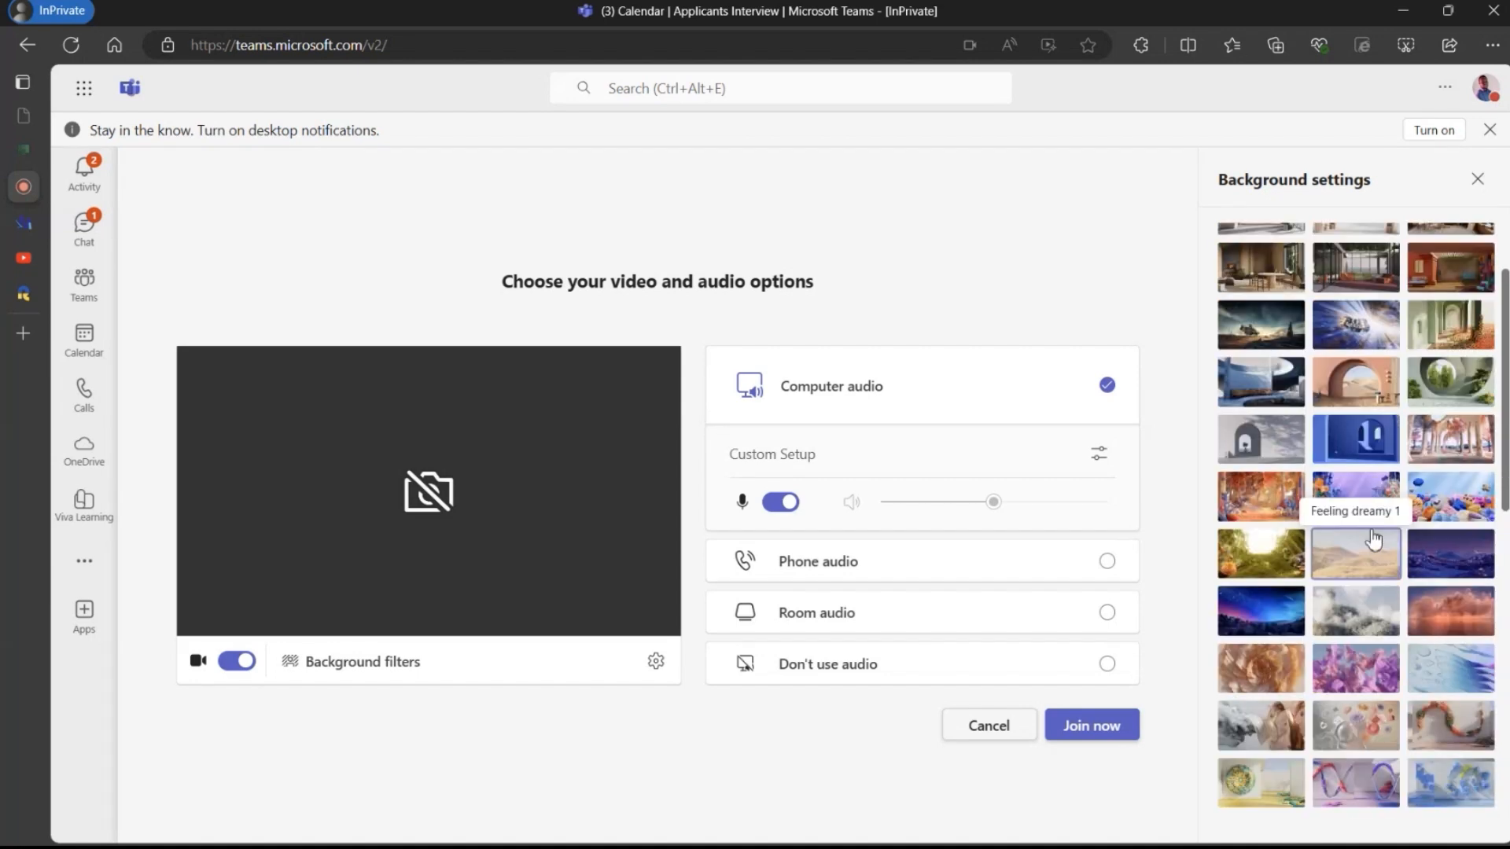
pyautogui.scroll(1, 1364, 528)
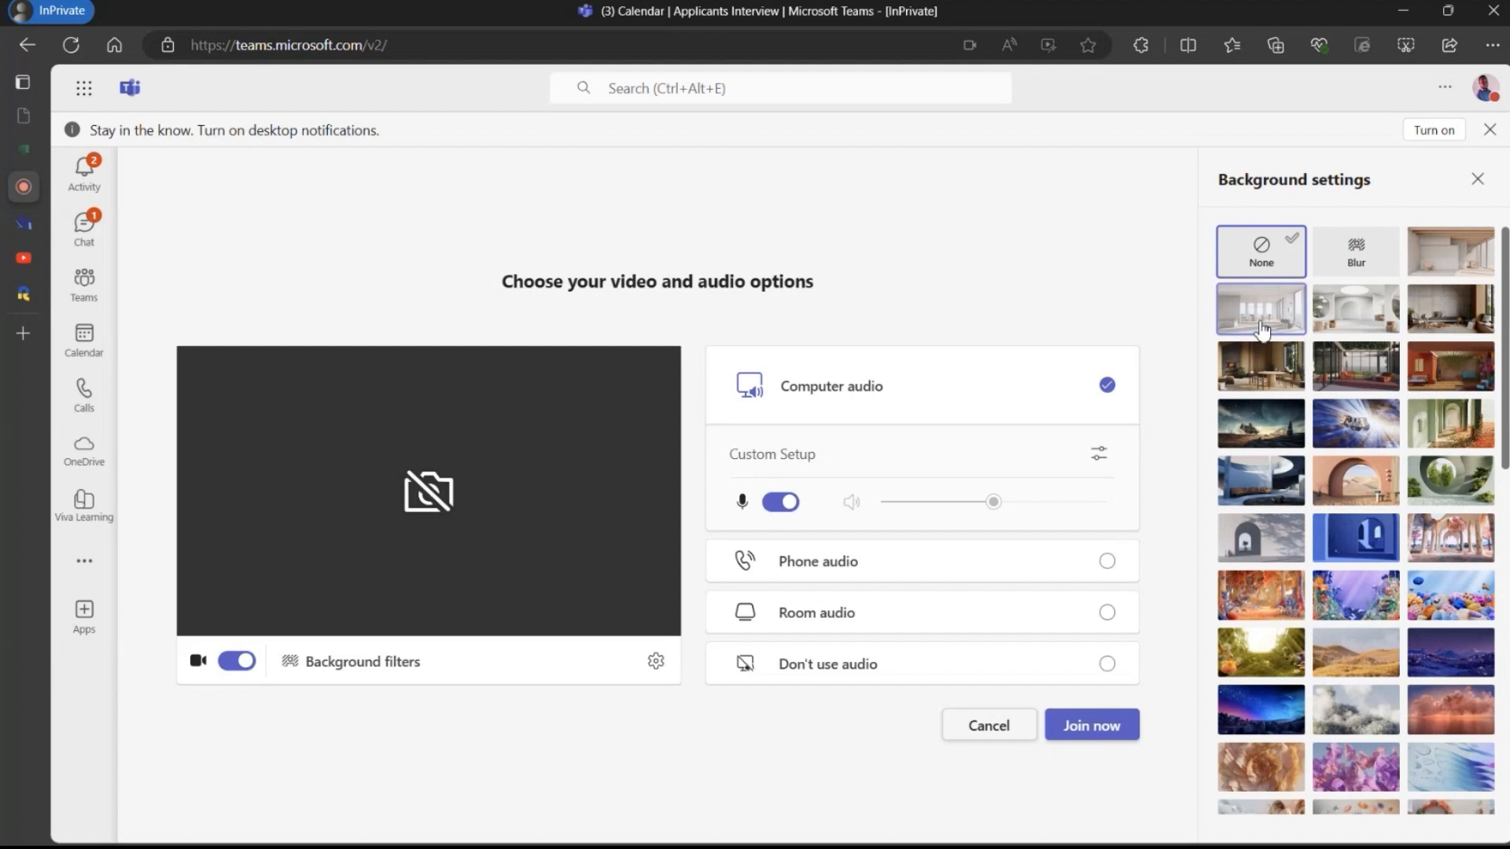
pyautogui.click(1261, 322)
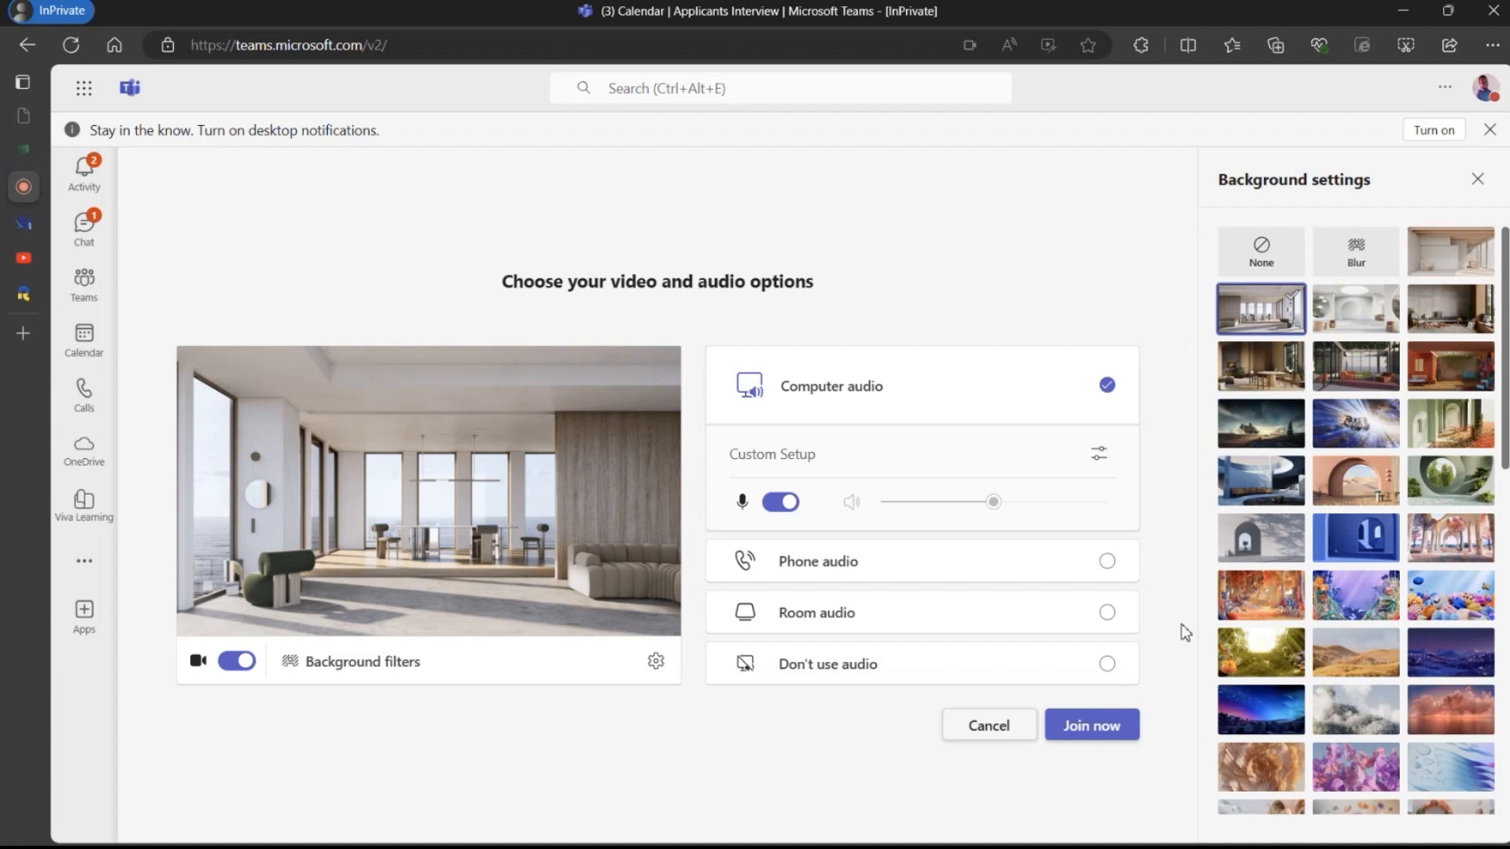
# Turn off the microphone and join the Applicants Interview meeting with computer audio.
pyautogui.scroll(-3, 1227, 566)
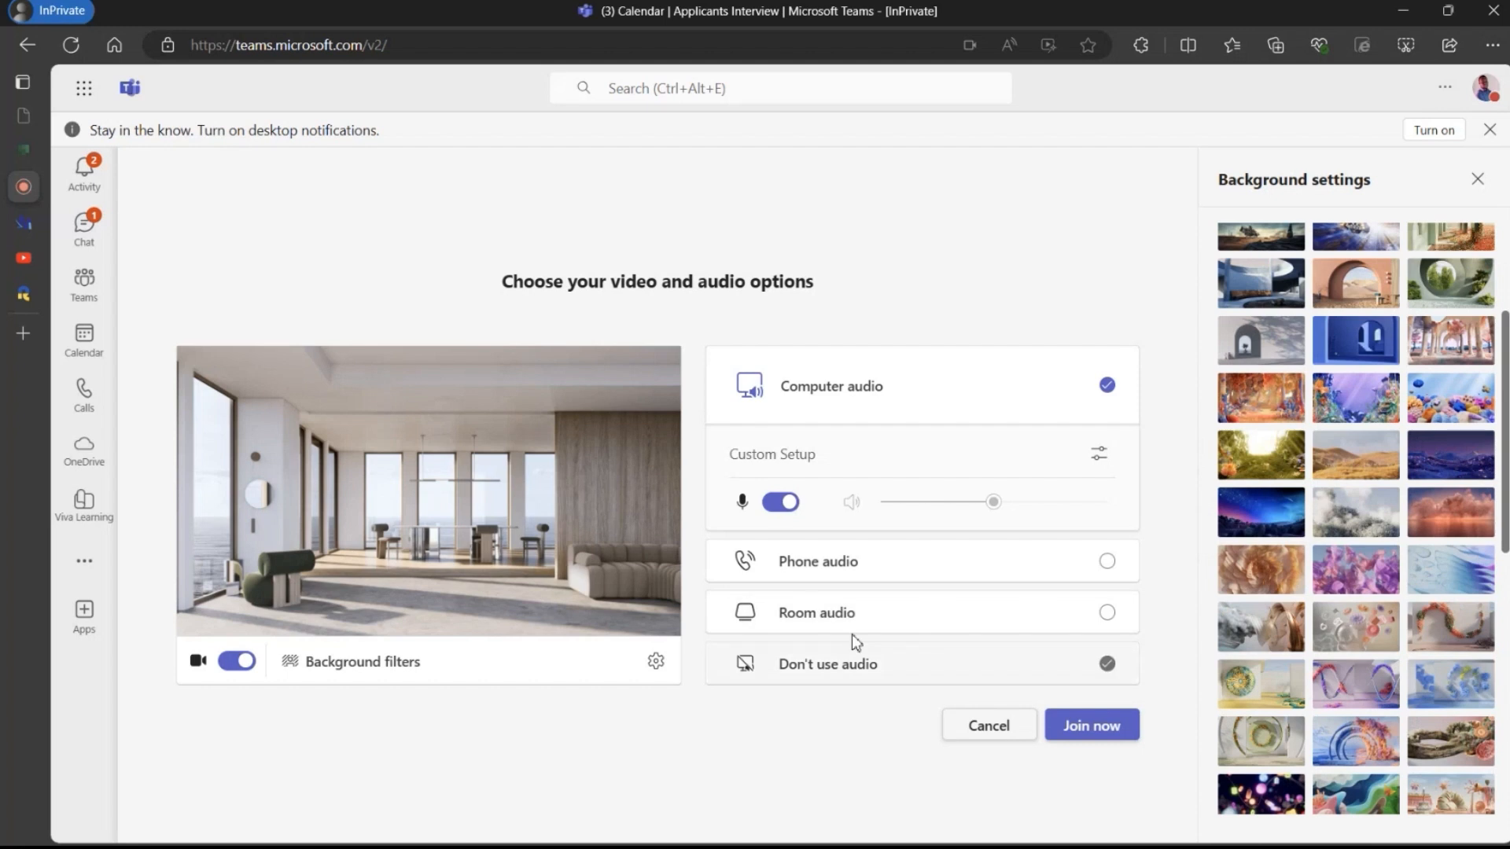
pyautogui.click(785, 499)
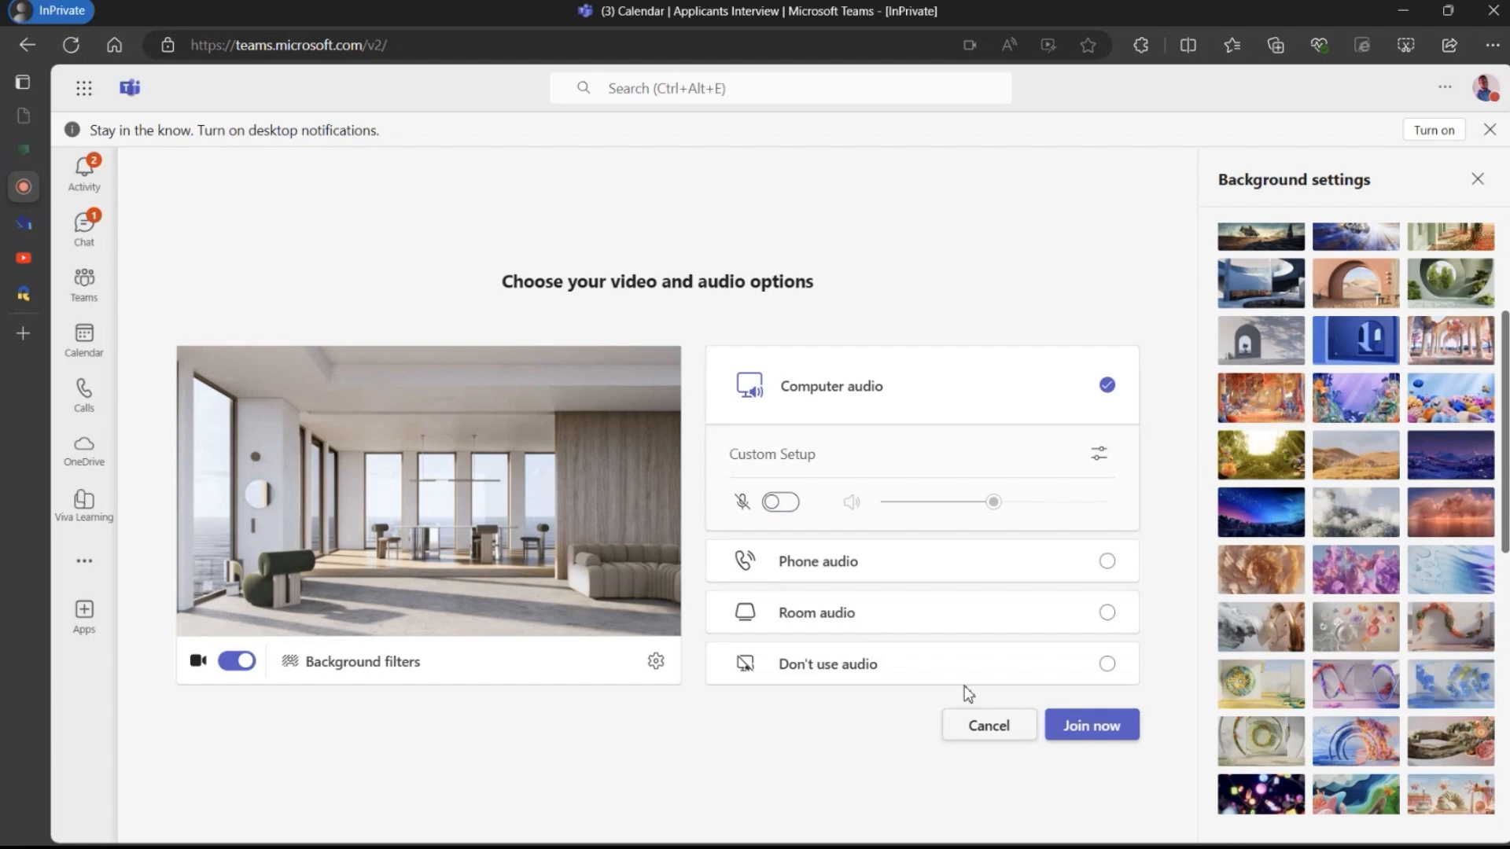
pyautogui.click(1098, 733)
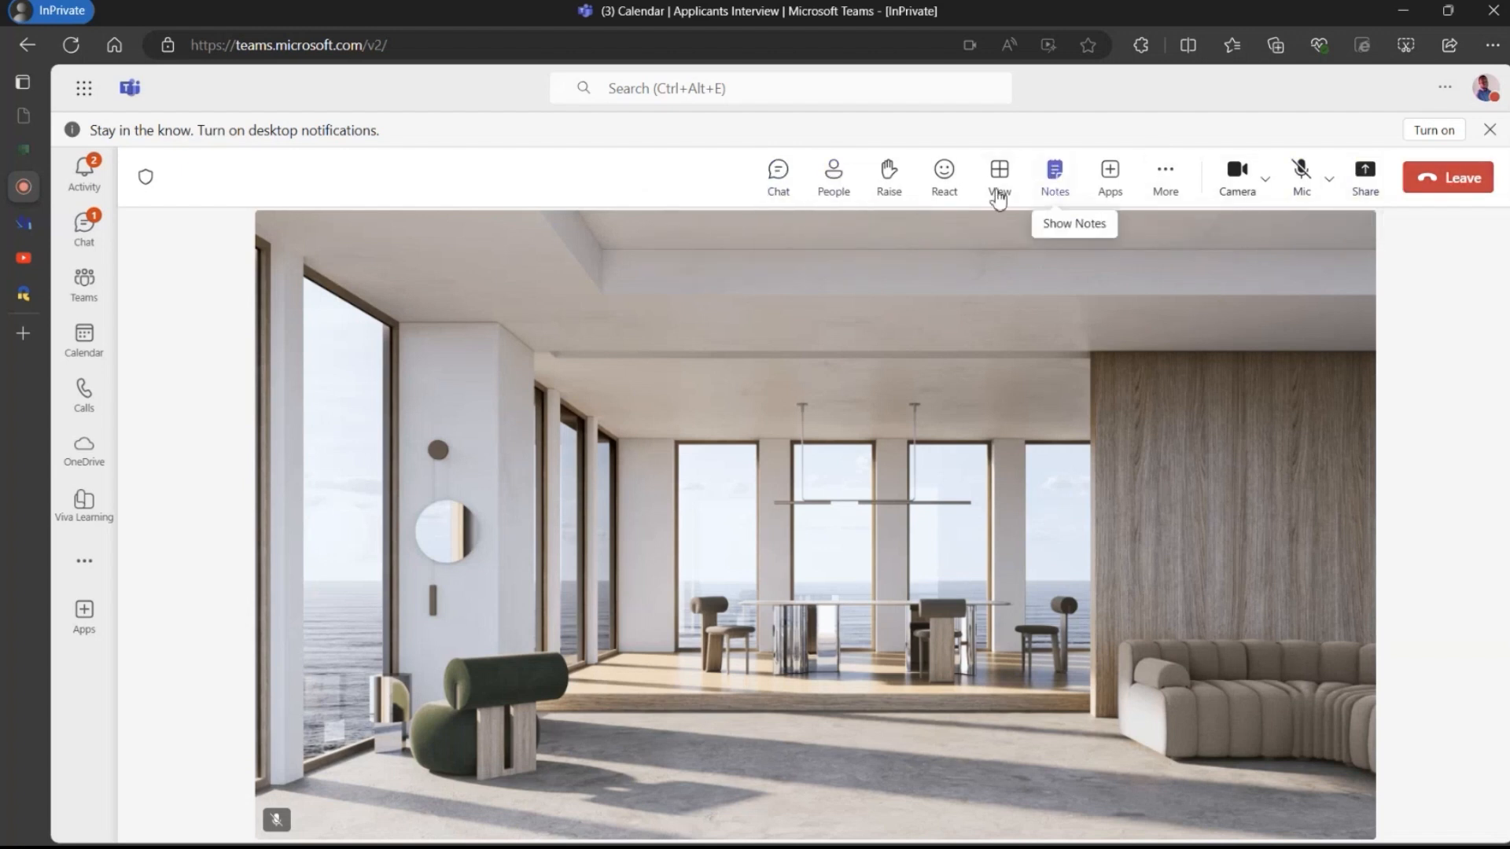
# Check the meeting chat, bring up the participants list in its place, and raise and lower the hand.
pyautogui.click(778, 175)
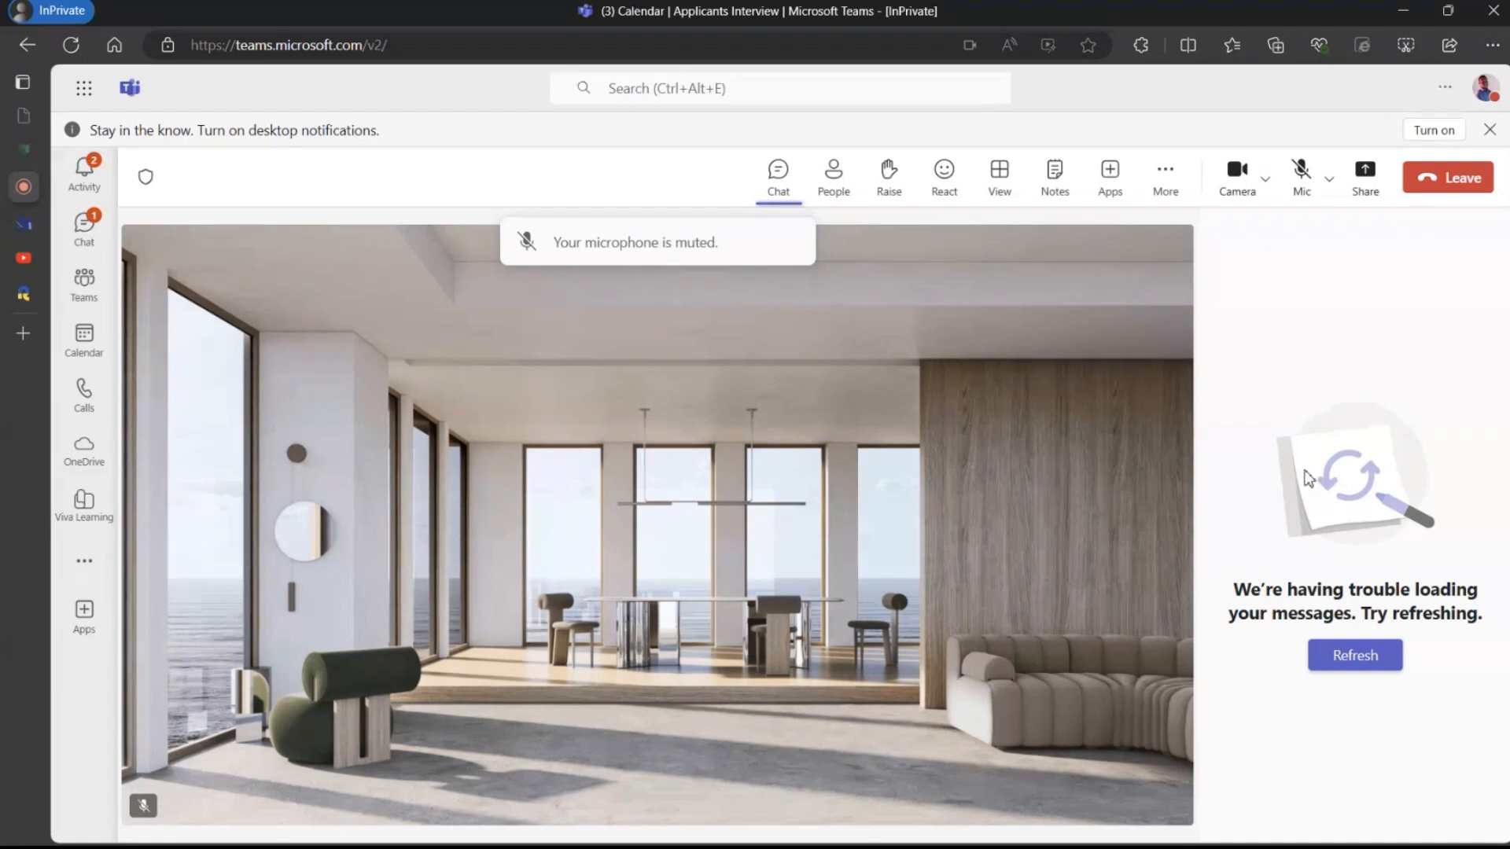
pyautogui.click(835, 187)
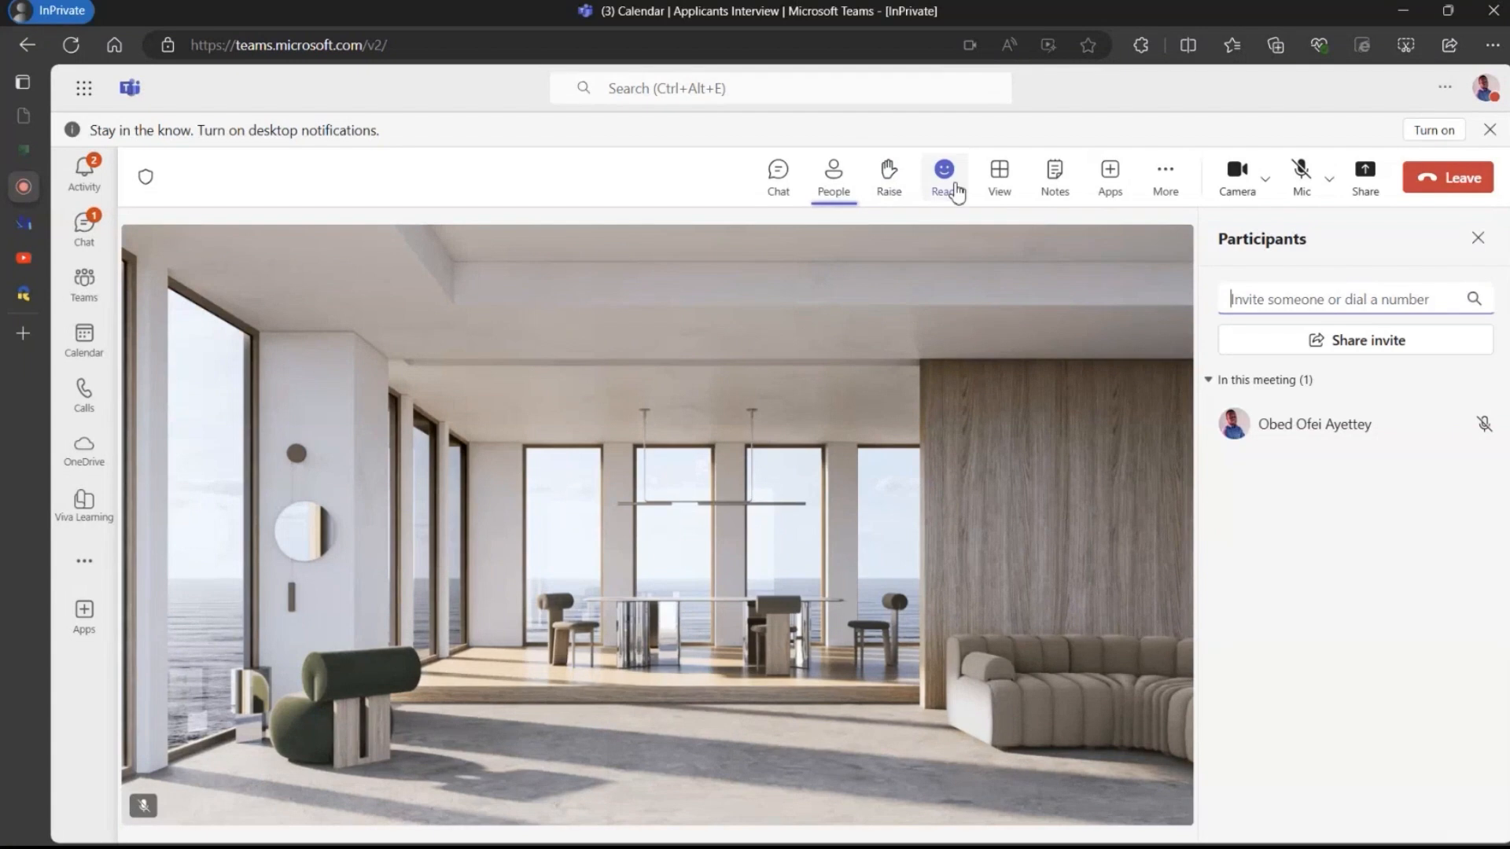
pyautogui.click(894, 185)
pyautogui.click(893, 182)
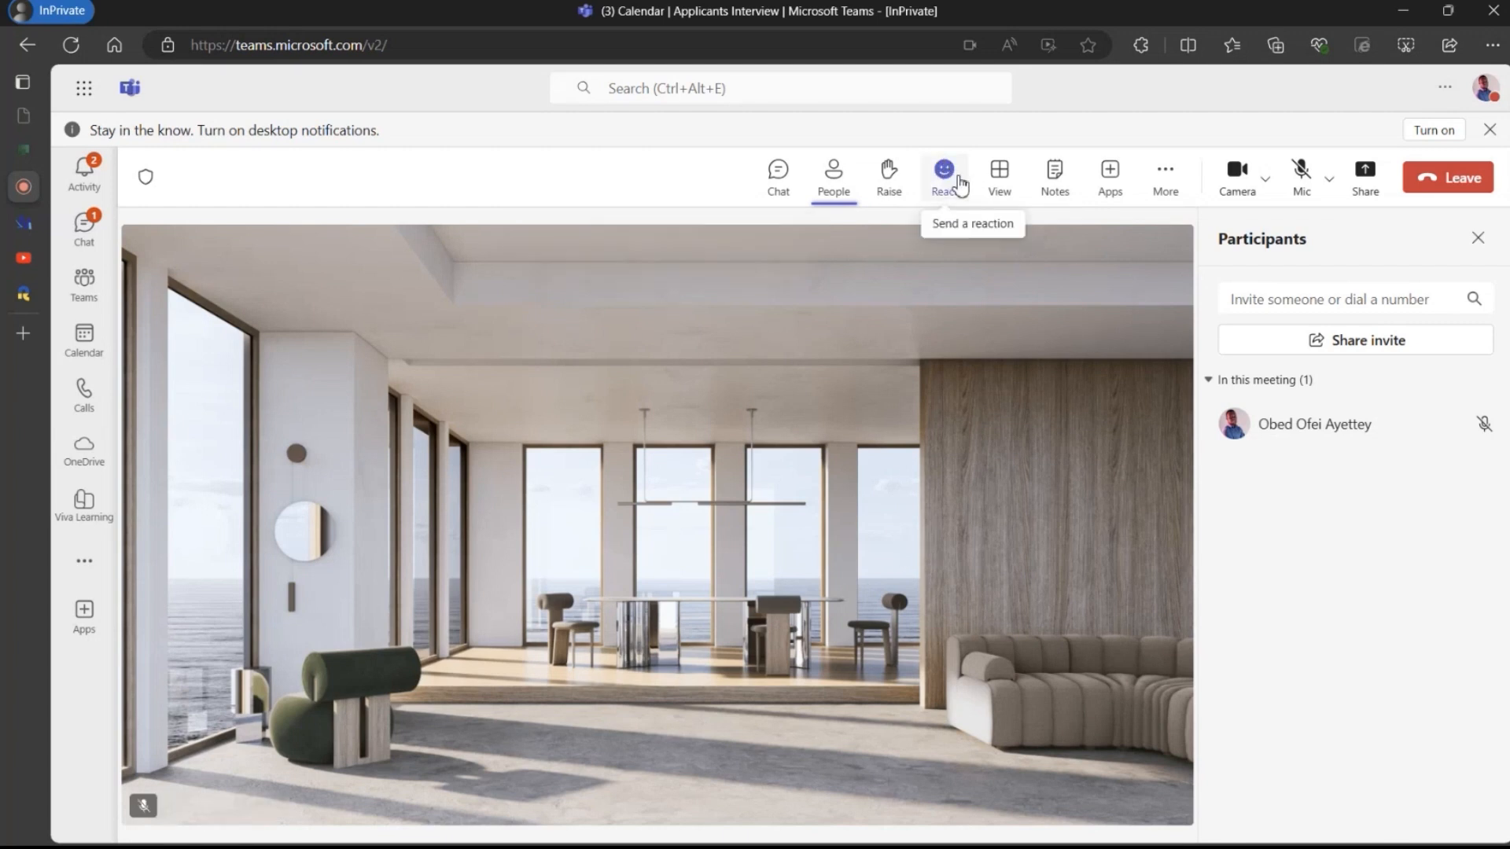
# Review the meeting's view layouts and its additional options, including the Settings choices, and close them without changing anything.
pyautogui.click(1006, 179)
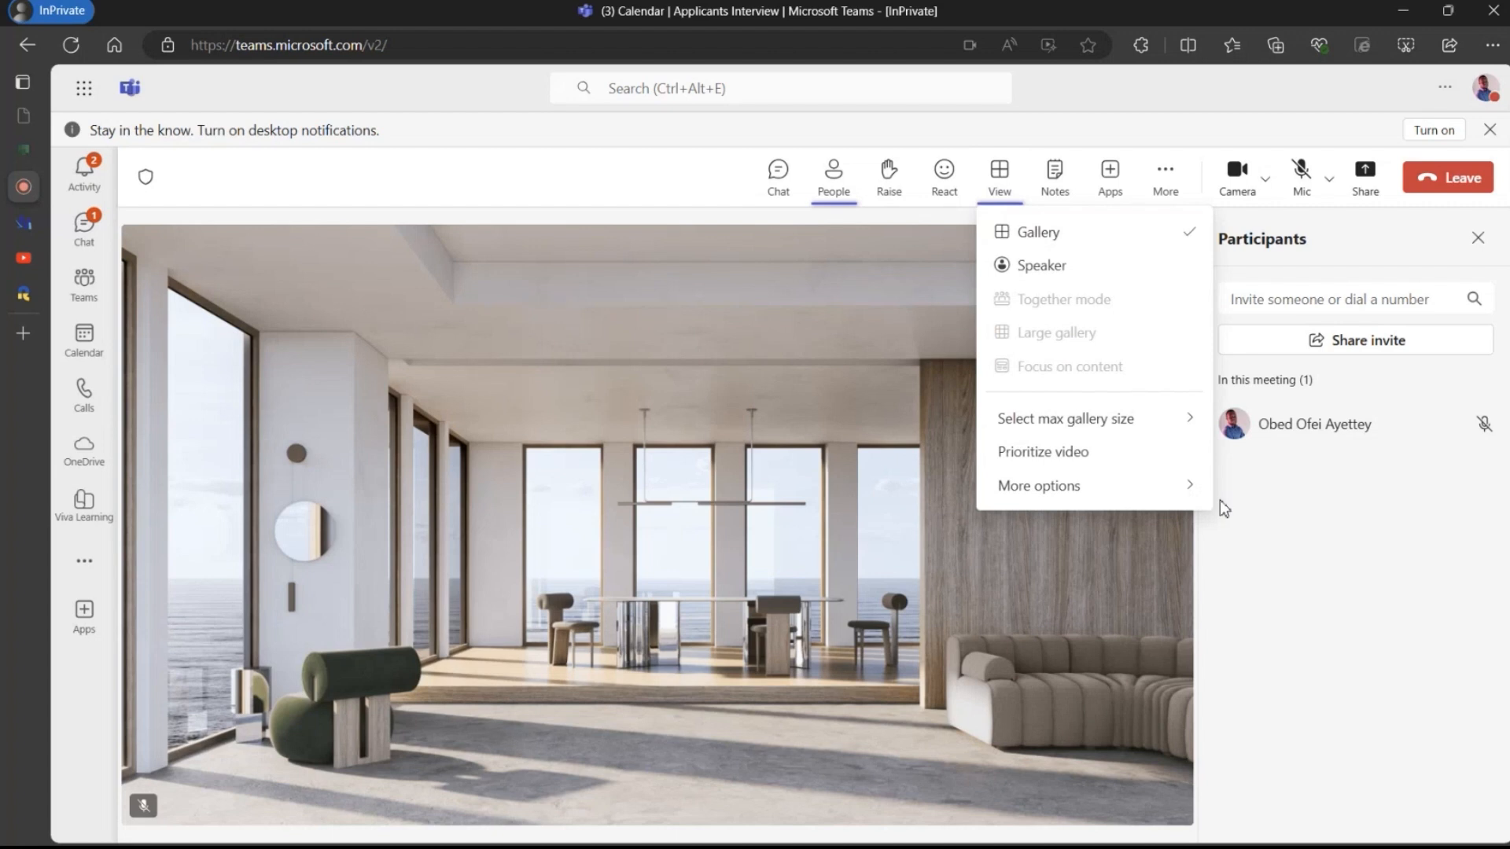
pyautogui.click(1297, 511)
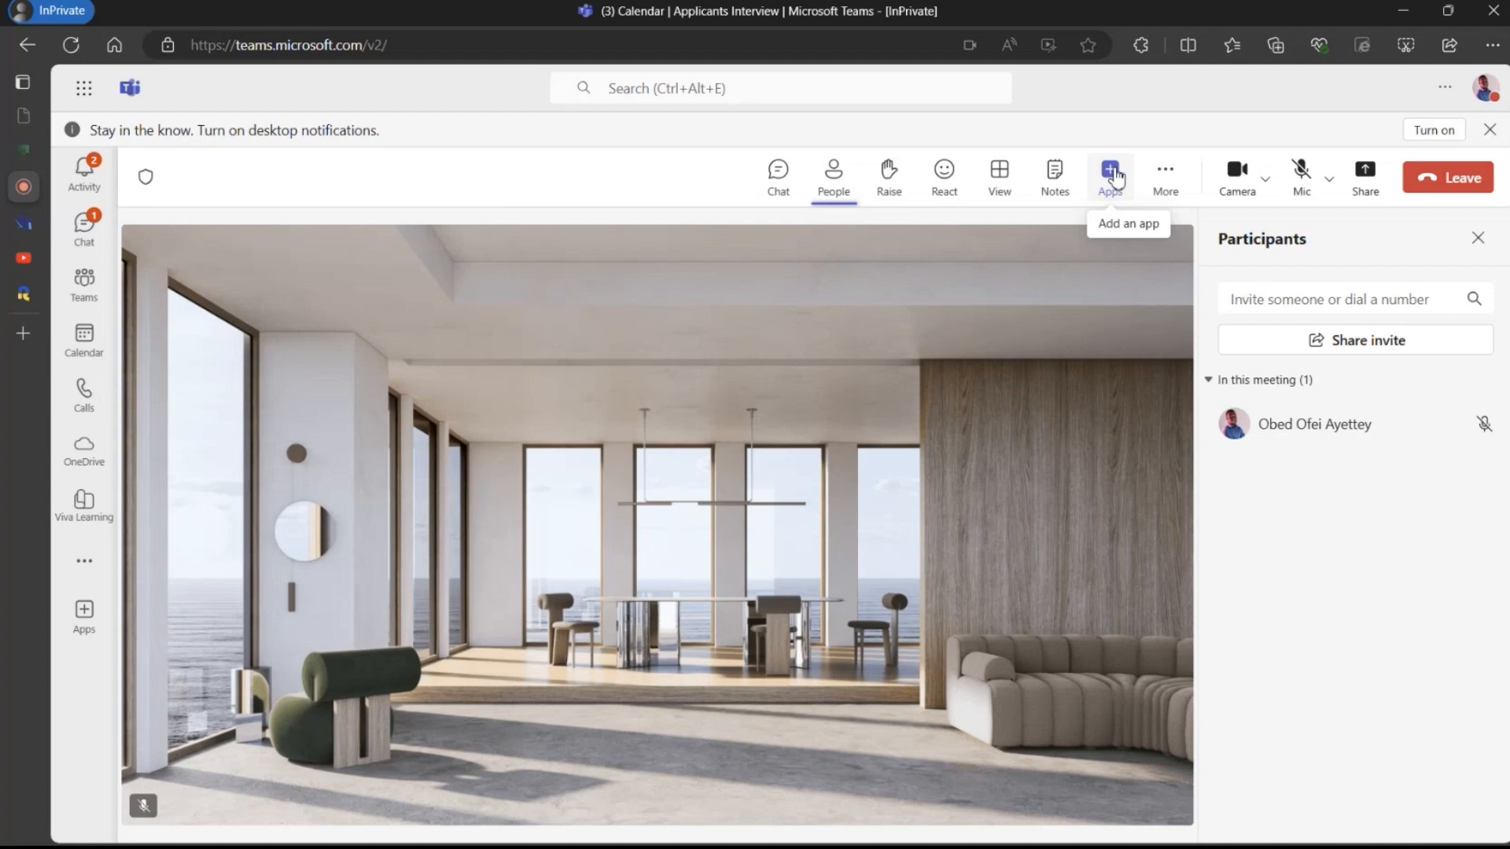
pyautogui.click(1166, 177)
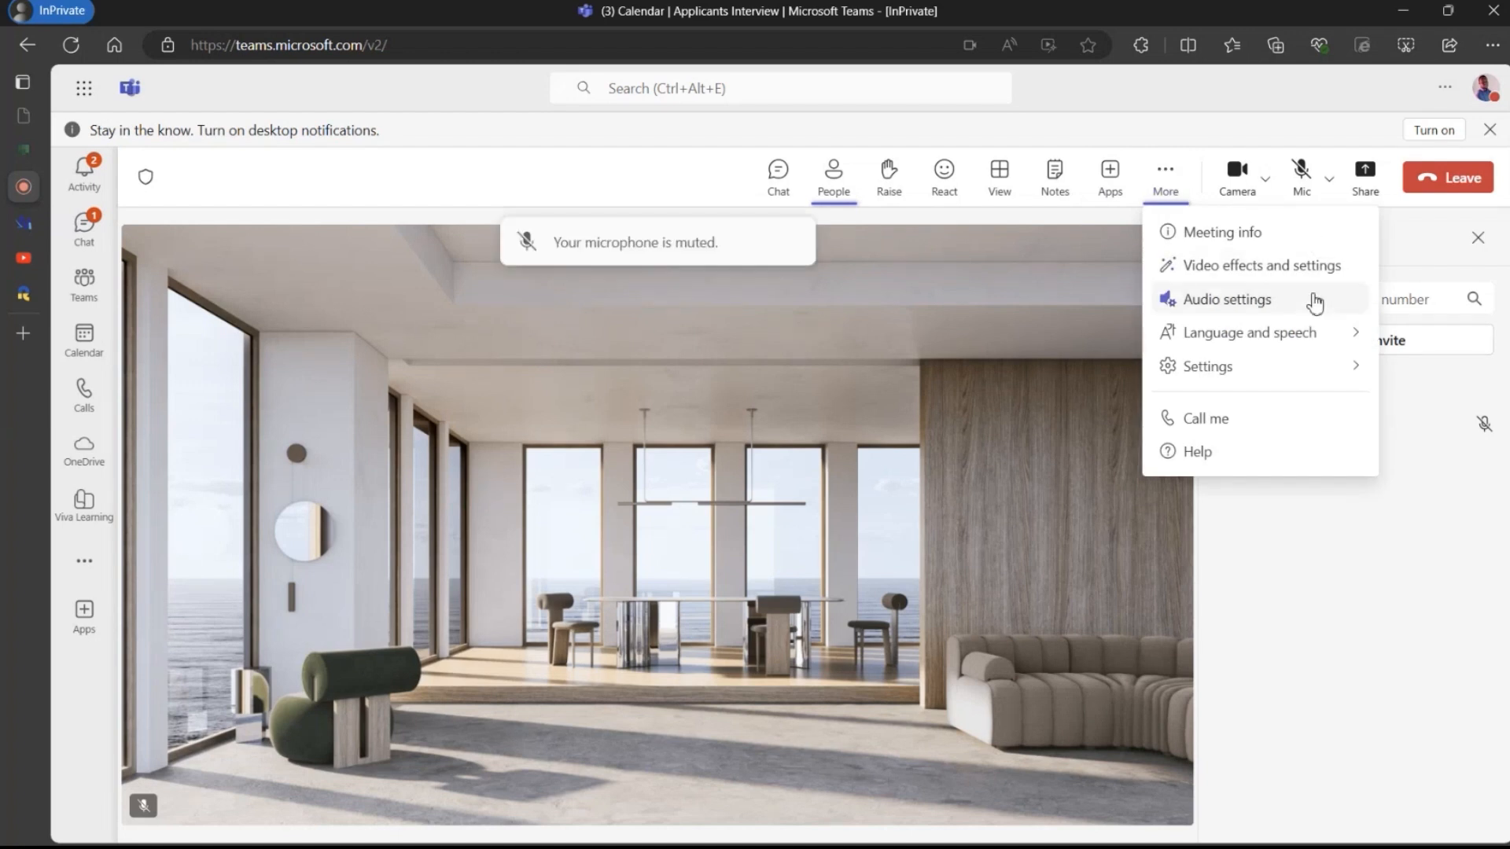
pyautogui.moveTo(1285, 378)
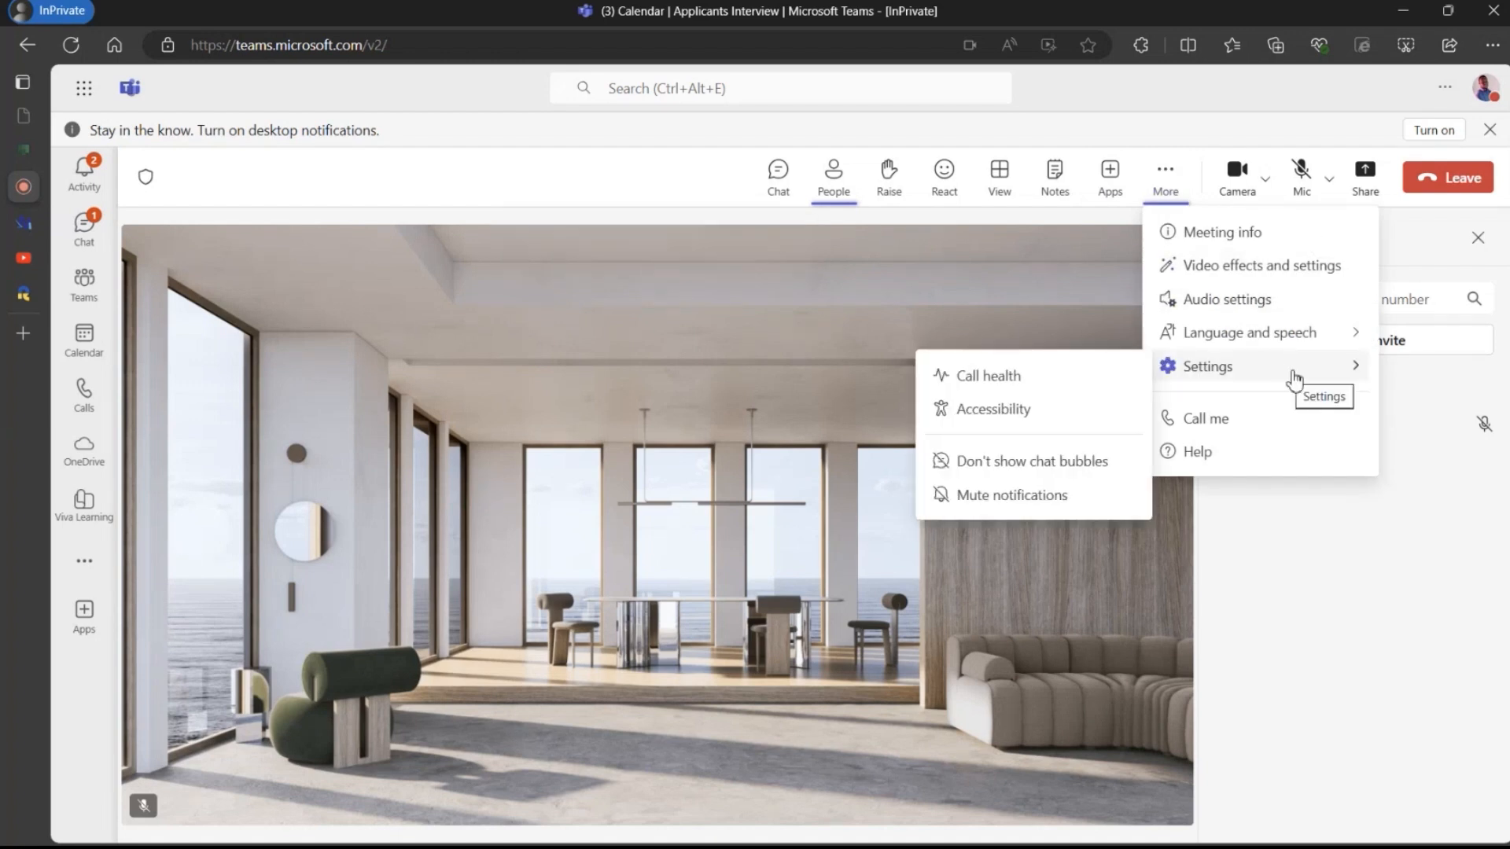
pyautogui.click(1301, 556)
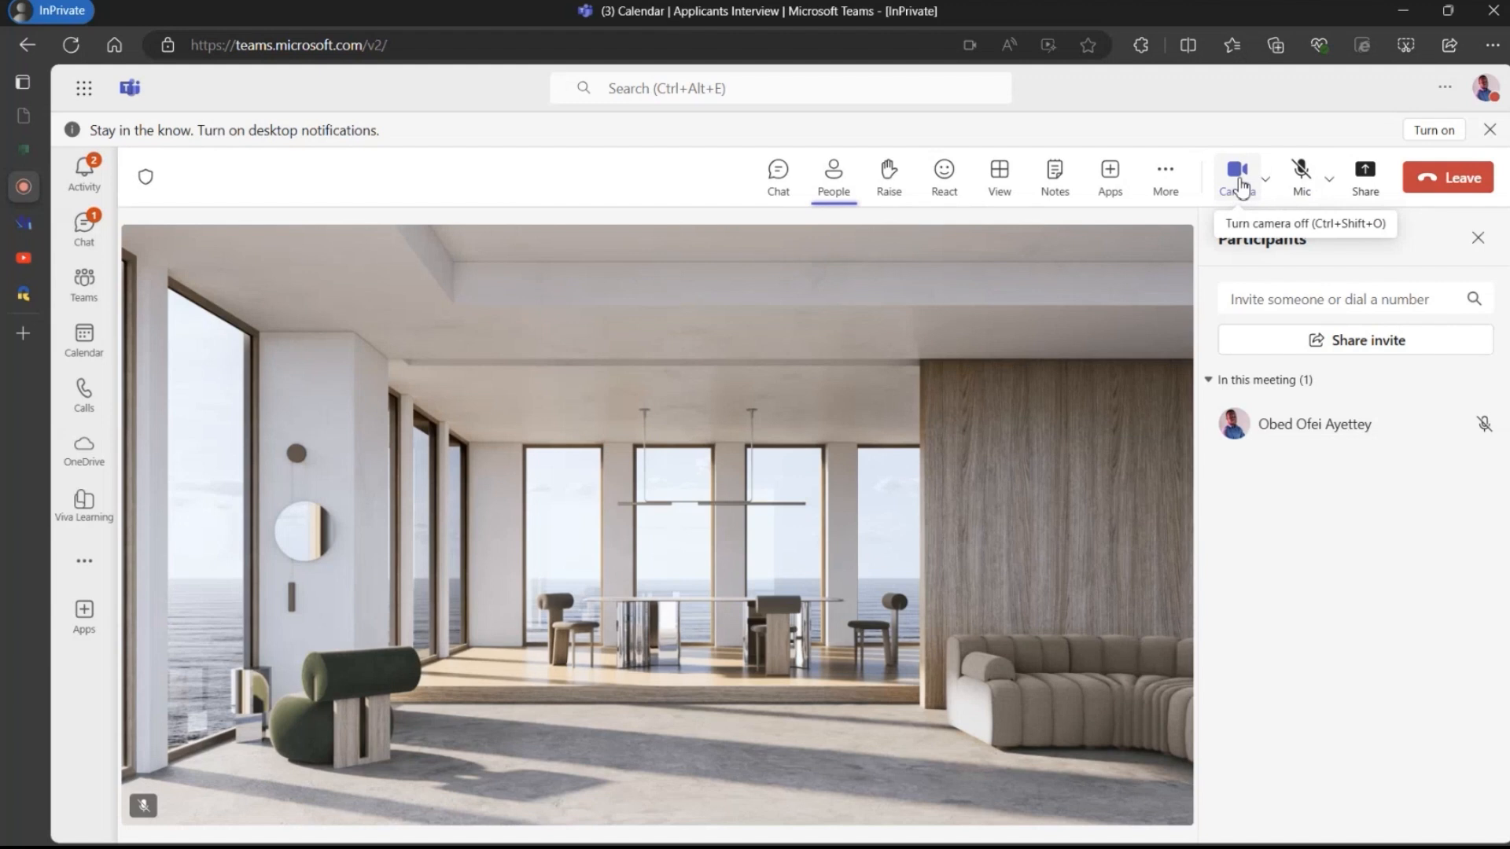
# Examine the content that can be shared in the meeting, including Whiteboard, PowerPoint Live and Excel Live files, and close the list.
pyautogui.click(1366, 190)
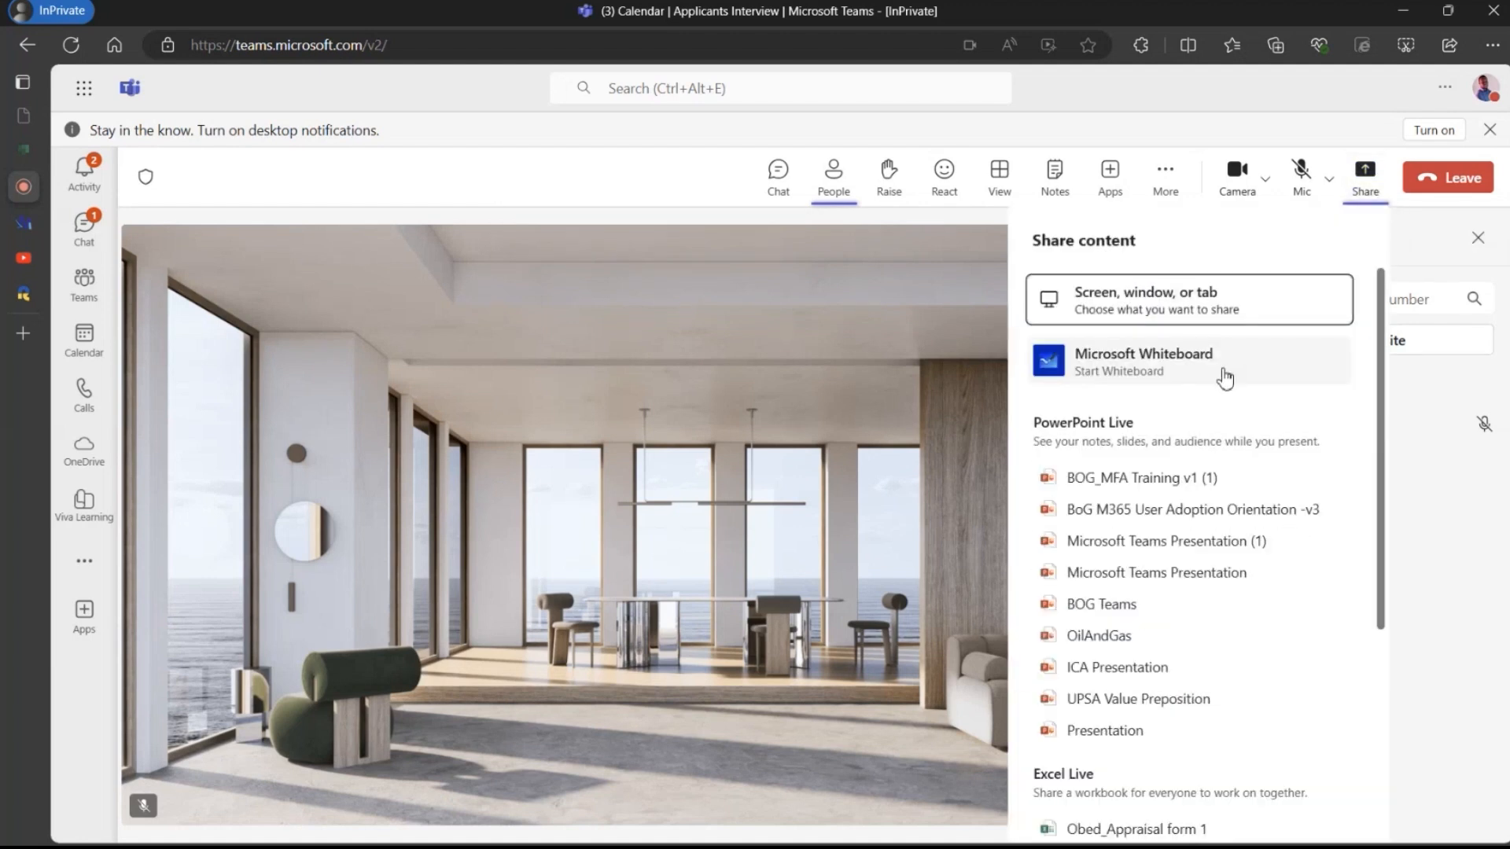
pyautogui.scroll(-5, 1226, 361)
pyautogui.scroll(5, 1224, 451)
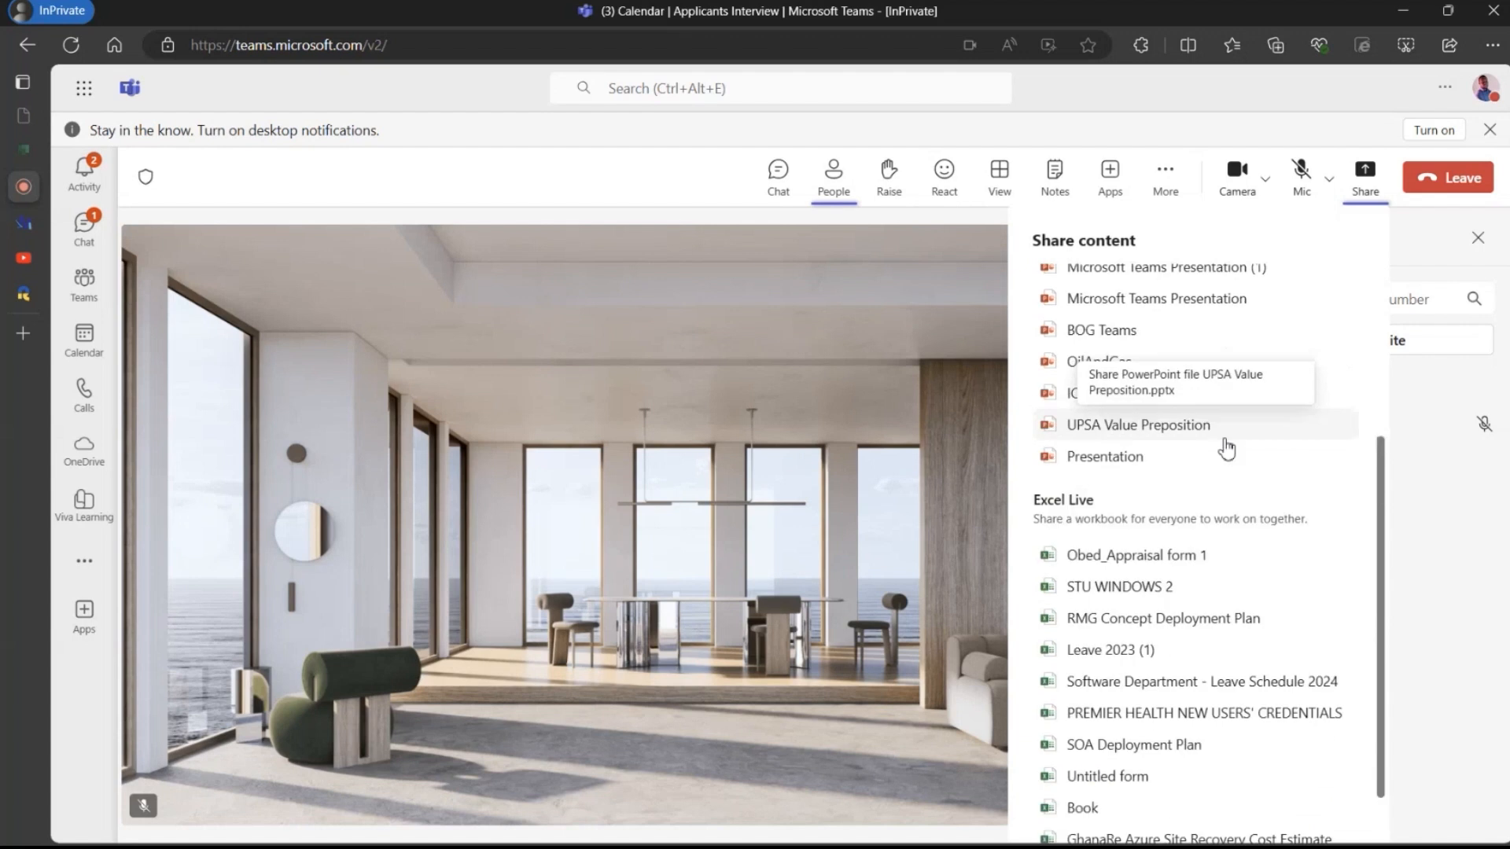
pyautogui.click(1427, 234)
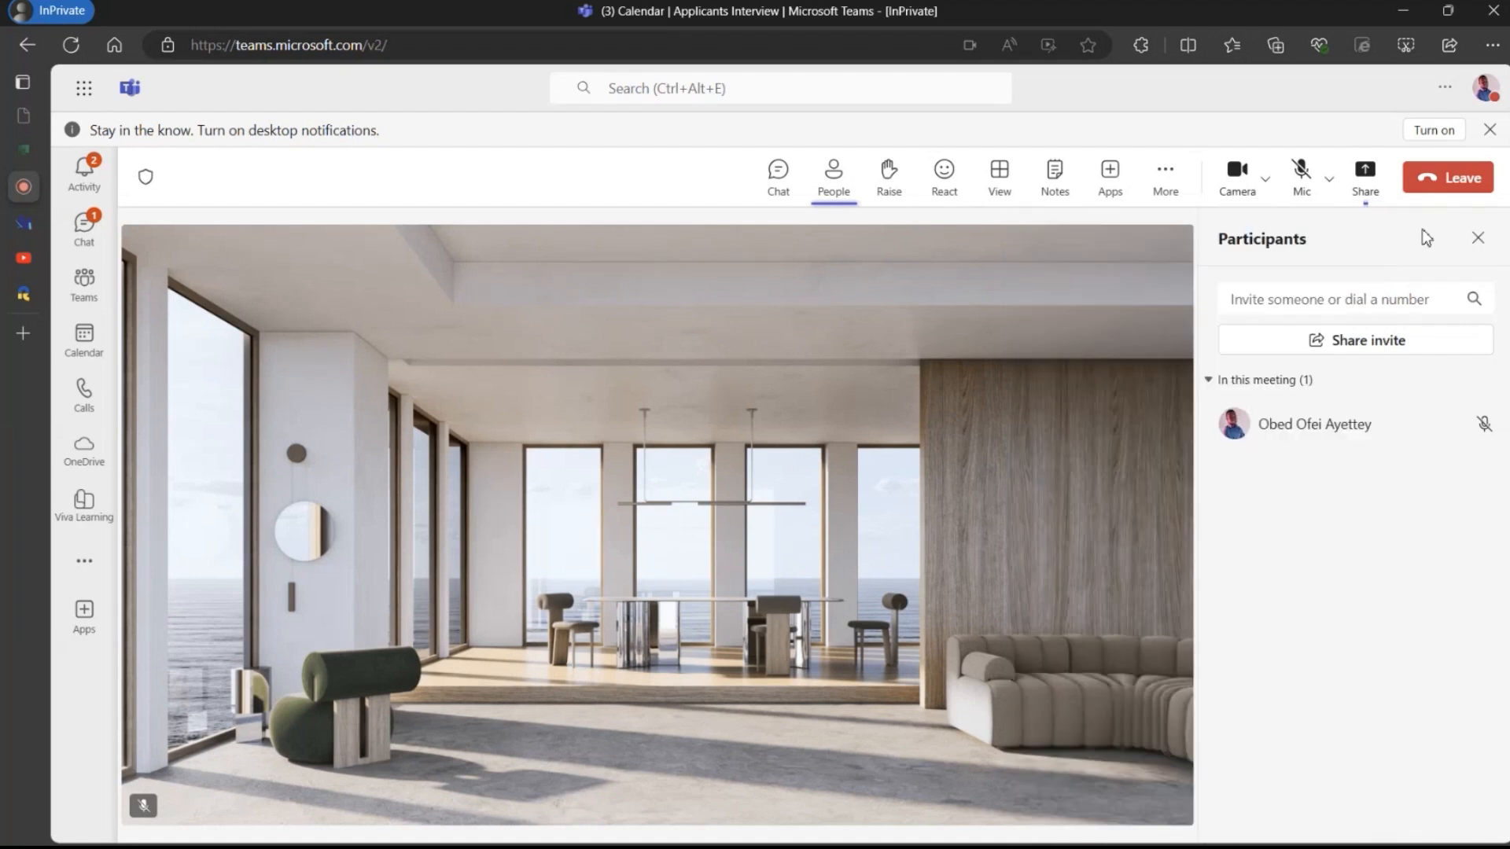